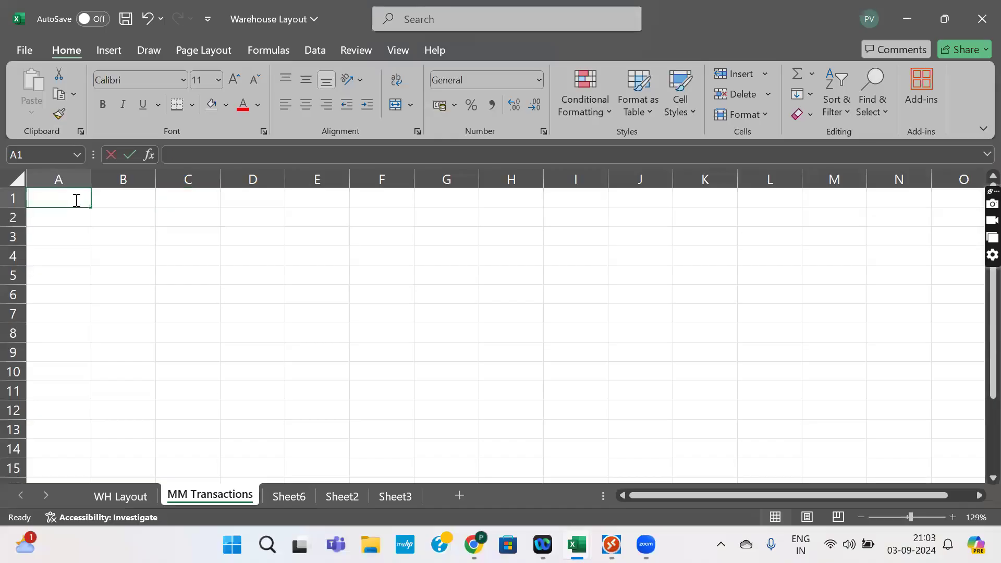
# Step: Enter the heading "tcodes for Purchase Order" in cell A1 and make it bold
pyautogui.write('r')
pyautogui.press('BackSpace')
pyautogui.press('BackSpace')
pyautogui.write('for Pur')
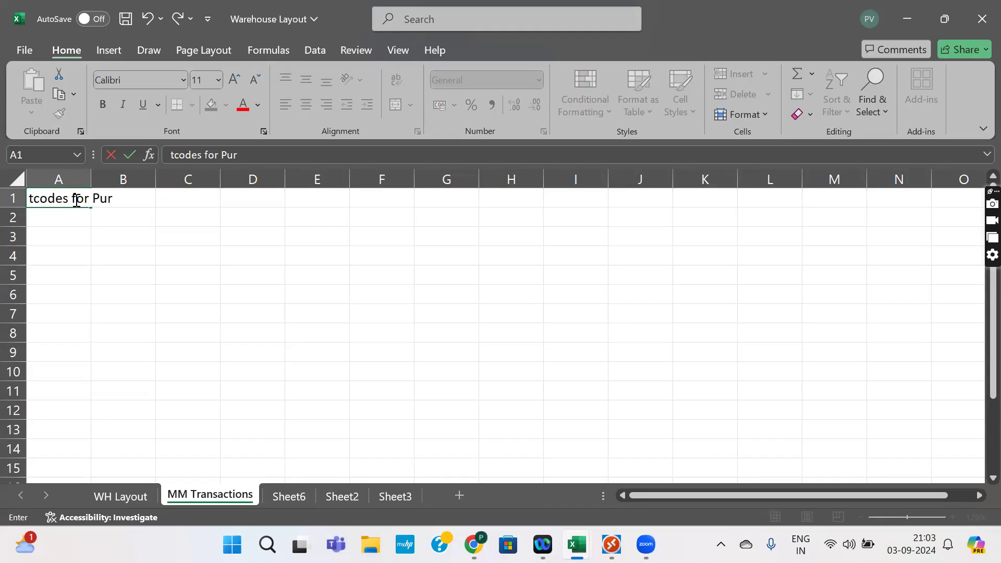
pyautogui.write('chase Order')
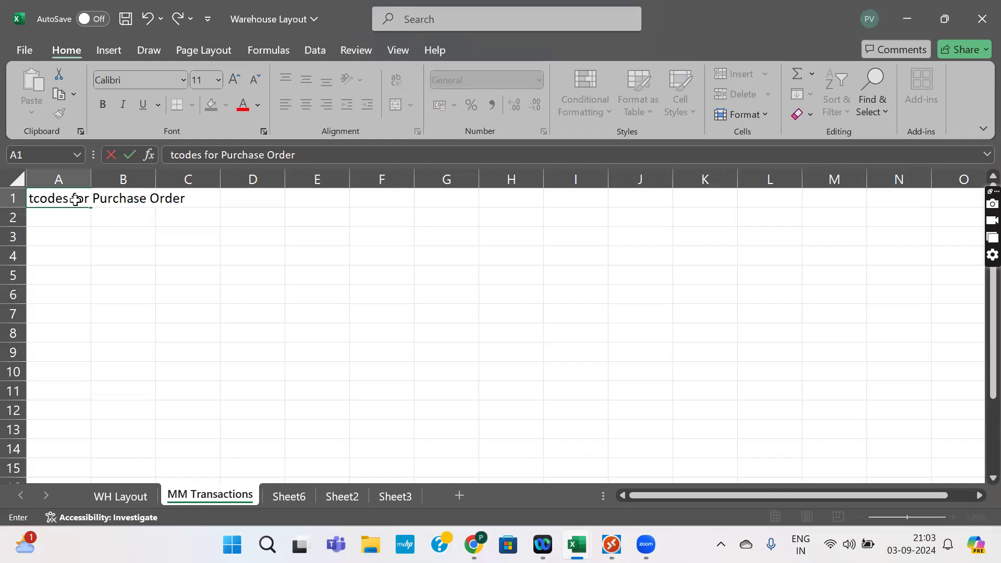
pyautogui.press('Return')
pyautogui.click(75, 200)
pyautogui.hotkey('ctrl', 'b')
pyautogui.press('Return')
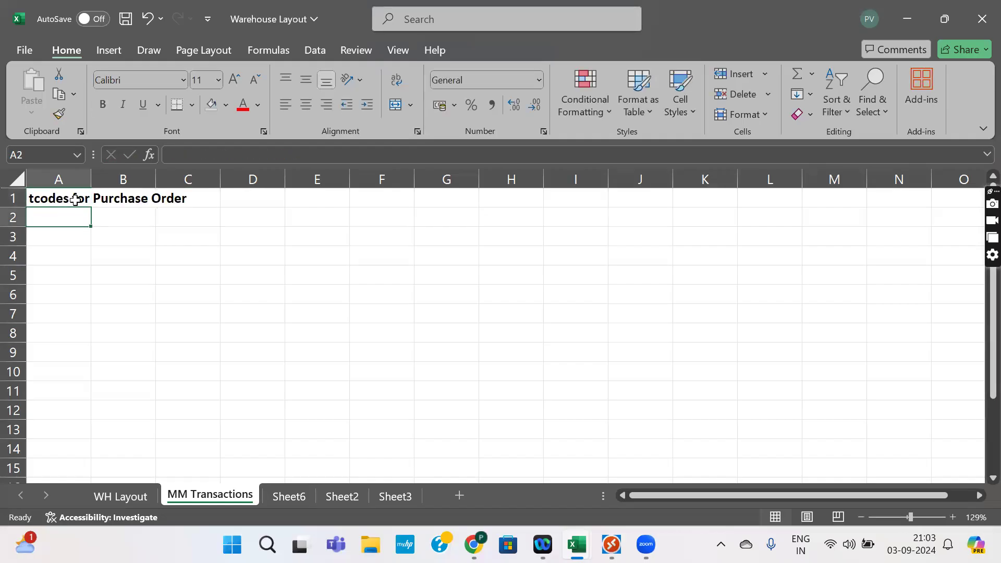
# Step: List the purchase order transaction codes ME21N, ME22N and ME23N in cells A2 to A4
pyautogui.write('ME21N')
pyautogui.press('Return')
pyautogui.write('ME22N')
pyautogui.press('Return')
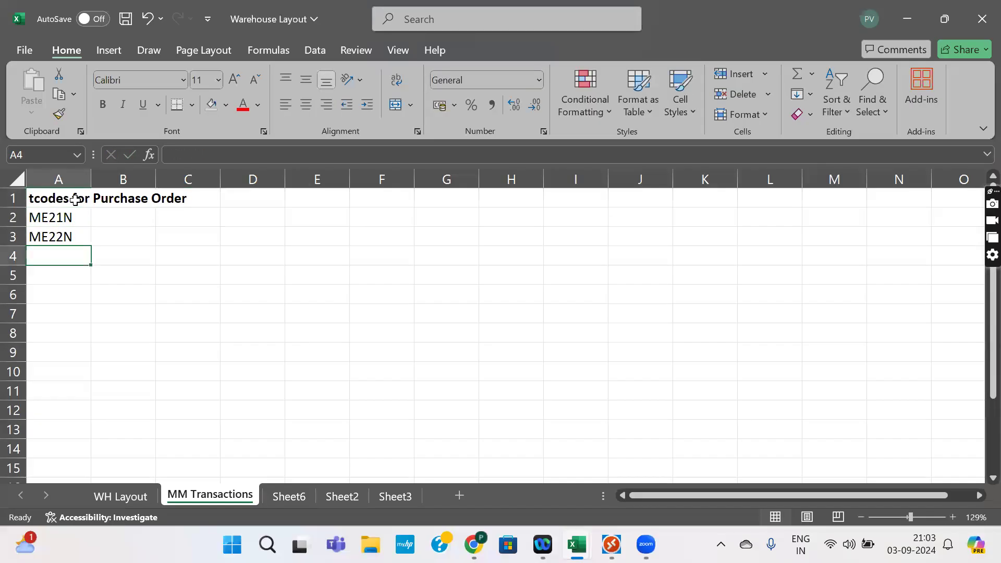
pyautogui.write('ME23N')
pyautogui.press('Up')
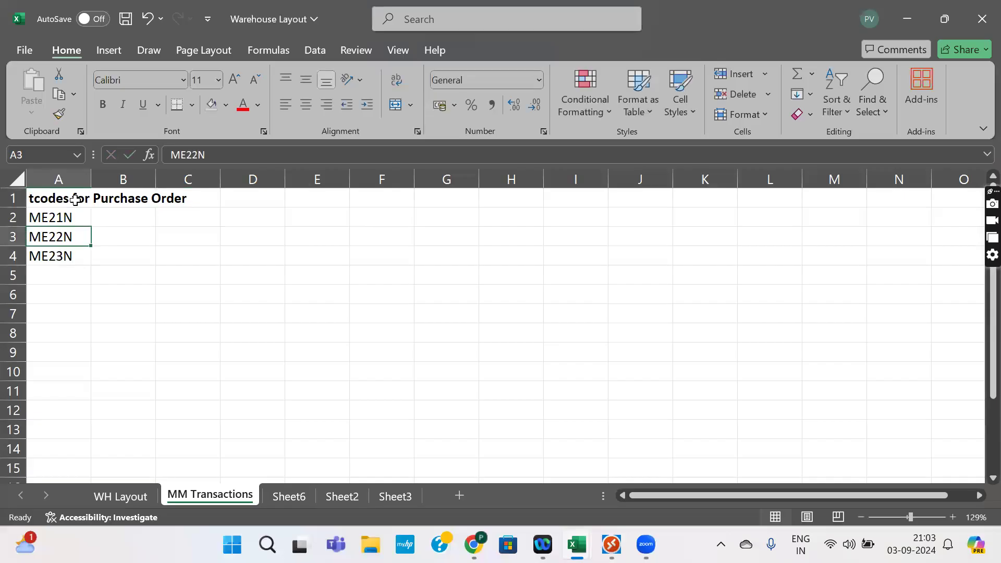
# Step: Enter the description "Create PO" beside ME21N in cell B2
pyautogui.press('Up')
pyautogui.press('Right')
pyautogui.write('Cr')
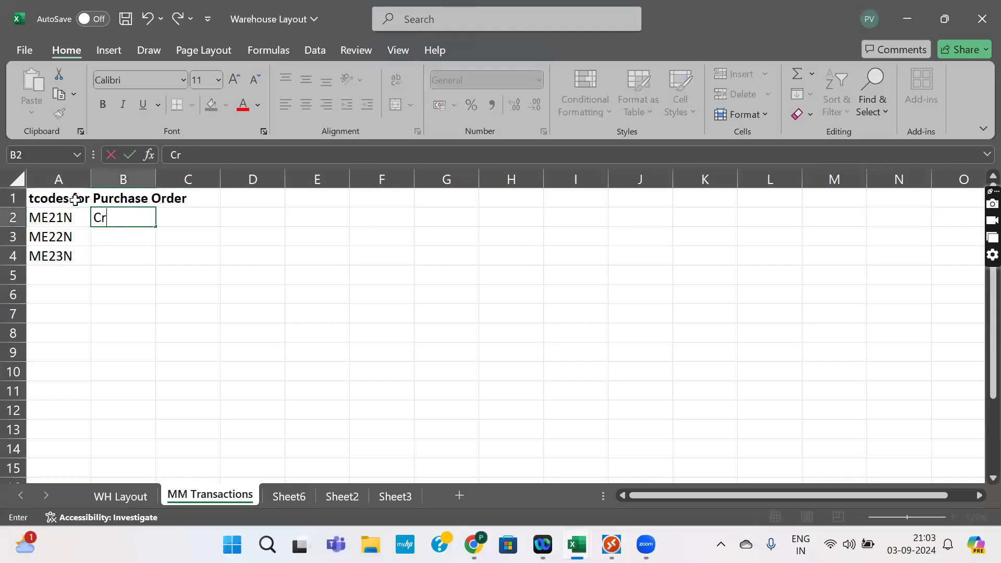
pyautogui.write('eate PO')
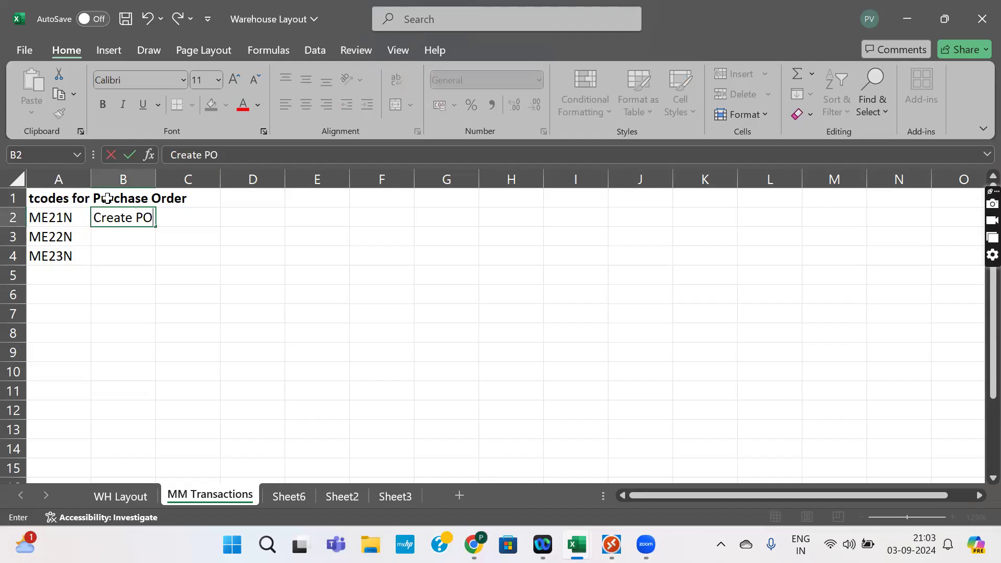
pyautogui.press('Up')
# Step: Append "(PO)" to the purchase order heading in A1 so it reads "tcodes for Purchase Order(PO)"
pyautogui.click(52, 198)
pyautogui.press('F2')
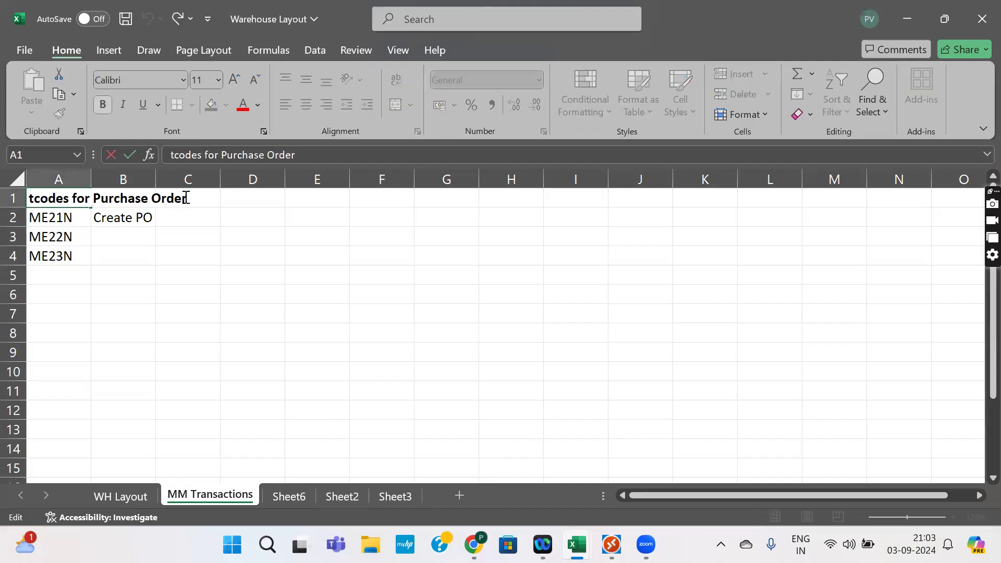
pyautogui.write('(po')
pyautogui.press('BackSpace')
pyautogui.press('BackSpace')
pyautogui.write('PO)')
pyautogui.press('Return')
# Step: Enter the descriptions "Change PO" beside ME22N in B3 and "Display PO" beside ME23N in B4
pyautogui.press('Tab')
pyautogui.press('Return')
pyautogui.press('Tab')
pyautogui.write('Ch')
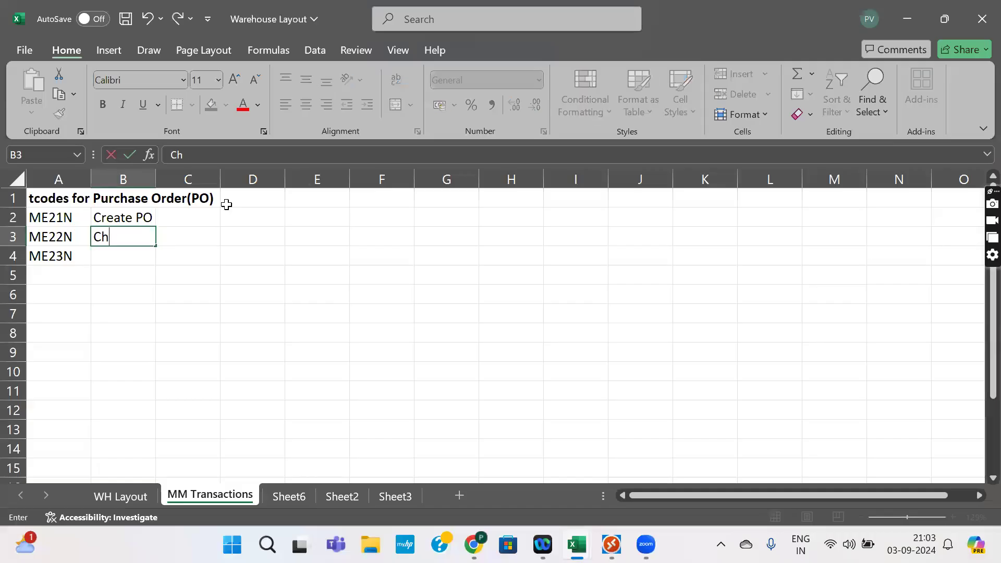
pyautogui.write('ange PO')
pyautogui.press('Return')
pyautogui.press('Tab')
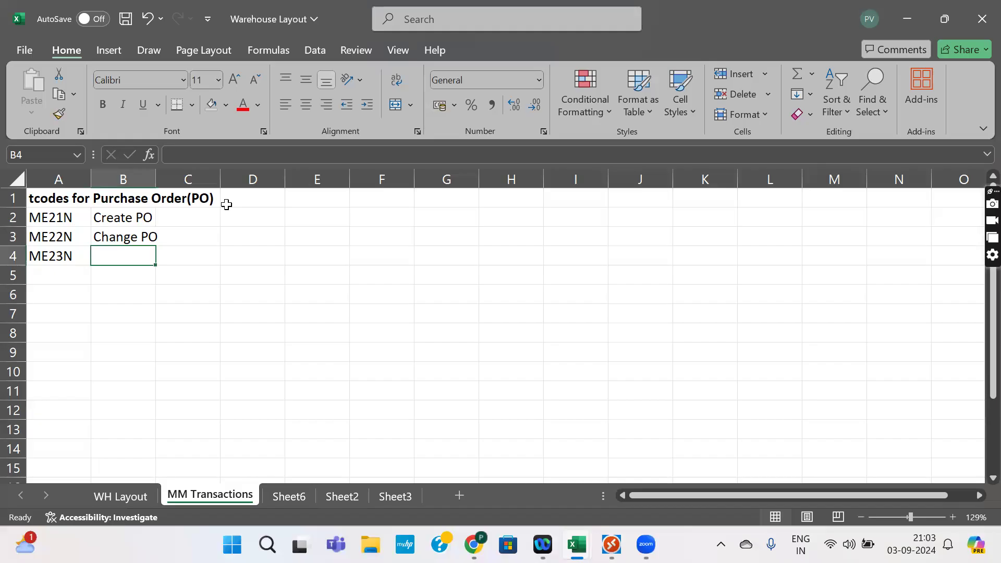
pyautogui.write('Display PO')
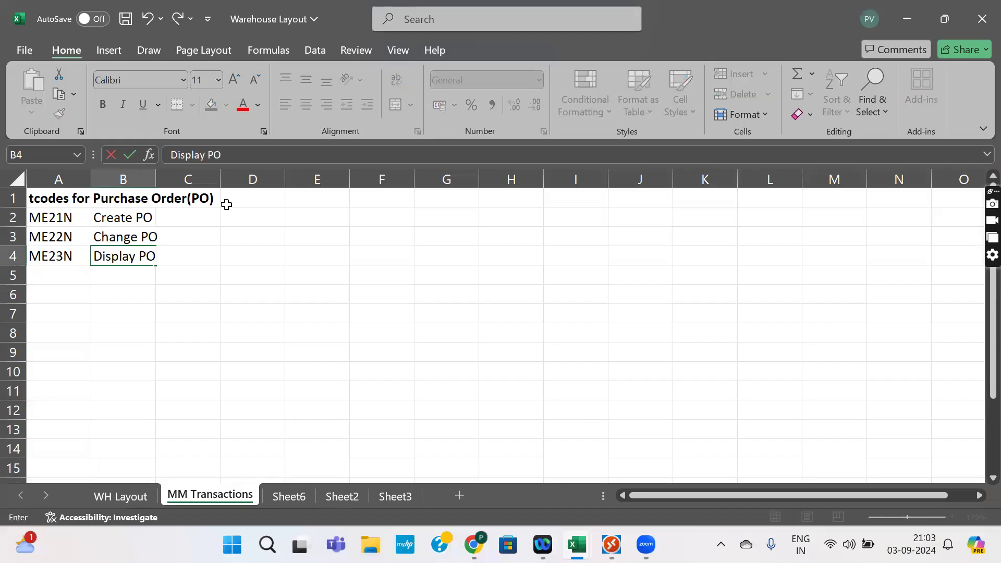
pyautogui.press('Return')
pyautogui.moveTo(48, 202); pyautogui.dragTo(116, 221)
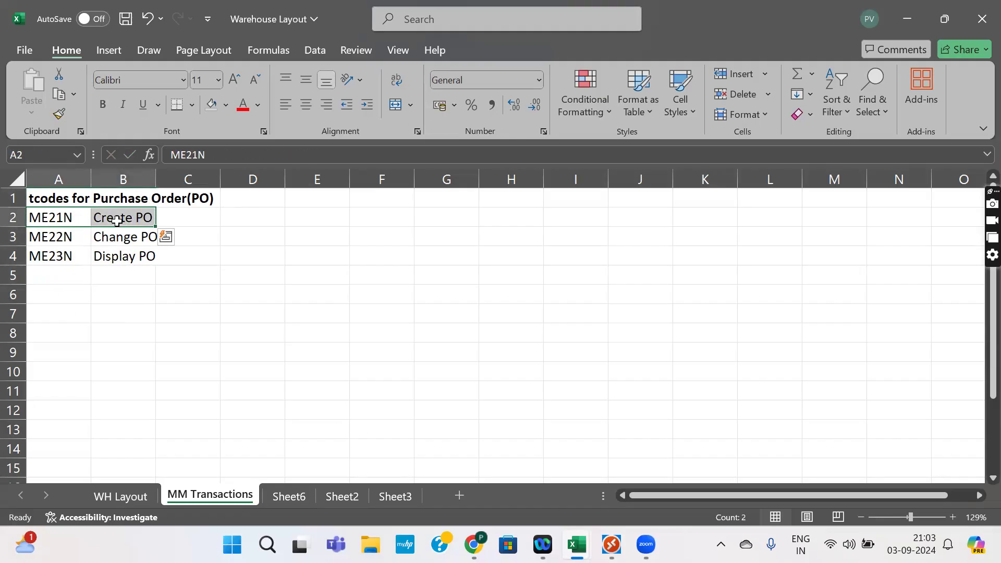
pyautogui.moveTo(61, 236); pyautogui.dragTo(144, 236)
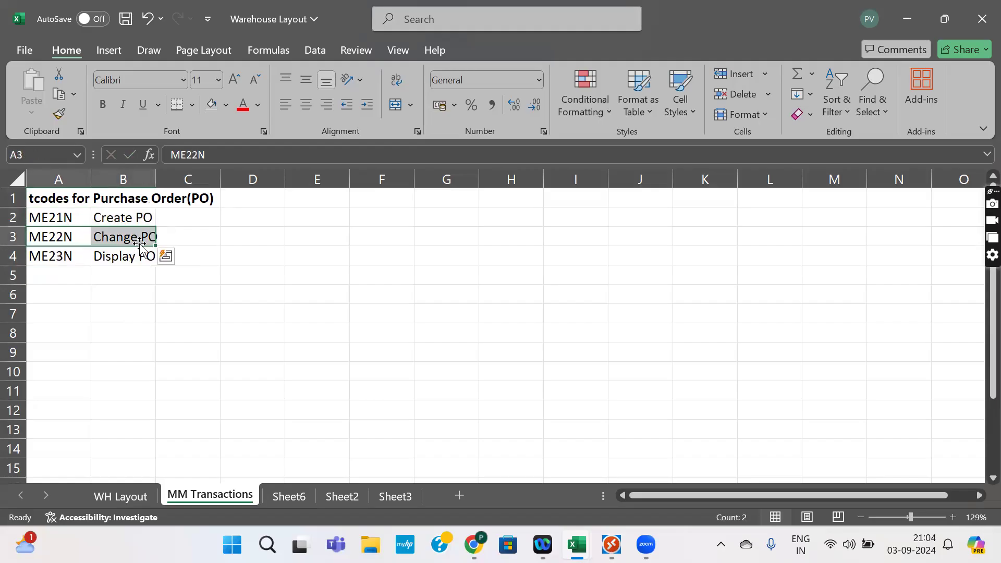
pyautogui.click(56, 316)
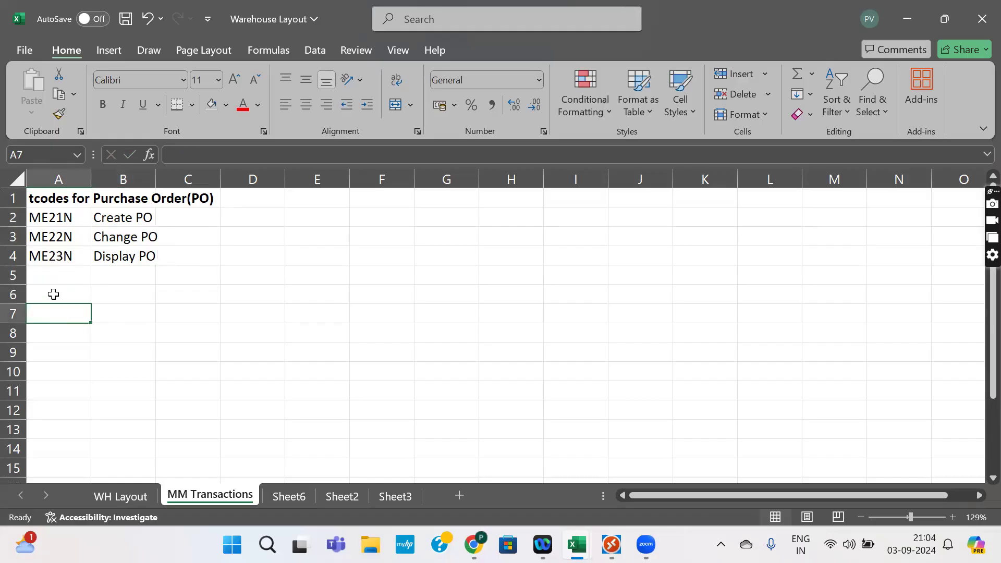
# Step: Enter the bold heading "tcodes for Inbound delivery (MM Side)" in cell A6
pyautogui.click(54, 295)
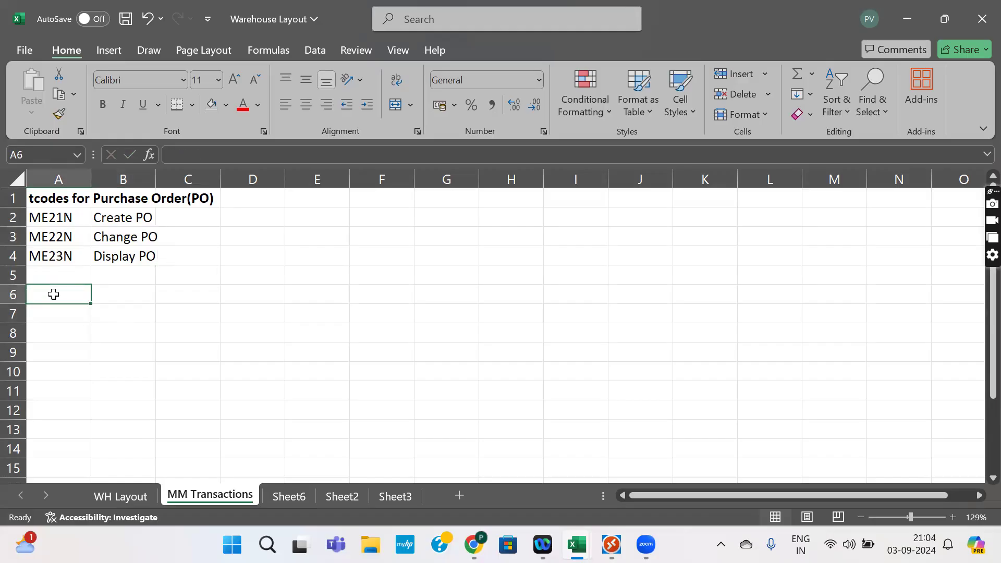
pyautogui.write('tcode')
pyautogui.press('BackSpace')
pyautogui.press('BackSpace')
pyautogui.press('BackSpace')
pyautogui.press('BackSpace')
pyautogui.press('BackSpace')
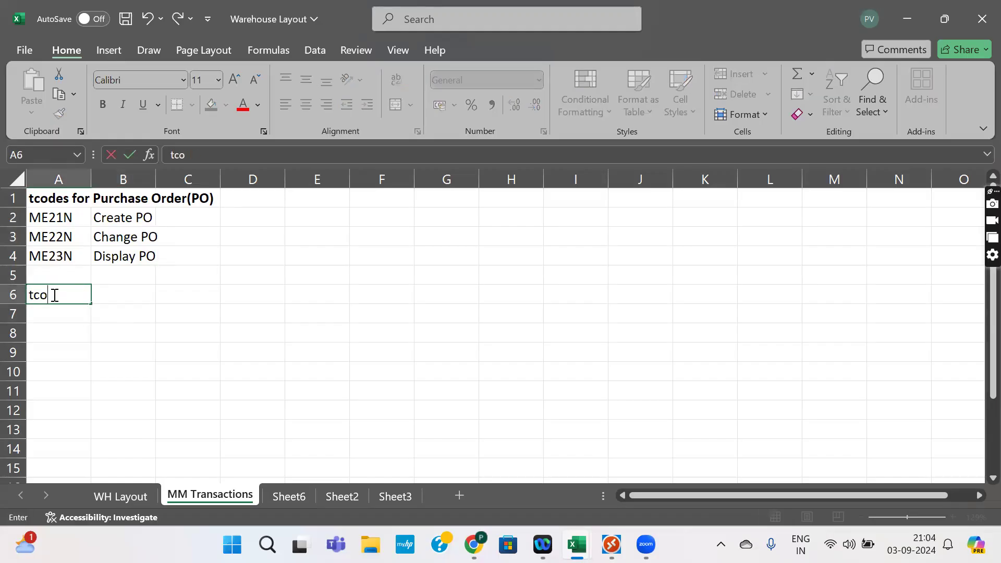
pyautogui.hotkey('ctrl', 'b')
pyautogui.write('tcod')
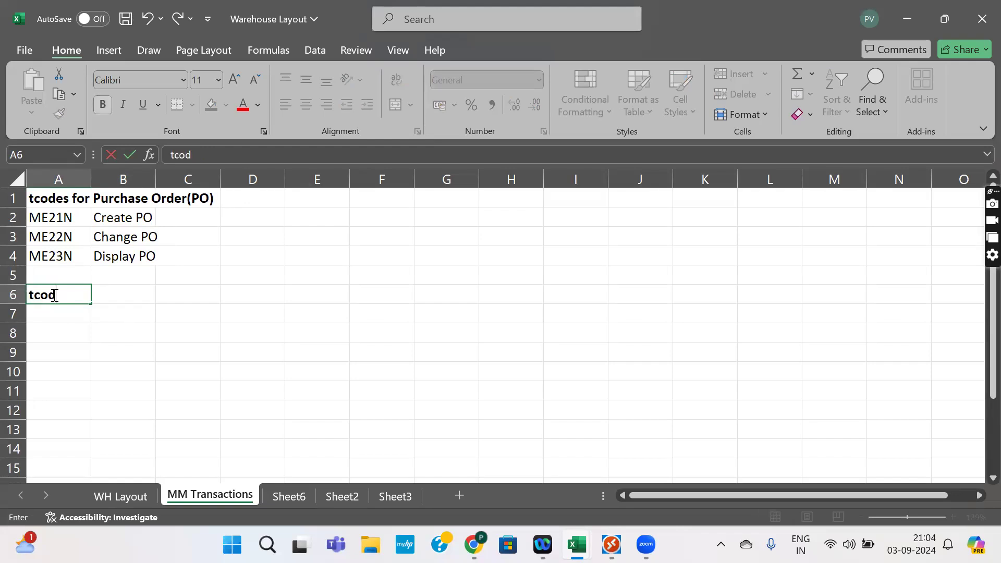
pyautogui.write('es for Inbou')
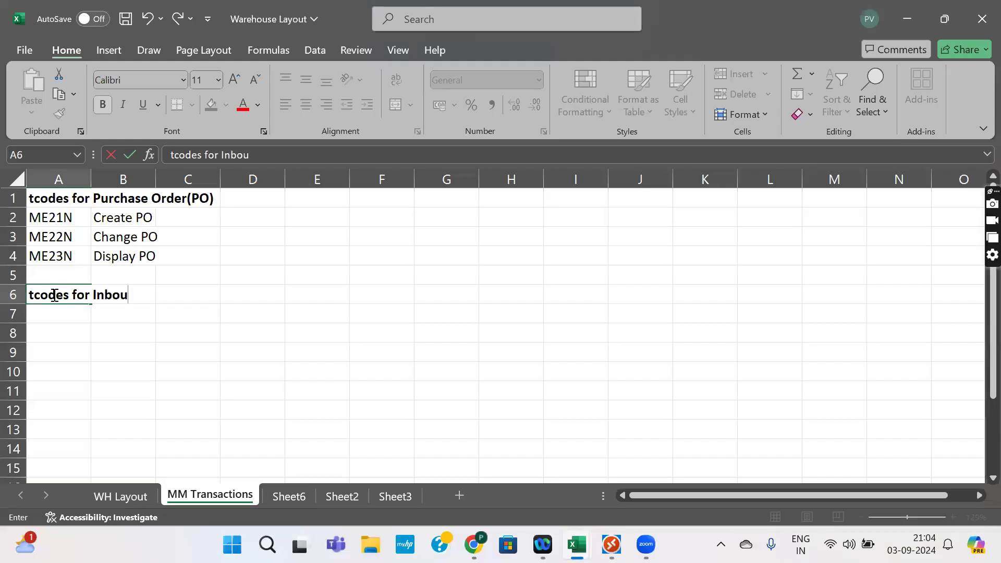
pyautogui.write('nd delivery')
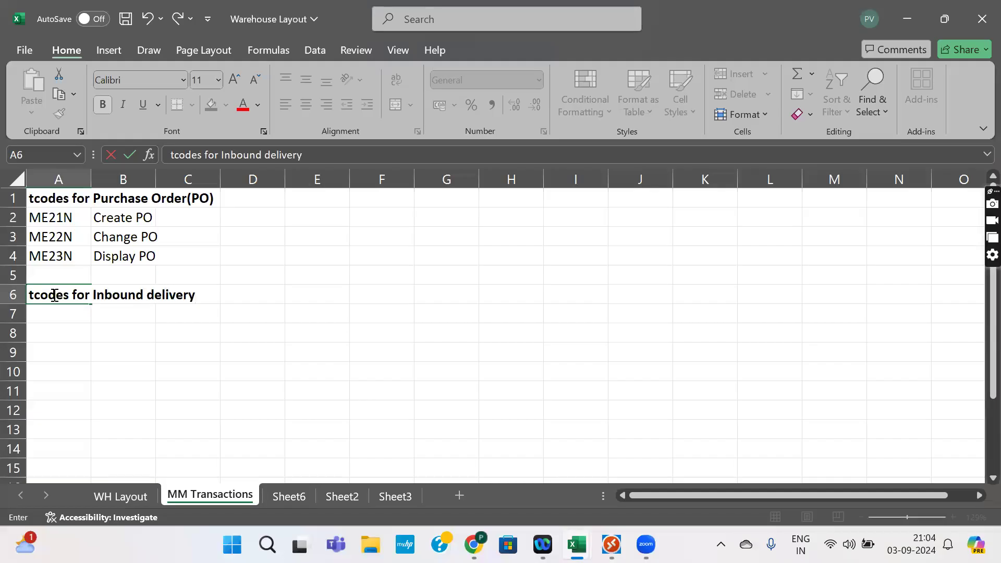
pyautogui.write(' (MM Side)')
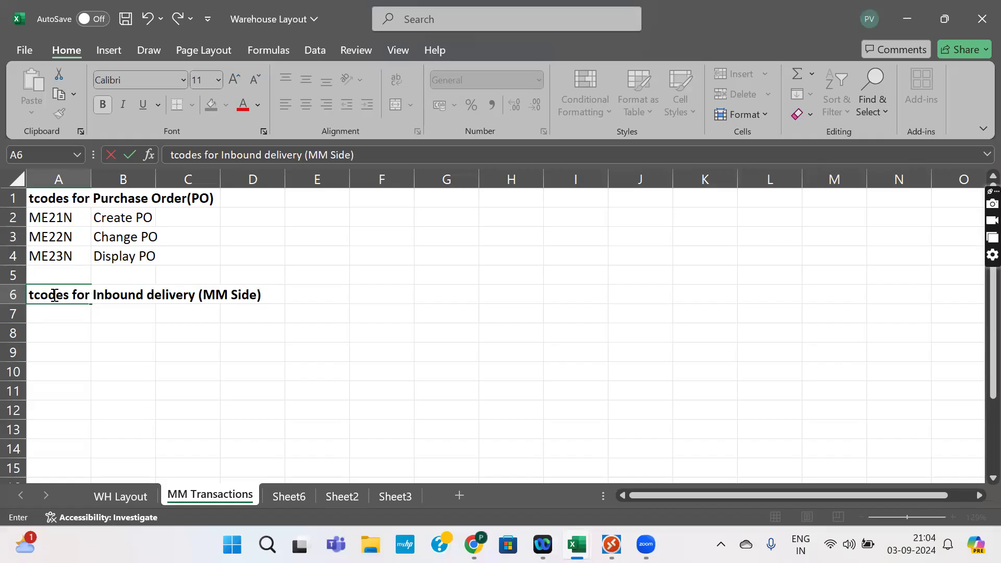
pyautogui.press('Return')
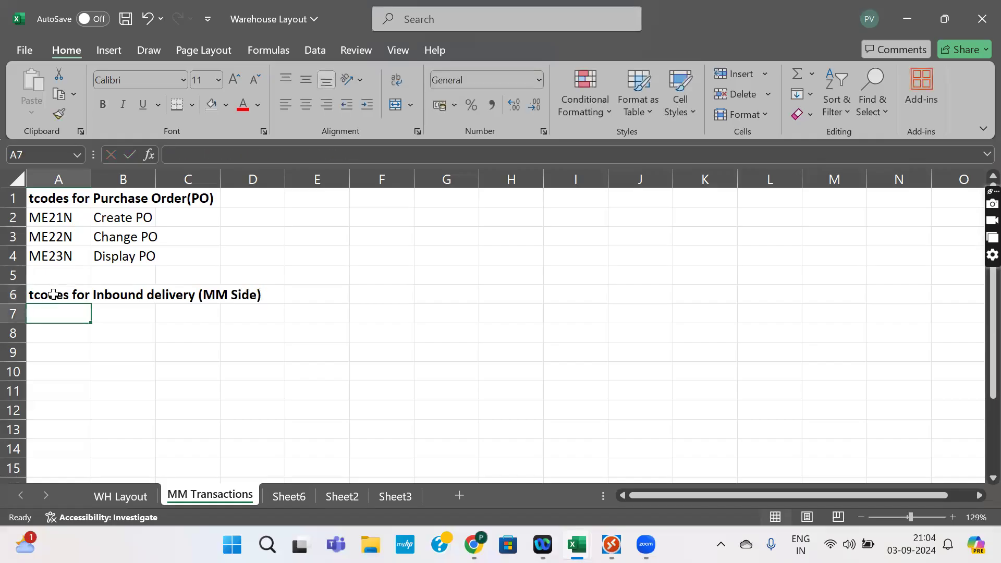
# Step: List the inbound delivery transaction codes VL31N, VL32N, VL33N and VL06I in cells A7 to A10
pyautogui.write('VL31N')
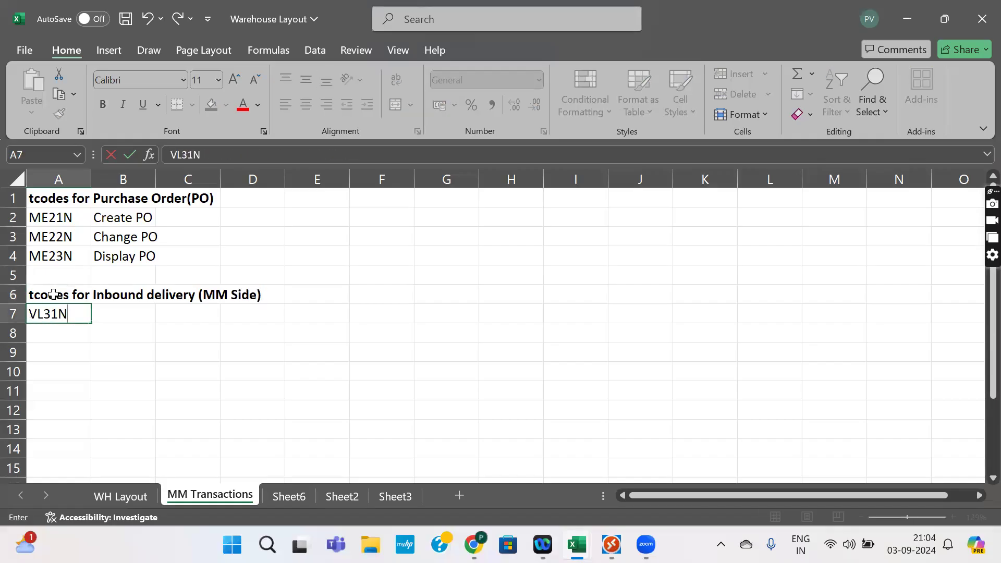
pyautogui.press('Return')
pyautogui.write('VL32N')
pyautogui.press('Return')
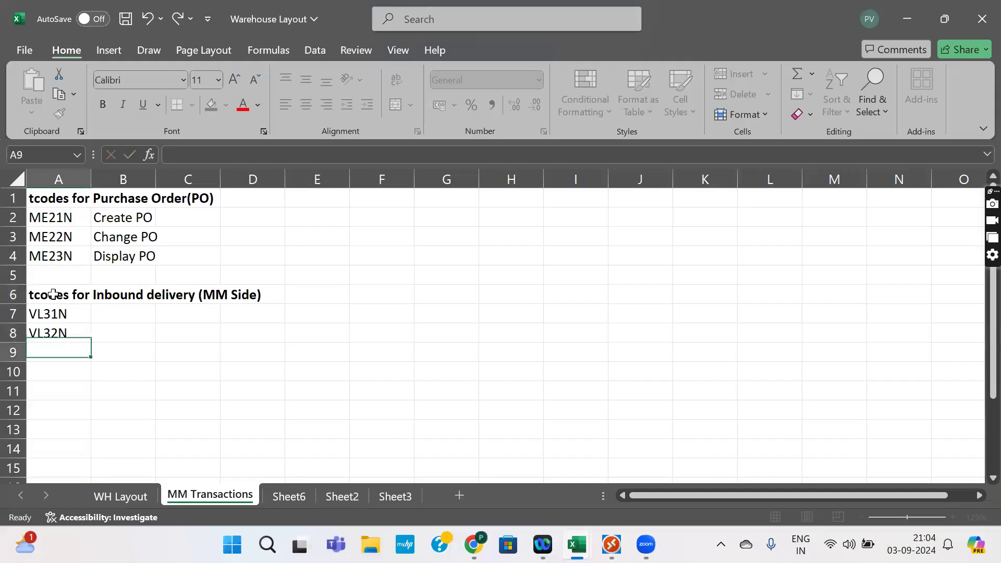
pyautogui.write('VL33N')
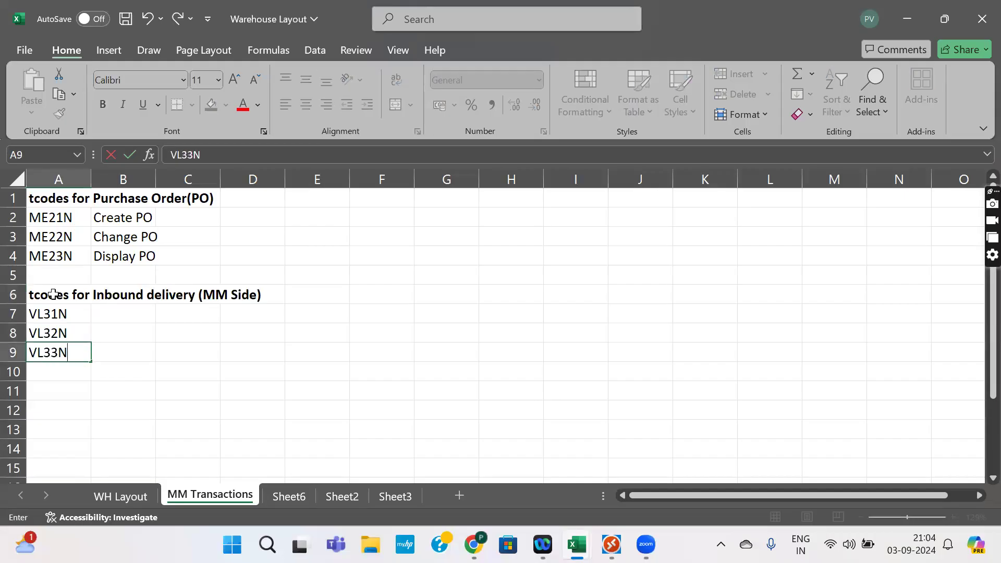
pyautogui.press('Return')
pyautogui.write('VL06I')
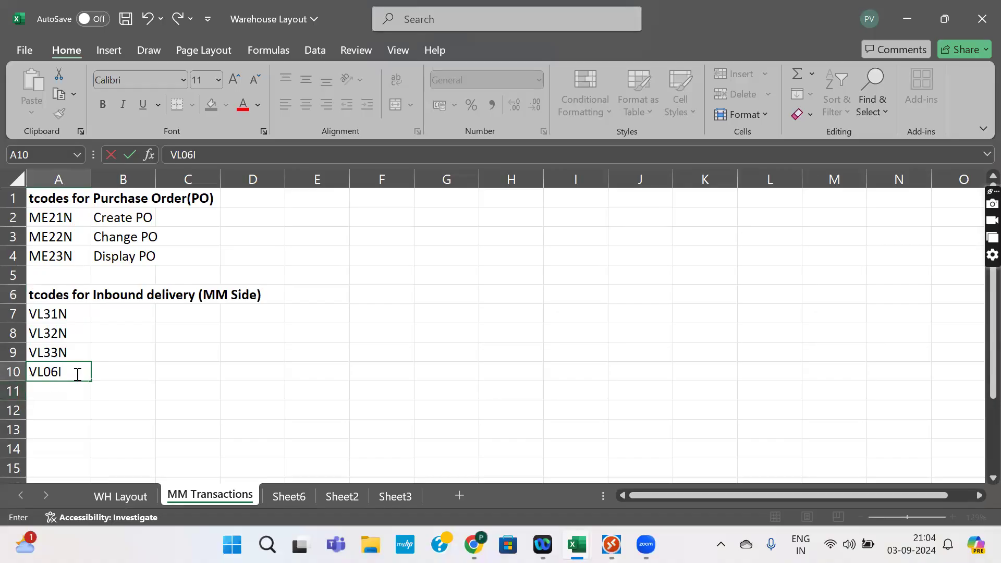
pyautogui.moveTo(73, 372); pyautogui.dragTo(31, 372)
pyautogui.click(212, 428)
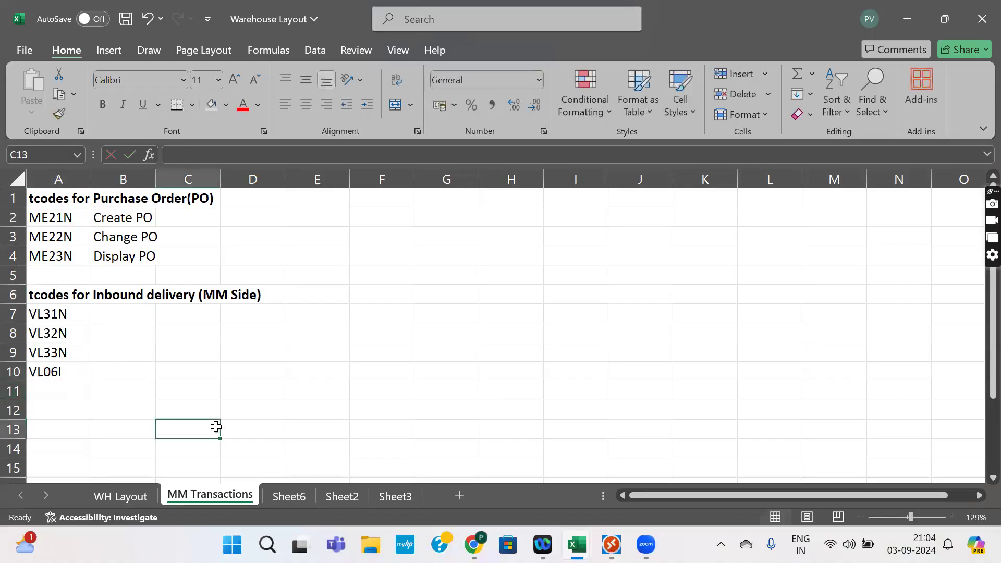
# Step: Enter "Create ID" beside VL31N in B7 and insert "-ID" after "delivery" in the A6 heading
pyautogui.click(114, 320)
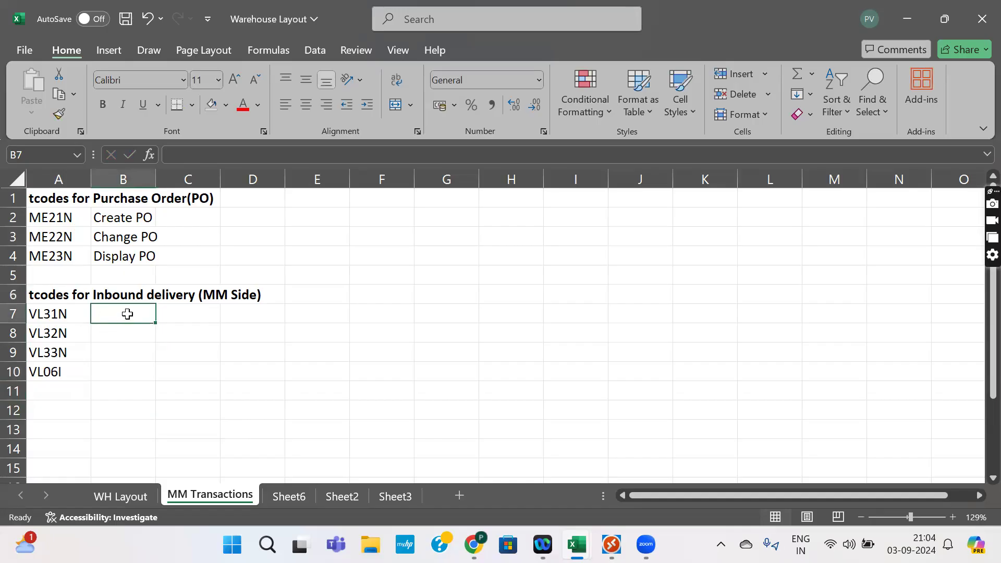
pyautogui.write('Create ID')
pyautogui.click(47, 295)
pyautogui.doubleClick(48, 295)
pyautogui.click(196, 295)
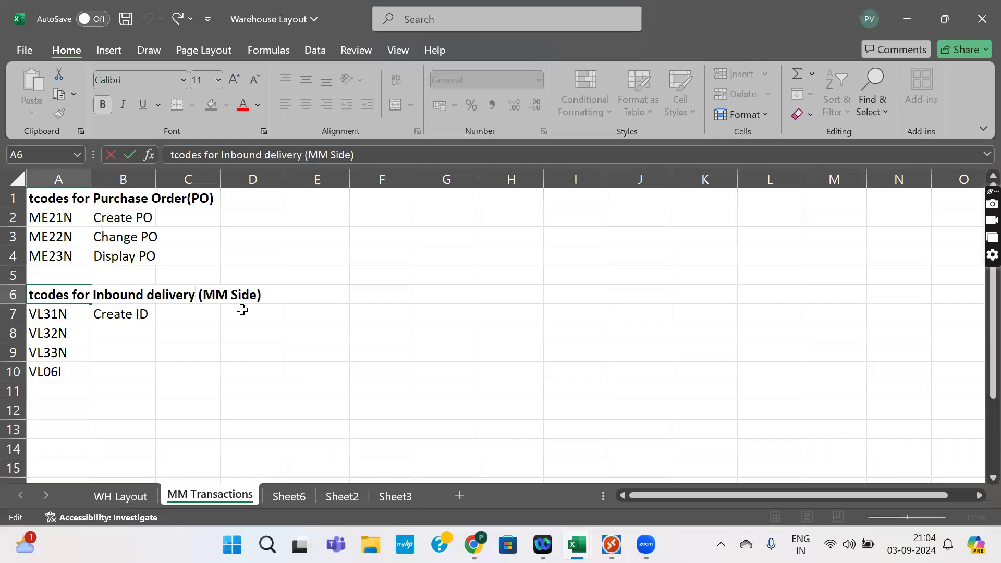
pyautogui.write('-ID')
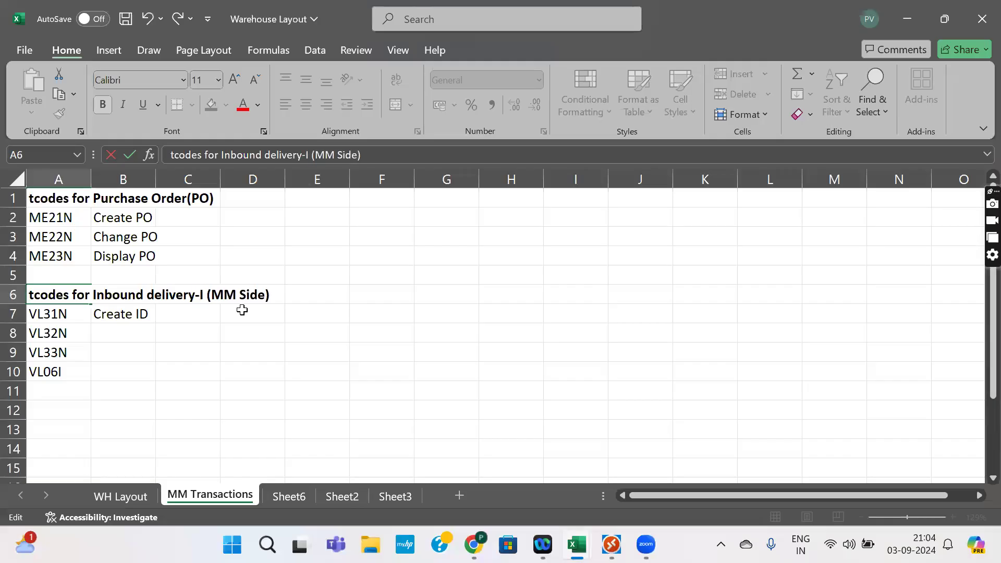
pyautogui.click(171, 338)
# Step: Change the description of VL31N in cell B7 to "Create Inb Del"
pyautogui.click(128, 328)
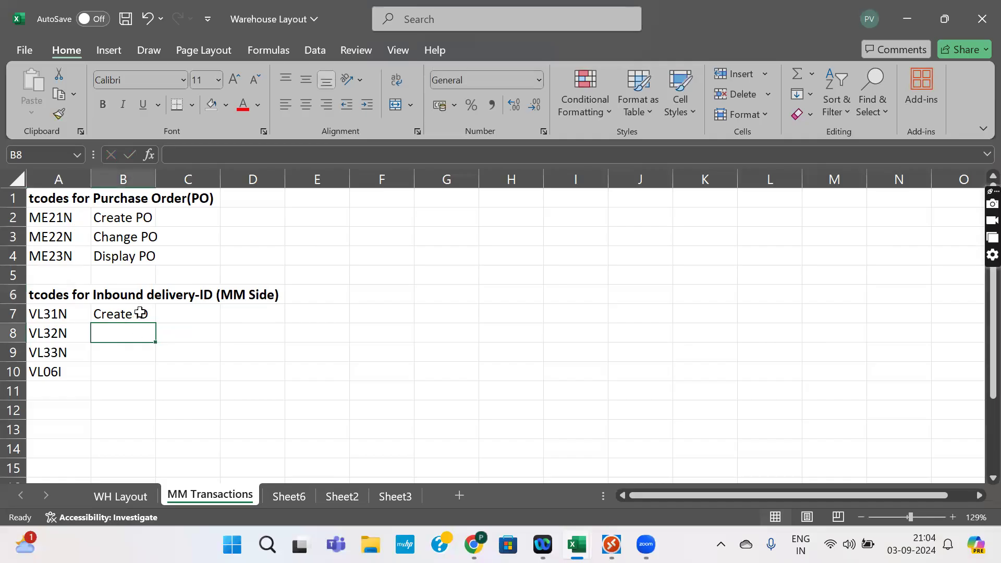
pyautogui.doubleClick(143, 315)
pyautogui.write('nb')
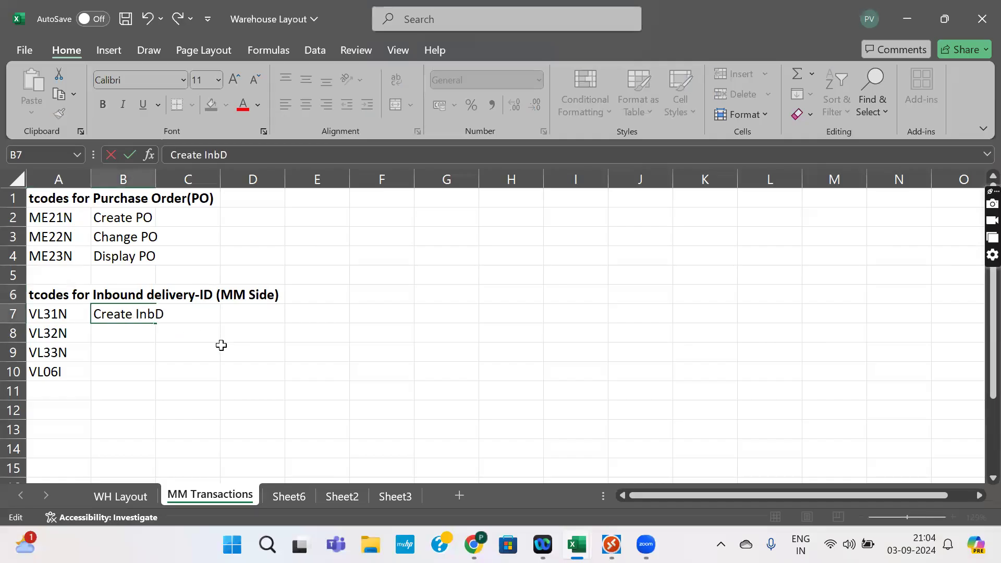
pyautogui.write(' Del')
pyautogui.press('Return')
# Step: Enter the descriptions "Change Inb Del" for VL32N in B8 and "Display Inb Del" for VL33N in B9
pyautogui.write('Change')
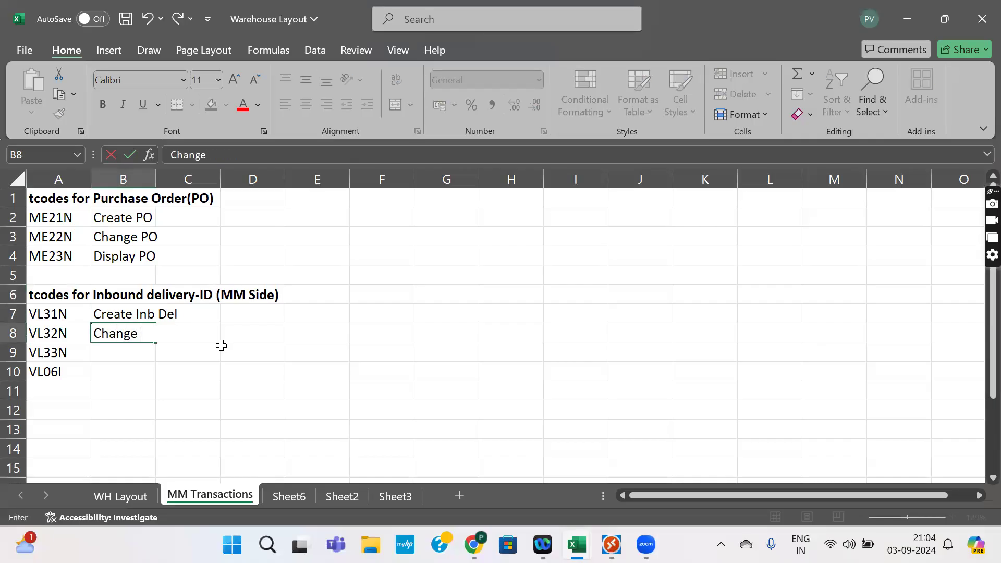
pyautogui.write(' Inb Del')
pyautogui.press('Return')
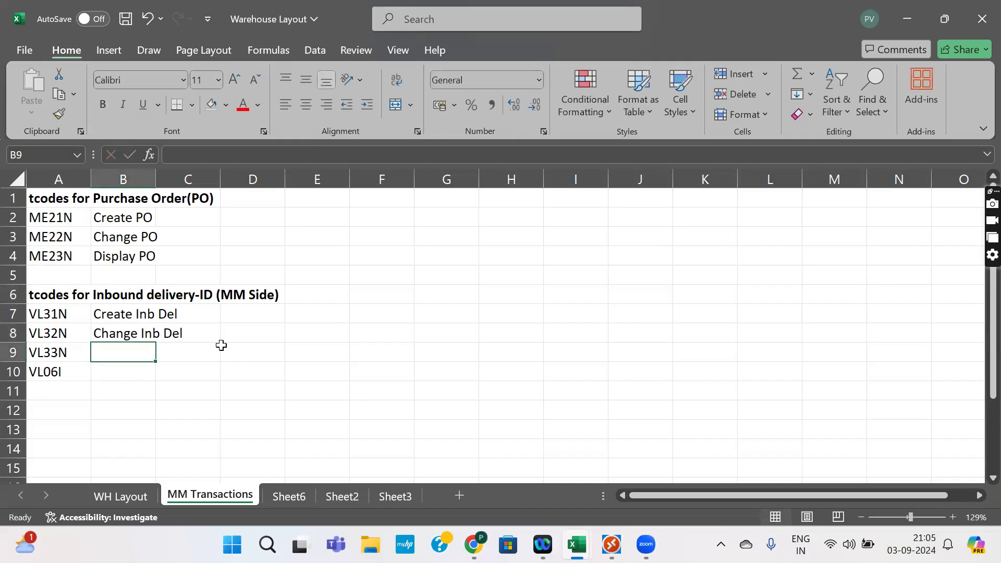
pyautogui.write('Display Inb')
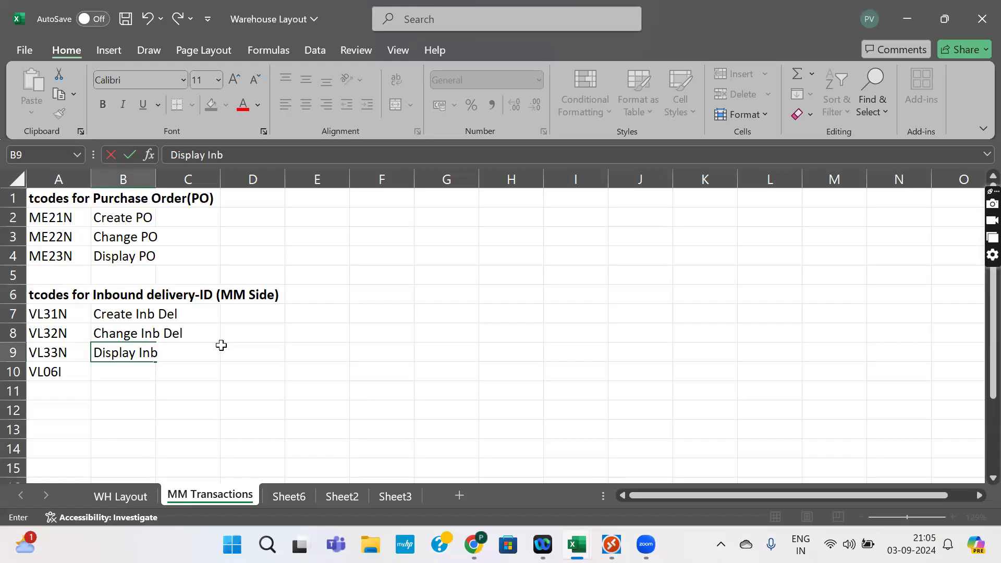
pyautogui.write(' Del')
pyautogui.press('Return')
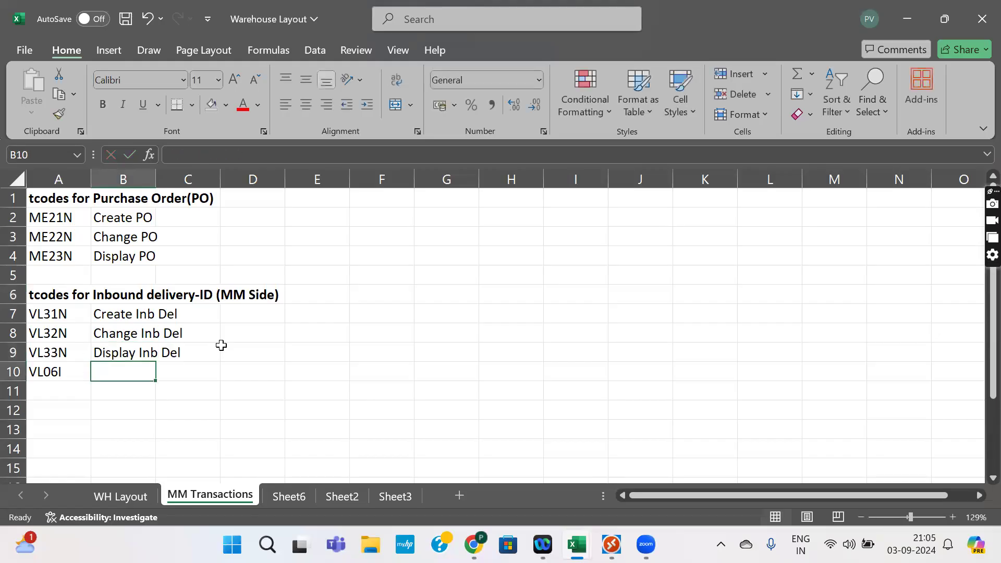
# Step: Enter the description "for manual push of Inbound delivery to EWM system." for VL06I in cell B10
pyautogui.click(51, 377)
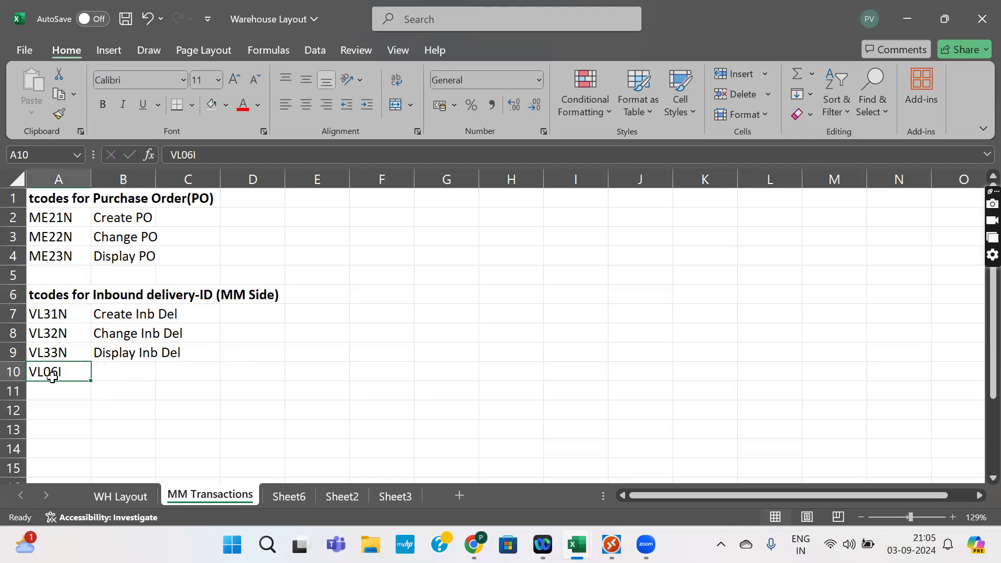
pyautogui.click(110, 377)
pyautogui.write('for manual push of Inbound deliverty t')
pyautogui.press('BackSpace')
pyautogui.press('BackSpace')
pyautogui.press('BackSpace')
pyautogui.press('BackSpace')
pyautogui.write('y to')
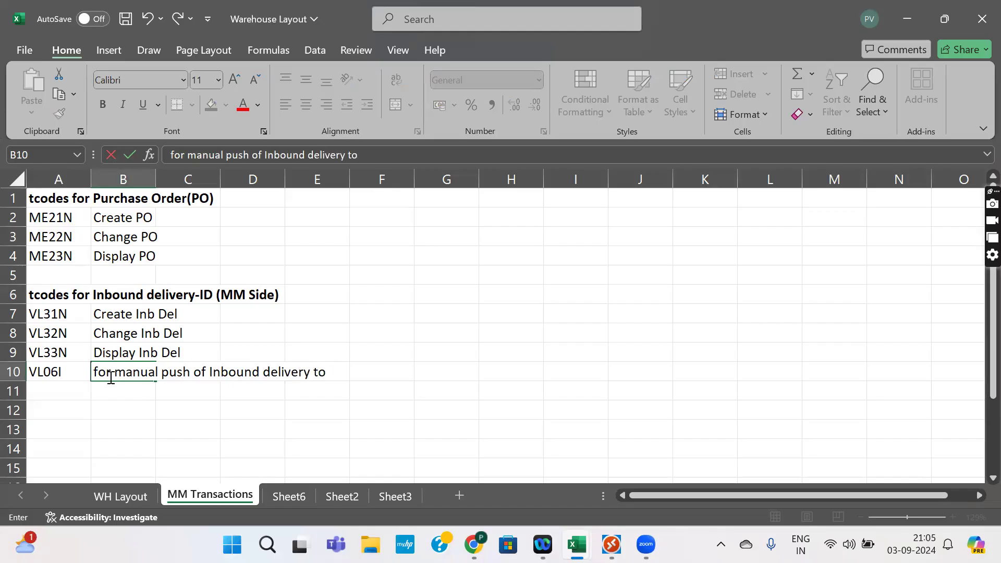
pyautogui.write(' EWM system.')
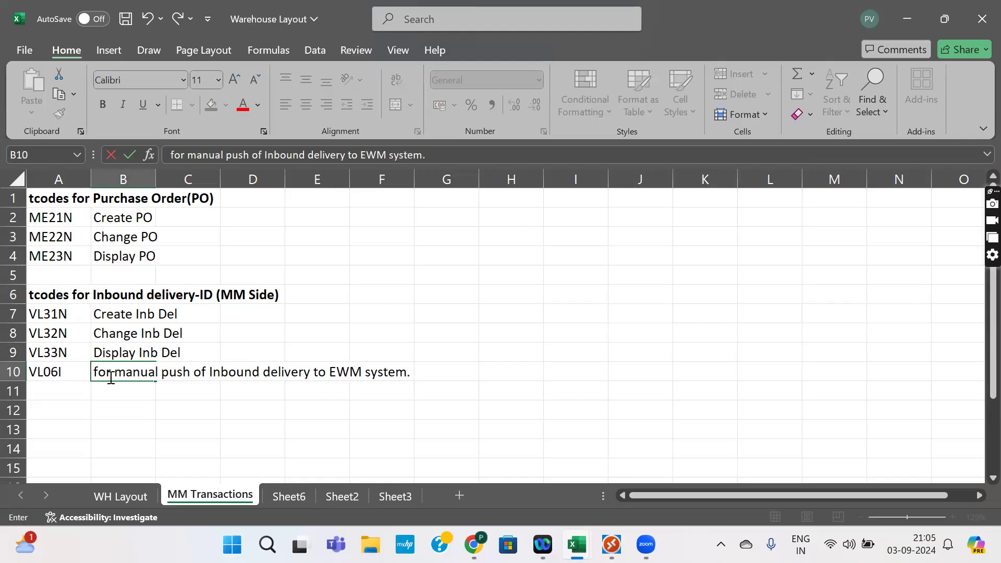
pyautogui.press('Return')
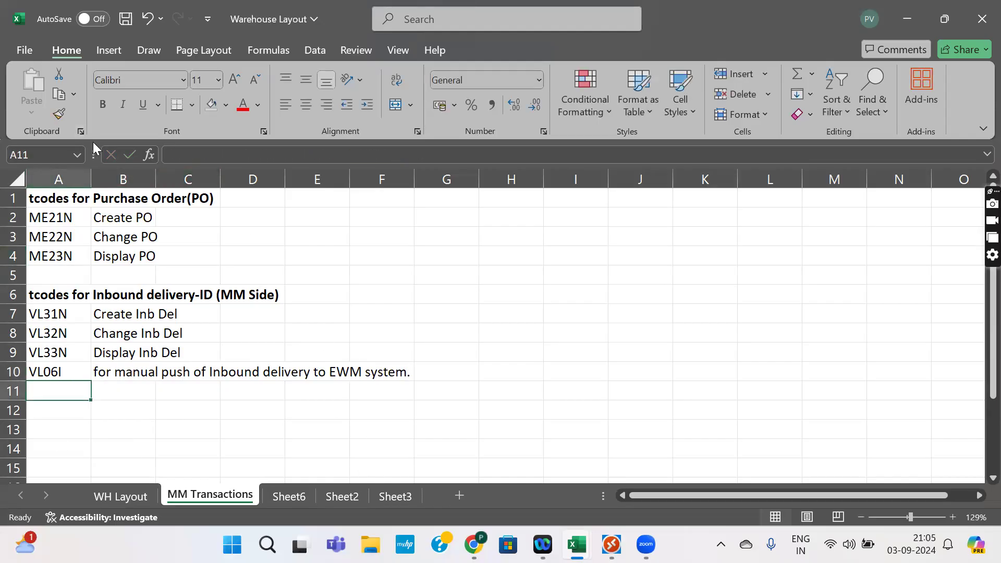
pyautogui.click(50, 199)
pyautogui.moveTo(123, 273); pyautogui.dragTo(433, 373)
pyautogui.click(344, 400)
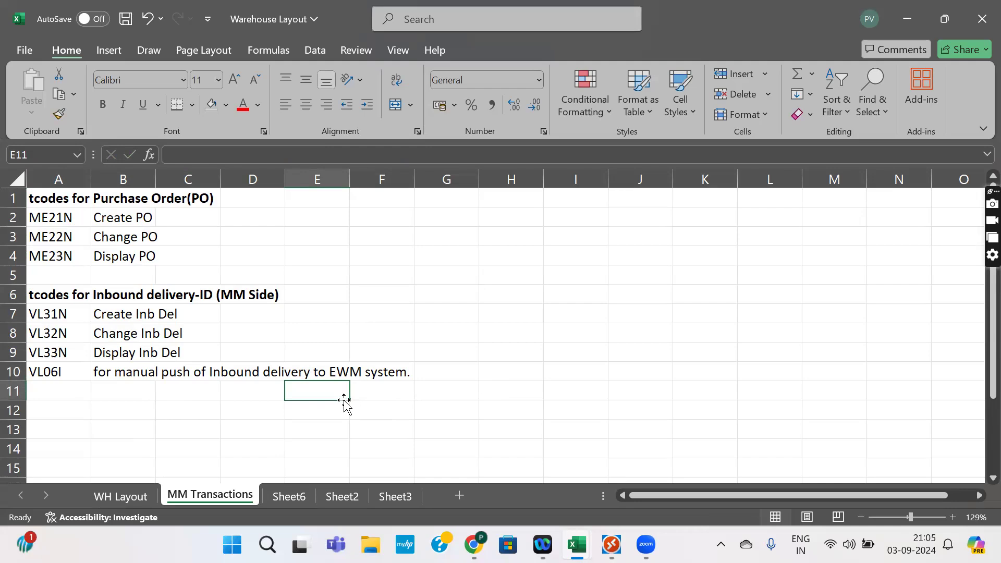
# Step: Switch to the remote SAP session and open transaction ME21N for creating a purchase order
pyautogui.moveTo(60, 216); pyautogui.dragTo(123, 218)
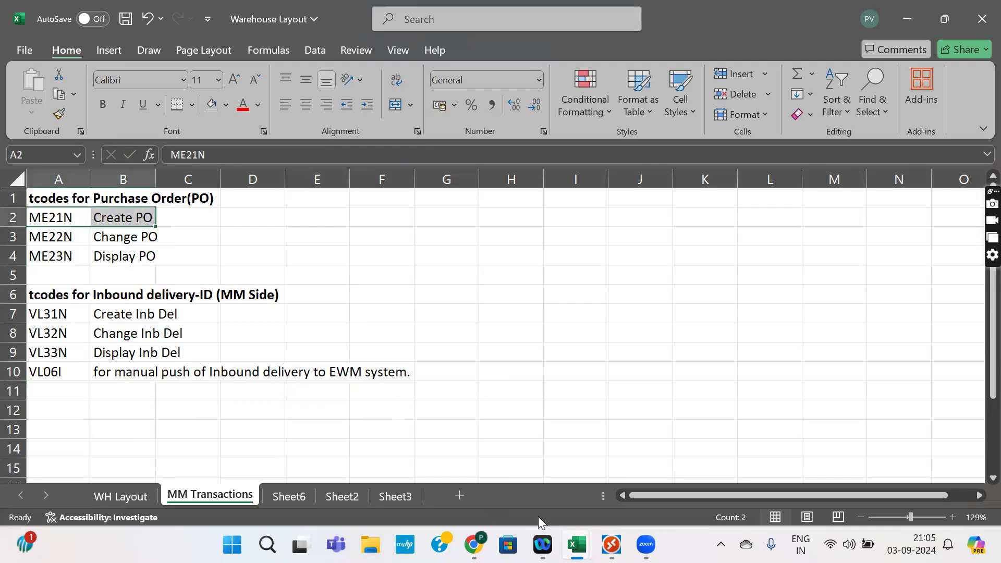
pyautogui.click(611, 544)
pyautogui.click(644, 470)
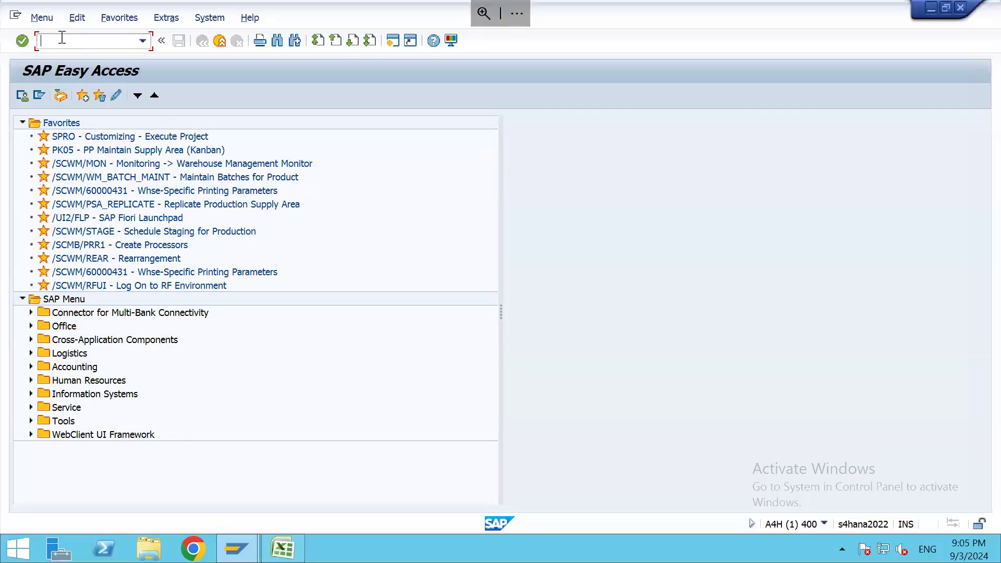
pyautogui.write('me31')
pyautogui.press('BackSpace')
pyautogui.write('1n')
pyautogui.press('Return')
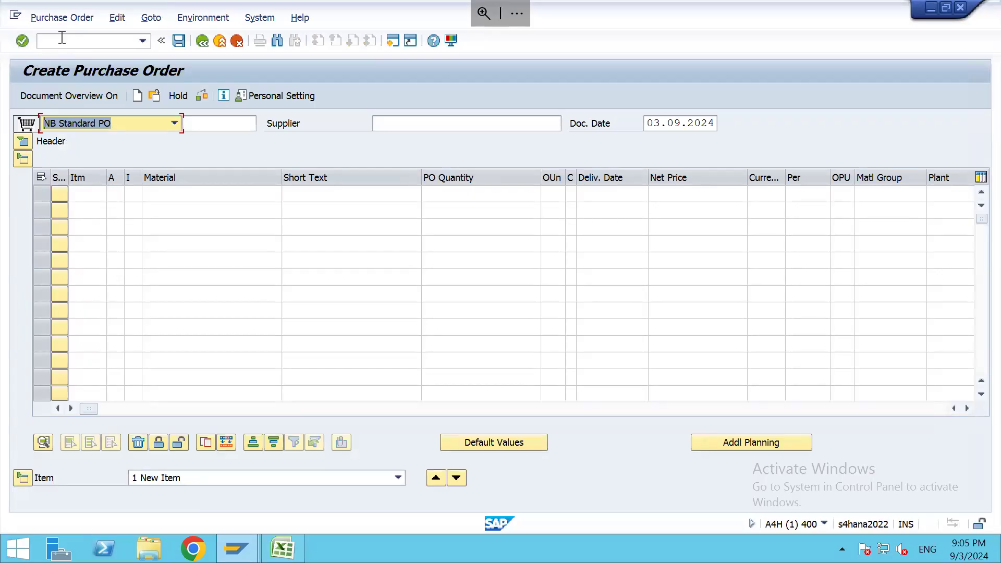
# Step: Examine the purchase order's item overview and header sections by collapsing and expanding them
pyautogui.click(22, 161)
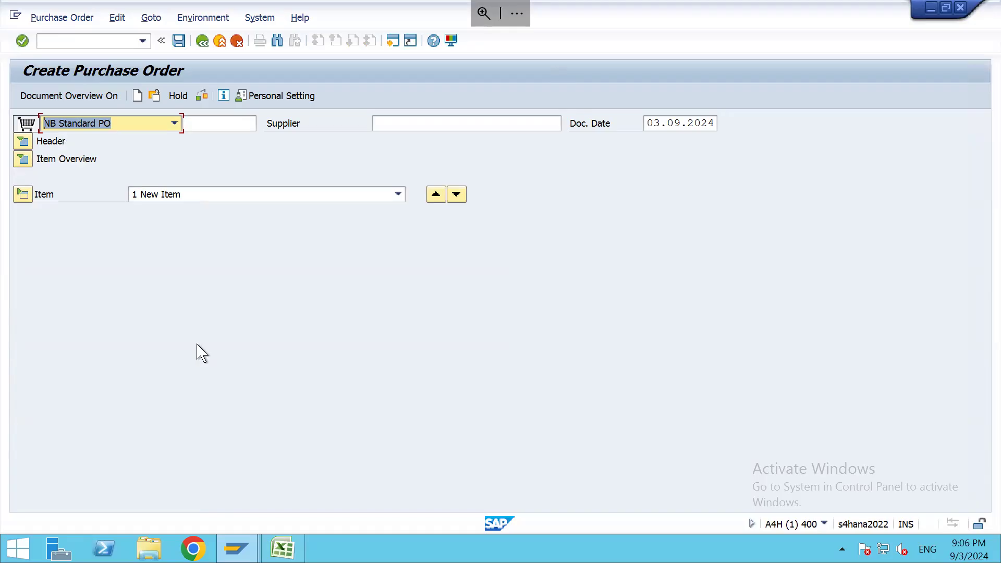
pyautogui.click(22, 159)
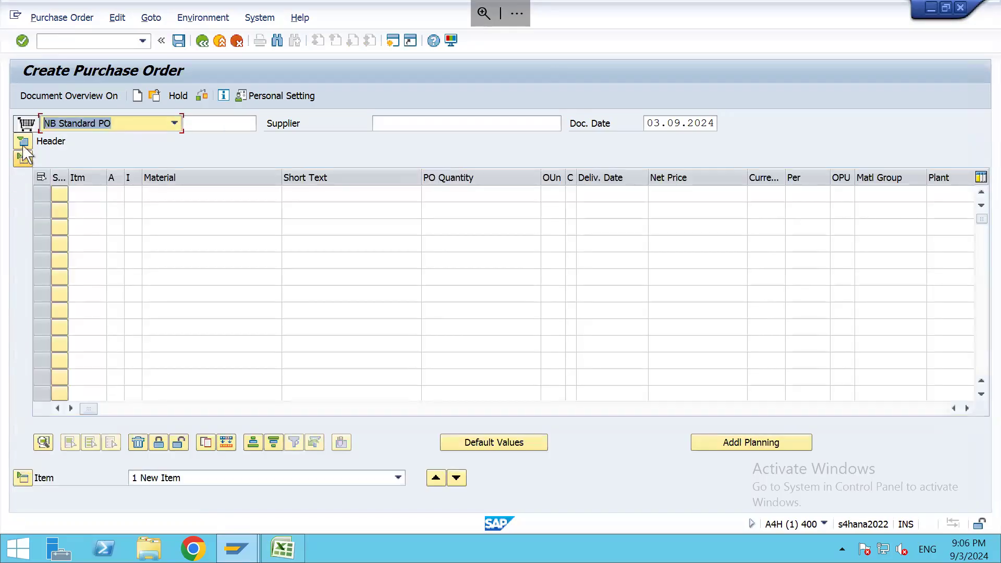
pyautogui.click(23, 141)
pyautogui.click(23, 141)
# Step: Switch back to the Excel workbook and enter the heading "Structre of any Transactional document in SAP" in cell A12
pyautogui.moveTo(576, 545)
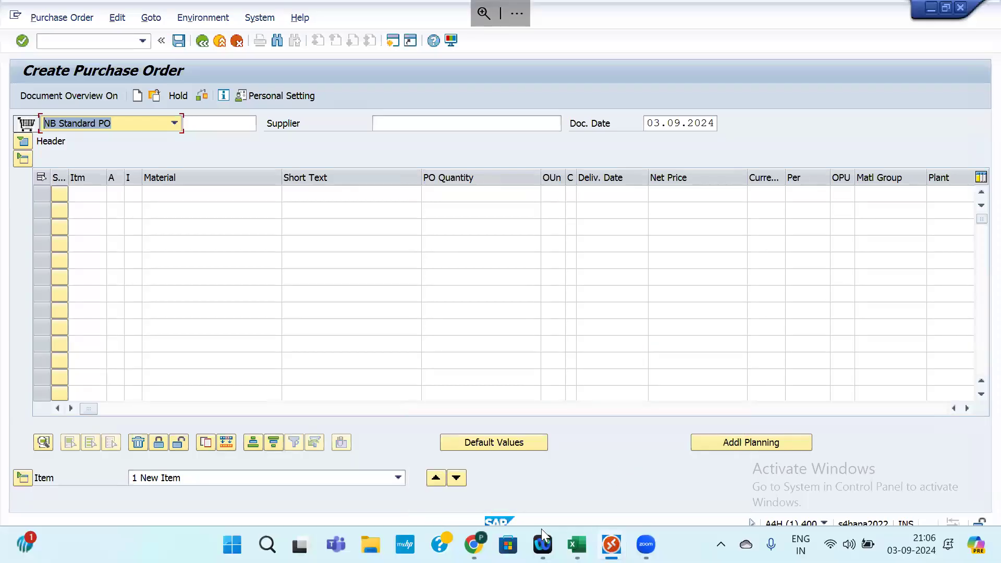
pyautogui.click(616, 485)
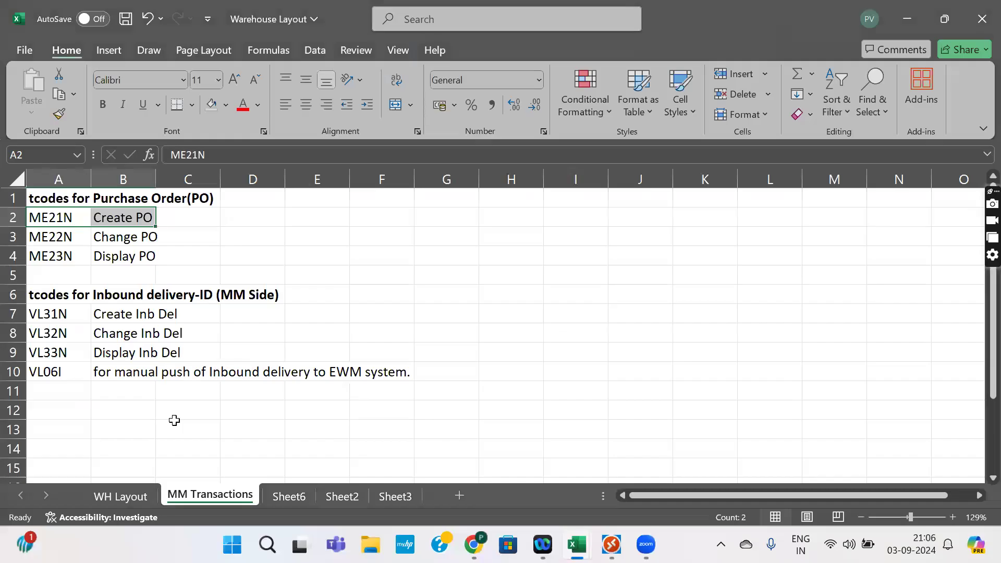
pyautogui.click(141, 426)
pyautogui.click(51, 410)
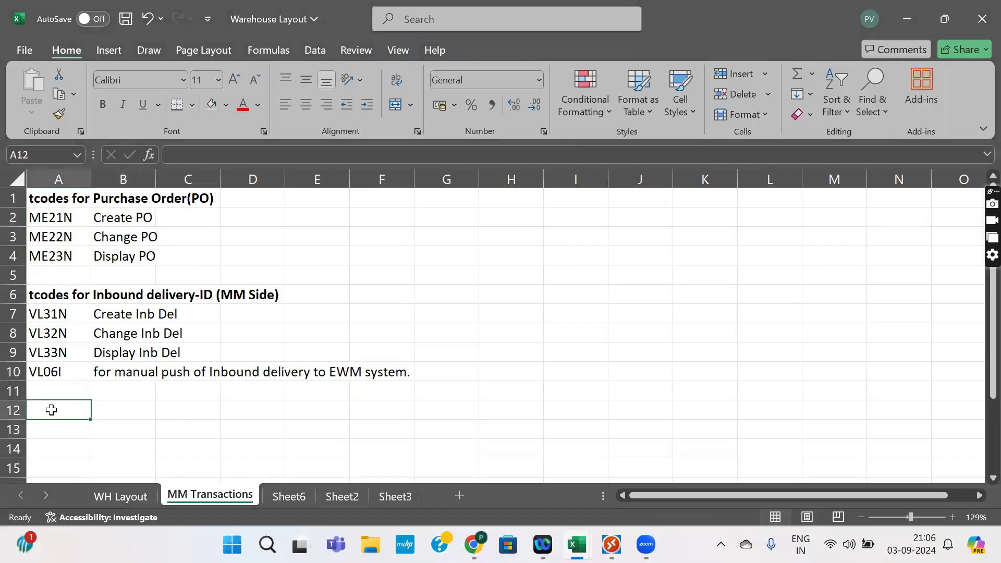
pyautogui.write('Sture of')
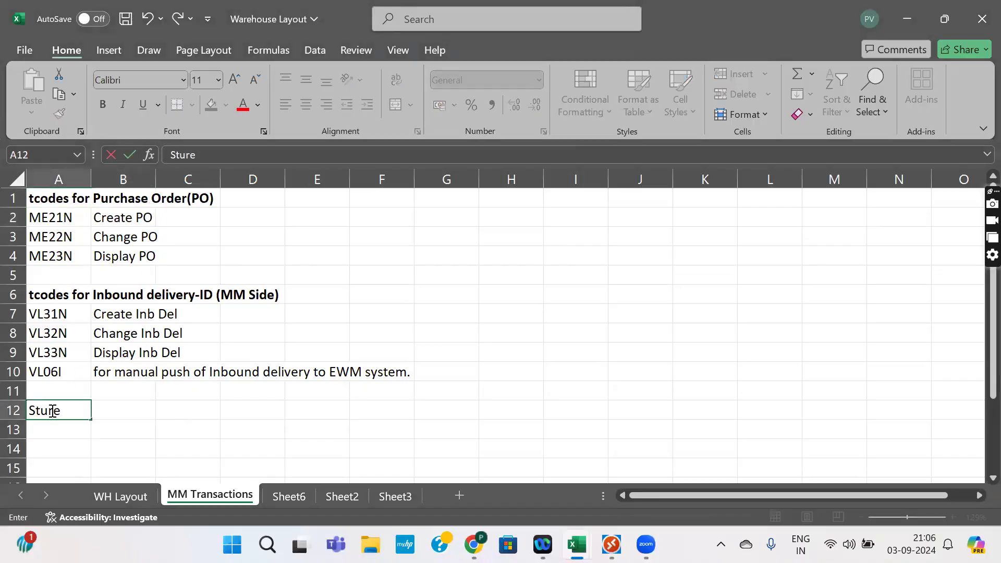
pyautogui.press('BackSpace')
pyautogui.press('BackSpace')
pyautogui.press('BackSpace')
pyautogui.press('BackSpace')
pyautogui.press('BackSpace')
pyautogui.write('r')
pyautogui.press('BackSpace')
pyautogui.write('ructre of an')
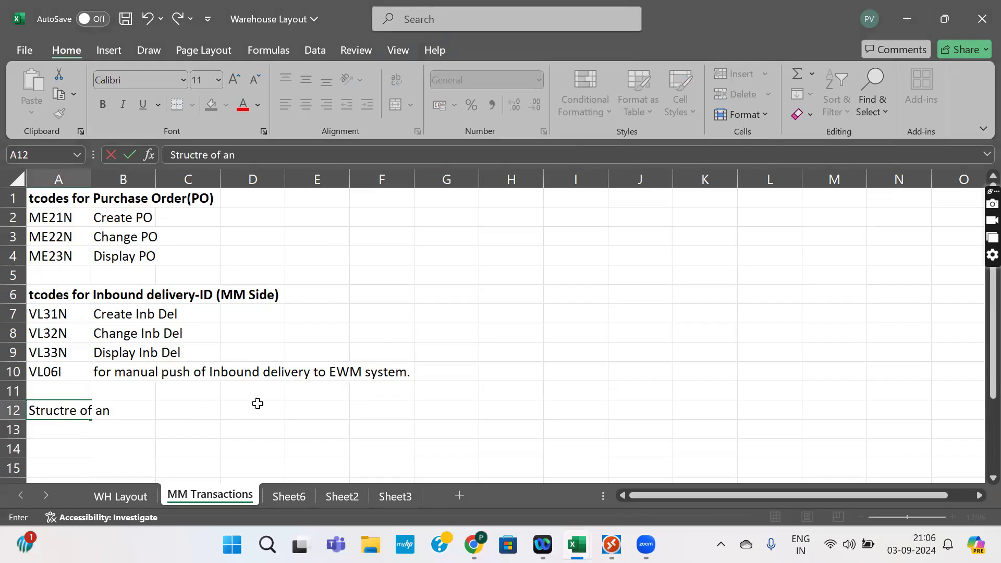
pyautogui.write('y Transacti')
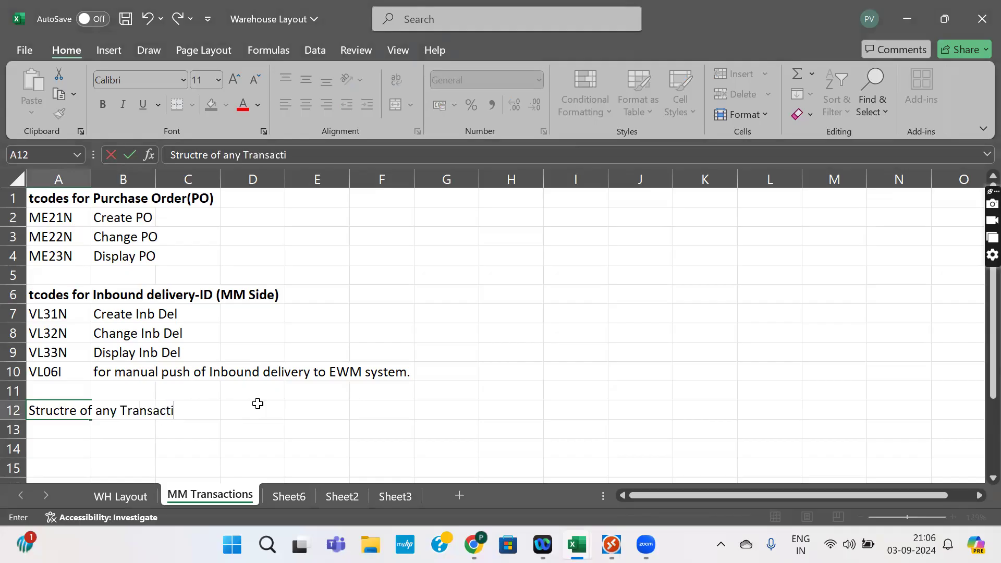
pyautogui.write('onal documetn')
pyautogui.press('BackSpace')
pyautogui.press('BackSpace')
pyautogui.write('n SAP')
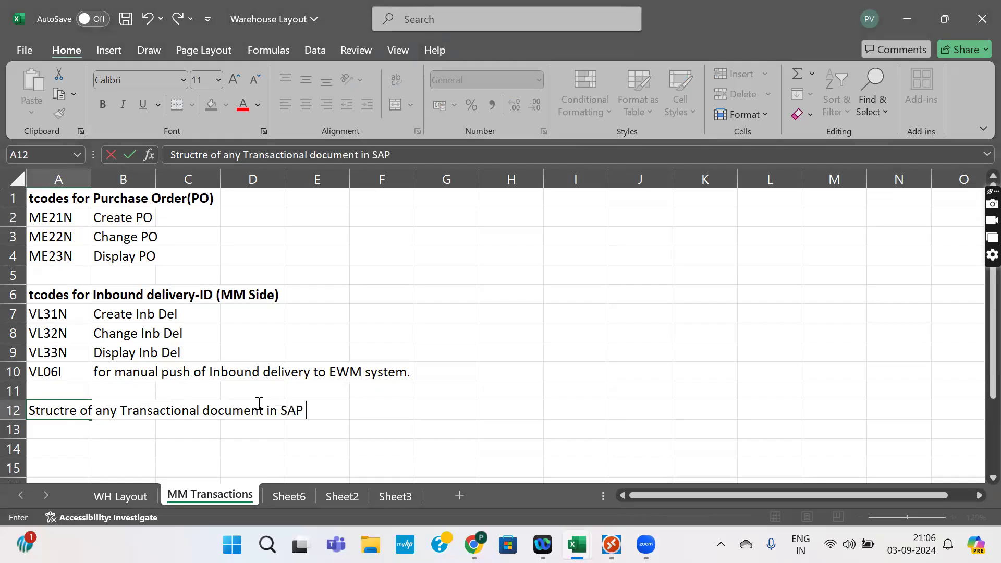
pyautogui.press('BackSpace')
pyautogui.press('Return')
# Step: List the document parts "1. Header Portion", "2. Item Overview" and "3. Item Detail" in cells A13 to A15
pyautogui.write('1.')
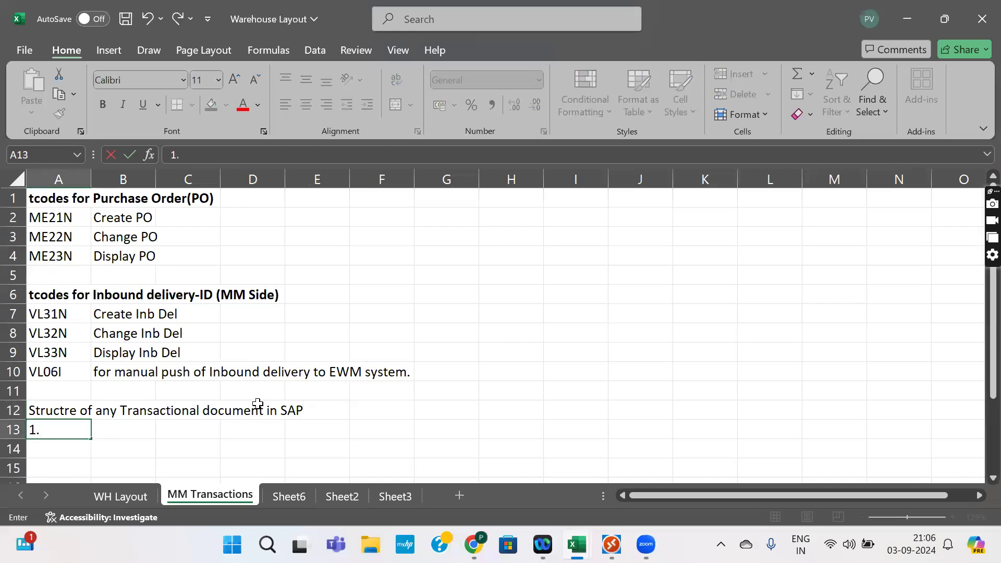
pyautogui.write(' Header Portin')
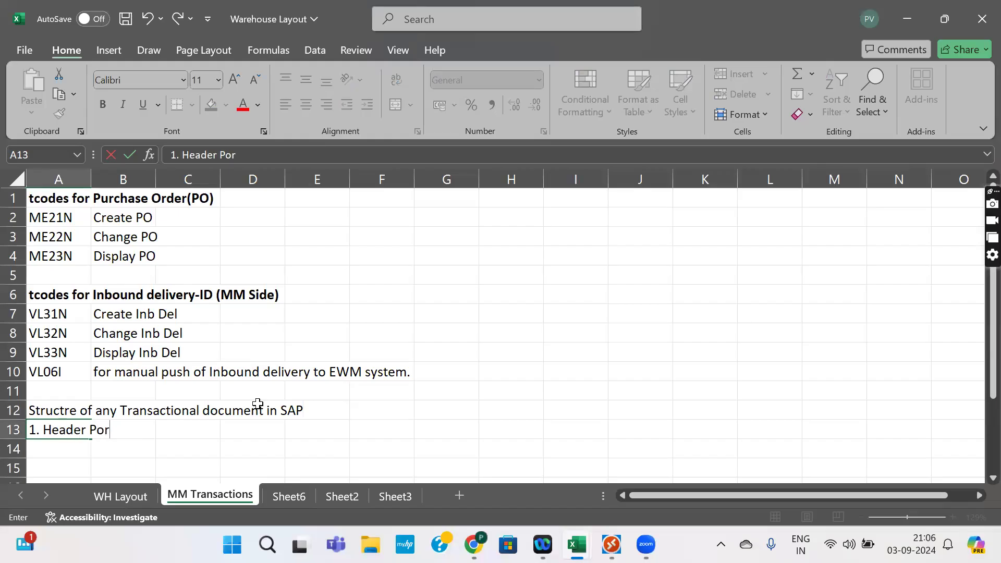
pyautogui.press('BackSpace')
pyautogui.press('BackSpace')
pyautogui.write('ion')
pyautogui.press('Return')
pyautogui.write('2. I')
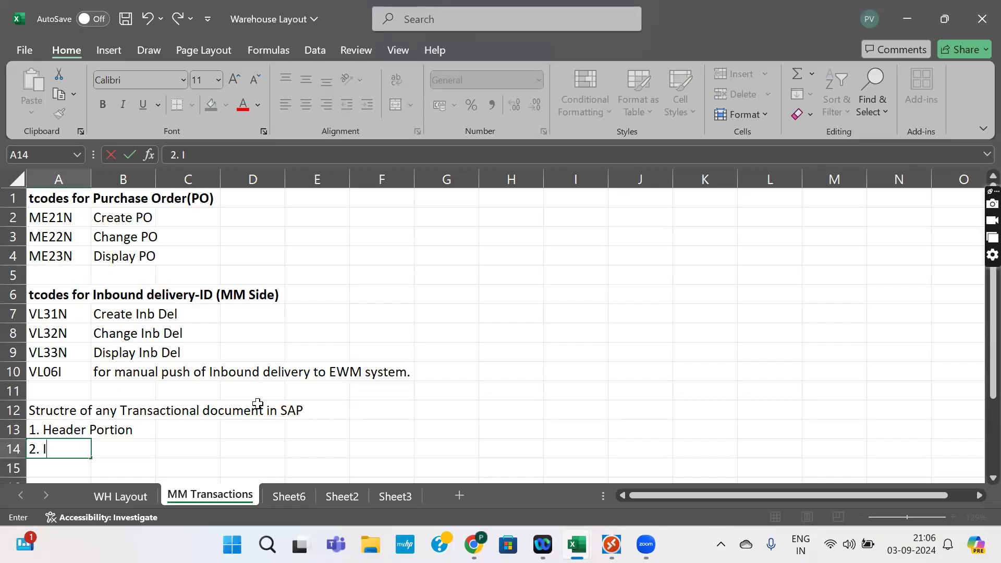
pyautogui.write('tem Overview')
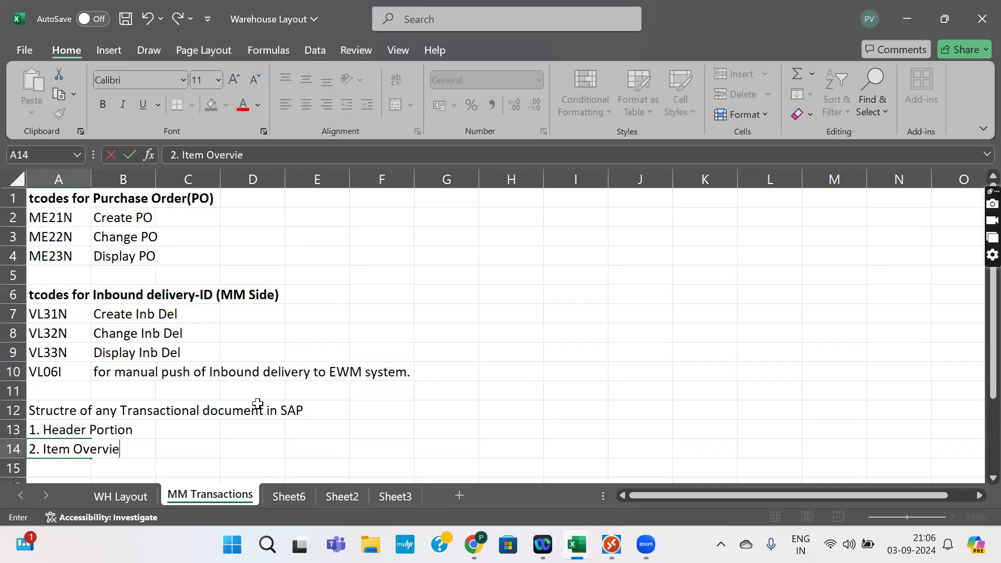
pyautogui.press('Return')
pyautogui.write('3. Item ')
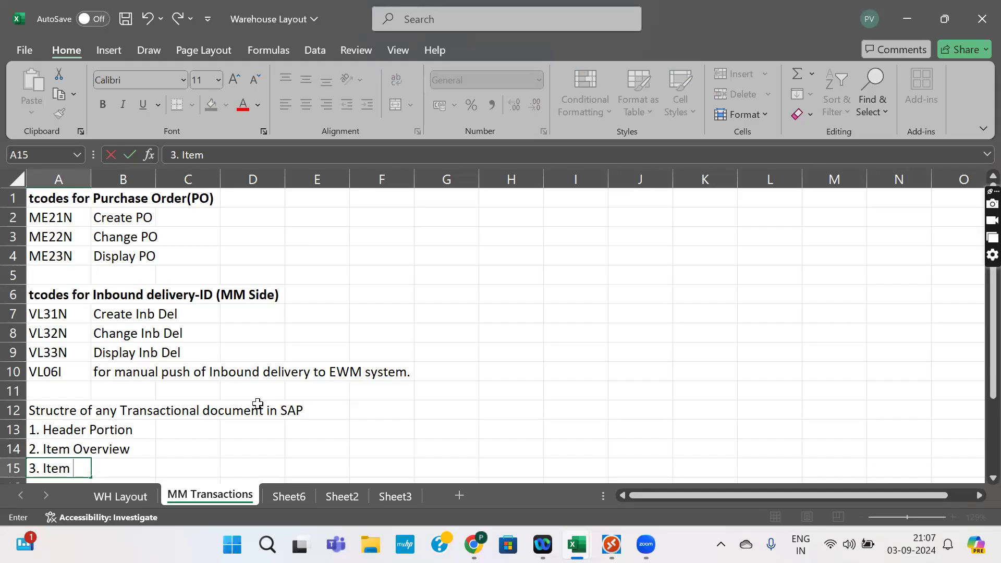
pyautogui.write('Detail')
pyautogui.press('Up')
pyautogui.press('Up')
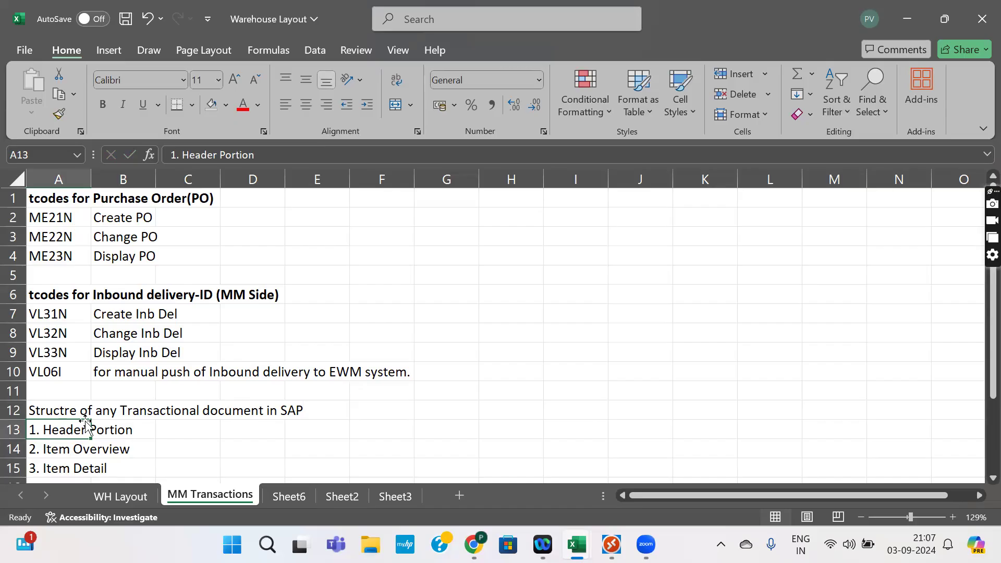
# Step: Describe the header portion in C13 as "Data contained in header portion is applicable to the entire transactional document."
pyautogui.click(164, 432)
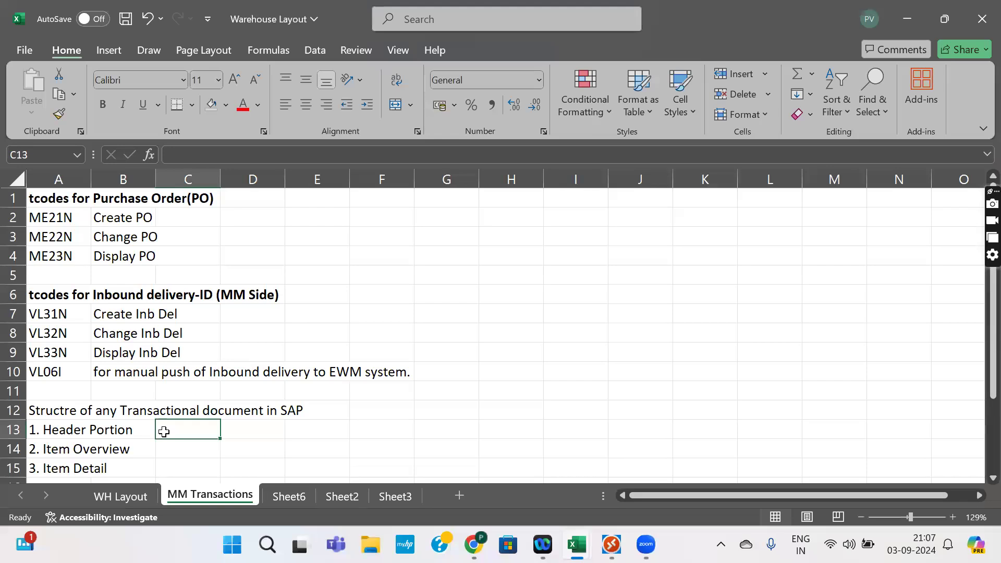
pyautogui.write('Data contained in header port')
pyautogui.press('BackSpace')
pyautogui.press('BackSpace')
pyautogui.write('rtion is applicable to ')
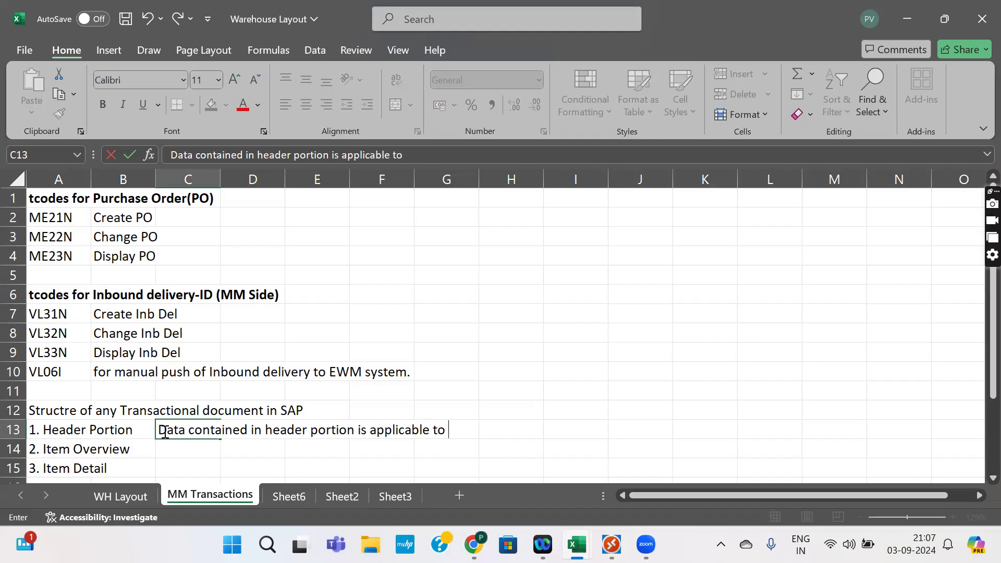
pyautogui.write('the entire transactional document.')
pyautogui.press('Return')
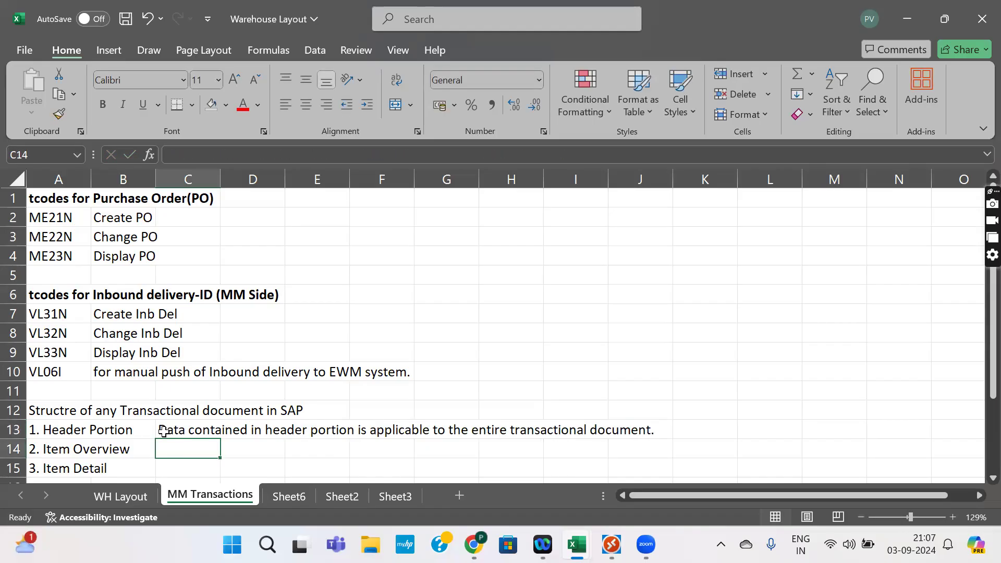
# Step: Describe the item overview in C14 as "here we mention the details of items for which we are doing transaction."
pyautogui.write('here w')
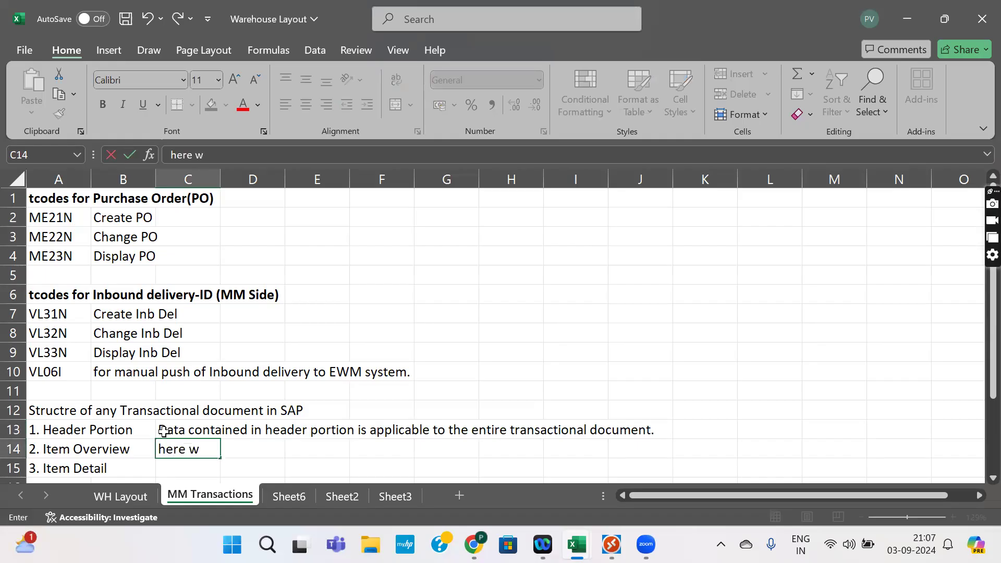
pyautogui.write('e mention ')
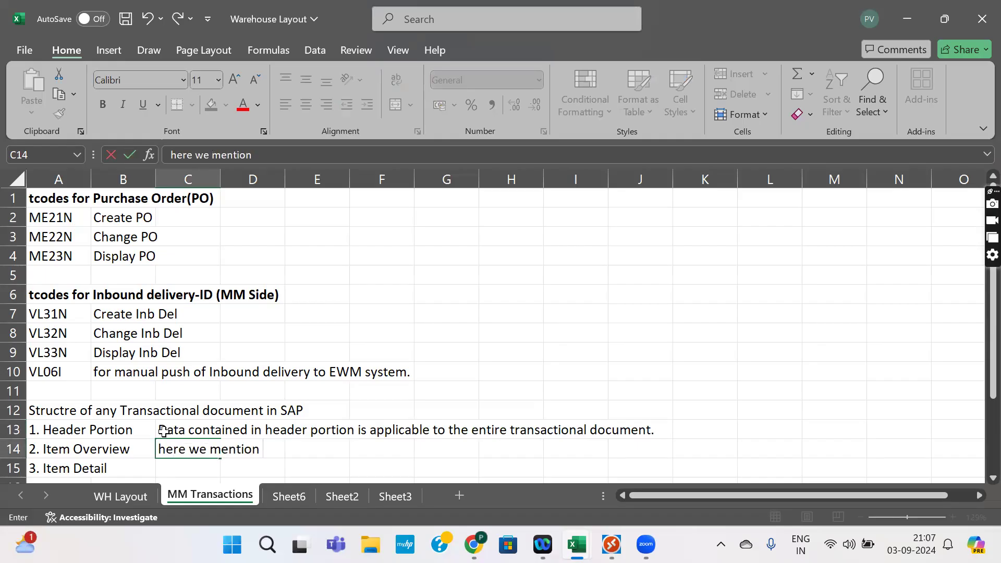
pyautogui.write('the details')
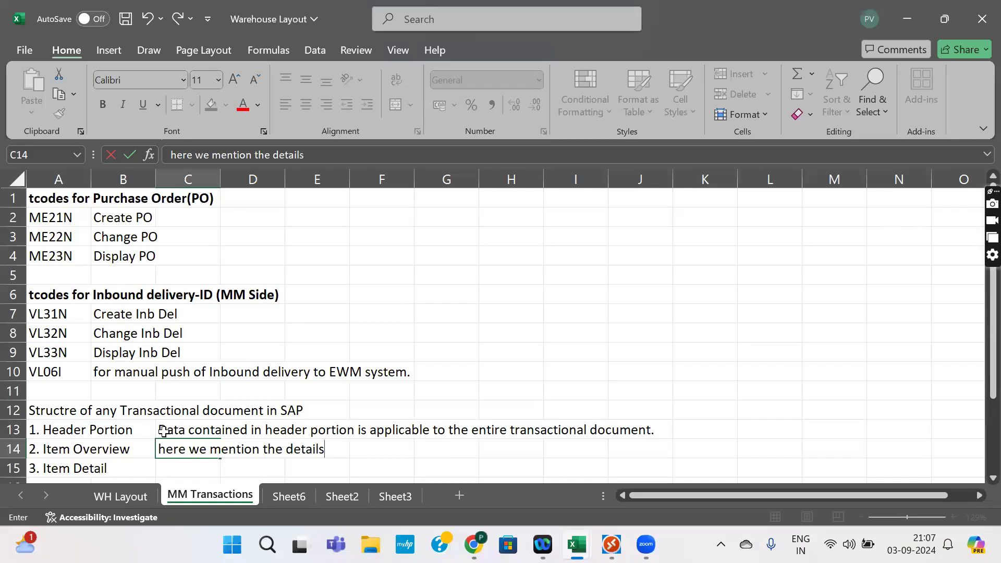
pyautogui.write(' of items for which')
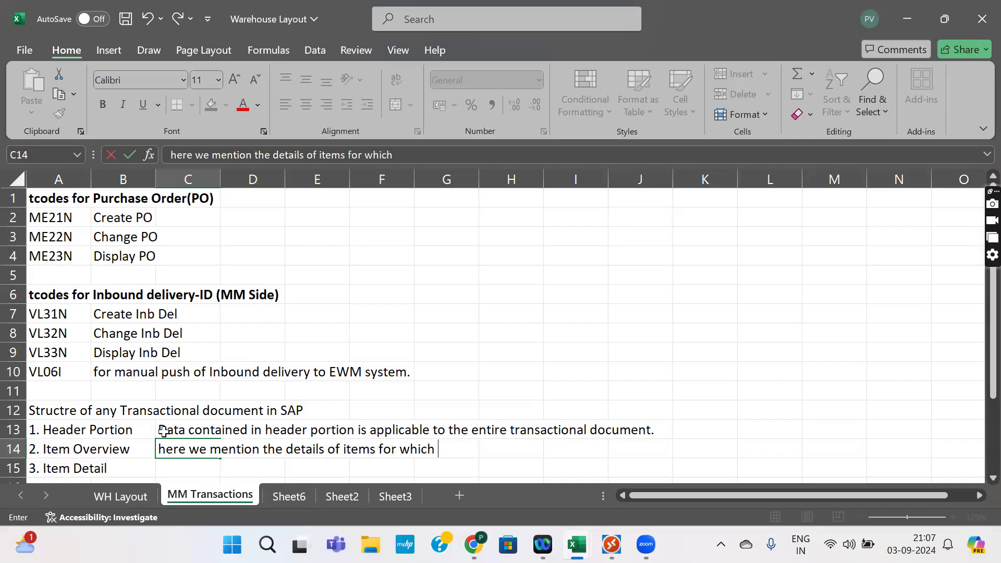
pyautogui.write(' we are doing transactio')
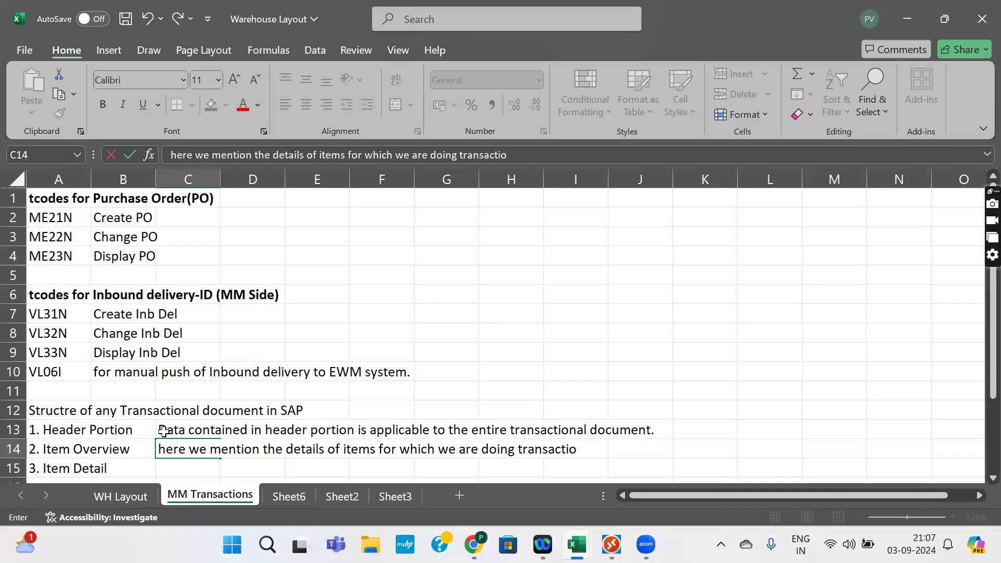
pyautogui.write('n.')
pyautogui.press('Return')
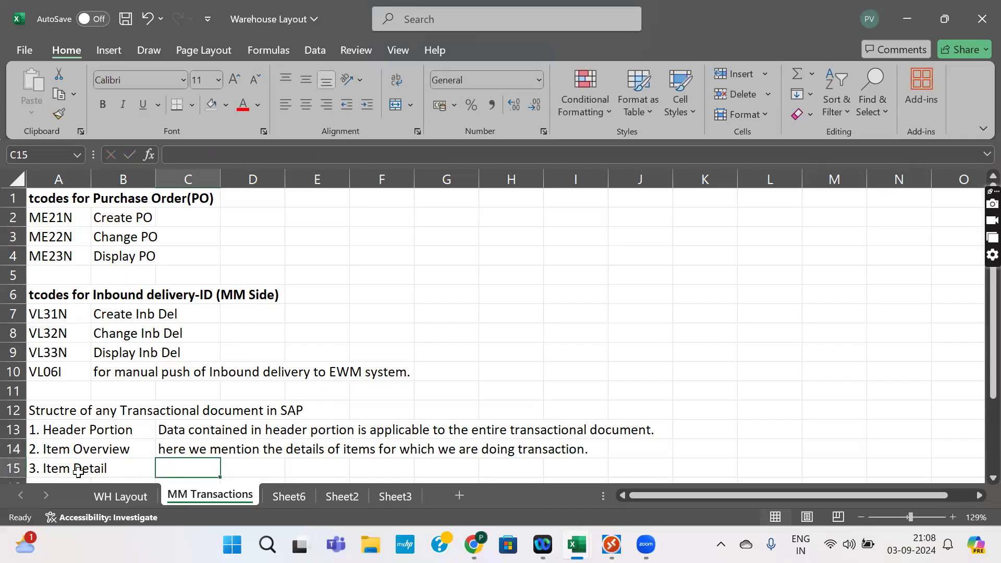
# Step: Describe the item detail in C15 as "here we see details of the items contained in item overview."
pyautogui.click(44, 453)
pyautogui.press('Down')
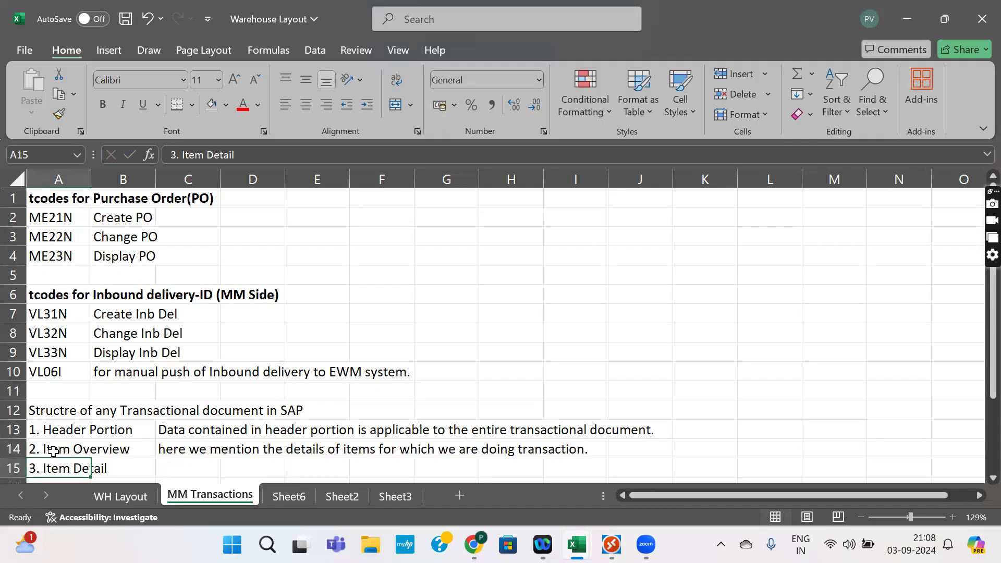
pyautogui.click(171, 472)
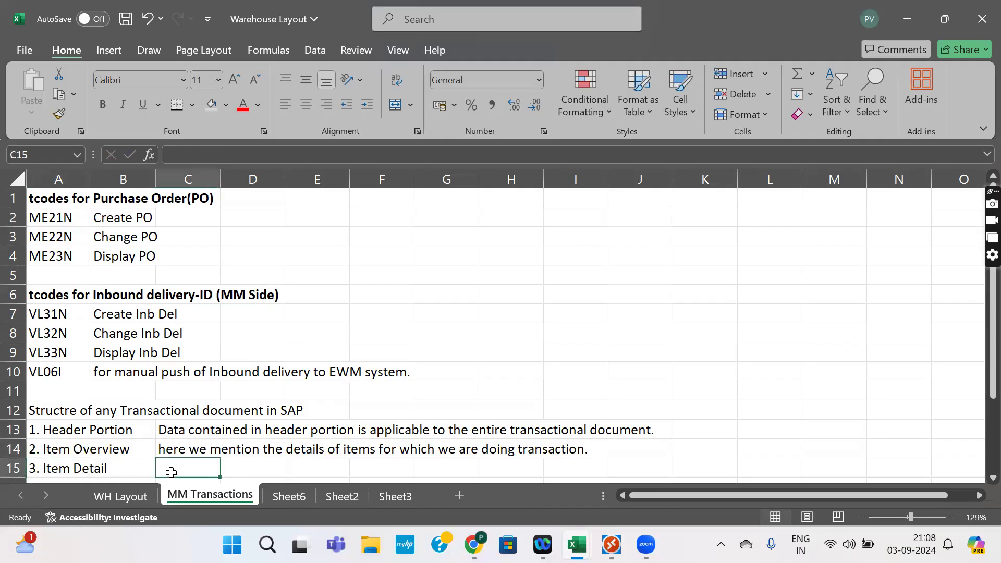
pyautogui.write('here we see details of the items')
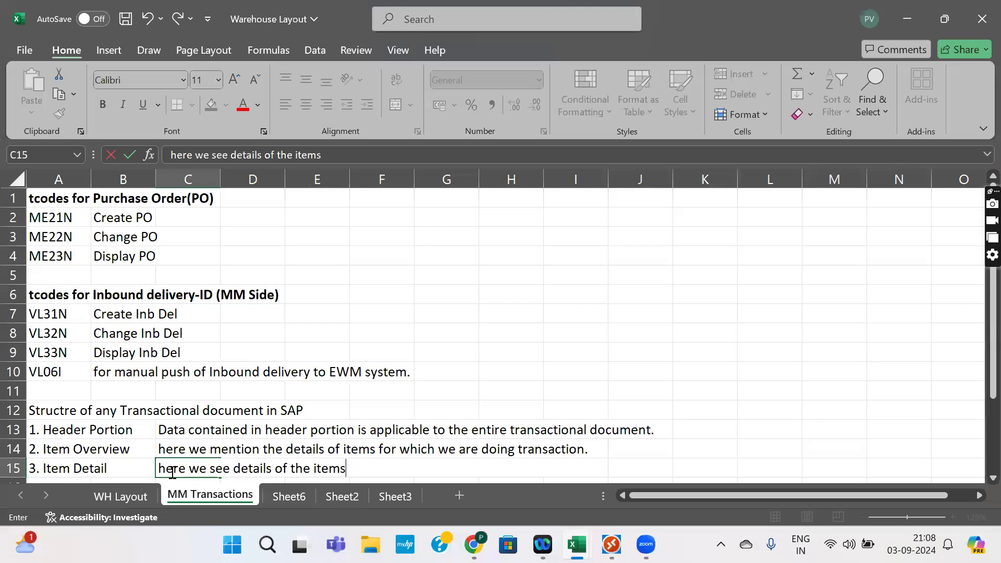
pyautogui.write(' contained in item ')
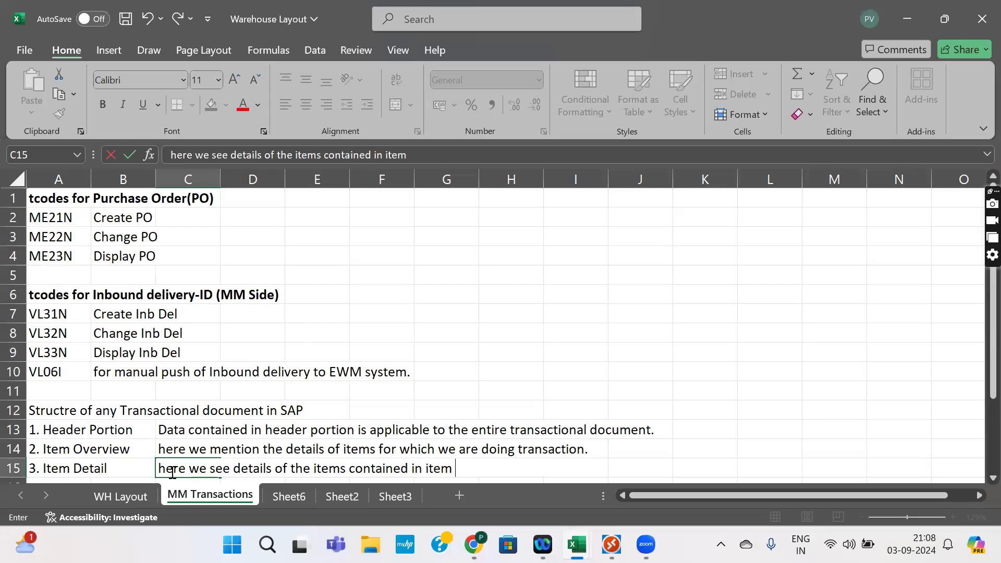
pyautogui.write('overview.')
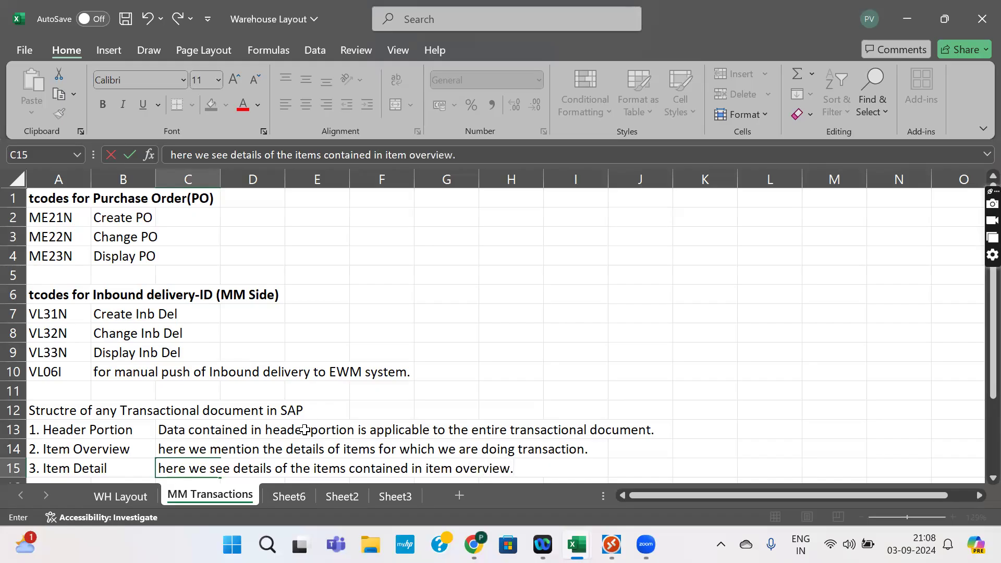
pyautogui.scroll(-2, 304, 429)
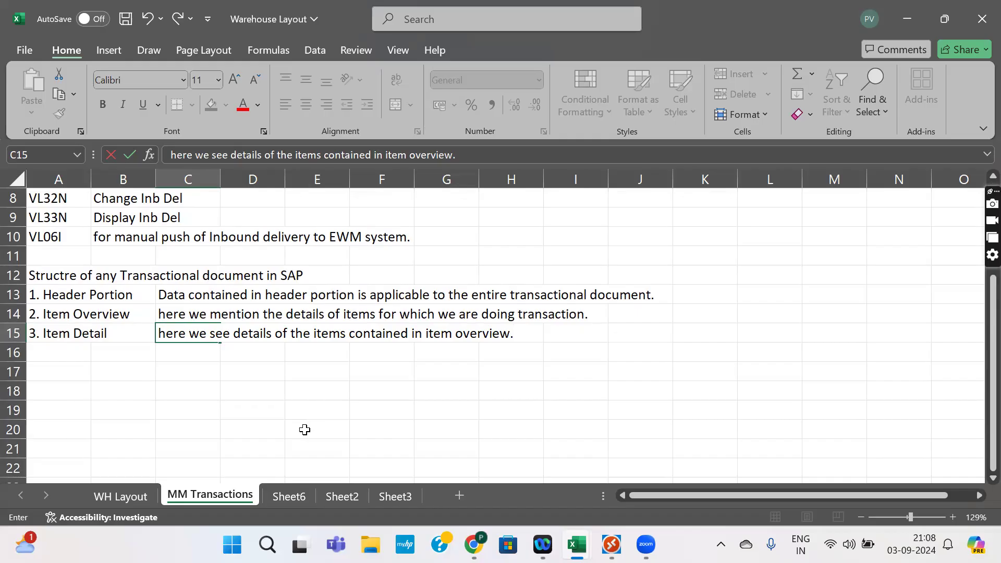
pyautogui.click(159, 357)
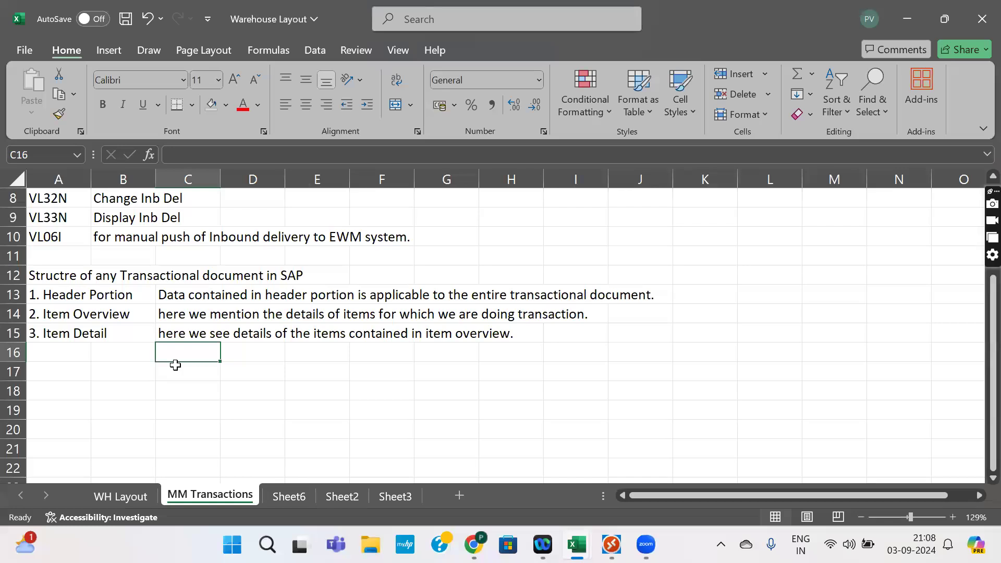
# Step: Switch to the SAP Create Purchase Order screen, collapse and re-expand the item overview, and expand the header section
pyautogui.hotkey('alt', 'Tab')
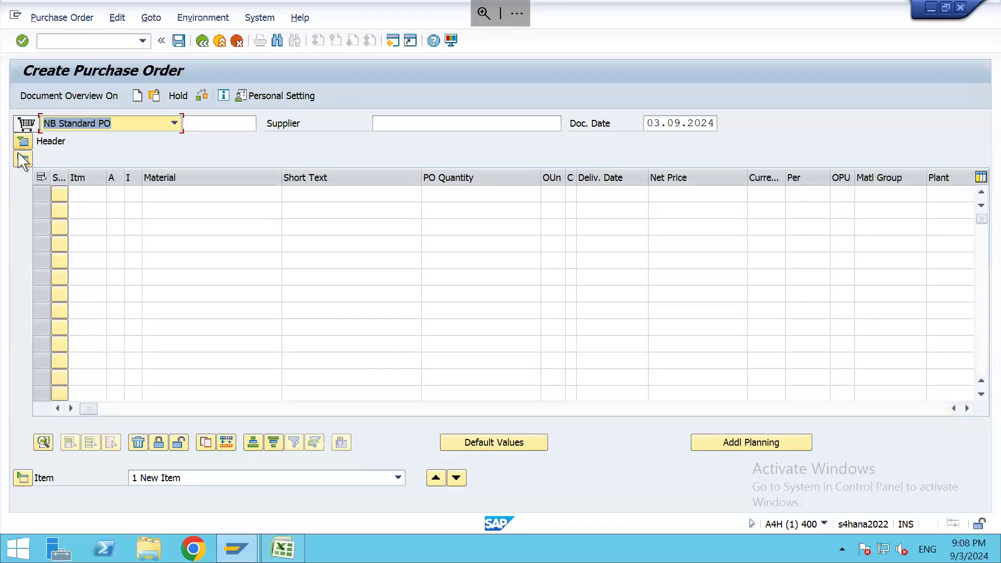
pyautogui.click(23, 159)
pyautogui.click(67, 141)
pyautogui.click(84, 159)
pyautogui.click(50, 198)
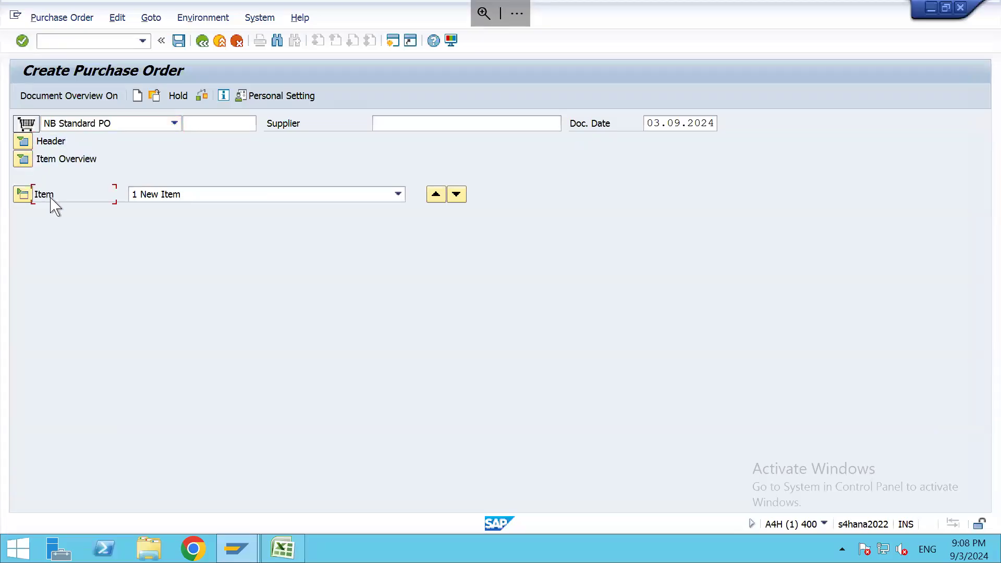
pyautogui.click(23, 159)
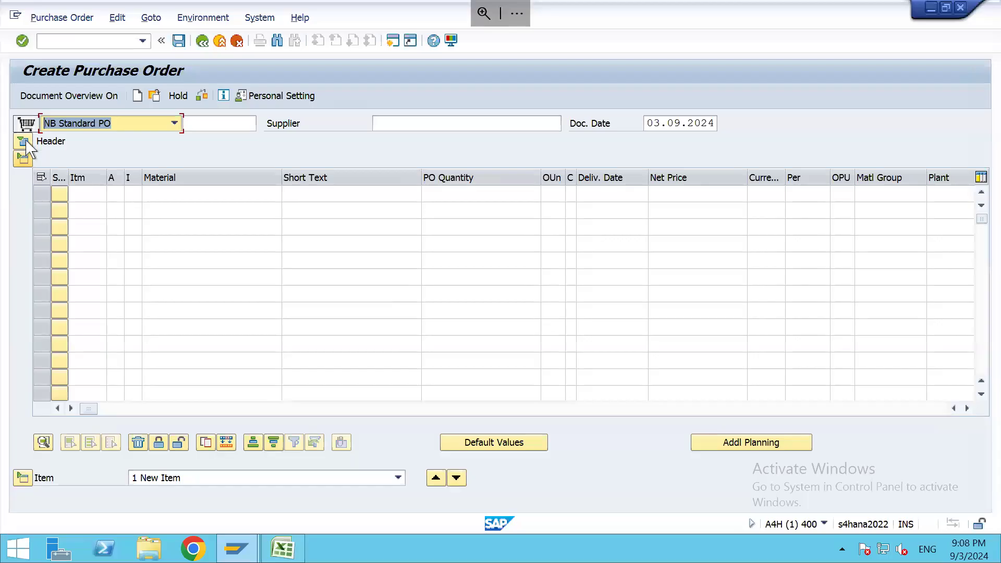
pyautogui.click(23, 141)
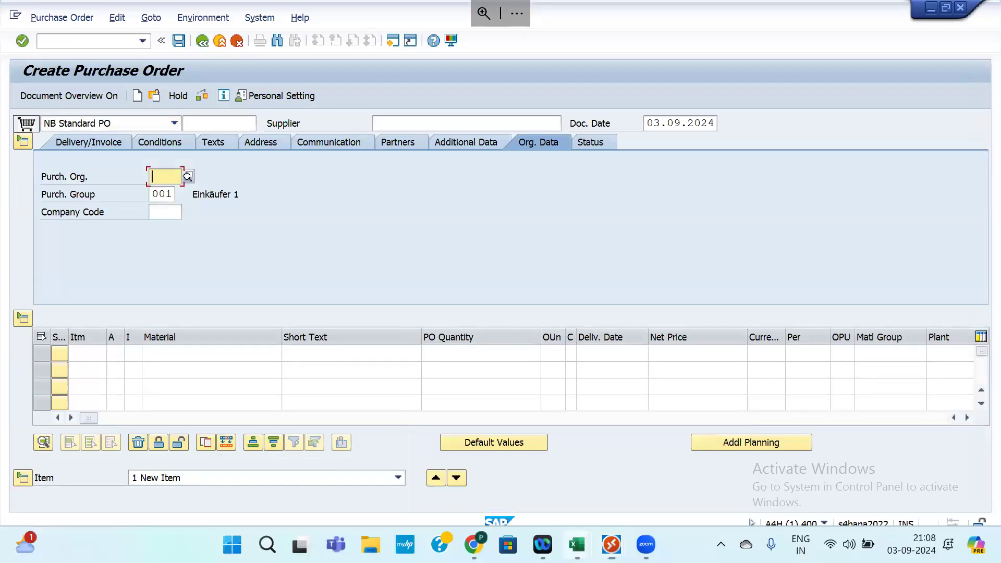
# Step: Back in Excel, enter "For any transactionl document in SAP, there contains a controlling factor which controls the entire behavior of transactional document." in A17
pyautogui.moveTo(576, 544)
pyautogui.click(630, 495)
pyautogui.click(67, 375)
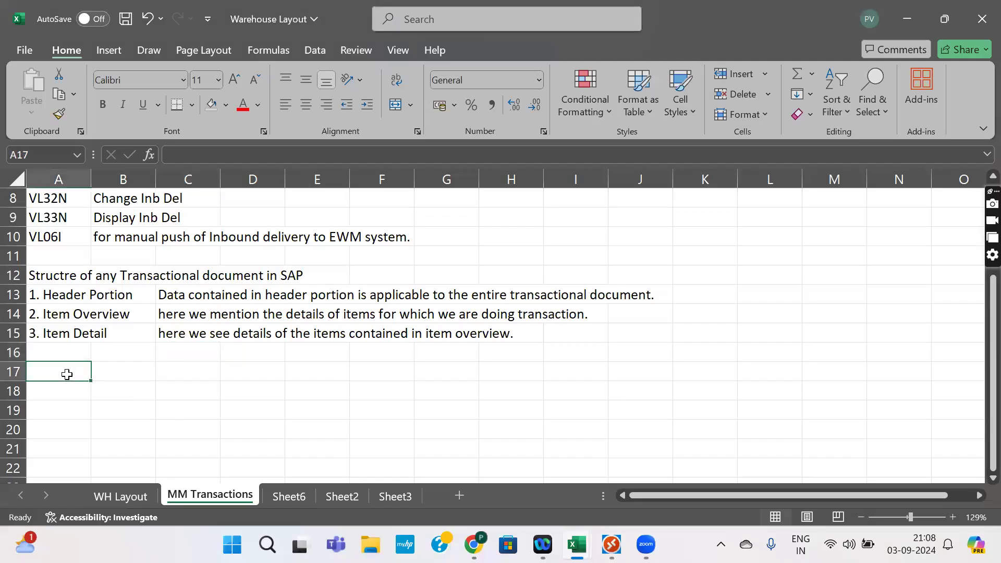
pyautogui.write('For a')
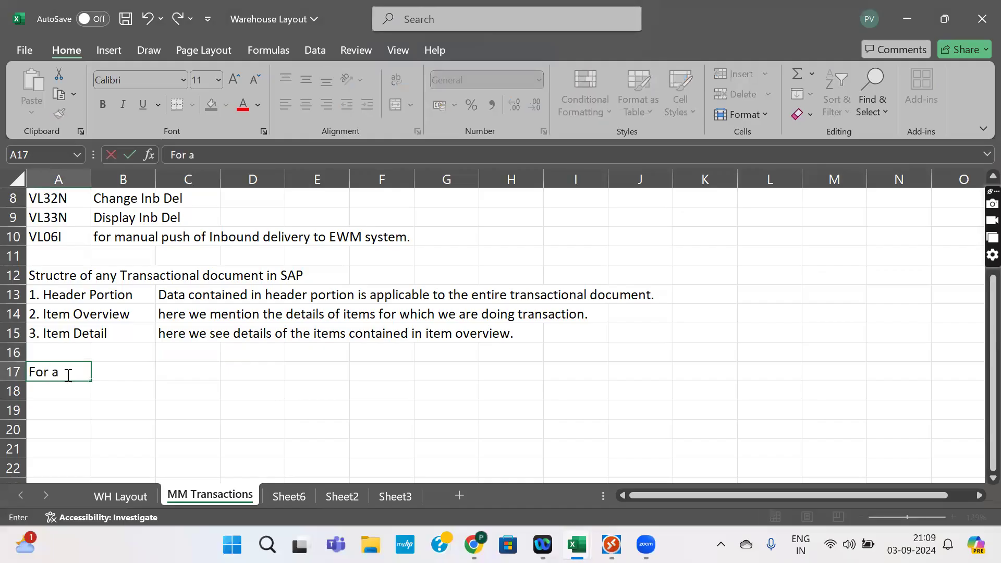
pyautogui.write('ny transac')
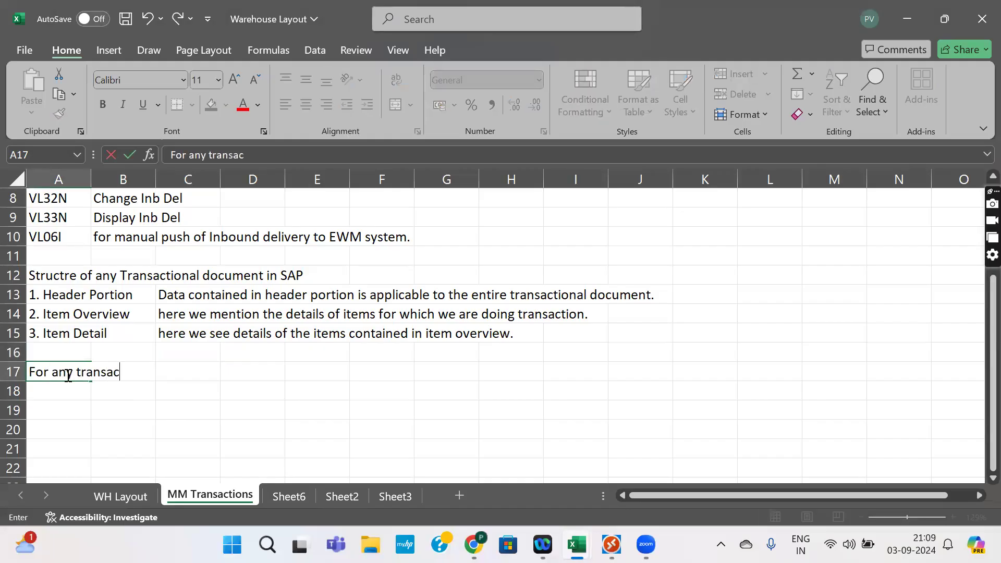
pyautogui.write('tionl docu')
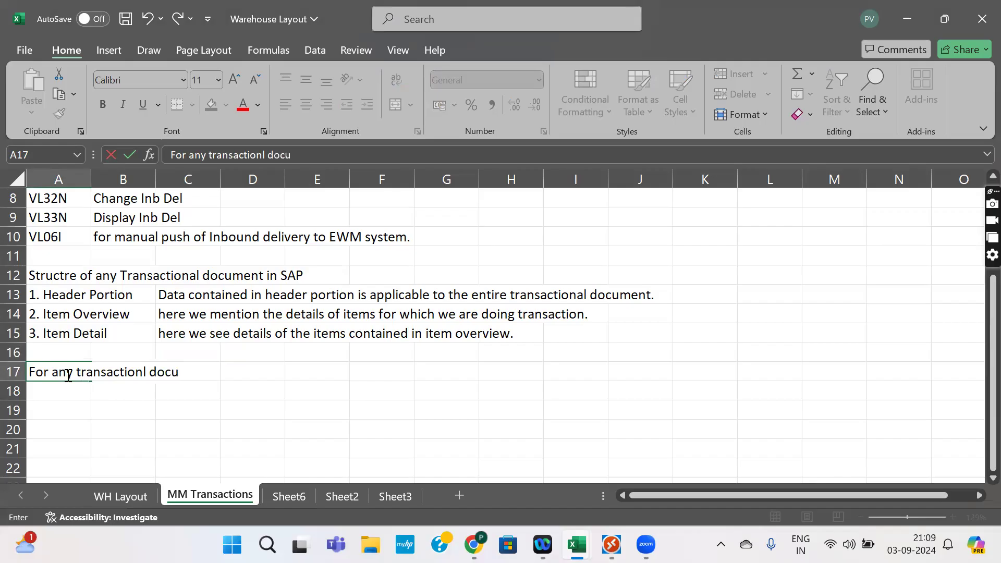
pyautogui.write('ment in S')
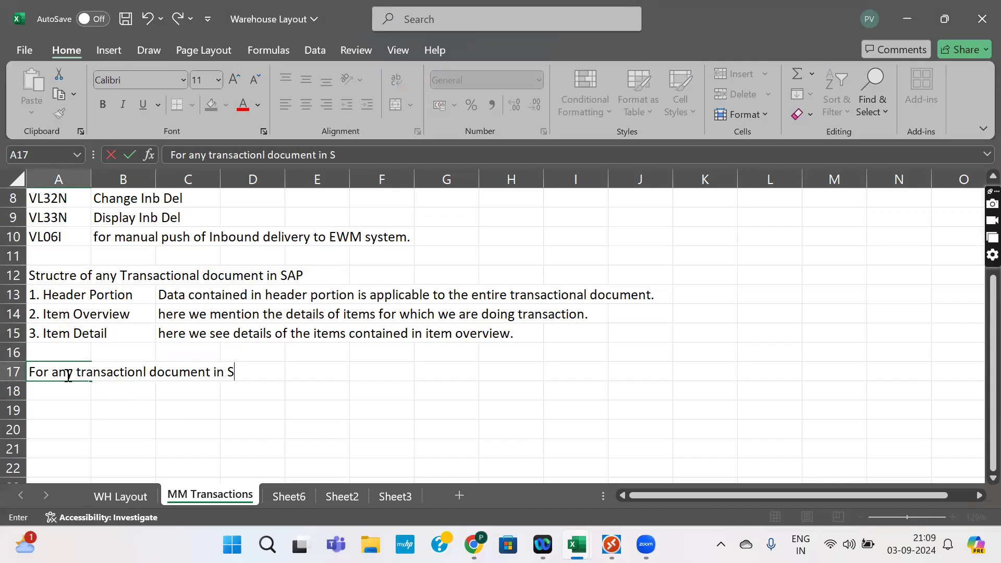
pyautogui.write('AP there is')
pyautogui.press('BackSpace')
pyautogui.press('BackSpace')
pyautogui.write('contains')
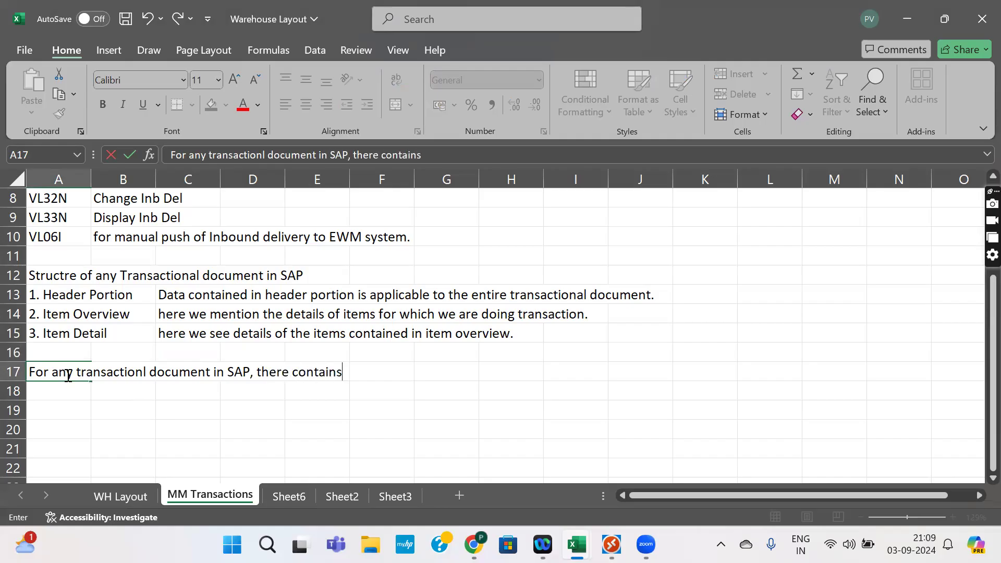
pyautogui.write(' a controlling fa')
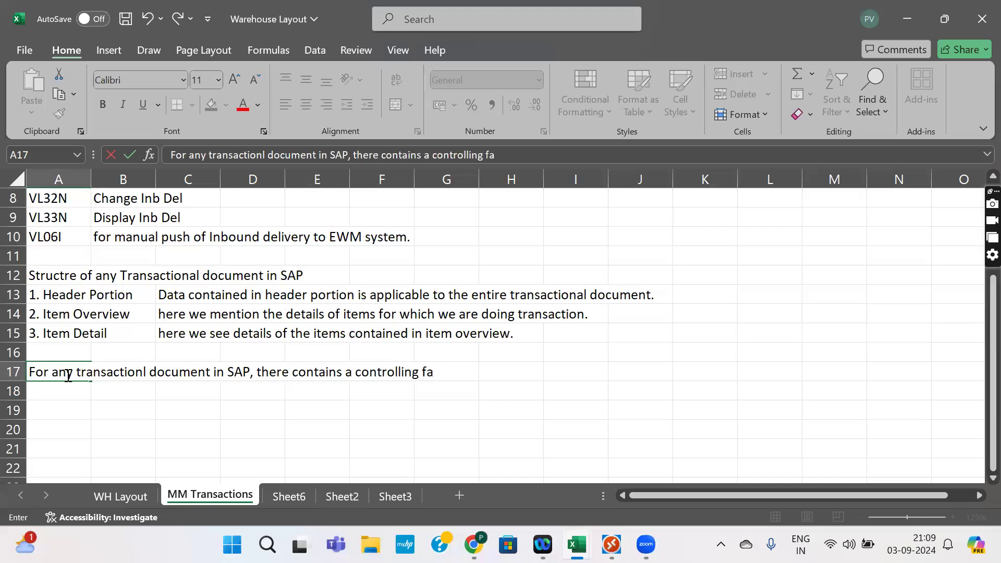
pyautogui.write('ctor which contr')
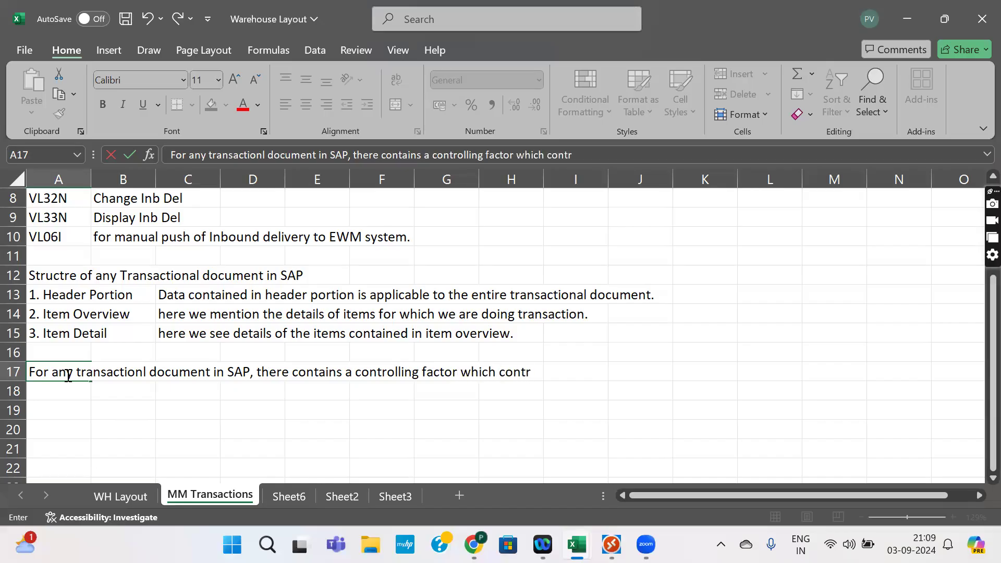
pyautogui.write('ols the entire be')
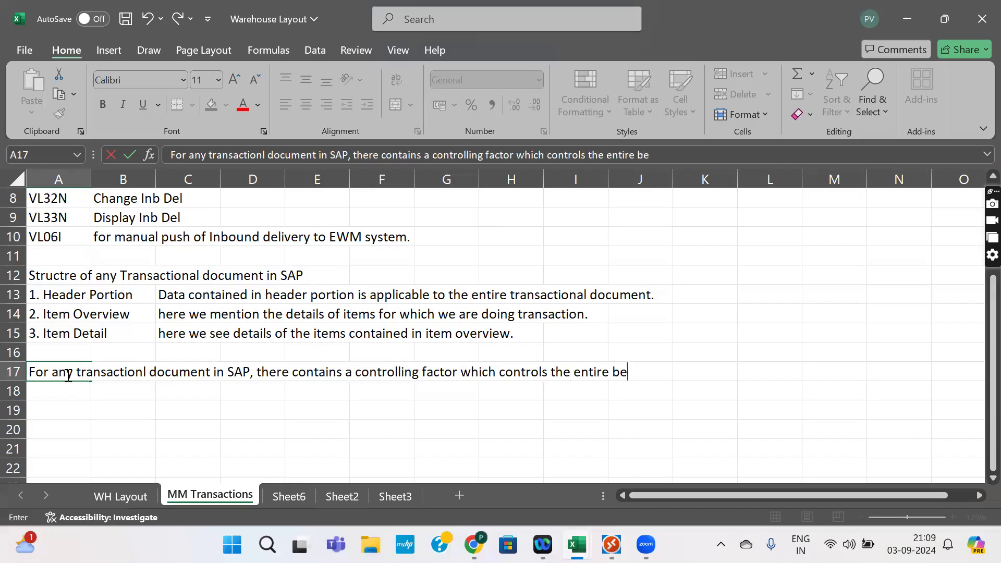
pyautogui.write('havior of t')
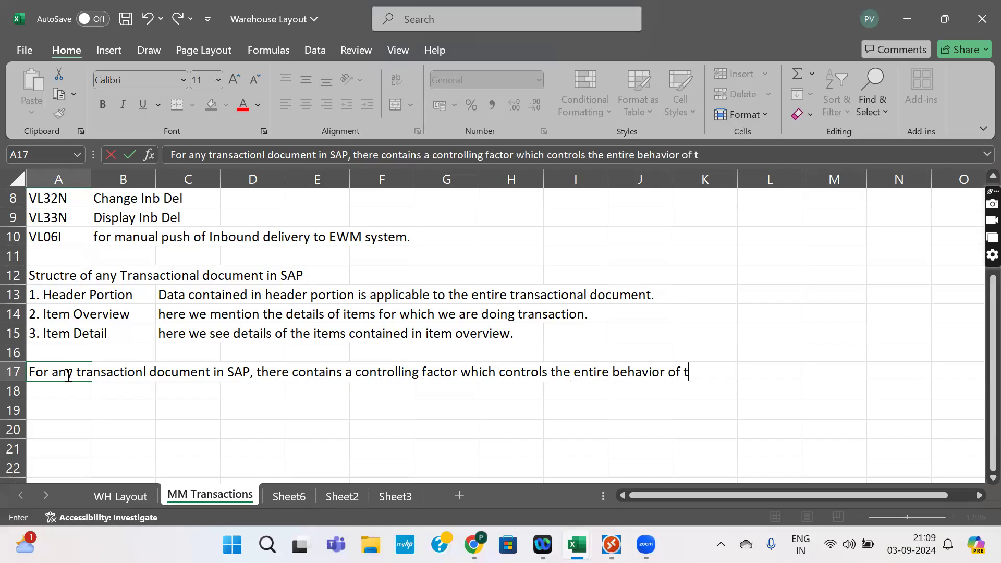
pyautogui.write('ransaction')
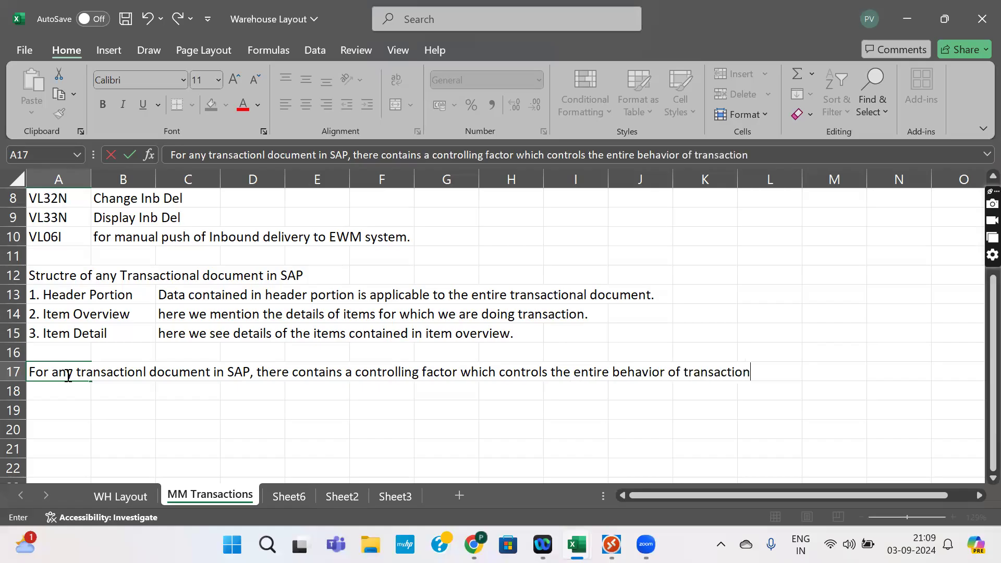
pyautogui.write('al document.')
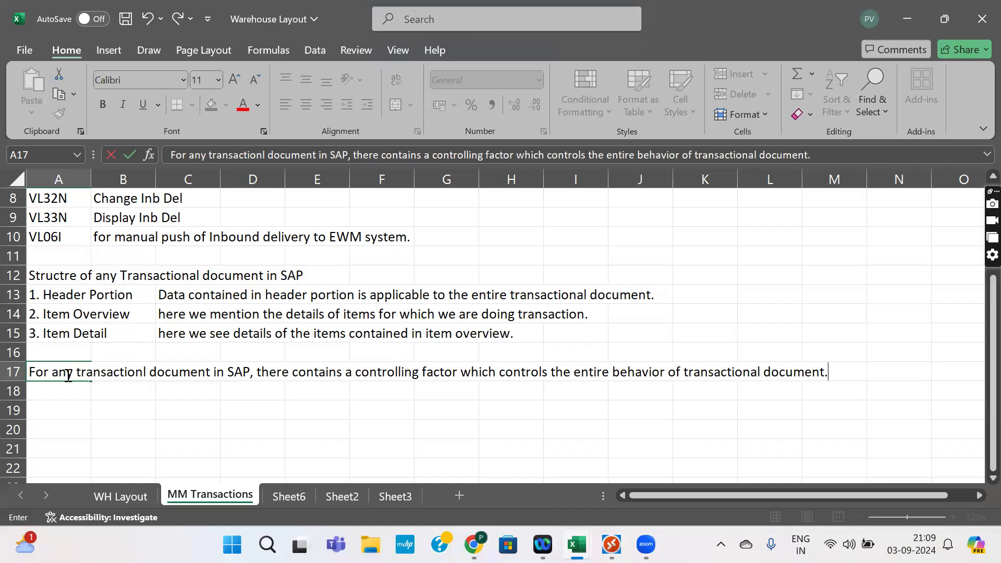
pyautogui.press('Return')
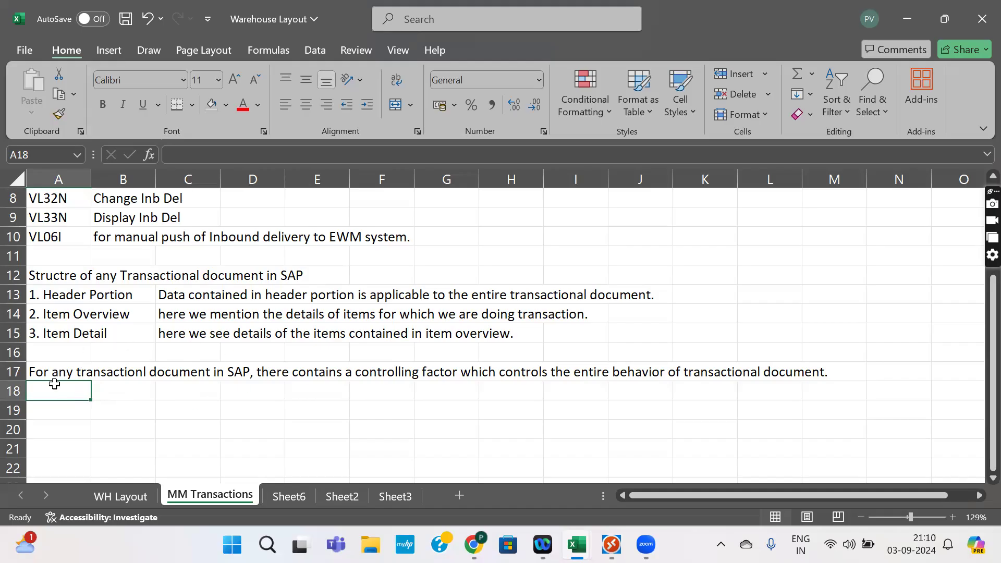
pyautogui.write('And')
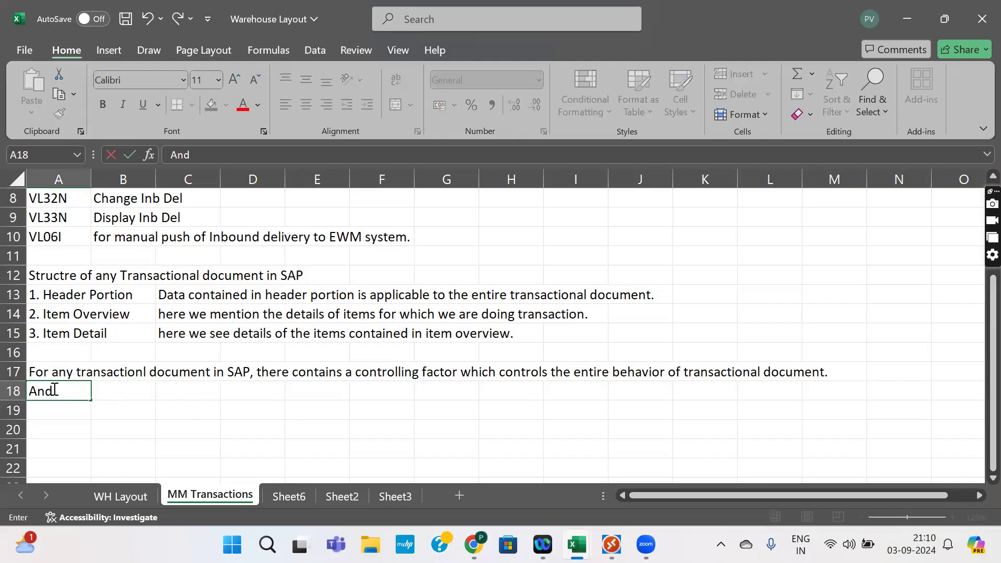
pyautogui.press('BackSpace')
pyautogui.press('BackSpace')
pyautogui.press('BackSpace')
# Step: Insert "known as Document type" after "controlling factor" in the A17 note, with "Document type" in italics
pyautogui.doubleClick(53, 372)
pyautogui.click(458, 372)
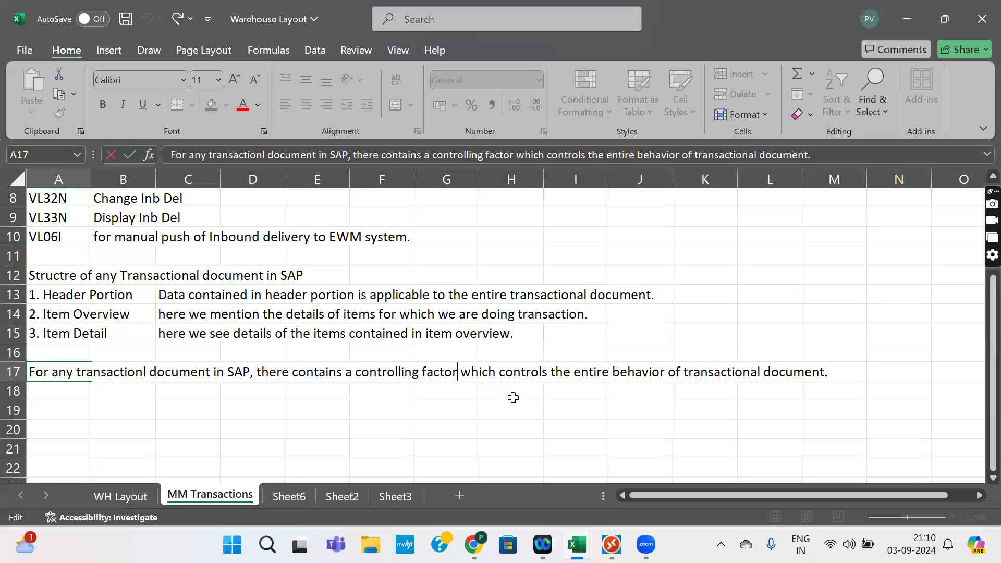
pyautogui.write('known asd')
pyautogui.press('BackSpace')
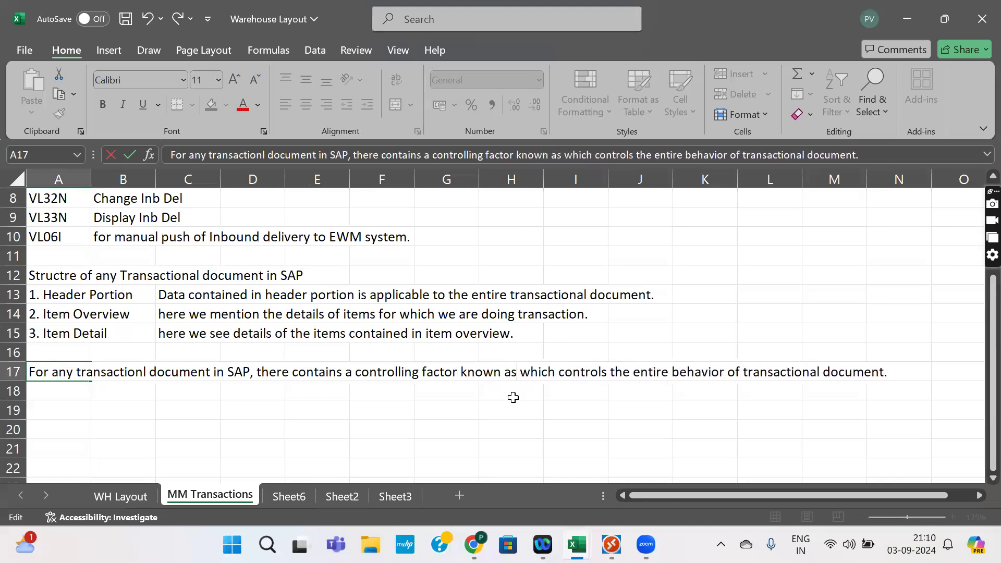
pyautogui.hotkey('ctrl', 'i')
pyautogui.write('Document type')
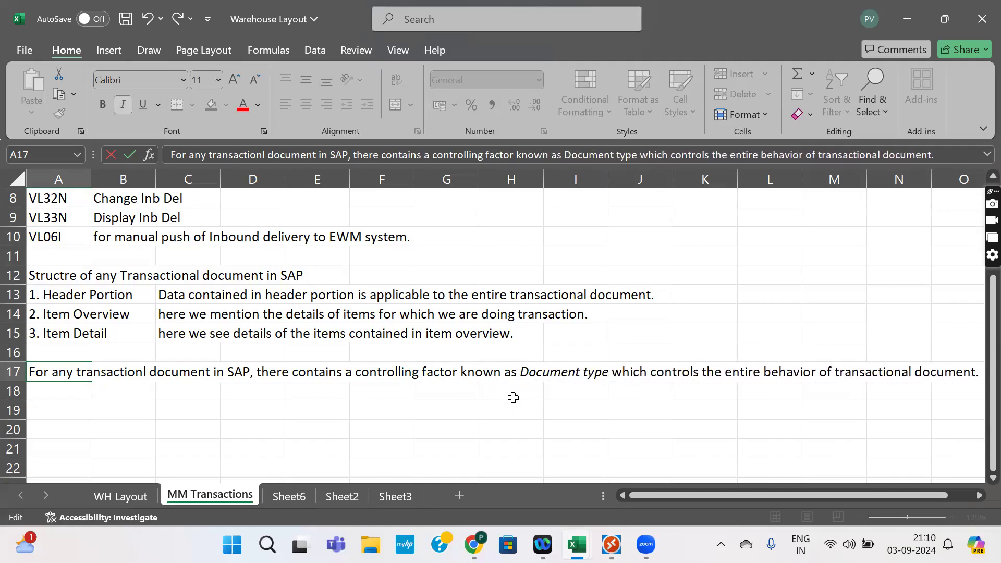
pyautogui.click(351, 412)
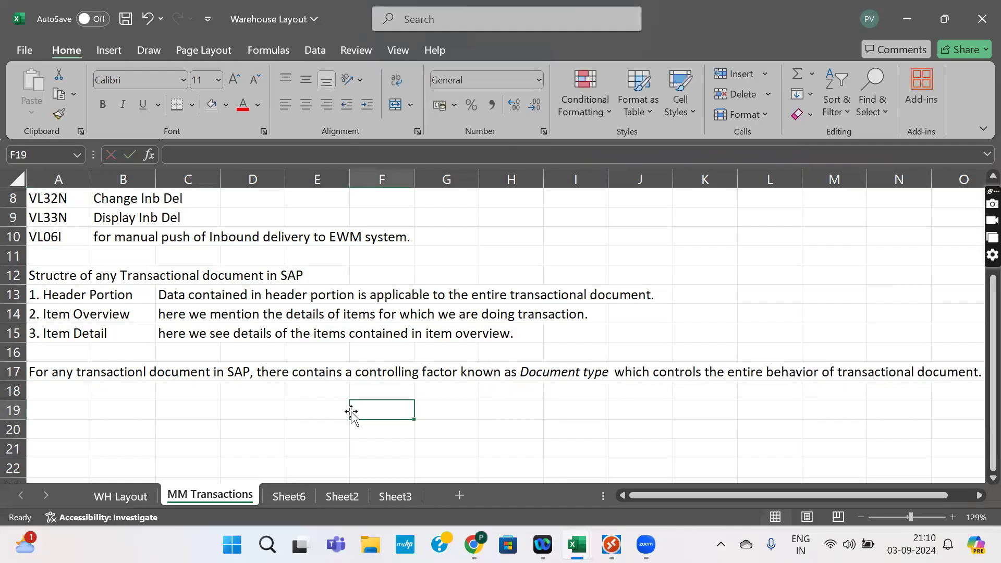
# Step: Merge cells A17:I18 and format the document type note as wrapped, left-aligned text
pyautogui.moveTo(39, 371); pyautogui.dragTo(571, 382)
pyautogui.click(395, 106)
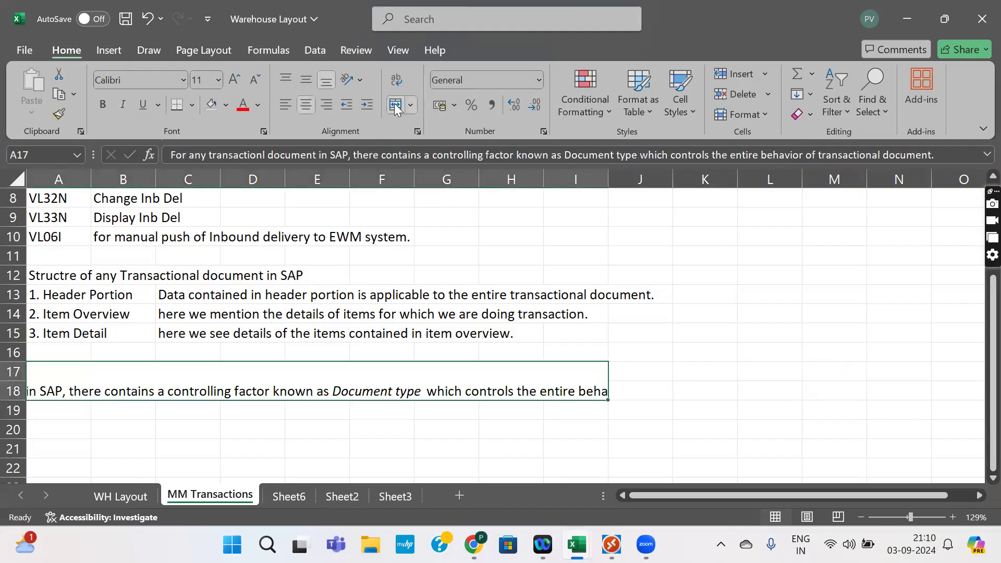
pyautogui.click(396, 80)
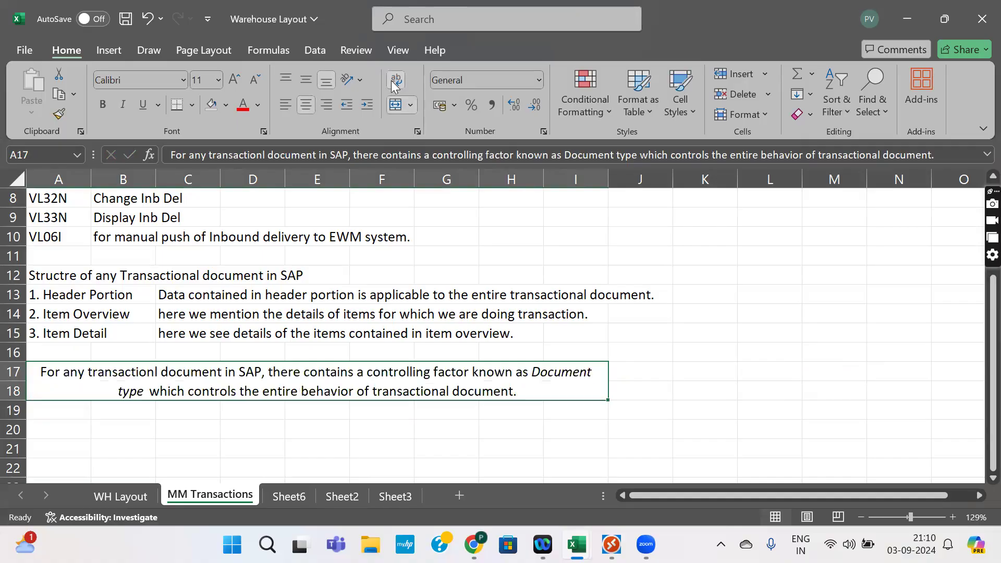
pyautogui.click(282, 106)
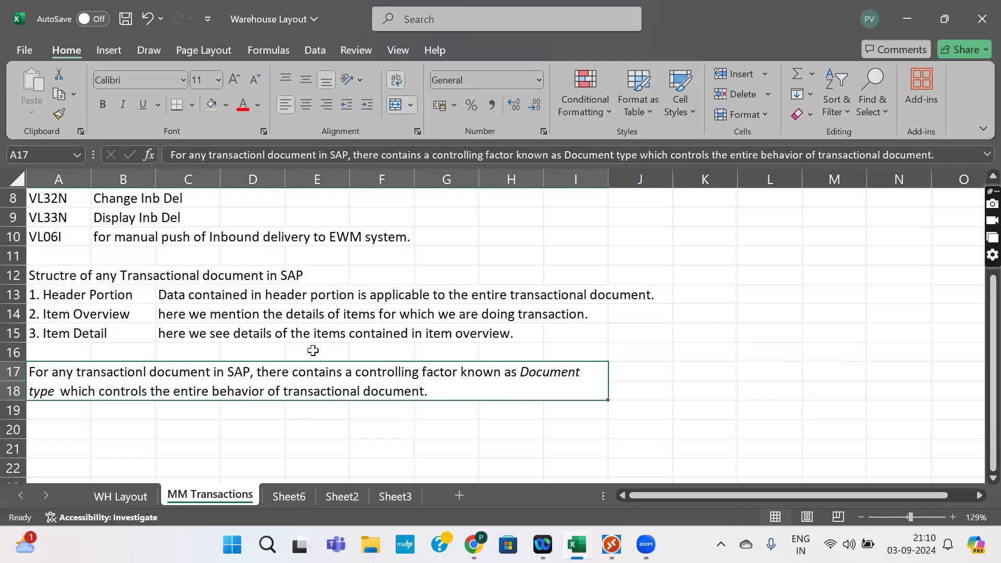
# Step: Switch to the SAP Create Purchase Order screen and review the available order types, keeping NB Standard PO
pyautogui.hotkey('alt', 'Tab')
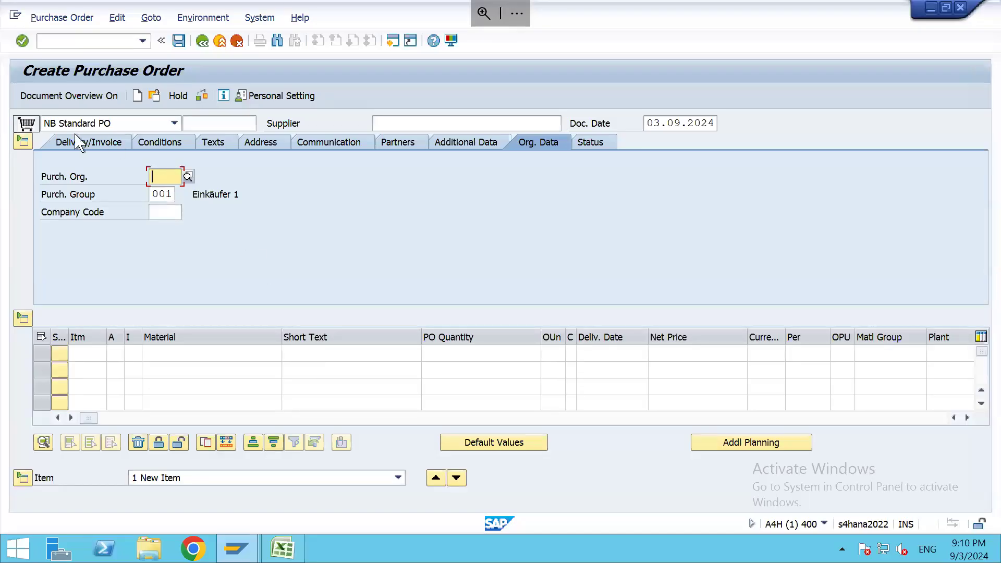
pyautogui.click(174, 123)
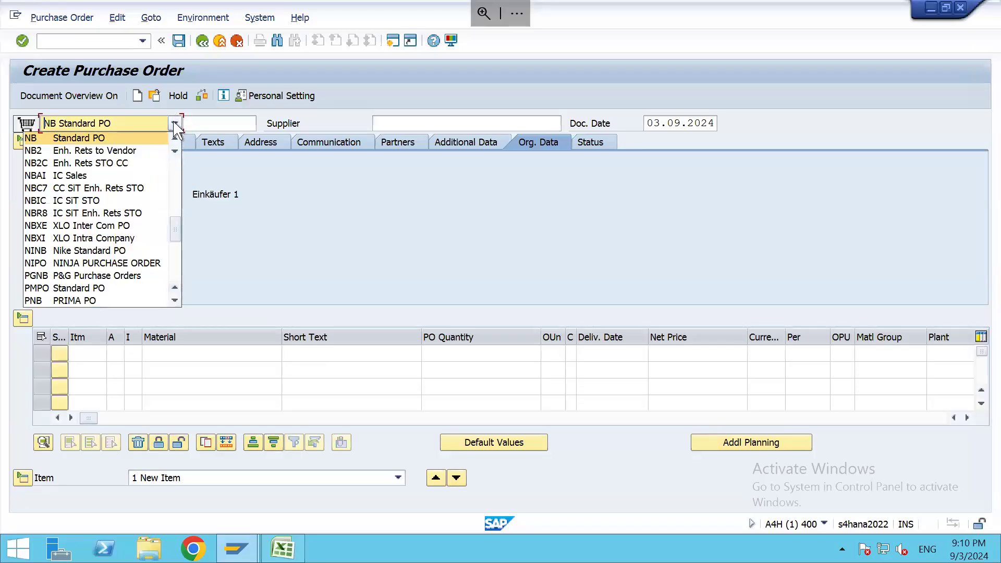
pyautogui.click(174, 127)
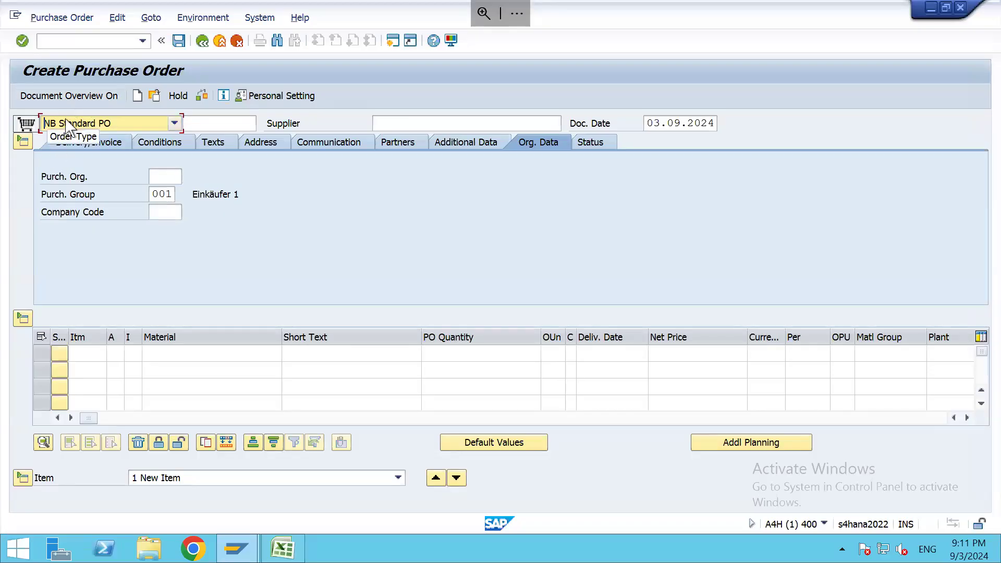
# Step: Collapse and re-expand the purchase order's Header and Item Overview sections to review the document structure
pyautogui.click(24, 142)
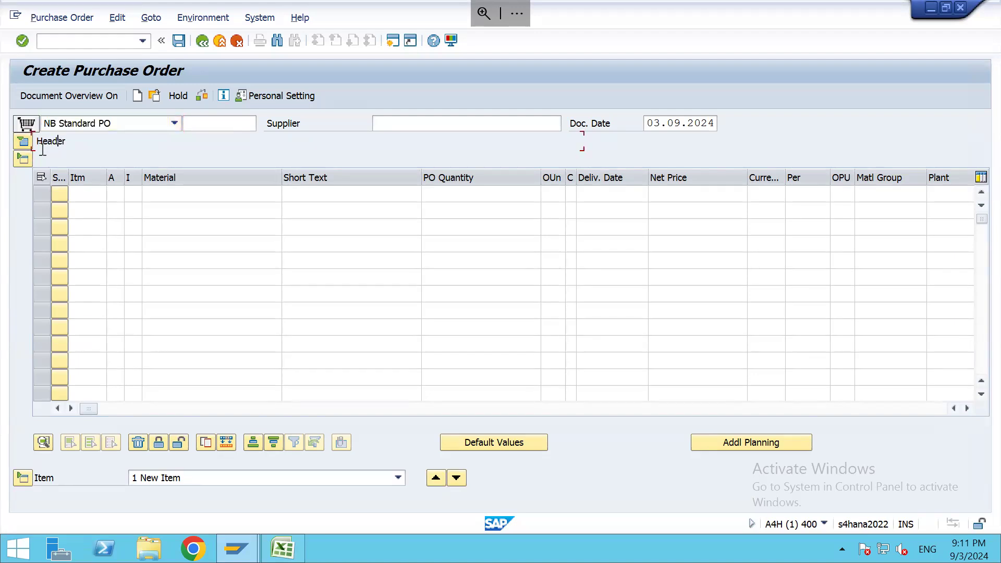
pyautogui.click(24, 159)
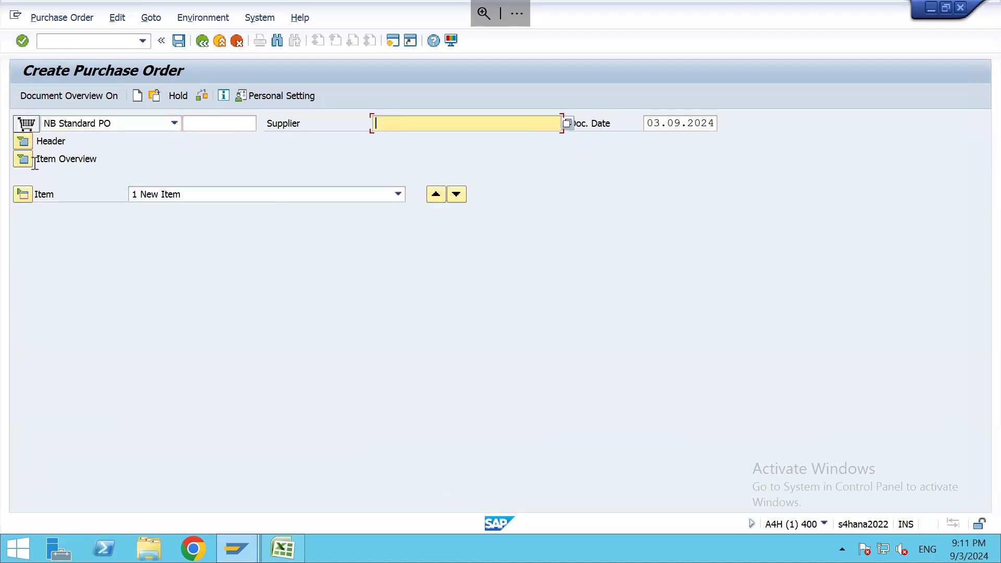
pyautogui.click(24, 159)
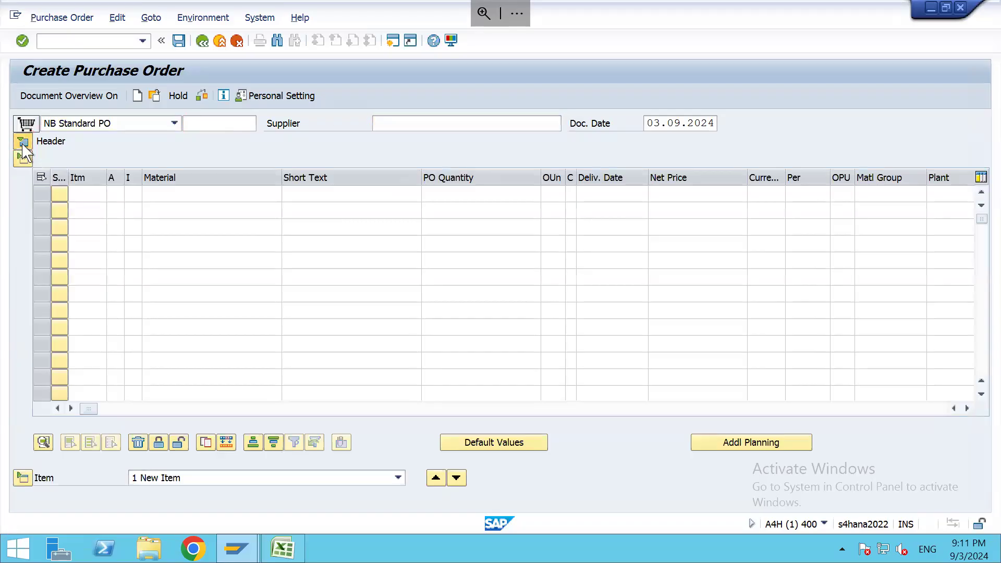
pyautogui.click(23, 143)
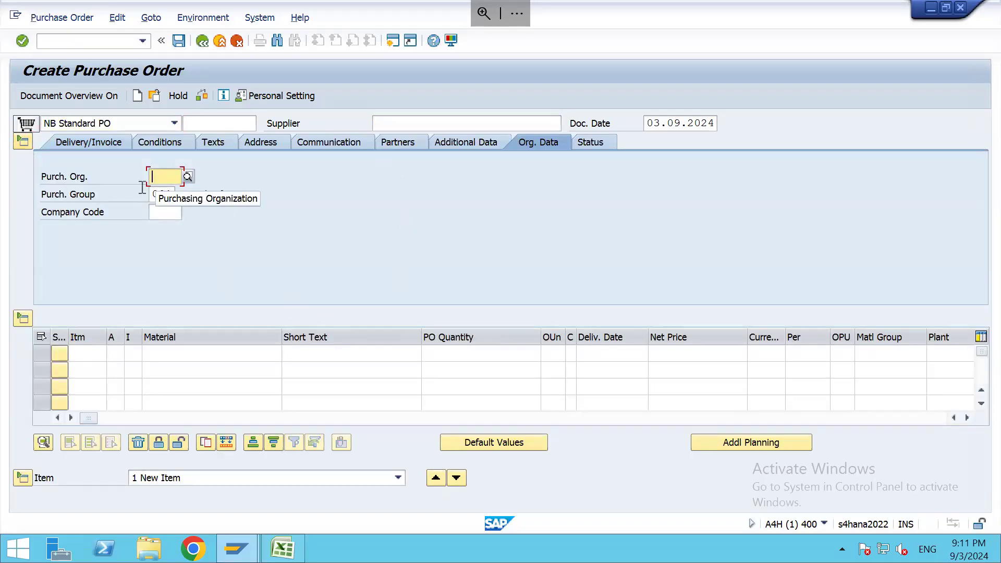
# Step: Re-enter 001 as the purchasing group in the purchase order's organizational data and go to the Supplier field
pyautogui.press('Tab')
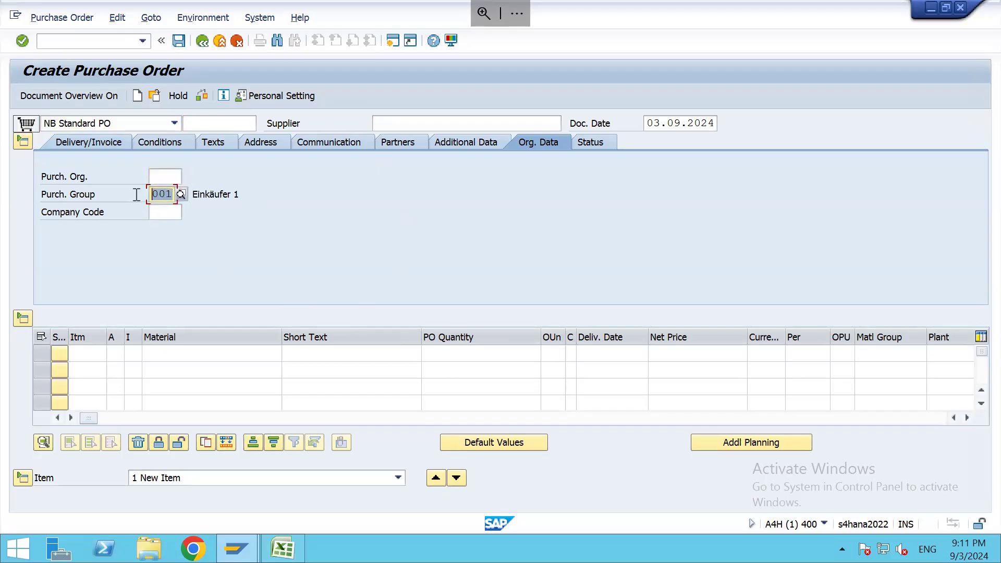
pyautogui.click(152, 212)
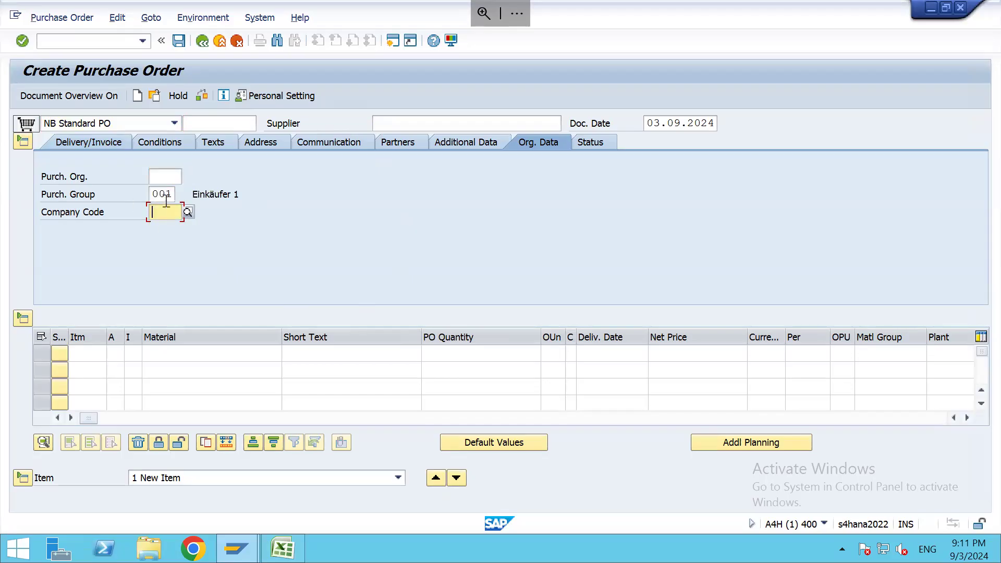
pyautogui.moveTo(174, 196); pyautogui.dragTo(141, 190)
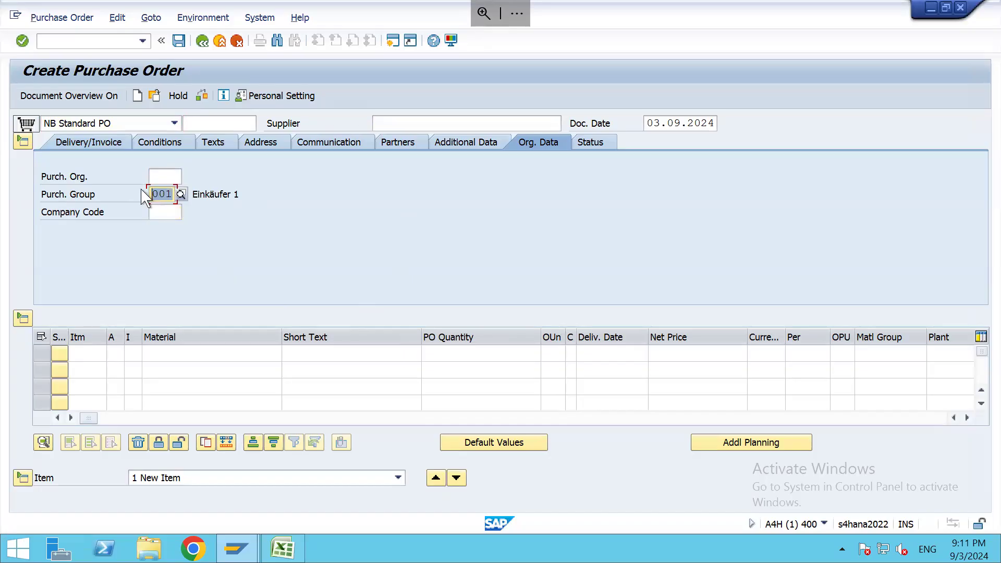
pyautogui.press('BackSpace')
pyautogui.write('001')
pyautogui.press('Down')
pyautogui.press('Return')
pyautogui.click(402, 122)
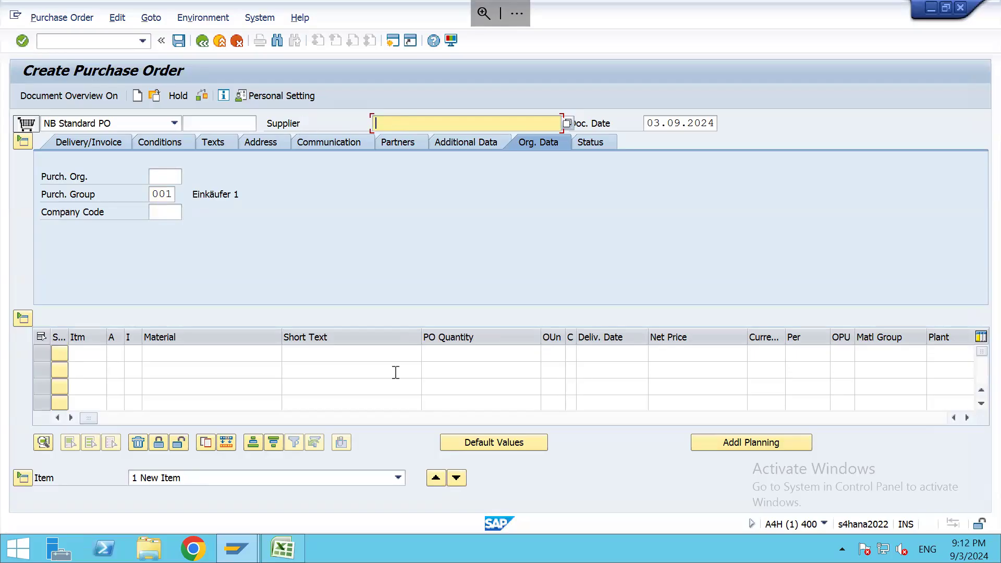
# Step: Open the Master Data workbook from the desktop and check its training data, Sheet2 and Sheet3 sheets for supplier data
pyautogui.press('super+d')
pyautogui.click(564, 38)
pyautogui.doubleClick(561, 38)
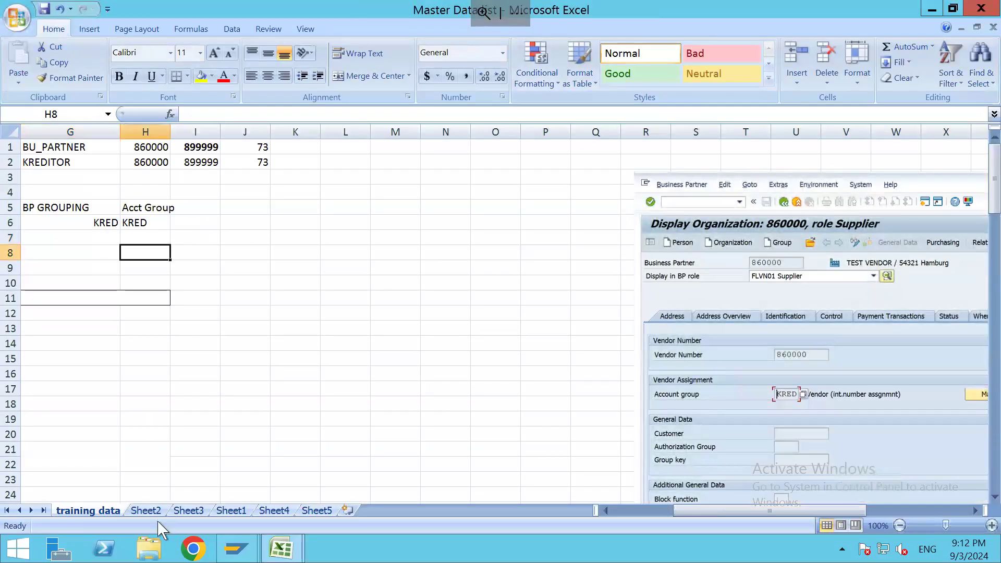
pyautogui.click(147, 511)
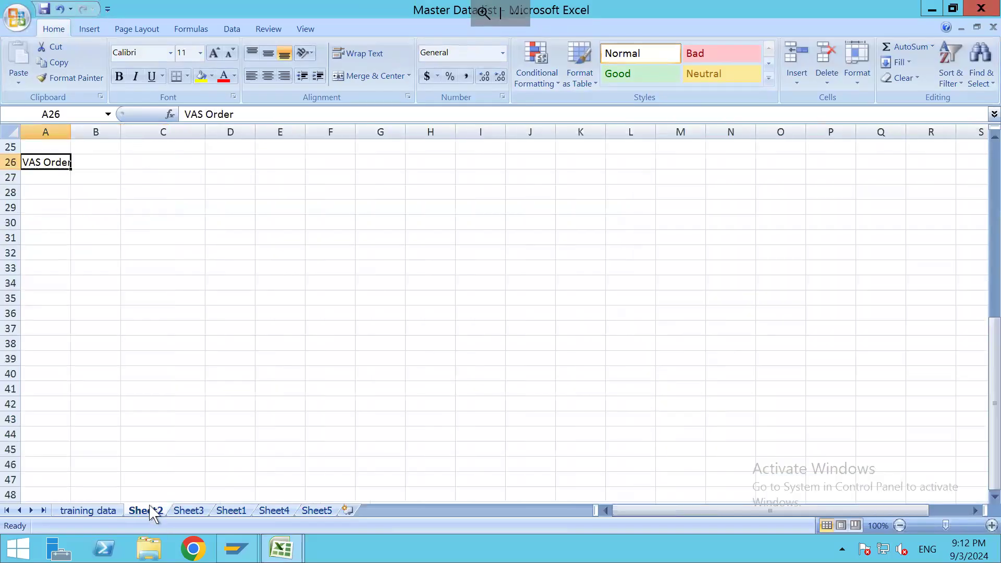
pyautogui.scroll(2, 111, 346)
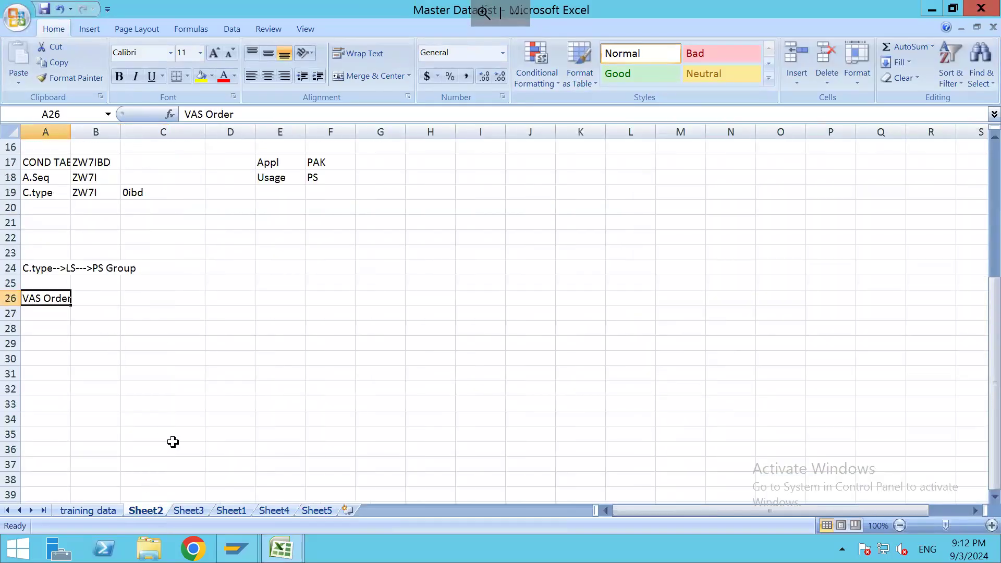
pyautogui.scroll(5, 173, 443)
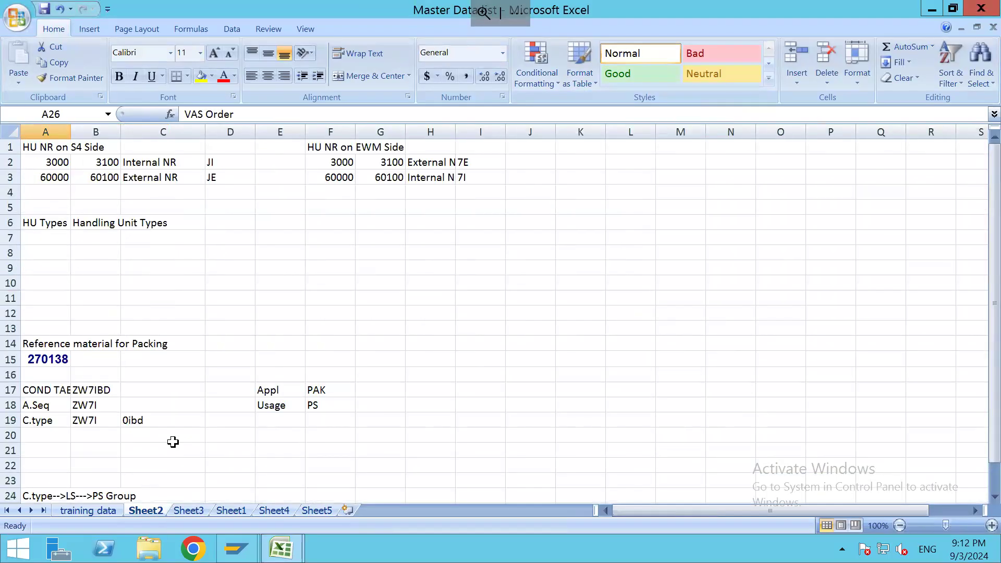
pyautogui.click(189, 512)
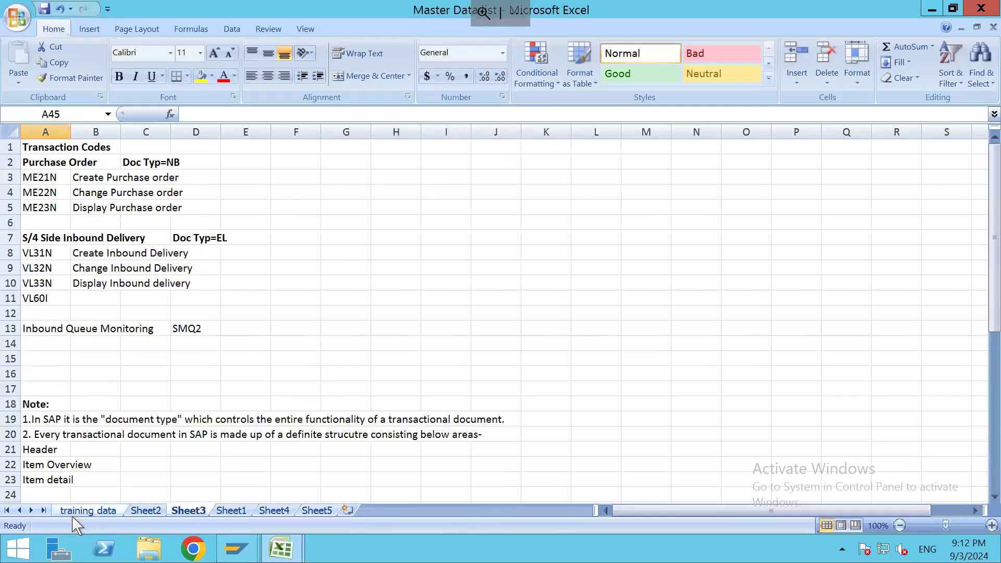
pyautogui.click(87, 511)
pyautogui.click(223, 376)
# Step: Switch to the SAP EWM Class Notes workbook in Excel and browse its sheets to Baseline Setup Summary
pyautogui.hotkey('alt', 'Tab')
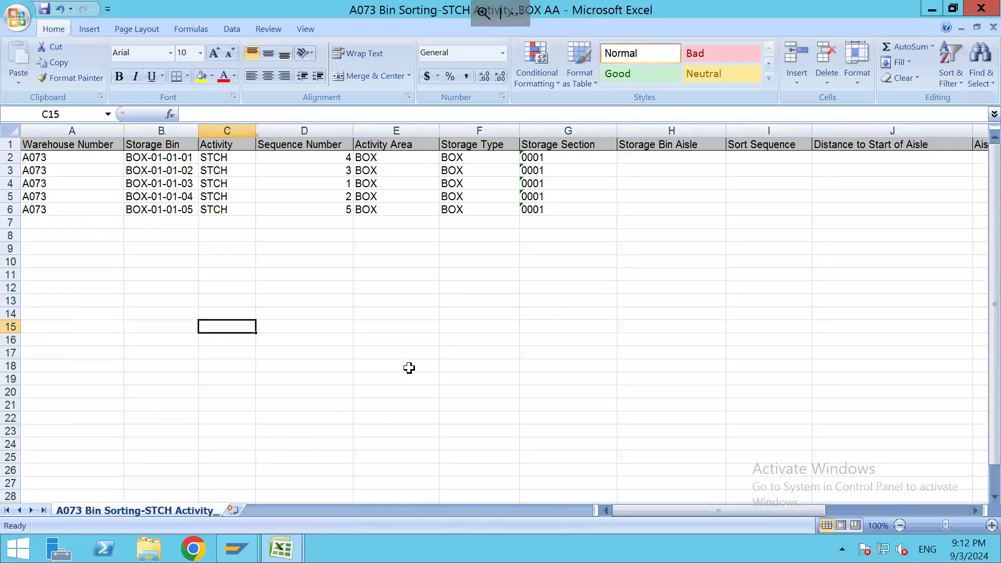
pyautogui.hotkey('alt', 'Tab')
pyautogui.hotkey('alt', 'Tab')
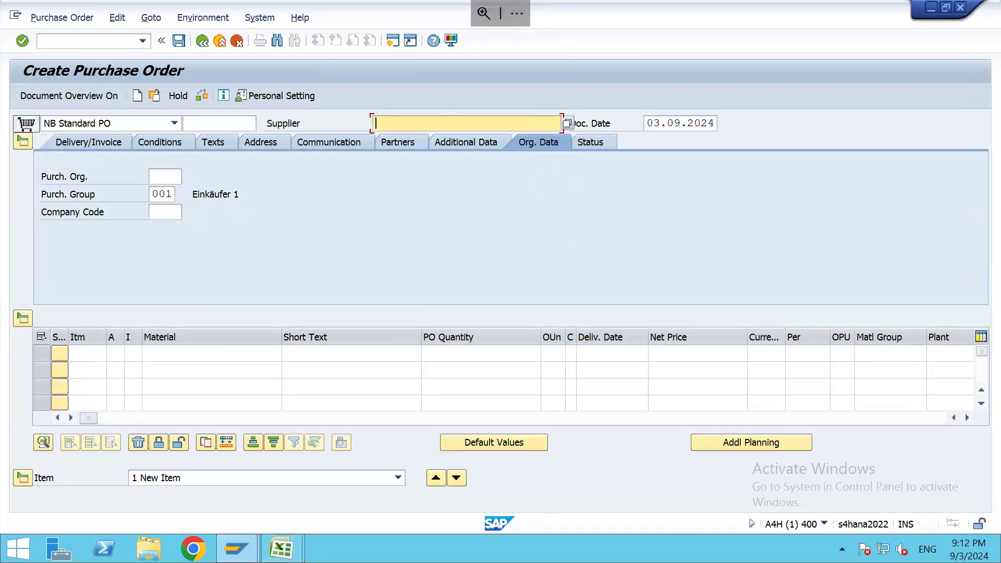
pyautogui.moveTo(577, 544)
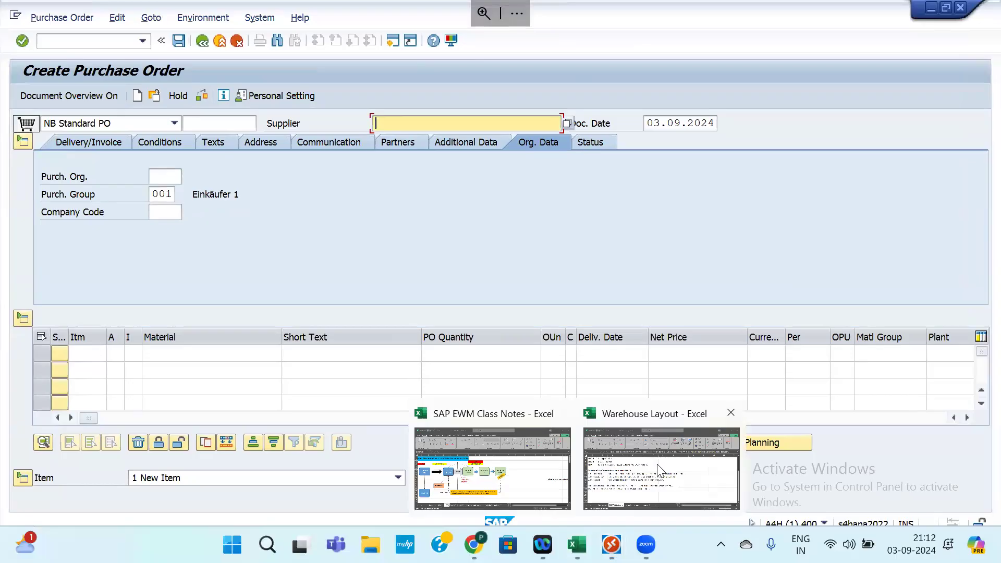
pyautogui.click(548, 469)
pyautogui.click(414, 501)
pyautogui.click(487, 500)
pyautogui.click(526, 501)
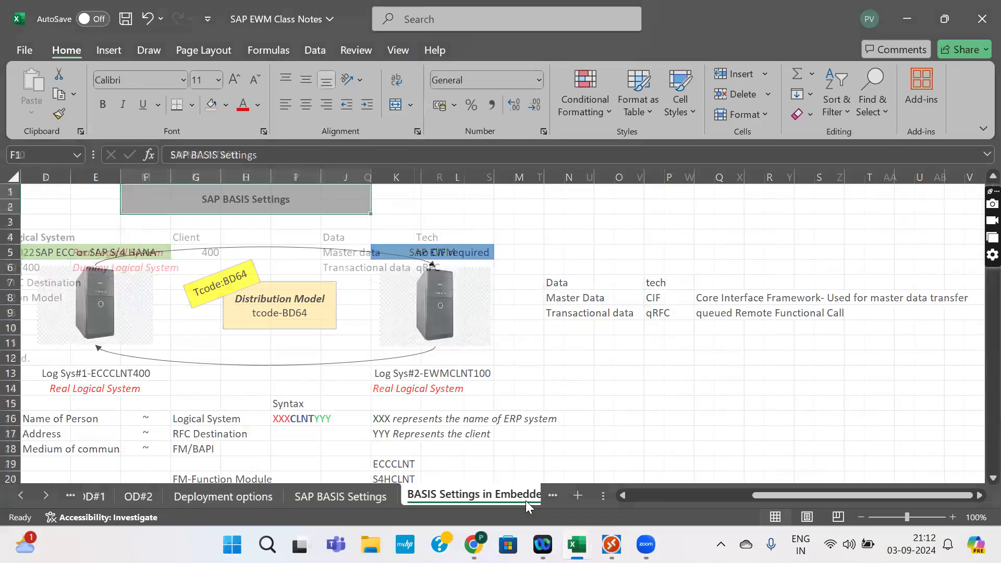
pyautogui.click(533, 495)
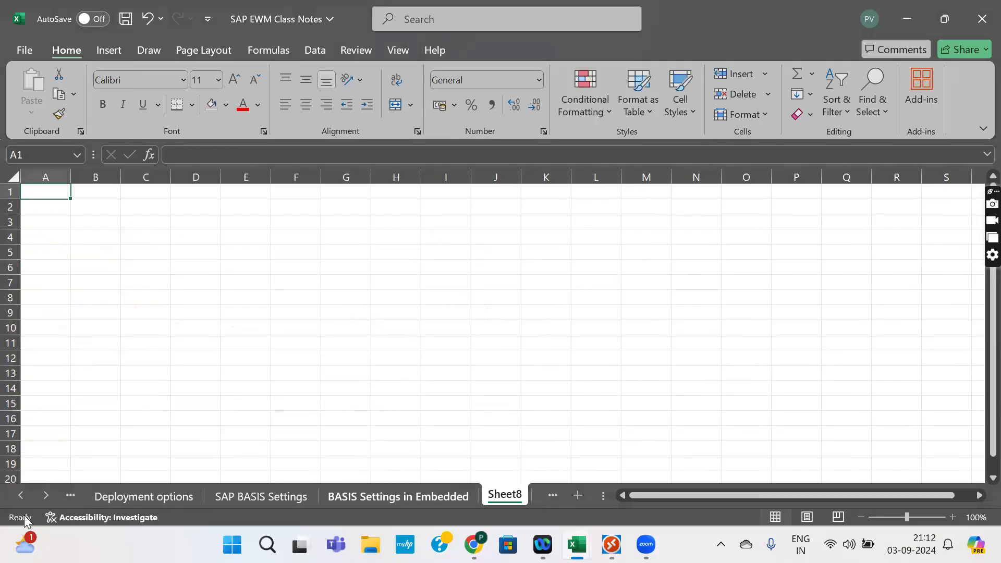
pyautogui.click(40, 494)
pyautogui.click(40, 494)
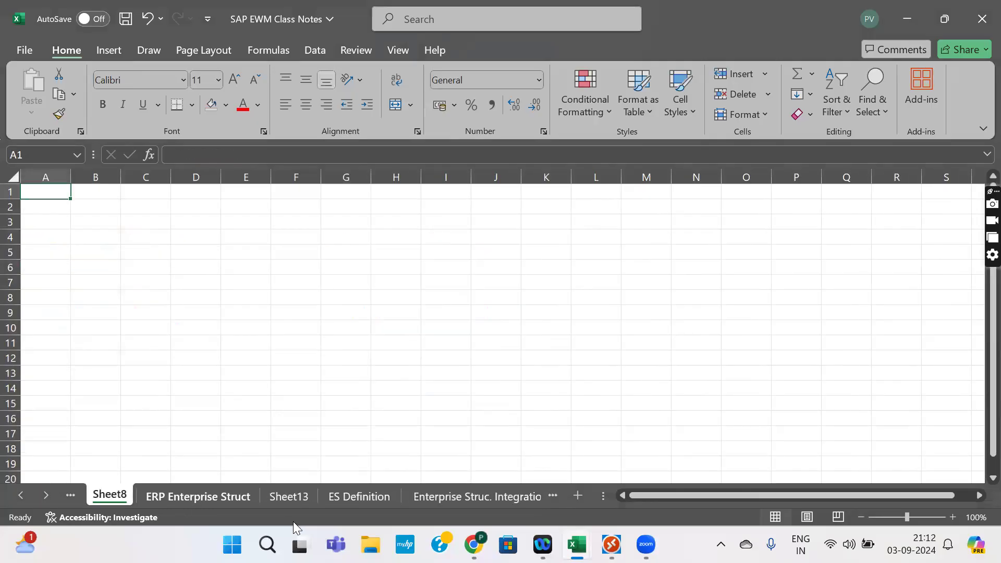
pyautogui.click(464, 498)
pyautogui.click(521, 503)
pyautogui.click(499, 497)
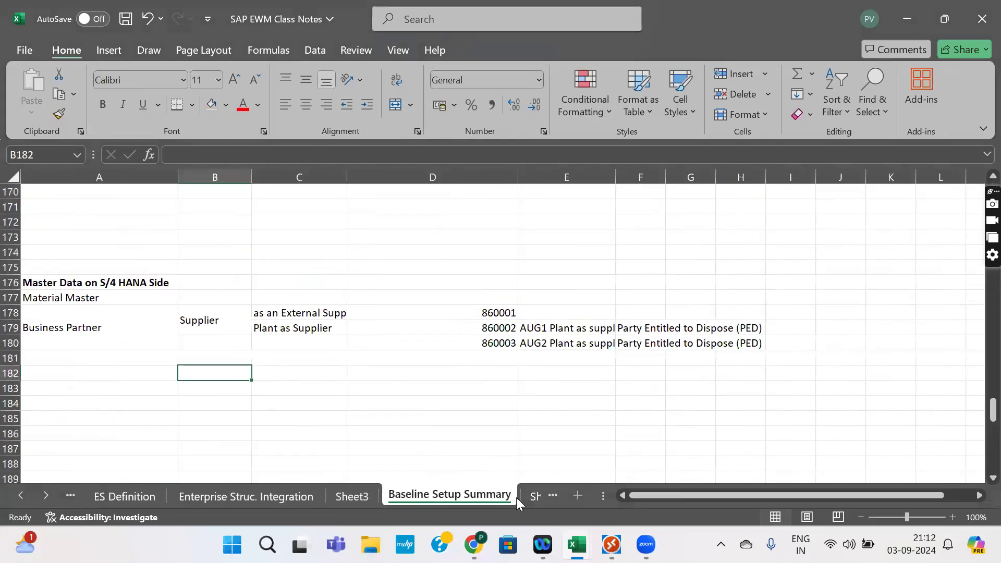
# Step: Examine the Baseline Setup Summary sheet for the supplier business partners and select the external supplier's business partner cell
pyautogui.scroll(20, 316, 332)
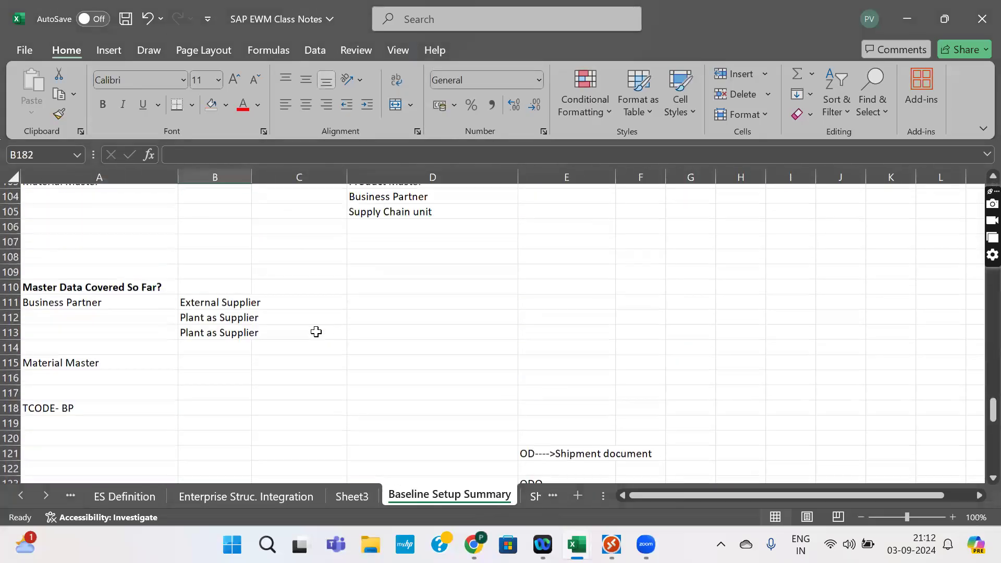
pyautogui.scroll(18, 316, 332)
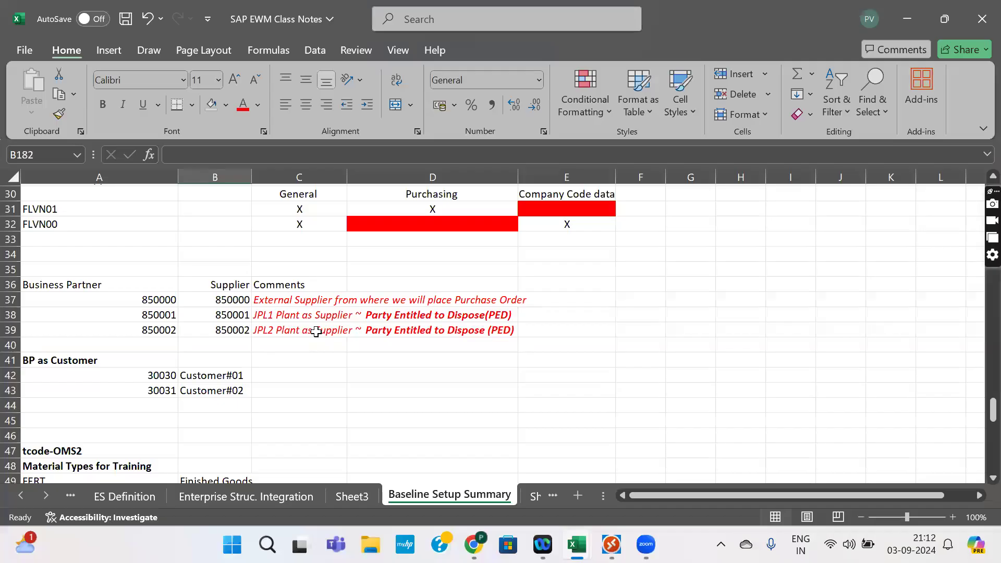
pyautogui.scroll(4, 316, 332)
pyautogui.scroll(-3, 316, 332)
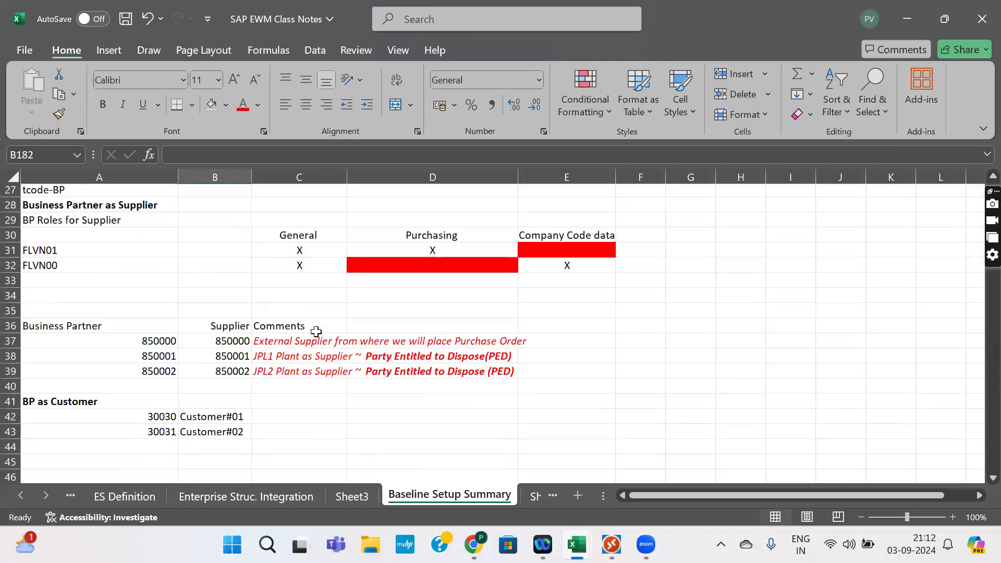
pyautogui.scroll(-3, 316, 331)
pyautogui.hscroll(2, 316, 332)
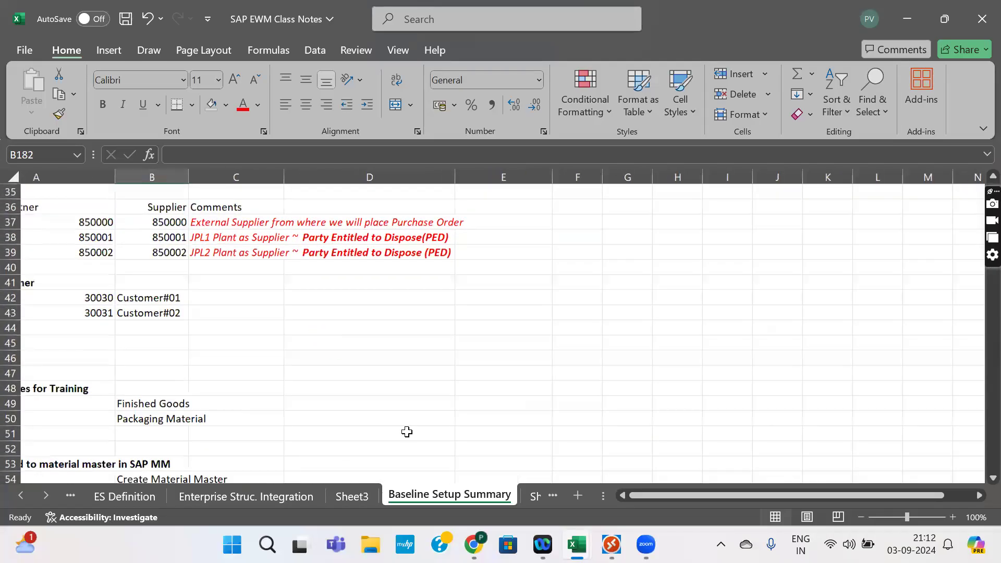
pyautogui.scroll(-3, 407, 432)
pyautogui.hscroll(-2, 407, 432)
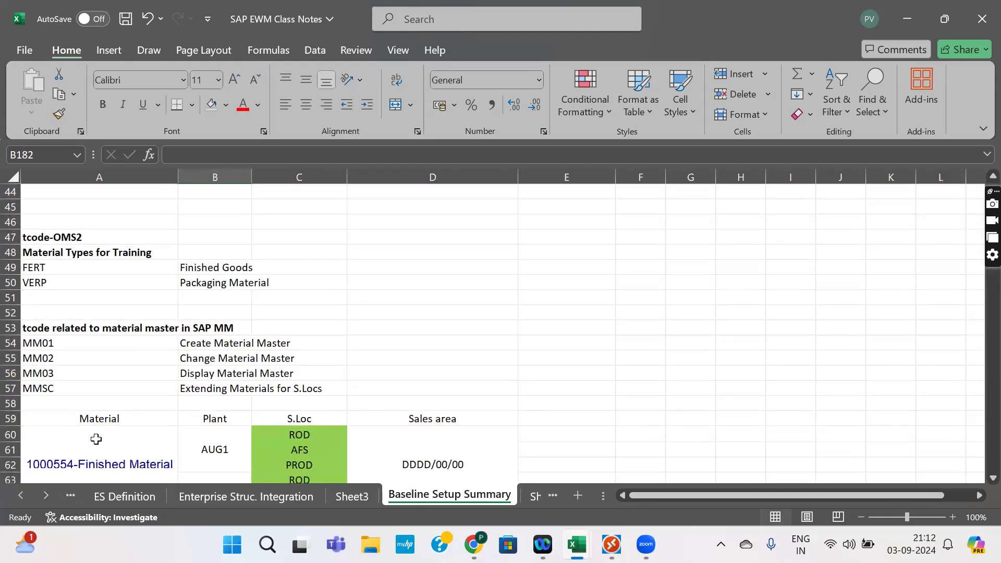
pyautogui.scroll(-3, 96, 439)
pyautogui.scroll(7, 96, 439)
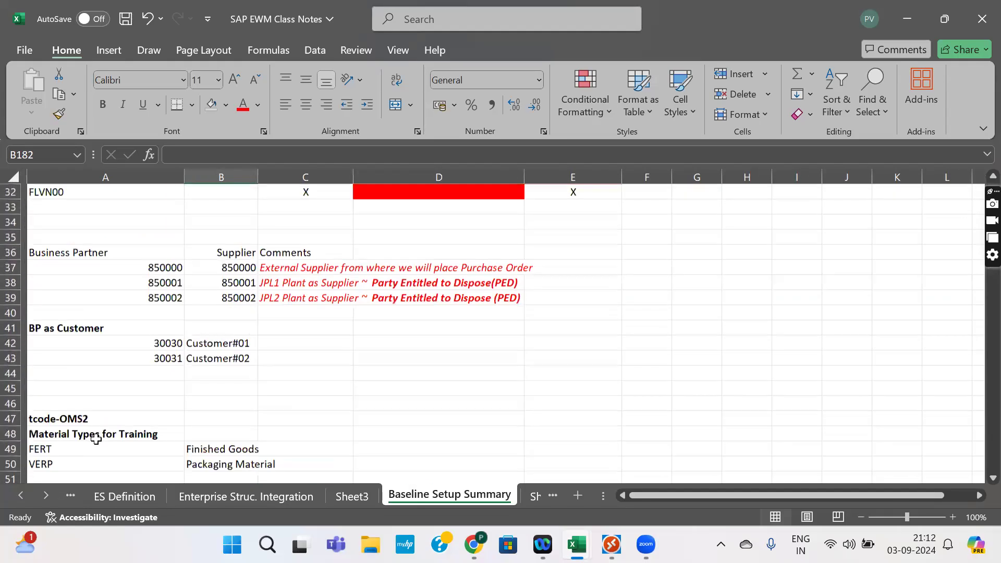
pyautogui.click(136, 300)
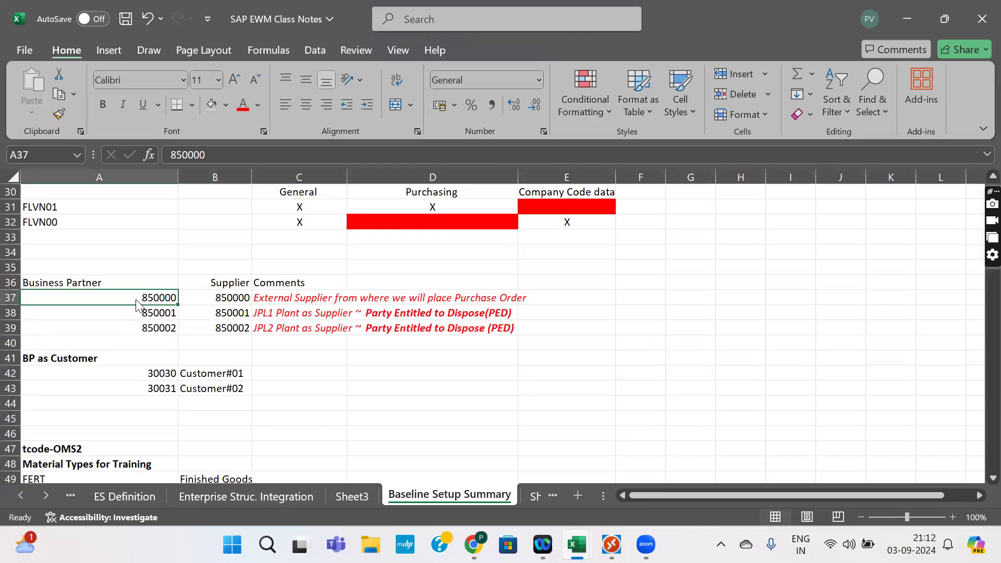
# Step: Back in the Master Data workbook, move the supplier display screenshot on the training data sheet to start near cell P1
pyautogui.hotkey('alt', 'Tab')
pyautogui.hotkey('alt', 'Tab')
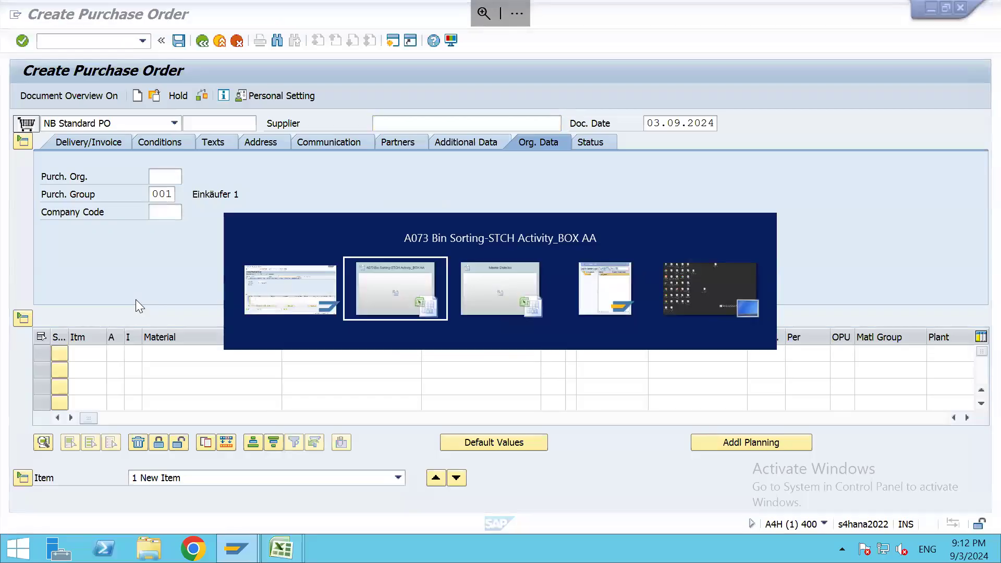
pyautogui.hotkey('alt', 'Tab')
pyautogui.hotkey('alt', 'Tab')
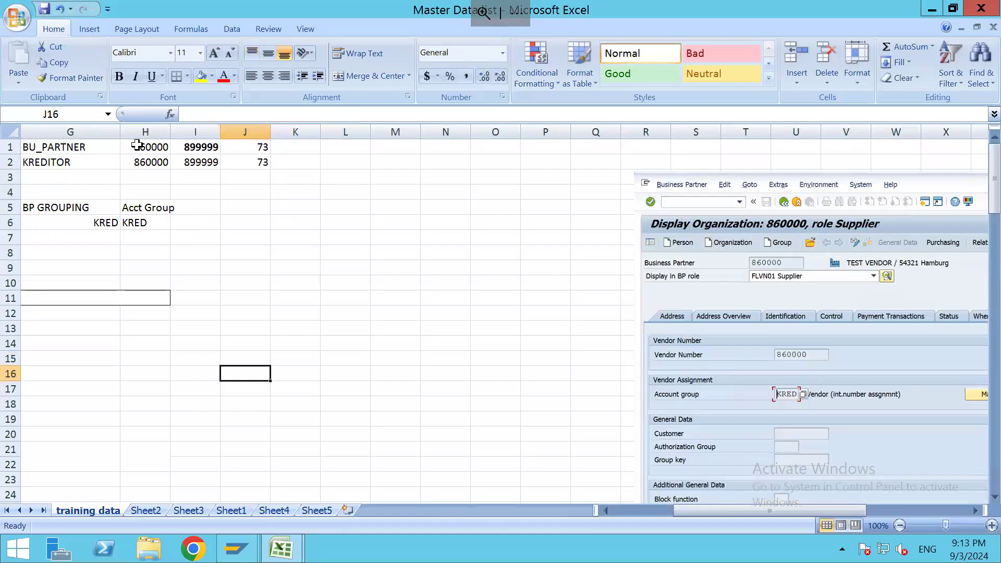
pyautogui.moveTo(749, 180); pyautogui.dragTo(649, 157)
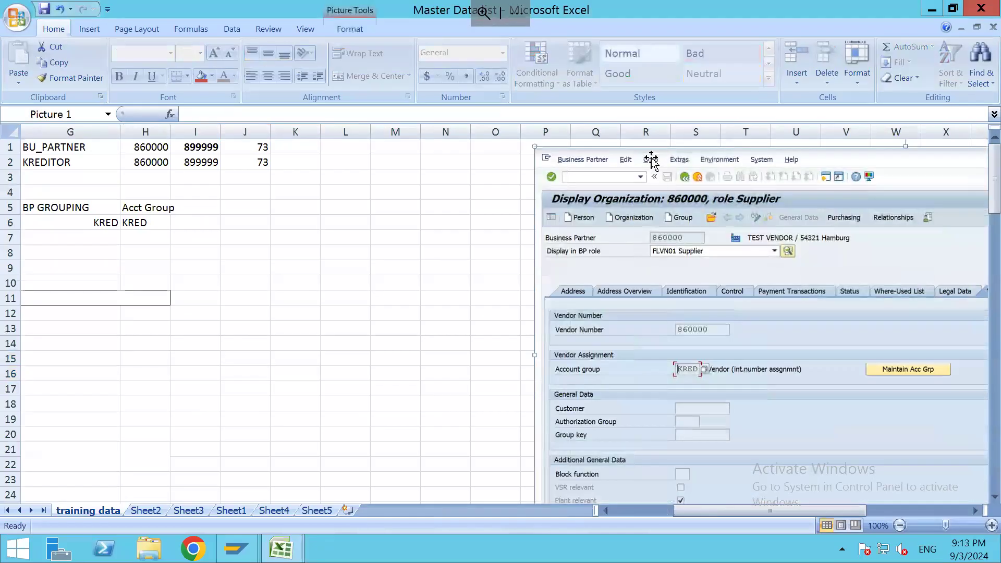
# Step: Switch to the SAP EWM Class Notes workbook and examine the Baseline Setup Summary sheet's material, supplier and plant master data
pyautogui.hotkey('alt', 'Tab')
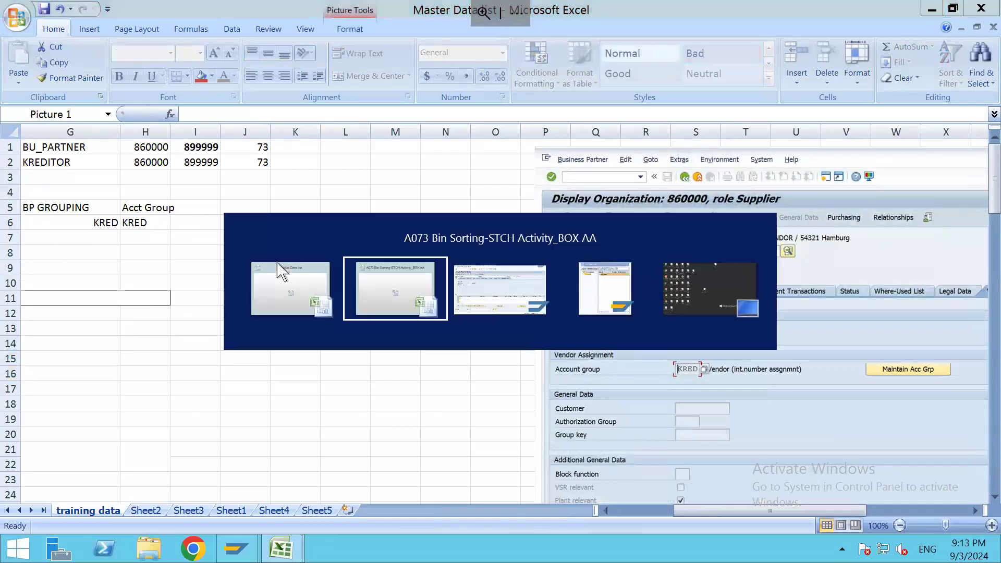
pyautogui.hotkey('alt', 'Tab')
pyautogui.hotkey('alt', 'Tab')
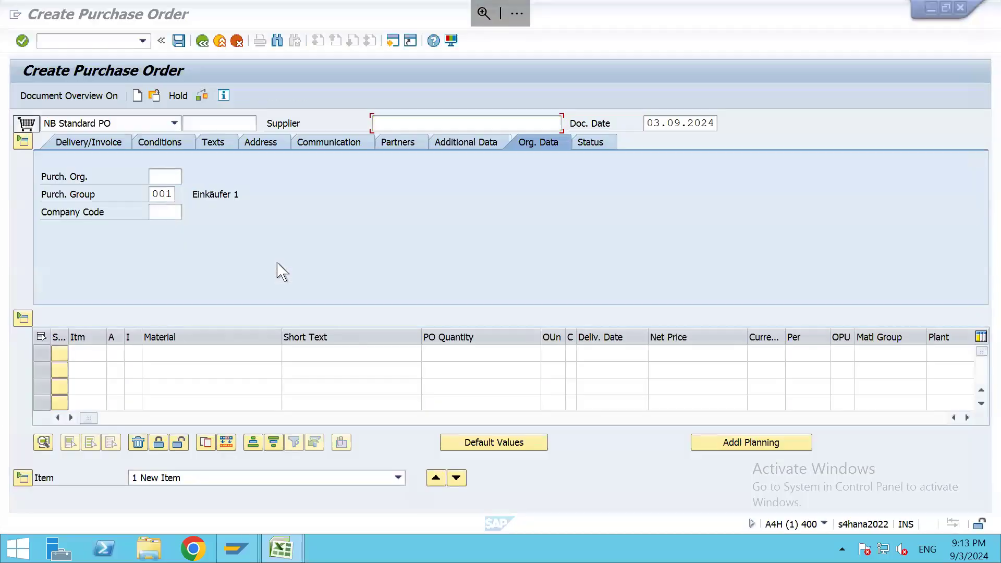
pyautogui.moveTo(577, 545)
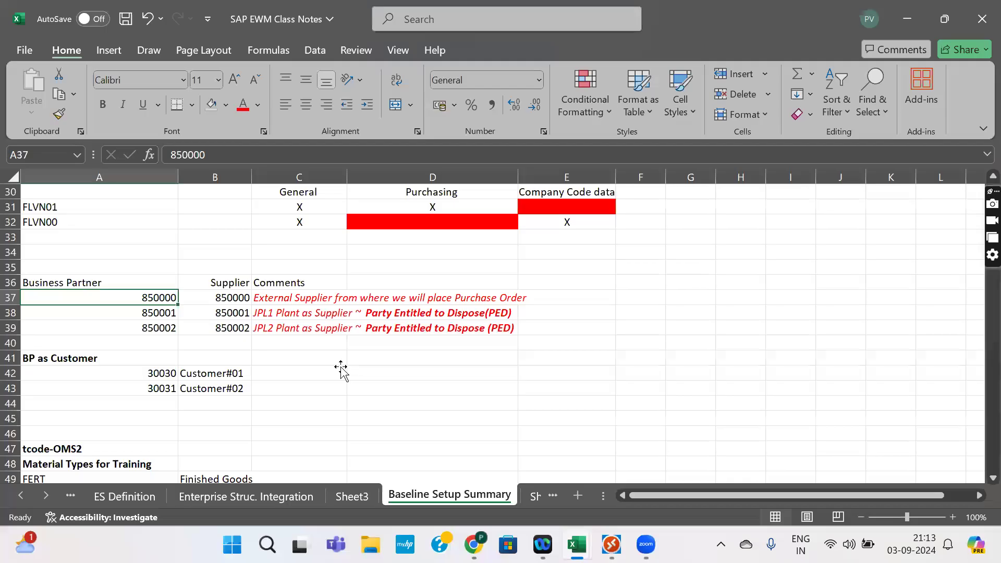
pyautogui.click(341, 367)
pyautogui.scroll(-6, 340, 367)
pyautogui.scroll(-7, 340, 367)
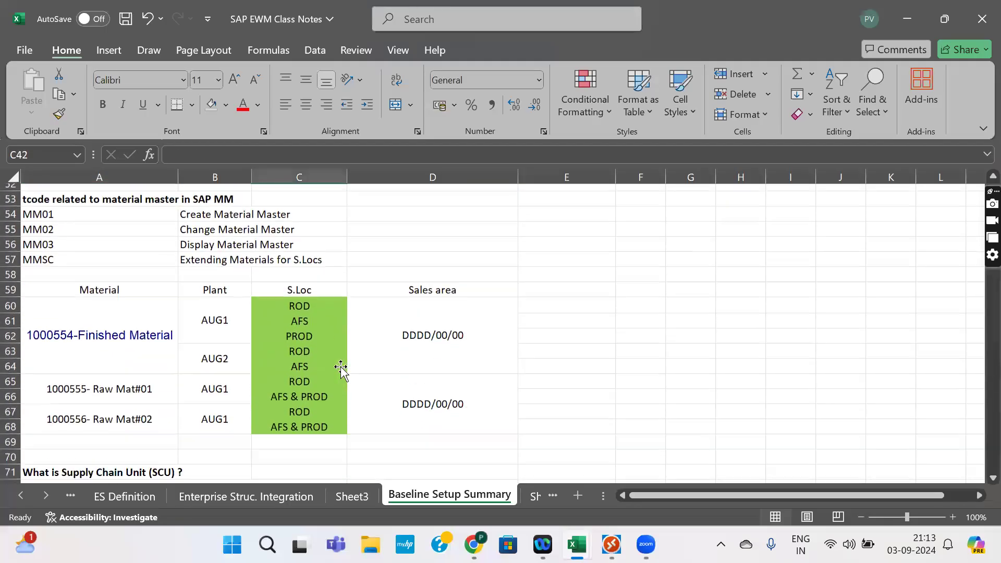
pyautogui.scroll(-7, 340, 367)
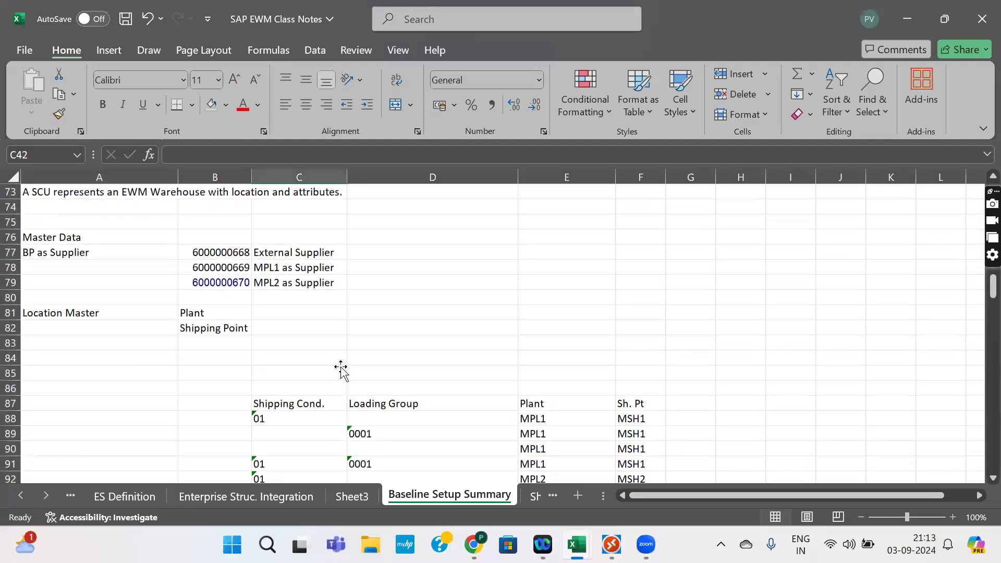
pyautogui.scroll(-6, 340, 367)
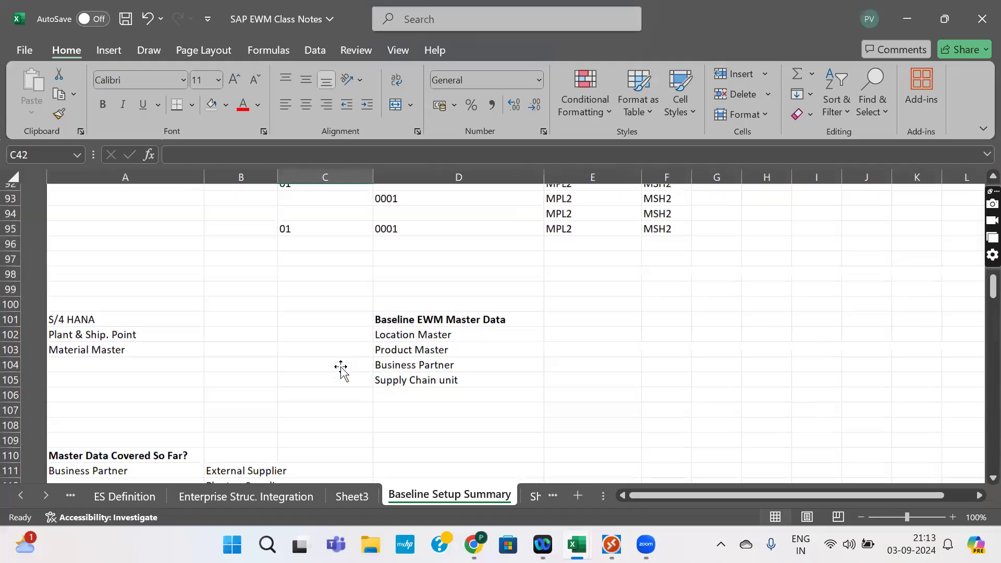
# Step: Return to the SAP purchase order and open the search help for the Supplier field
pyautogui.hotkey('alt', 'Tab')
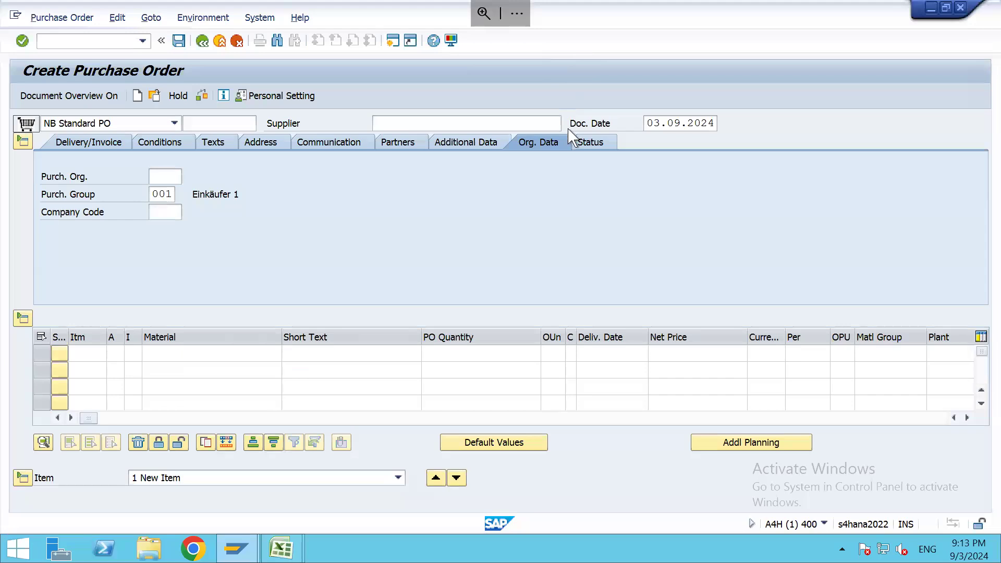
pyautogui.press('F4')
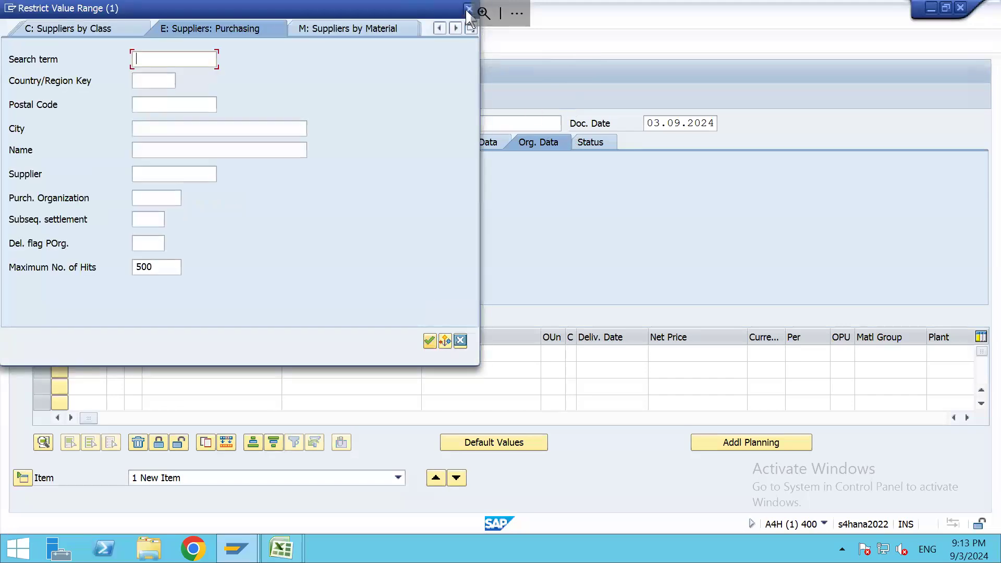
pyautogui.click(467, 9)
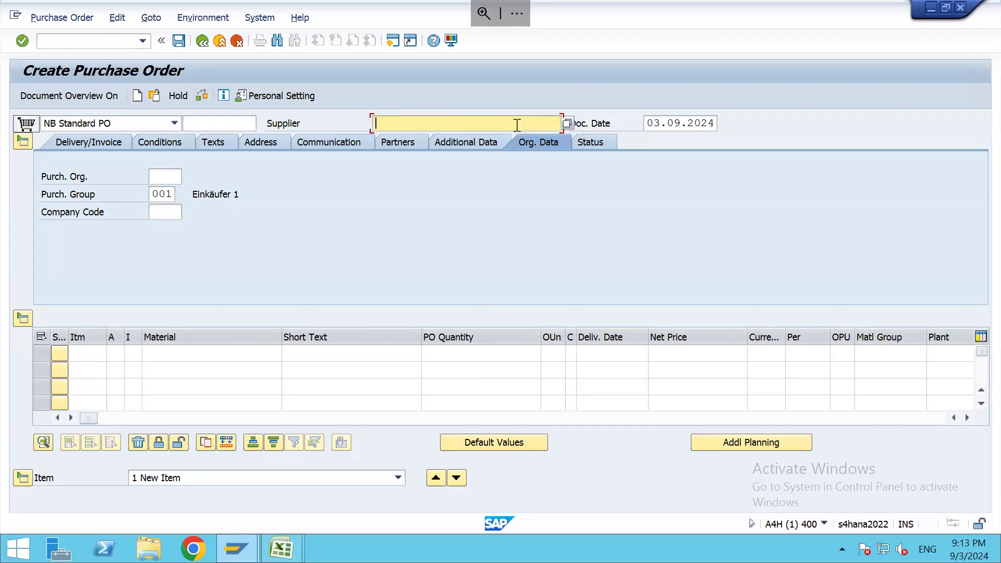
pyautogui.click(568, 124)
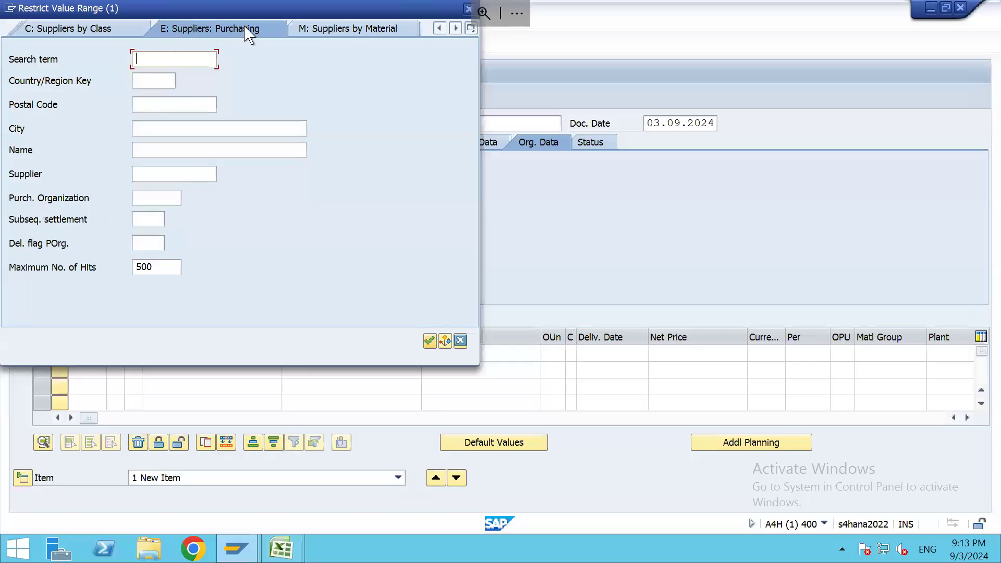
# Step: Open the value list for the supplier search's purchasing organization and look through its entries down to the PO codes
pyautogui.click(152, 197)
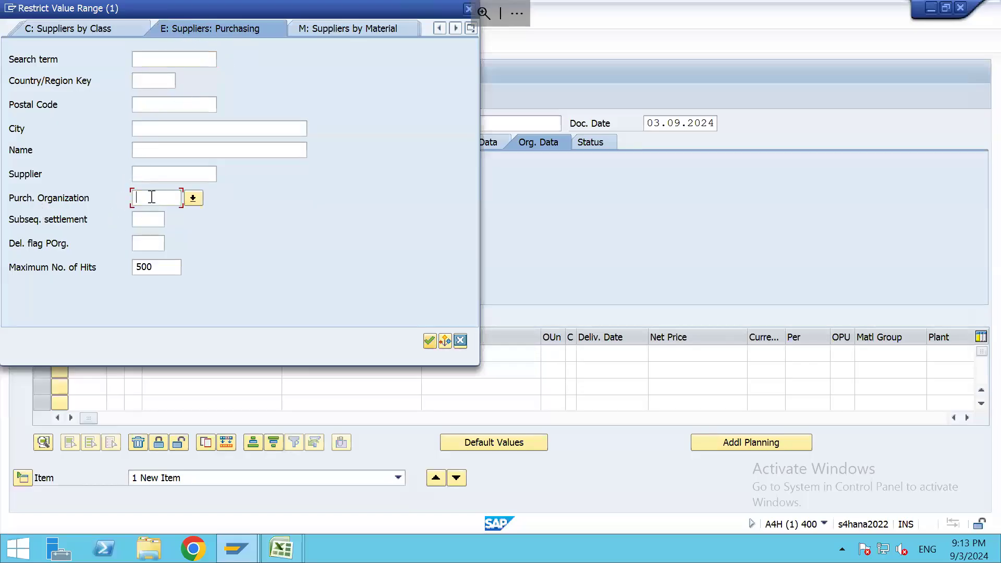
pyautogui.write('P')
pyautogui.click(193, 198)
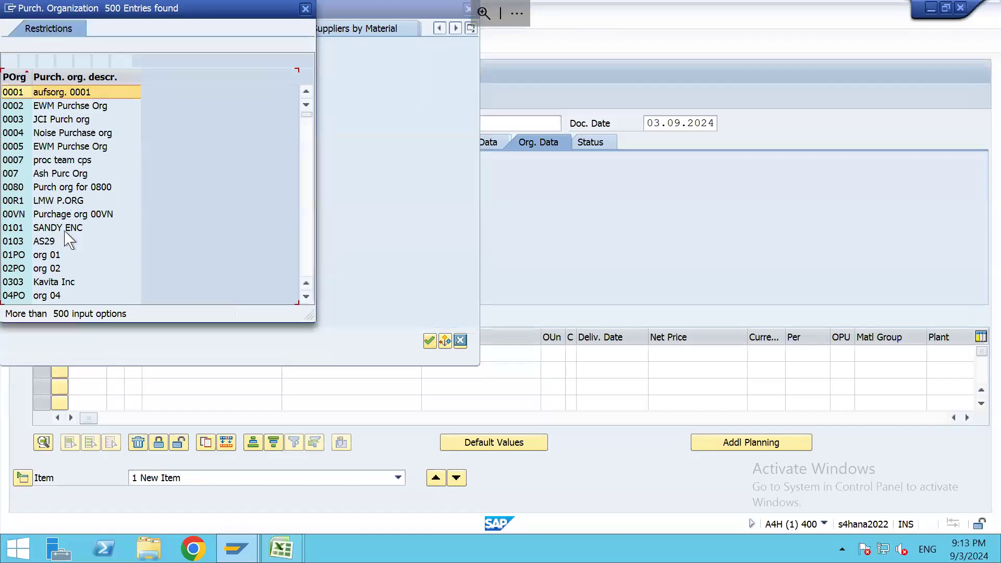
pyautogui.scroll(-10, 62, 245)
pyautogui.scroll(-20, 62, 247)
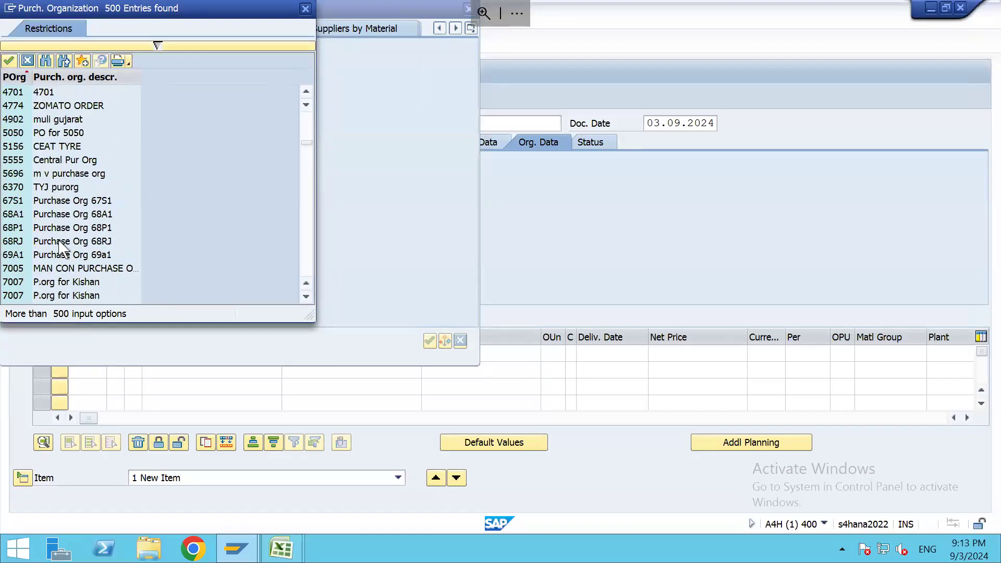
pyautogui.scroll(-15, 61, 248)
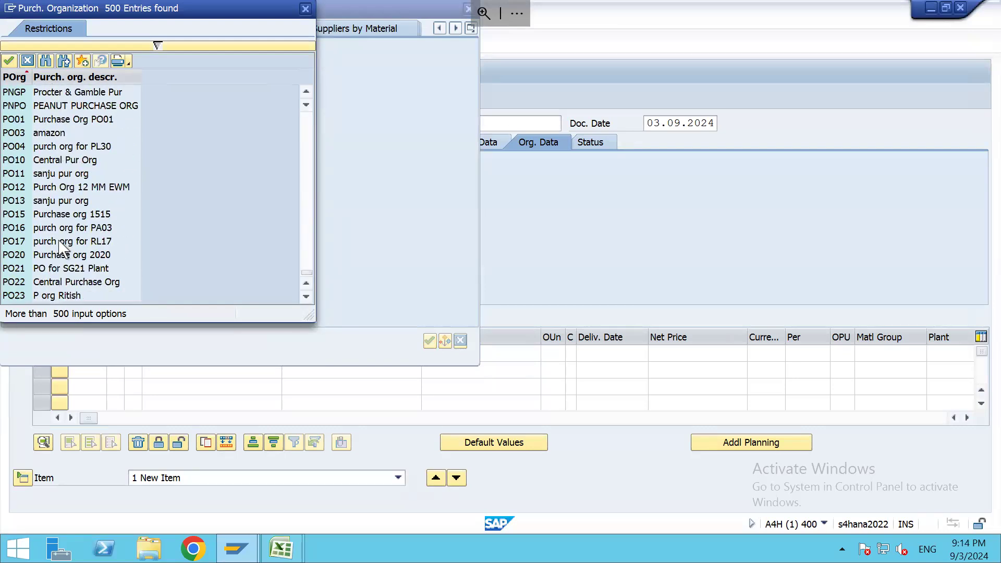
pyautogui.click(71, 269)
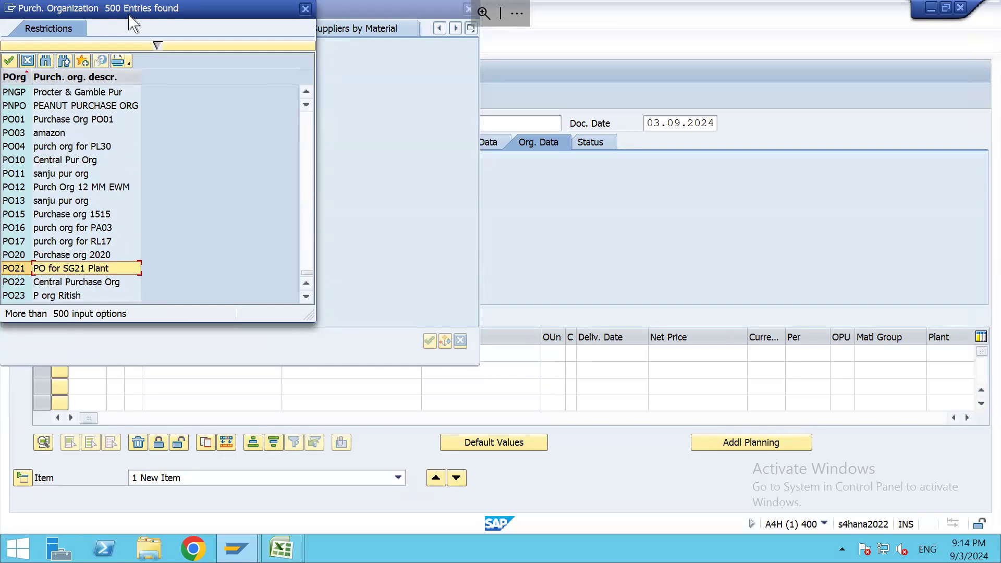
# Step: Raise the maximum number of hits for the purchasing organization list to 9999 and rerun the search
pyautogui.click(158, 47)
pyautogui.click(154, 106)
pyautogui.press('BackSpace')
pyautogui.press('BackSpace')
pyautogui.press('BackSpace')
pyautogui.write('9999')
pyautogui.press('Return')
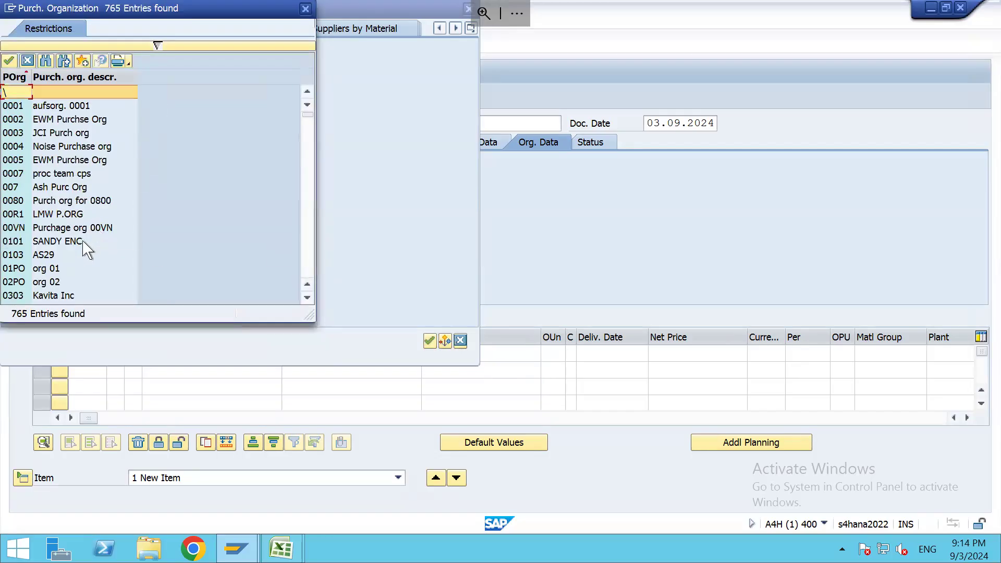
# Step: Choose purchasing organization PU73, P.Org for Batch 73, from the list as the supplier search criterion
pyautogui.scroll(-20, 86, 249)
pyautogui.scroll(-20, 86, 249)
pyautogui.scroll(-20, 86, 249)
pyautogui.scroll(-5, 86, 250)
pyautogui.scroll(-8, 86, 249)
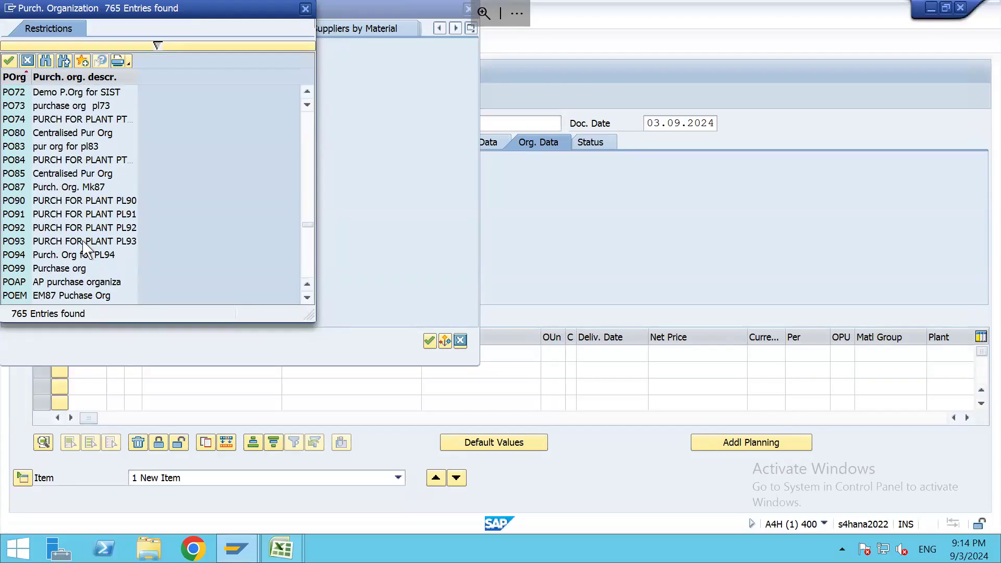
pyautogui.scroll(-10, 86, 249)
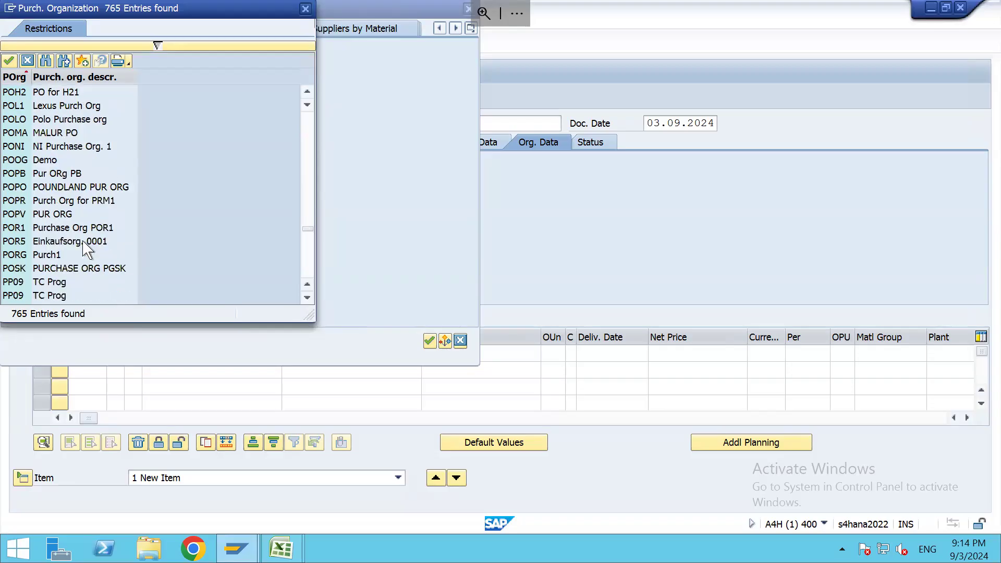
pyautogui.scroll(-8, 86, 249)
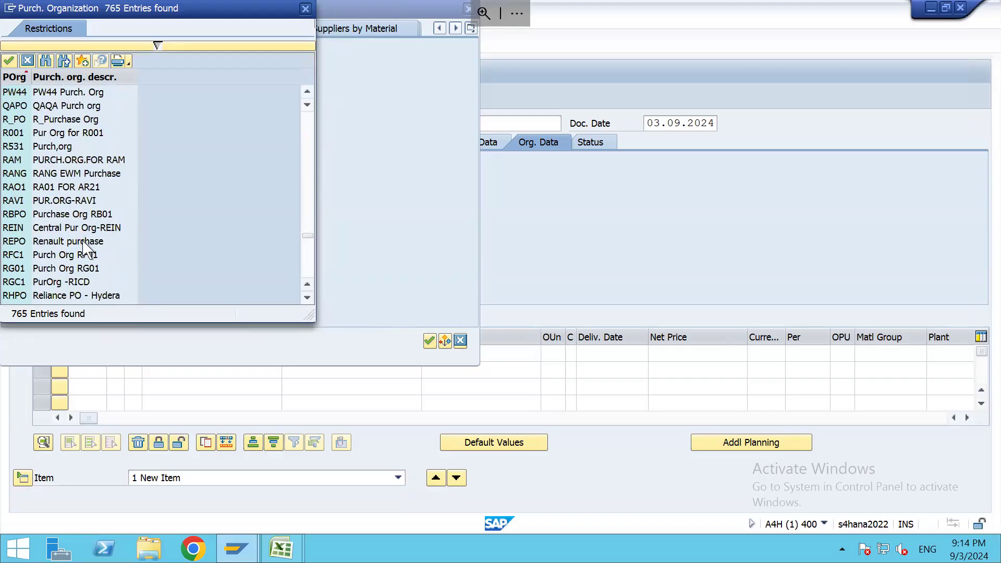
pyautogui.scroll(2, 86, 250)
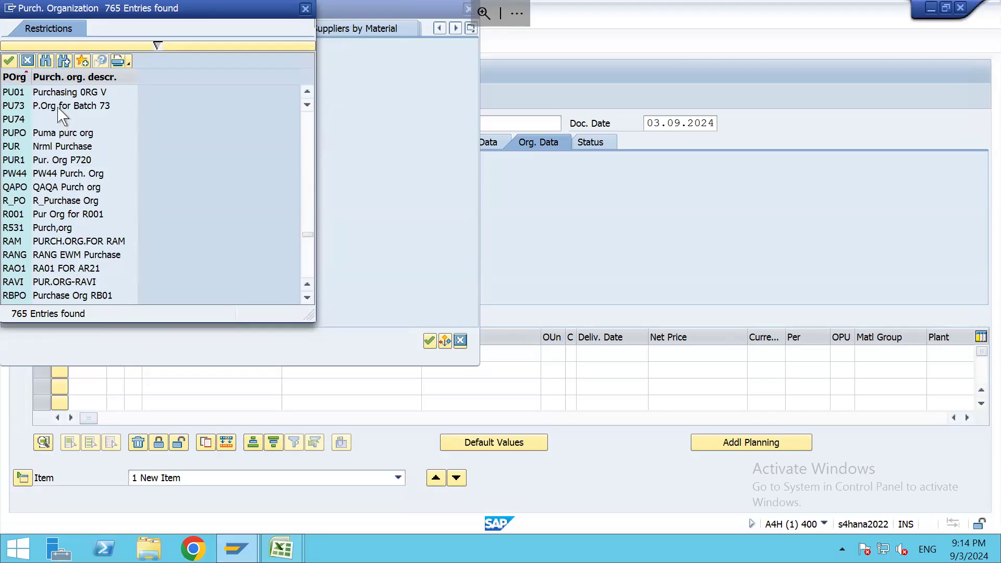
pyautogui.doubleClick(63, 112)
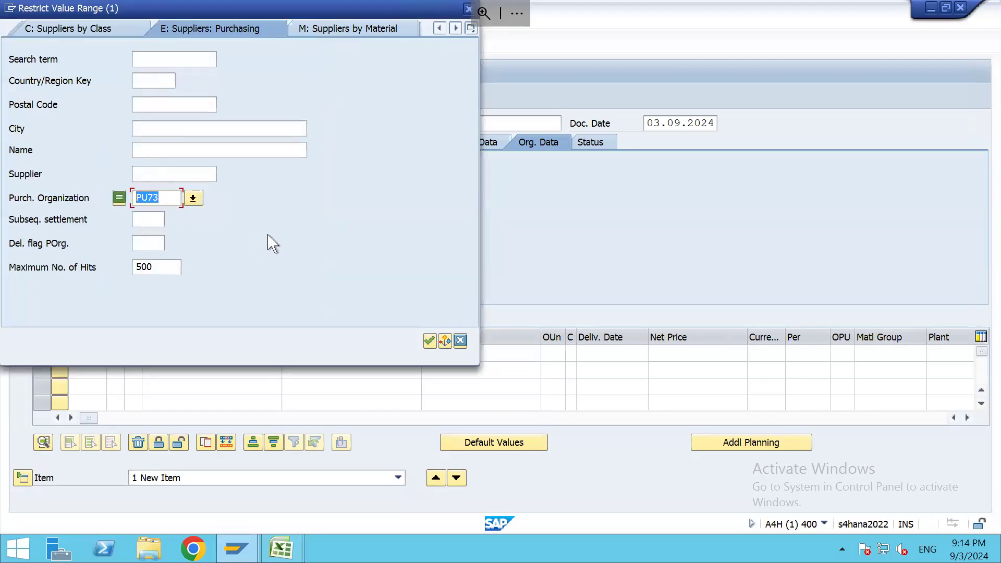
# Step: Search for that purchasing organization's suppliers and adopt ABC Pharmaceuticals Gmbh as the purchase order's supplier
pyautogui.press('Return')
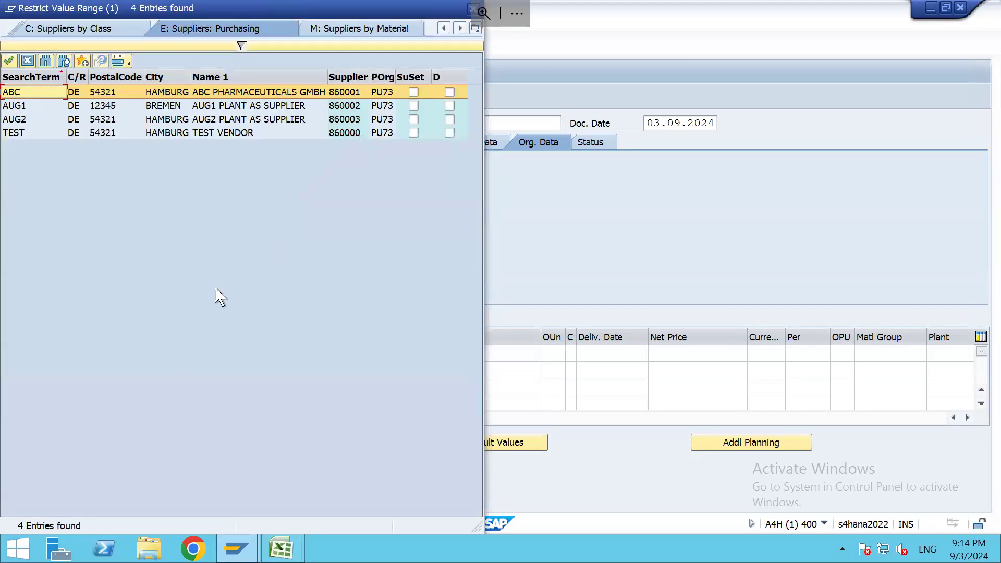
pyautogui.click(348, 94)
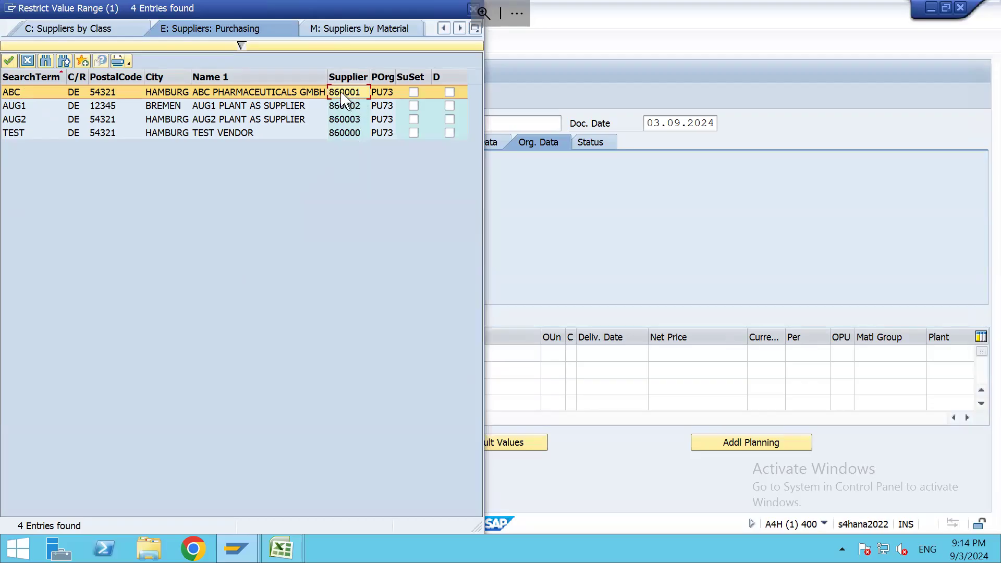
pyautogui.click(237, 94)
pyautogui.doubleClick(342, 94)
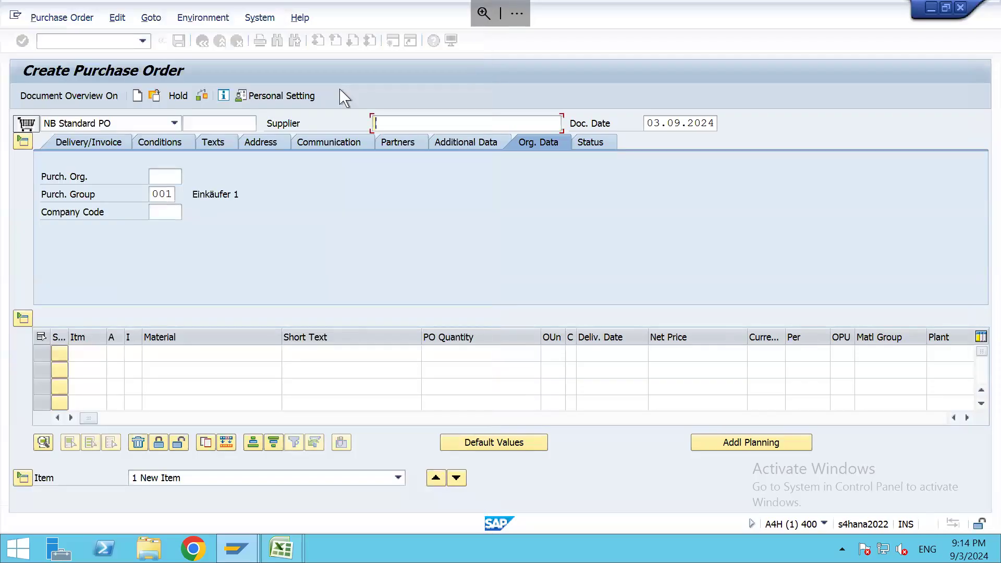
pyautogui.press('Return')
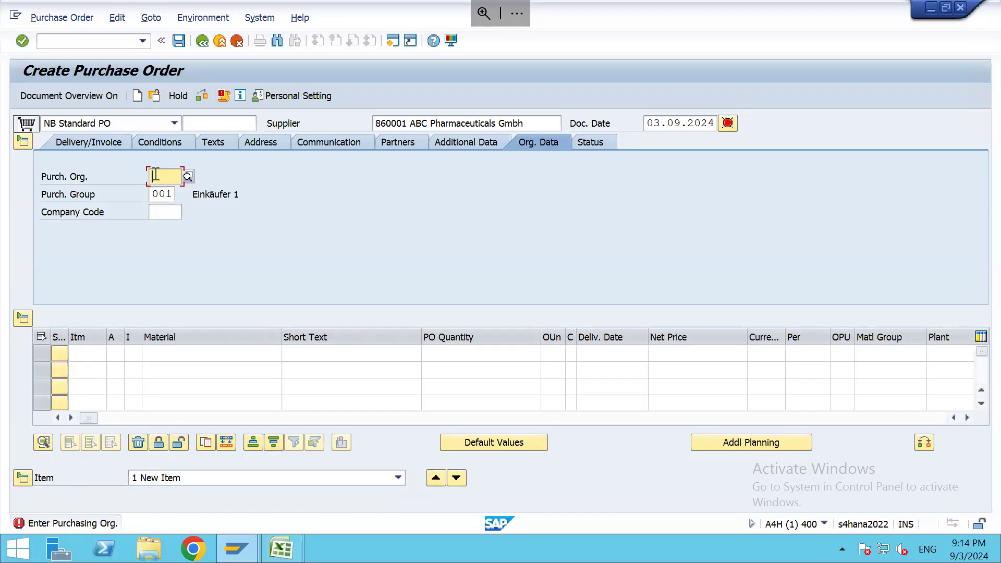
# Step: Set the purchase order's purchasing organization to PU73 and confirm the header entry
pyautogui.write('EU')
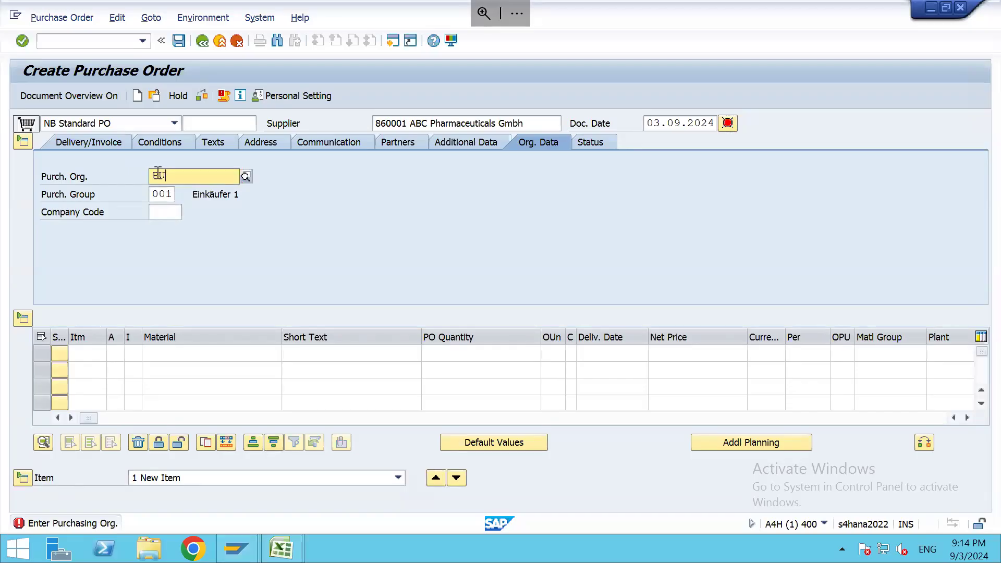
pyautogui.write('73')
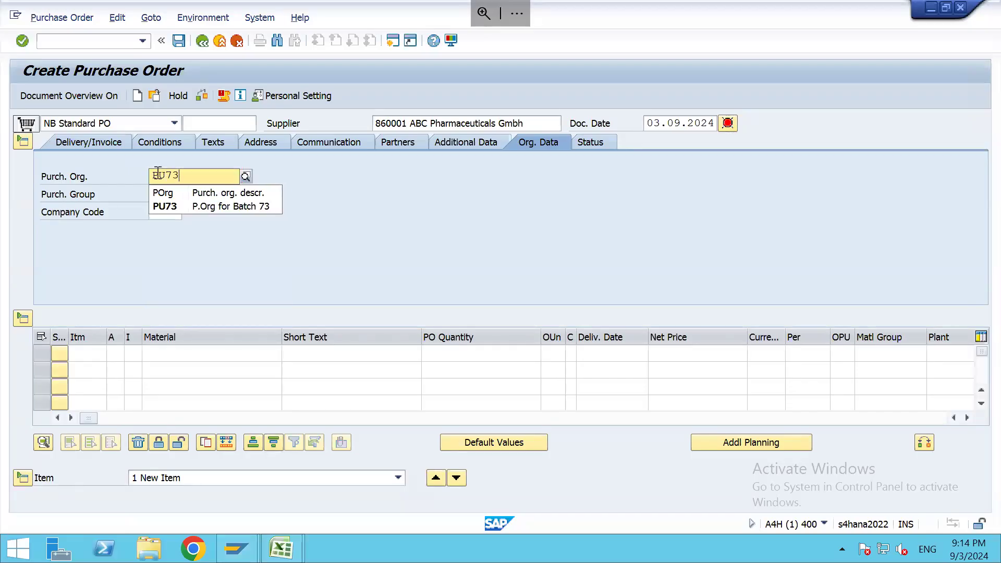
pyautogui.press('Return')
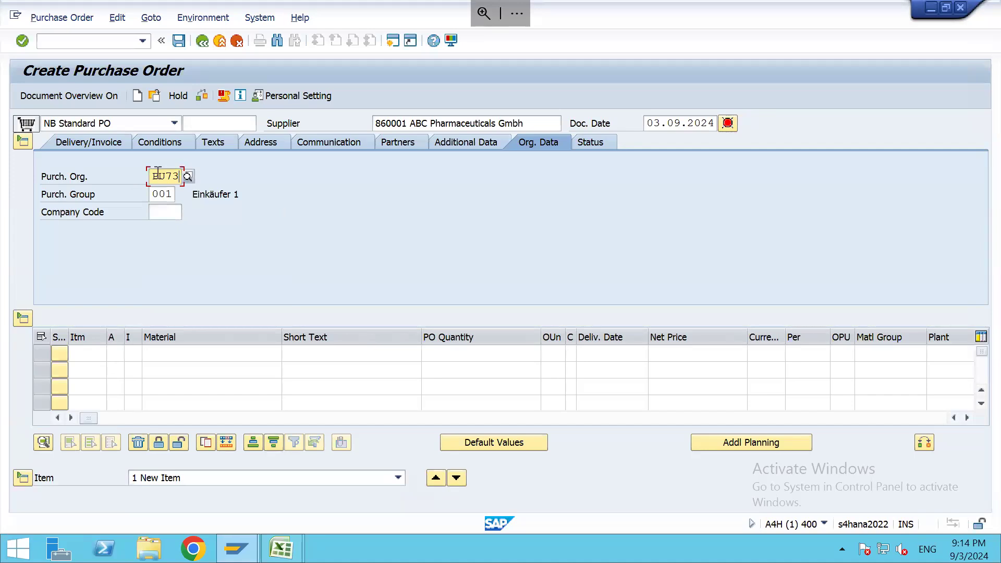
pyautogui.press('Return')
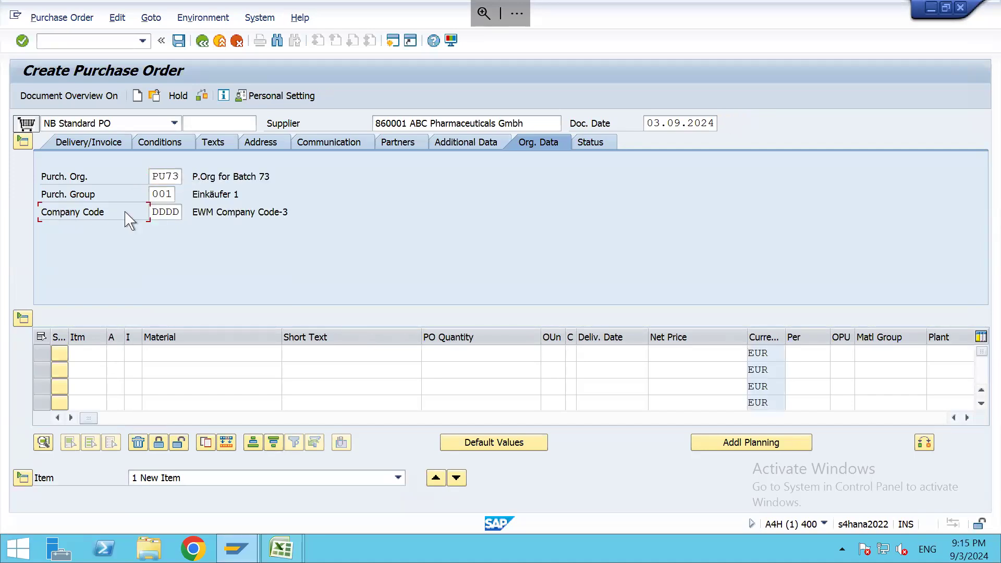
# Step: Review the purchase order header's company code, delivery/invoice, conditions, texts, organizational data and supplier entry
pyautogui.doubleClick(156, 213)
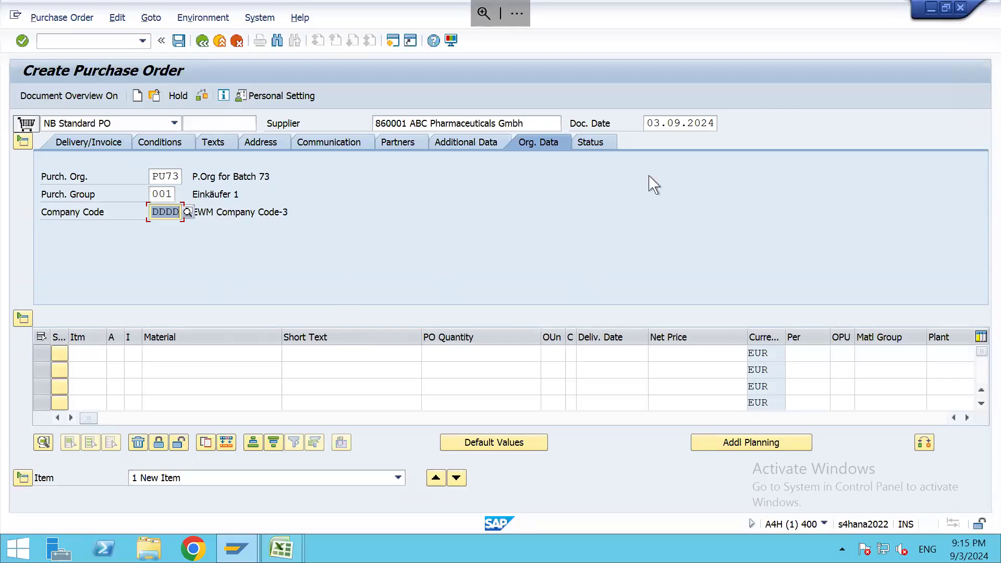
pyautogui.click(125, 147)
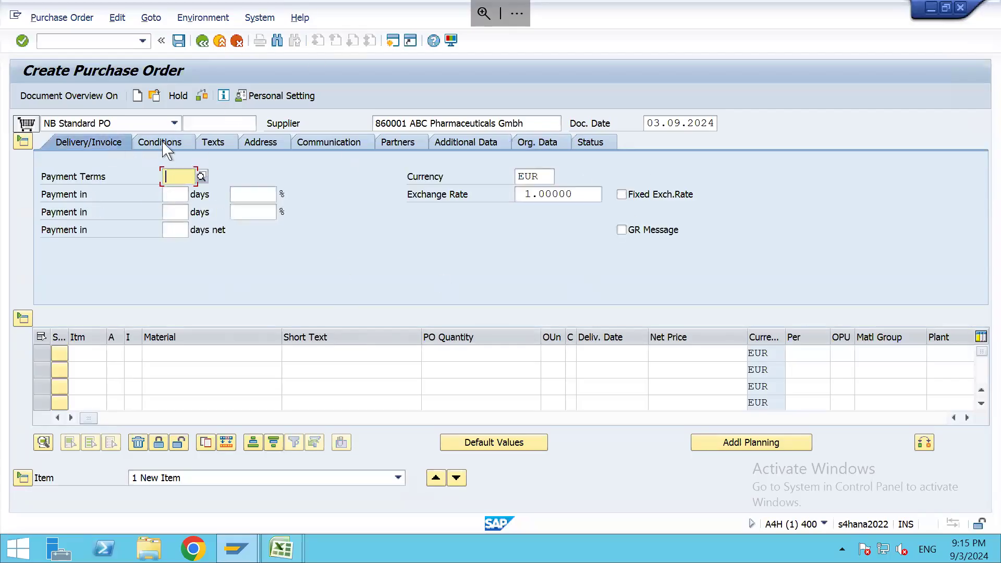
pyautogui.click(149, 148)
pyautogui.click(231, 141)
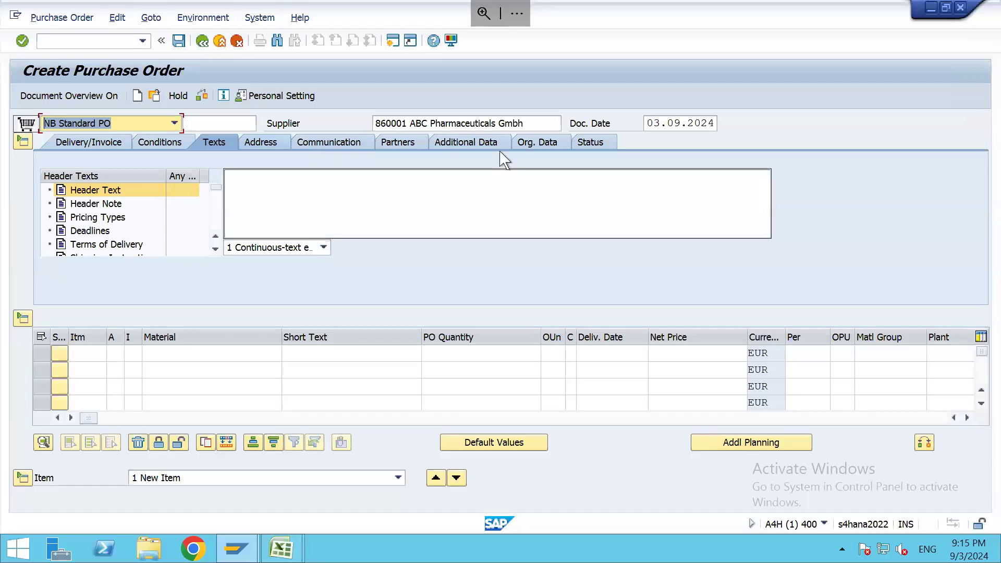
pyautogui.click(543, 146)
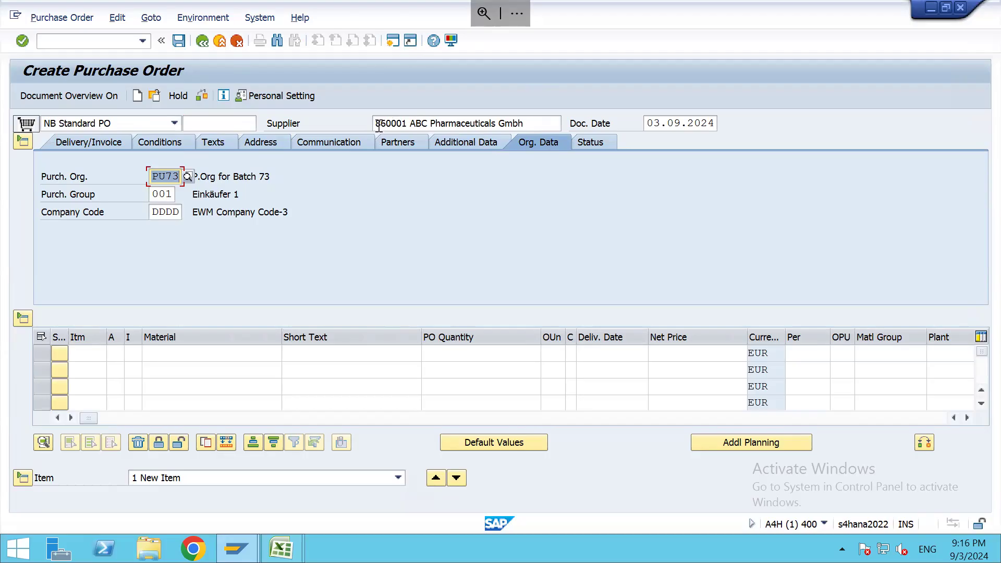
pyautogui.click(529, 123)
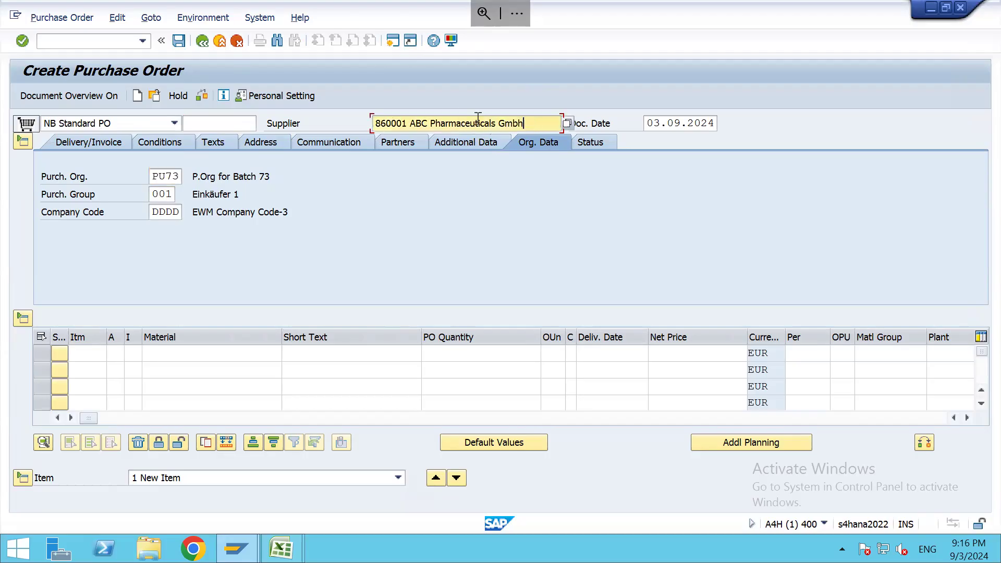
pyautogui.moveTo(523, 123); pyautogui.dragTo(374, 124)
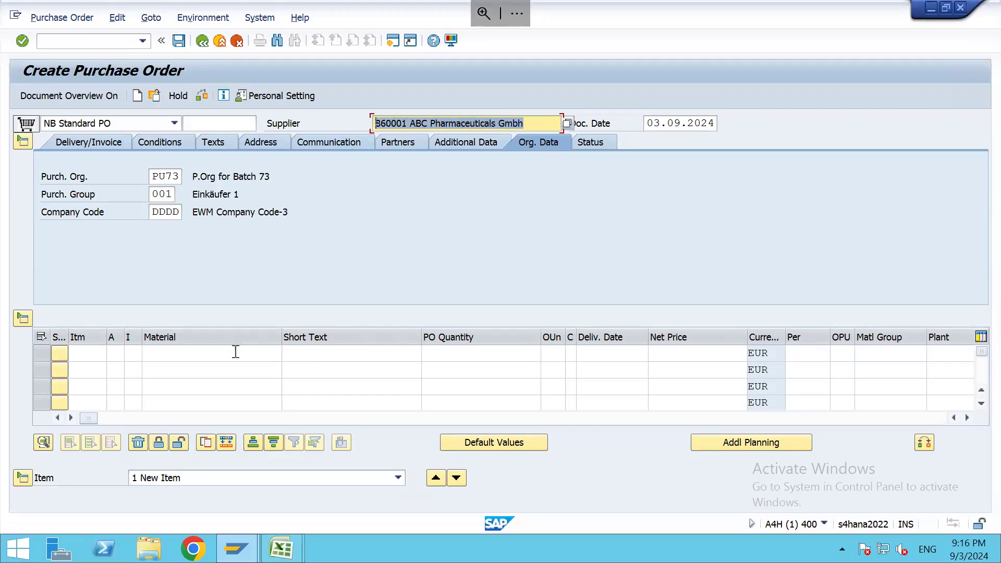
# Step: Switch to the SAP EWM Class Notes workbook and copy material number 1000555 of Raw Mat#01 from the Baseline Setup Summary sheet
pyautogui.click(206, 355)
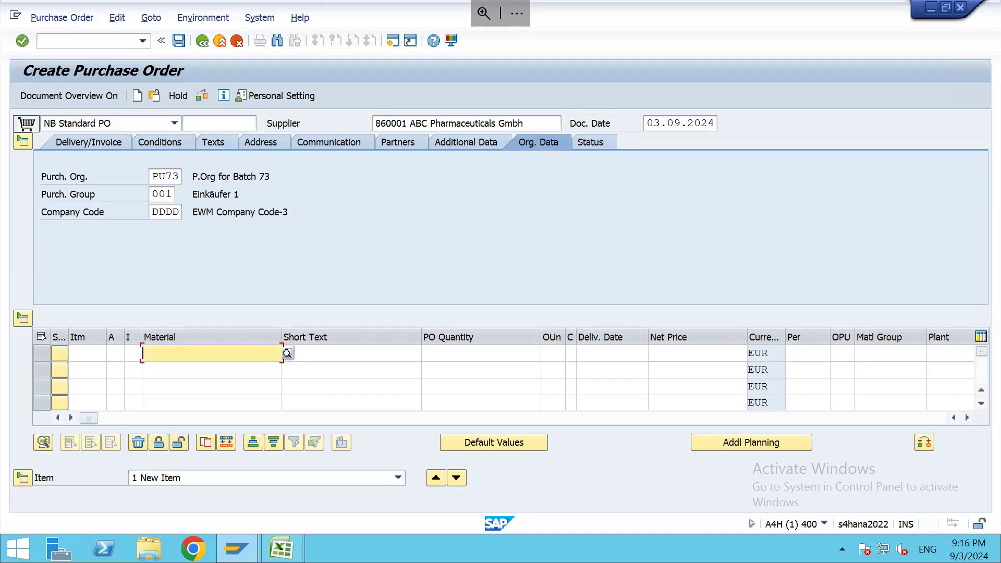
pyautogui.moveTo(577, 544)
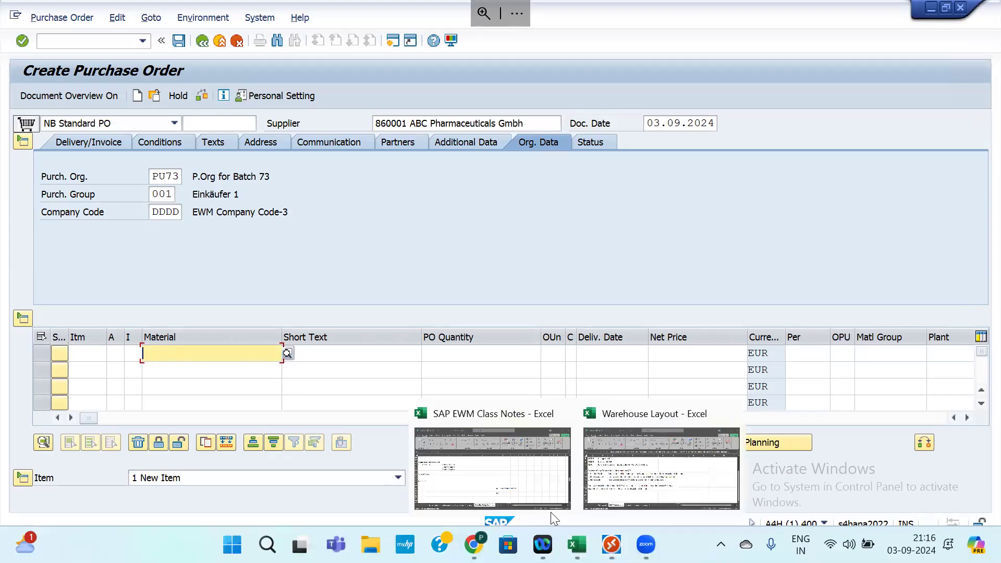
pyautogui.click(537, 481)
pyautogui.click(308, 368)
pyautogui.scroll(18, 308, 368)
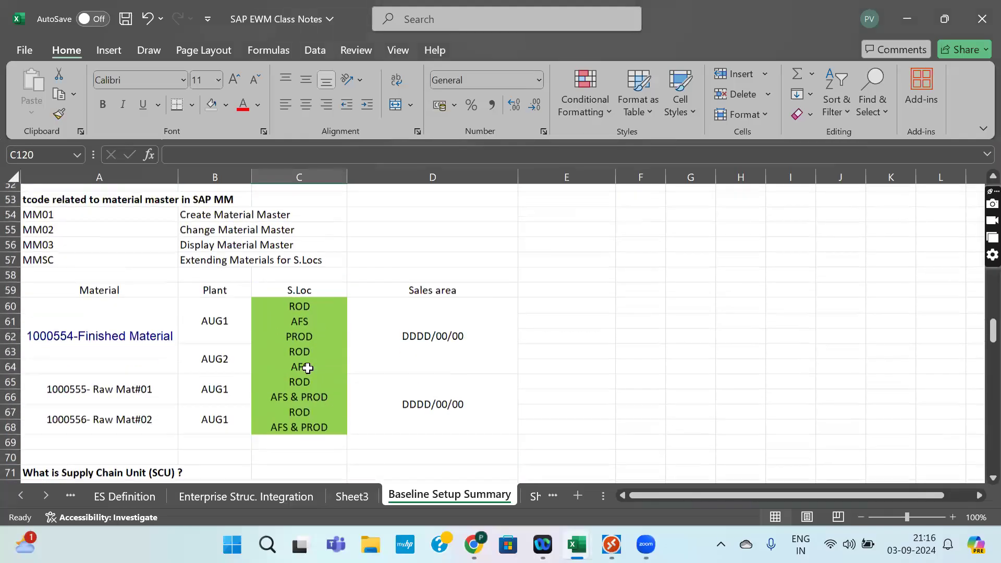
pyautogui.scroll(1, 308, 368)
pyautogui.scroll(-2, 72, 380)
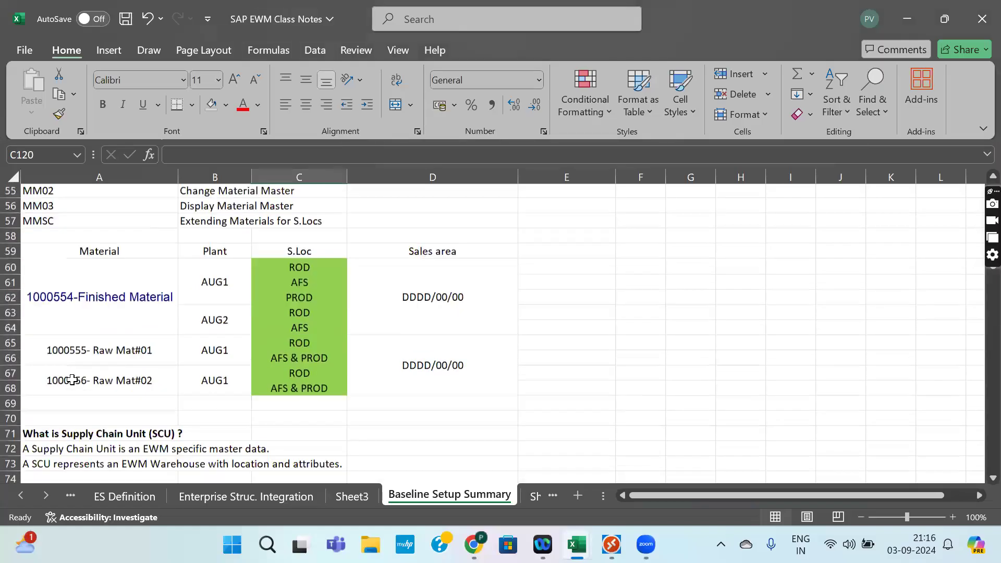
pyautogui.doubleClick(88, 340)
pyautogui.moveTo(87, 340); pyautogui.dragTo(35, 340)
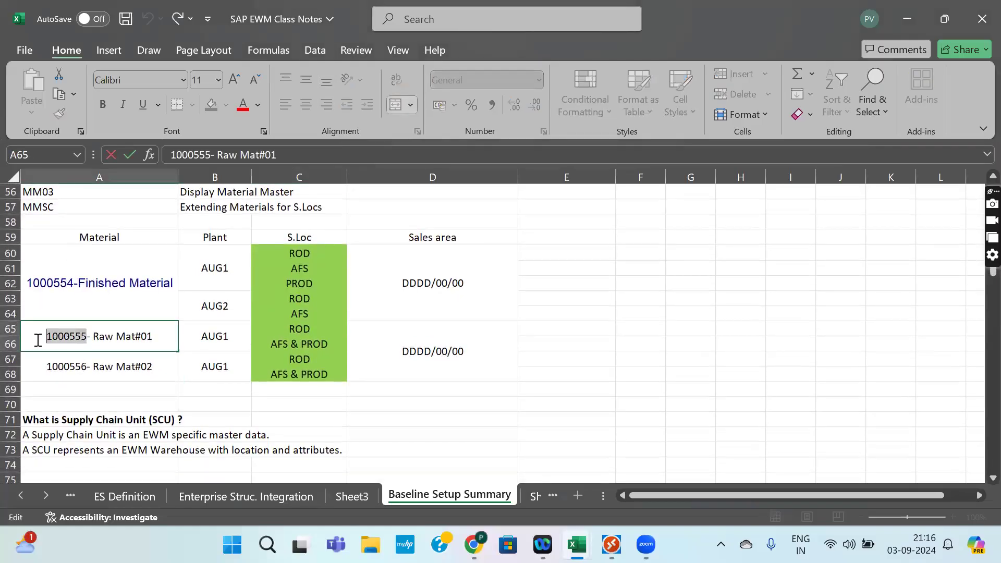
pyautogui.hotkey('ctrl', 'c')
pyautogui.press('Escape')
# Step: Return to the SAP purchase order and enter material 1000555 with plant AUG1 as the first item
pyautogui.hotkey('alt', 'Tab')
pyautogui.hotkey('ctrl', 'v')
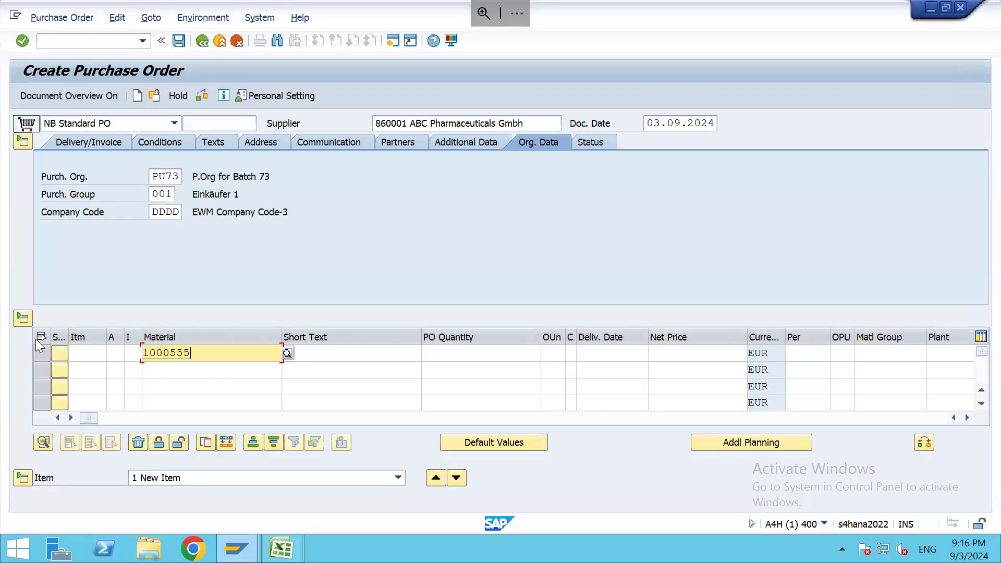
pyautogui.press('Return')
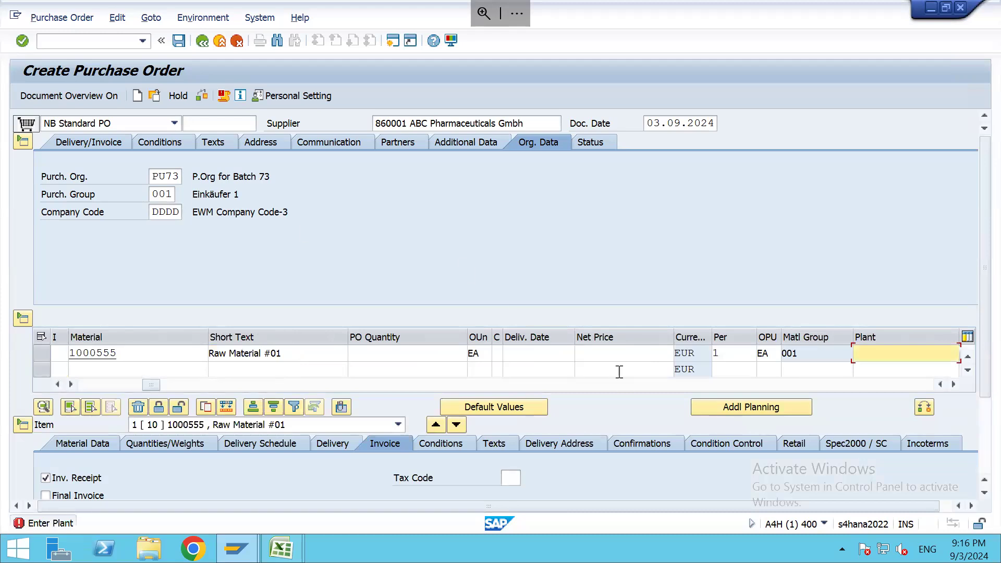
pyautogui.write('AUG1')
pyautogui.press('Return')
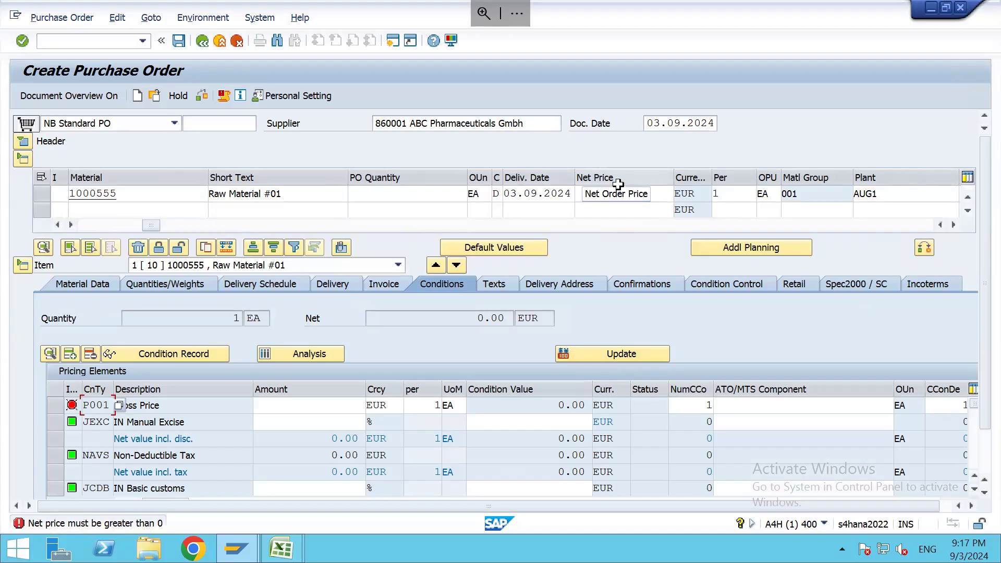
# Step: Set the first item's net price to 5 EUR and its PO quantity to 100
pyautogui.click(650, 197)
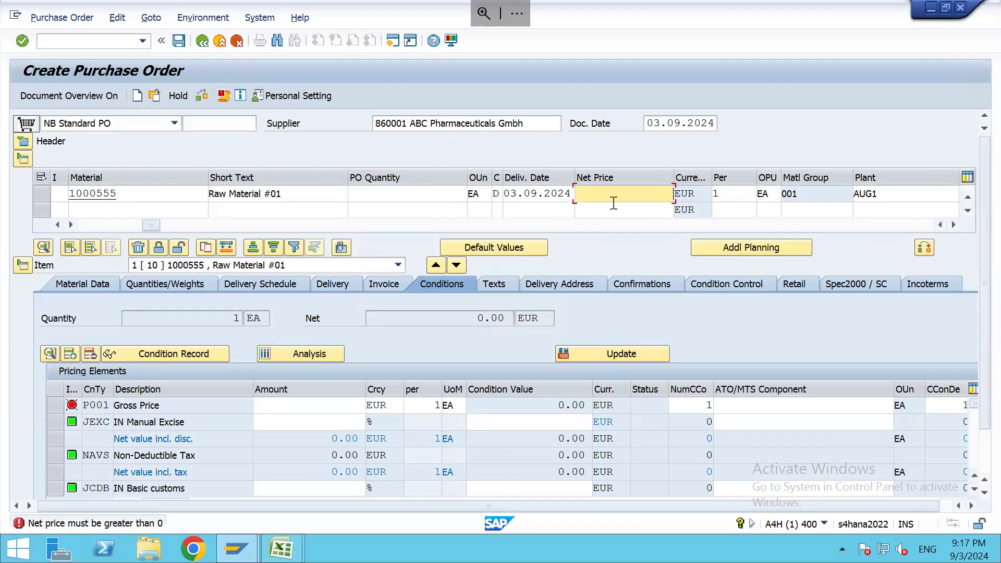
pyautogui.write('5')
pyautogui.press('Return')
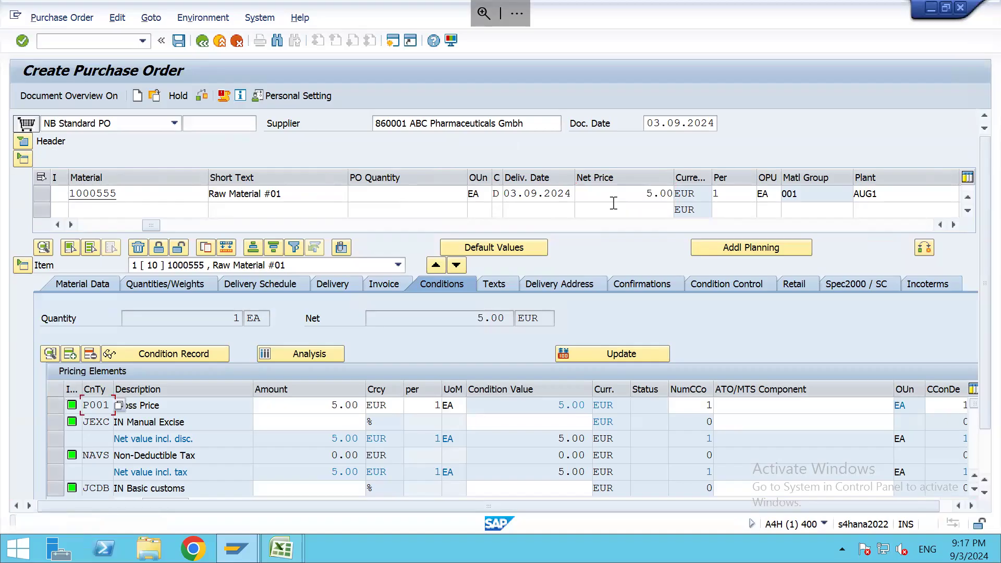
pyautogui.moveTo(634, 192); pyautogui.dragTo(701, 196)
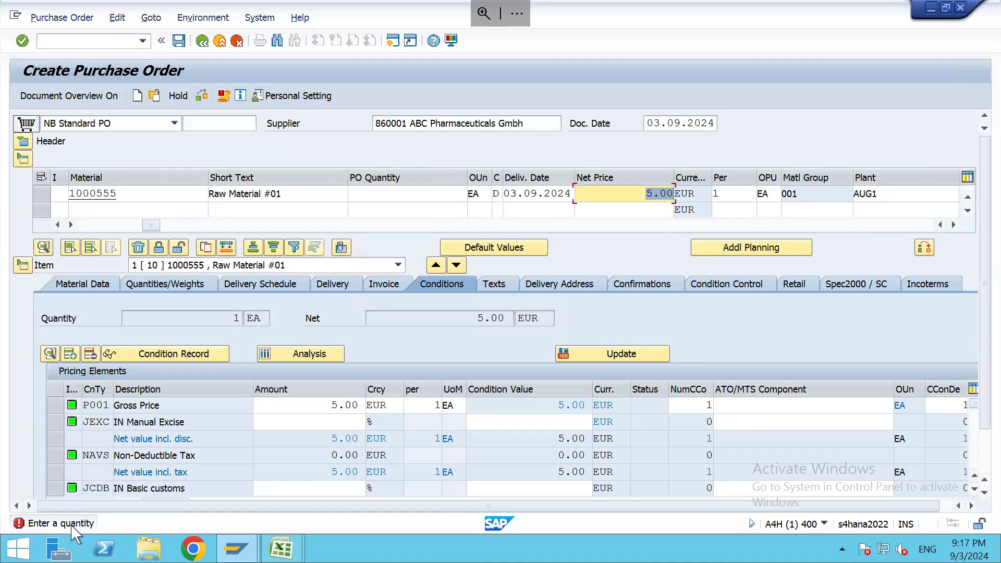
pyautogui.click(373, 191)
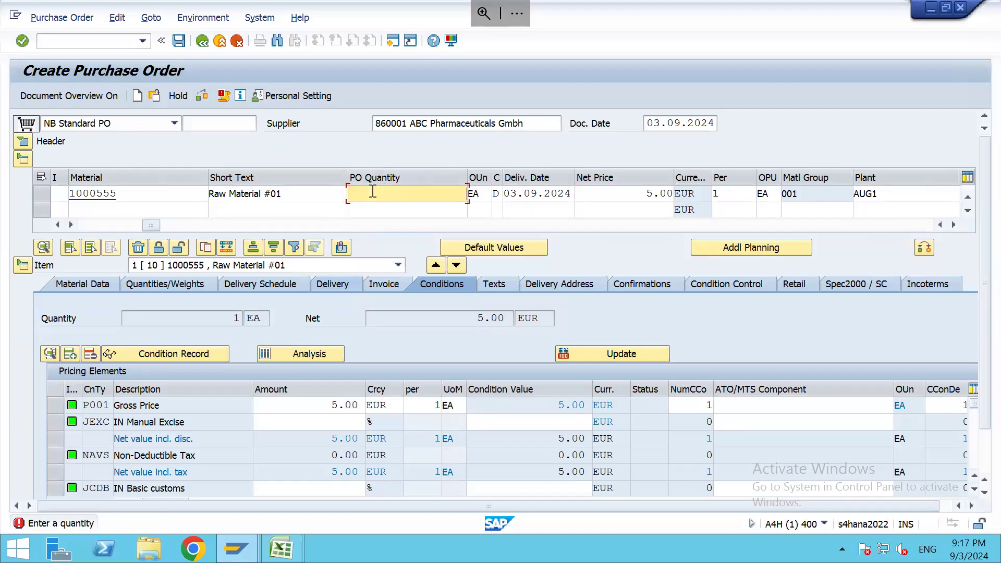
pyautogui.write('100')
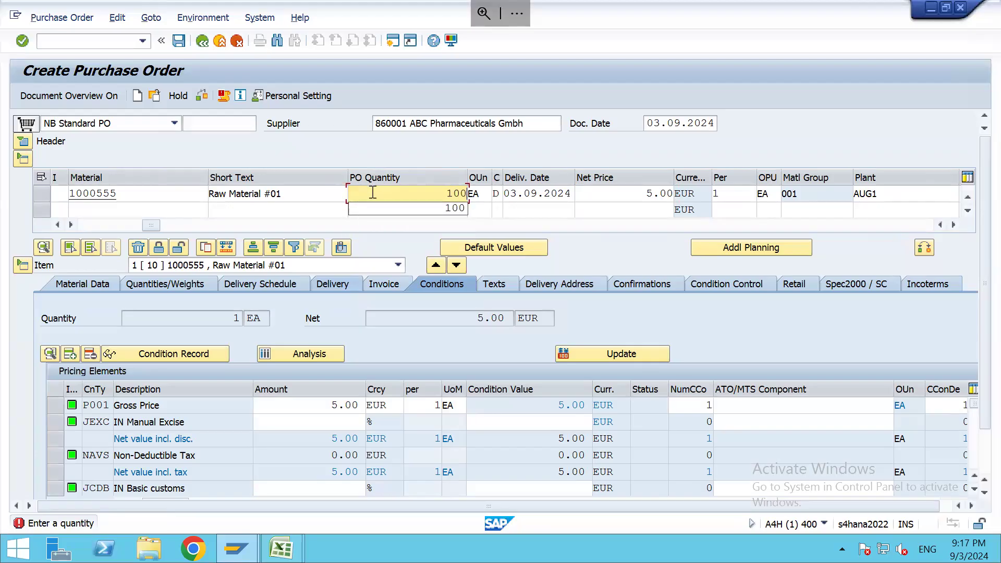
pyautogui.press('Return')
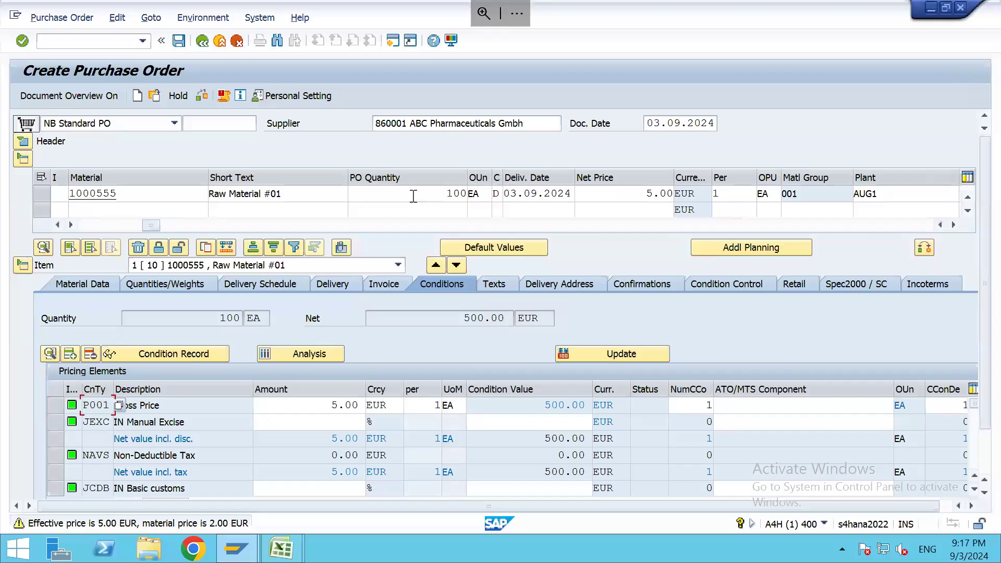
# Step: Expand the purchase order header and check the document for errors
pyautogui.click(57, 225)
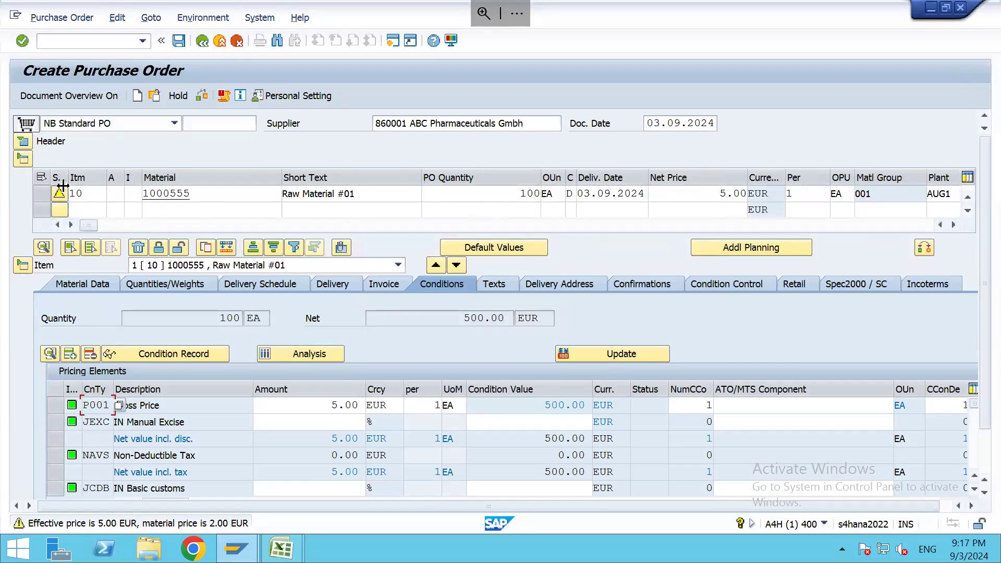
pyautogui.click(22, 141)
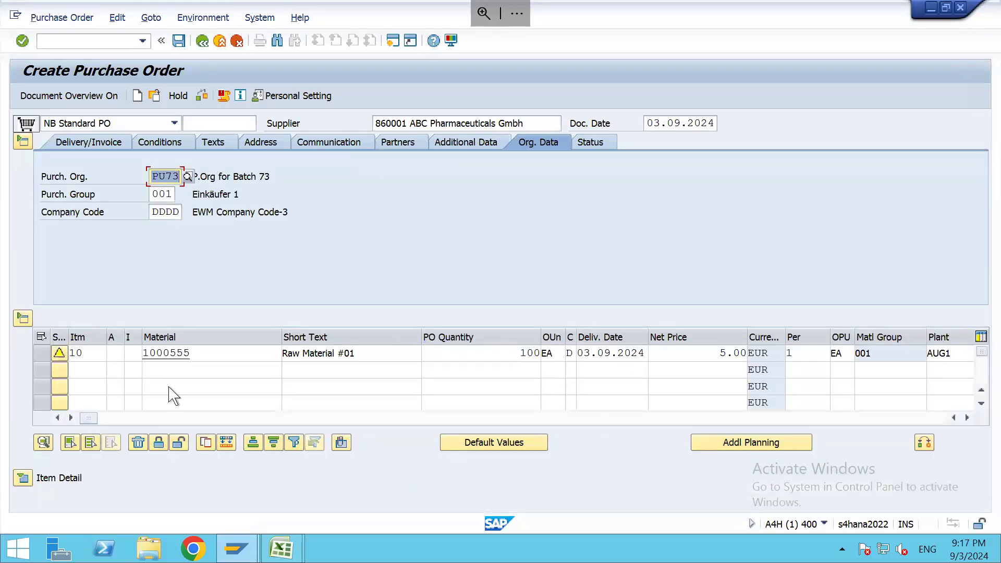
pyautogui.click(202, 96)
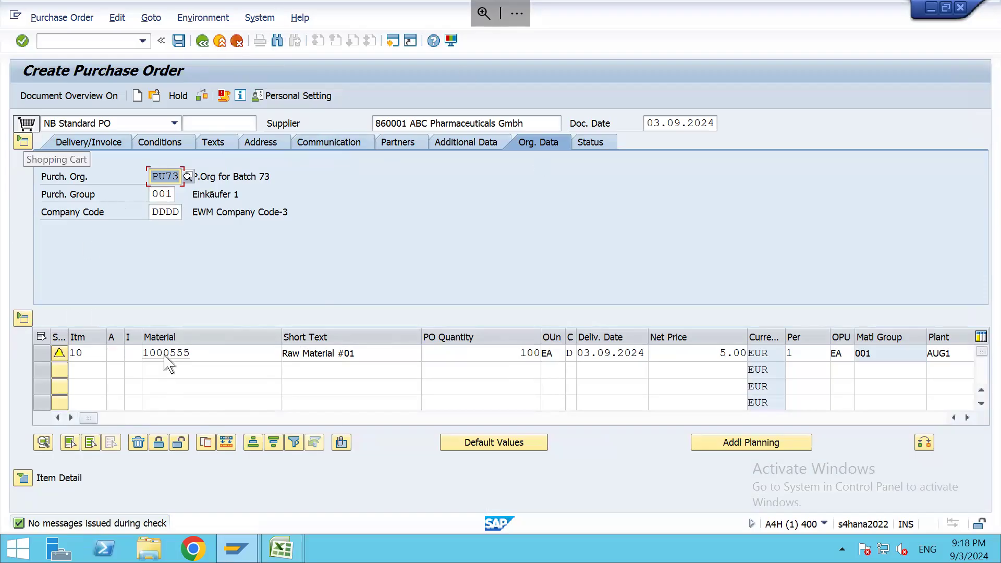
# Step: Set the storage location of the 1000555 item to ROD
pyautogui.click(968, 417)
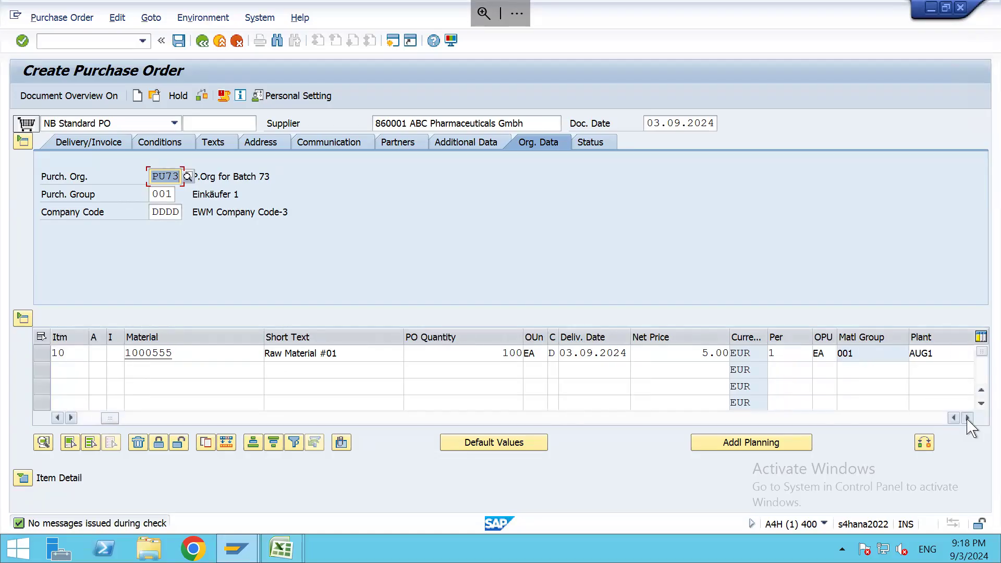
pyautogui.click(968, 418)
pyautogui.click(968, 418)
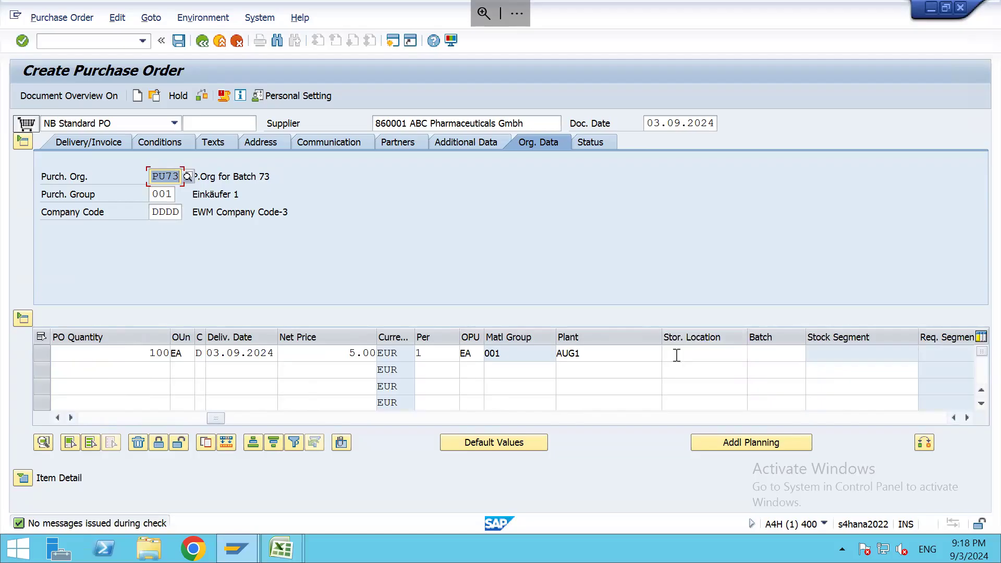
pyautogui.click(676, 355)
pyautogui.write('ROD')
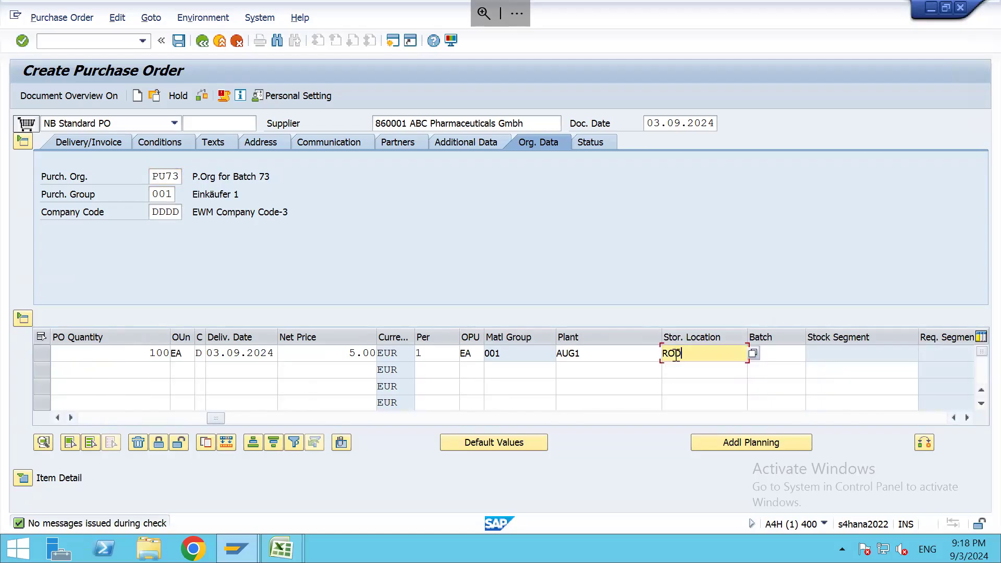
pyautogui.press('Return')
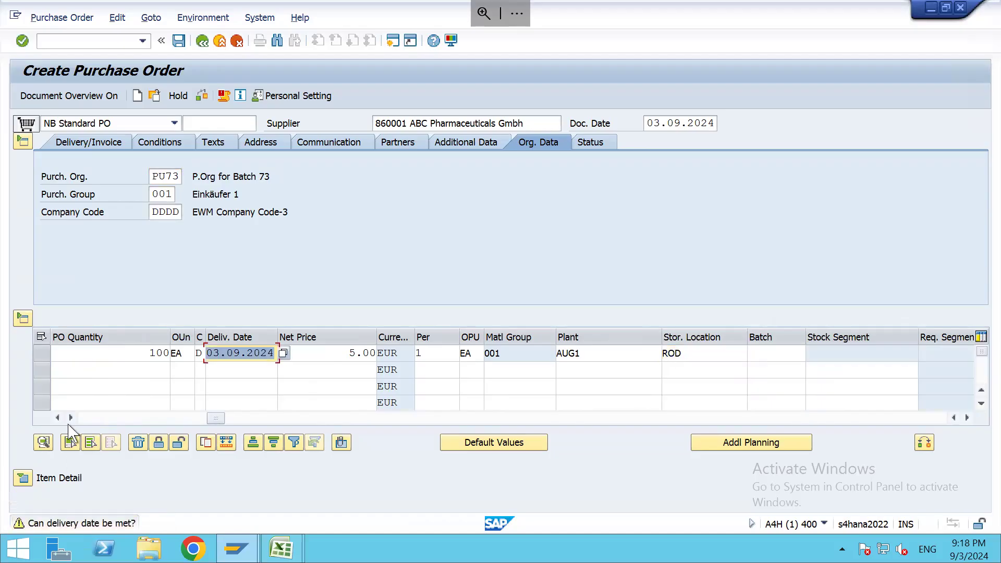
# Step: Set the confirmation control of the 1000555 item to 0004 Inbound Delivery in its item details
pyautogui.click(87, 419)
pyautogui.click(22, 478)
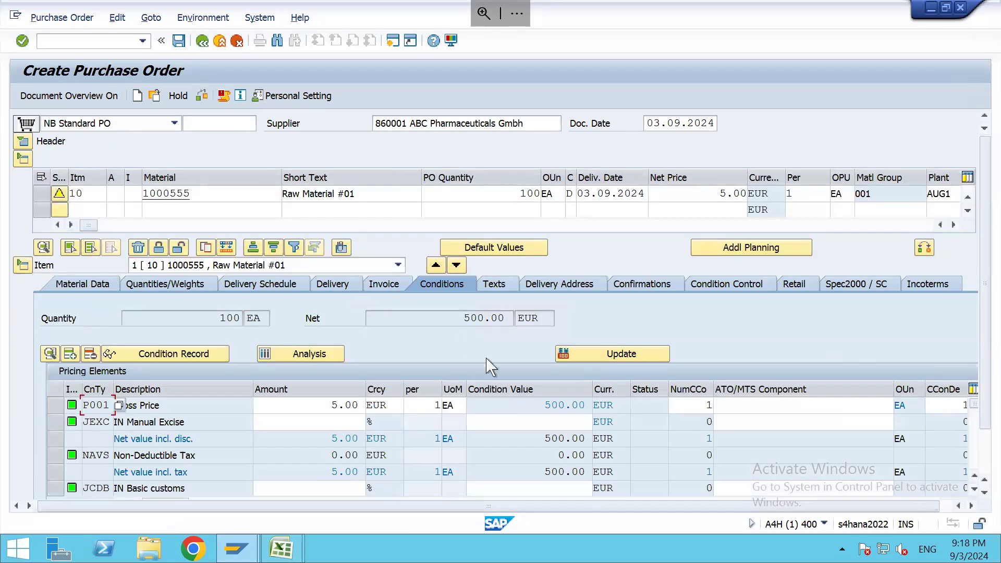
pyautogui.click(649, 293)
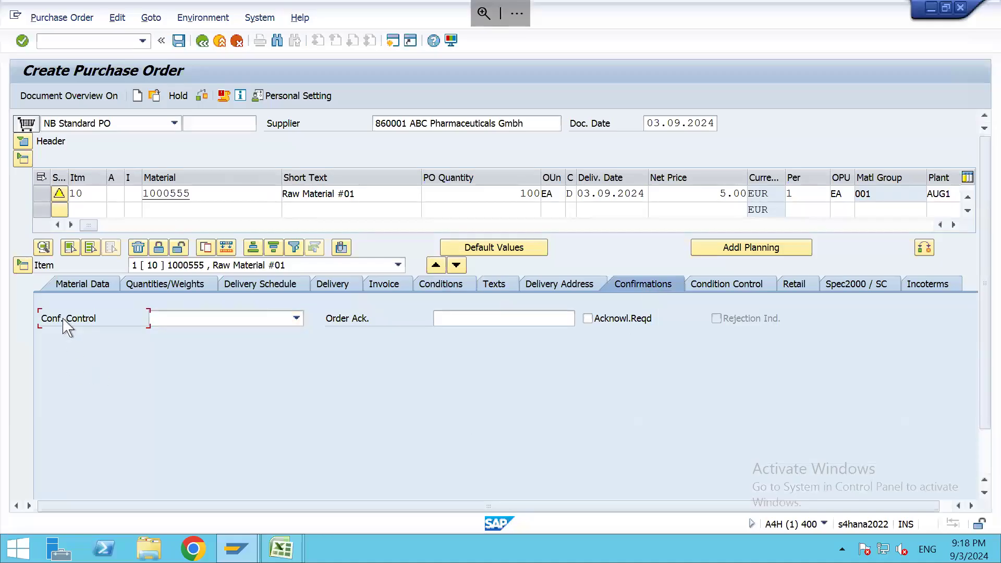
pyautogui.click(296, 319)
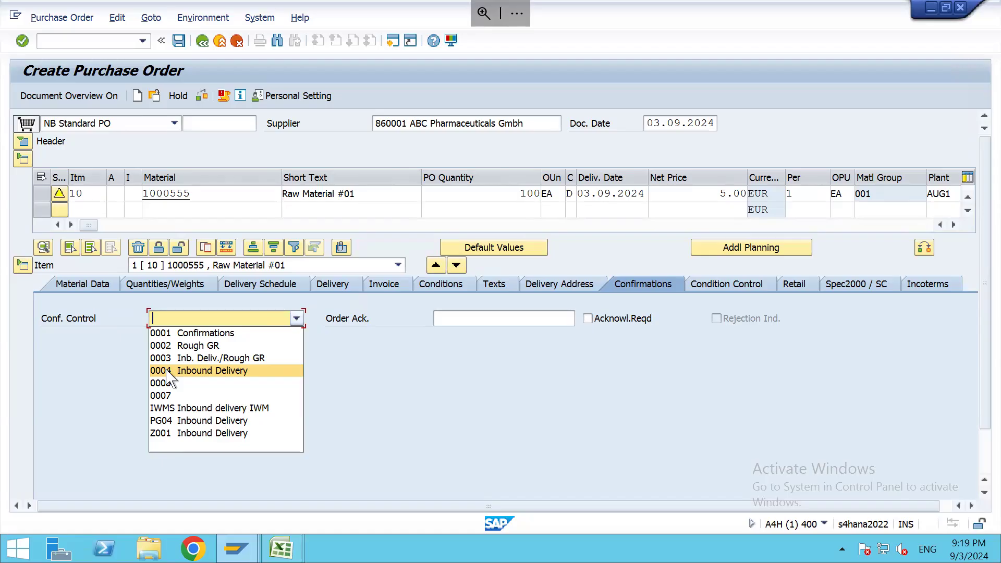
pyautogui.click(166, 370)
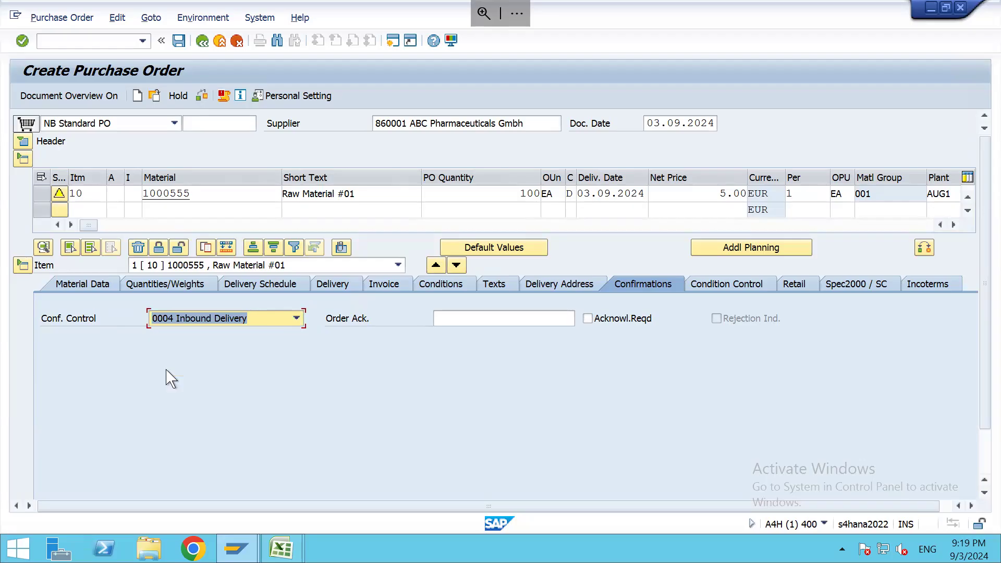
# Step: Switch to the SAP EWM Class Notes workbook and copy material number 1000556 of Raw Mat#02
pyautogui.click(194, 213)
pyautogui.moveTo(577, 545)
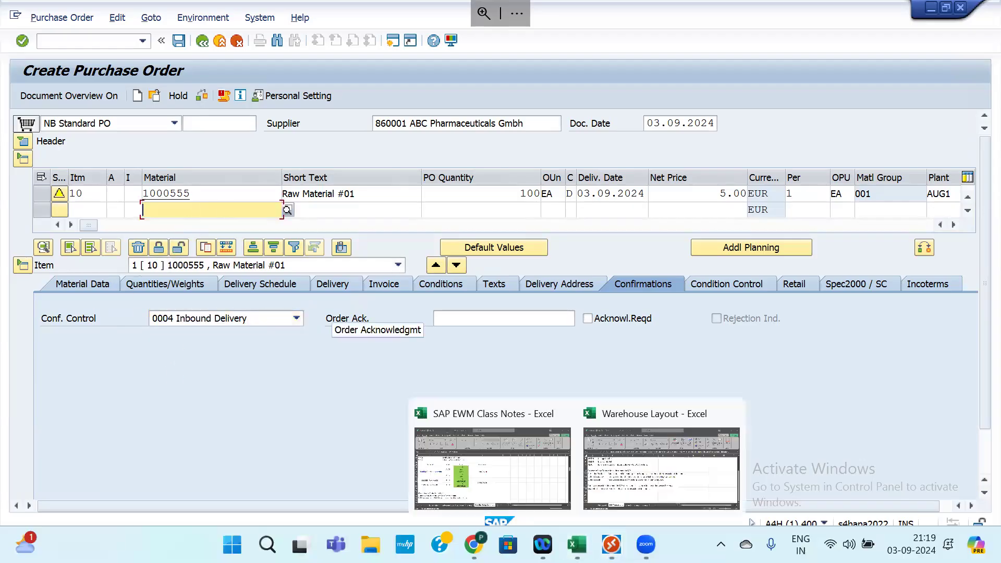
pyautogui.click(521, 477)
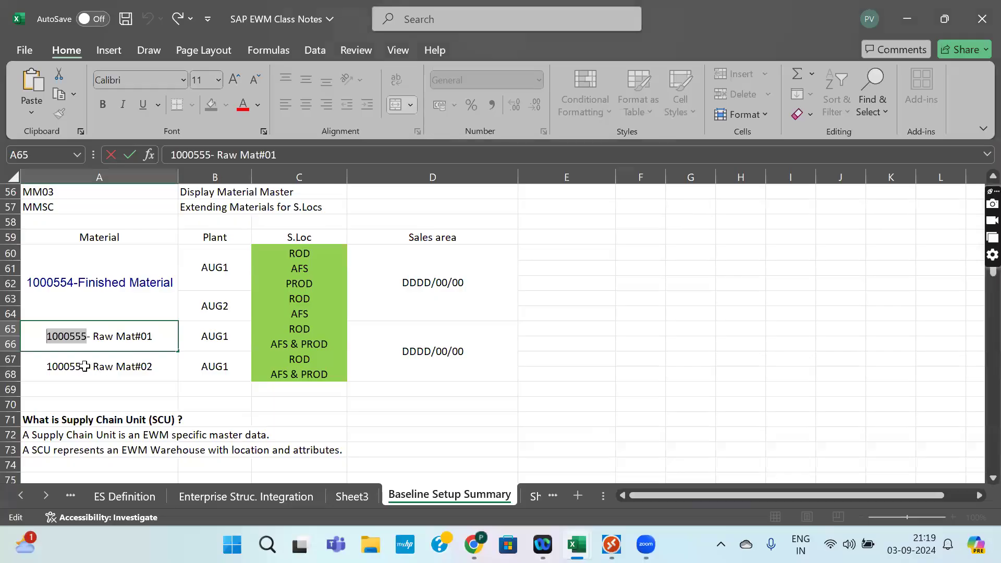
pyautogui.click(85, 366)
pyautogui.doubleClick(84, 366)
pyautogui.moveTo(85, 367); pyautogui.dragTo(22, 364)
pyautogui.hotkey('ctrl', 'c')
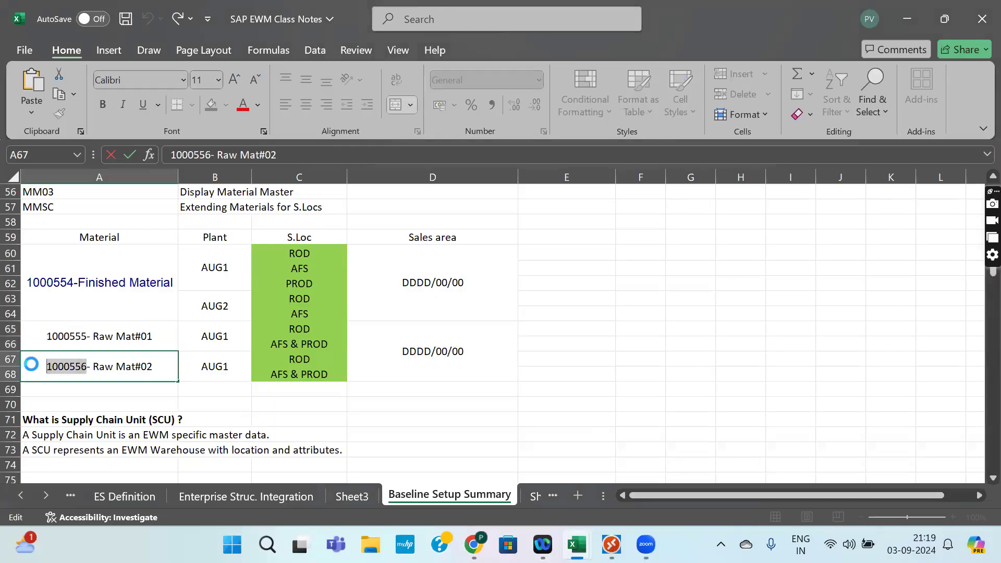
# Step: Return to the SAP purchase order and add material 1000556 with plant AUG1 as the second item
pyautogui.hotkey('alt', 'Tab')
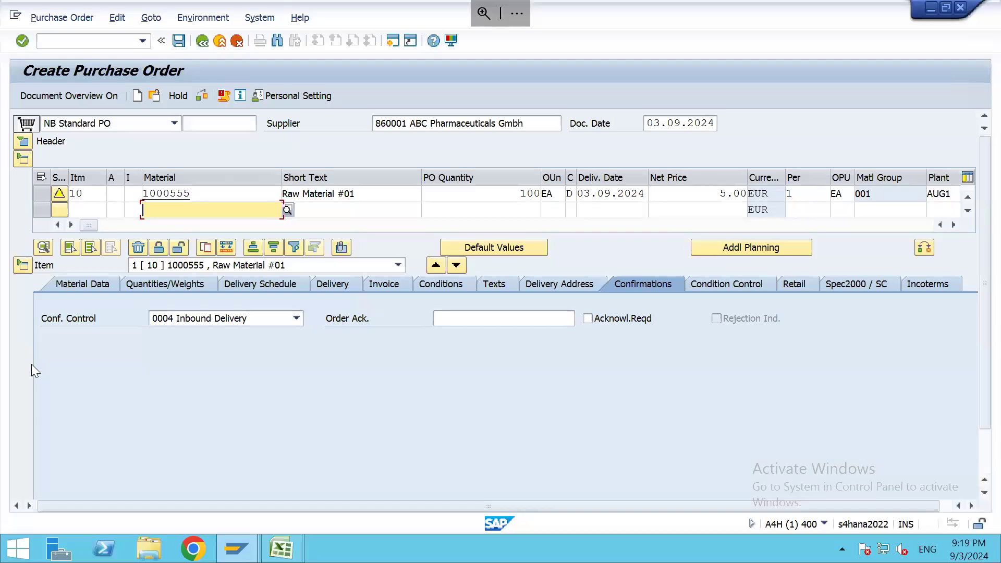
pyautogui.hotkey('ctrl', 'v')
pyautogui.press('Return')
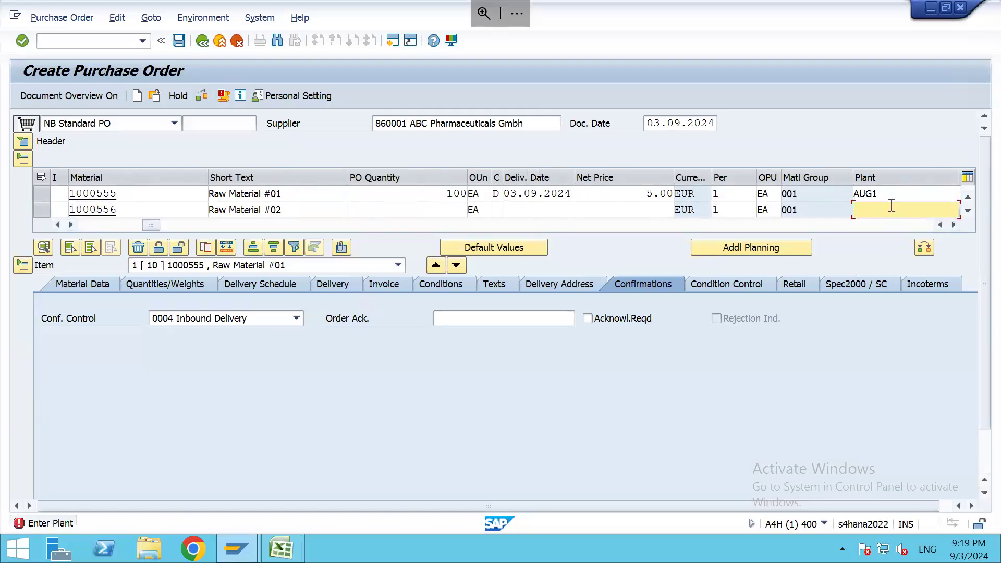
pyautogui.write('AUG1')
pyautogui.press('Return')
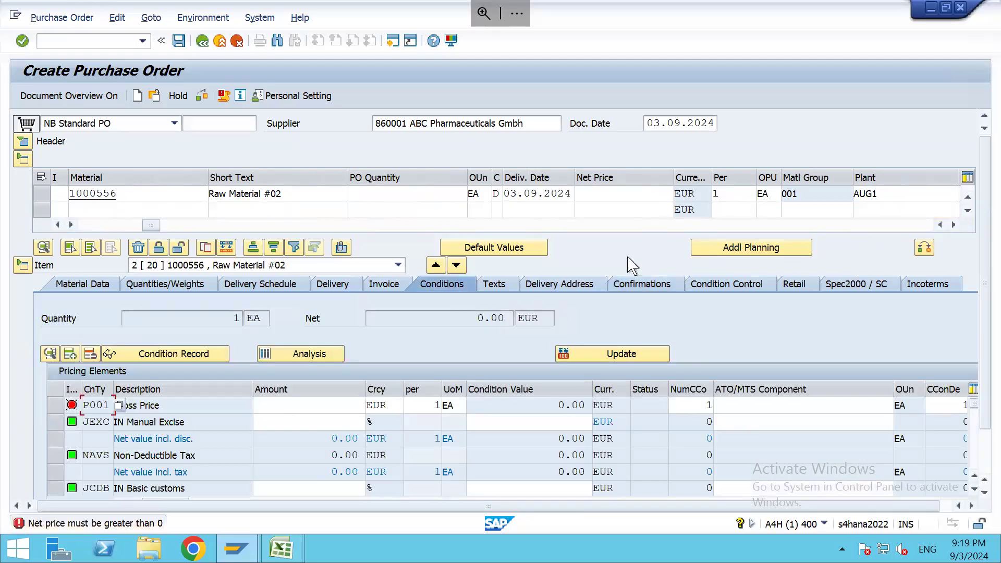
# Step: Set the net price of the 1000556 item to 4 EUR and its PO quantity to 100 EA
pyautogui.click(105, 227)
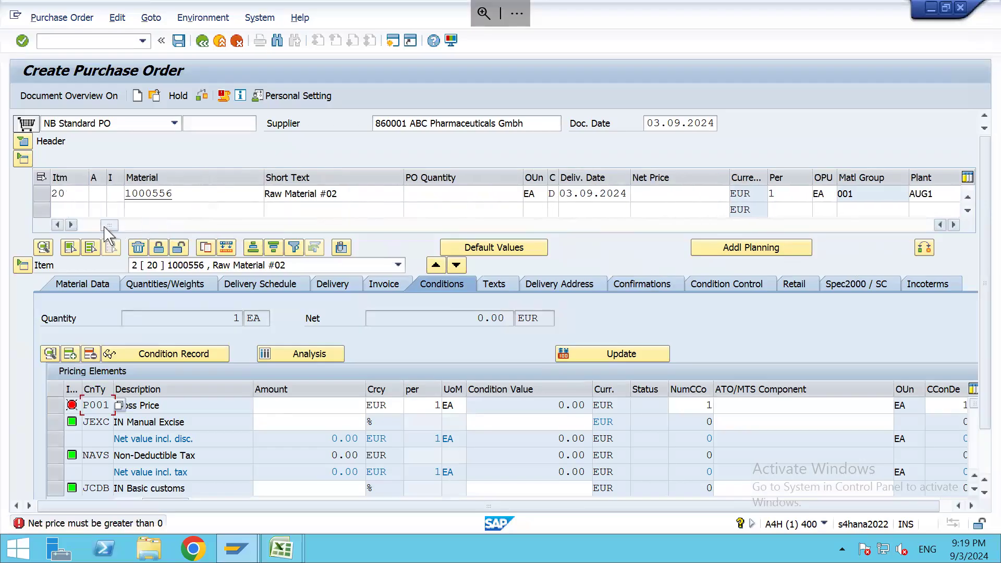
pyautogui.click(690, 192)
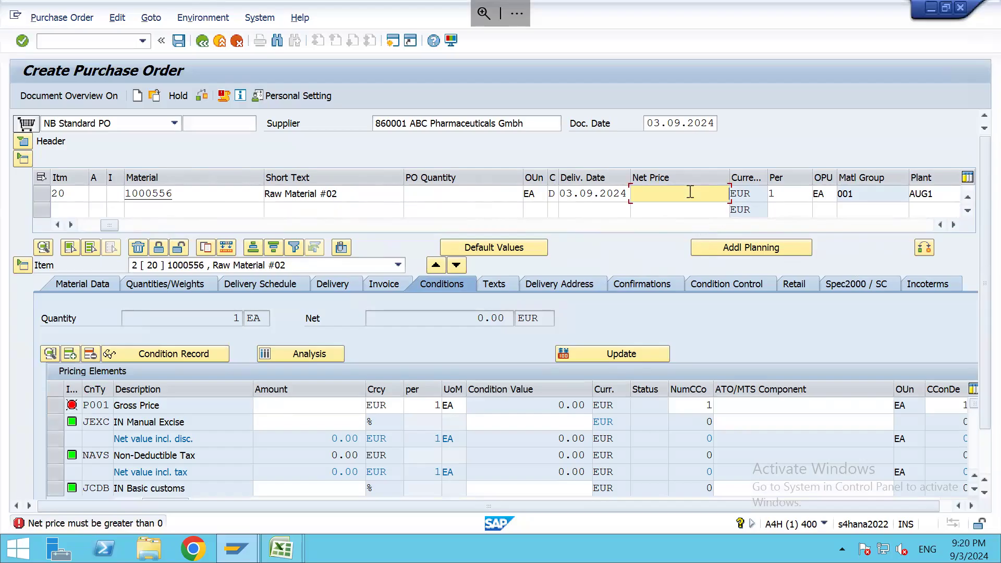
pyautogui.write('4')
pyautogui.press('Return')
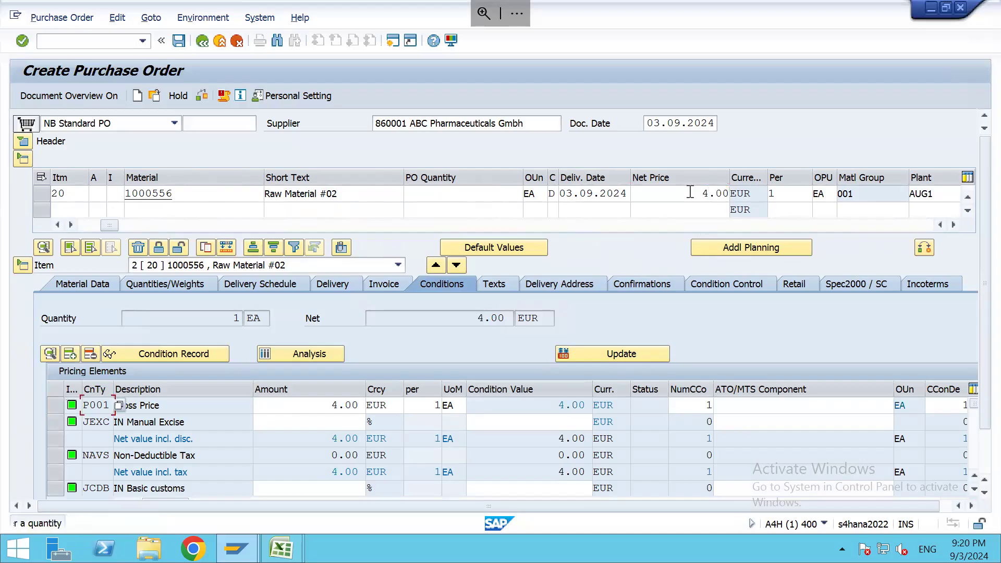
pyautogui.click(471, 196)
pyautogui.write('100')
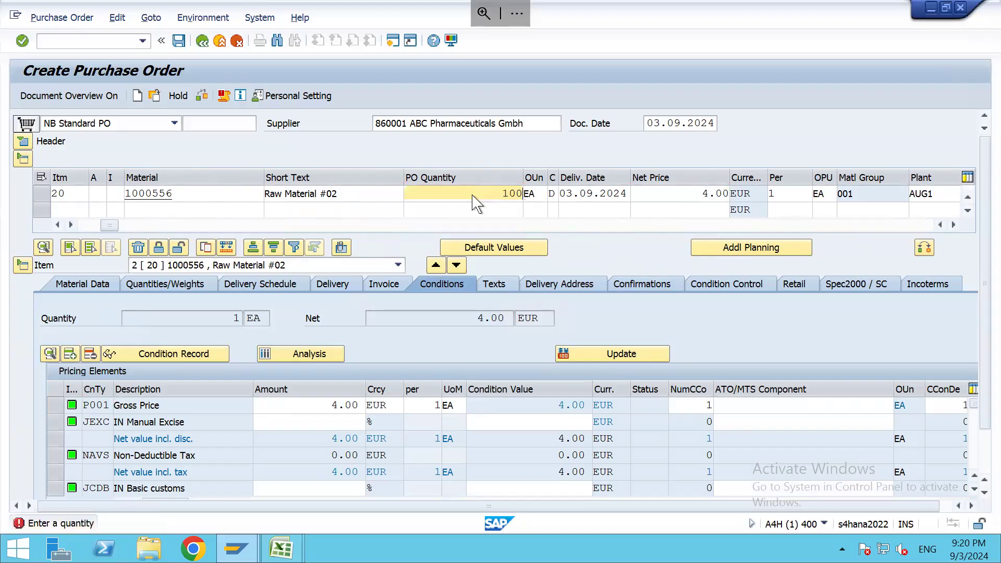
pyautogui.press('Return')
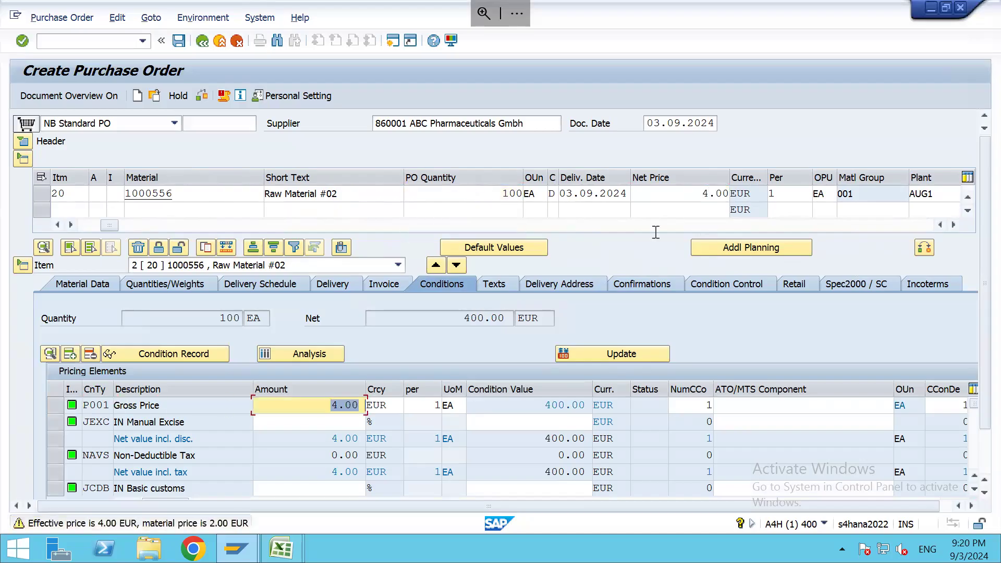
# Step: Set the storage location of the 1000556 item to ROD
pyautogui.click(954, 224)
pyautogui.click(955, 224)
pyautogui.click(954, 224)
pyautogui.click(955, 225)
pyautogui.click(687, 197)
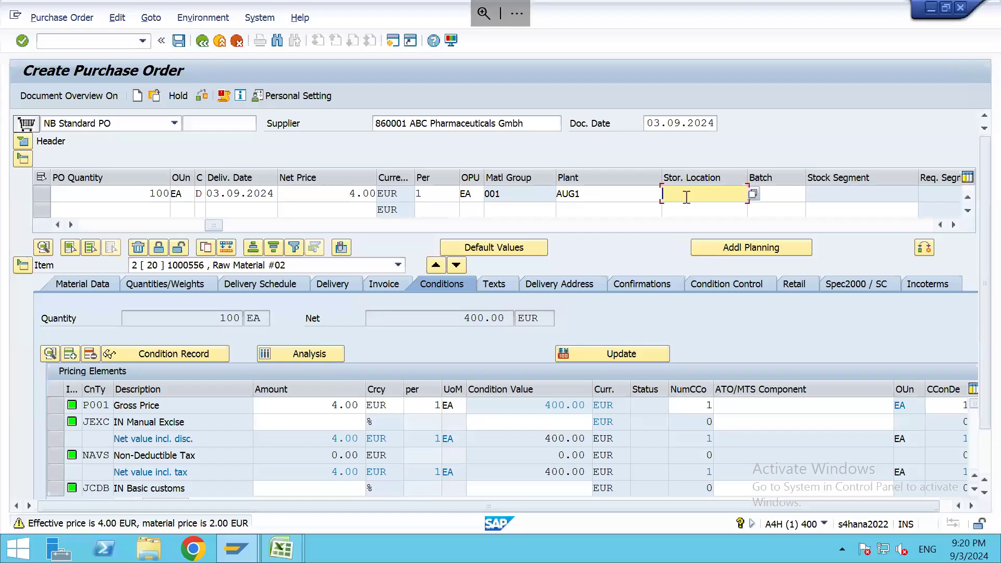
pyautogui.write('ROD')
pyautogui.press('Return')
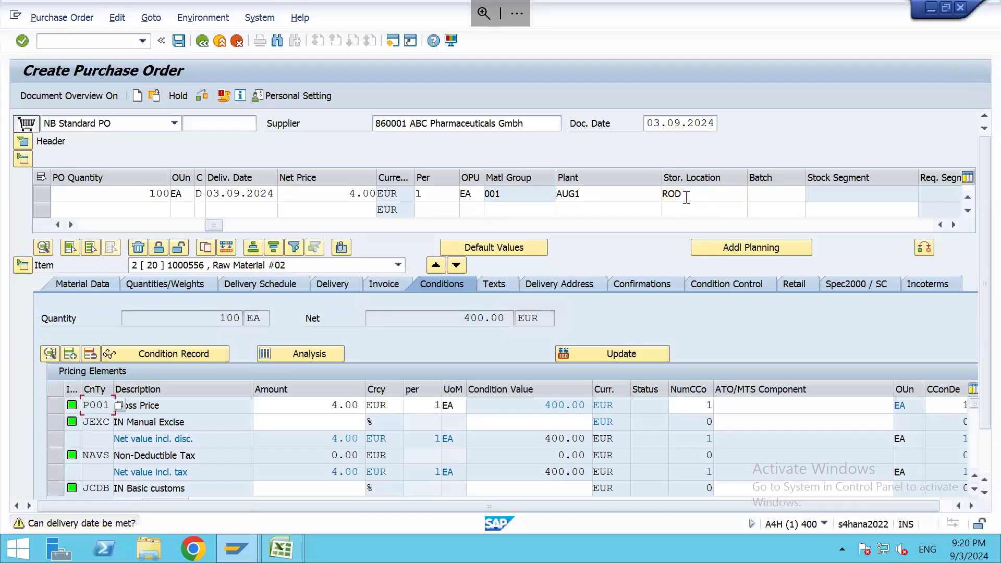
# Step: Set the confirmation control of the 1000556 item to 0004 Inbound Delivery in its item details
pyautogui.click(399, 265)
pyautogui.click(184, 292)
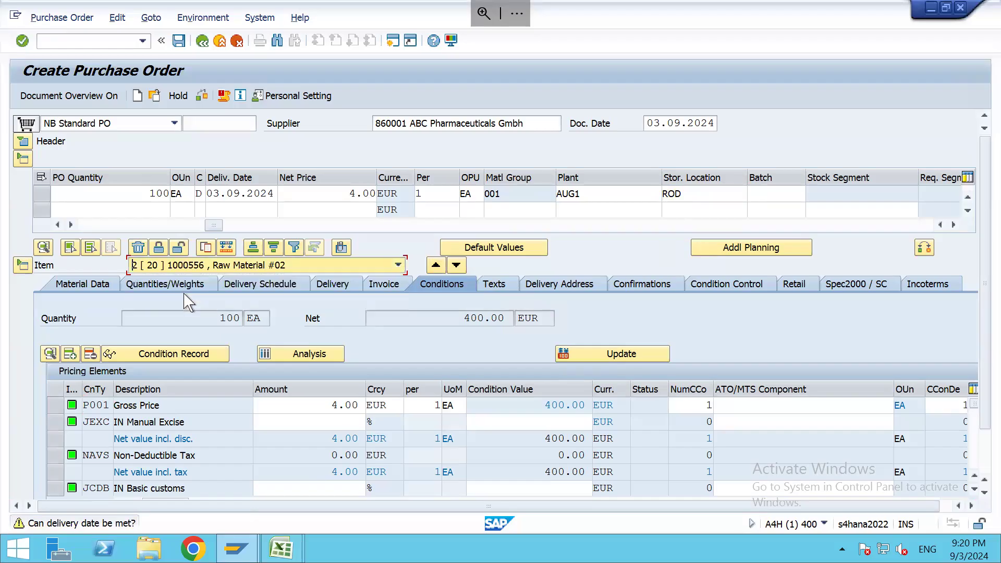
pyautogui.click(653, 286)
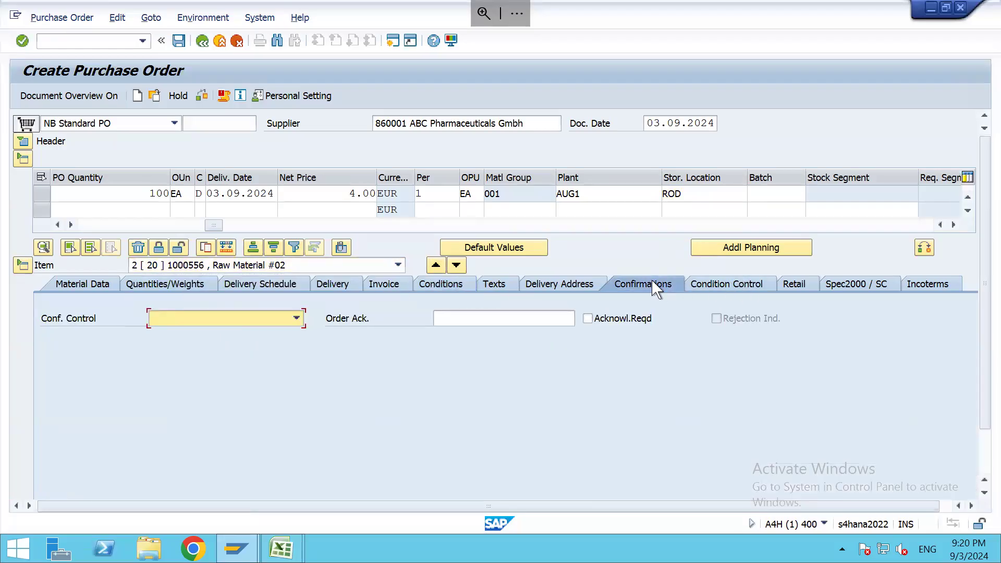
pyautogui.click(296, 318)
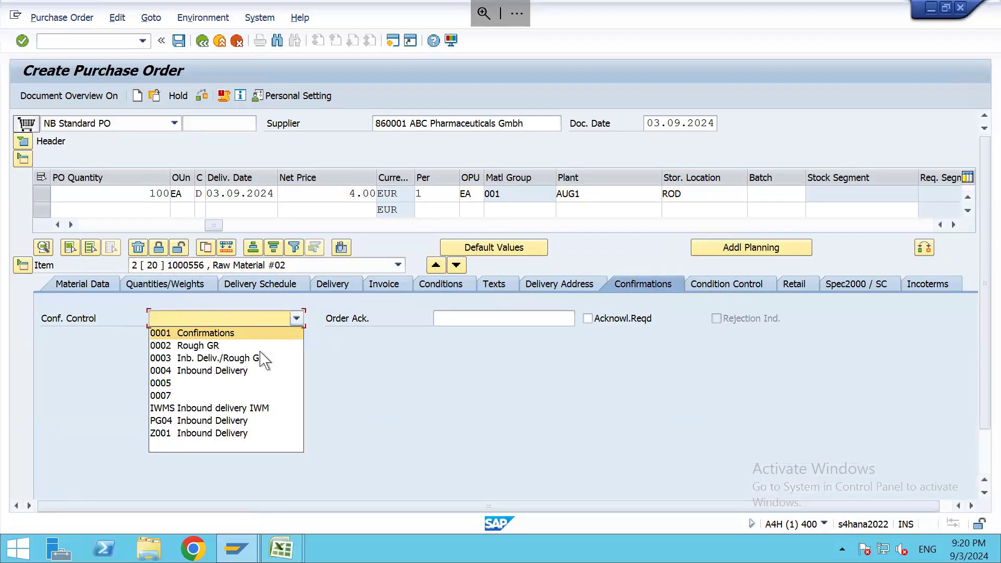
pyautogui.click(241, 374)
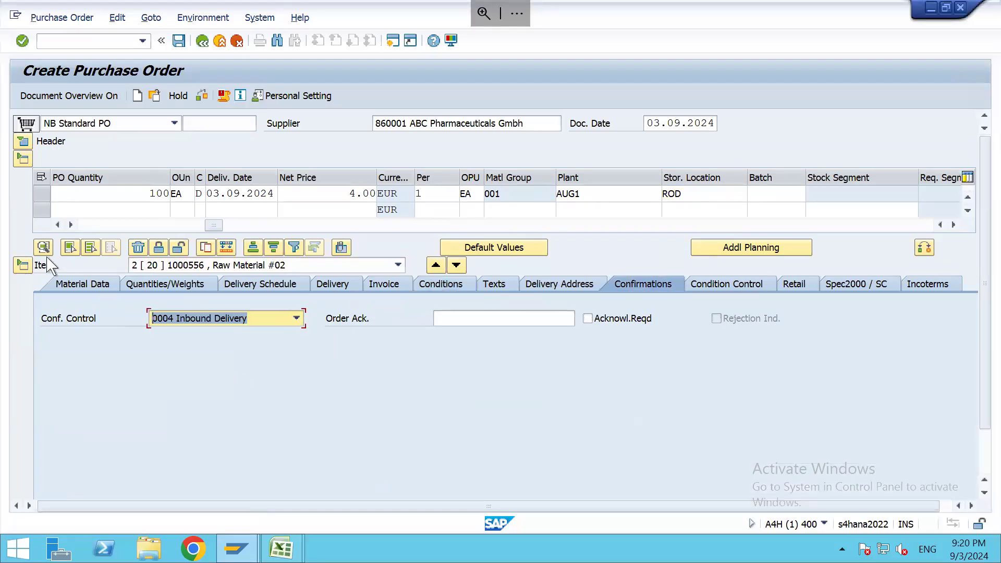
# Step: Review both raw material items in the item overview and save the purchase order
pyautogui.click(90, 231)
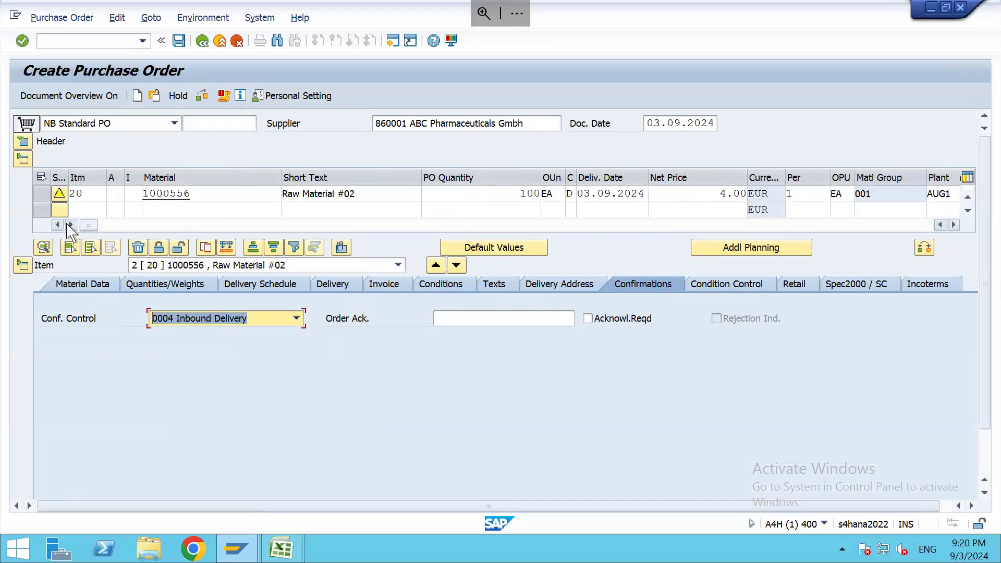
pyautogui.click(234, 195)
pyautogui.press('Up')
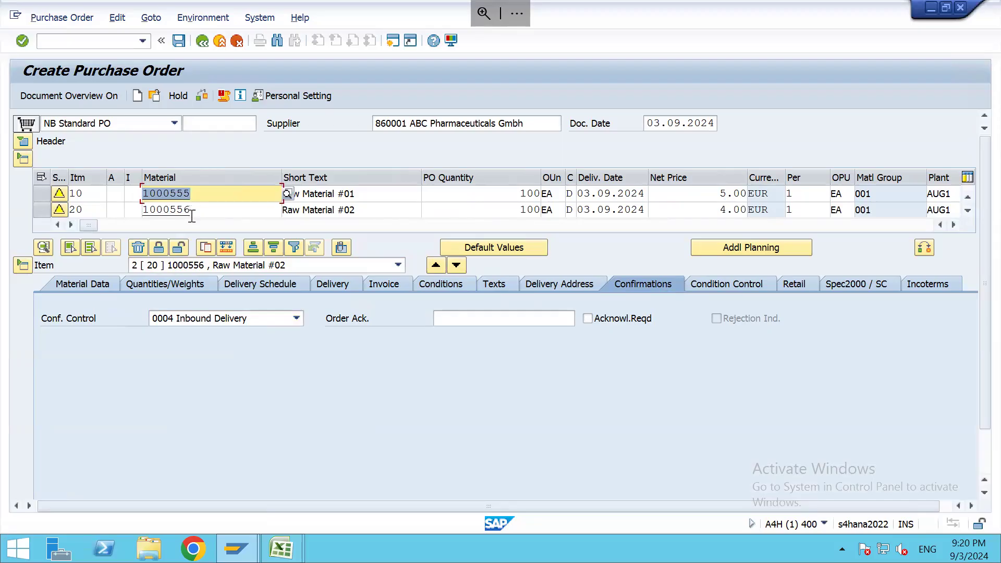
pyautogui.click(180, 42)
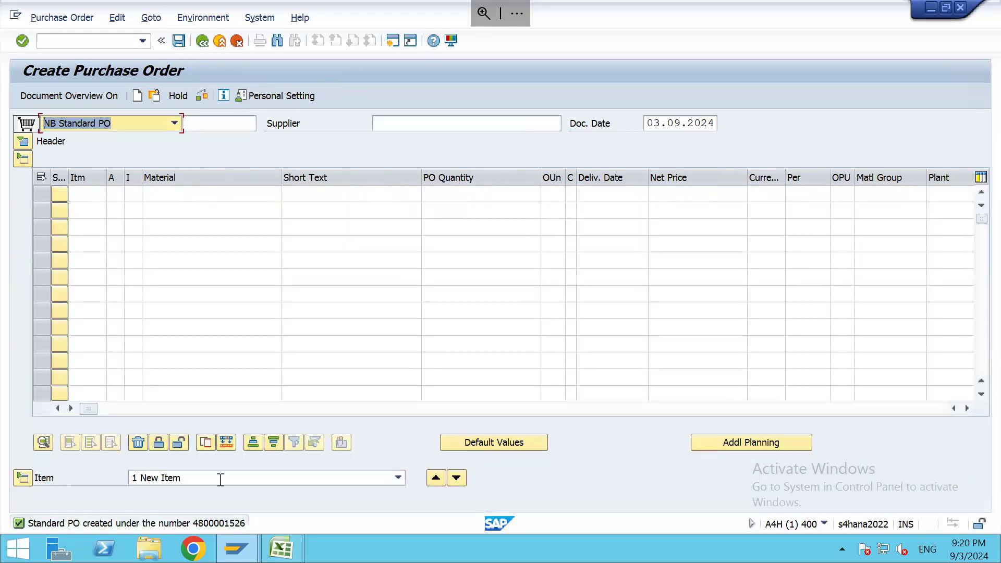
# Step: Open the details of the purchase order creation message and copy the purchase order number
pyautogui.doubleClick(217, 523)
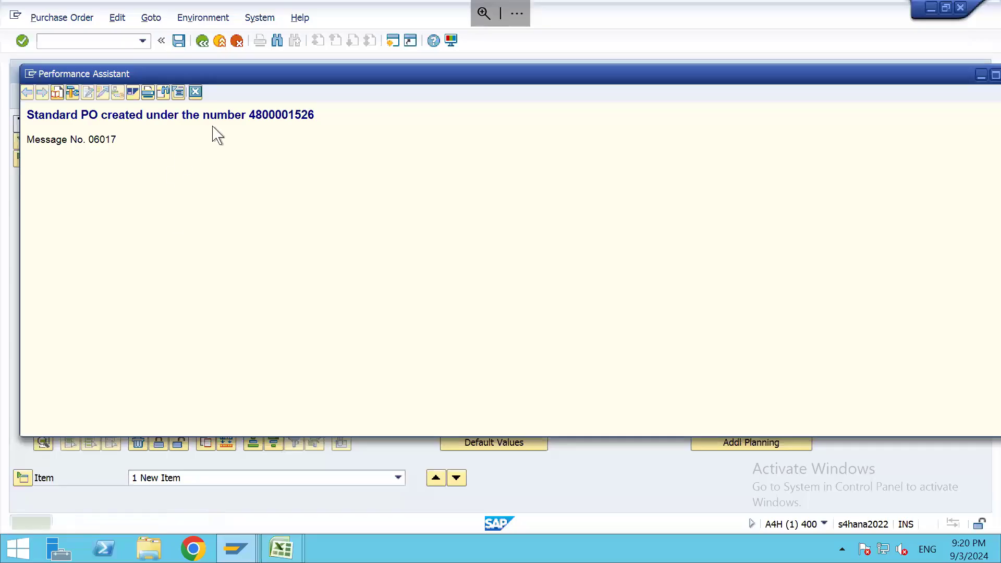
pyautogui.moveTo(250, 115); pyautogui.dragTo(319, 116)
pyautogui.hotkey('ctrl', 'c')
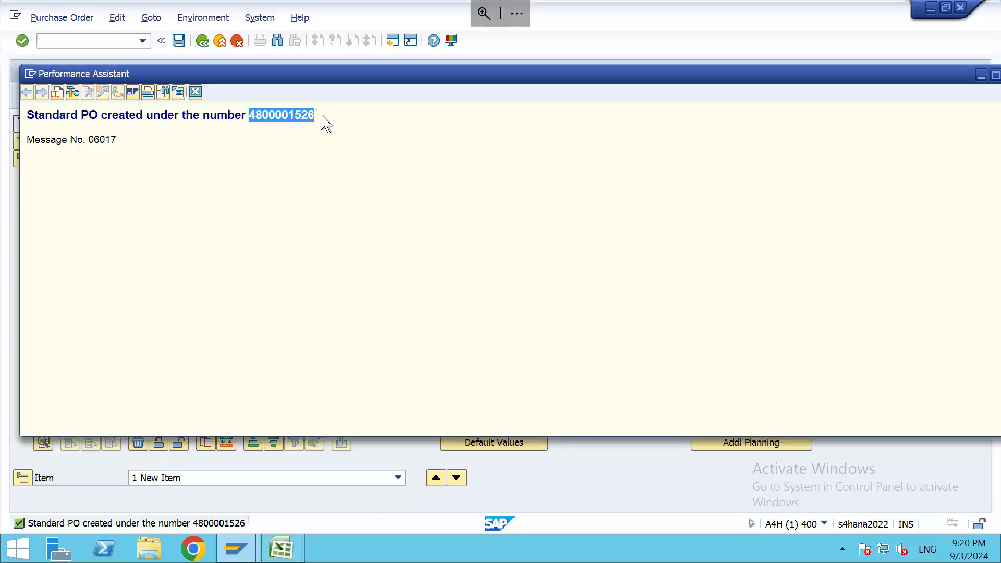
# Step: Switch to the Master Data list workbook and delete all the old contents of Sheet2
pyautogui.click(282, 549)
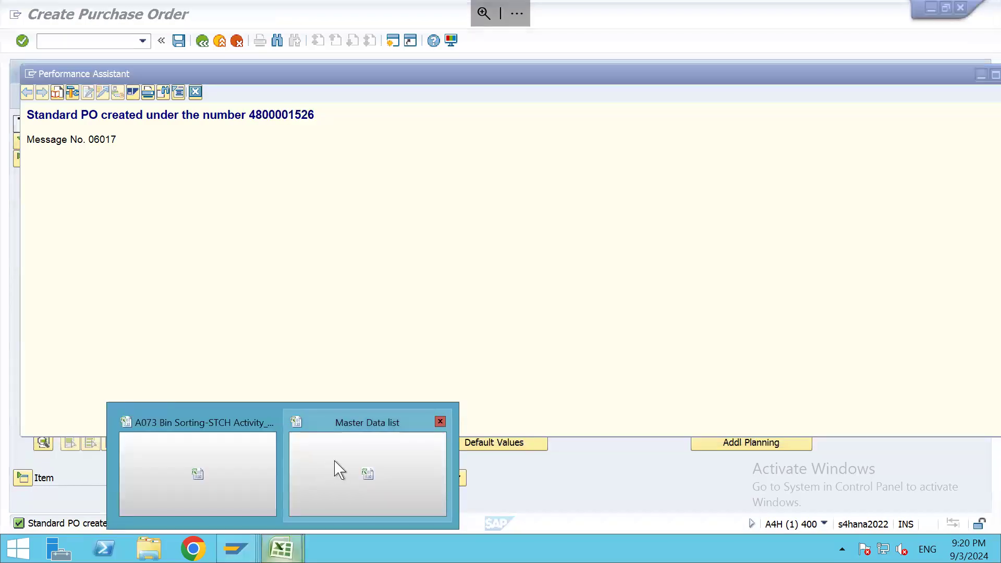
pyautogui.click(339, 471)
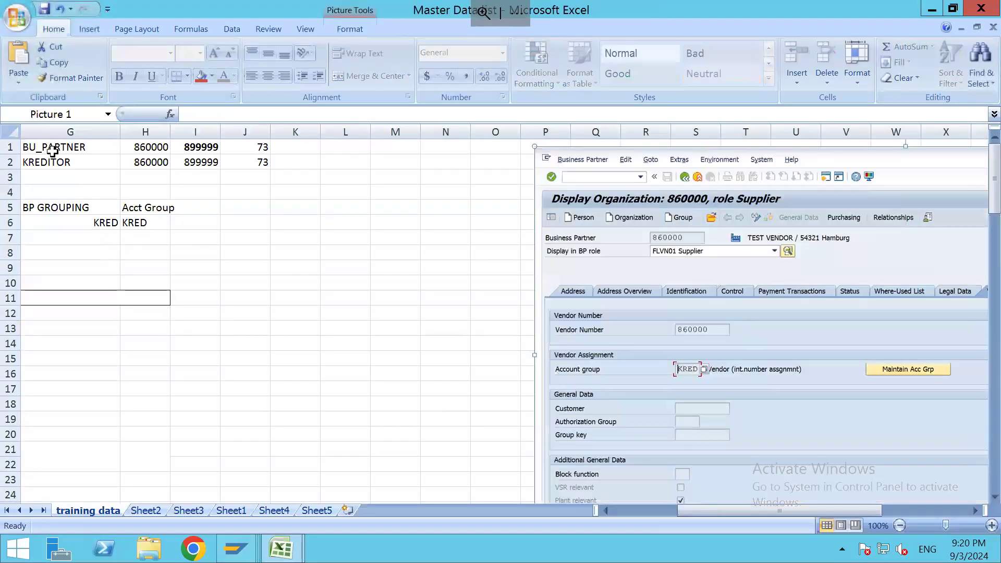
pyautogui.click(144, 512)
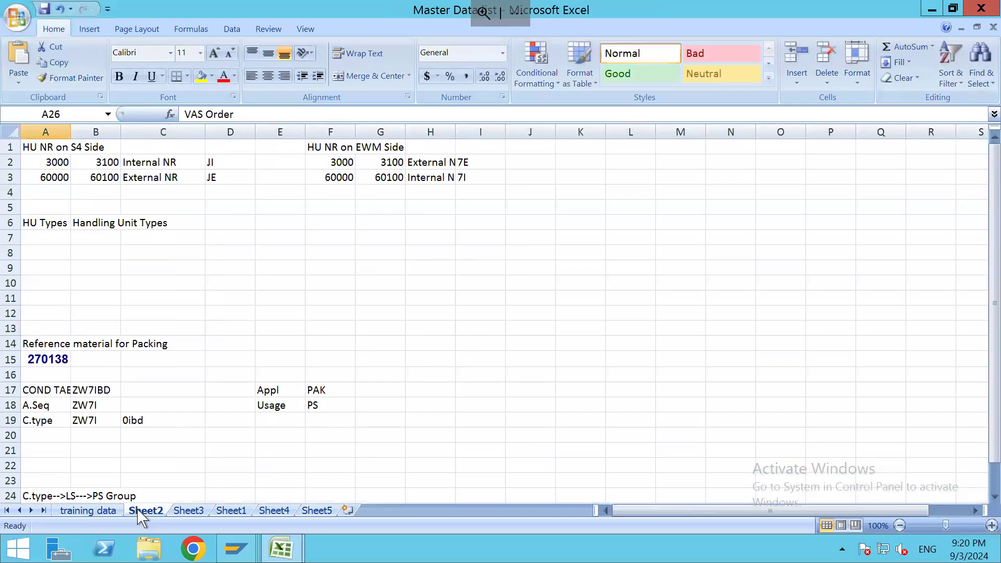
pyautogui.click(9, 131)
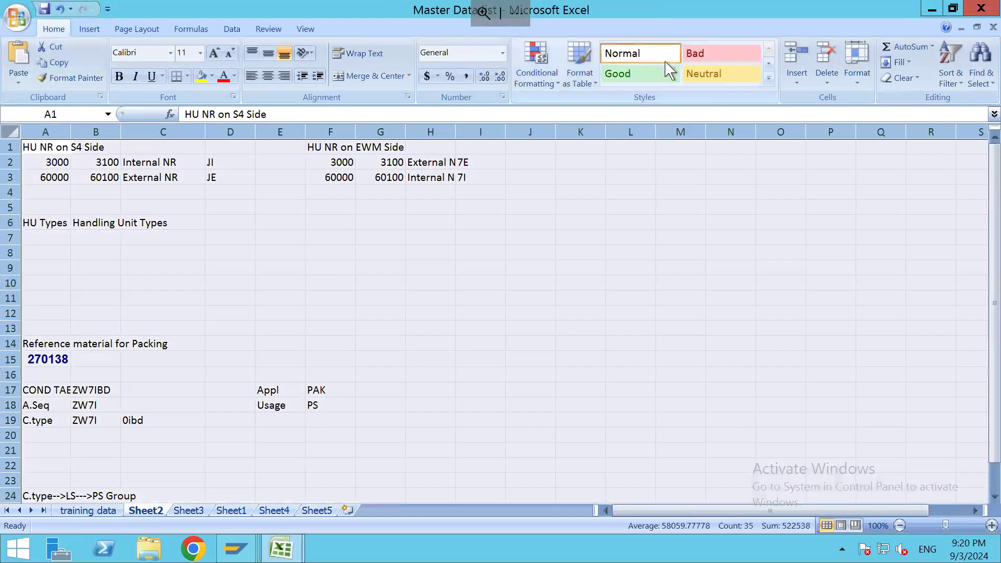
pyautogui.click(827, 57)
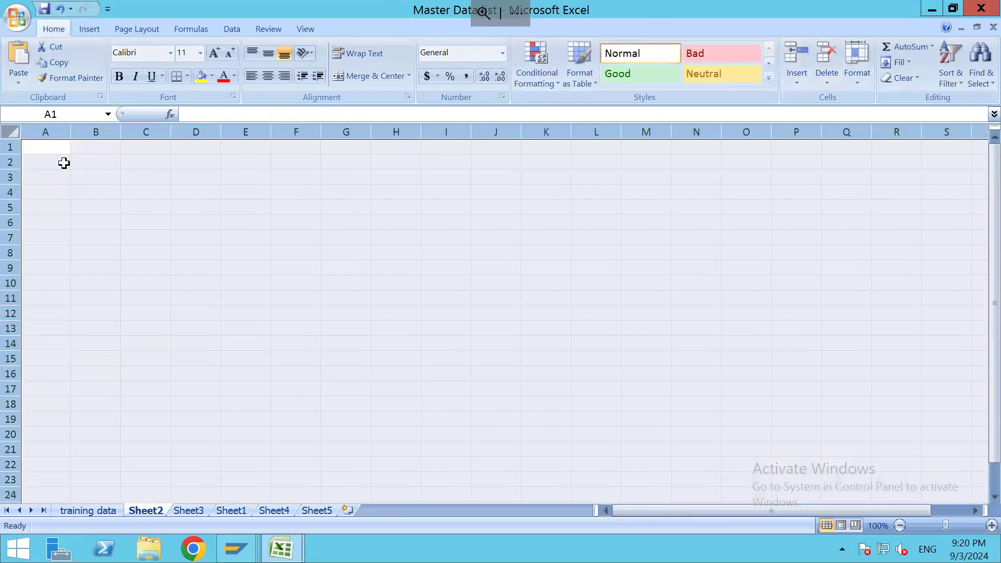
# Step: Enter the label Purchase Order in cell A1 and paste the copied purchase order number into B1
pyautogui.click(52, 148)
pyautogui.write('P')
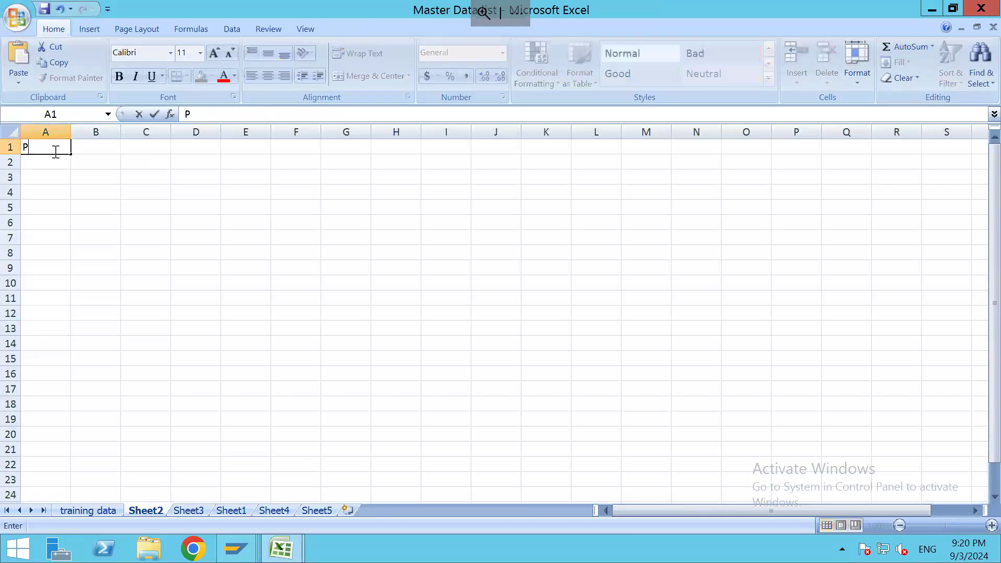
pyautogui.write('urchase Order')
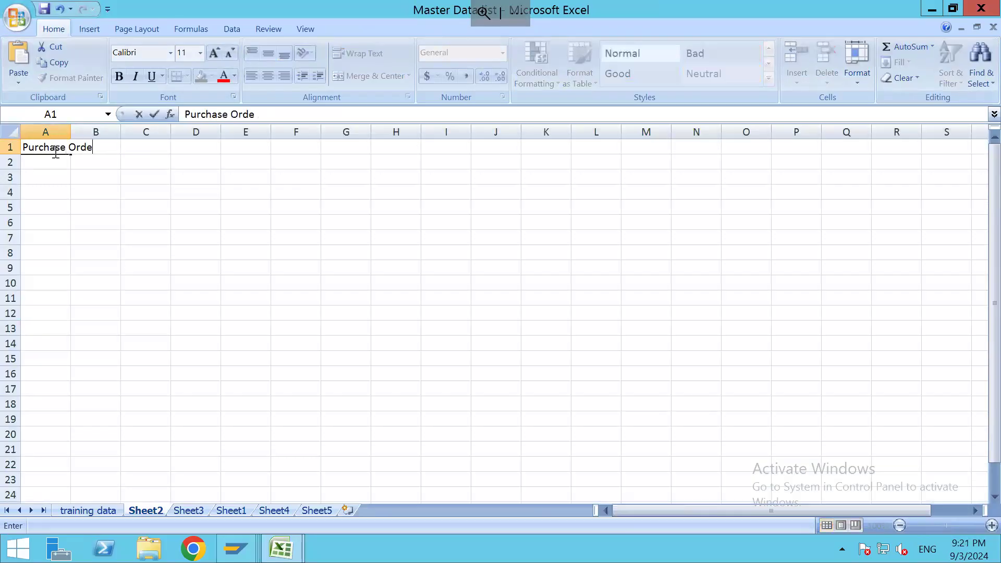
pyautogui.press('Tab')
pyautogui.press('Tab')
pyautogui.press('Left')
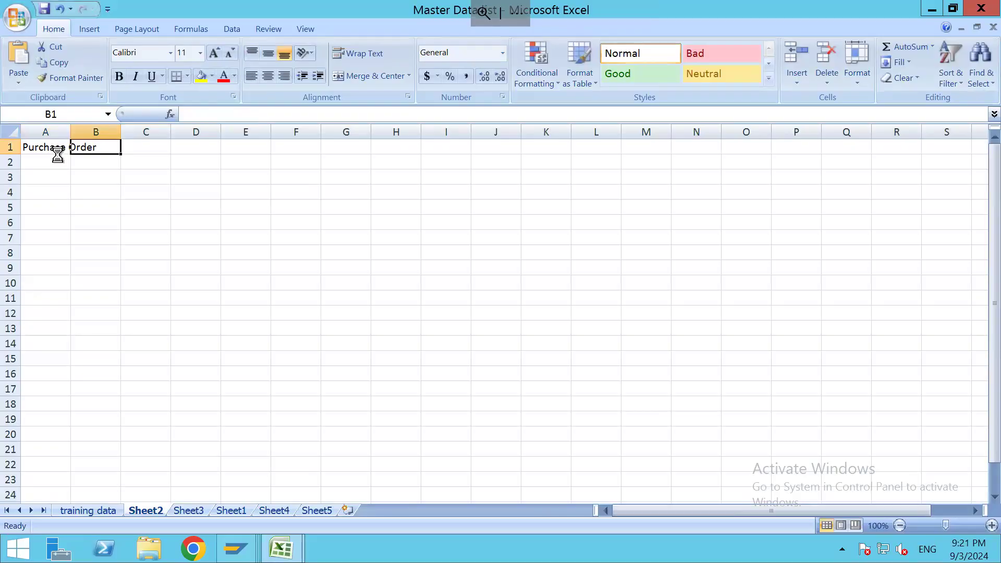
pyautogui.hotkey('ctrl', 'v')
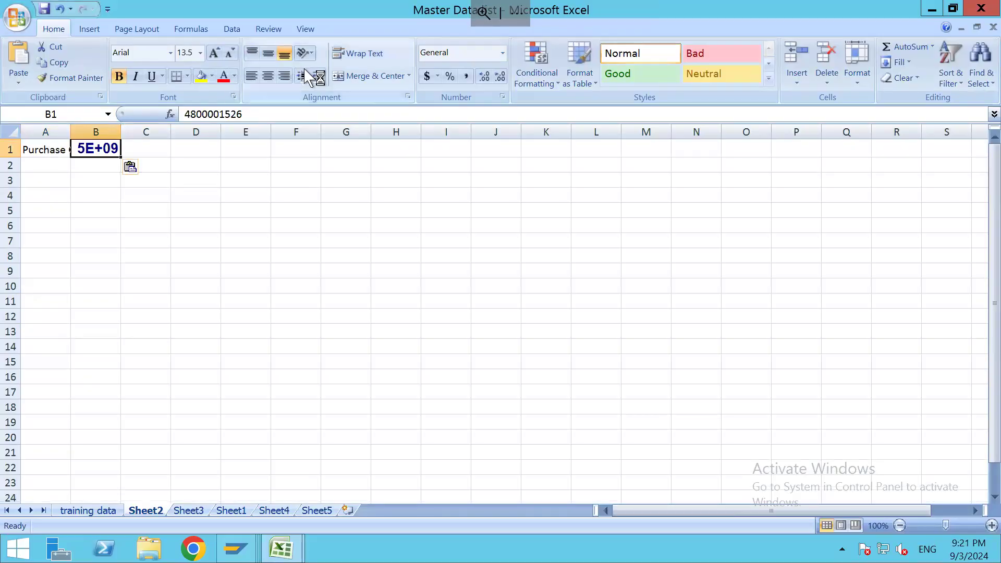
# Step: Format the number in B1 as non-bold 11-point text and fit column A's width to its label
pyautogui.click(230, 53)
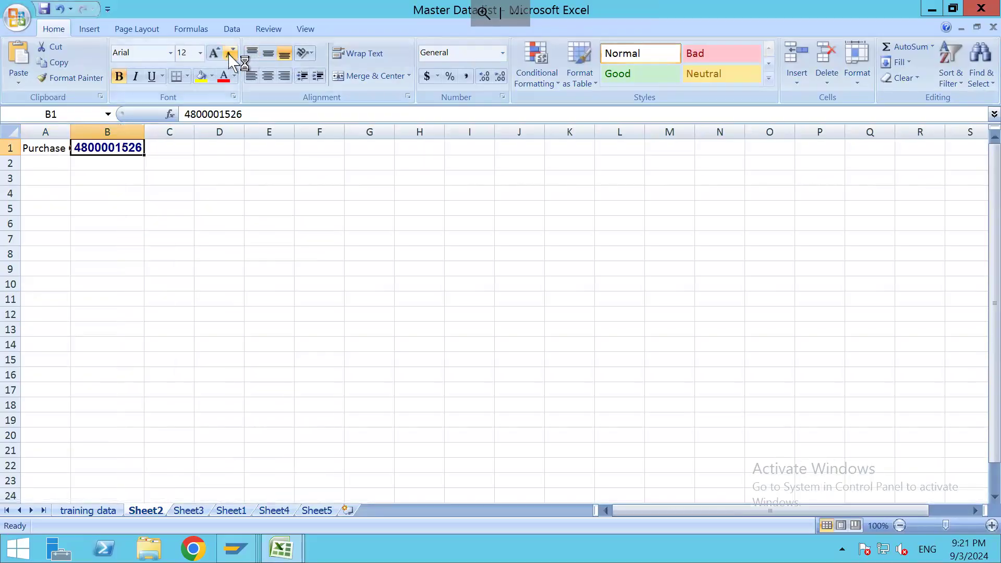
pyautogui.doubleClick(70, 133)
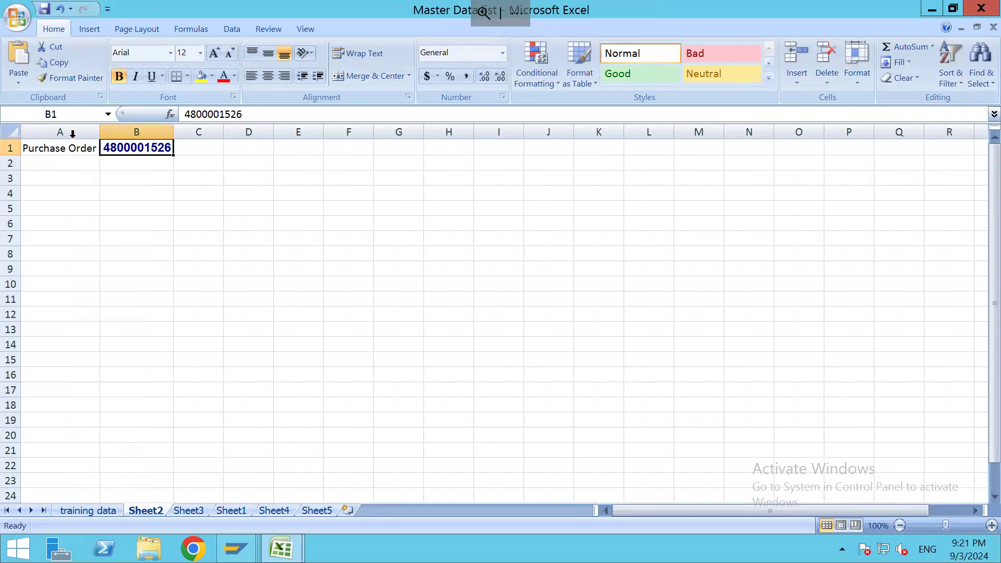
pyautogui.hotkey('ctrl', 'b')
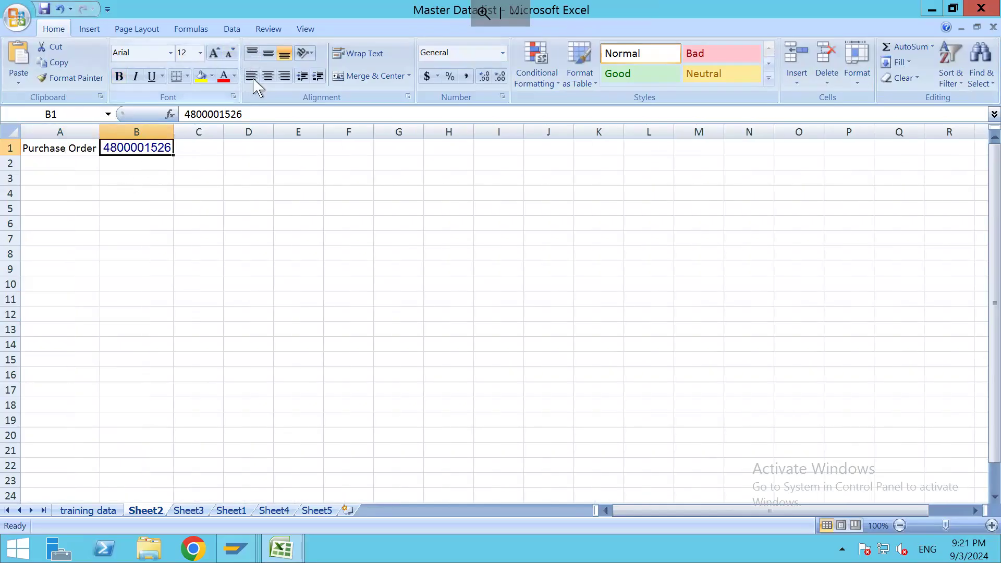
pyautogui.click(230, 53)
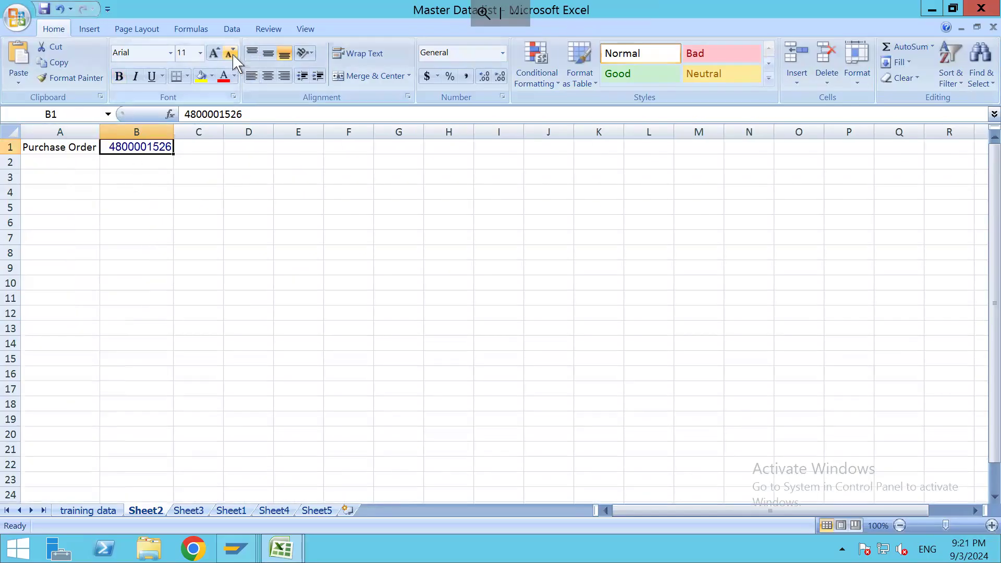
pyautogui.click(65, 152)
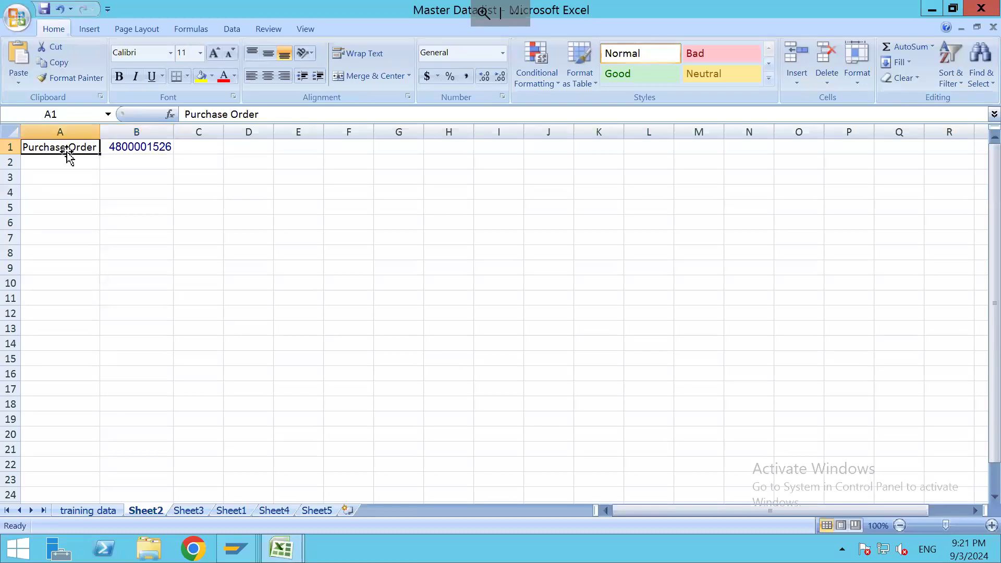
pyautogui.click(118, 150)
pyautogui.click(134, 206)
# Step: Return to SAP to close the message details, and switch to the SAP EWM Class Notes workbook's Baseline Setup Summary sheet
pyautogui.hotkey('alt', 'Tab')
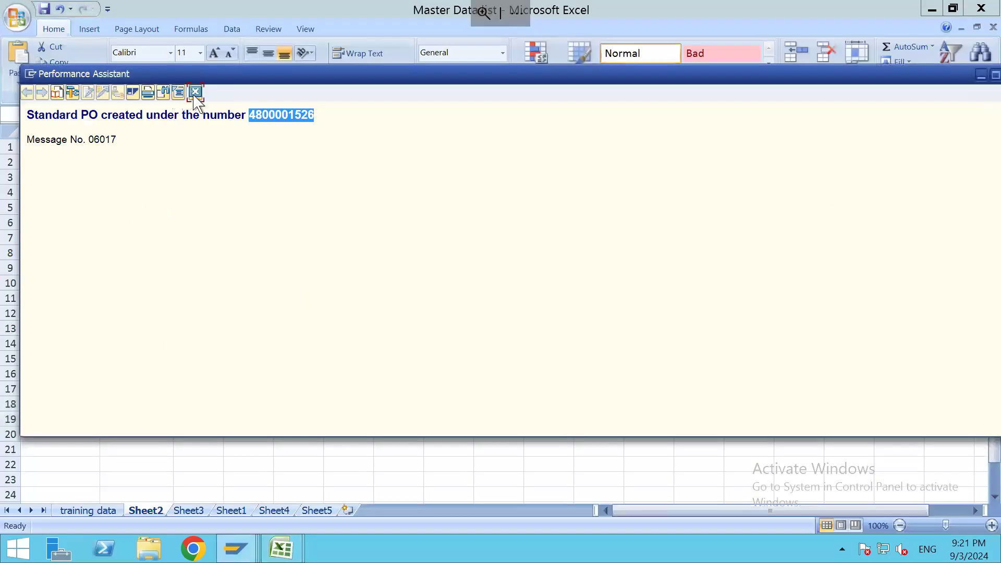
pyautogui.click(195, 92)
pyautogui.hotkey('alt', 'Tab')
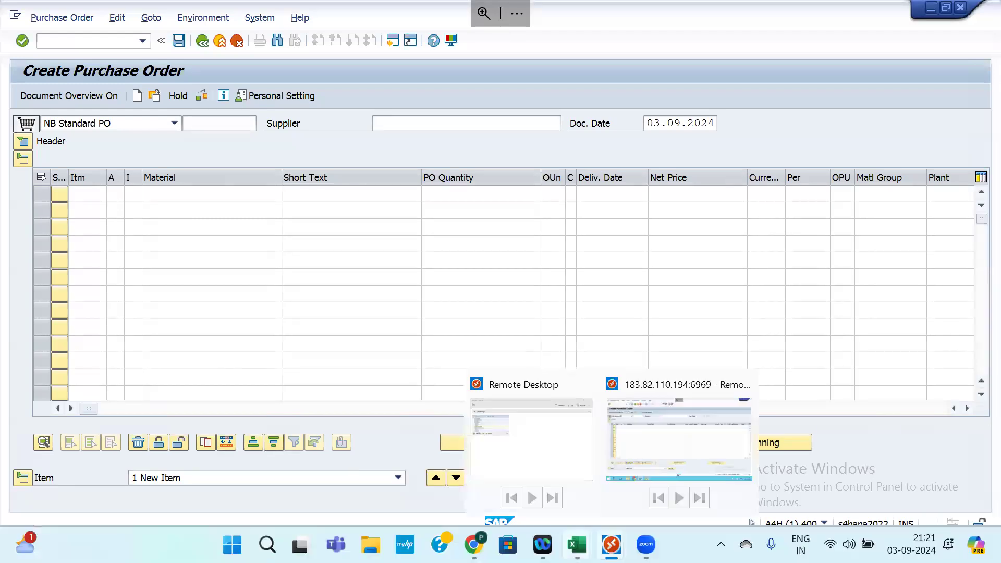
pyautogui.moveTo(576, 544)
pyautogui.click(540, 414)
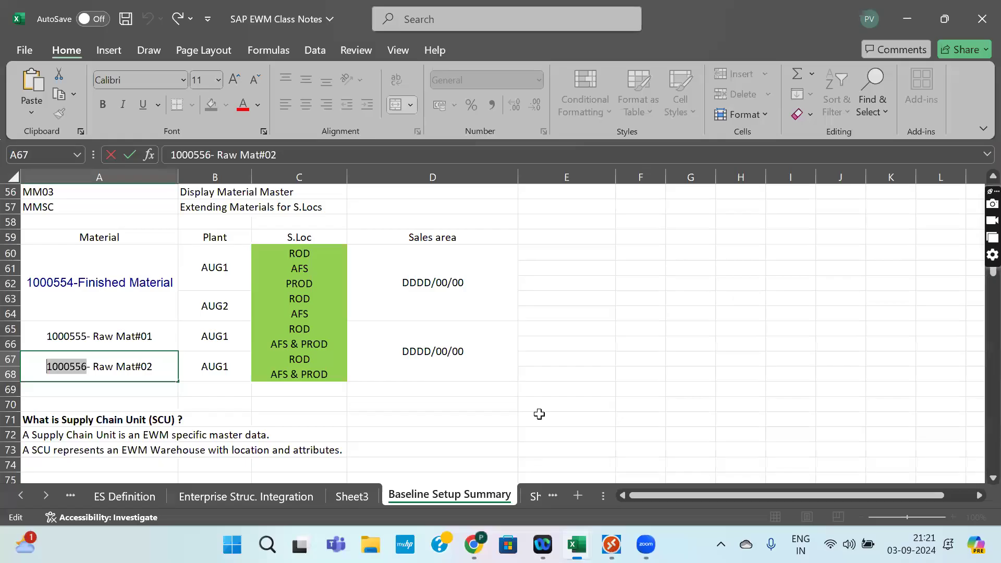
pyautogui.click(577, 345)
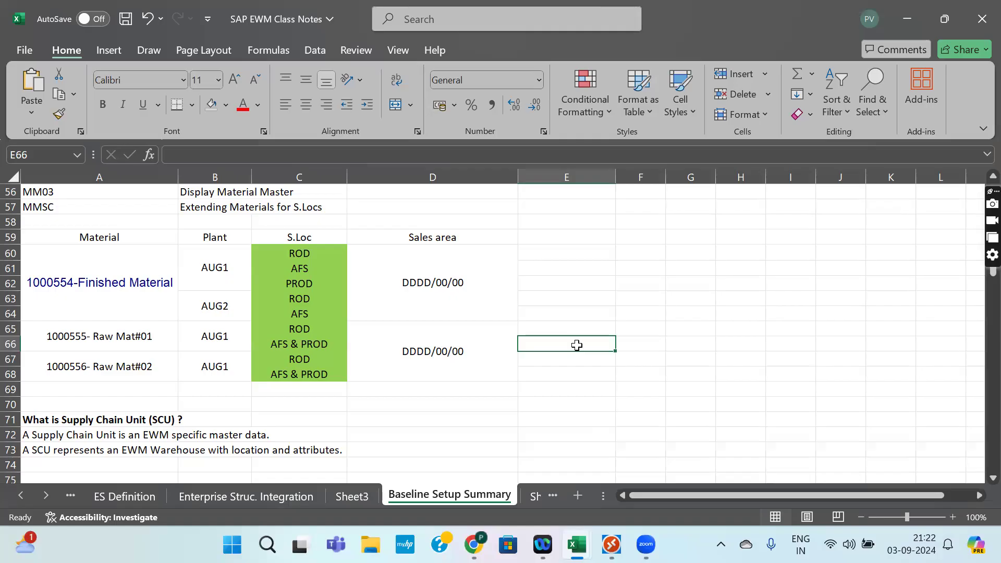
pyautogui.moveTo(571, 518)
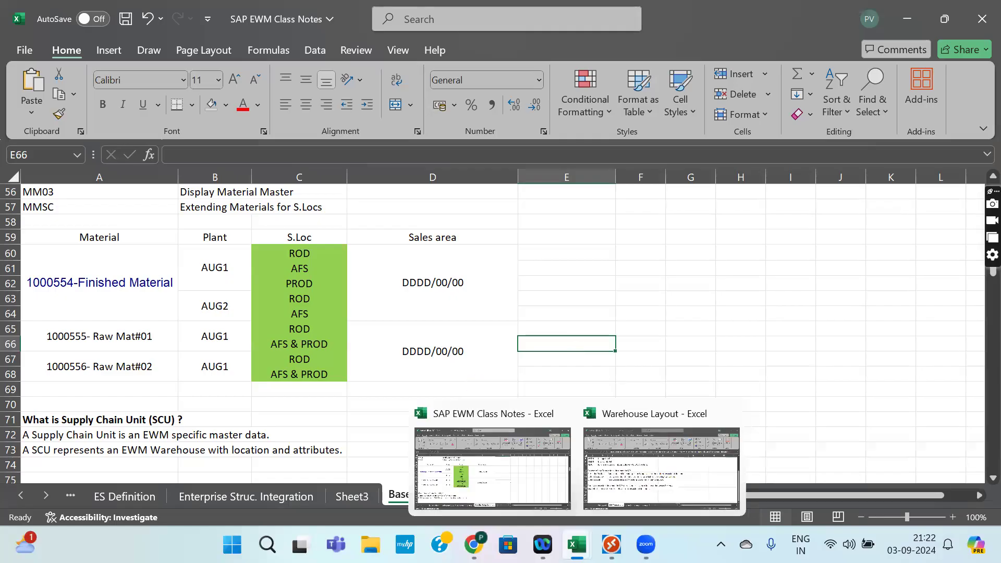
# Step: Switch to the SAP remote session and list My purchase orders in a widened document overview
pyautogui.moveTo(611, 544)
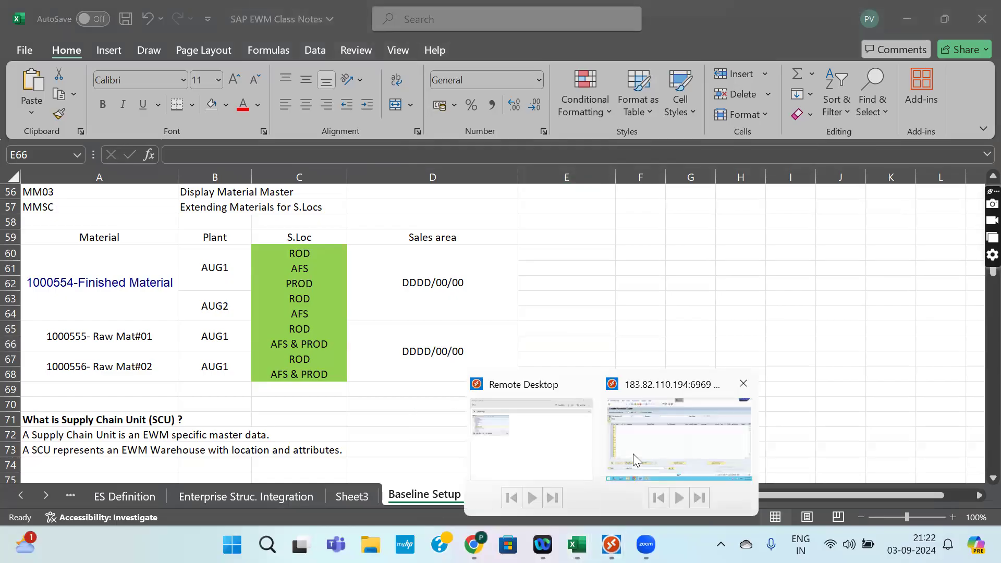
pyautogui.click(633, 454)
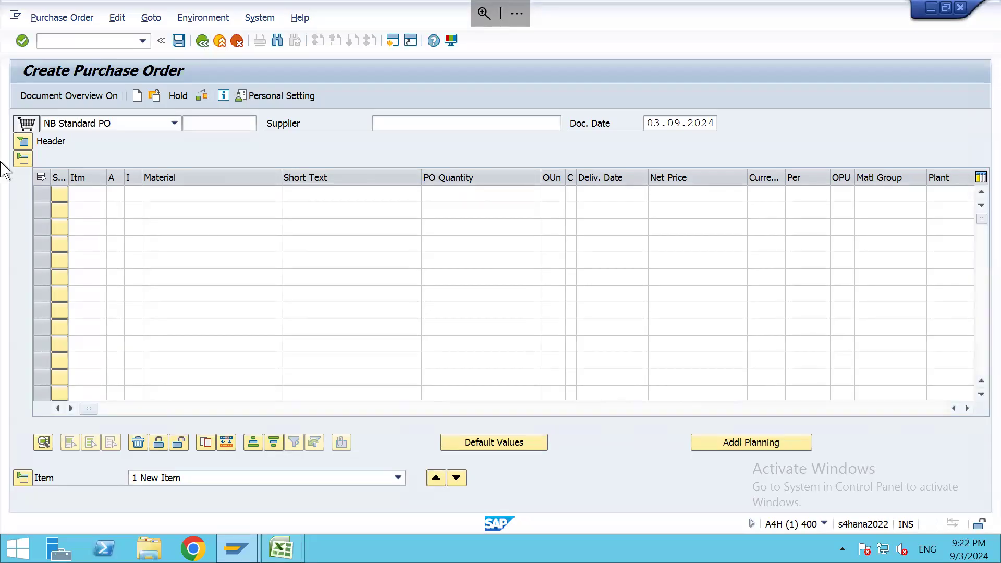
pyautogui.click(47, 99)
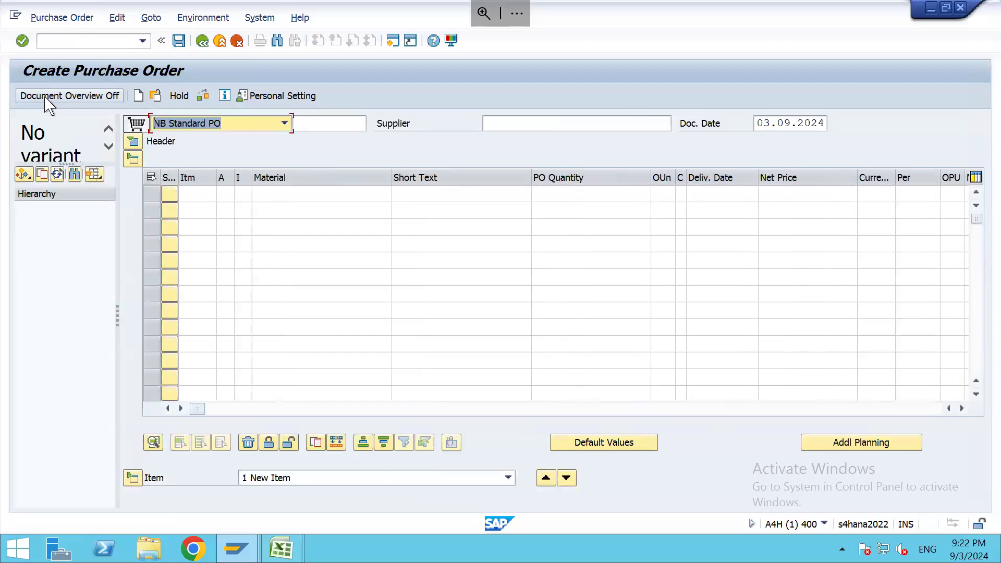
pyautogui.click(30, 179)
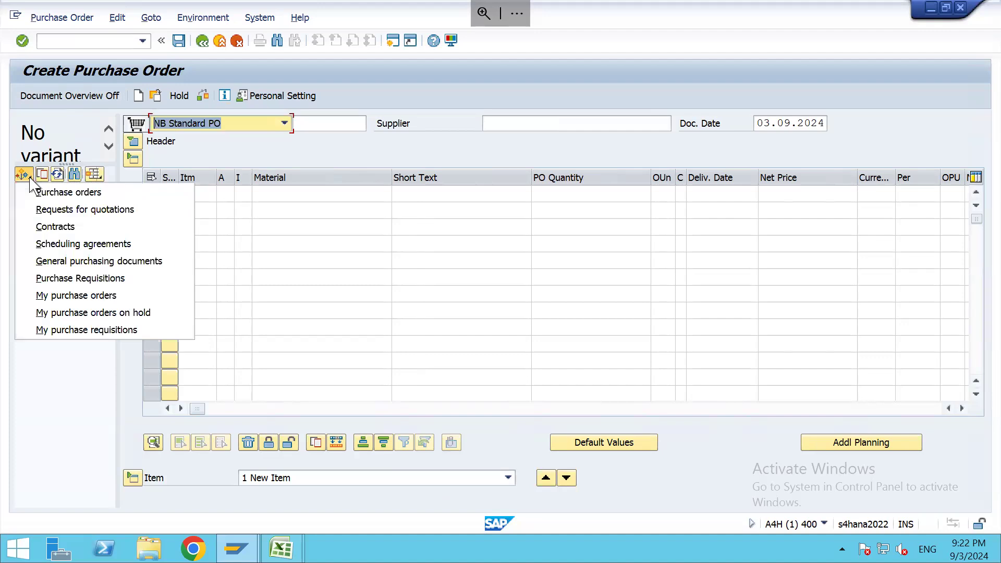
pyautogui.click(50, 298)
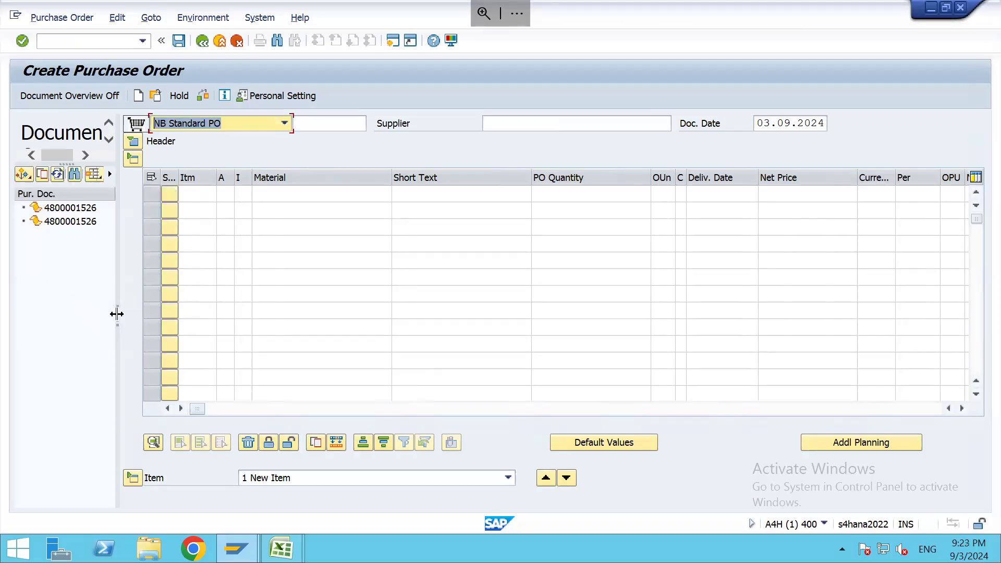
pyautogui.moveTo(117, 314); pyautogui.dragTo(209, 321)
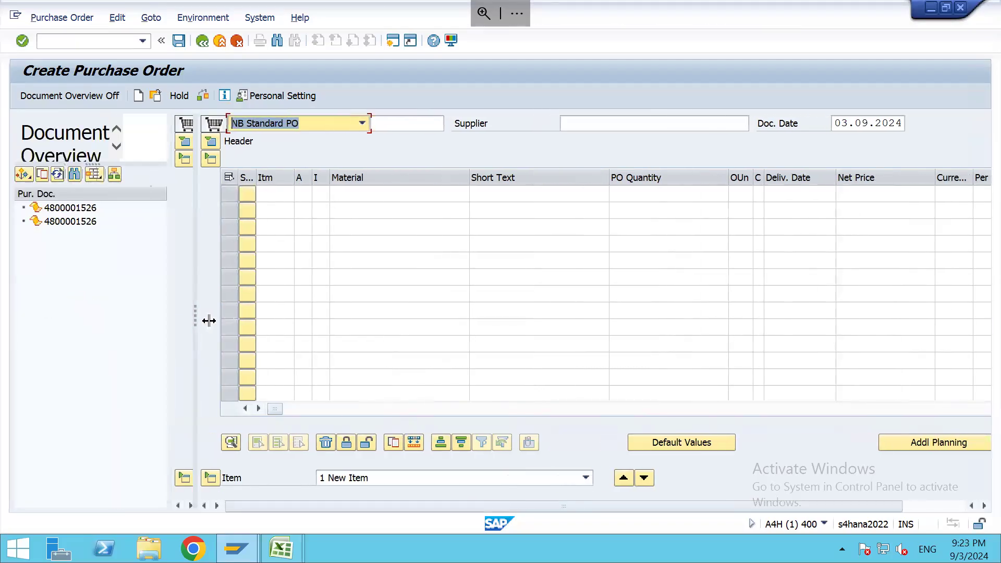
# Step: Compare the purchase order entries in the document overview with the number recorded in the Master Data list workbook
pyautogui.click(78, 212)
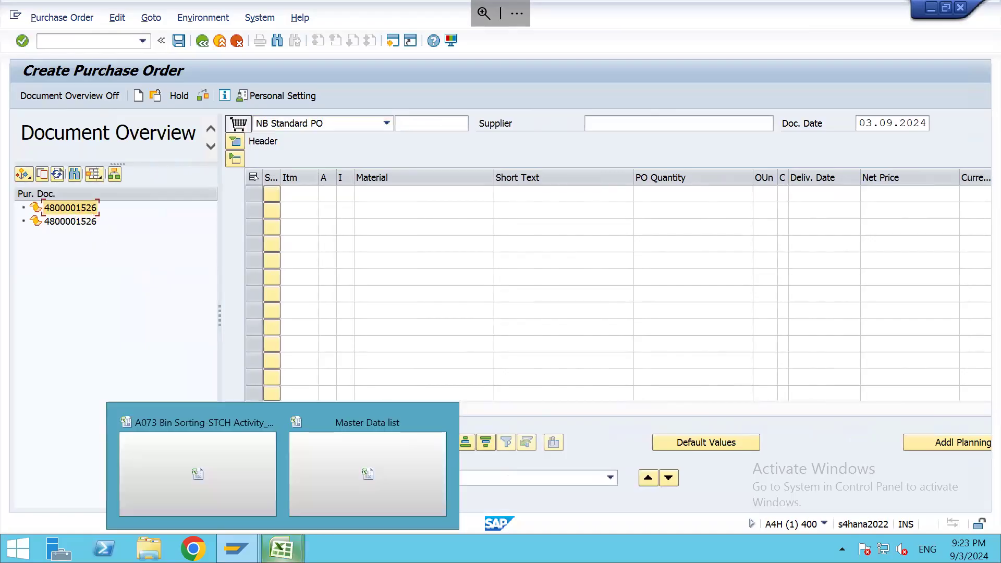
pyautogui.click(335, 476)
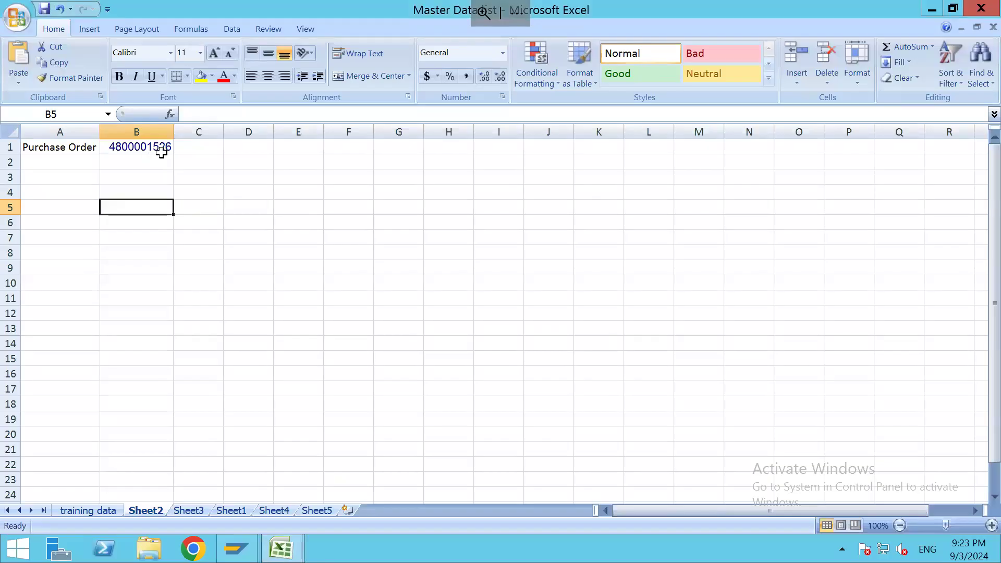
pyautogui.hotkey('alt', 'Tab')
pyautogui.click(73, 222)
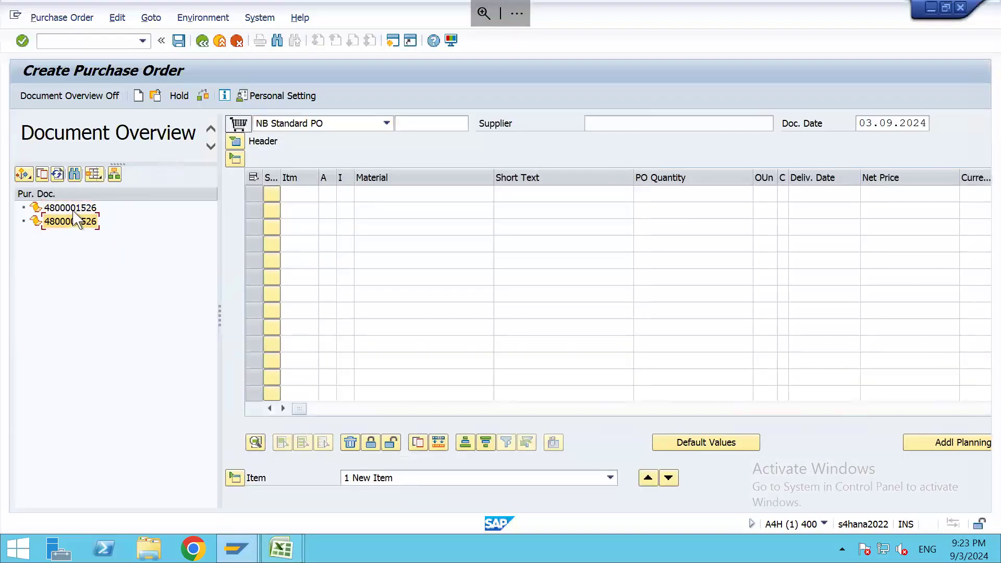
pyautogui.click(73, 210)
pyautogui.click(77, 223)
pyautogui.click(78, 208)
pyautogui.click(76, 222)
pyautogui.click(77, 209)
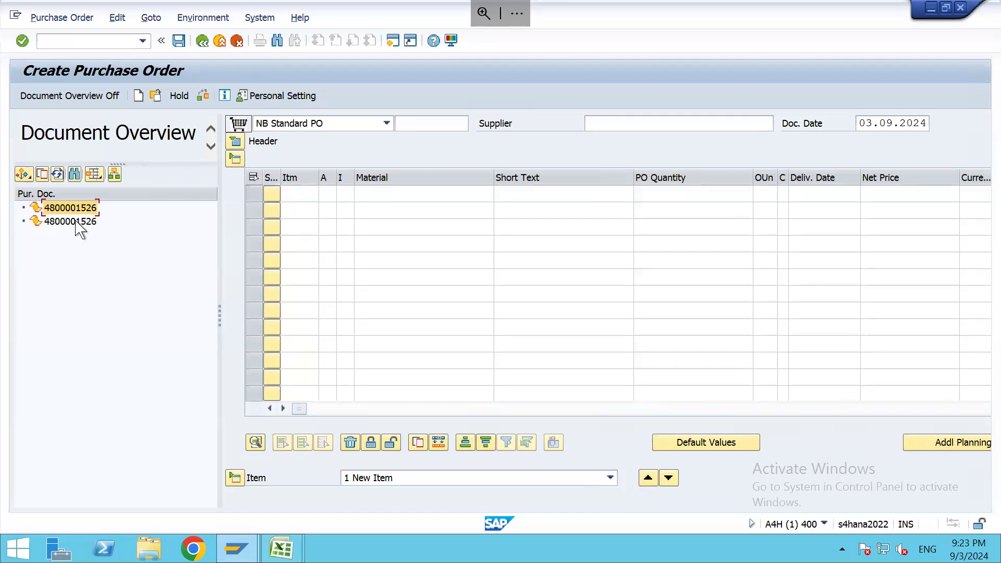
# Step: Open the first purchase order in the document overview and hide the overview pane
pyautogui.doubleClick(78, 210)
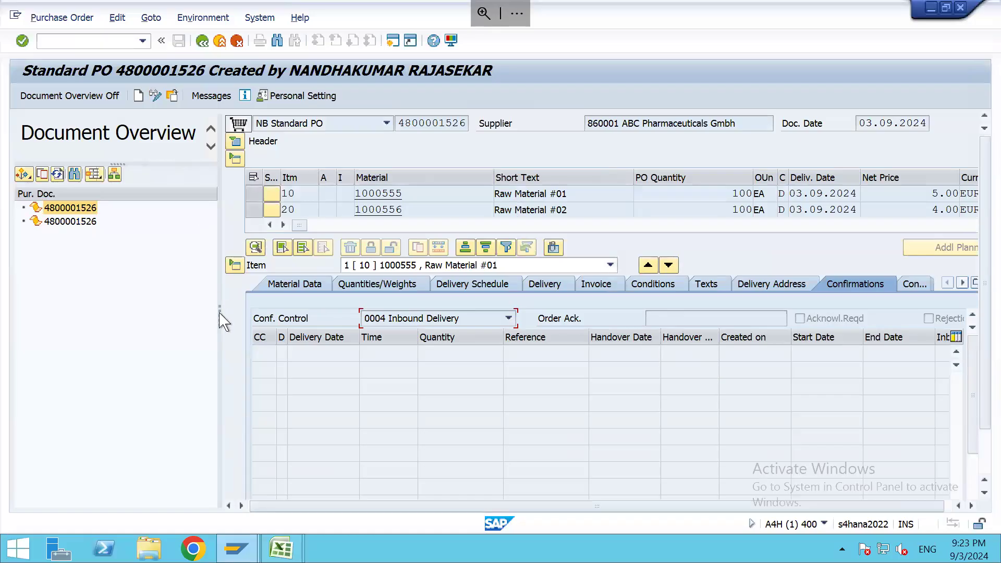
pyautogui.moveTo(219, 313); pyautogui.dragTo(104, 312)
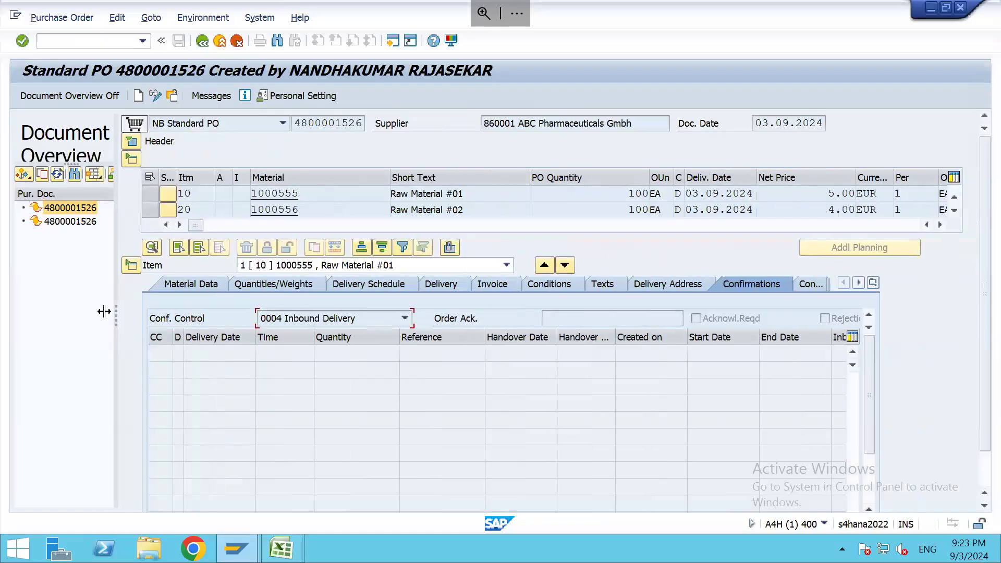
pyautogui.click(72, 98)
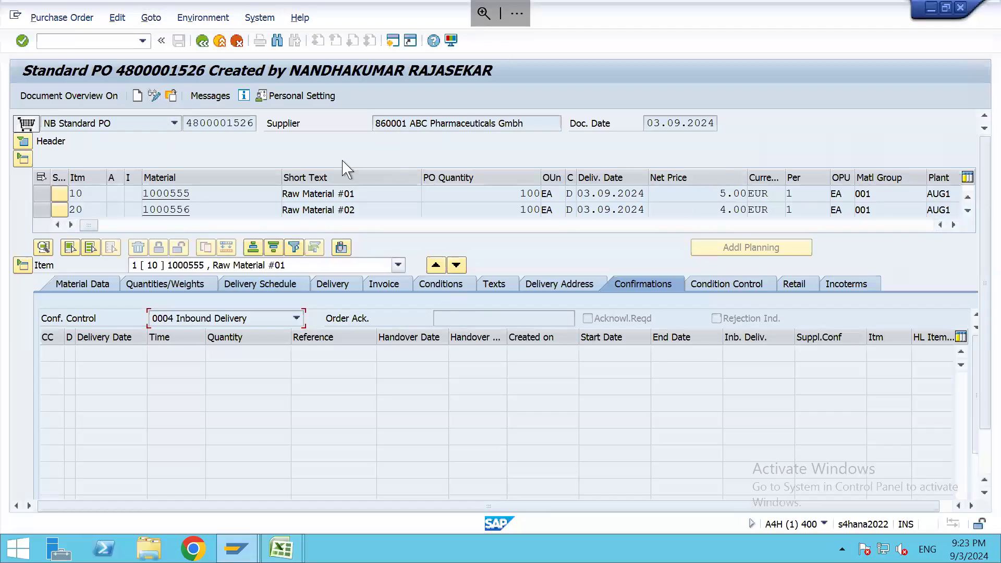
# Step: Review the purchase order's supplier, item quantities and materials, and expand its header to show the organizational data
pyautogui.click(530, 124)
pyautogui.click(483, 197)
pyautogui.click(479, 213)
pyautogui.click(386, 209)
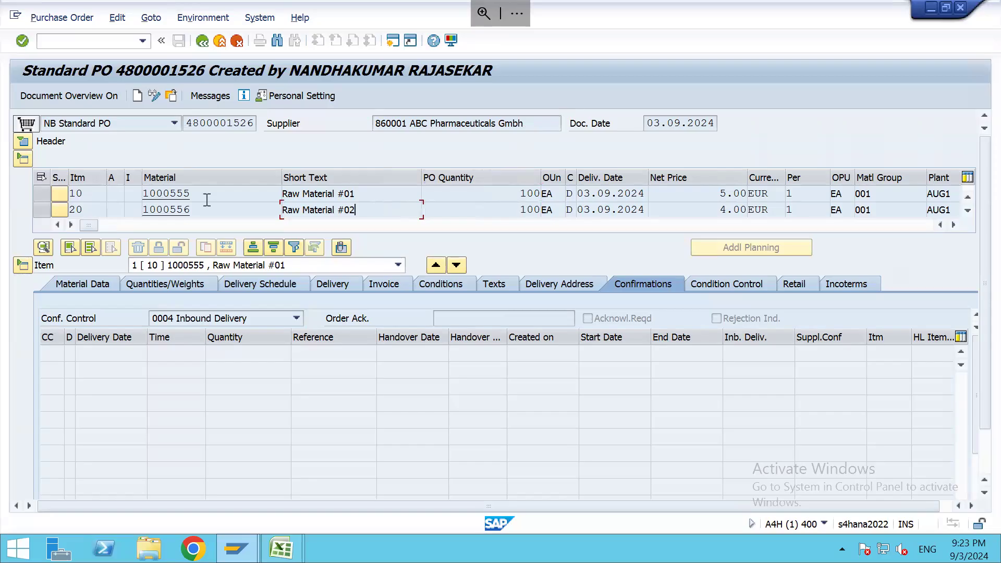
pyautogui.click(155, 96)
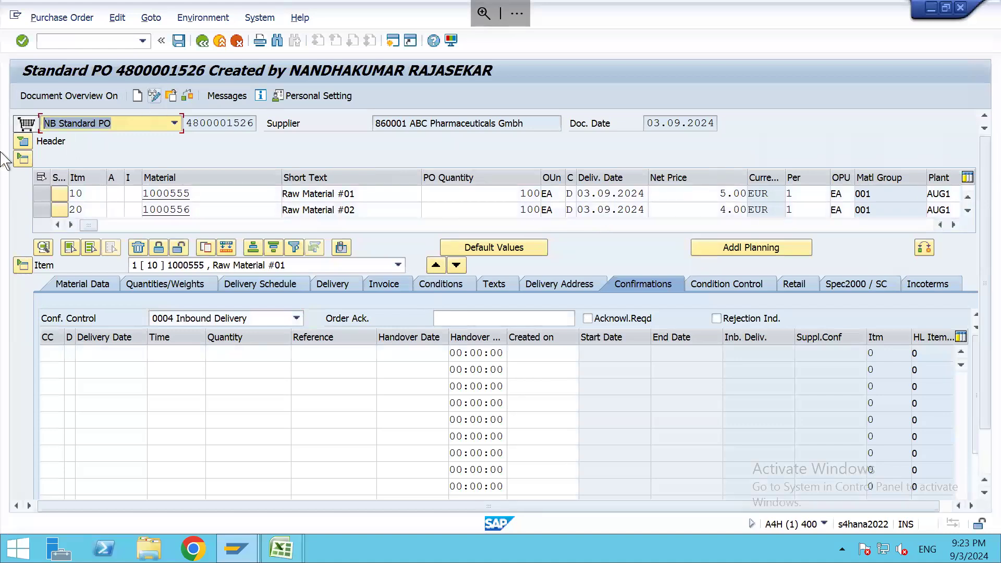
pyautogui.click(22, 142)
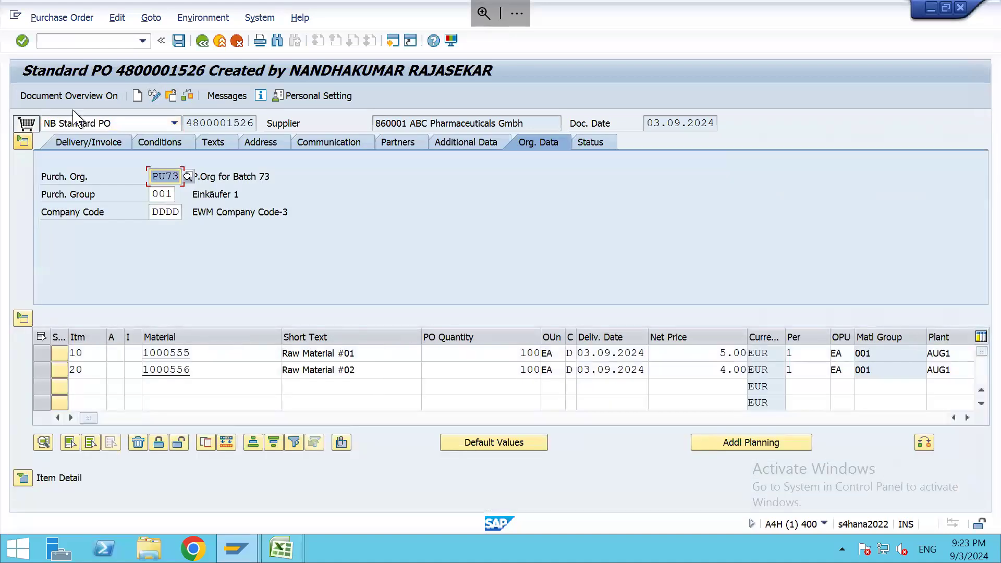
pyautogui.click(154, 95)
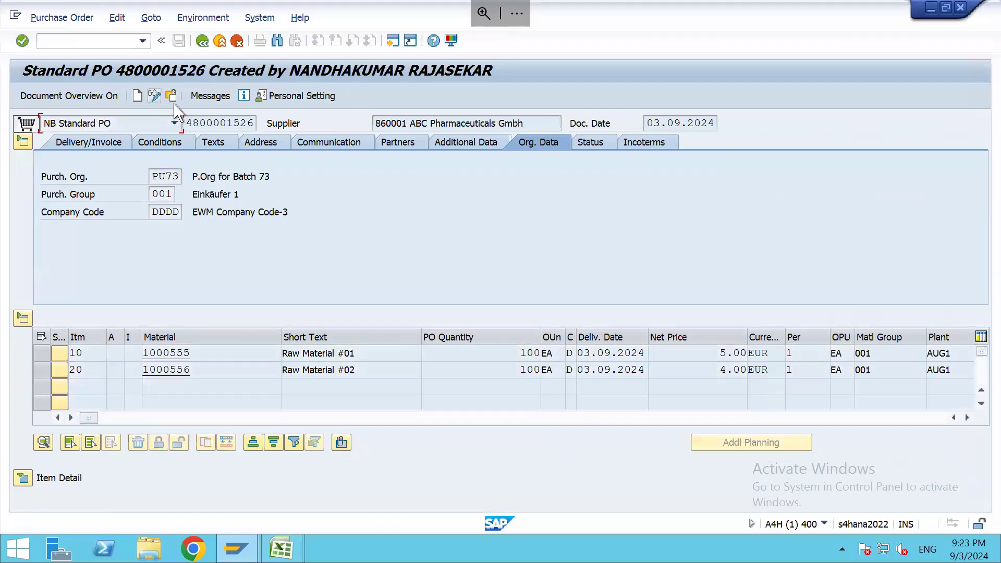
# Step: Copy the purchase order number and start transaction VL31N in a new SAP window
pyautogui.moveTo(186, 125); pyautogui.dragTo(282, 139)
pyautogui.hotkey('ctrl', 'c')
pyautogui.click(392, 43)
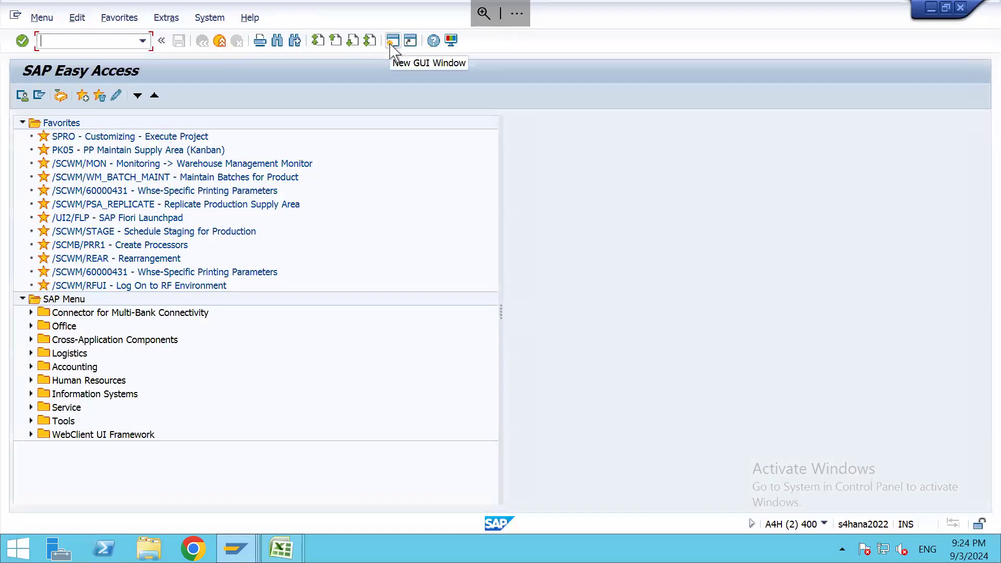
pyautogui.write('vl31n')
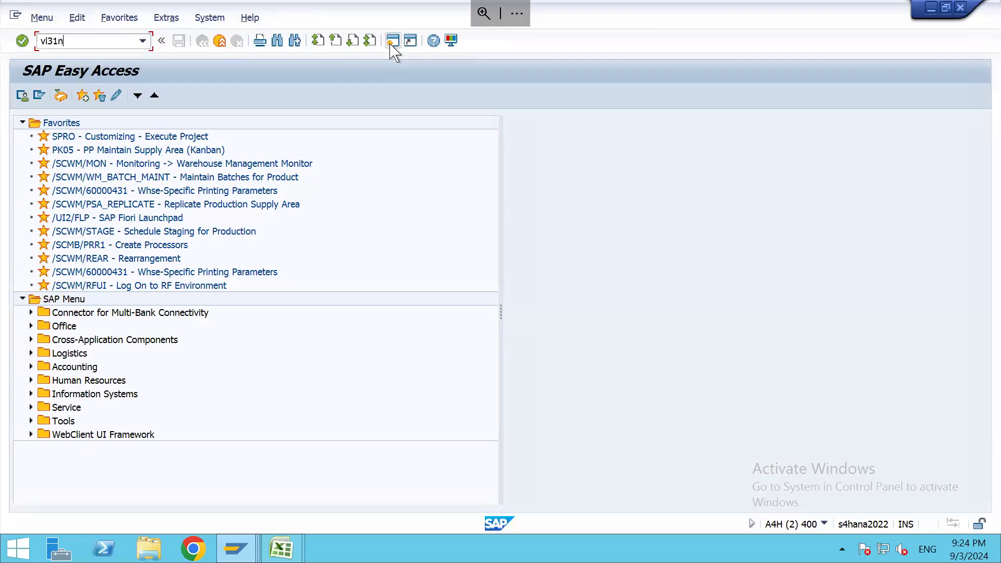
pyautogui.press('Return')
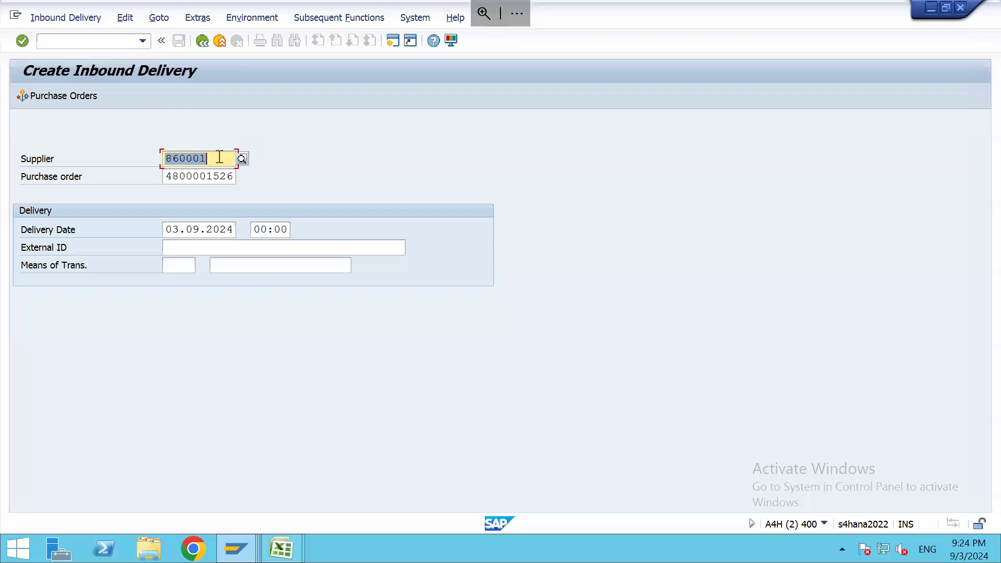
# Step: Clear the supplier and create the inbound delivery with reference to the prefilled purchase order
pyautogui.press('Delete')
pyautogui.moveTo(165, 176); pyautogui.dragTo(255, 176)
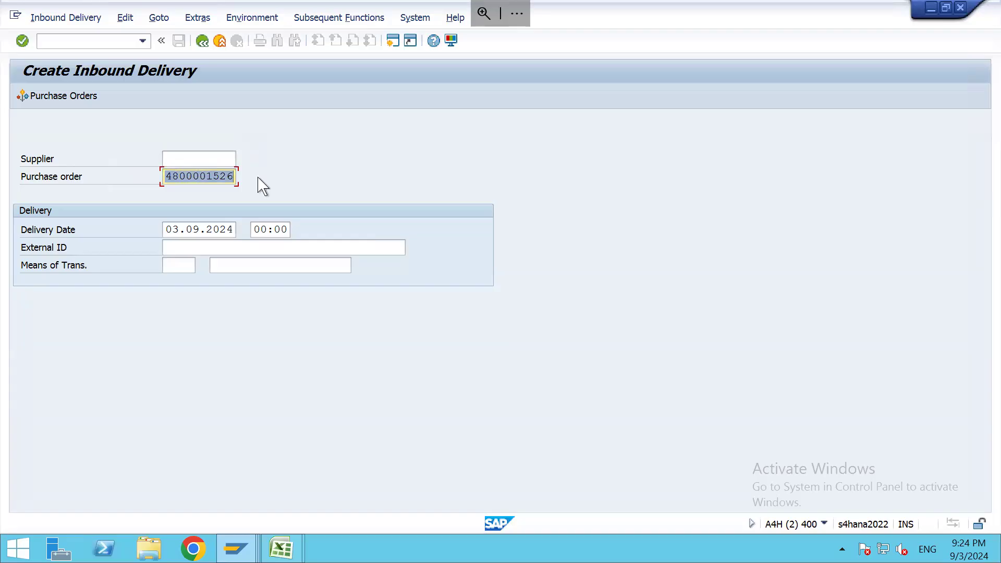
pyautogui.press('Return')
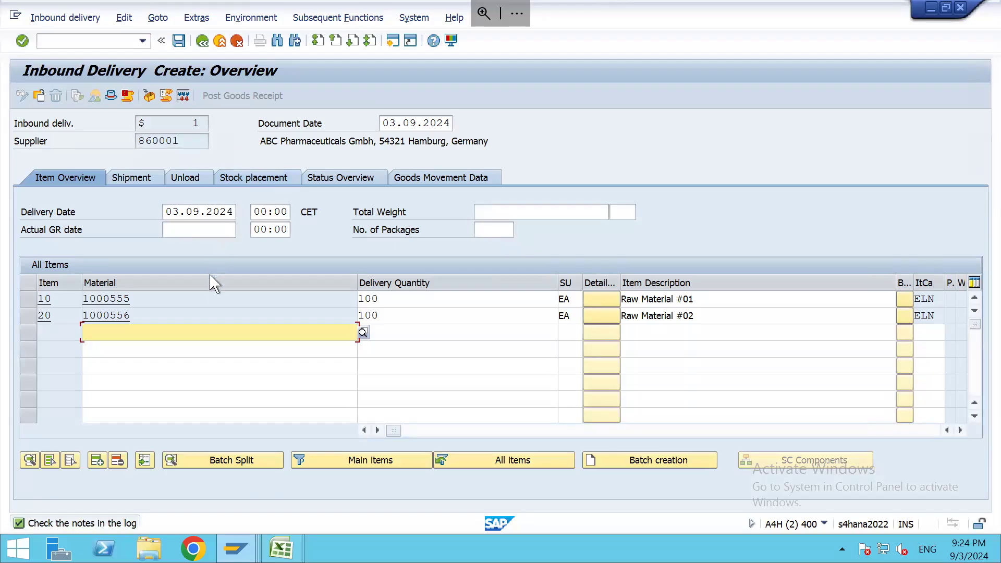
# Step: Set the delivery quantity to 1 for both inbound delivery items, materials 1000555 and 1000556
pyautogui.click(208, 298)
pyautogui.click(210, 314)
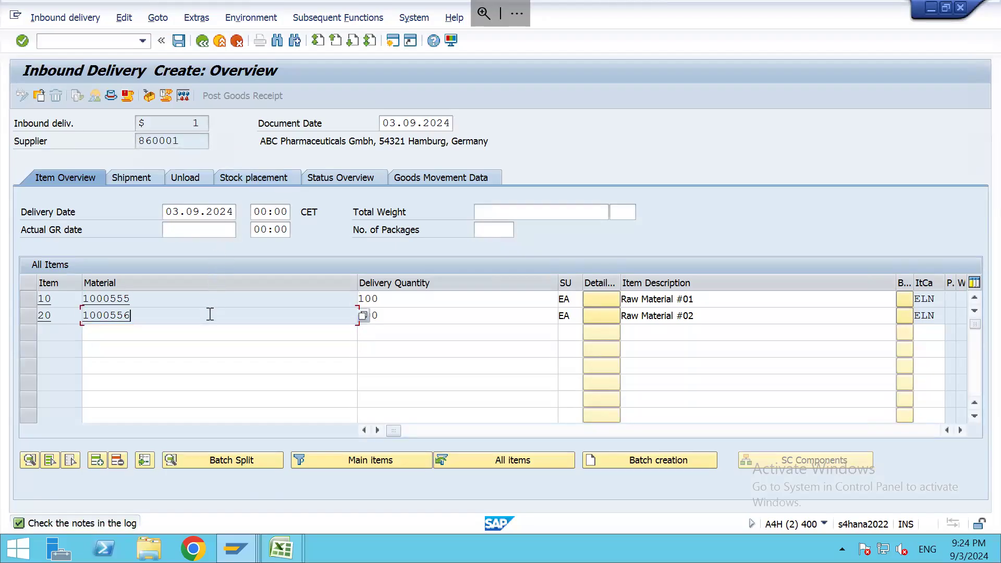
pyautogui.click(219, 304)
pyautogui.click(221, 318)
pyautogui.click(394, 303)
pyautogui.click(397, 315)
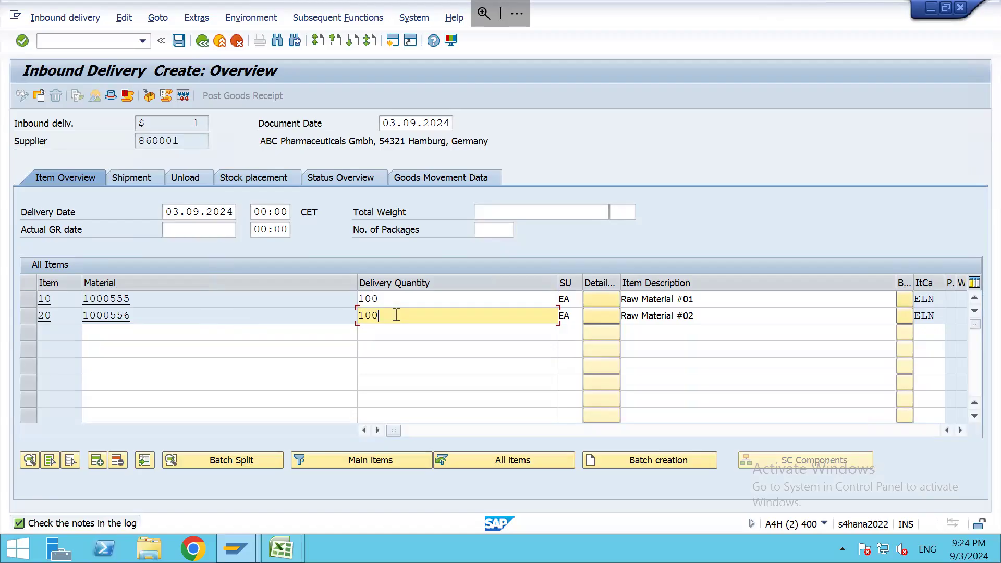
pyautogui.press('BackSpace')
pyautogui.press('BackSpace')
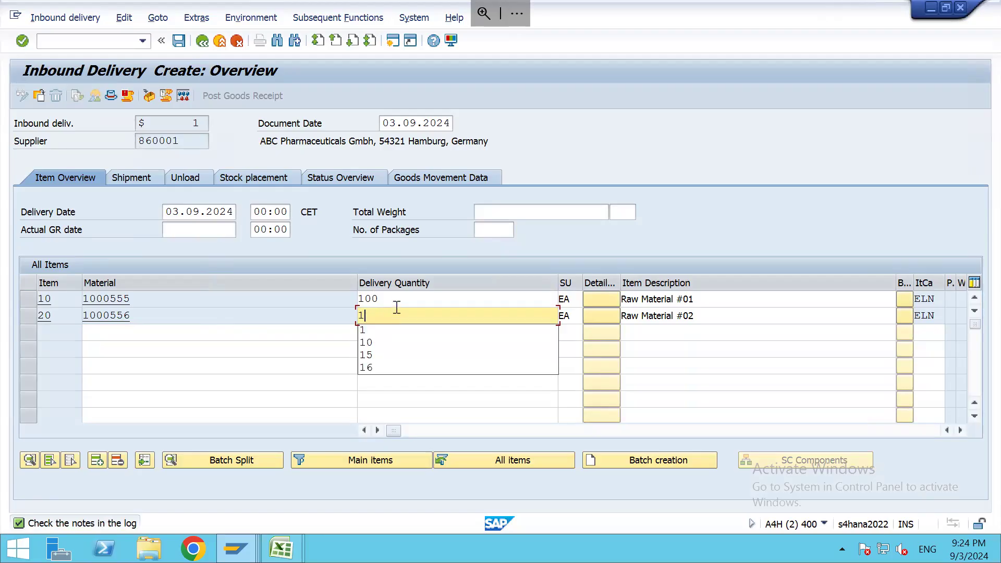
pyautogui.click(396, 302)
pyautogui.press('BackSpace')
pyautogui.press('BackSpace')
pyautogui.press('BackSpace')
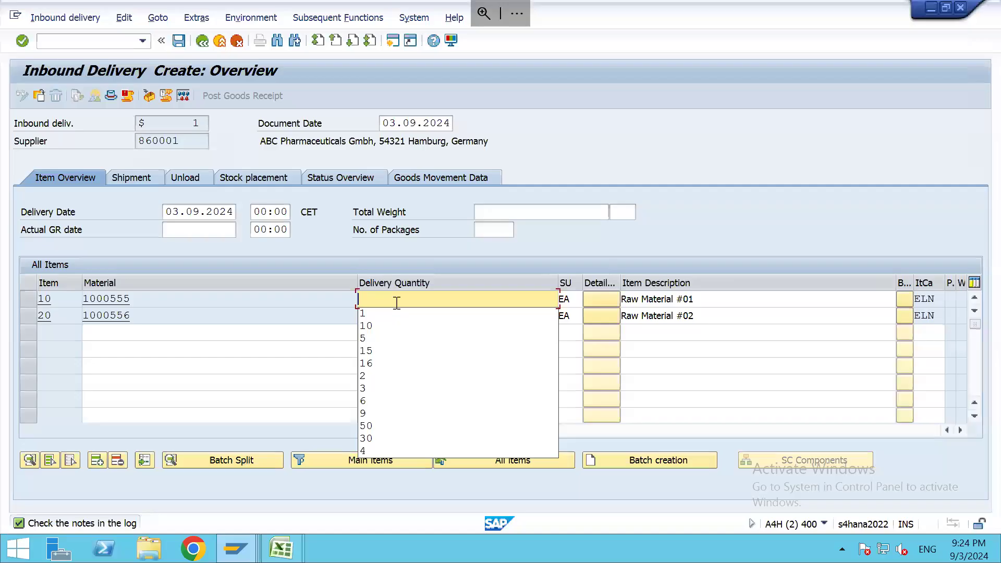
pyautogui.write('1')
pyautogui.press('Return')
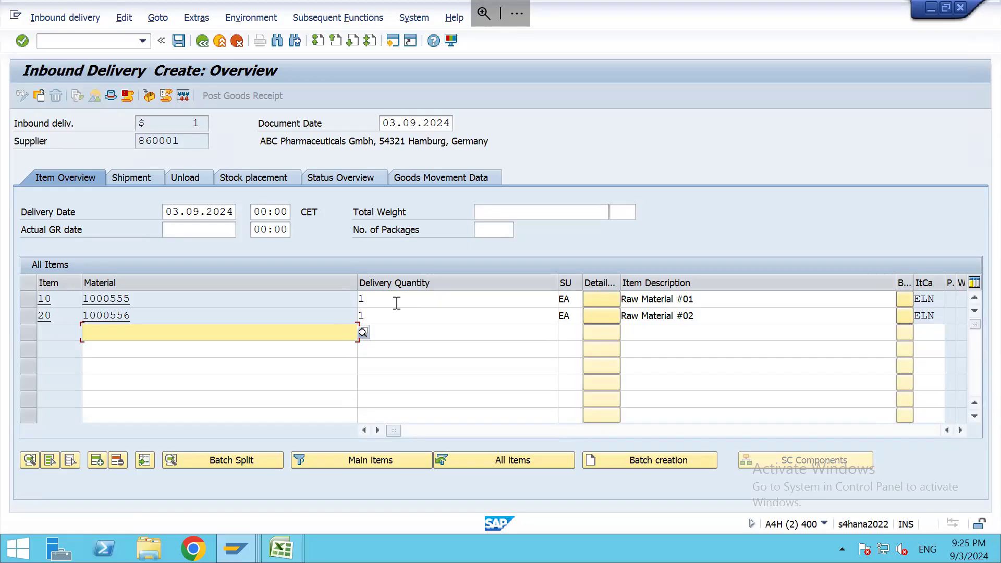
pyautogui.click(396, 302)
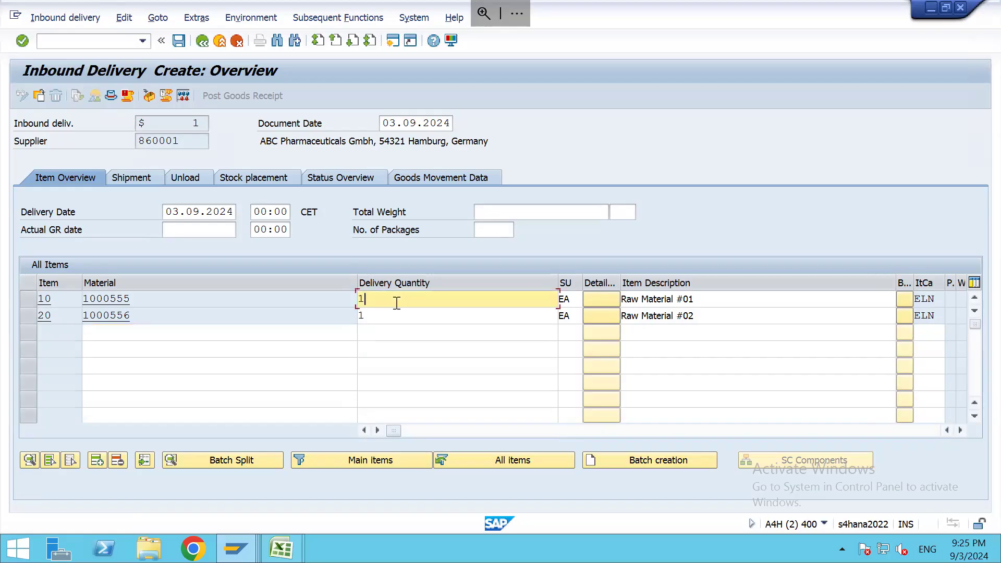
pyautogui.click(395, 315)
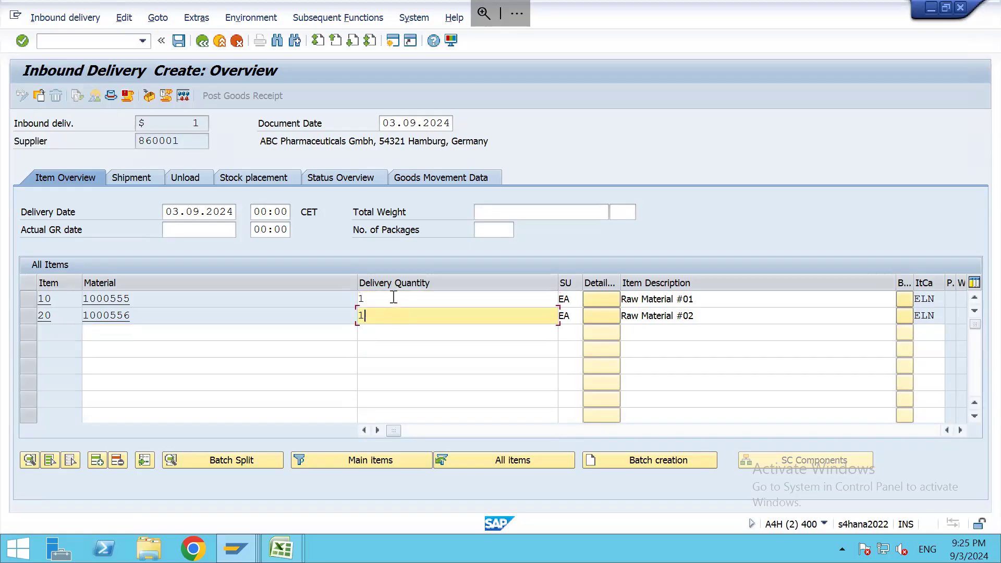
pyautogui.click(394, 298)
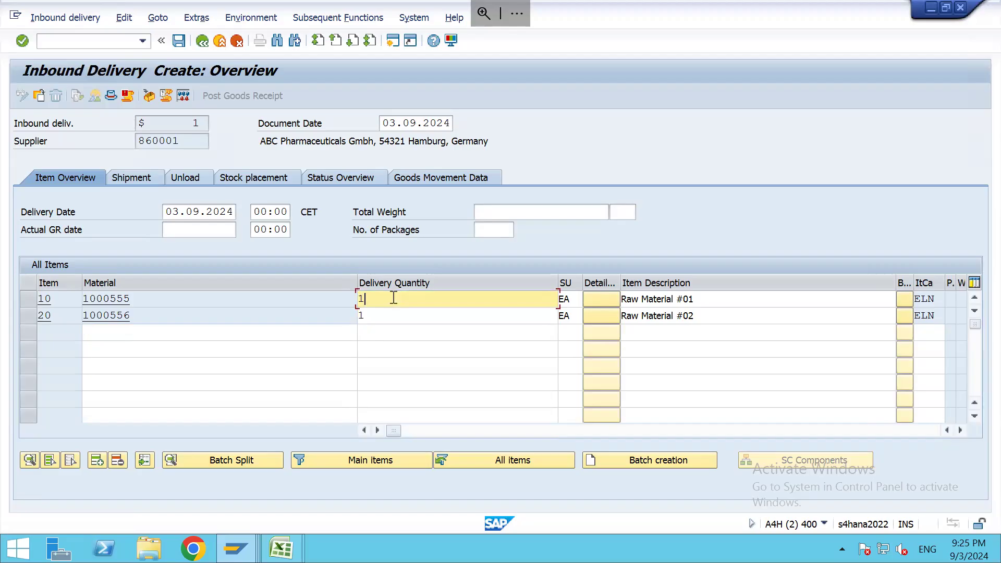
pyautogui.click(229, 318)
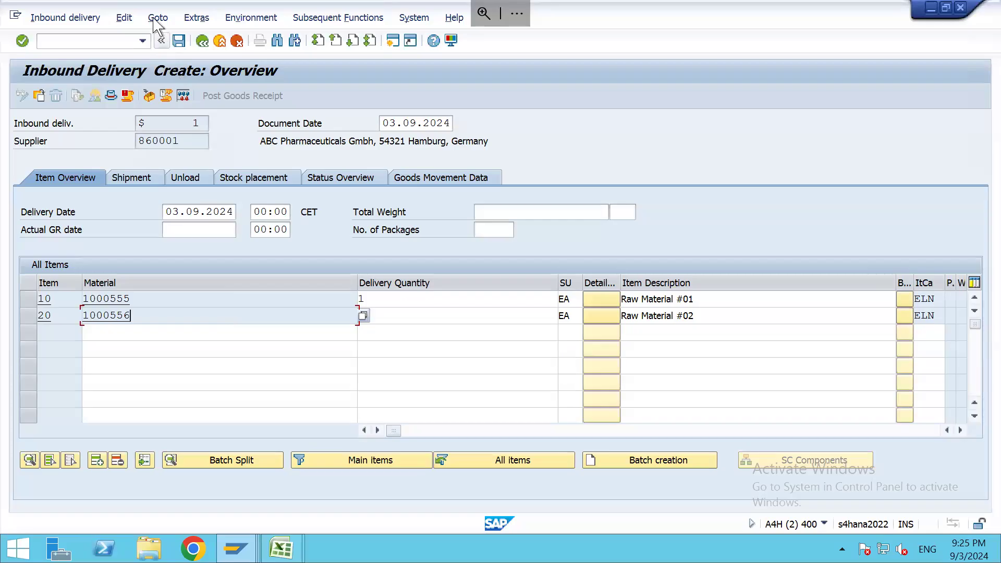
# Step: Run the document distribution check on the inbound delivery and examine the error entry in its log
pyautogui.click(125, 18)
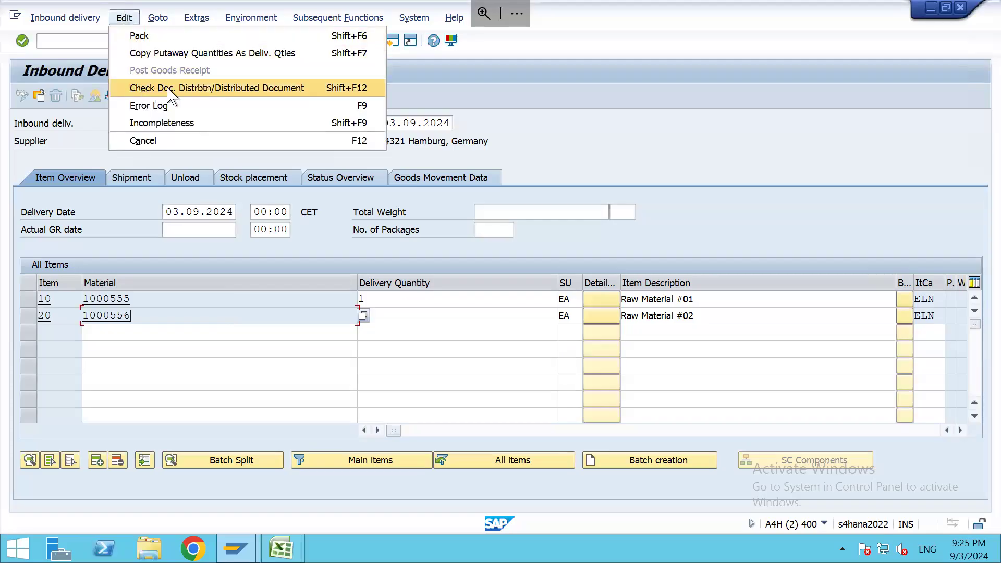
pyautogui.click(238, 89)
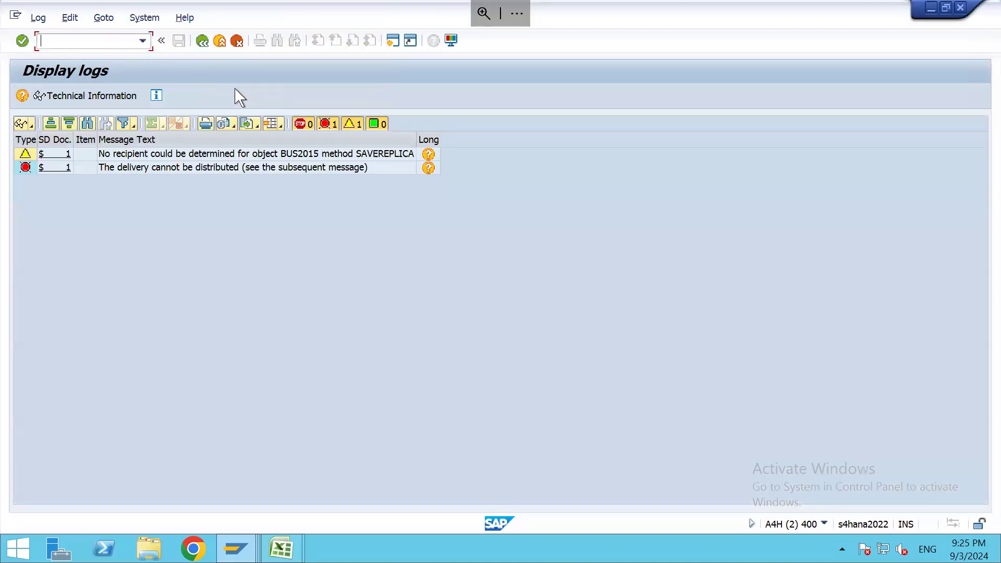
pyautogui.click(29, 172)
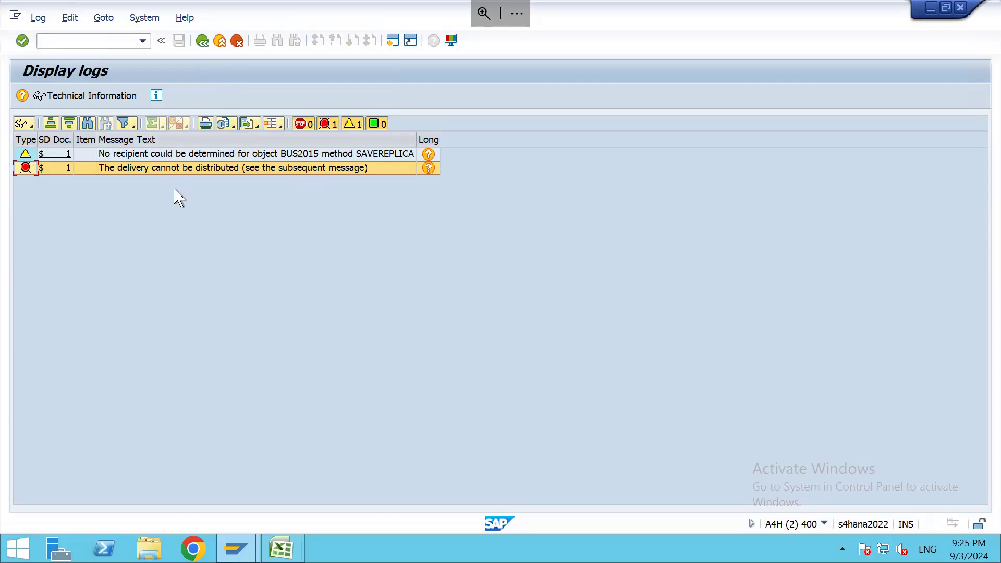
# Step: Start transaction BD64 in a new SAP window to display the distribution model
pyautogui.click(393, 40)
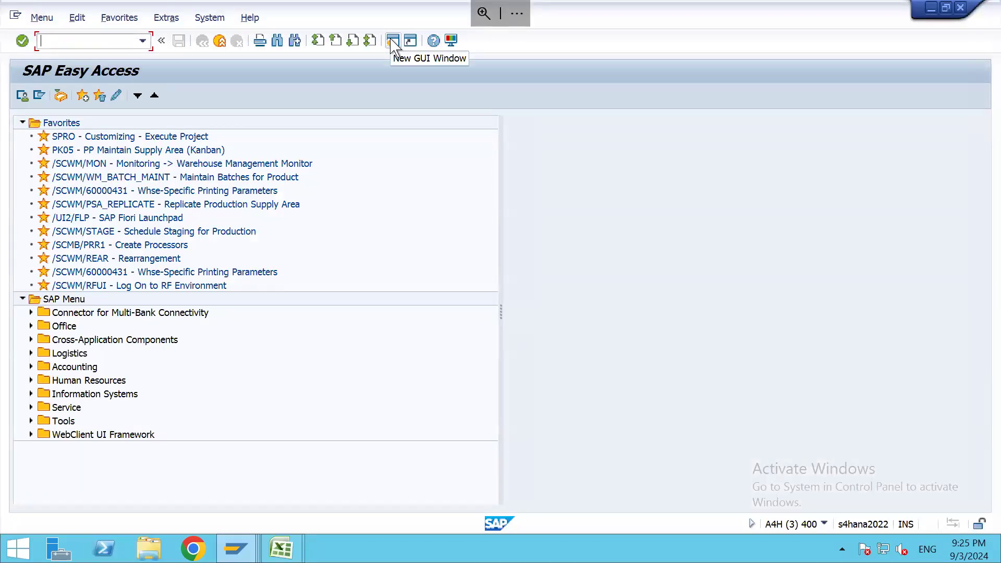
pyautogui.write('bd64')
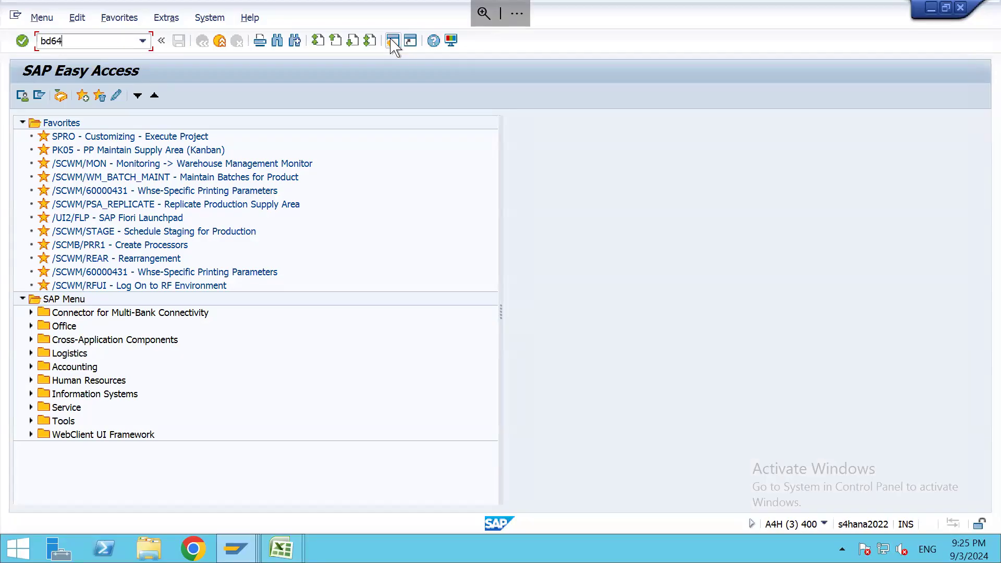
pyautogui.press('BackSpace')
pyautogui.press('BackSpace')
pyautogui.press('BackSpace')
pyautogui.press('BackSpace')
pyautogui.hotkey('alt', 'Tab')
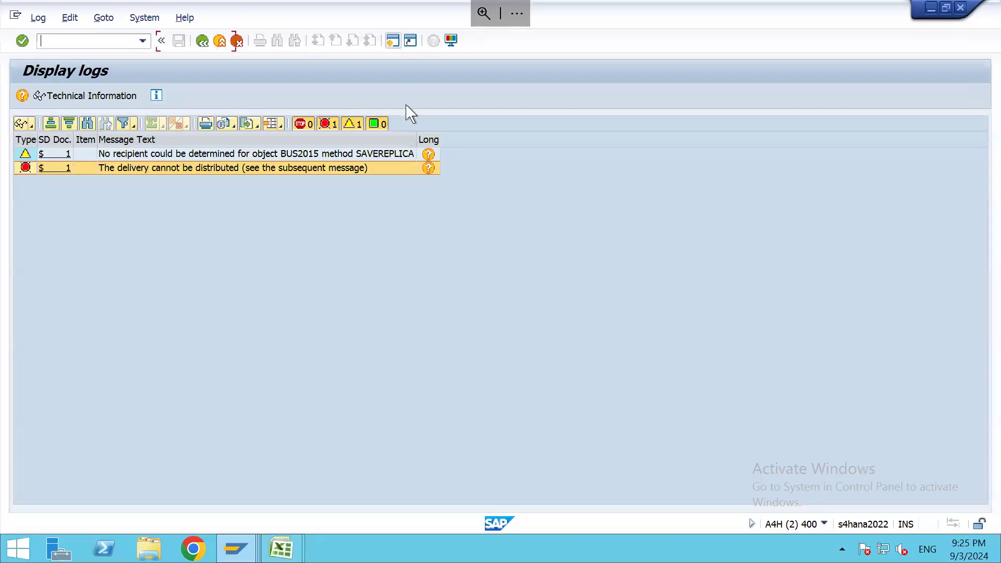
pyautogui.hotkey('alt', 'Tab')
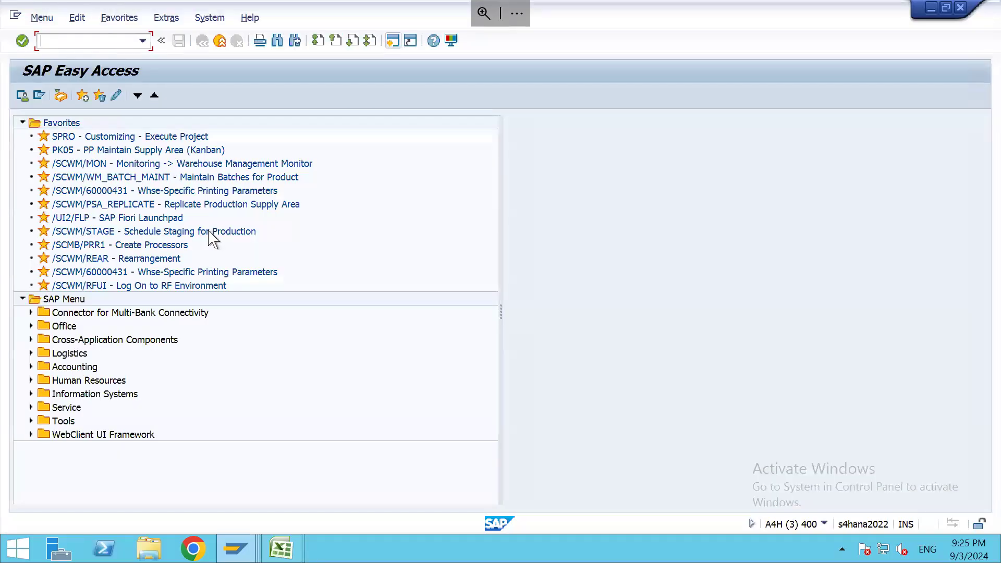
pyautogui.write('bd64')
pyautogui.press('Return')
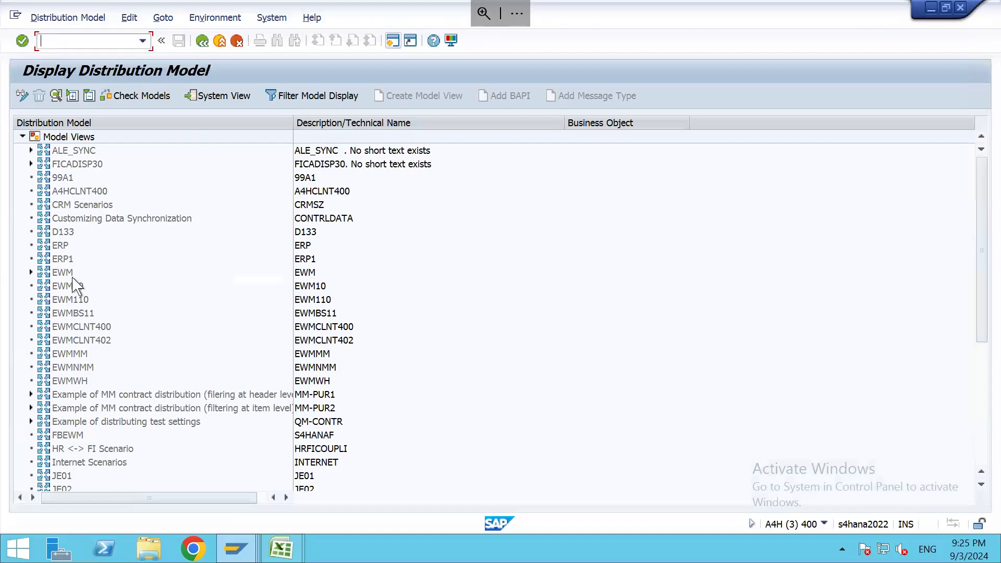
# Step: Expand the EWM model view through S4 Hana Logical System to the methods under EWM Logical System (Dummy)
pyautogui.click(63, 272)
pyautogui.doubleClick(69, 274)
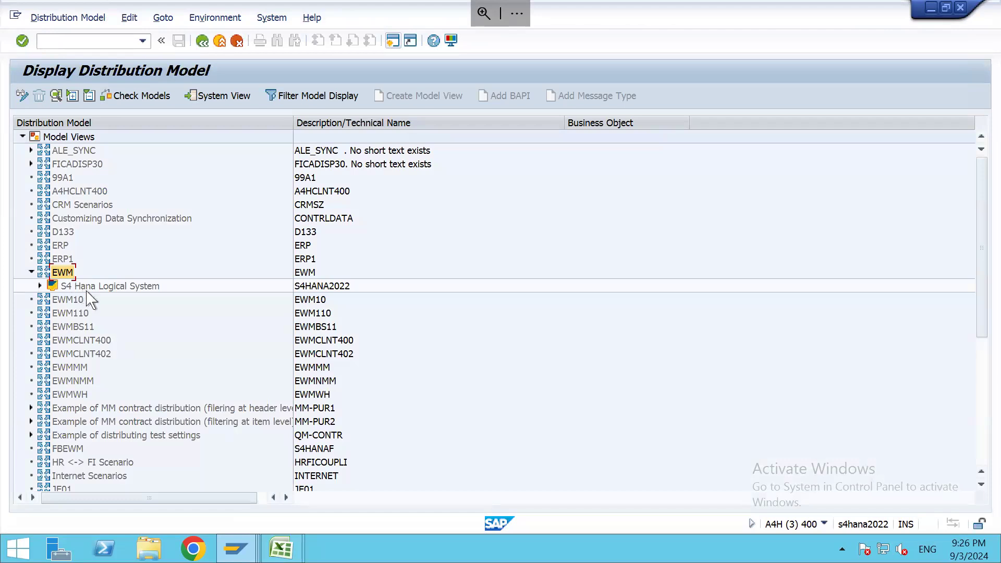
pyautogui.doubleClick(87, 288)
pyautogui.click(87, 293)
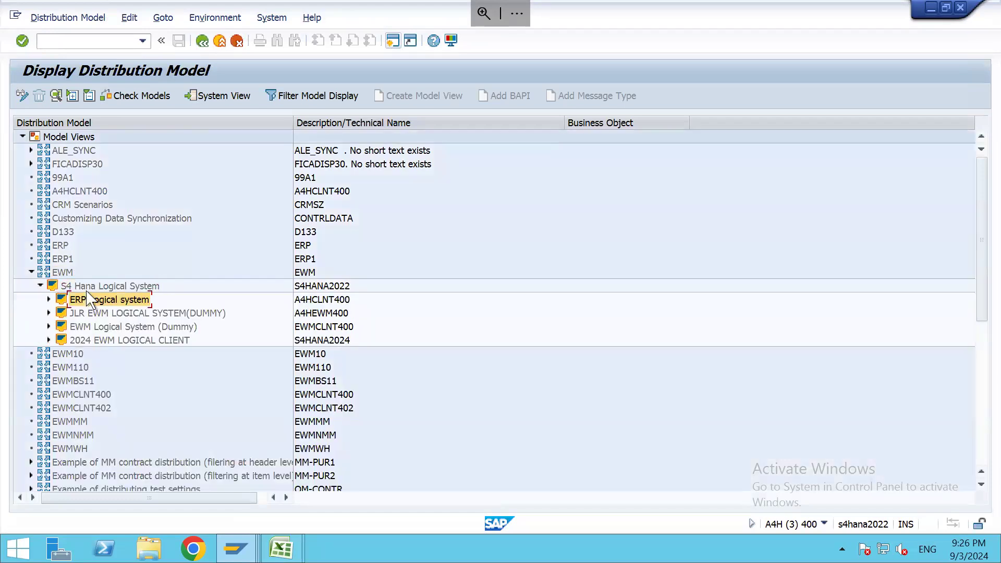
pyautogui.press('Down')
pyautogui.press('Down')
pyautogui.press('Down')
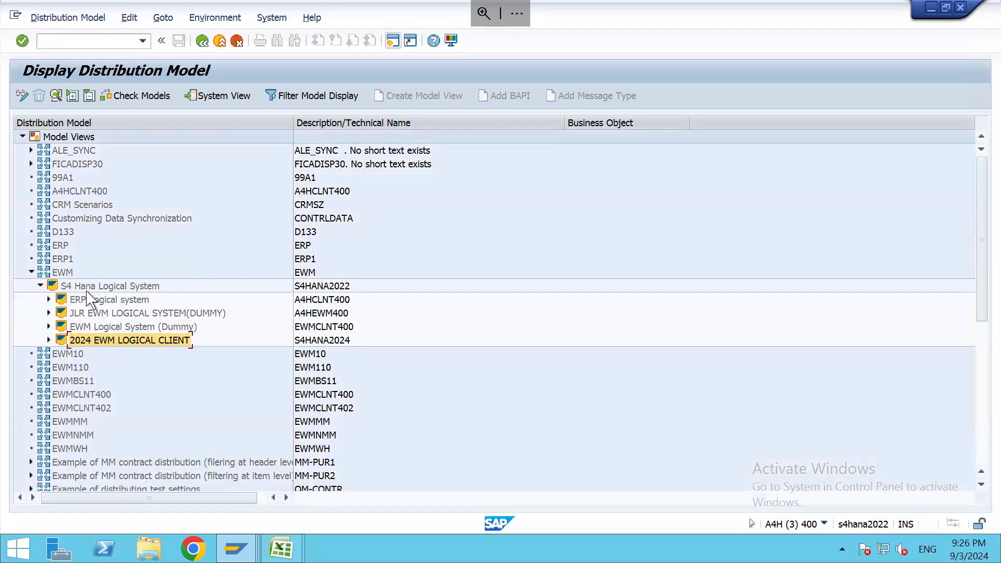
pyautogui.press('Up')
pyautogui.press('Right')
pyautogui.press('Down')
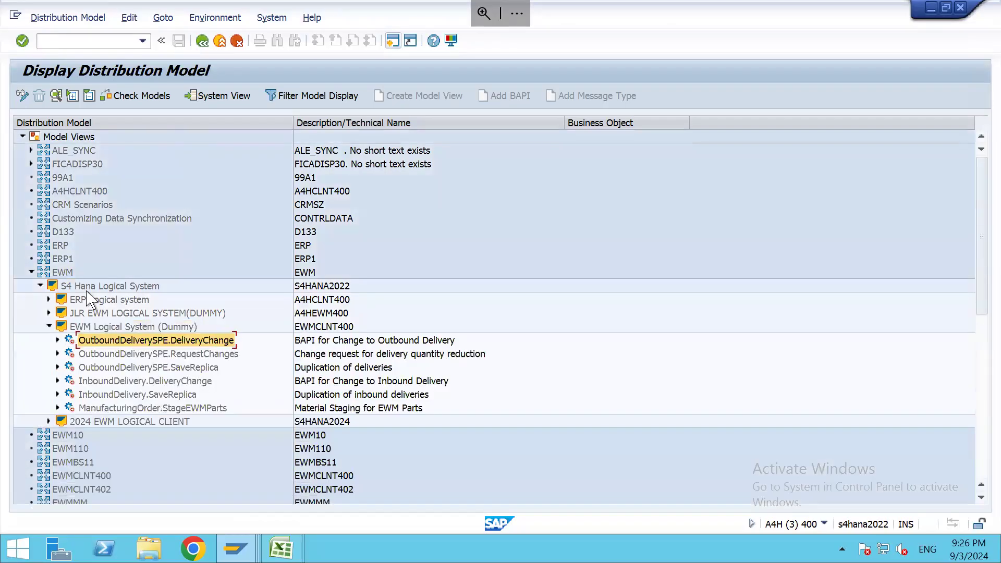
# Step: Expand InboundDelivery.SaveReplica through its receiver determination and filter group to the warehouse number entries
pyautogui.press('Down')
pyautogui.press('Down')
pyautogui.press('Down')
pyautogui.press('Down')
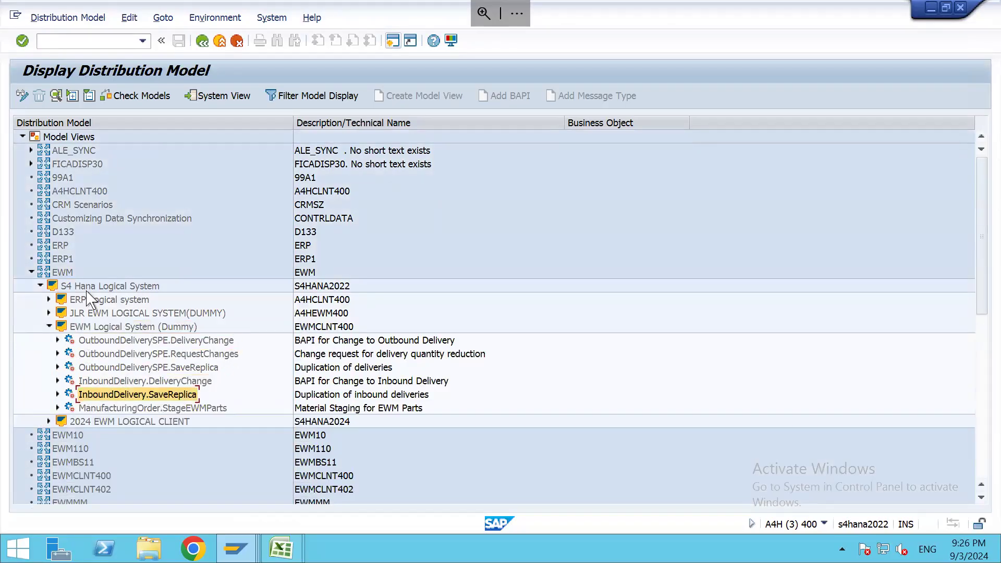
pyautogui.press('Right')
pyautogui.press('Down')
pyautogui.press('Right')
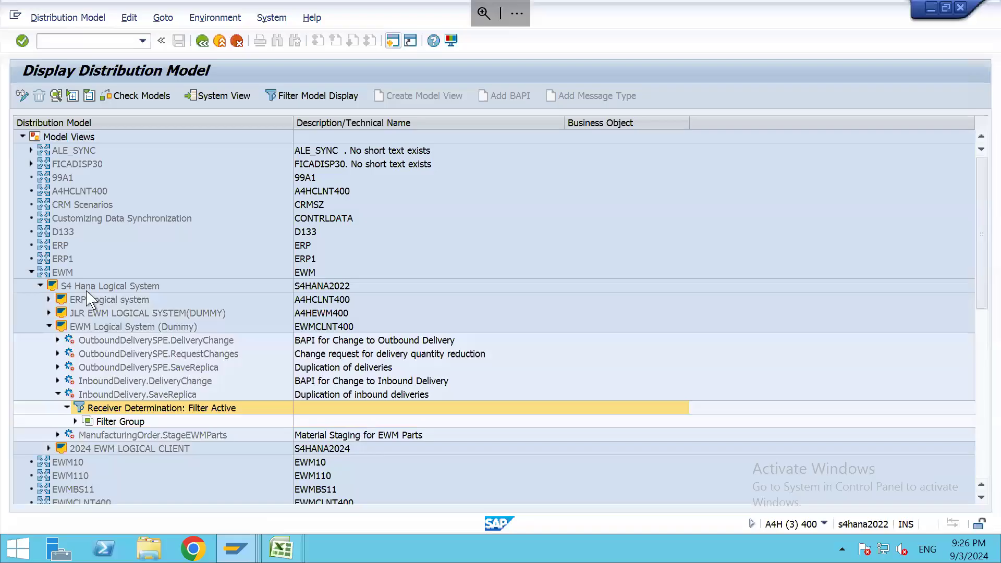
pyautogui.press('Down')
pyautogui.press('Right')
pyautogui.press('Down')
pyautogui.press('Right')
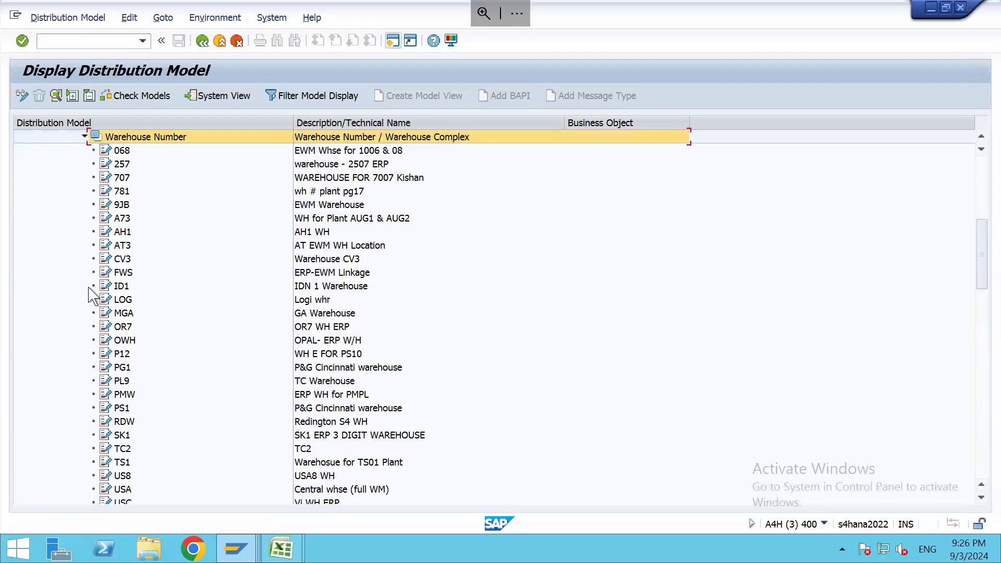
# Step: Look through the warehouse numbers assigned to the InboundDelivery.SaveReplica filter group
pyautogui.click(130, 313)
pyautogui.scroll(-5, 131, 313)
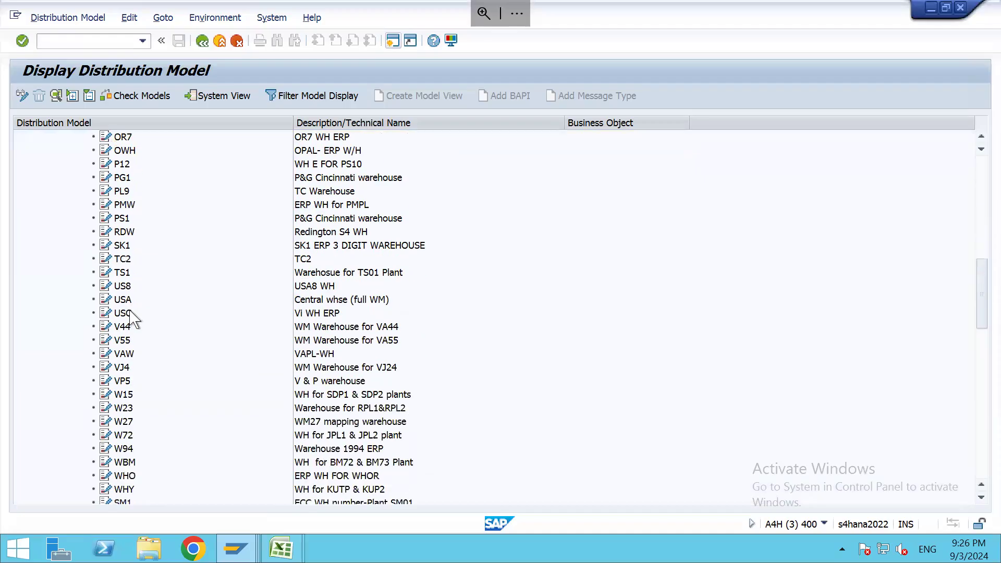
pyautogui.scroll(-6, 130, 315)
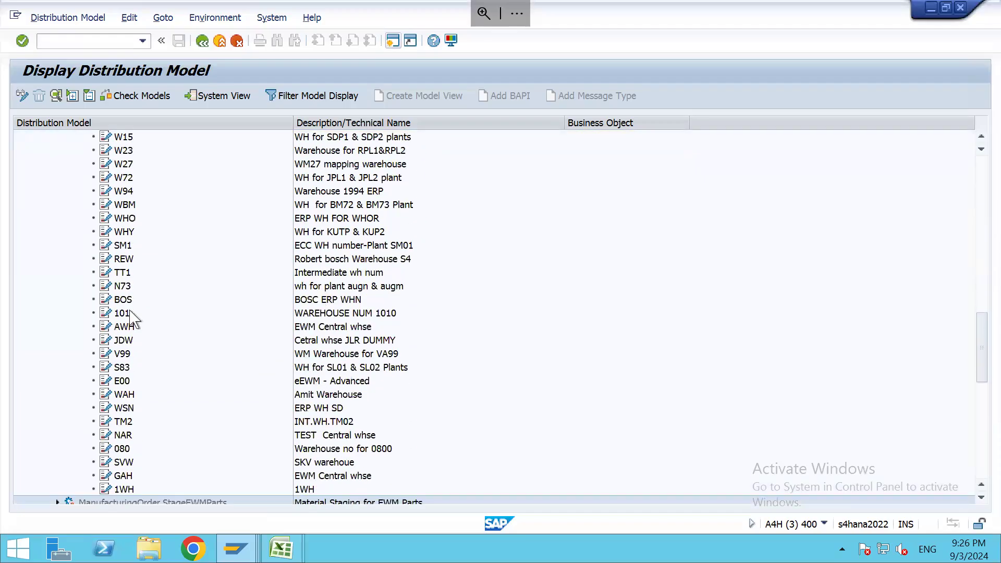
pyautogui.scroll(1, 130, 317)
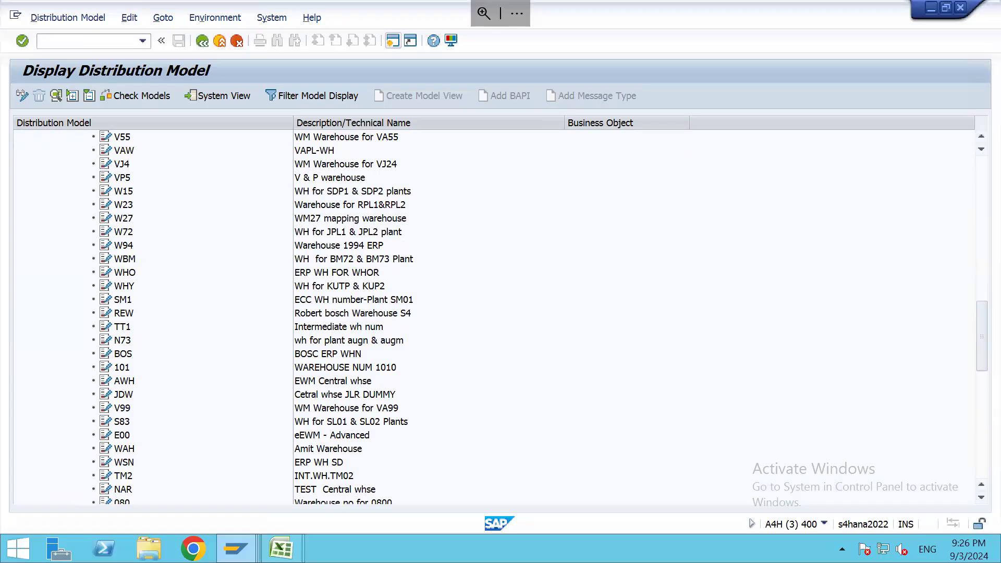
# Step: Switch to the SAP EWM Class Notes workbook in Excel, check the ERP warehouse number on the Enterprise Struc. Integration sheet, and return to SAP
pyautogui.moveTo(577, 544)
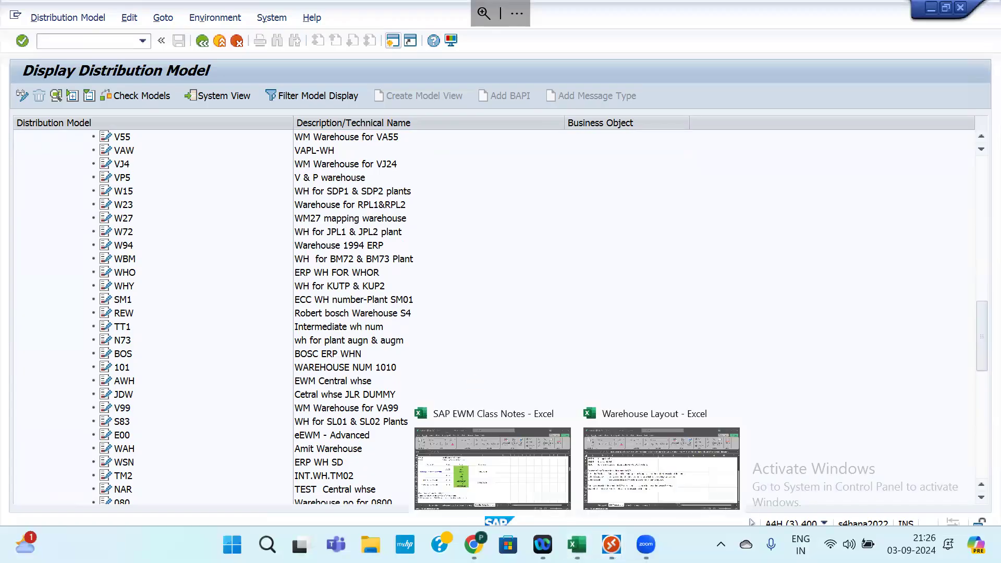
pyautogui.click(515, 479)
pyautogui.click(214, 495)
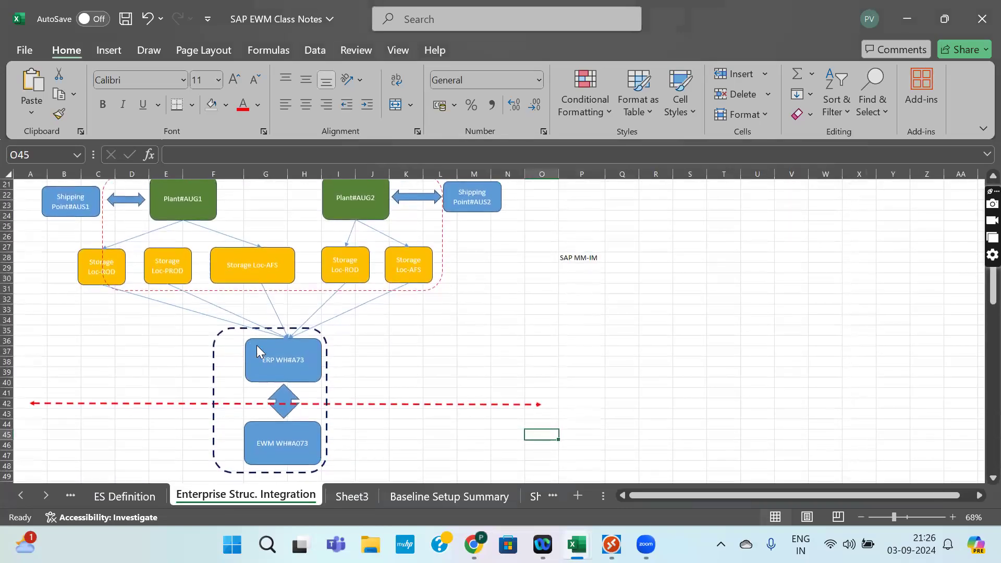
pyautogui.hotkey('alt', 'Tab')
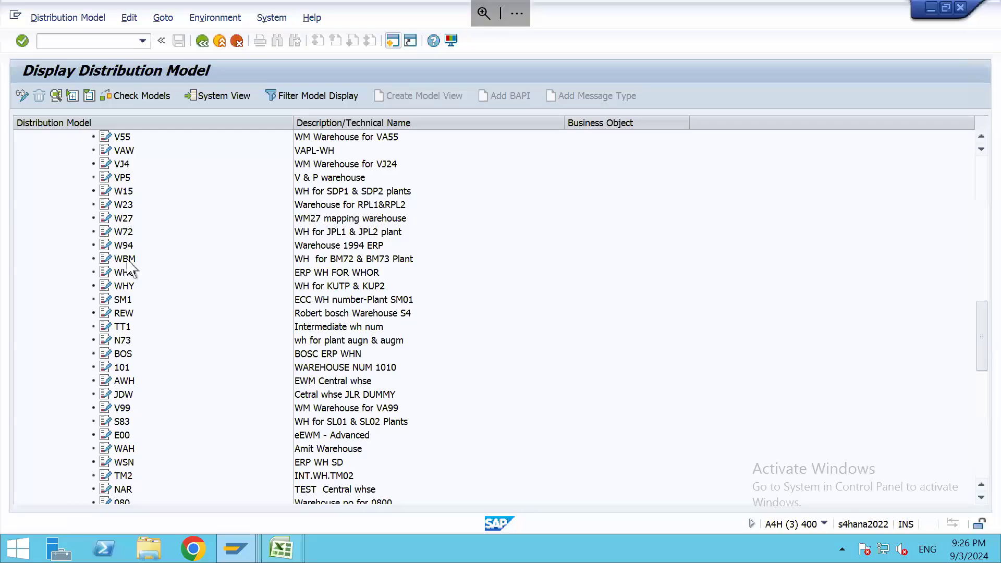
# Step: Find and select warehouse A73 in the filter group's warehouse number list
pyautogui.click(122, 421)
pyautogui.scroll(-2, 123, 365)
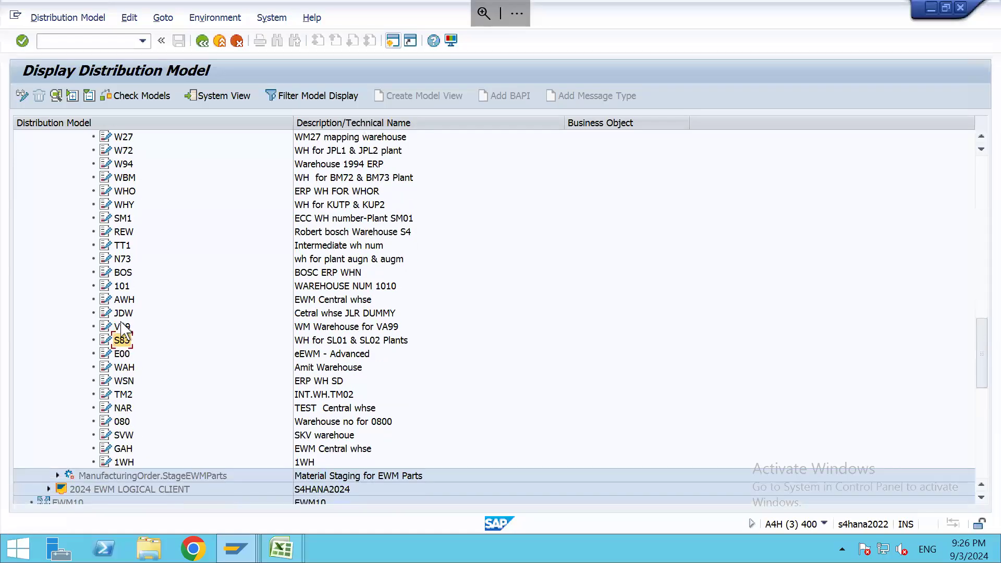
pyautogui.scroll(4, 122, 328)
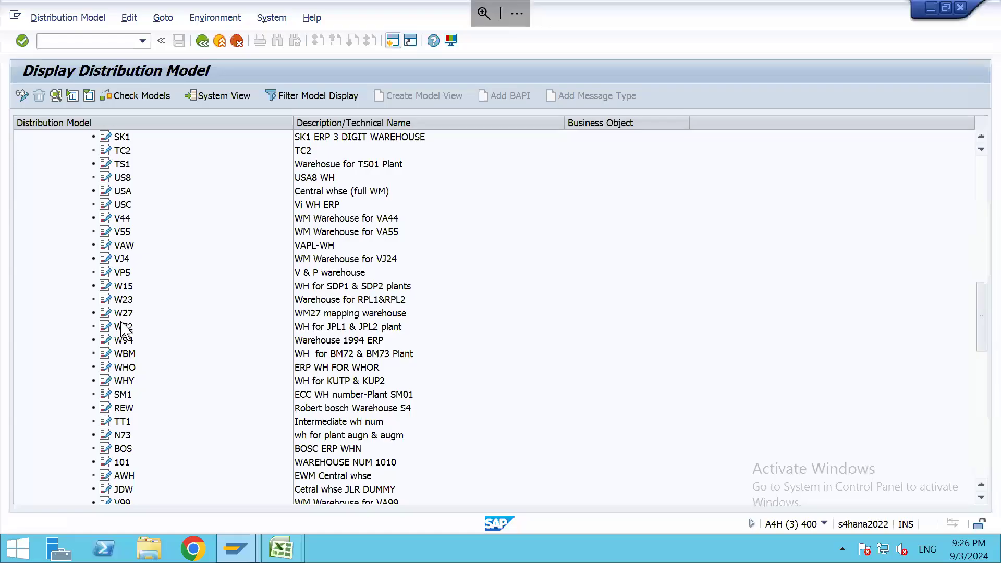
pyautogui.click(124, 259)
pyautogui.scroll(2, 126, 263)
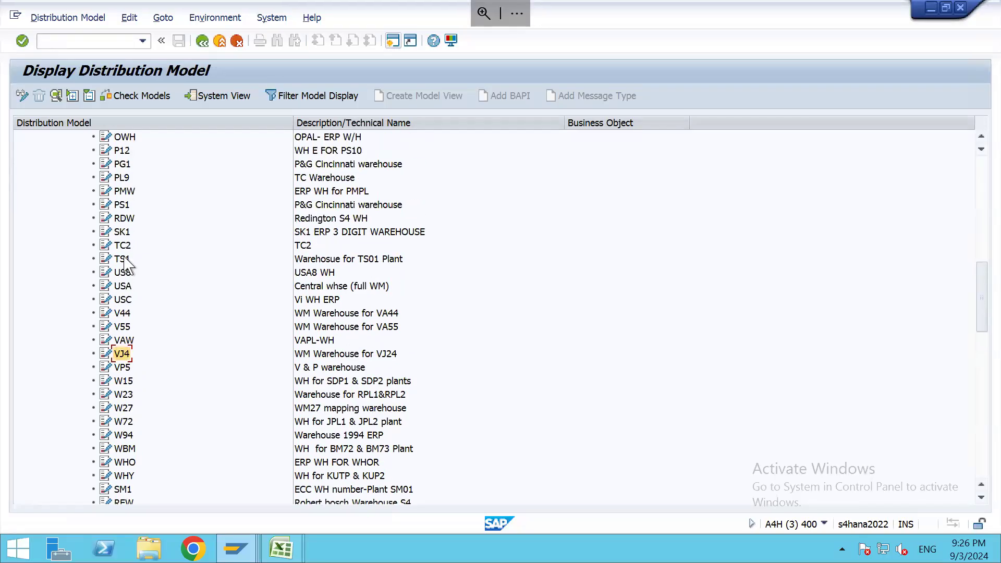
pyautogui.scroll(3, 127, 265)
pyautogui.scroll(4, 125, 265)
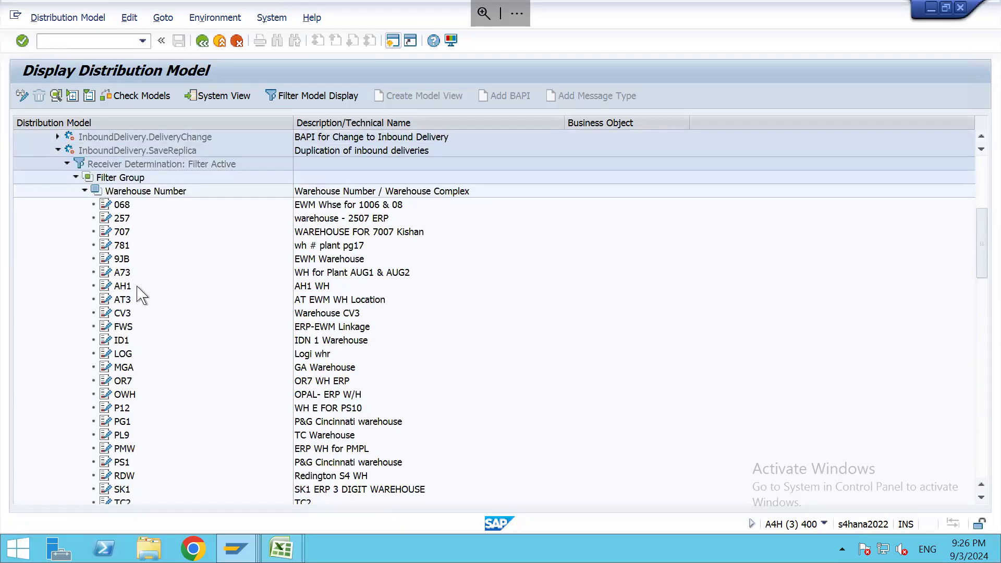
pyautogui.click(119, 275)
# Step: Collapse the warehouse number list, filter group and receiver determination, and return to the delivery's distribution log
pyautogui.click(84, 191)
pyautogui.click(76, 178)
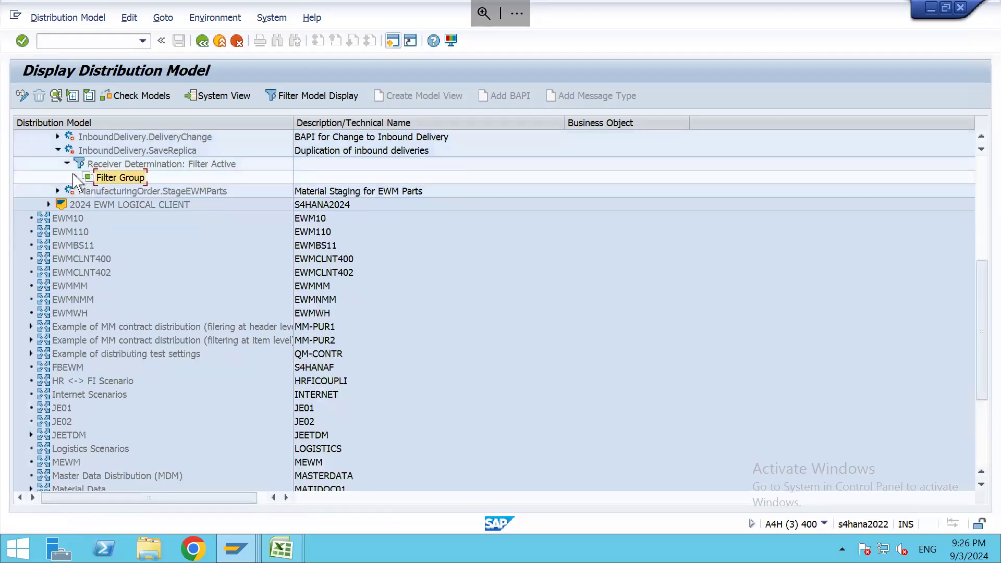
pyautogui.click(67, 164)
pyautogui.hotkey('alt', 'Tab')
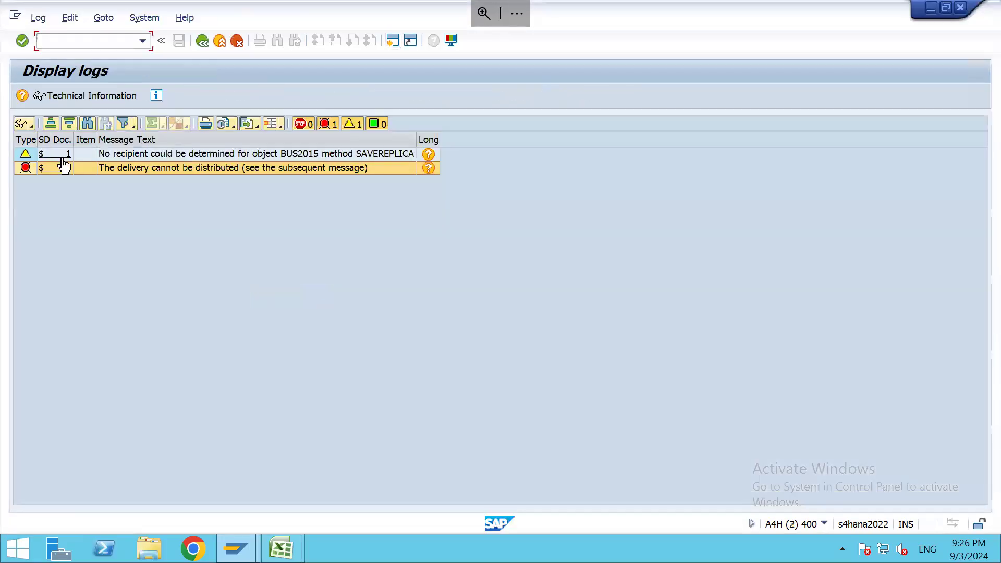
# Step: Read the long text of the "delivery cannot be distributed" error, then return to the inbound delivery overview
pyautogui.click(430, 171)
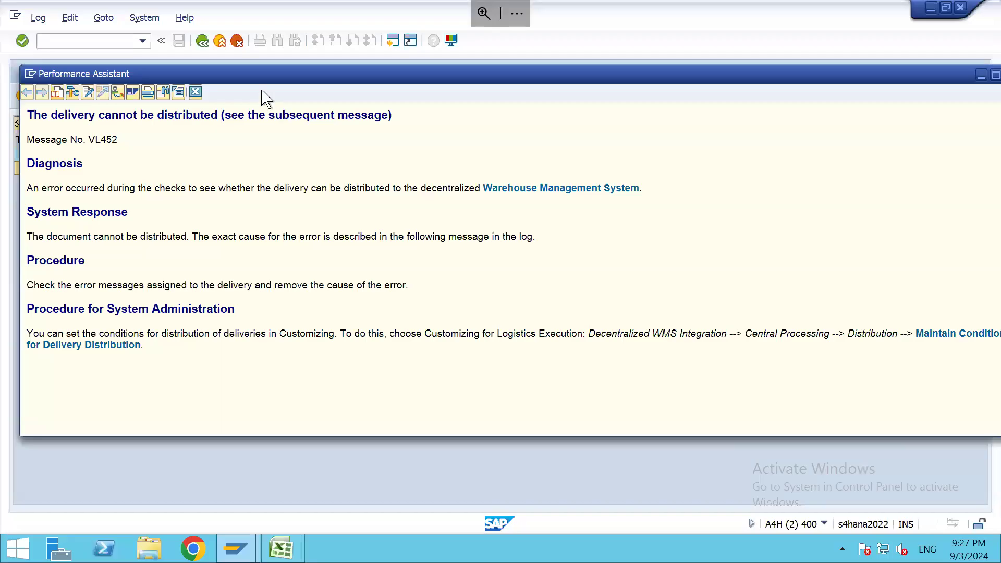
pyautogui.click(196, 93)
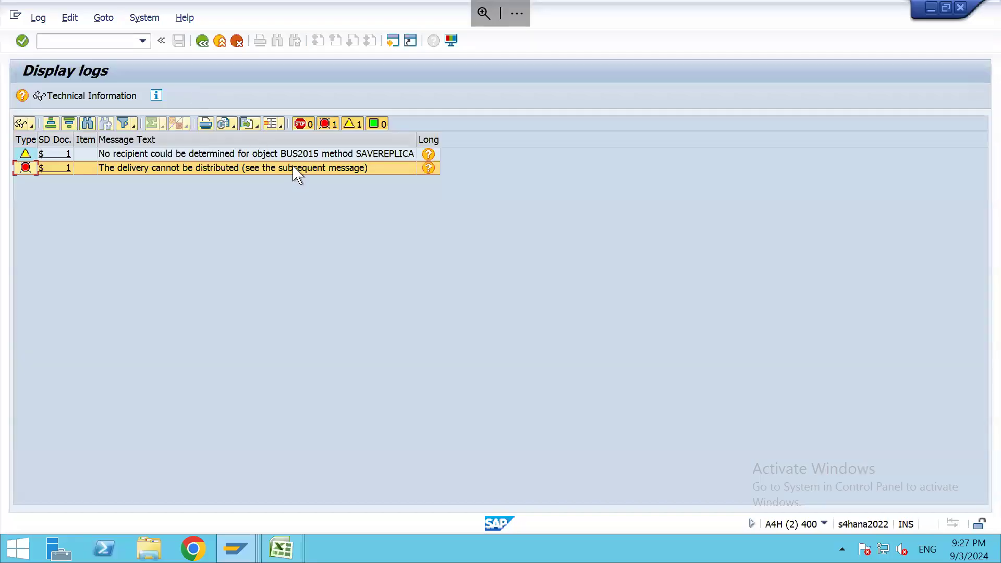
pyautogui.click(202, 42)
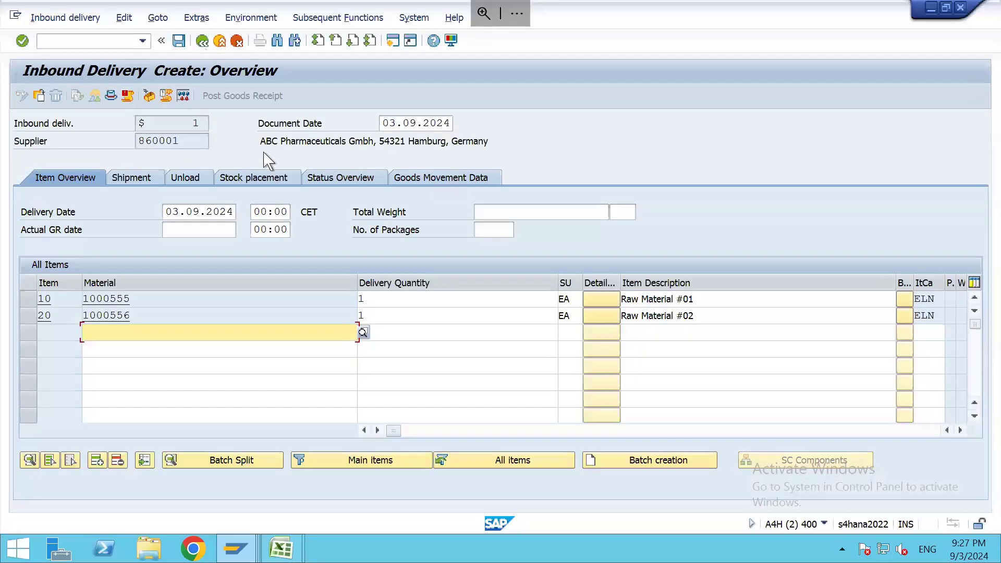
# Step: In the distribution model session, examine the logical systems under the EWM model view and the other model views, collapsing EWM Logical System (Dummy)
pyautogui.hotkey('alt', 'Tab')
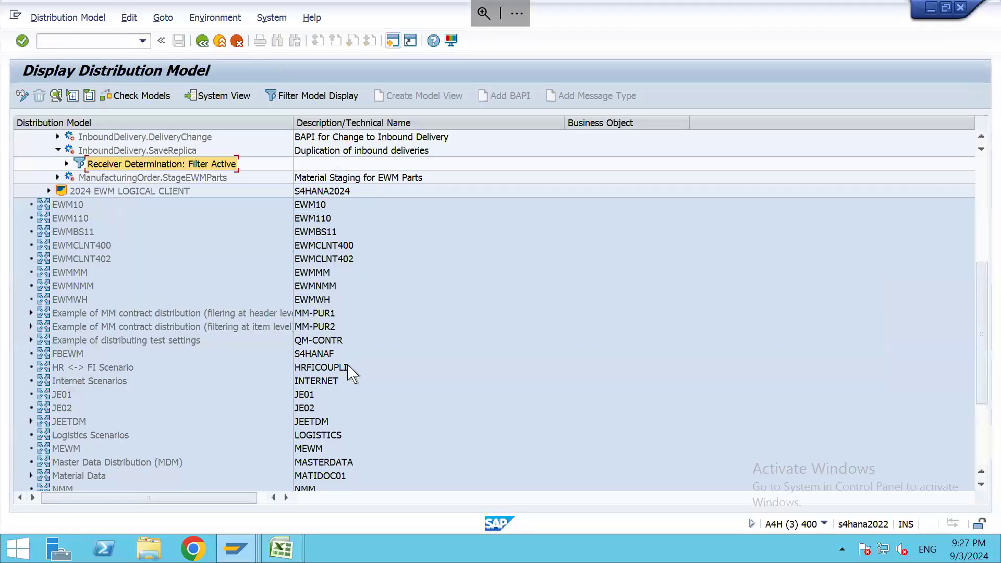
pyautogui.scroll(2, 156, 245)
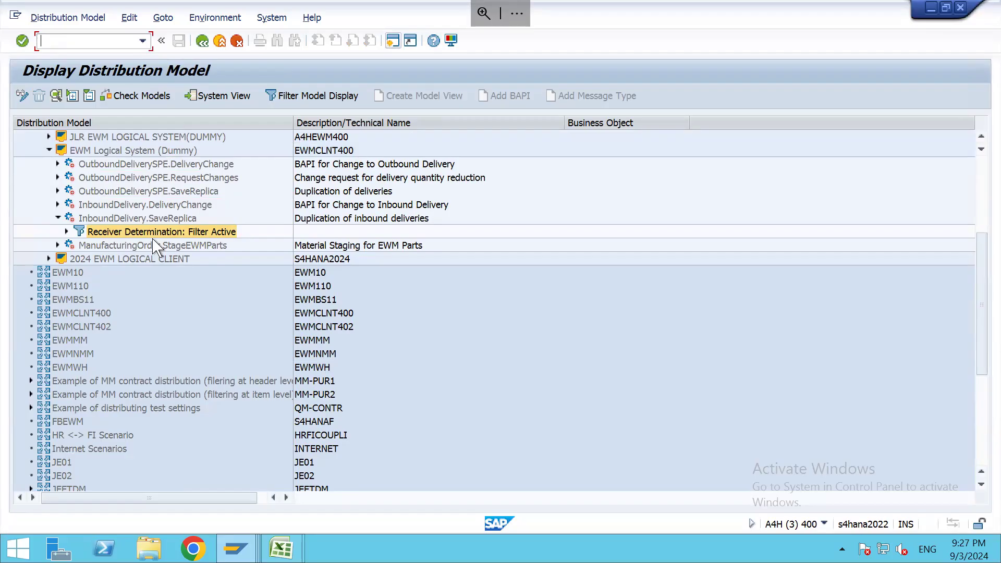
pyautogui.click(161, 164)
pyautogui.scroll(2, 162, 164)
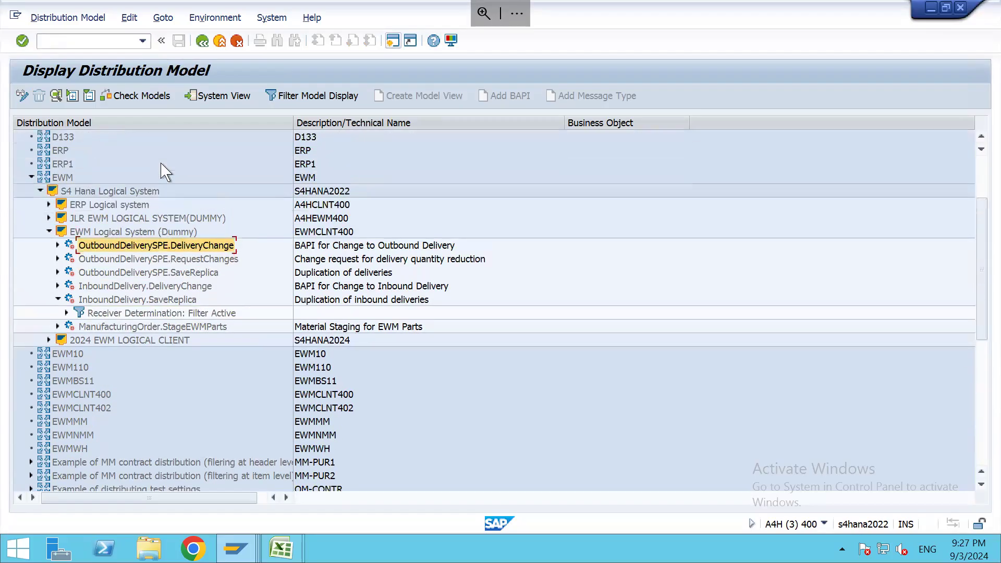
pyautogui.click(49, 232)
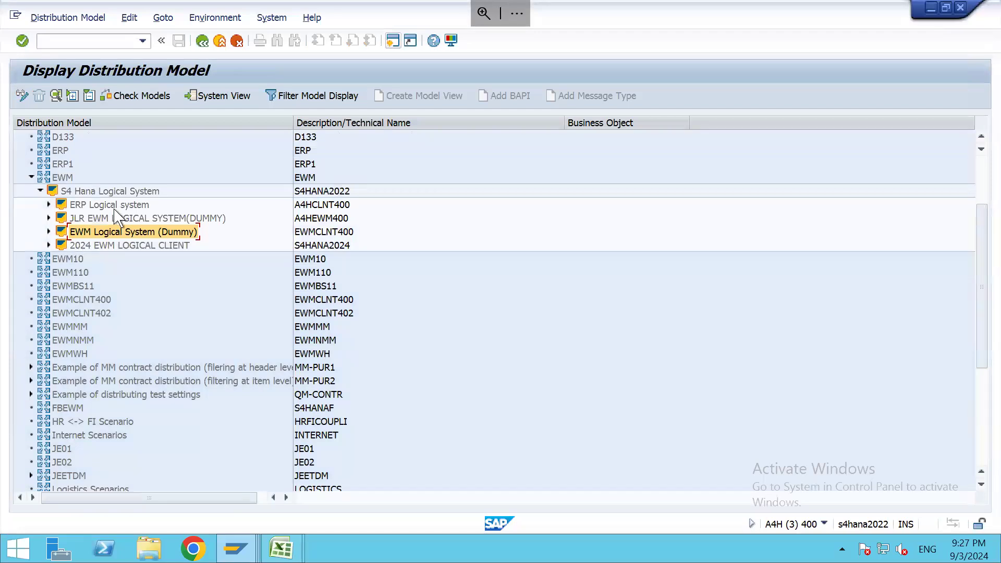
pyautogui.scroll(-2, 118, 262)
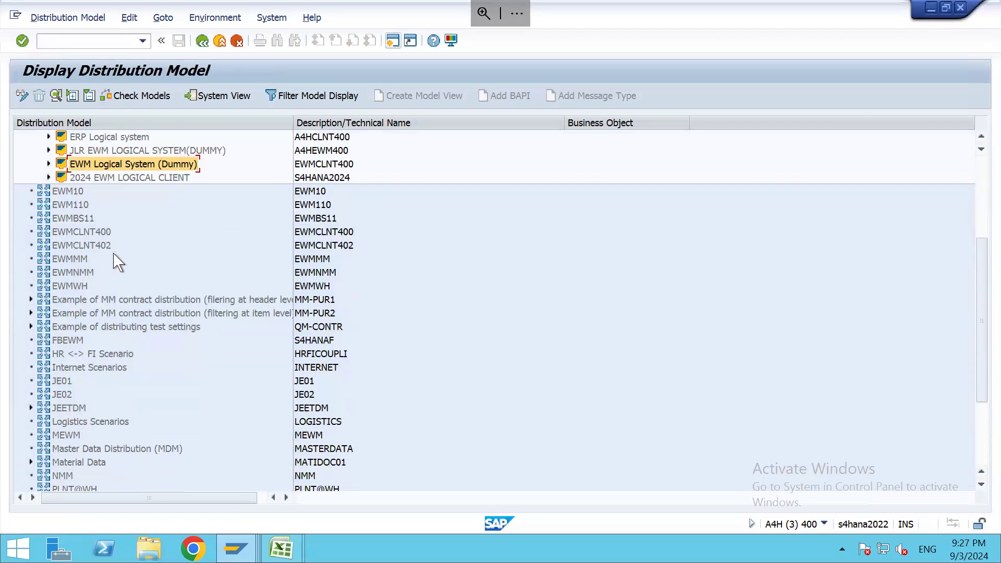
pyautogui.scroll(-4, 118, 263)
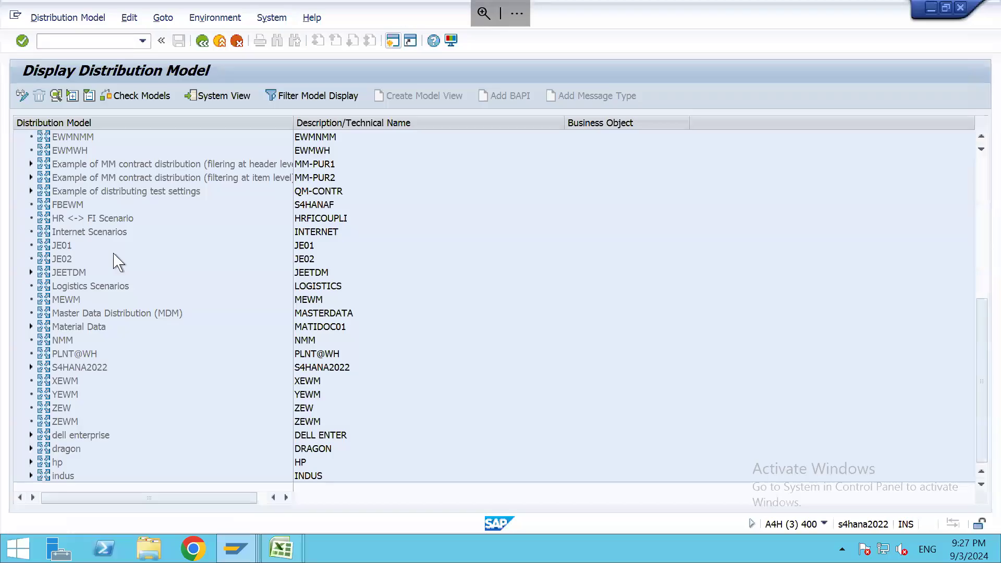
pyautogui.scroll(8, 118, 262)
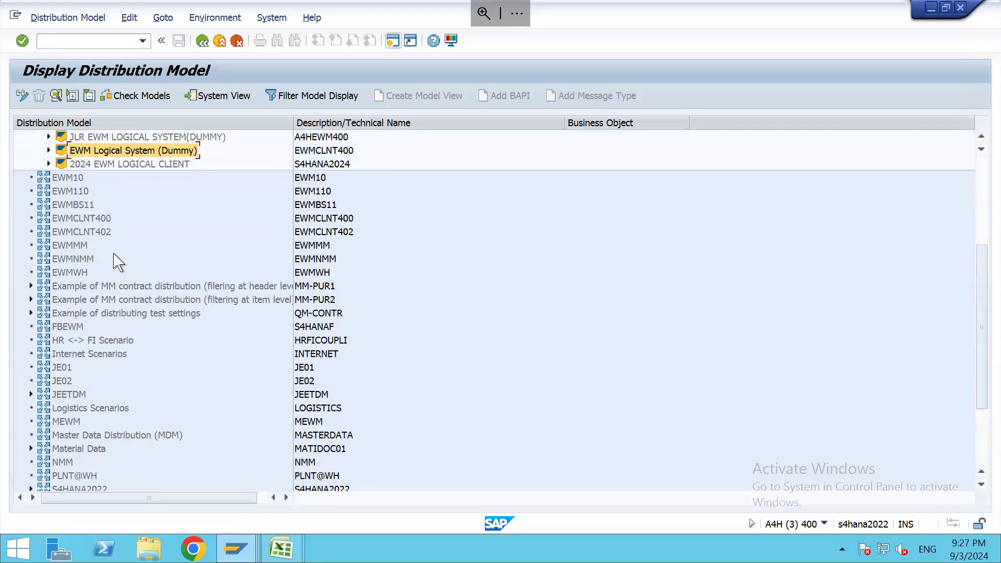
pyautogui.scroll(1, 118, 263)
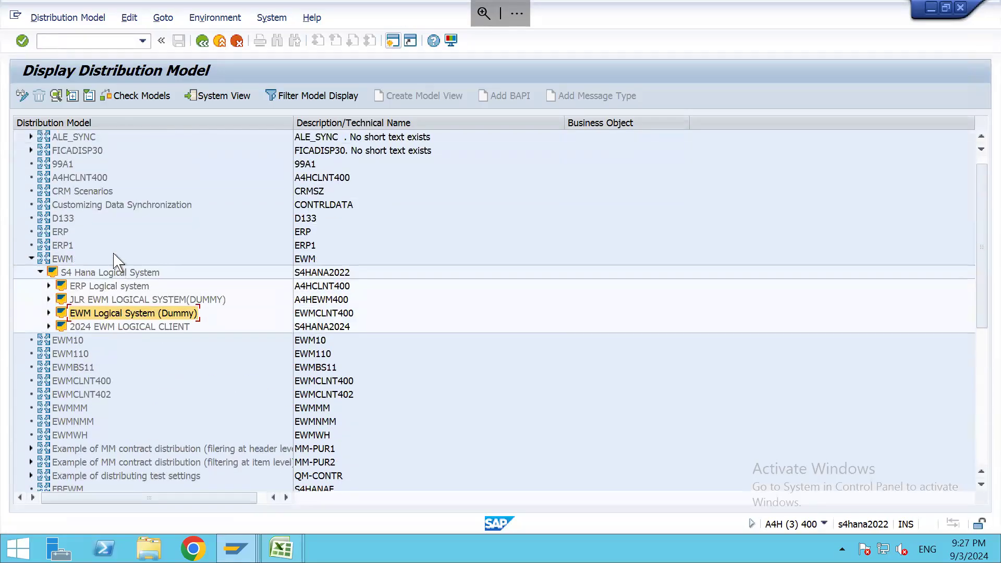
# Step: Start transaction SPRO in a new session and open the SAP Reference IMG
pyautogui.write('/ospro')
pyautogui.press('Return')
pyautogui.click(65, 98)
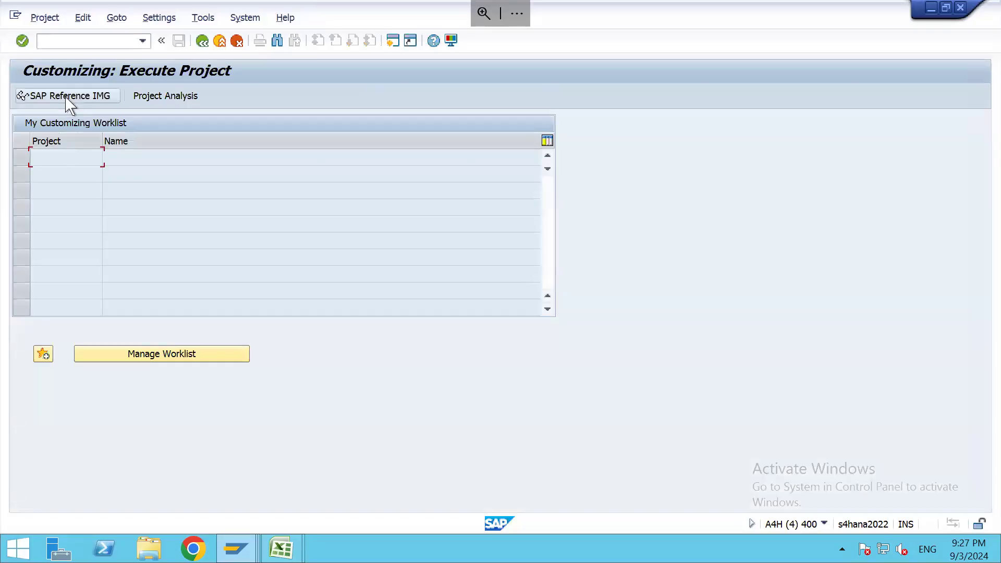
# Step: Expand Integration with Other SAP Components, Extended Warehouse Management, down to Basic Settings for Setting Up the System Landscape
pyautogui.scroll(-7, 83, 374)
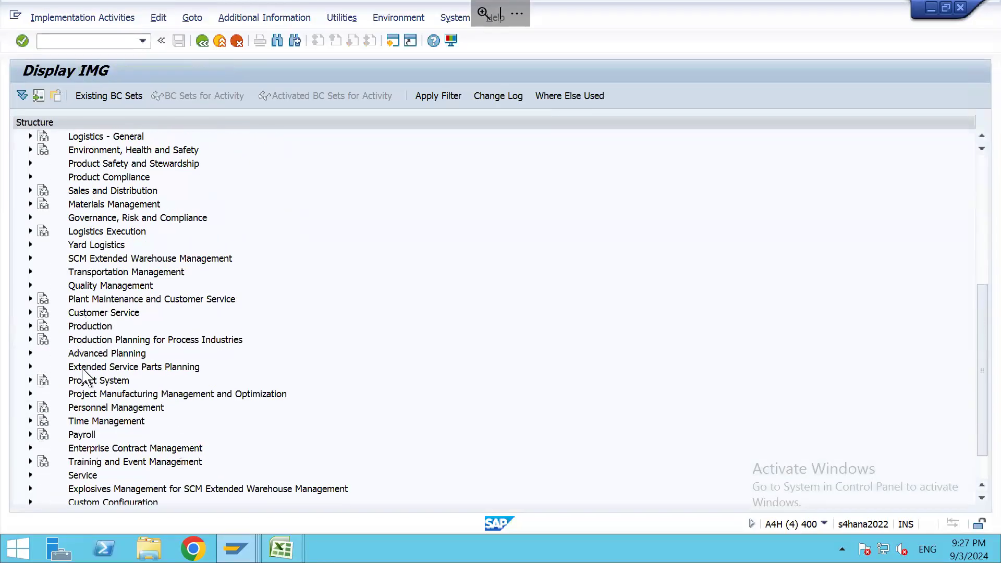
pyautogui.click(111, 476)
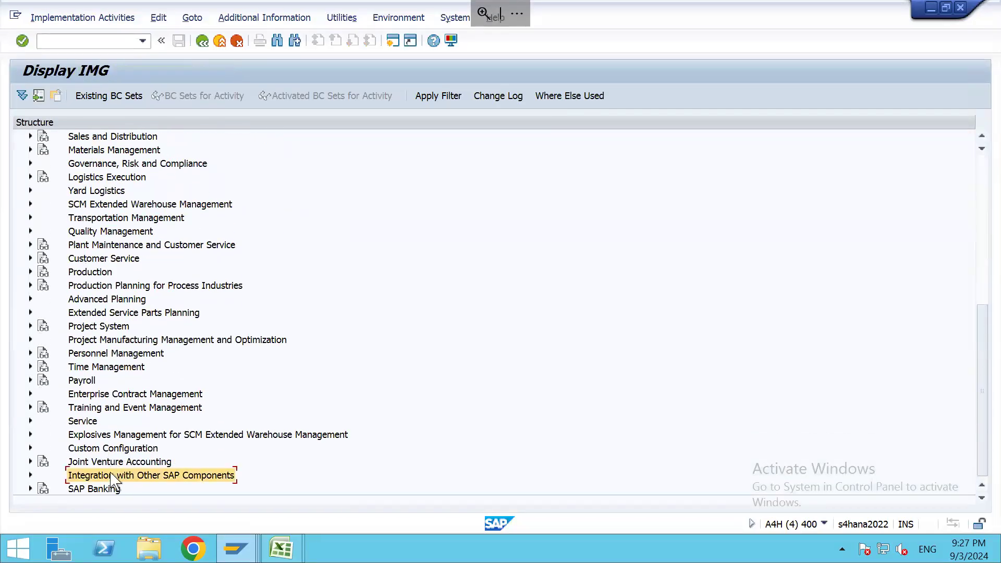
pyautogui.press('Right')
pyautogui.press('Down')
pyautogui.press('Down')
pyautogui.press('Down')
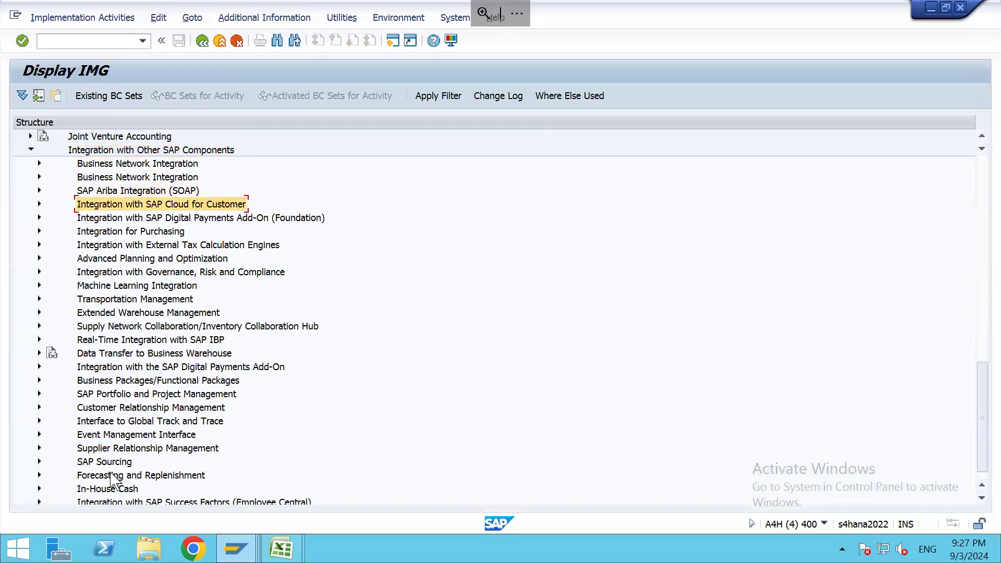
pyautogui.press('Down')
pyautogui.press('Down')
pyautogui.press('Down')
pyautogui.press('Down')
pyautogui.press('Down')
pyautogui.press('Down')
pyautogui.press('Down')
pyautogui.press('Down')
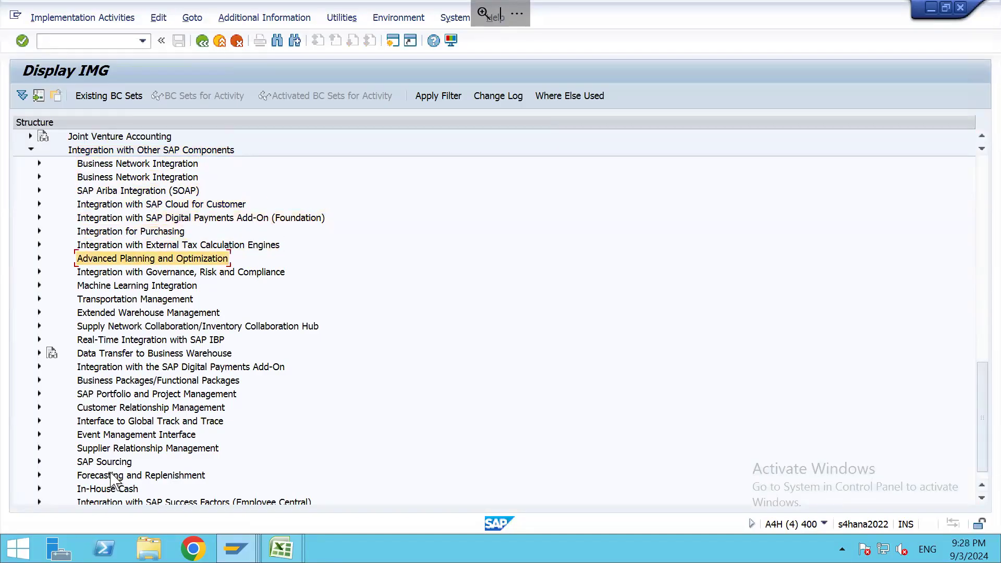
pyautogui.press('Right')
pyautogui.press('Down')
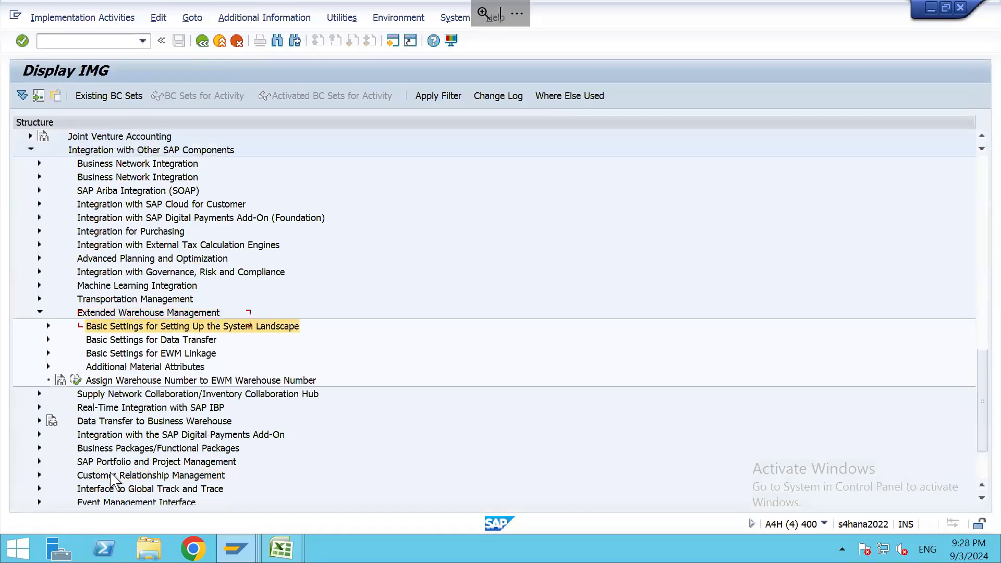
pyautogui.press('Right')
pyautogui.press('Down')
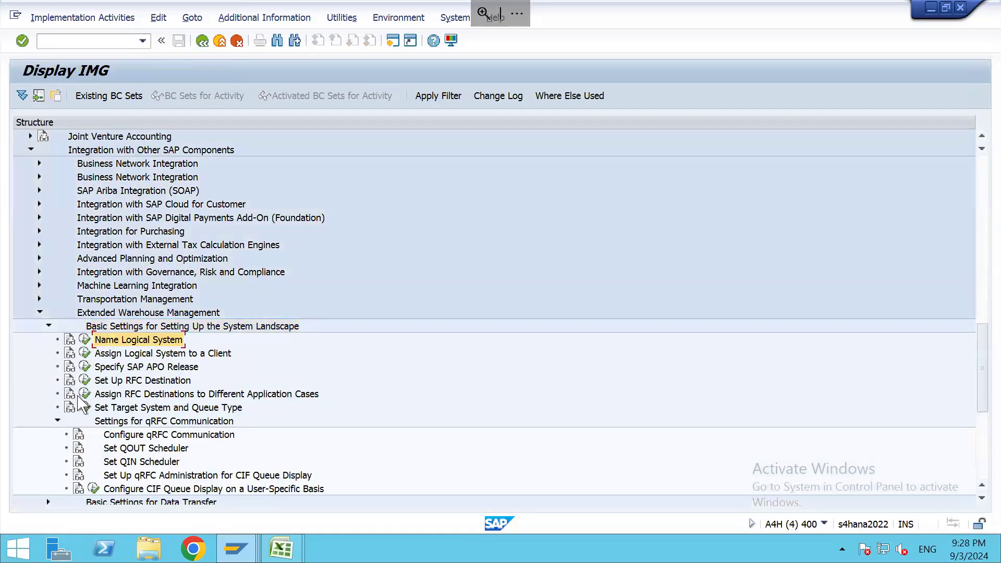
# Step: Execute Assign Logical System to a Client, accept the cross-client caution and open the details of client 400
pyautogui.click(85, 340)
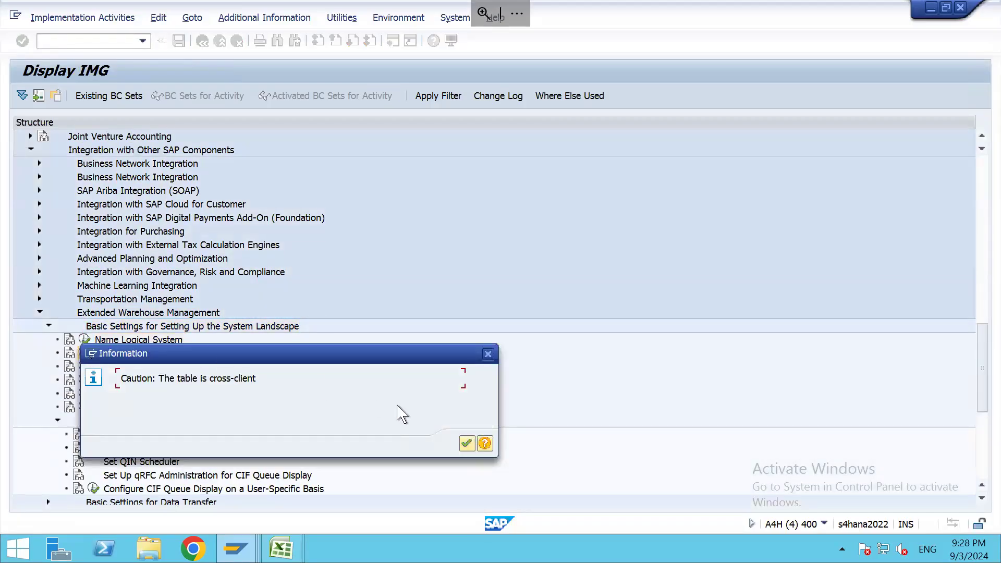
pyautogui.press('Return')
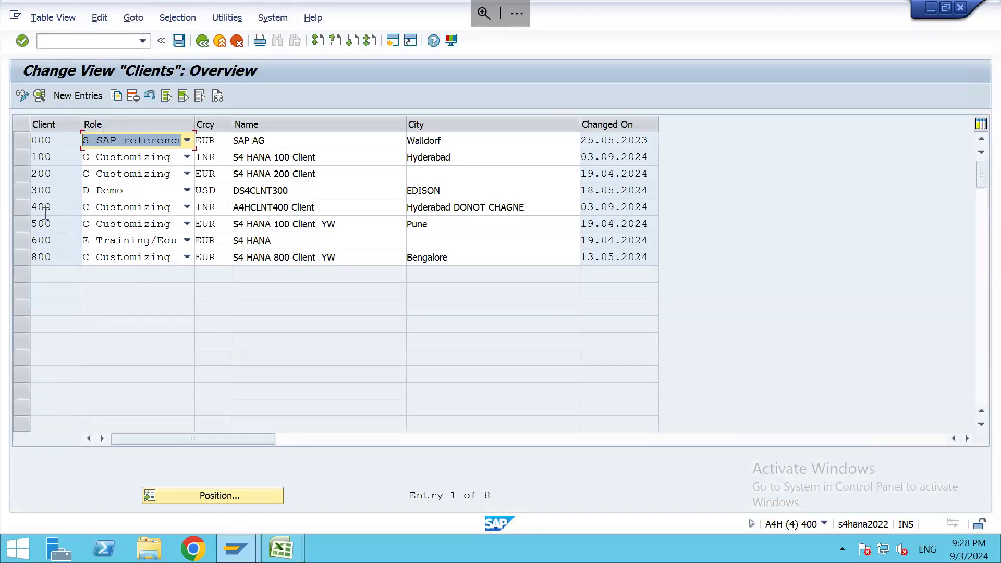
pyautogui.click(22, 209)
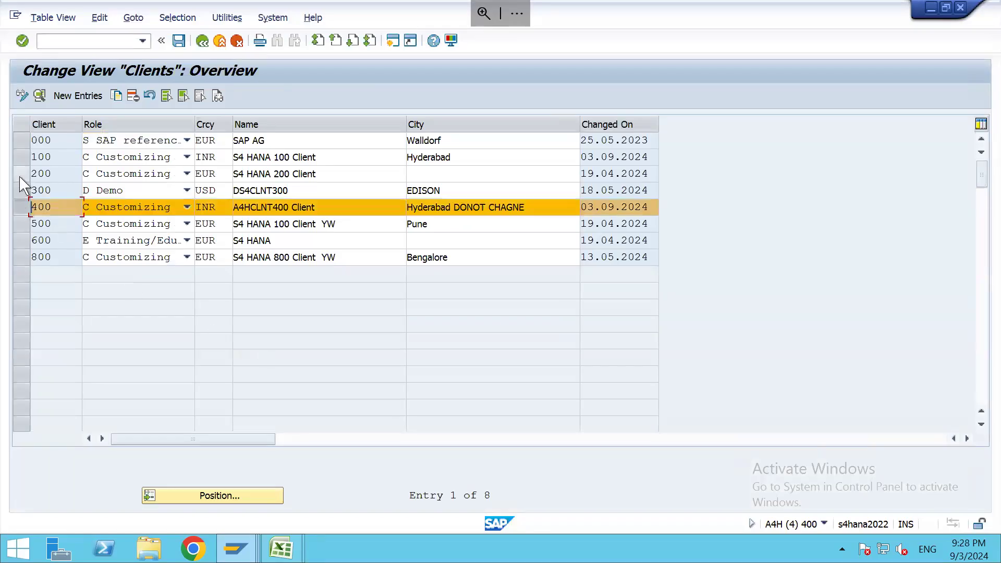
pyautogui.click(39, 96)
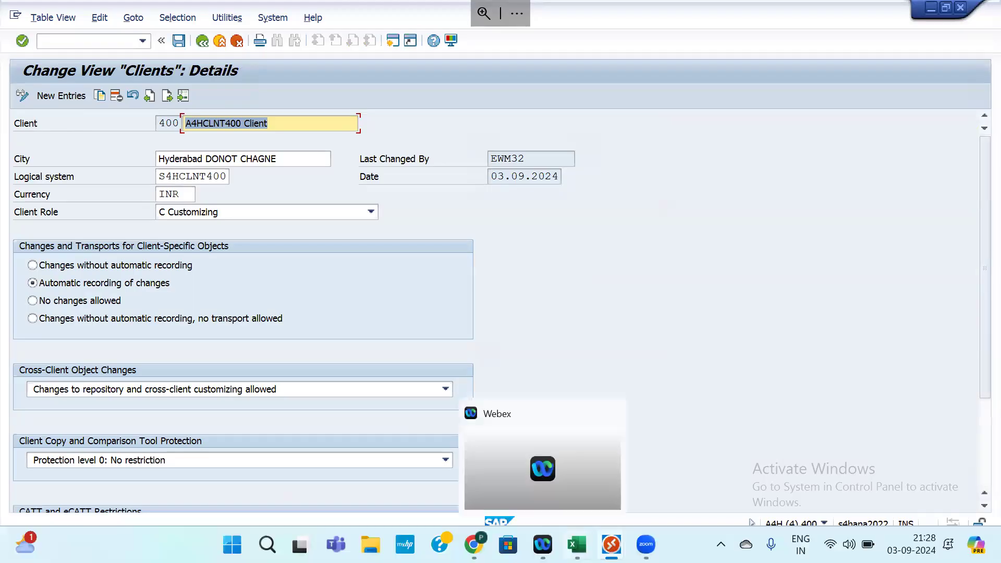
# Step: Switch to the Excel class notes and look up the real logical system name on the BASIS Settings in Embedded sheet
pyautogui.click(524, 502)
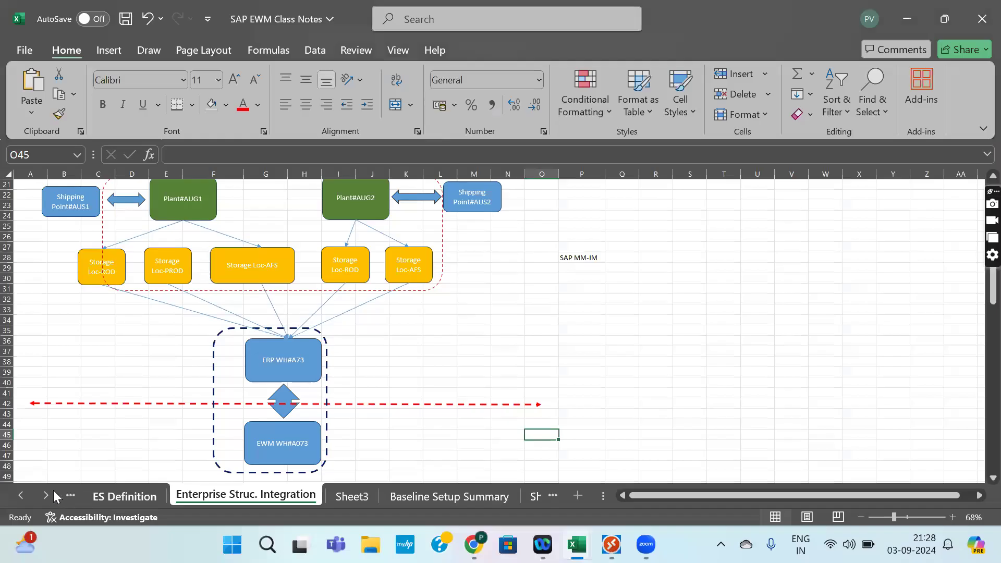
pyautogui.click(27, 494)
pyautogui.click(27, 495)
pyautogui.click(28, 494)
pyautogui.click(27, 495)
pyautogui.click(28, 494)
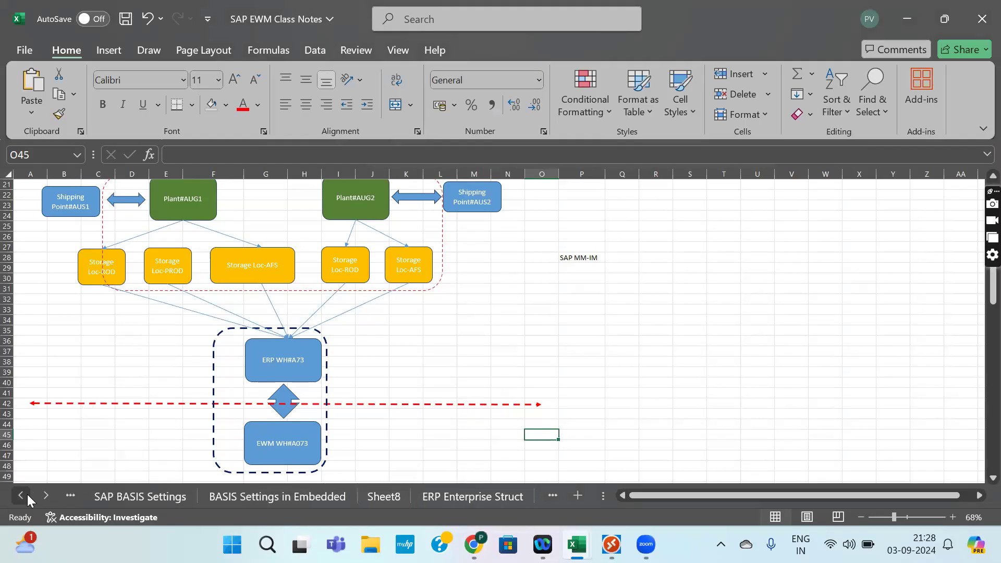
pyautogui.click(225, 499)
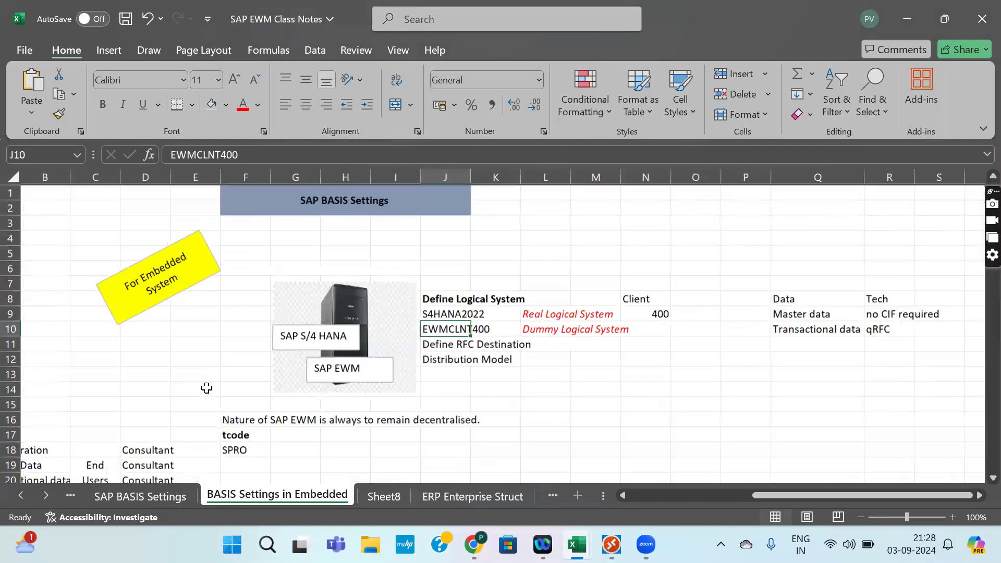
pyautogui.hscroll(-1, 207, 389)
pyautogui.scroll(-1, 206, 388)
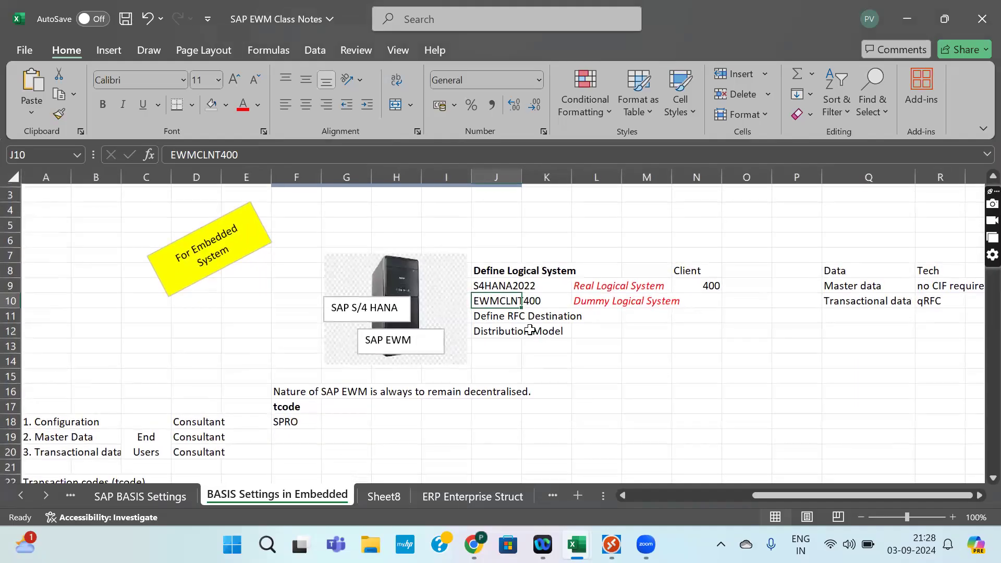
pyautogui.click(494, 283)
pyautogui.doubleClick(494, 283)
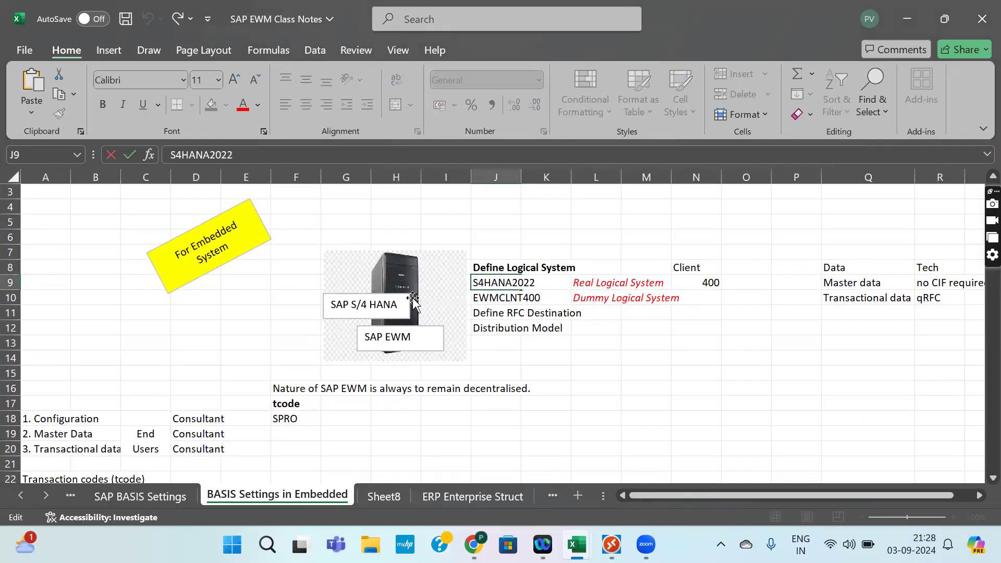
# Step: Switch back to SAP and check client 400's assigned logical system and the user who last changed it
pyautogui.hotkey('alt', 'Tab')
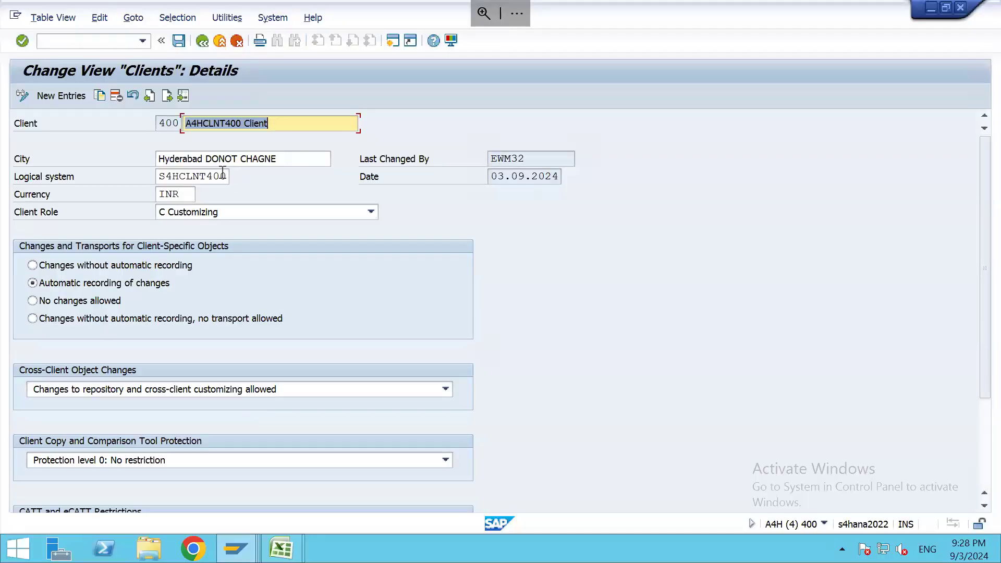
pyautogui.click(223, 172)
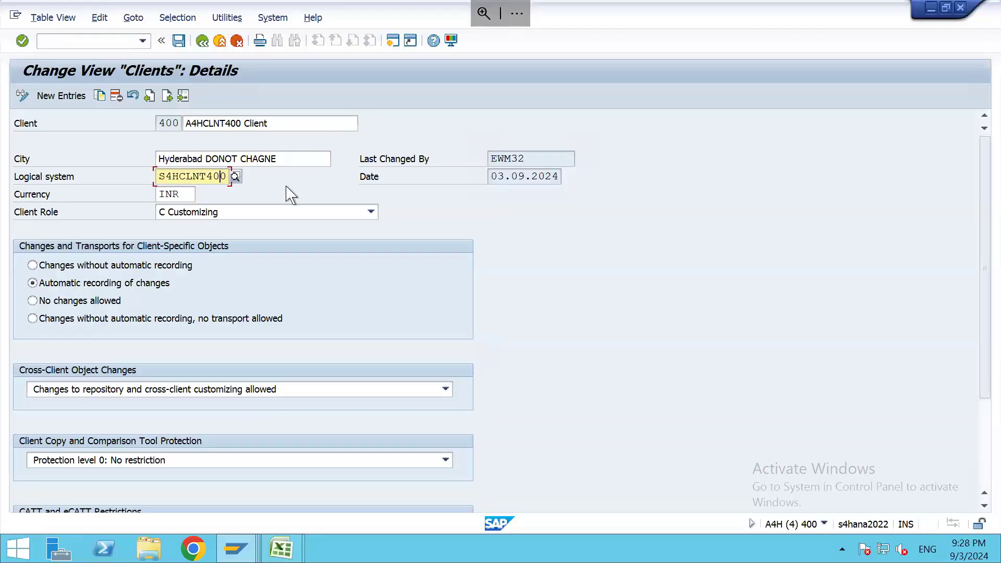
pyautogui.moveTo(545, 159); pyautogui.dragTo(491, 159)
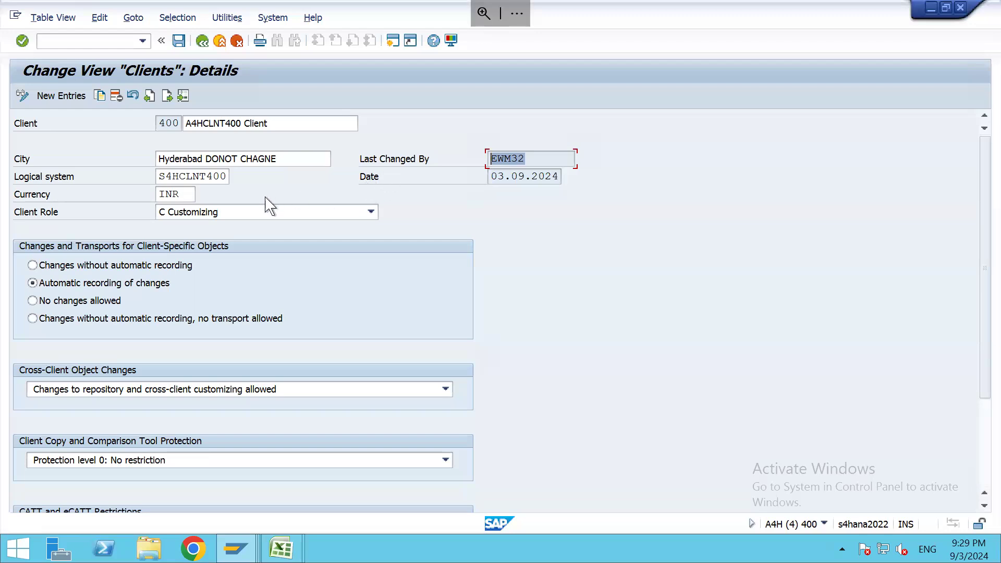
# Step: Set client 400's logical system to S4HANA2022 from the list of possible values
pyautogui.click(221, 176)
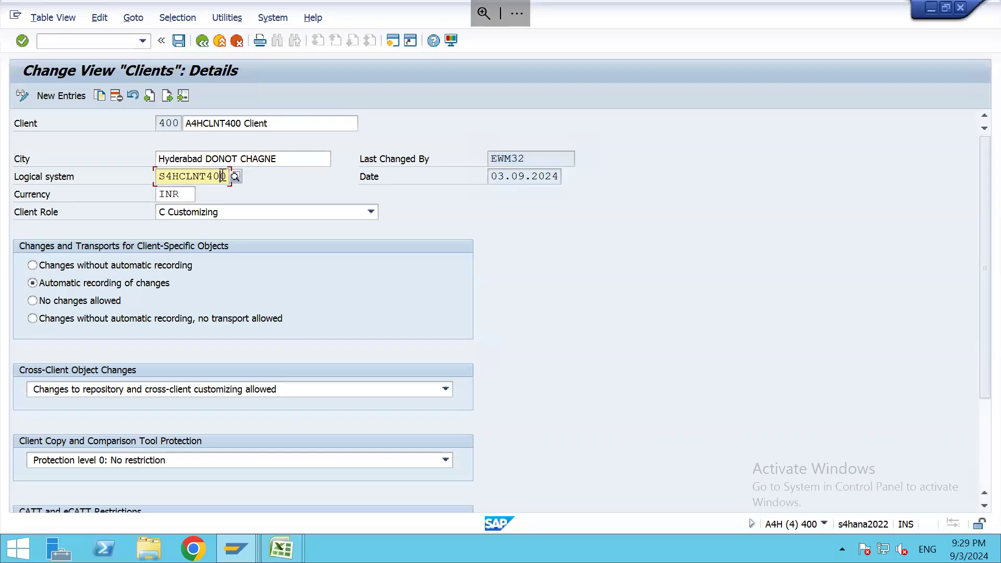
pyautogui.click(235, 176)
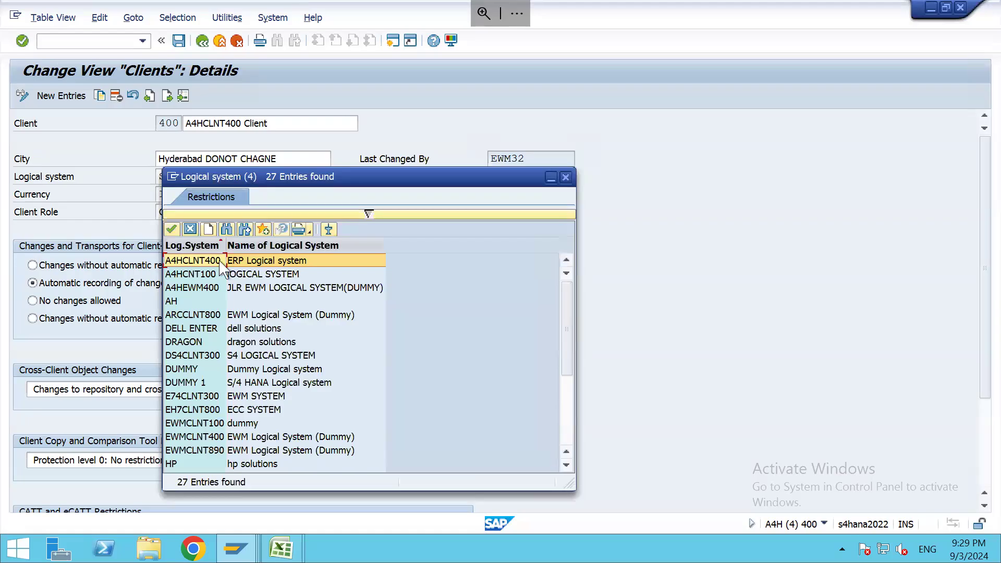
pyautogui.click(201, 410)
pyautogui.scroll(-1, 200, 413)
pyautogui.scroll(-2, 200, 419)
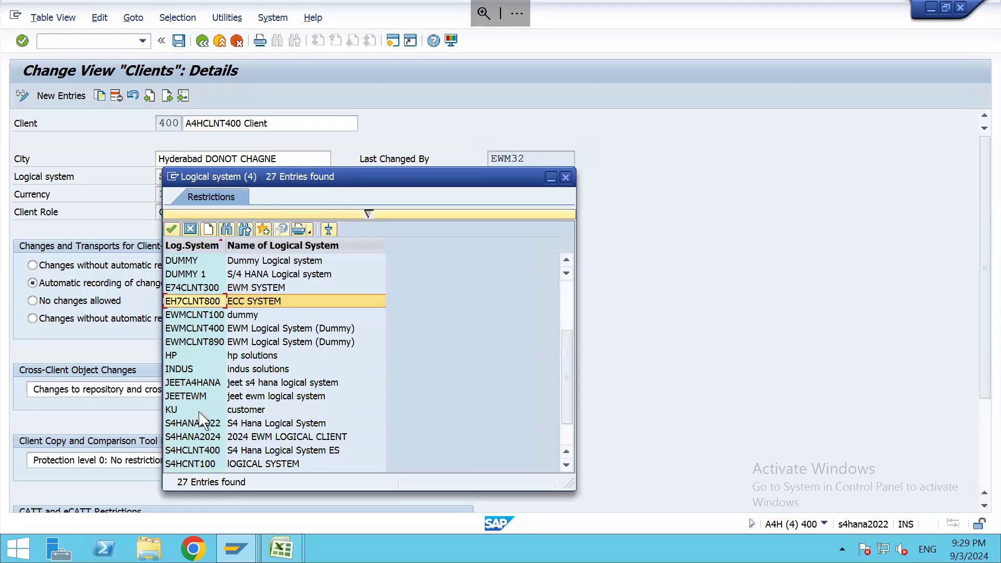
pyautogui.scroll(-1, 203, 420)
pyautogui.doubleClick(204, 398)
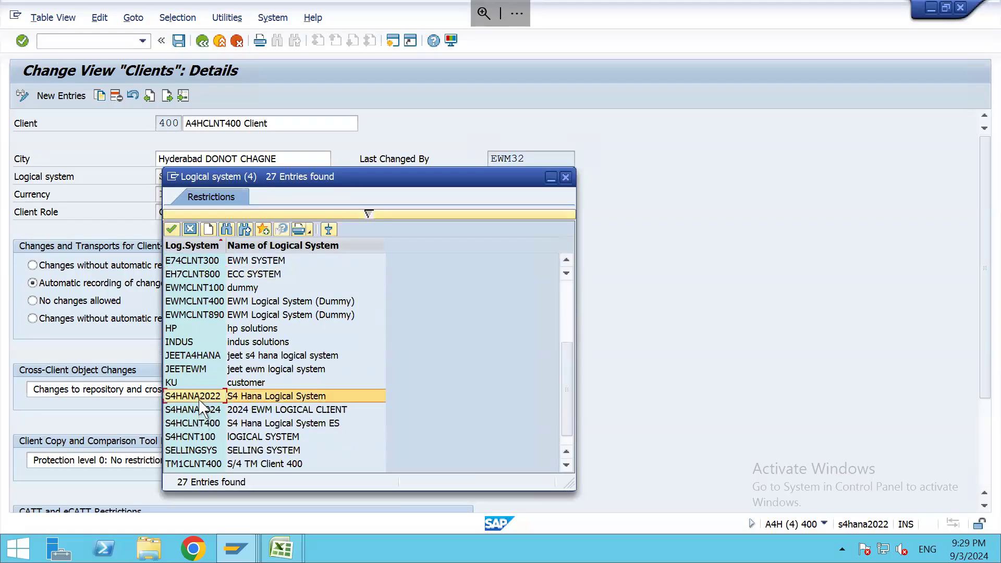
pyautogui.press('Return')
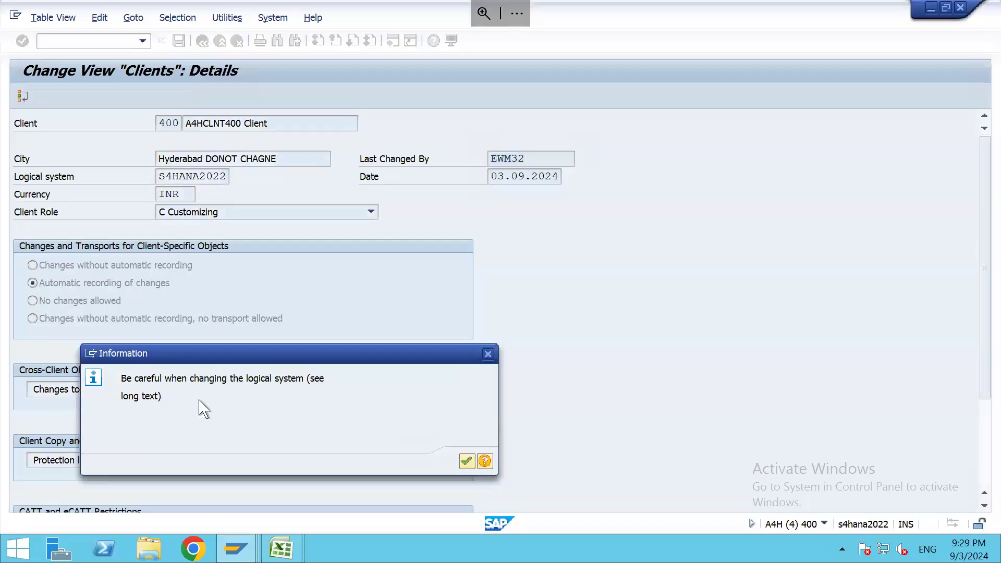
# Step: Accept the logical system caution, save client 400's settings and leave the Clients maintenance view
pyautogui.press('Return')
pyautogui.hotkey('ctrl', 's')
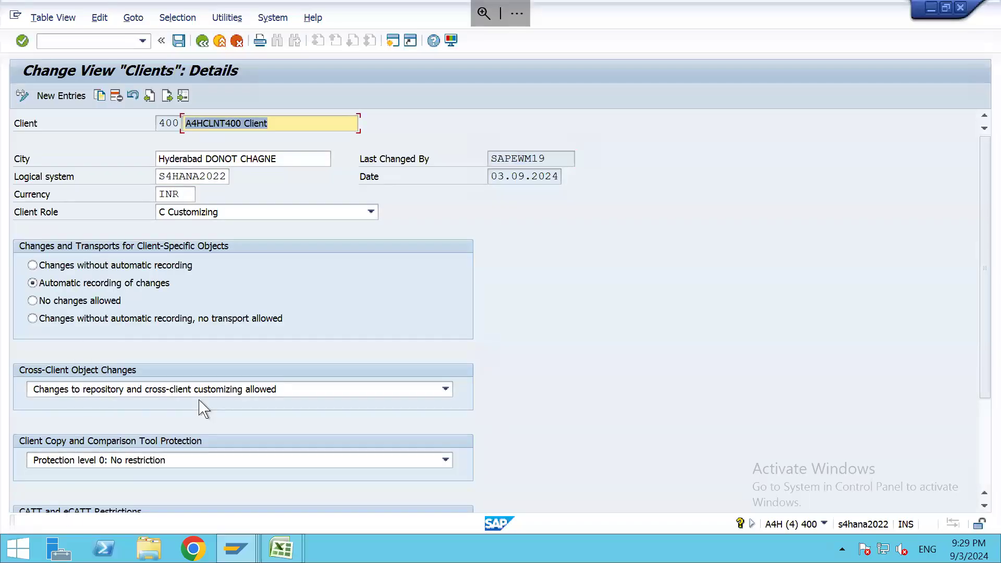
pyautogui.click(201, 40)
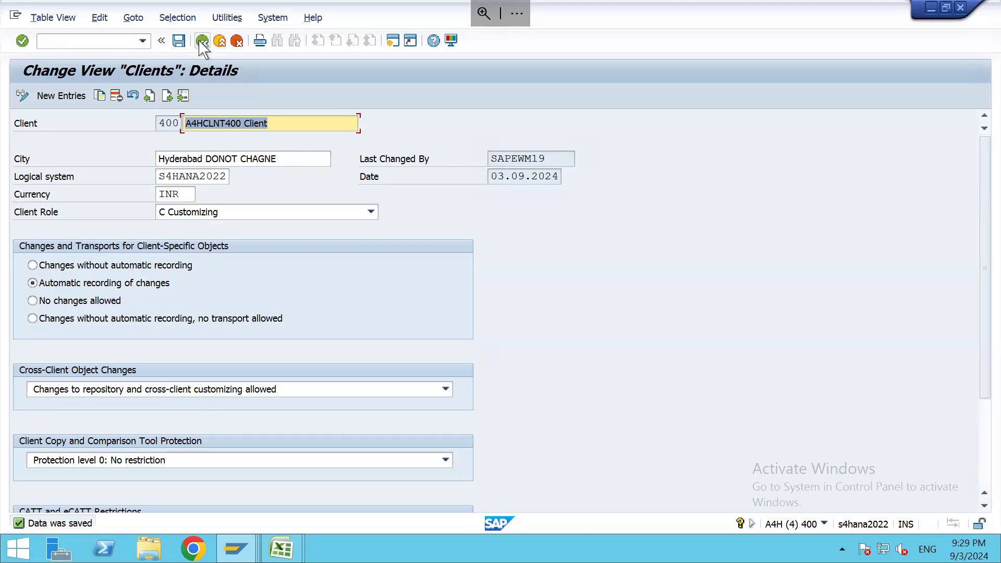
pyautogui.click(201, 41)
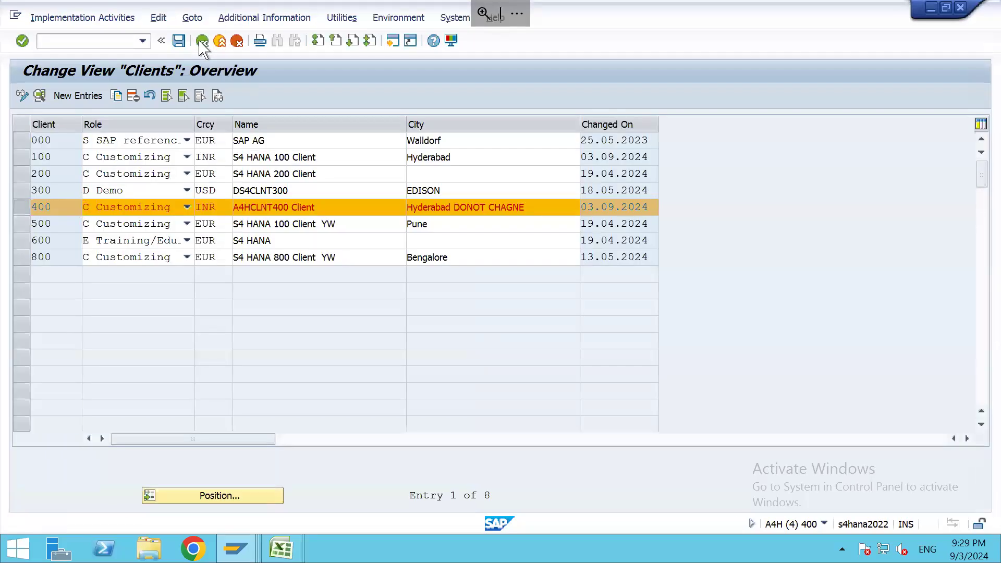
# Step: Switch to the open inbound delivery session, discard the unsaved delivery and recreate it from the same purchase order
pyautogui.hotkey('alt', 'Tab')
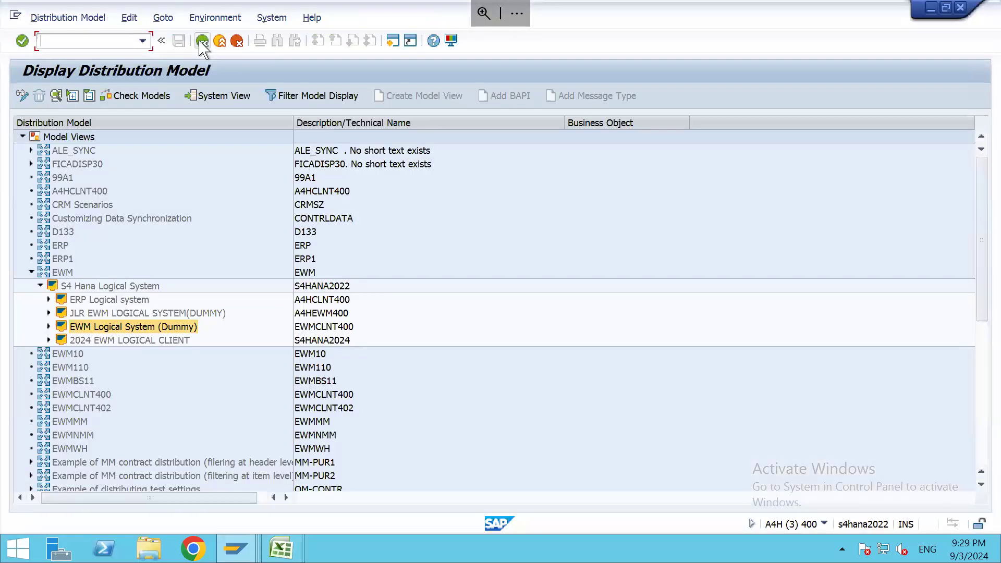
pyautogui.hotkey('alt', 'Tab')
pyautogui.press('Tab')
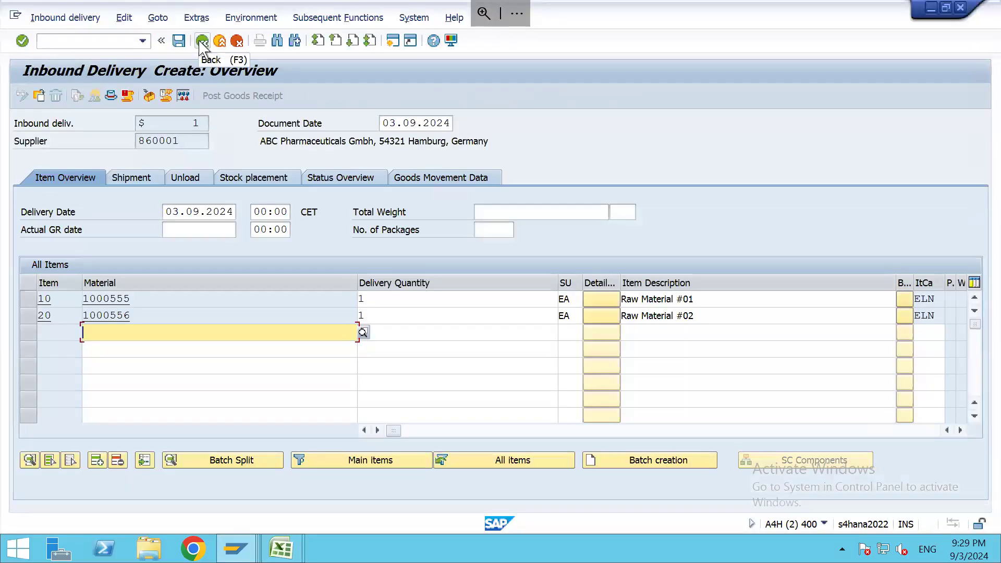
pyautogui.press('Tab')
pyautogui.press('Return')
pyautogui.press('Return')
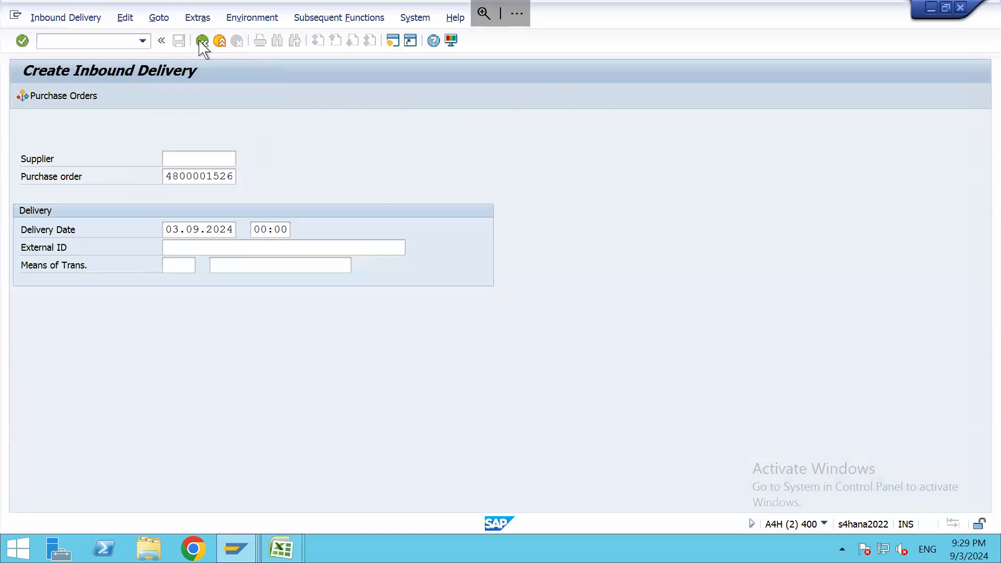
# Step: Set the delivery quantity of items 10 and 20 to 1 each
pyautogui.click(405, 301)
pyautogui.press('BackSpace')
pyautogui.press('BackSpace')
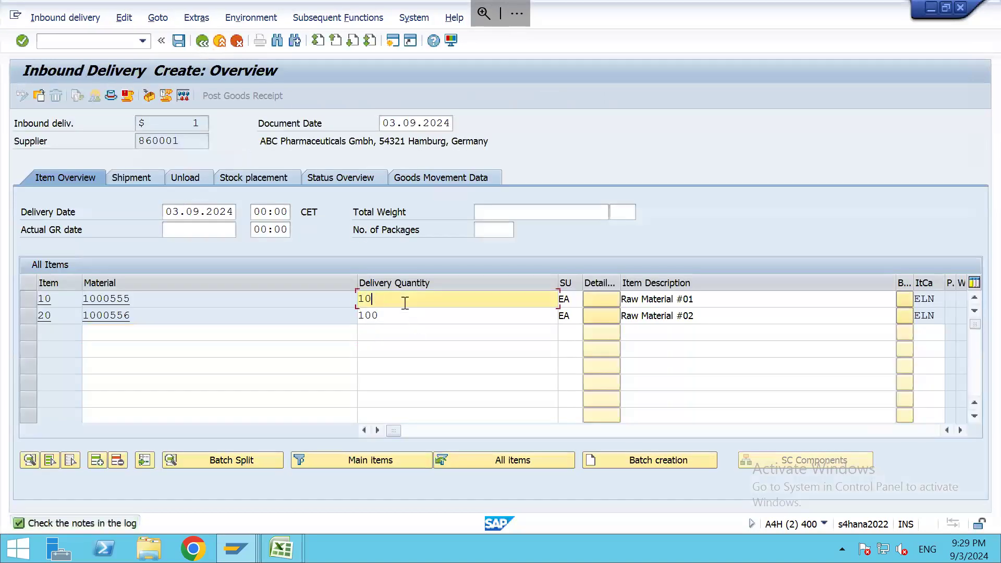
pyautogui.press('Down')
pyautogui.press('Down')
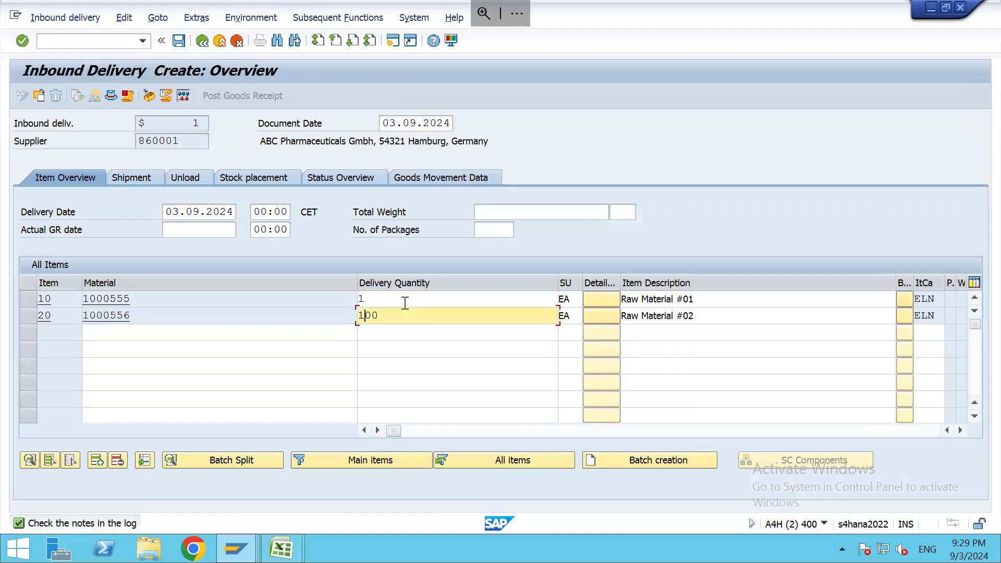
pyautogui.press('Delete')
pyautogui.press('Return')
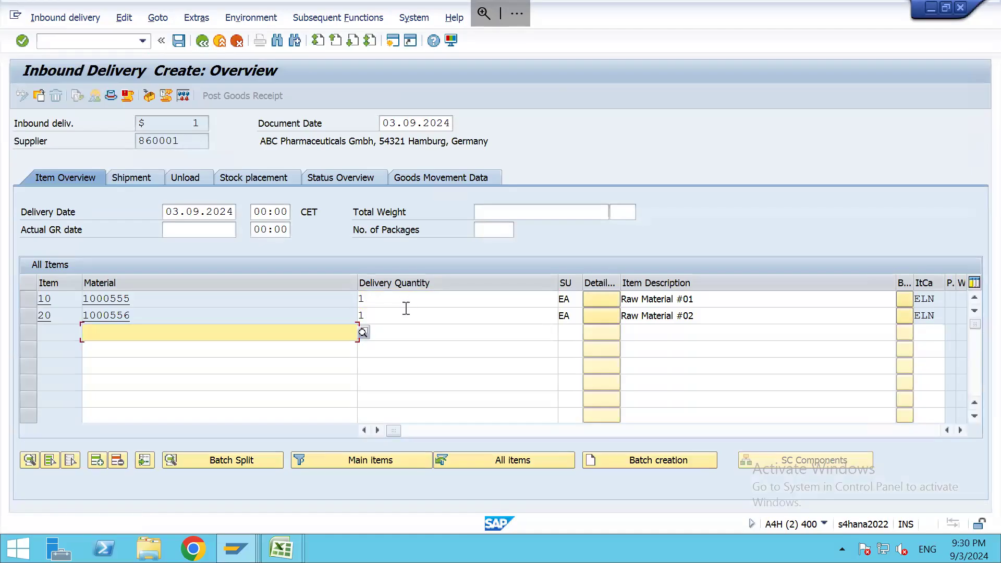
# Step: Run the document distribution check on the inbound delivery, read the resulting message and close it
pyautogui.click(125, 17)
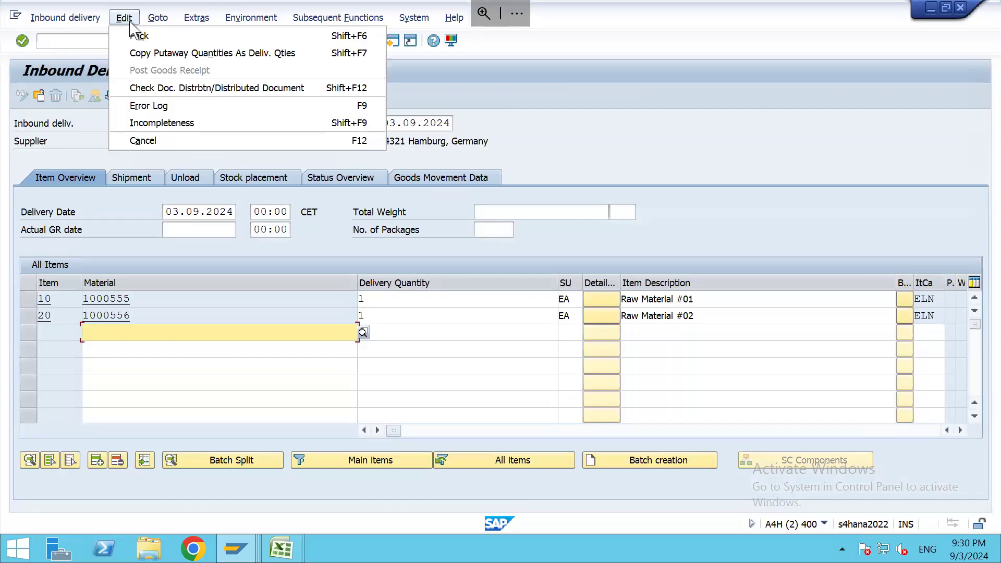
pyautogui.click(147, 87)
pyautogui.press('Return')
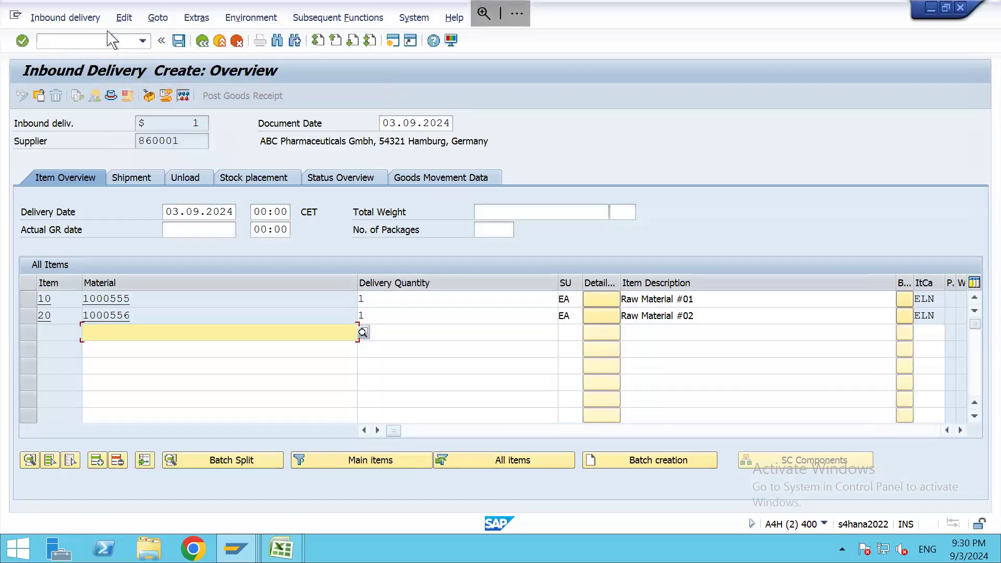
pyautogui.click(124, 18)
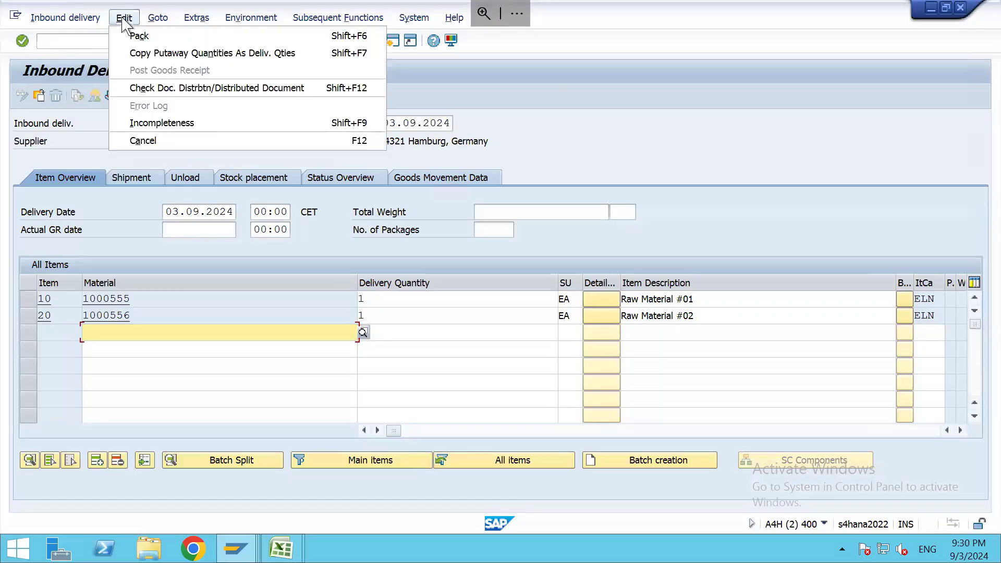
pyautogui.click(147, 88)
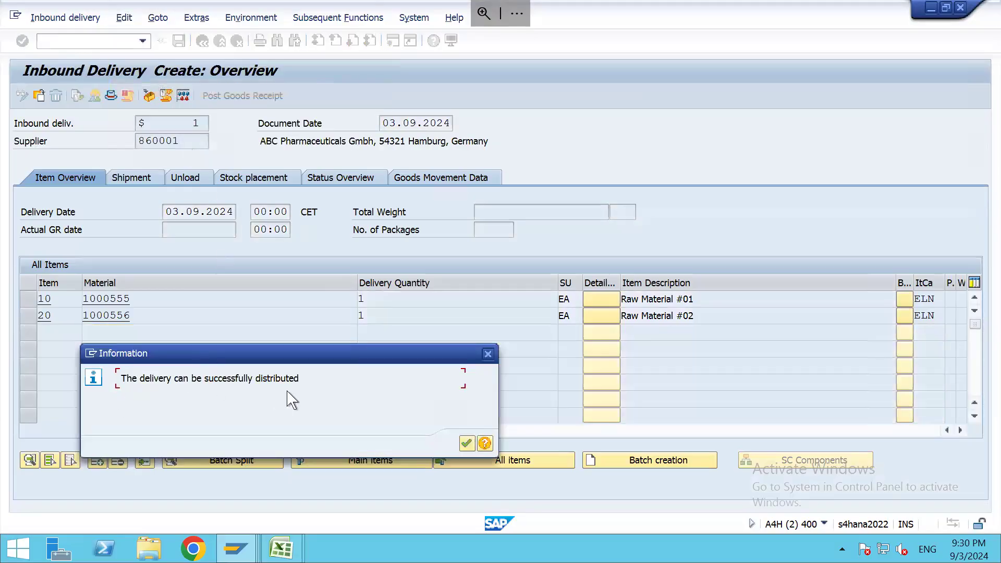
pyautogui.moveTo(312, 380); pyautogui.dragTo(120, 387)
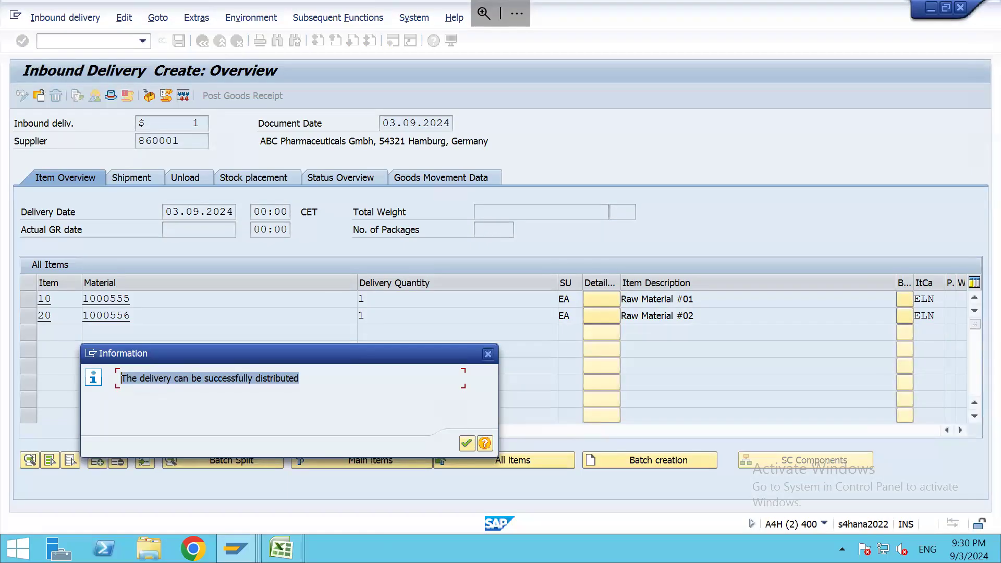
pyautogui.moveTo(306, 381); pyautogui.dragTo(118, 380)
pyautogui.click(466, 444)
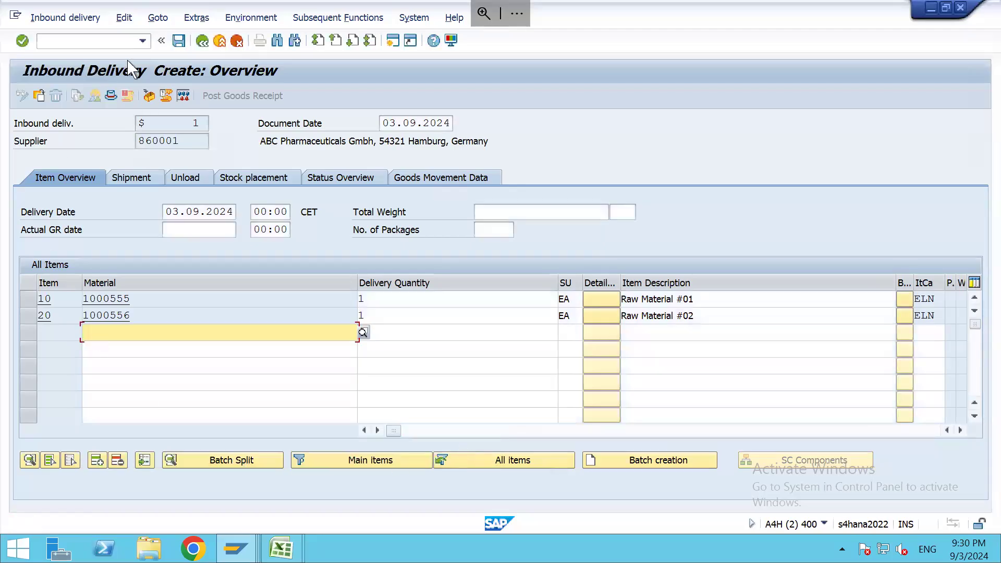
# Step: Save the inbound delivery and copy its delivery number from the detailed save message
pyautogui.click(178, 40)
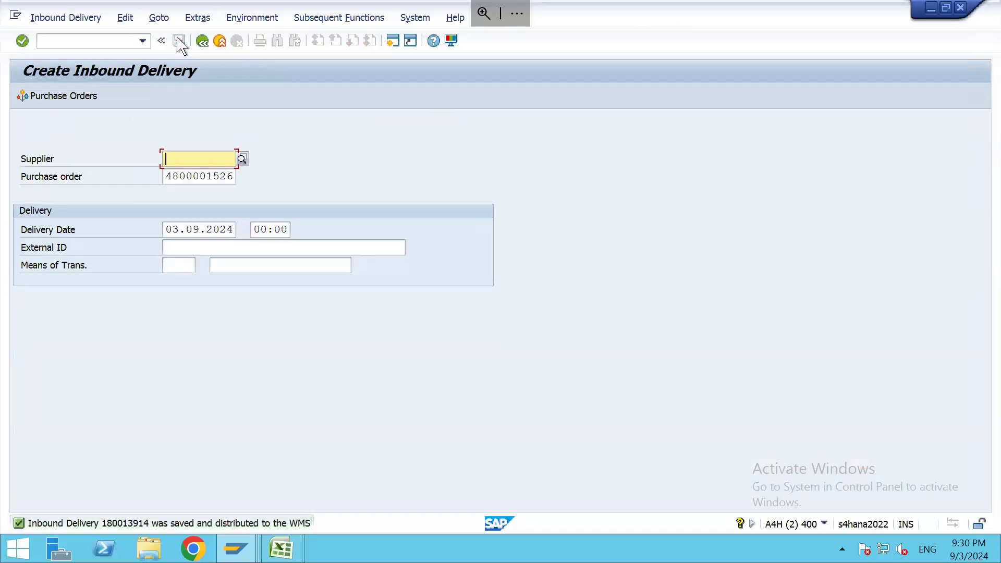
pyautogui.doubleClick(196, 521)
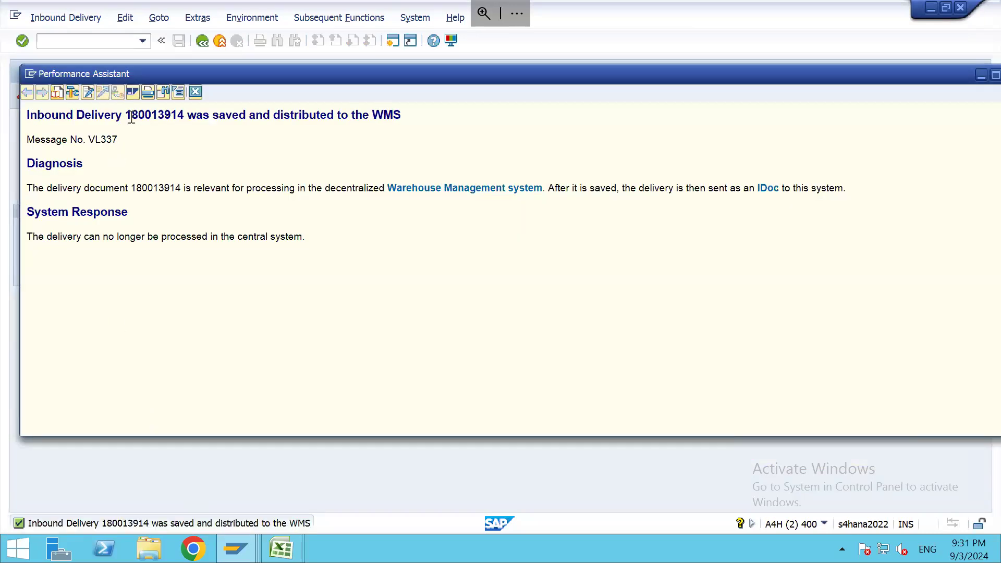
pyautogui.doubleClick(157, 115)
pyautogui.hotkey('ctrl', 'c')
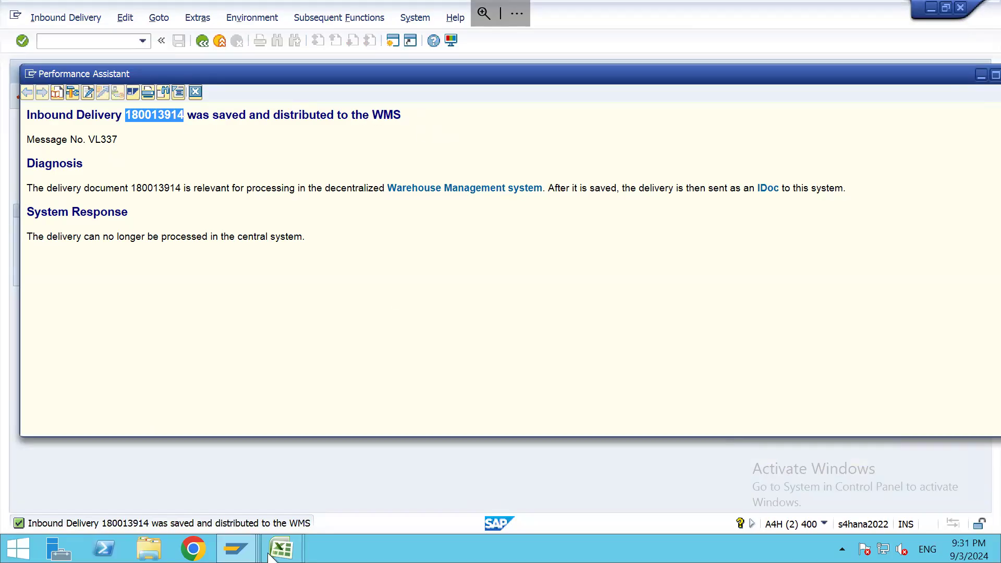
# Step: Switch to the Master Data list workbook in Excel, record the copied delivery number in B2 with the label ibd in A2, and reduce the number's font size
pyautogui.moveTo(278, 554)
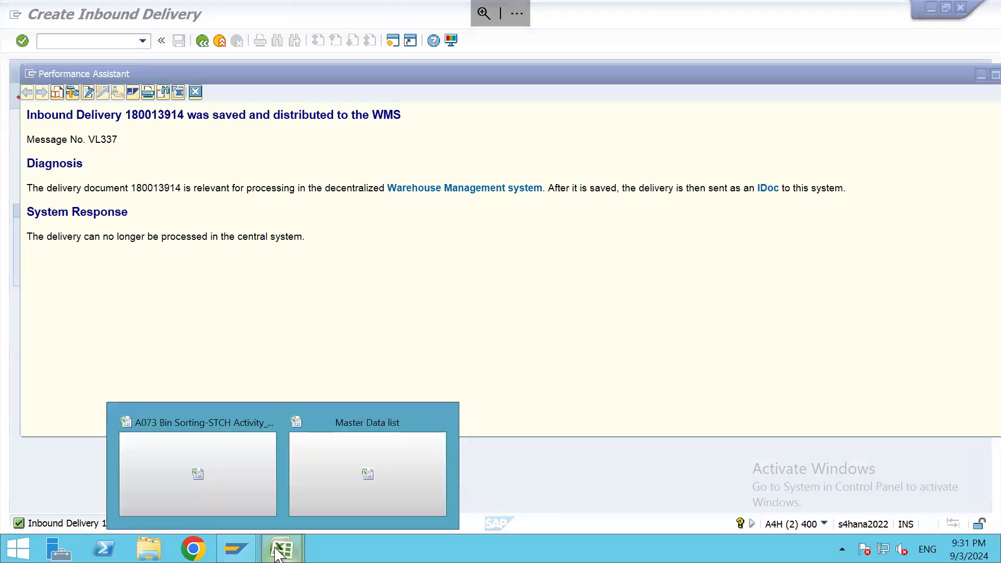
pyautogui.click(301, 487)
pyautogui.click(61, 162)
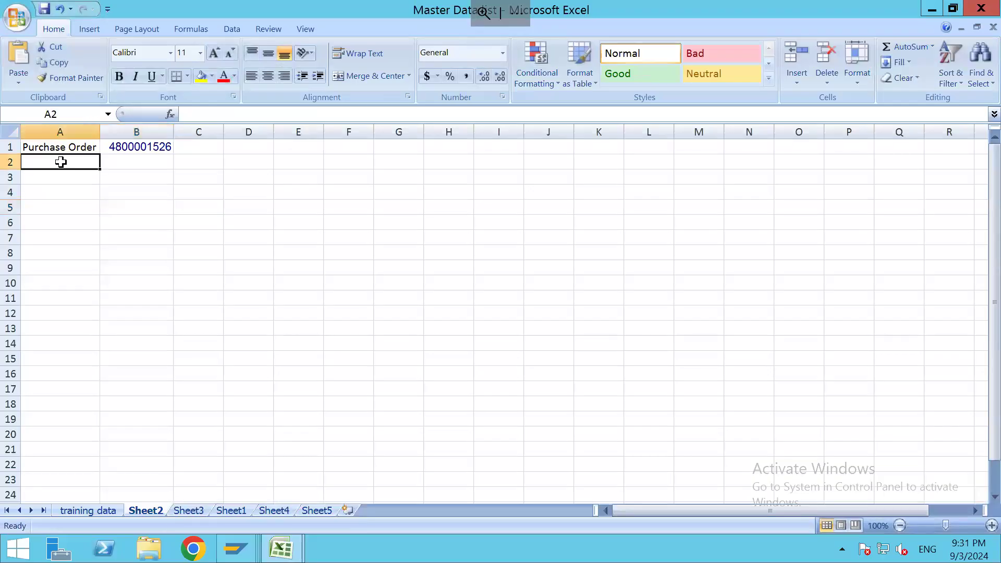
pyautogui.write('ibd')
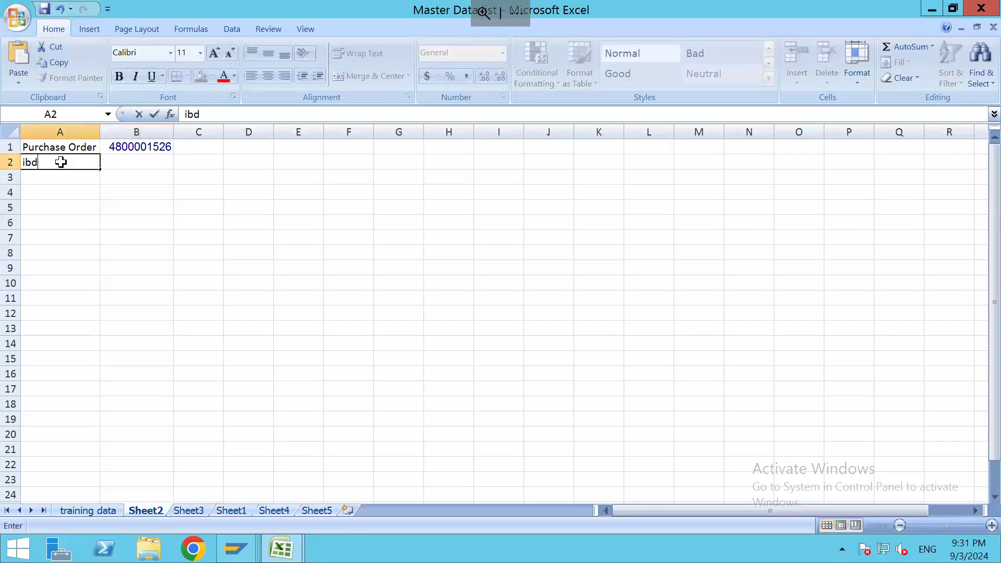
pyautogui.press('Tab')
pyautogui.hotkey('ctrl', 'v')
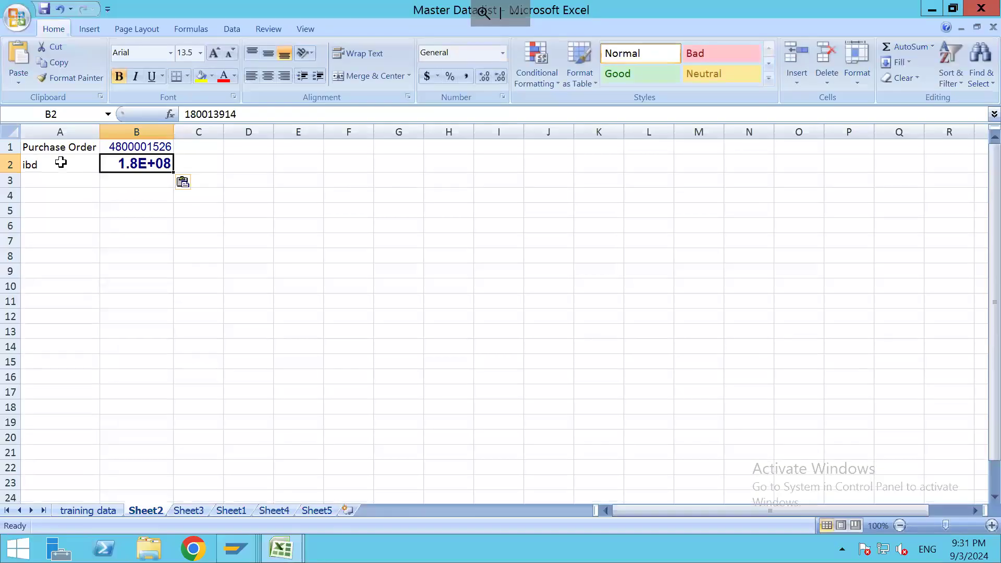
pyautogui.click(230, 52)
pyautogui.click(230, 53)
pyautogui.click(206, 192)
# Step: Switch back to SAP, close the message's detail window and display the purchase order with transaction ME23N
pyautogui.hotkey('alt', 'Tab')
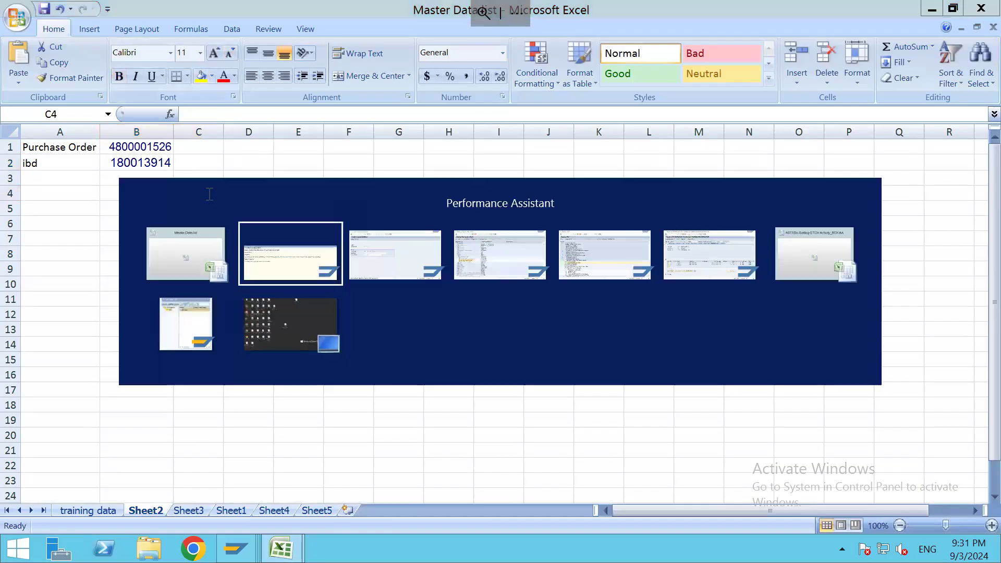
pyautogui.click(196, 93)
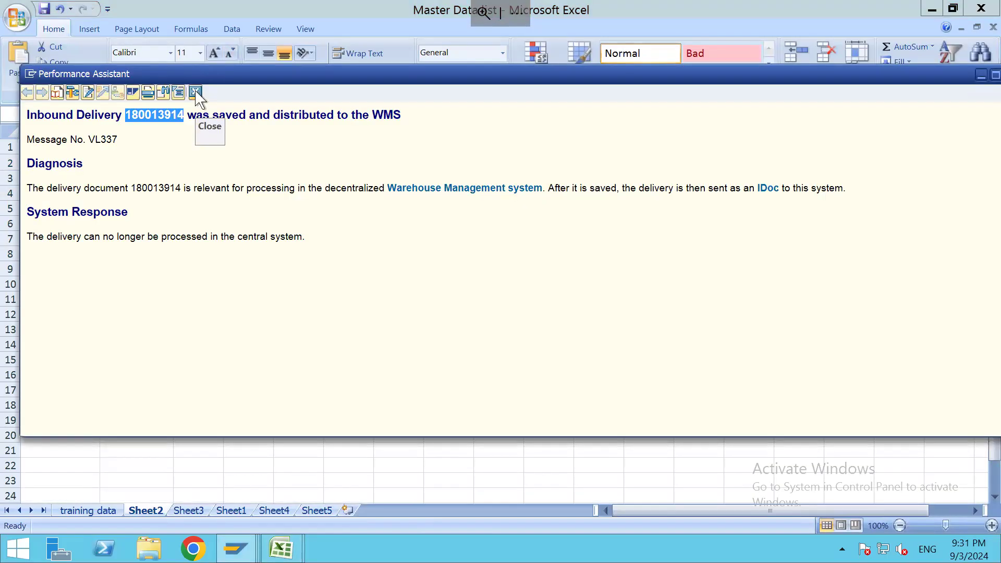
pyautogui.click(196, 93)
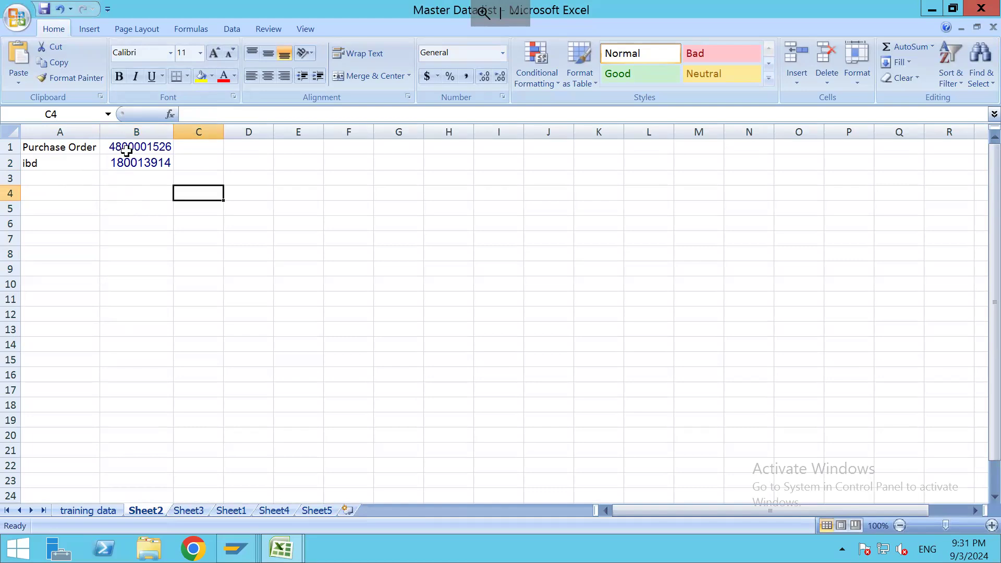
pyautogui.hotkey('alt', 'Tab')
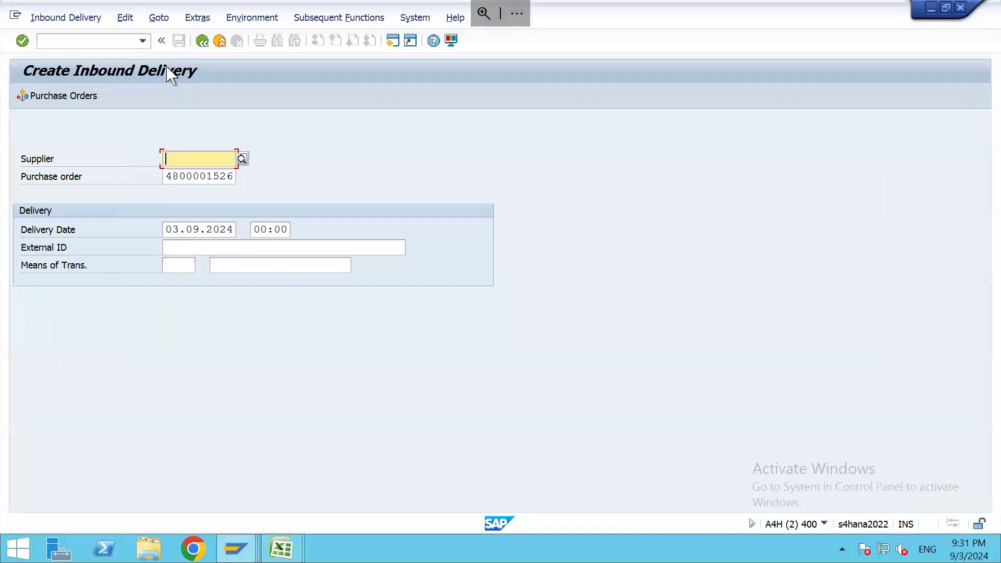
pyautogui.click(202, 41)
pyautogui.write('me23n')
pyautogui.press('Return')
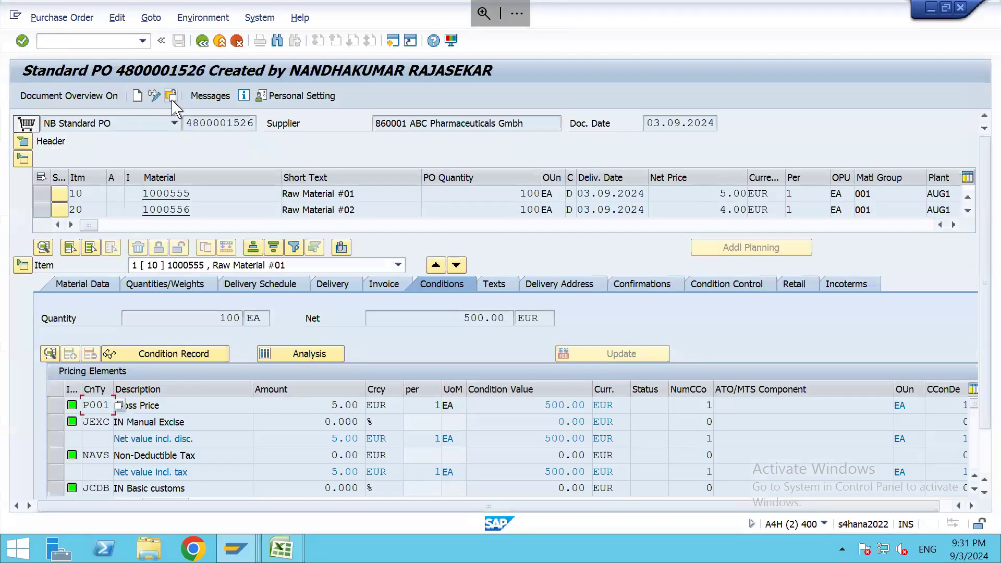
# Step: Compare the purchase order number shown in the document selection and header with the one recorded in the Master Data list workbook
pyautogui.click(171, 98)
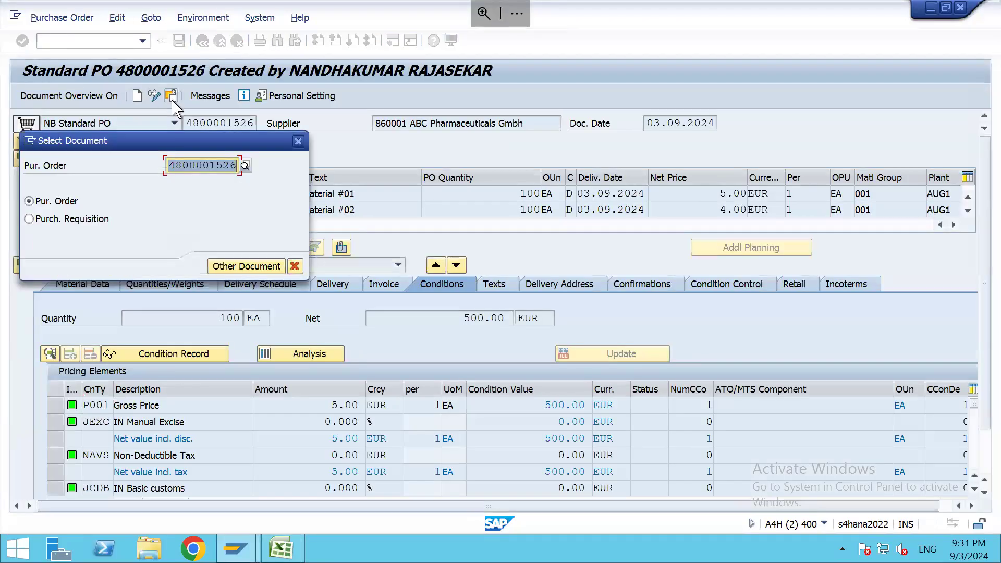
pyautogui.hotkey('alt', 'Tab')
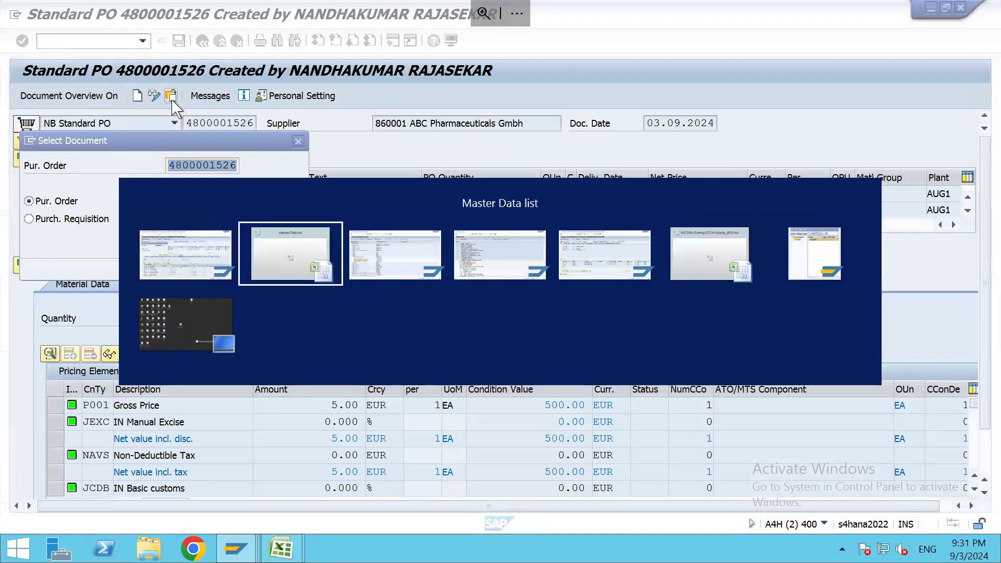
pyautogui.hotkey('alt', 'Tab')
pyautogui.hotkey('alt', 'shift', 'Tab')
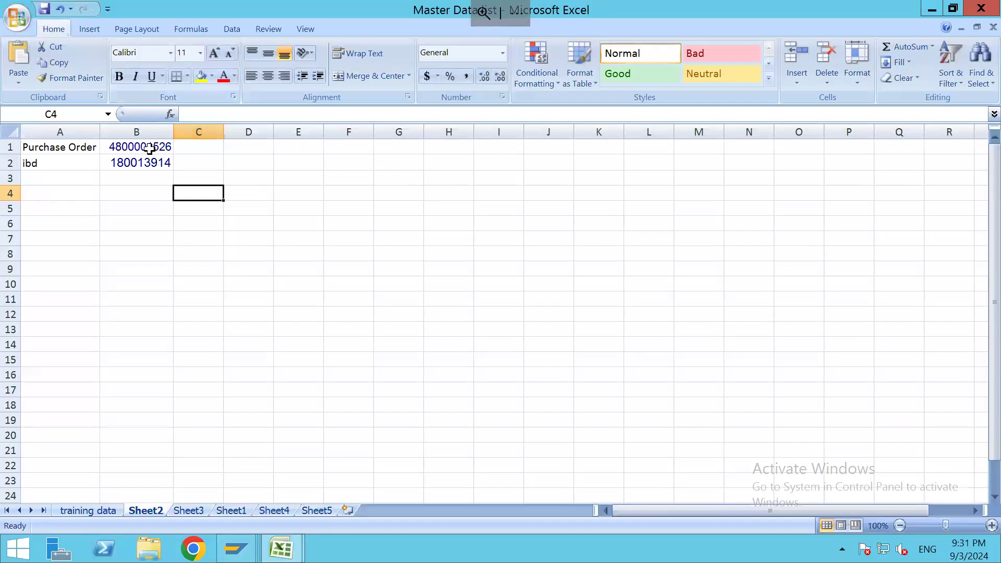
pyautogui.hotkey('alt', 'Tab')
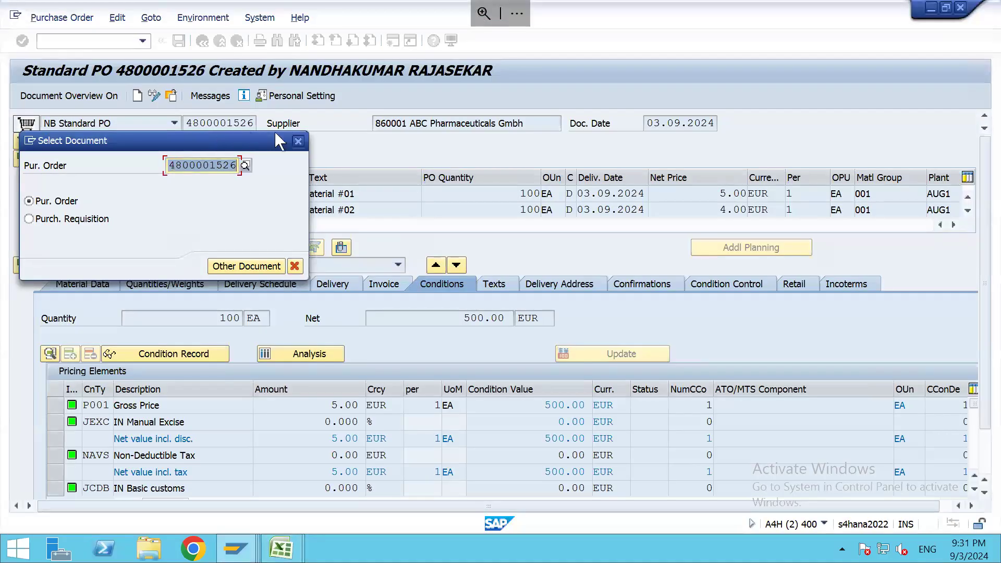
pyautogui.click(298, 141)
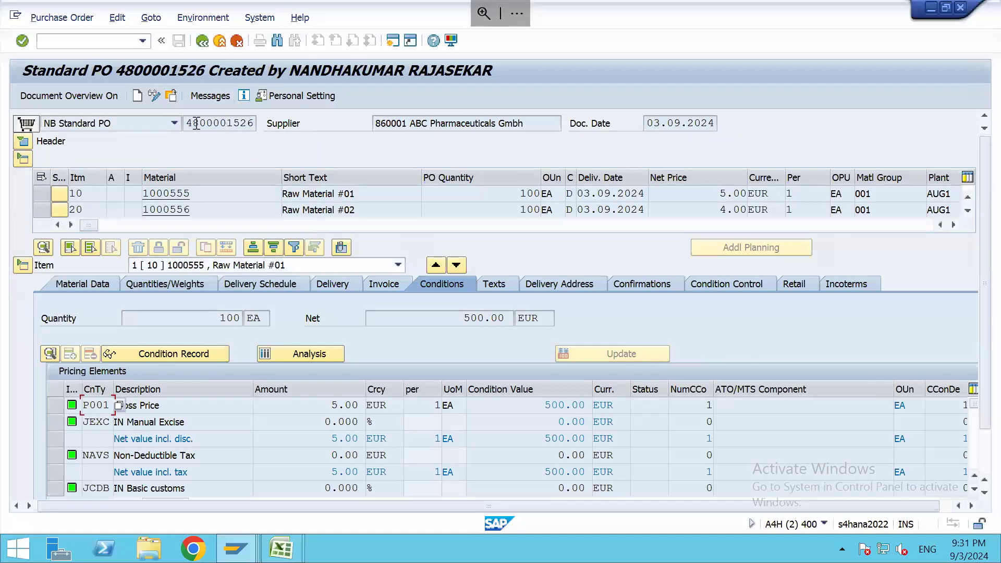
pyautogui.doubleClick(196, 123)
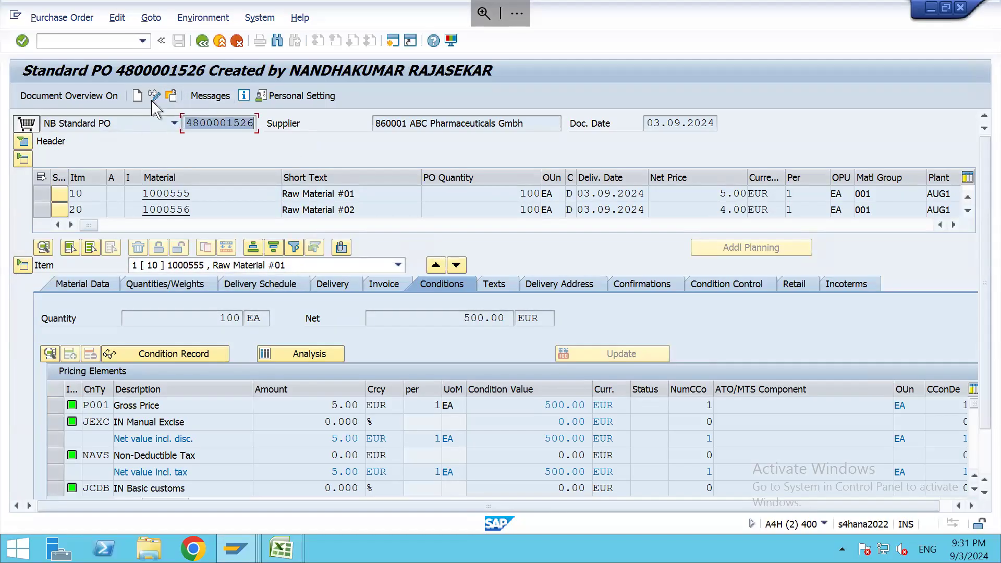
pyautogui.click(172, 97)
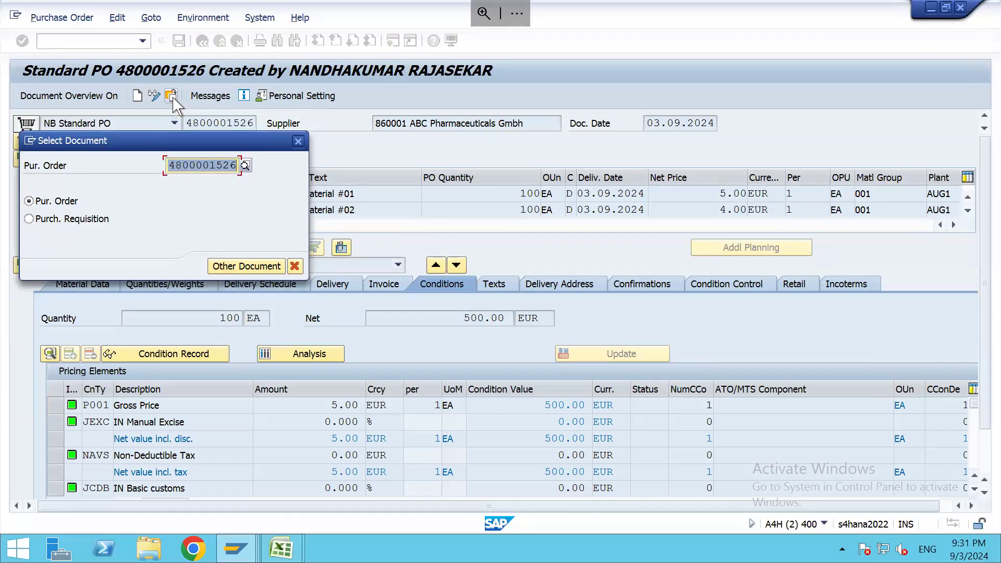
pyautogui.click(297, 140)
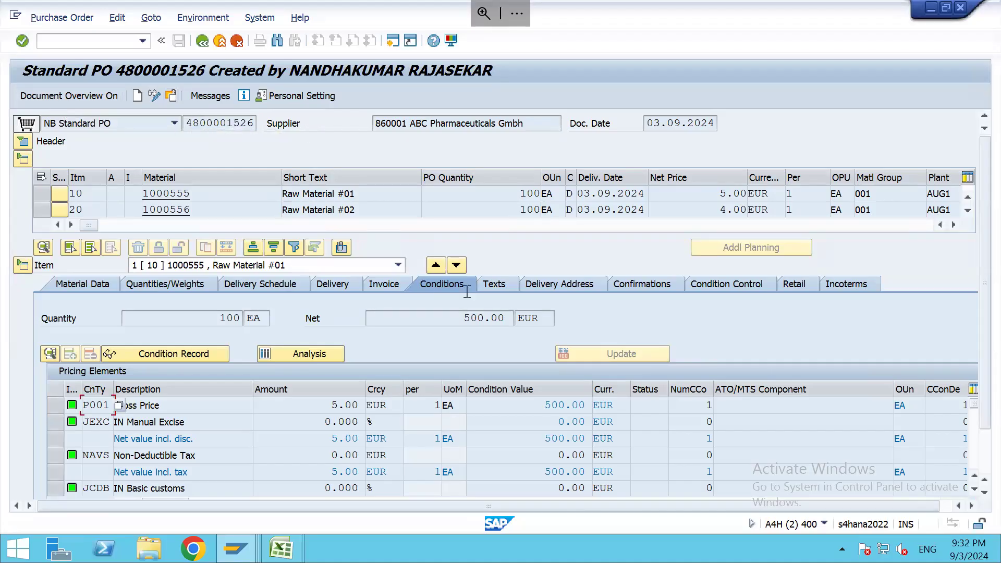
# Step: Check the inbound delivery number in the confirmations of purchase order items 10 and 20, and exit to SAP Easy Access
pyautogui.click(641, 292)
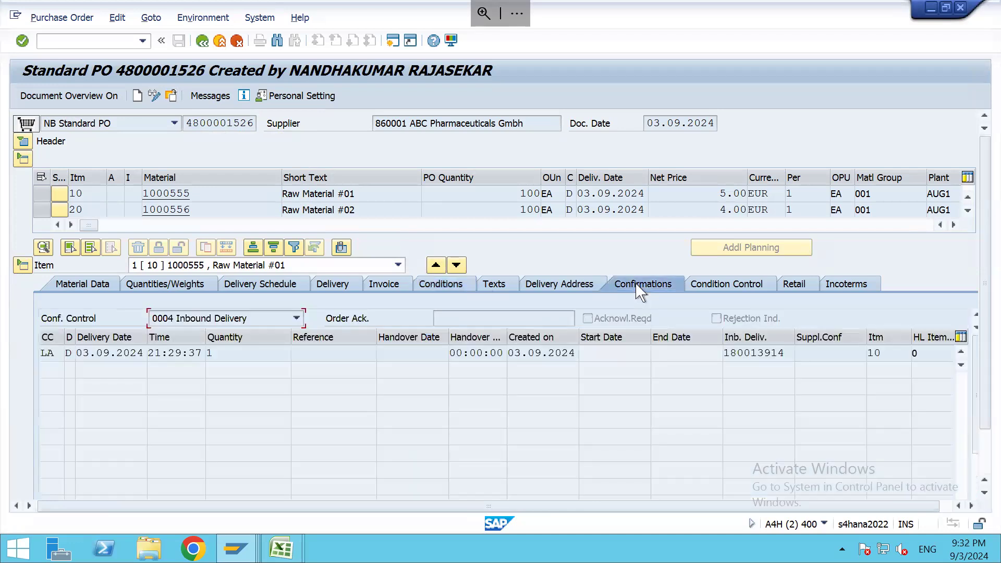
pyautogui.moveTo(787, 355); pyautogui.dragTo(719, 362)
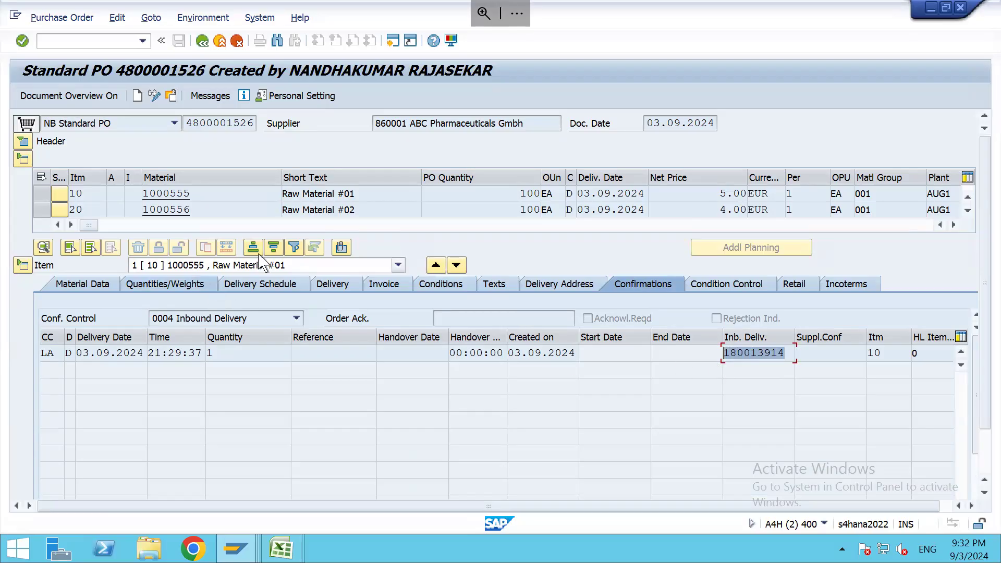
pyautogui.click(455, 265)
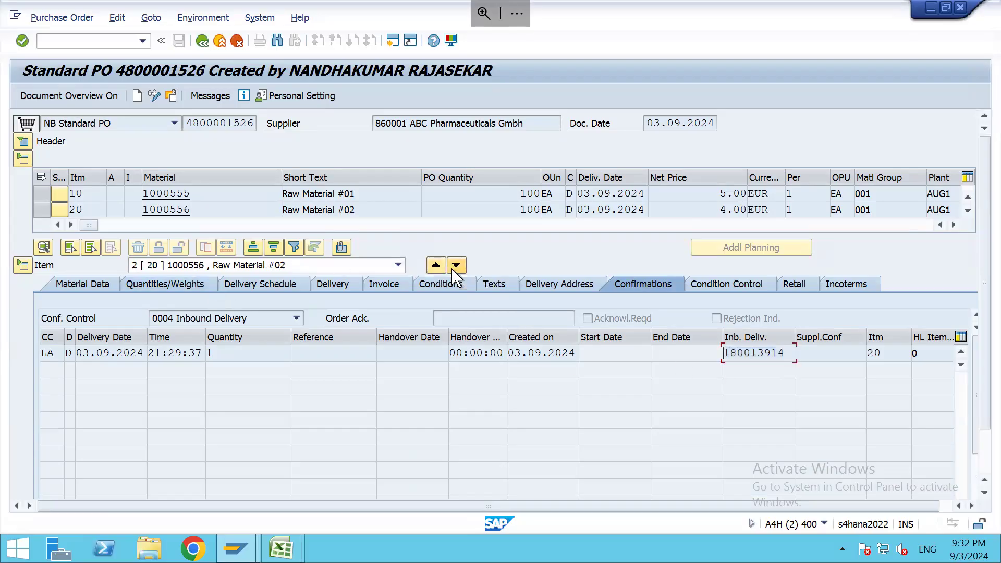
pyautogui.moveTo(789, 350); pyautogui.dragTo(722, 353)
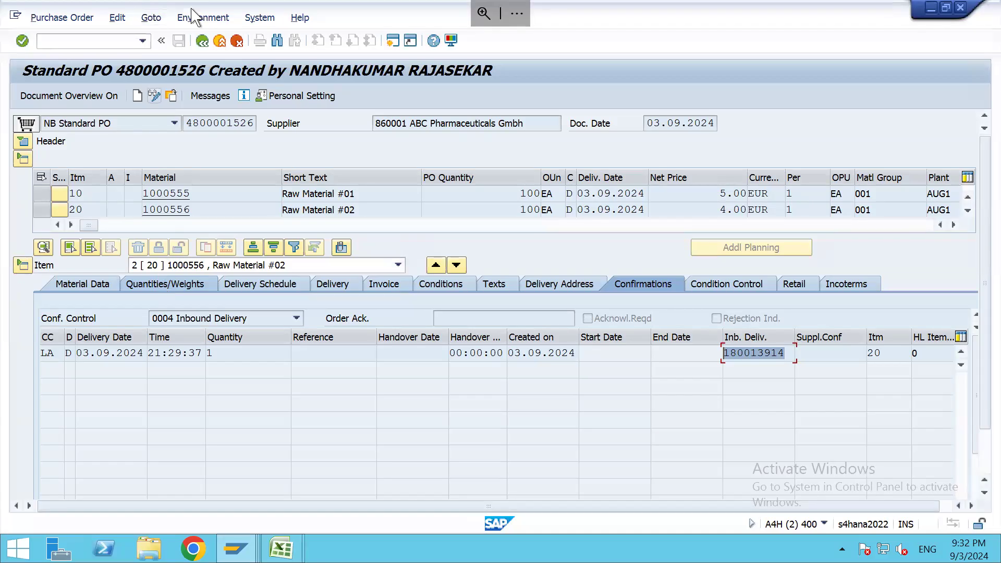
pyautogui.click(202, 41)
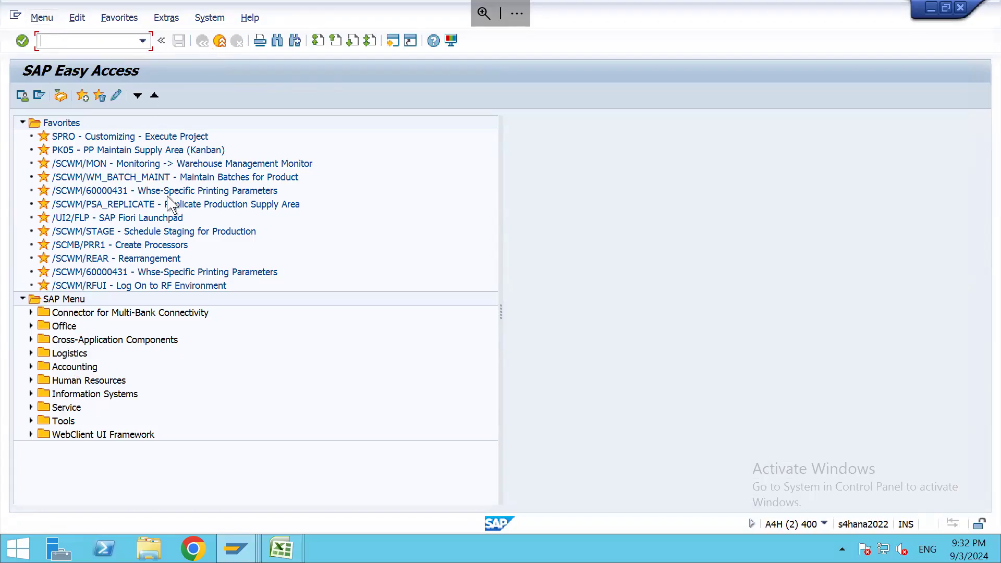
# Step: Expand Logistics, SCM Extended Warehouse Management and its Extended Warehouse Management subfolder in the SAP menu tree
pyautogui.click(73, 354)
pyautogui.doubleClick(73, 354)
pyautogui.press('Down')
pyautogui.press('Down')
pyautogui.press('Down')
pyautogui.press('Down')
pyautogui.press('Down')
pyautogui.press('Down')
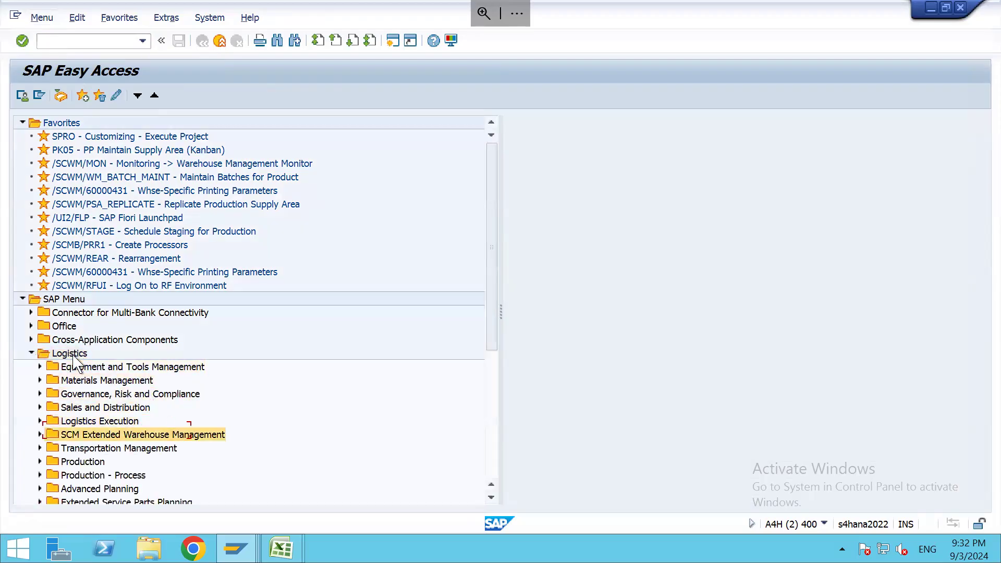
pyautogui.doubleClick(107, 436)
pyautogui.scroll(-3, 107, 439)
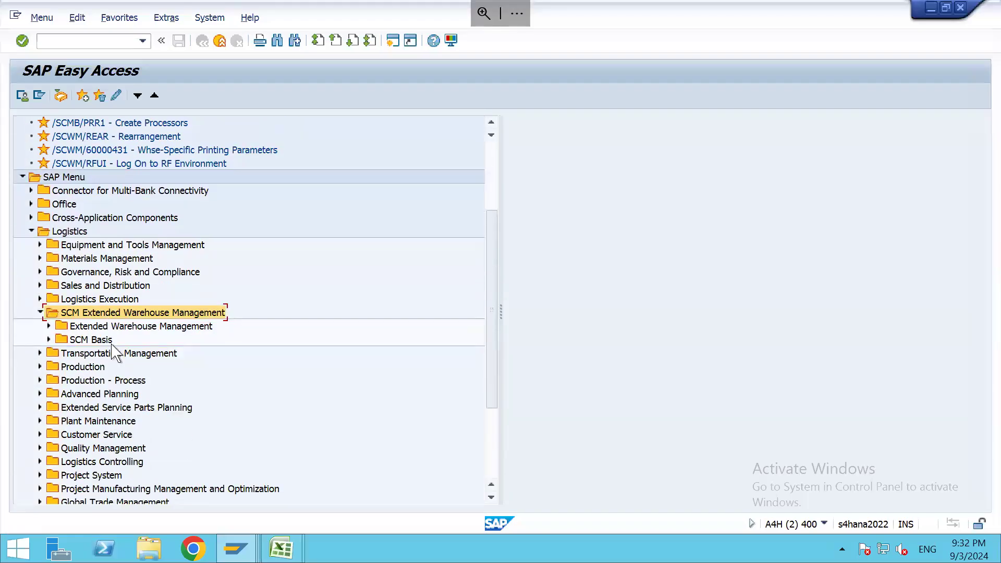
pyautogui.doubleClick(121, 326)
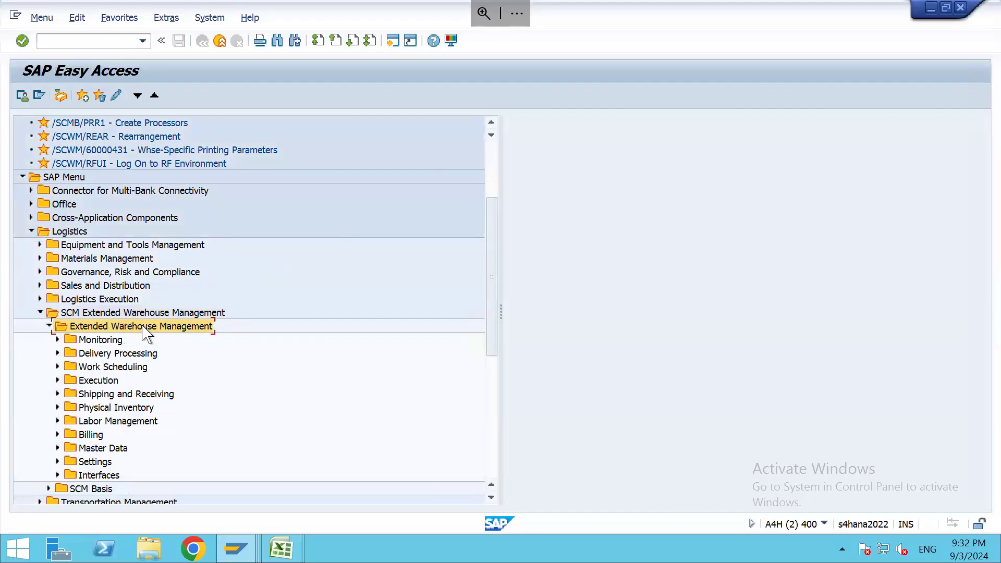
# Step: Expand Delivery Processing and its Inbound Delivery folder, and select the Maintain Inbound Delivery Notification transaction
pyautogui.click(130, 354)
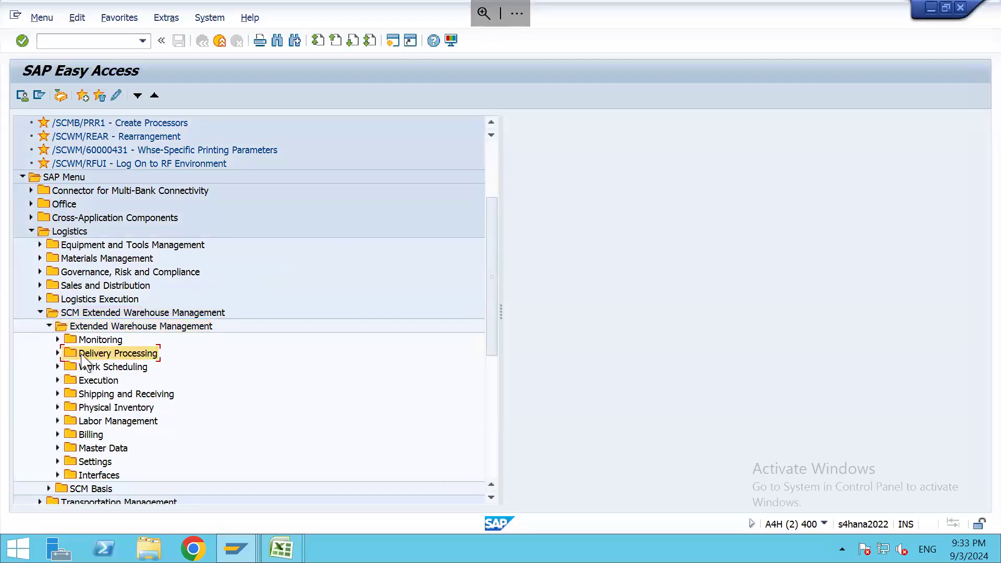
pyautogui.doubleClick(106, 355)
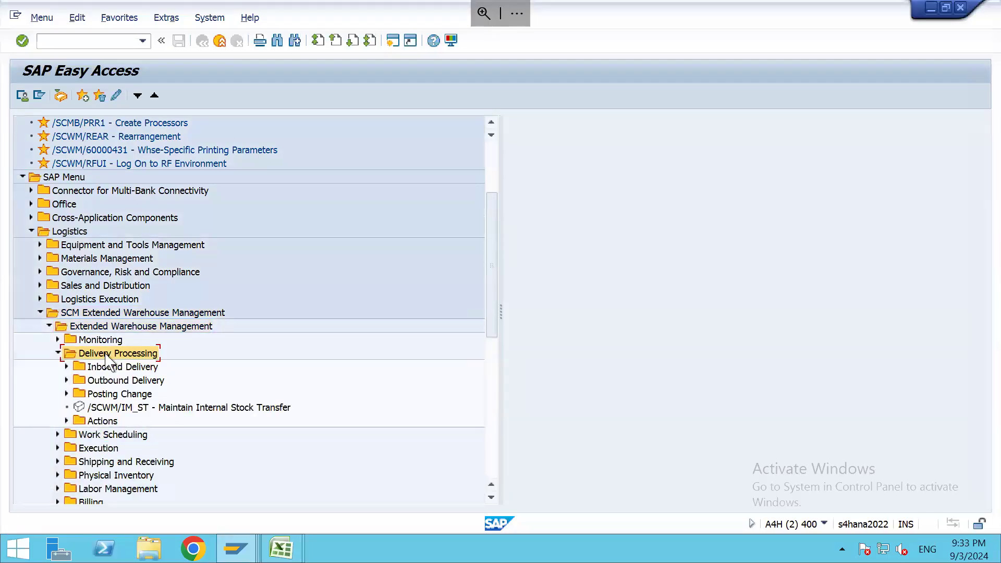
pyautogui.scroll(-3, 105, 360)
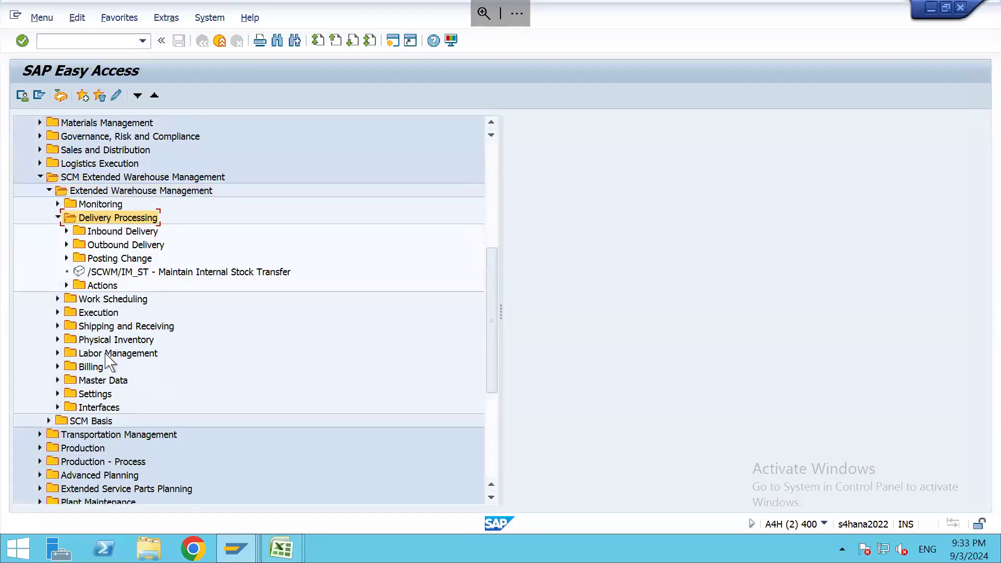
pyautogui.click(129, 233)
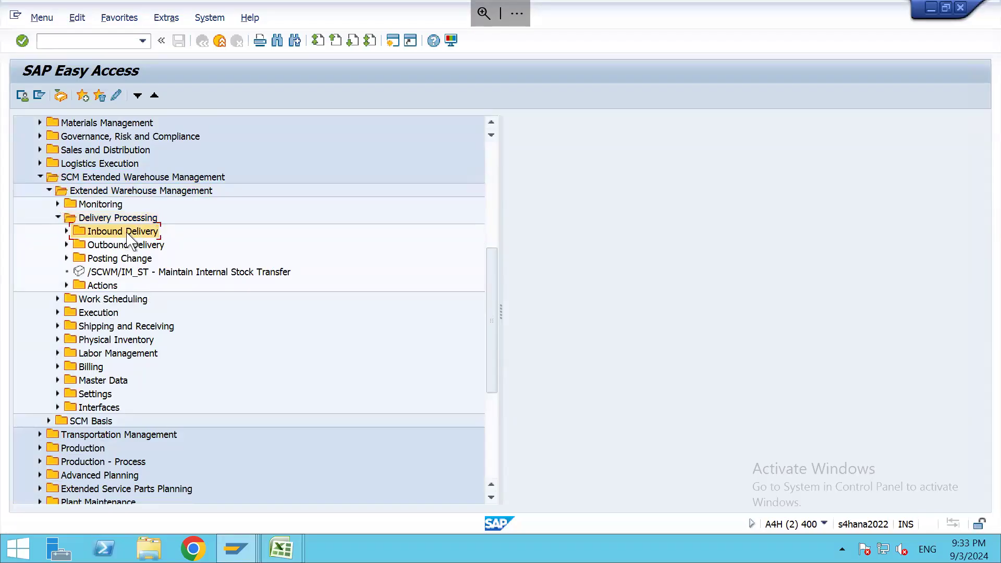
pyautogui.doubleClick(128, 233)
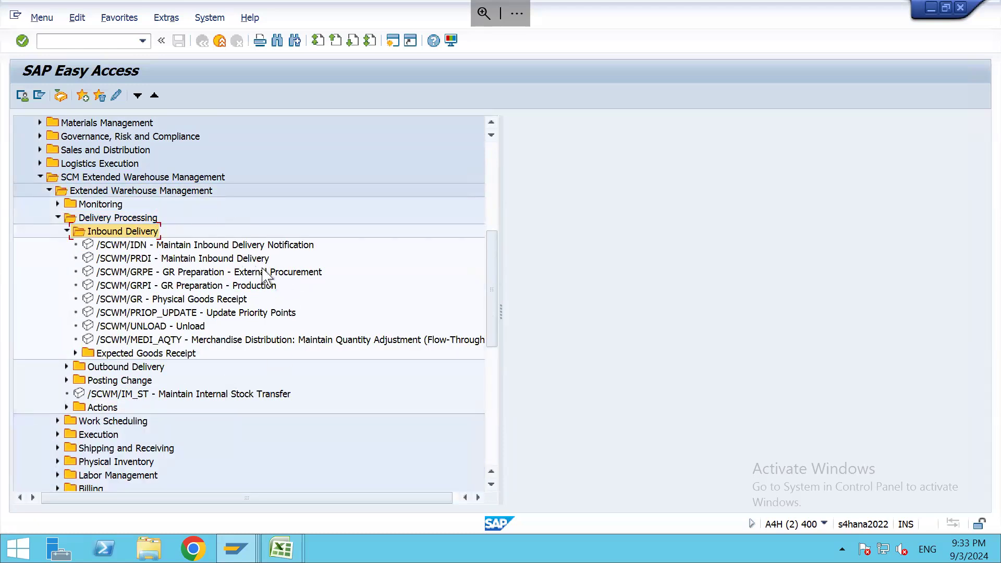
pyautogui.click(264, 245)
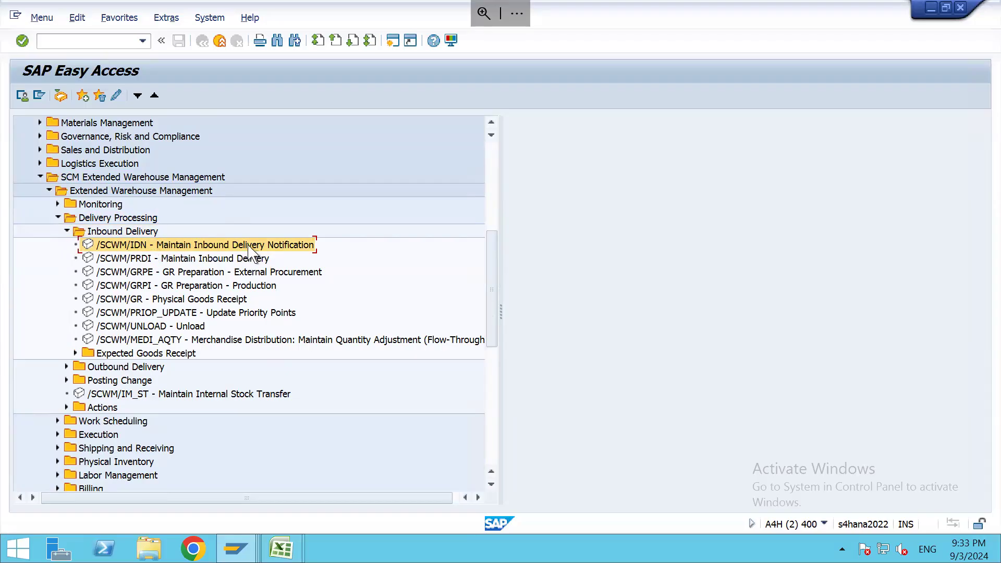
# Step: Switch to the SAP EWM Class Notes workbook in Excel and examine the Inbound Delivery Notification stage on sheet ID#1
pyautogui.moveTo(577, 562)
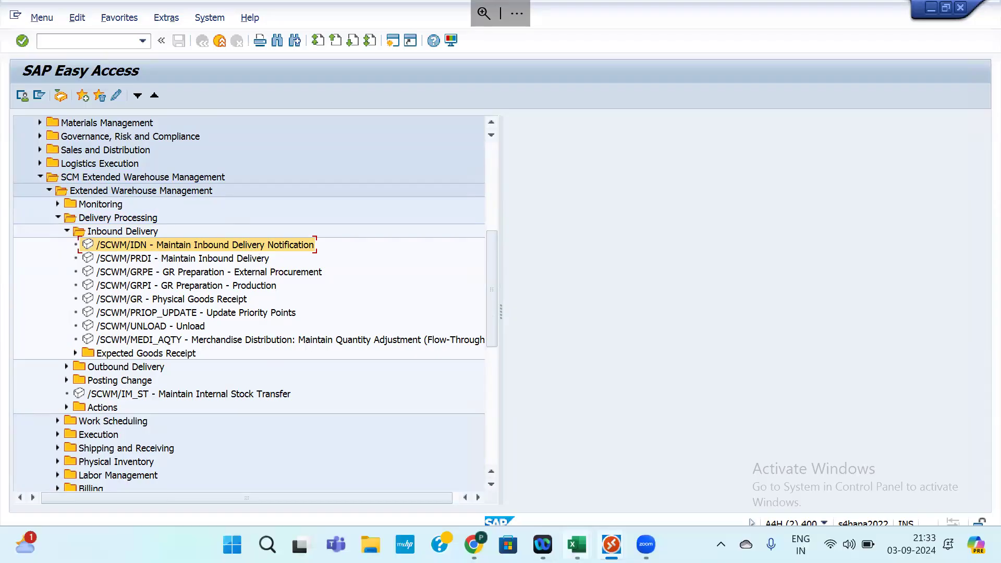
pyautogui.click(535, 496)
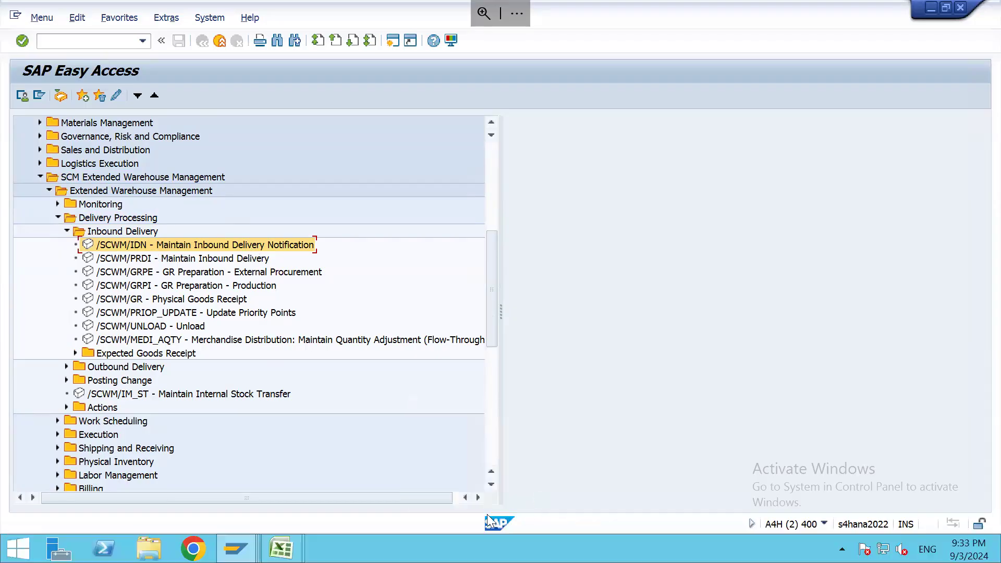
pyautogui.click(26, 496)
pyautogui.click(26, 495)
pyautogui.click(26, 496)
pyautogui.click(26, 496)
pyautogui.click(26, 496)
pyautogui.click(27, 497)
pyautogui.click(27, 497)
pyautogui.click(166, 497)
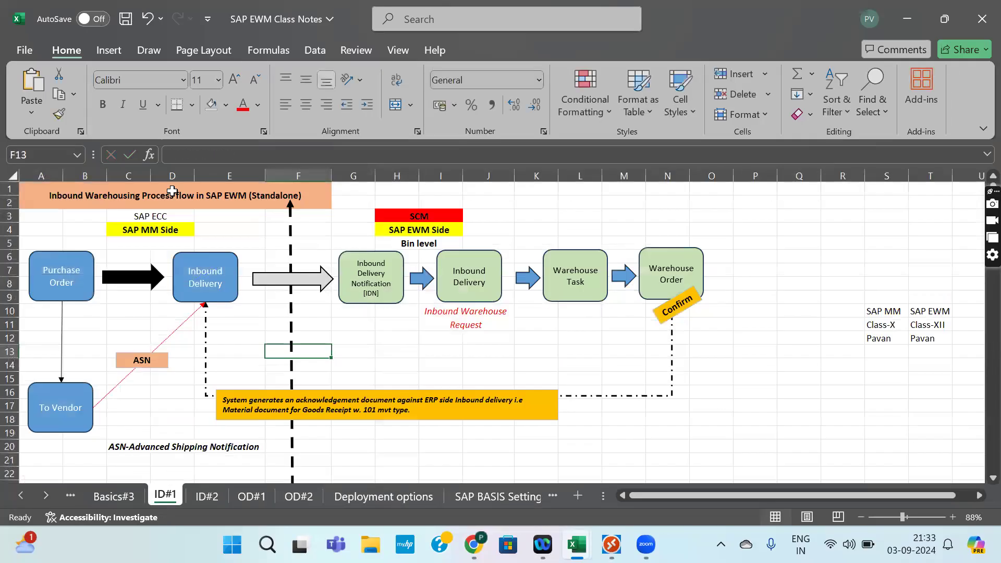
pyautogui.click(349, 272)
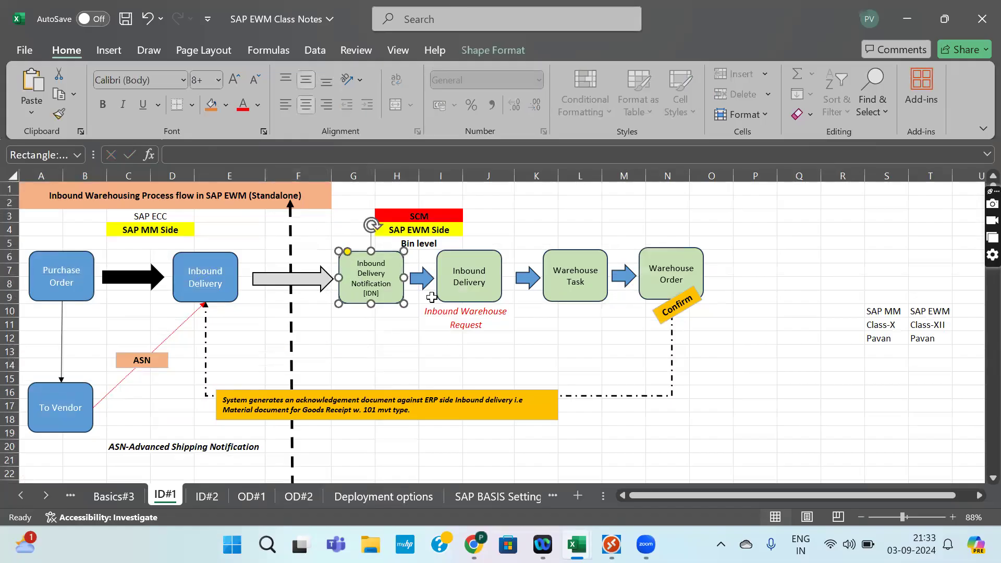
# Step: Examine the EWM-side Inbound Delivery stage and its Inbound Warehouse Request note in the embedded process flow on sheet ID#2
pyautogui.click(199, 501)
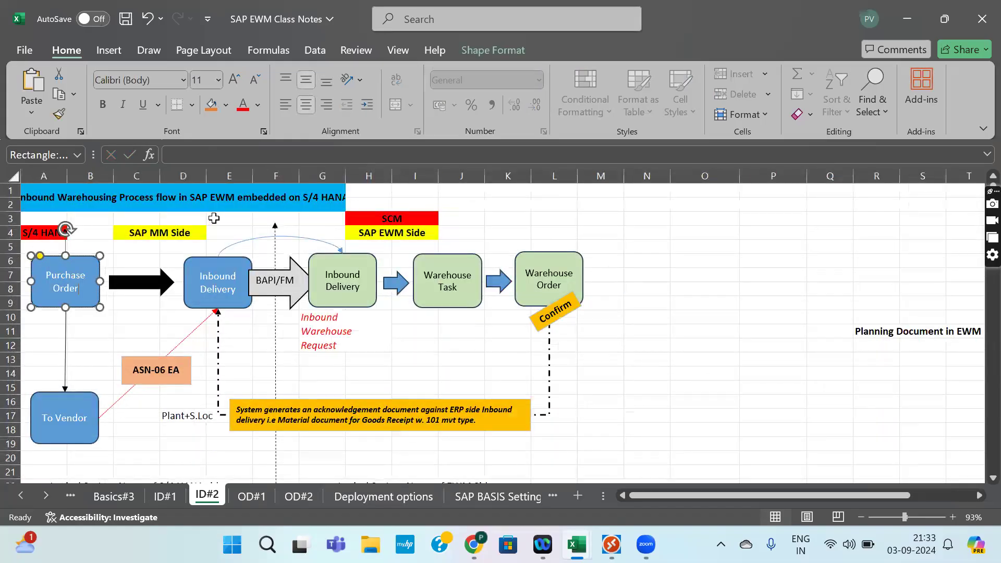
pyautogui.click(355, 263)
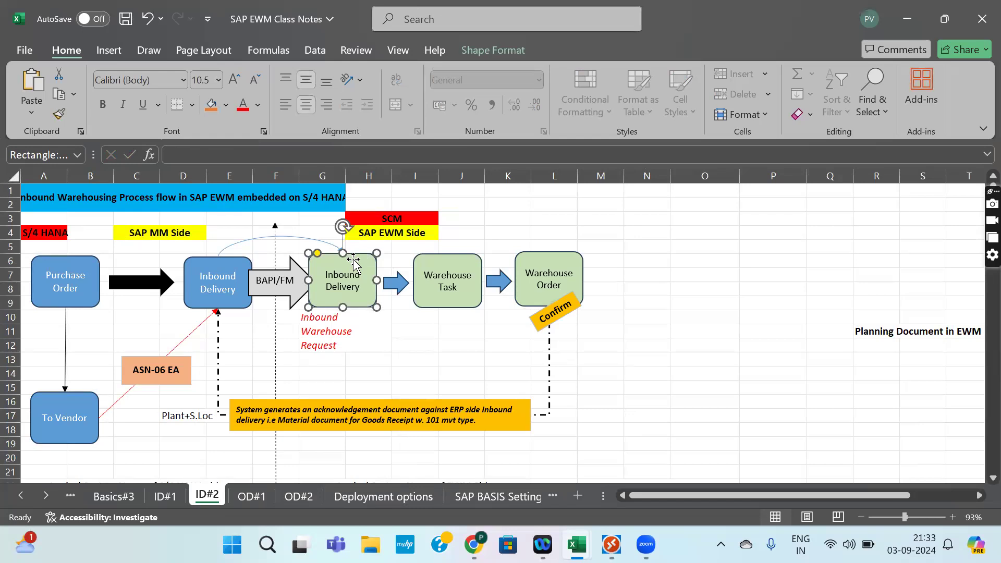
pyautogui.click(371, 341)
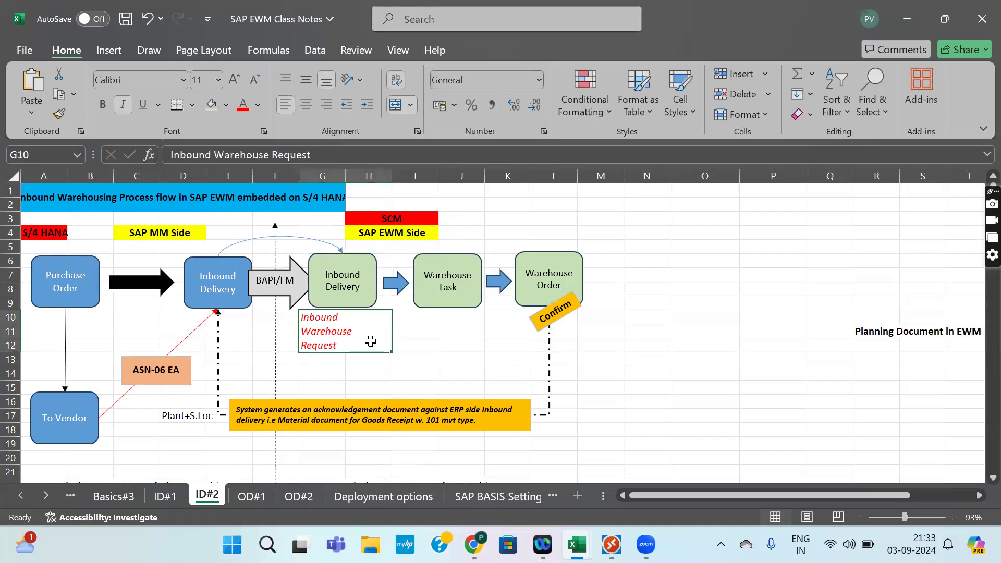
# Step: Switch back to SAP, try to run /SCWM/IDN, and open Maintain Inbound Delivery with /SCWM/PRDI
pyautogui.hotkey('alt', 'Tab')
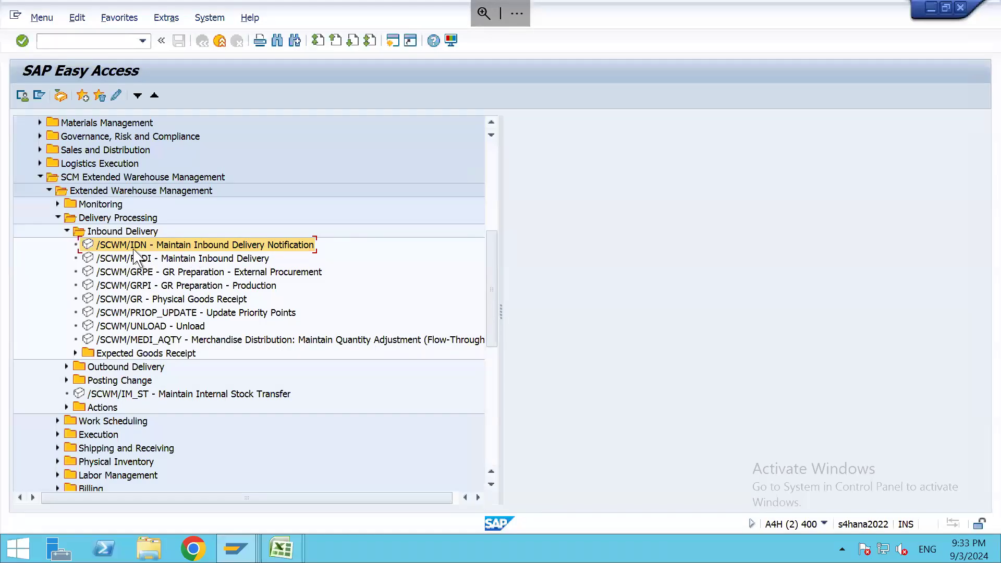
pyautogui.doubleClick(197, 247)
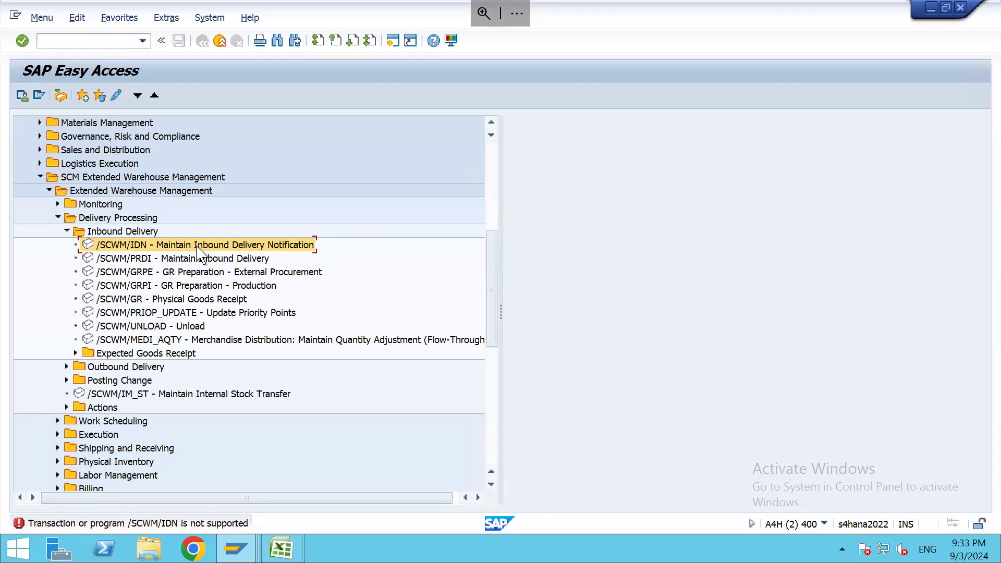
pyautogui.click(267, 259)
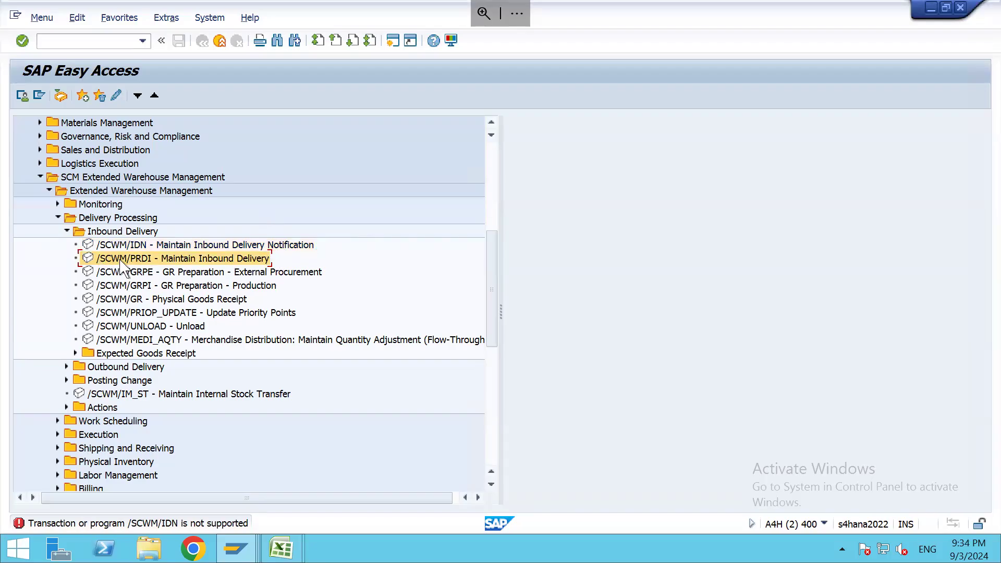
pyautogui.doubleClick(209, 259)
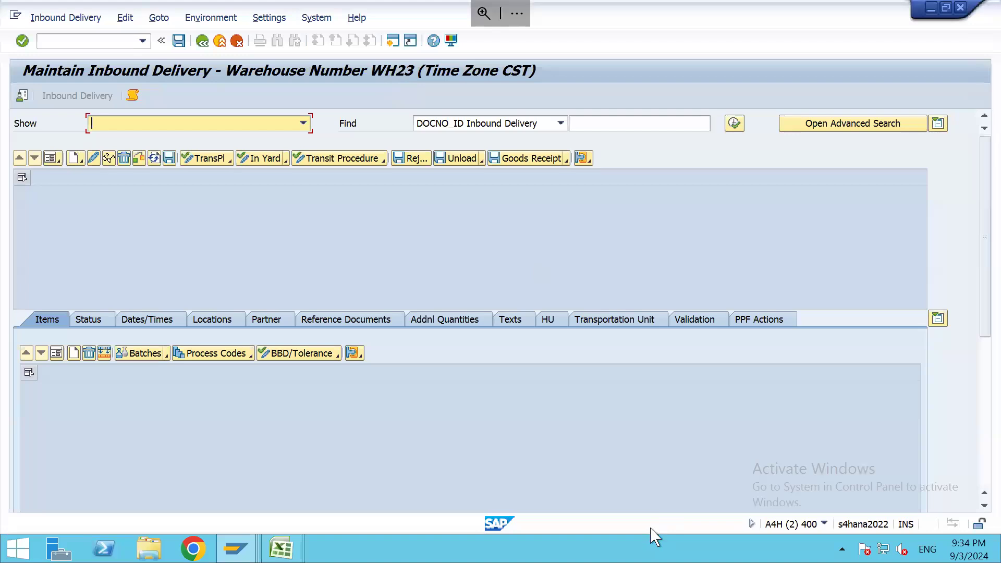
# Step: Switch to the SAP EWM Class Notes workbook and look up the EWM warehouse number on the Enterprise Struc. Integration sheet
pyautogui.moveTo(577, 544)
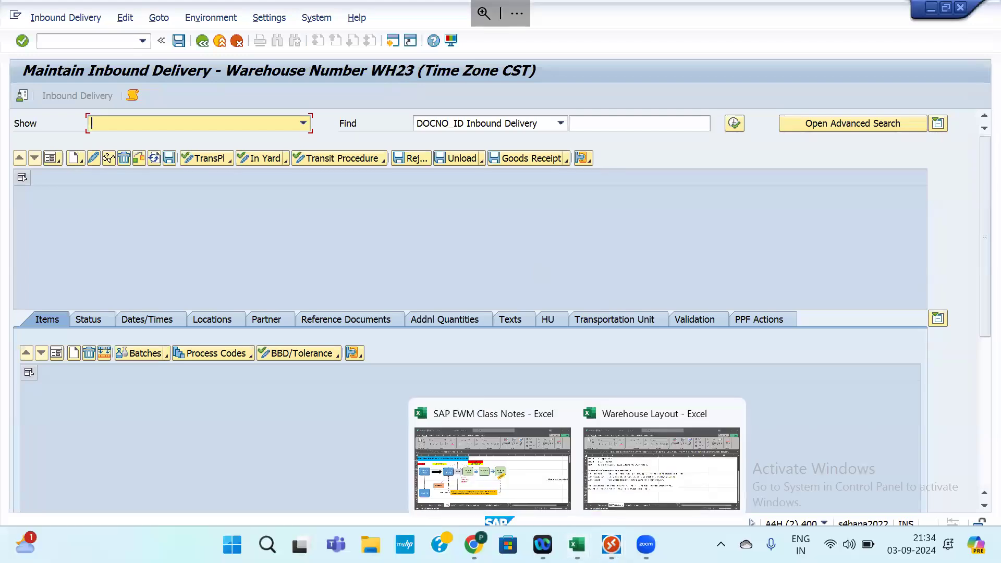
pyautogui.click(536, 493)
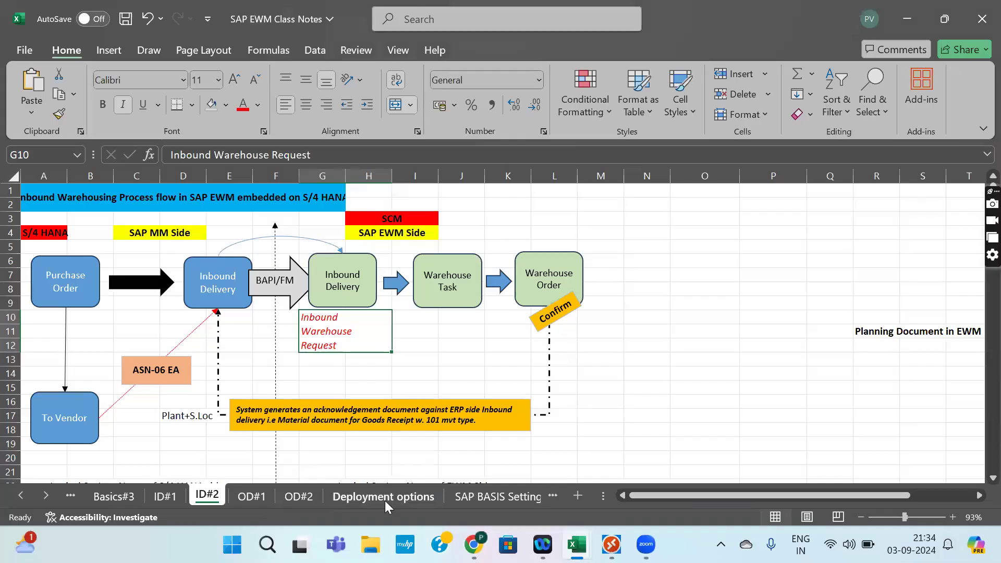
pyautogui.click(486, 494)
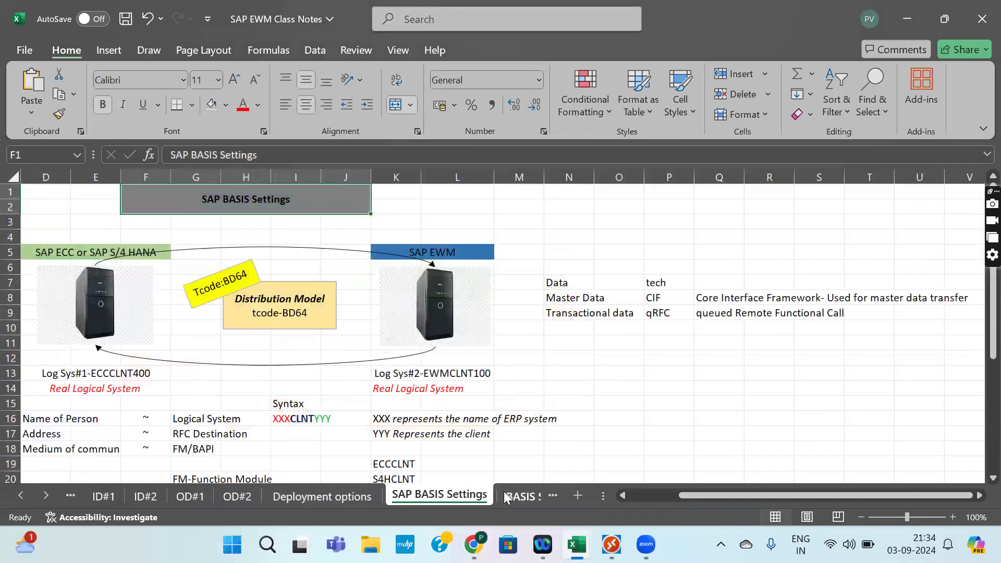
pyautogui.click(507, 496)
pyautogui.click(530, 497)
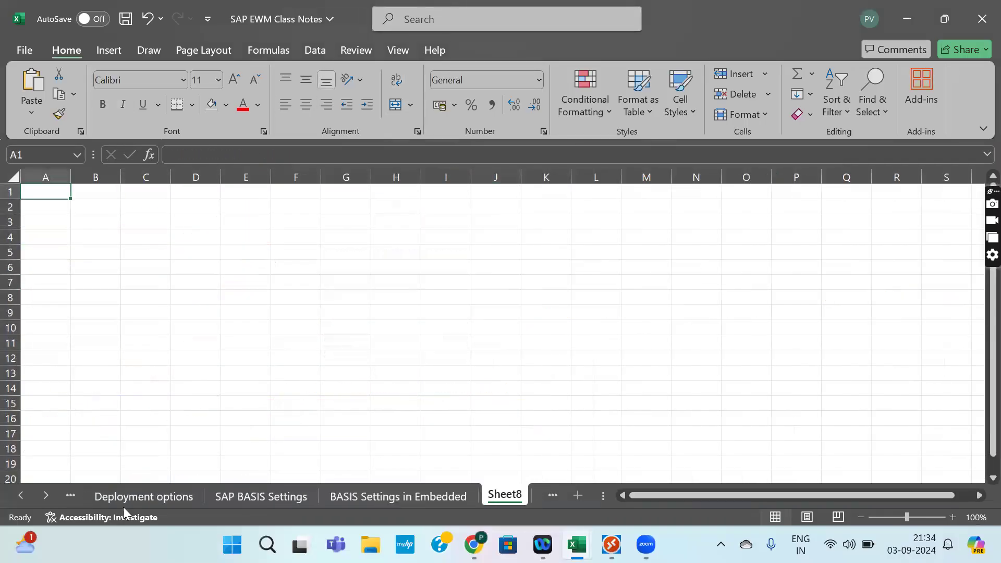
pyautogui.click(45, 495)
pyautogui.click(46, 495)
pyautogui.click(46, 496)
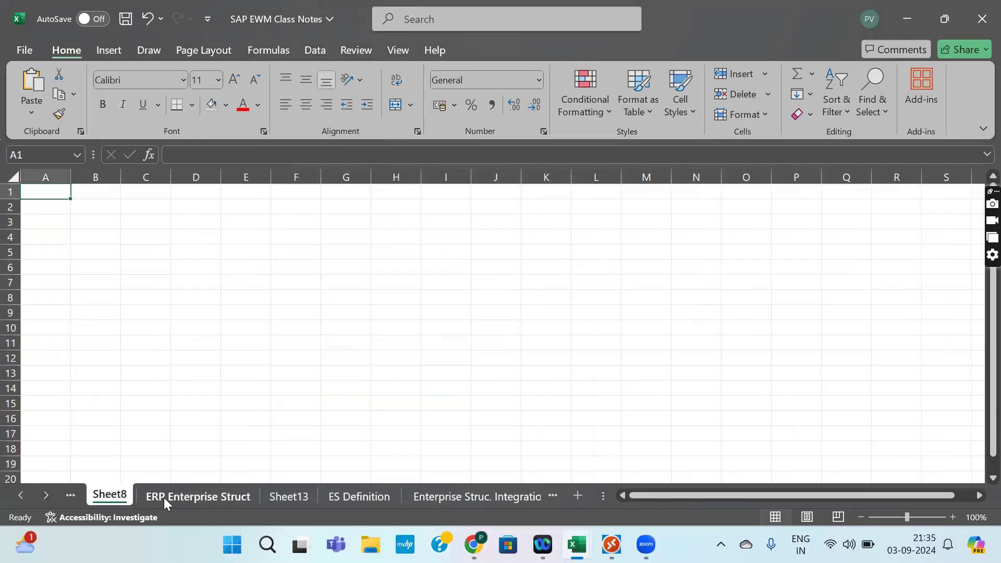
pyautogui.click(178, 497)
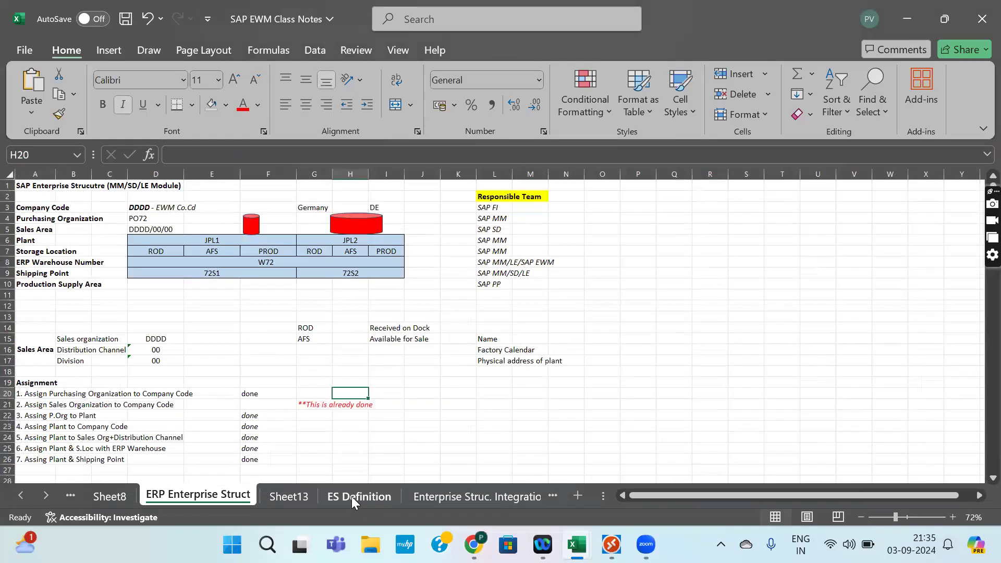
pyautogui.click(352, 497)
pyautogui.click(437, 493)
pyautogui.scroll(-3, 306, 432)
pyautogui.scroll(-1, 298, 437)
pyautogui.scroll(3, 299, 437)
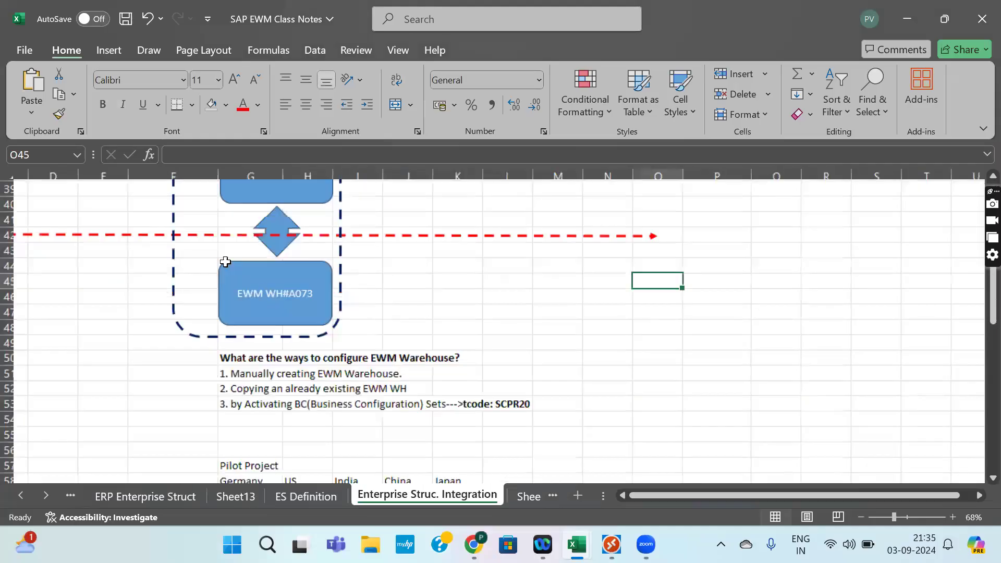
pyautogui.scroll(3, 230, 254)
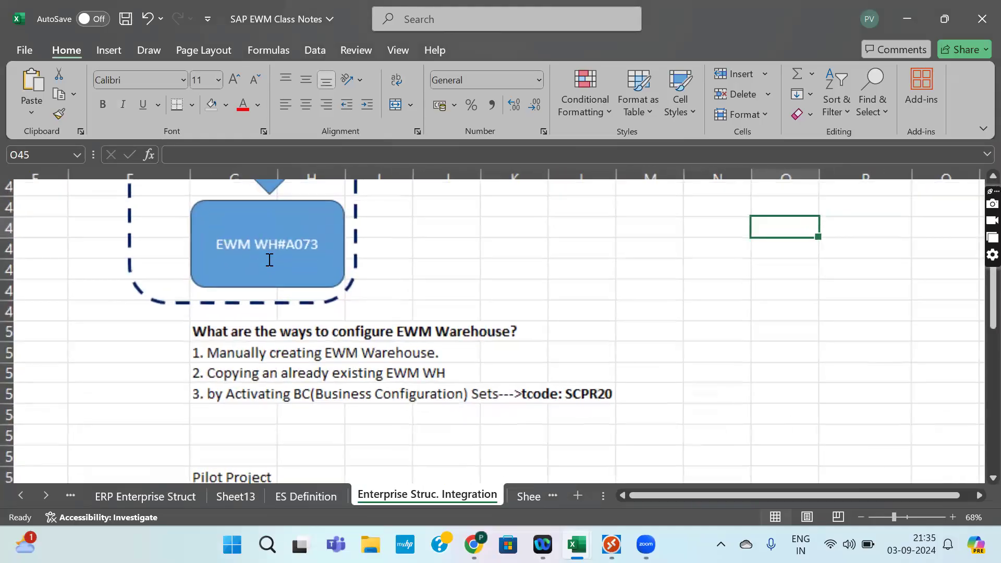
# Step: Switch back to SAP and set the default warehouse number to A073 for maintaining inbound deliveries
pyautogui.hotkey('alt', 'Tab')
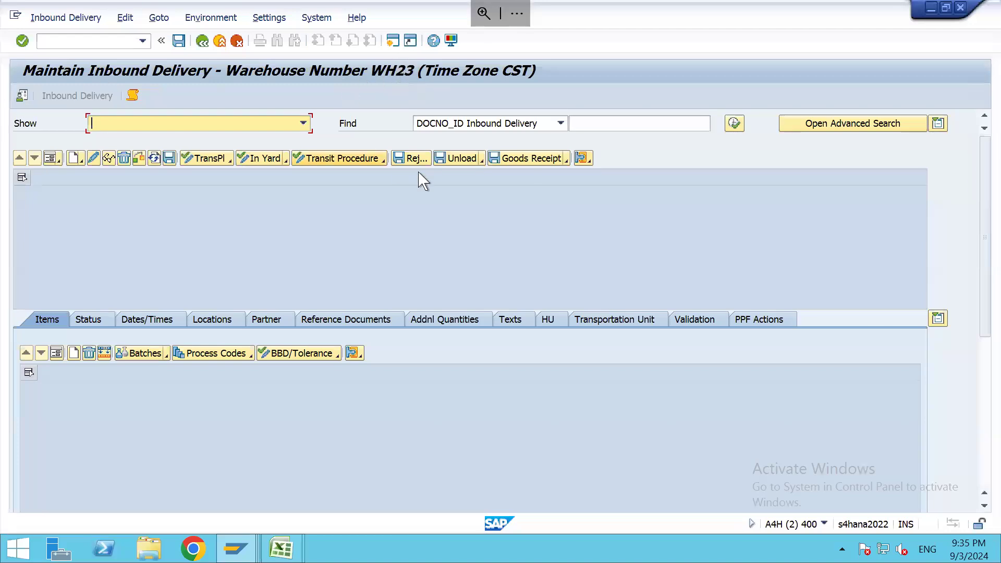
pyautogui.click(22, 96)
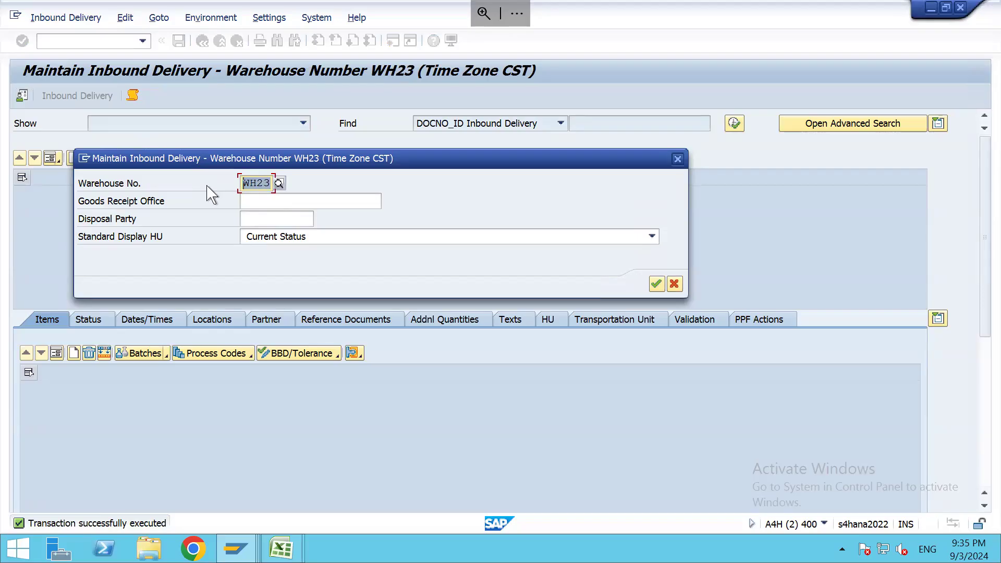
pyautogui.press('BackSpace')
pyautogui.write('A073')
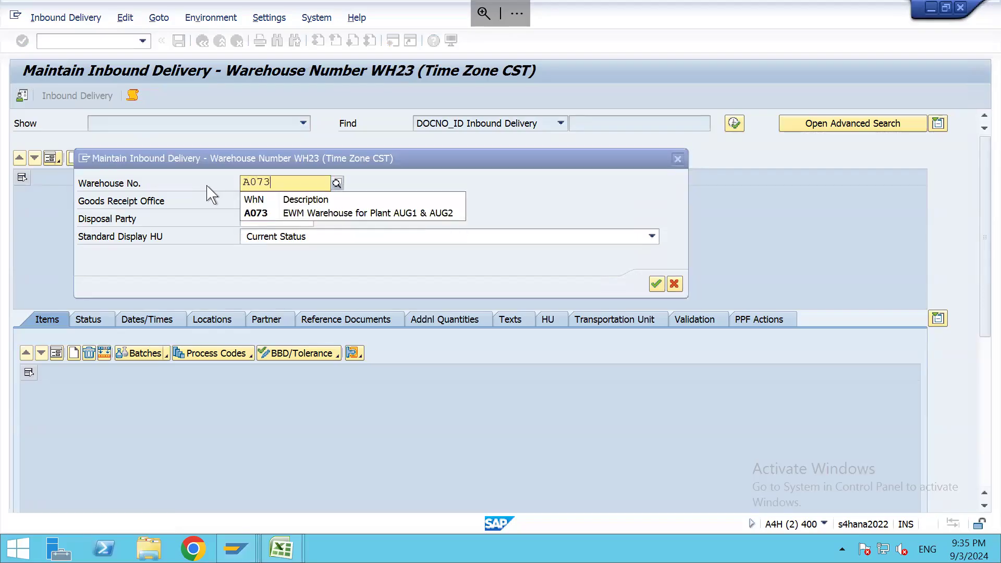
pyautogui.press('Down')
pyautogui.press('Return')
pyautogui.press('Return')
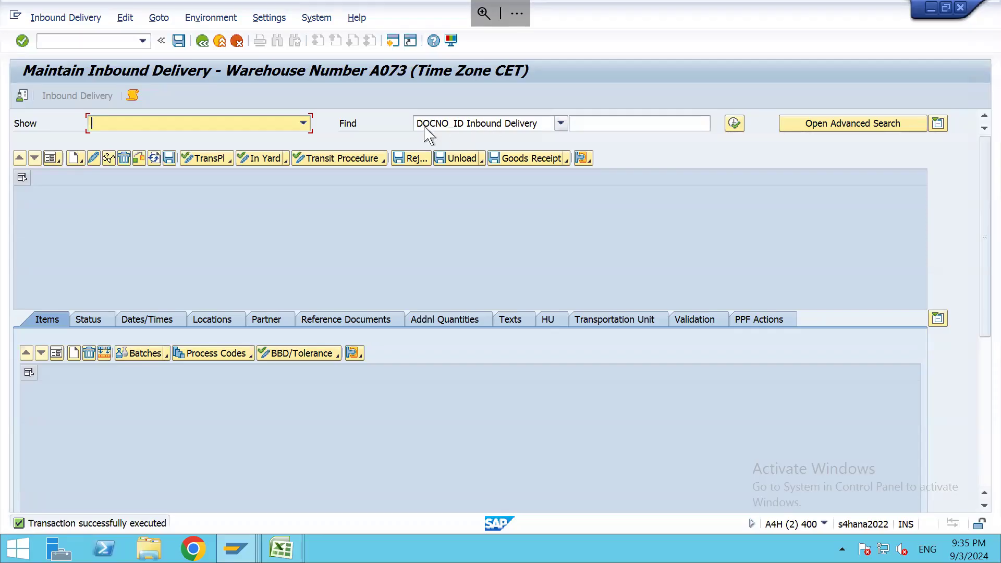
# Step: Find the inbound delivery by Logistics Execution Delivery, using the ibd number copied from cell B2 of Sheet2 in the Excel Master Data workbook
pyautogui.click(464, 124)
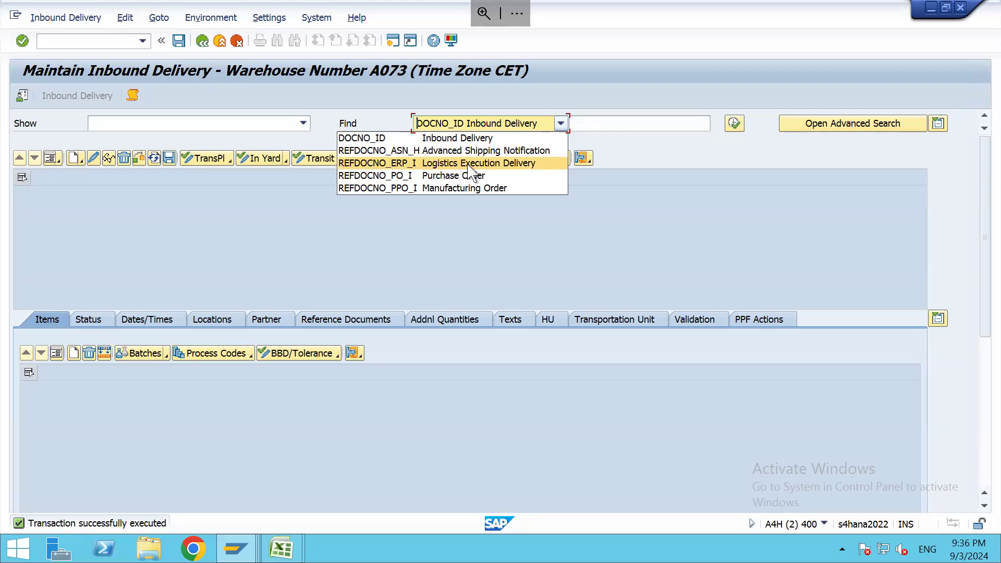
pyautogui.click(531, 166)
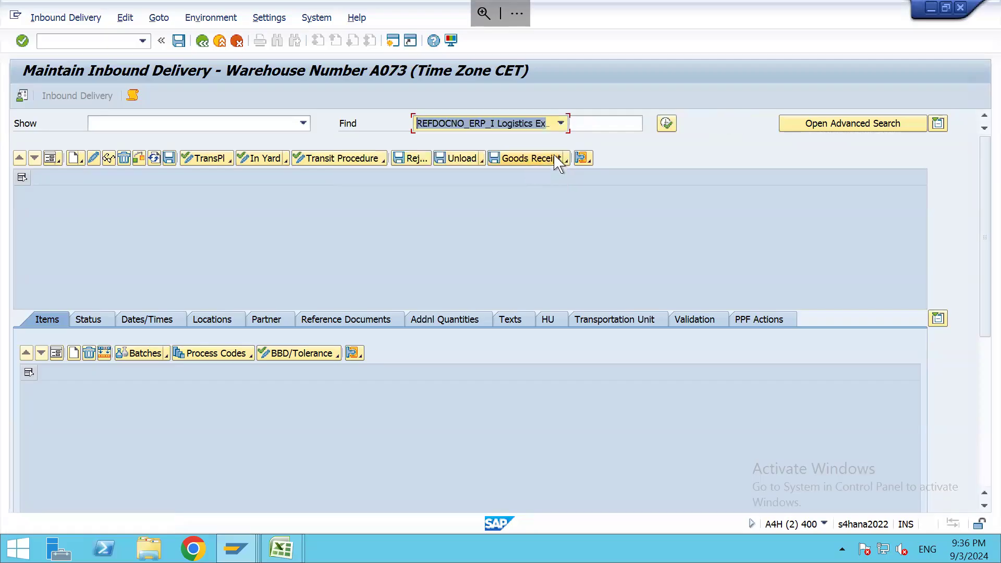
pyautogui.click(613, 125)
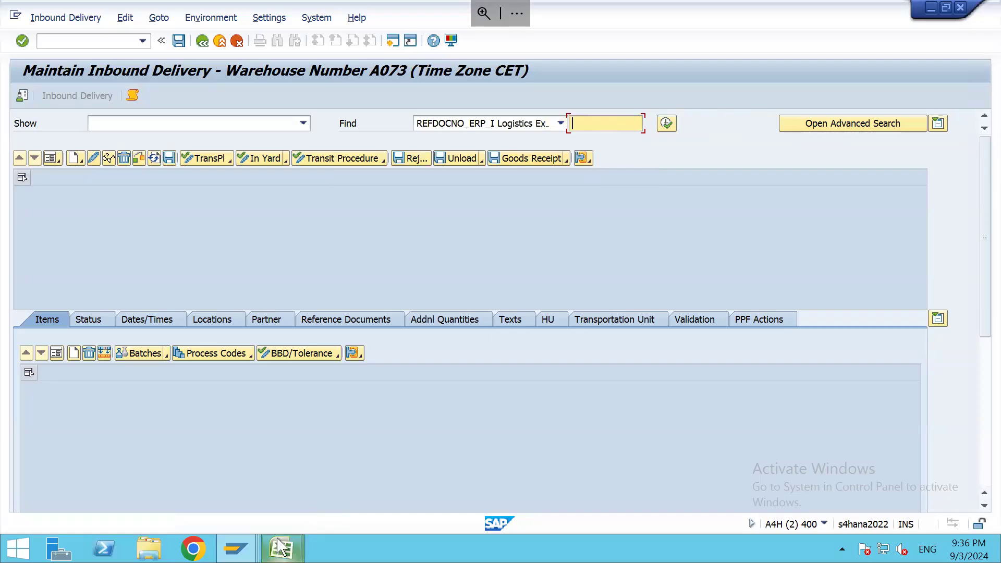
pyautogui.moveTo(278, 545)
pyautogui.click(329, 494)
pyautogui.click(122, 166)
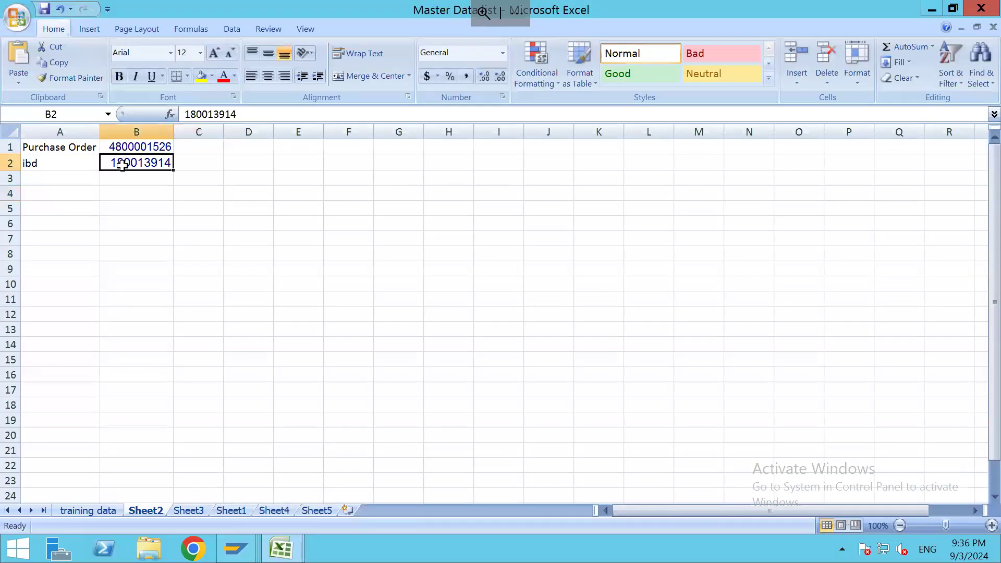
pyautogui.hotkey('ctrl', 'c')
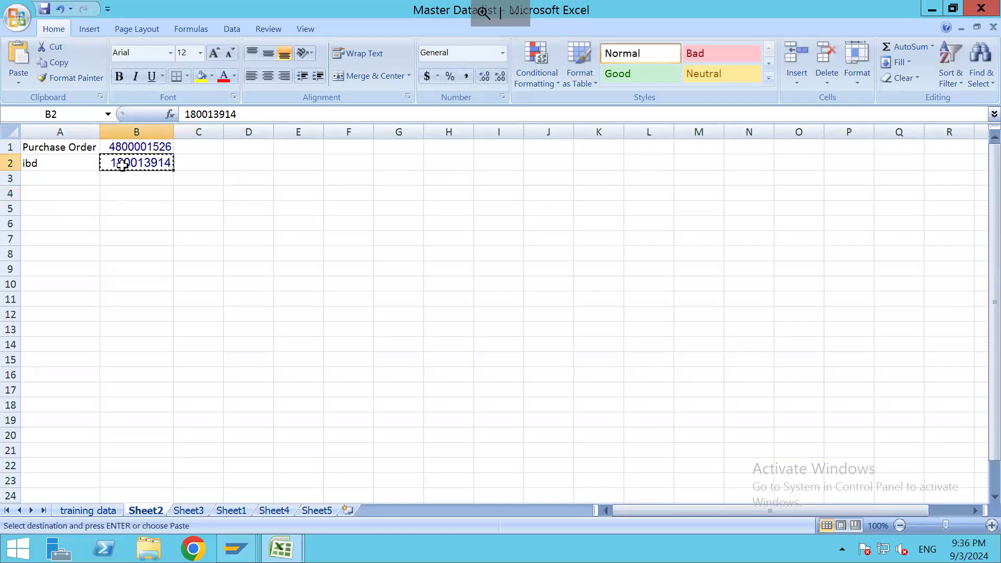
pyautogui.hotkey('alt', 'Tab')
pyautogui.hotkey('ctrl', 'v')
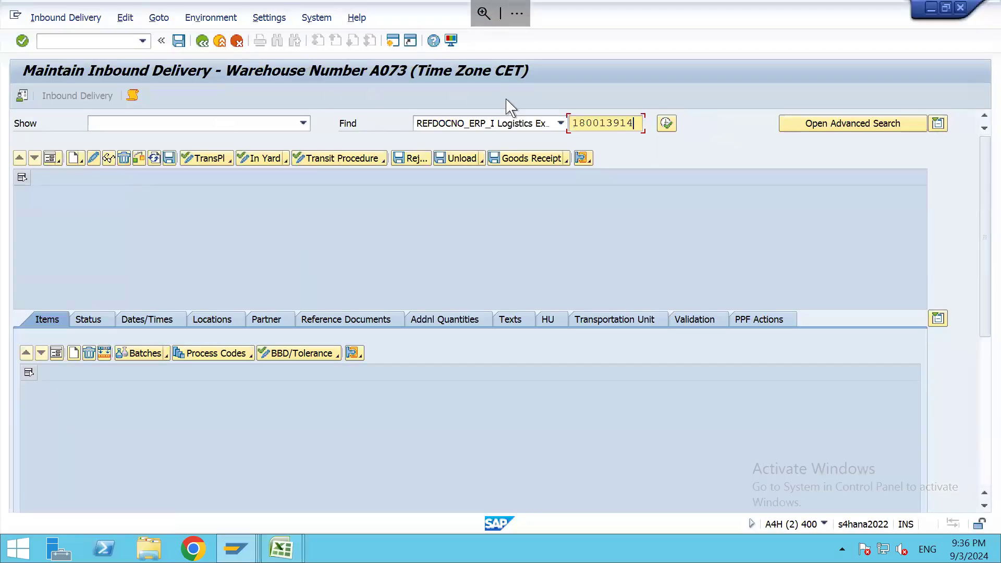
pyautogui.click(668, 124)
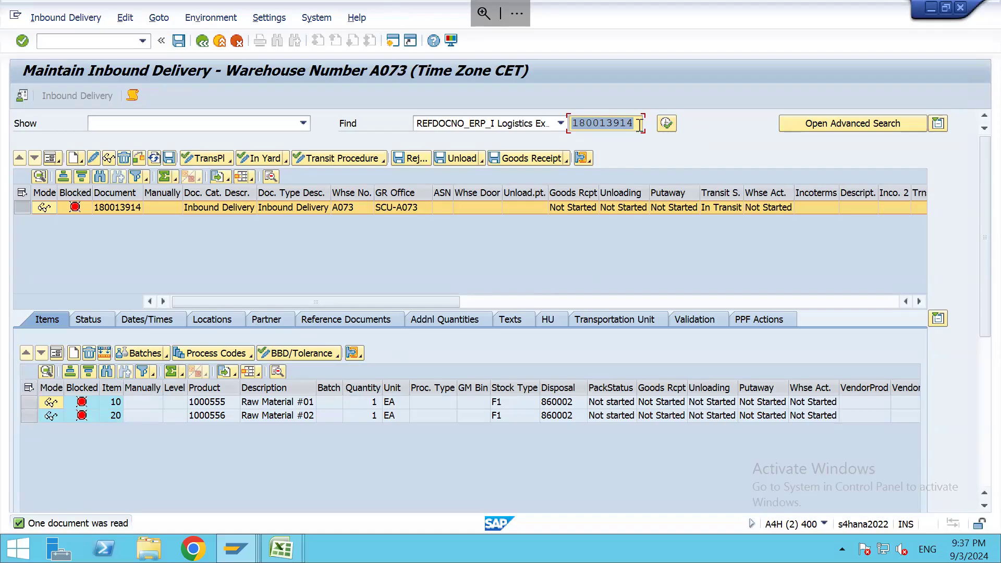
# Step: Compare the found document number with the search value, widen the Document column, and select the delivery header with items 10 and 20
pyautogui.click(107, 208)
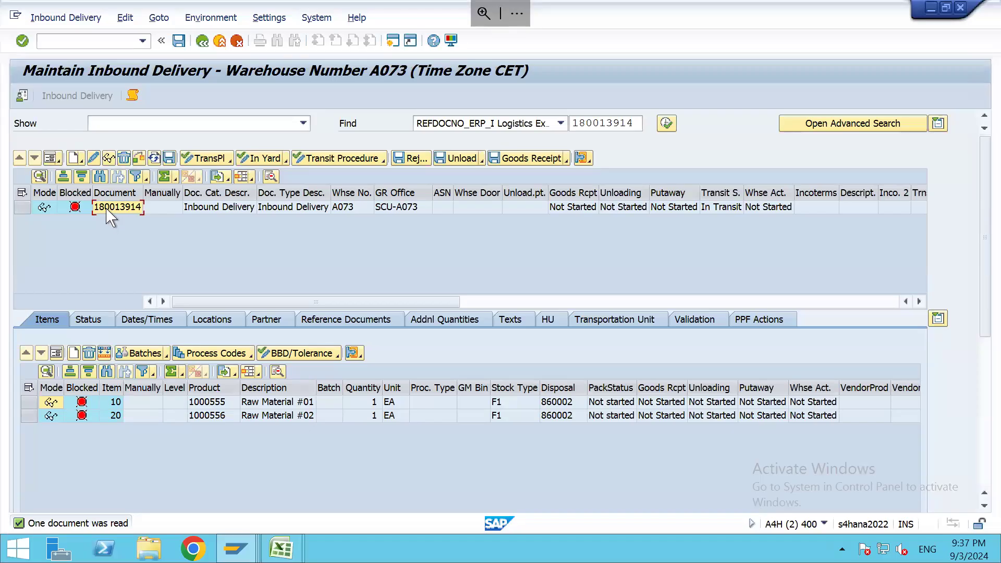
pyautogui.click(638, 123)
pyautogui.moveTo(638, 121); pyautogui.dragTo(563, 121)
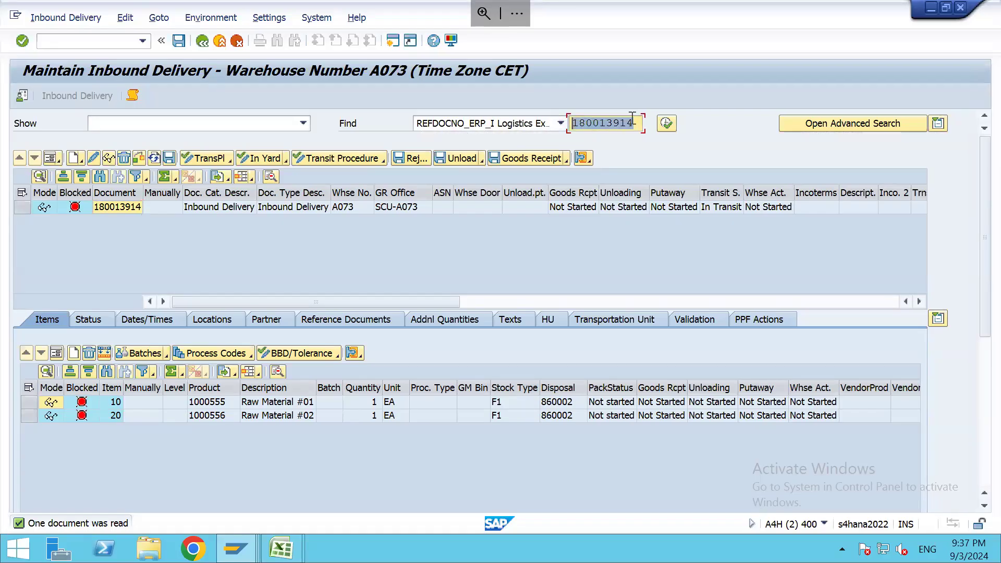
pyautogui.click(112, 210)
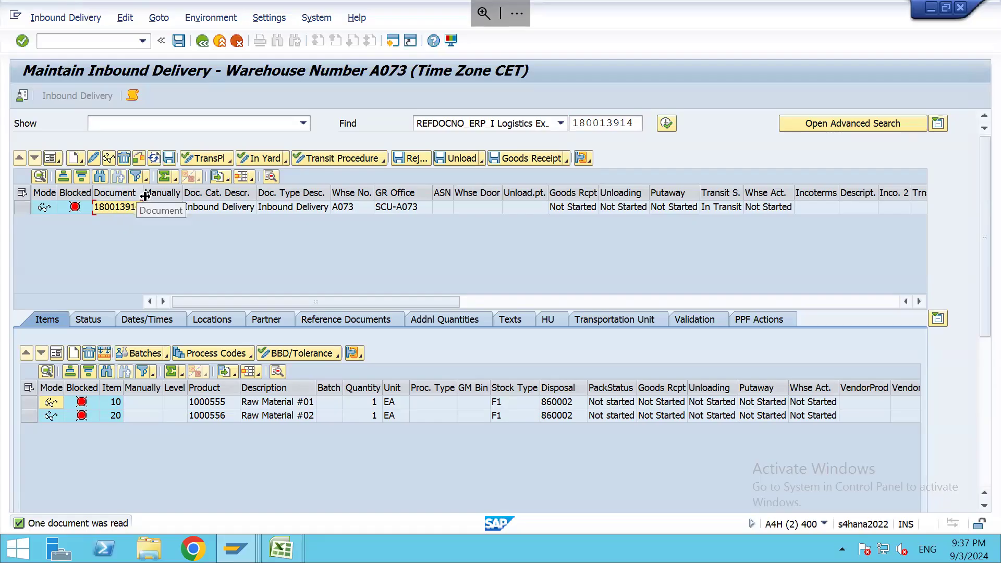
pyautogui.moveTo(145, 196); pyautogui.dragTo(159, 196)
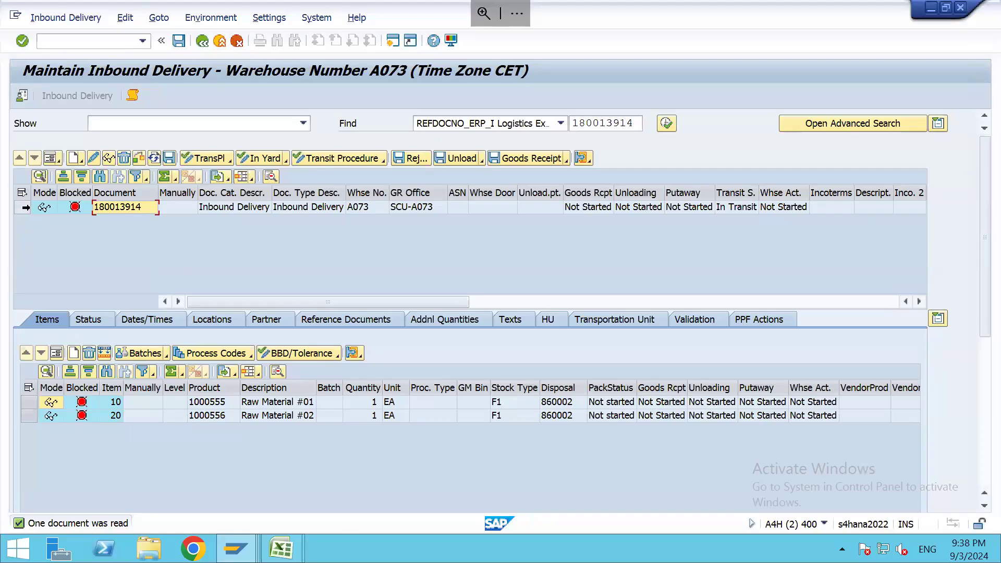
pyautogui.click(23, 207)
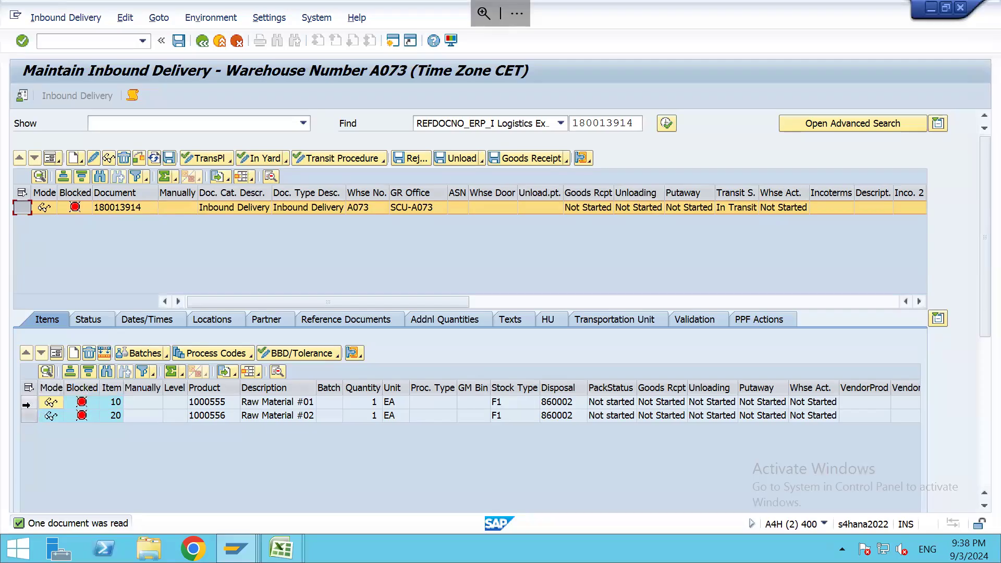
pyautogui.moveTo(25, 405); pyautogui.dragTo(26, 416)
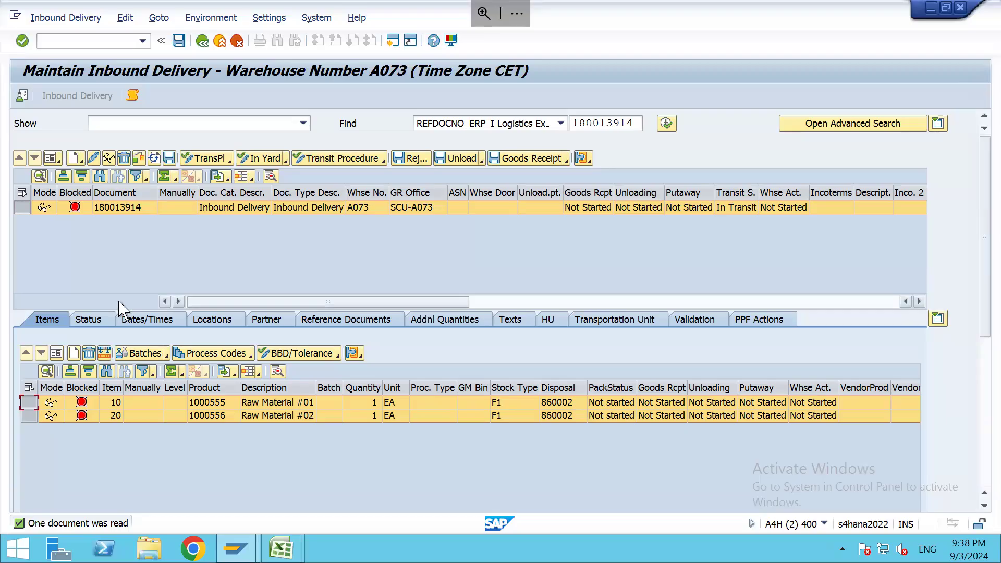
# Step: Review the delivery header's details, from status, dates, locations and partner through reference documents, quantities, texts, HU and transportation unit to PPF actions
pyautogui.click(92, 322)
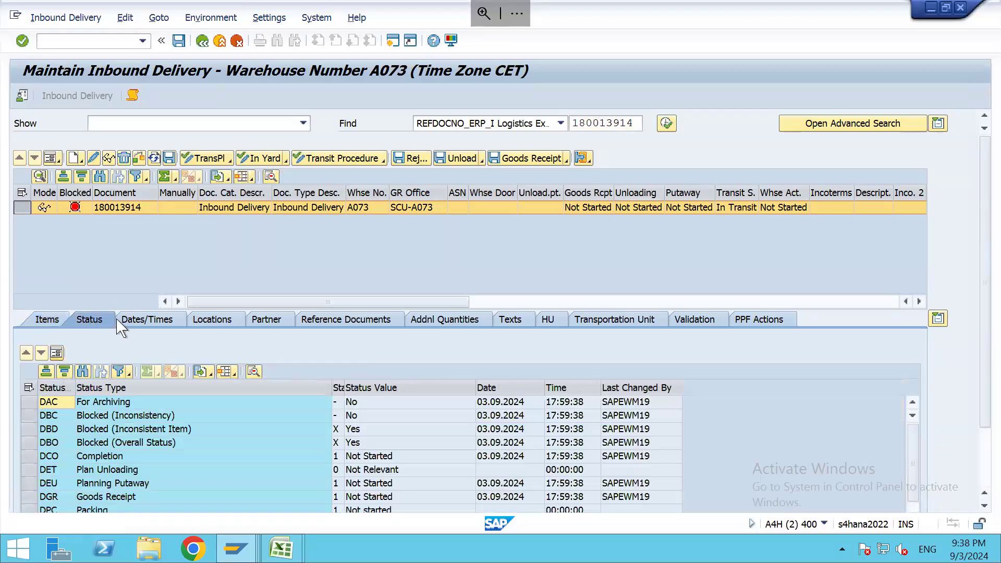
pyautogui.click(138, 325)
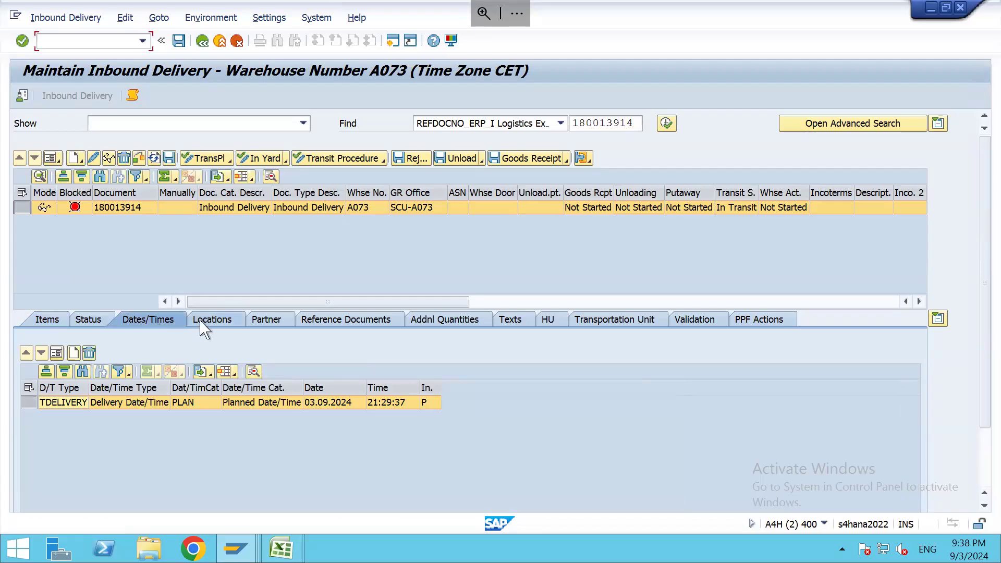
pyautogui.click(206, 326)
pyautogui.click(279, 326)
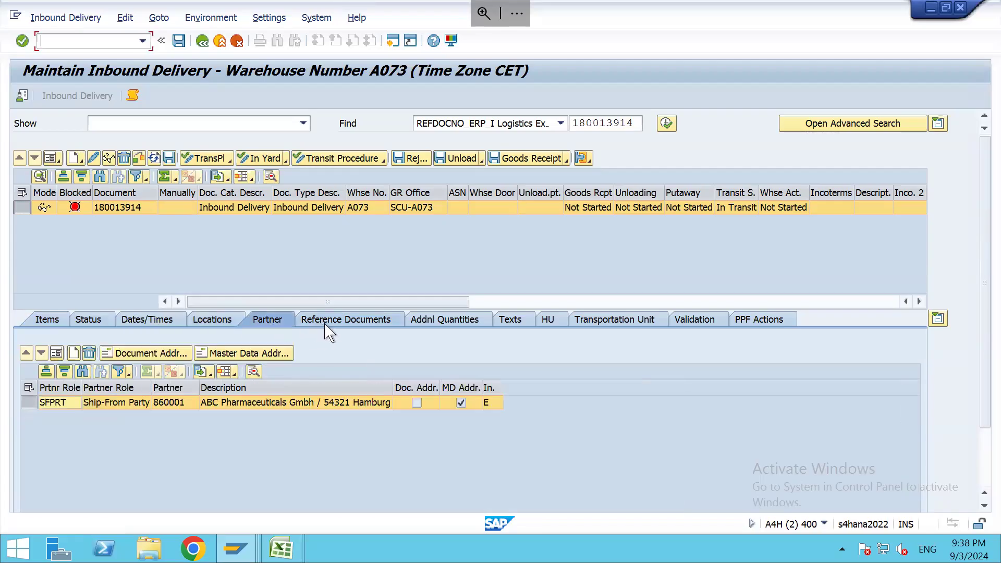
pyautogui.click(328, 327)
pyautogui.click(444, 332)
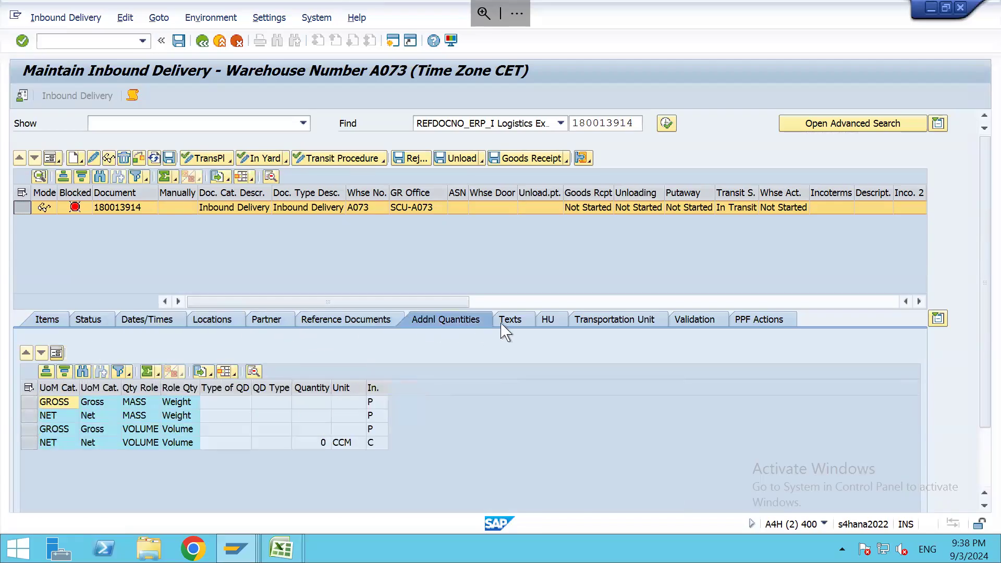
pyautogui.click(518, 328)
pyautogui.click(552, 330)
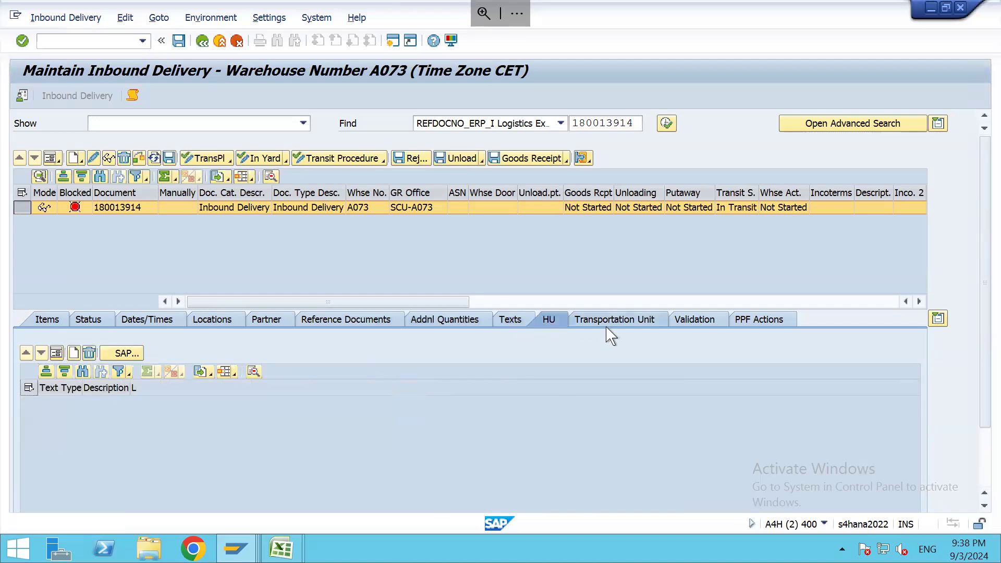
pyautogui.click(617, 330)
pyautogui.click(698, 328)
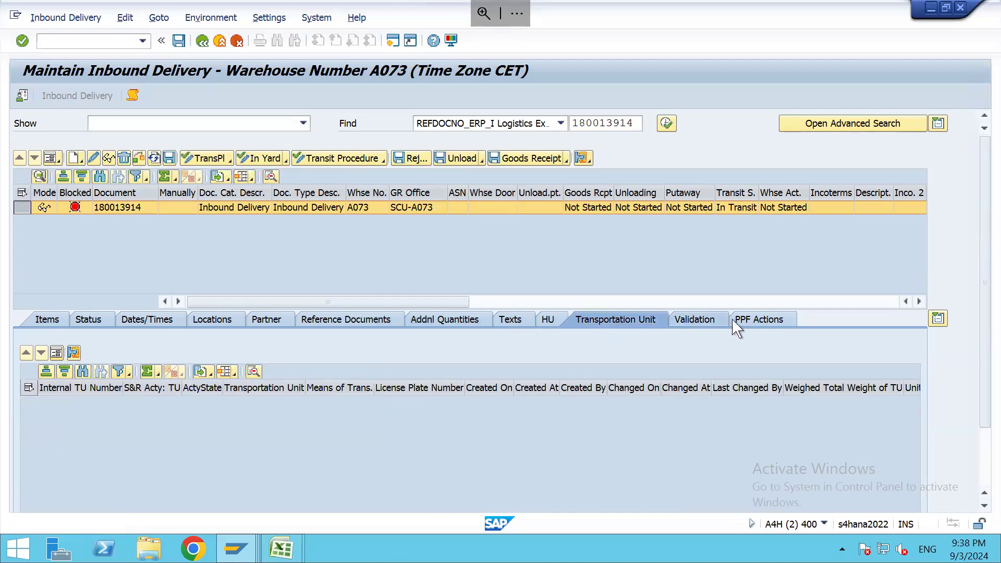
pyautogui.click(759, 333)
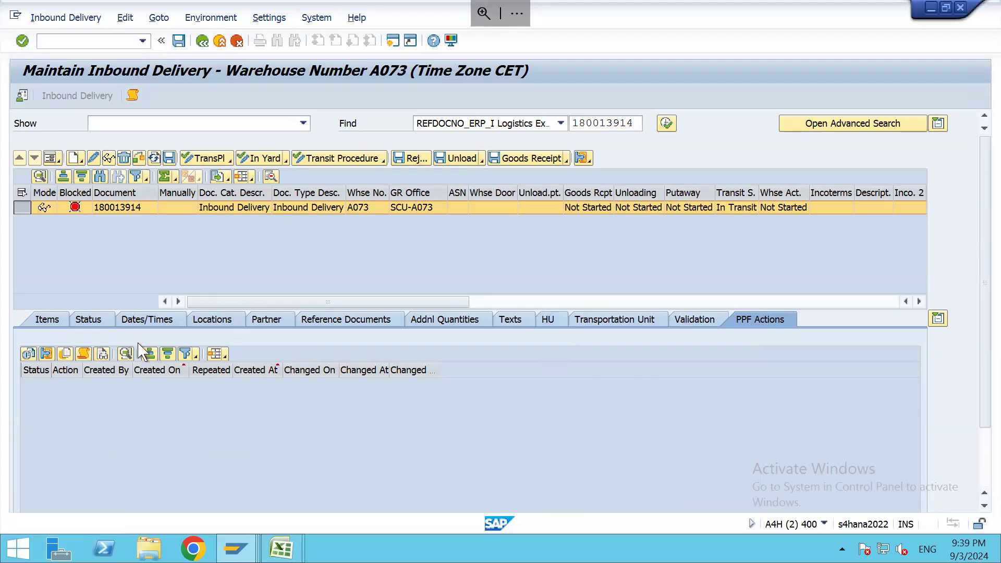
pyautogui.click(135, 324)
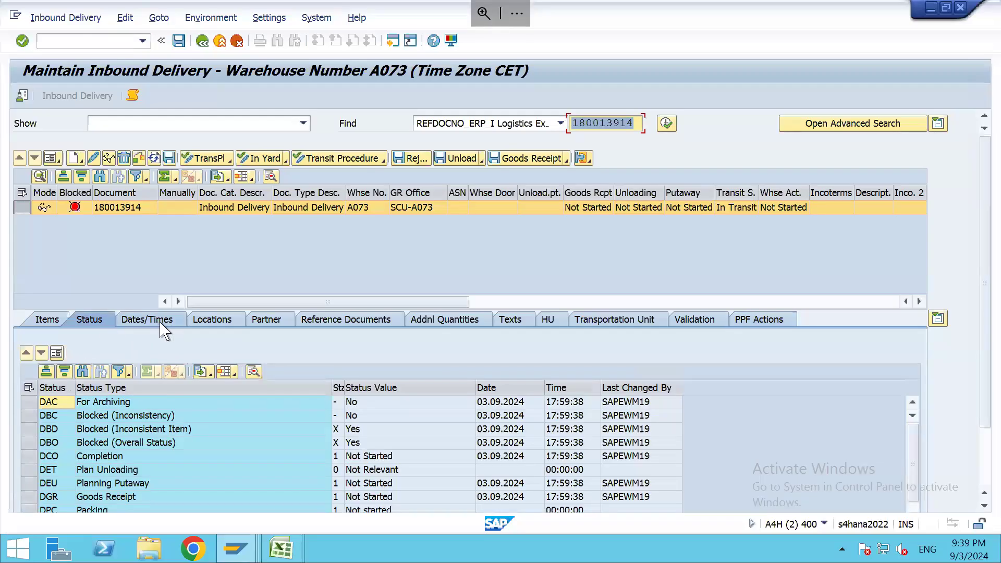
pyautogui.click(226, 328)
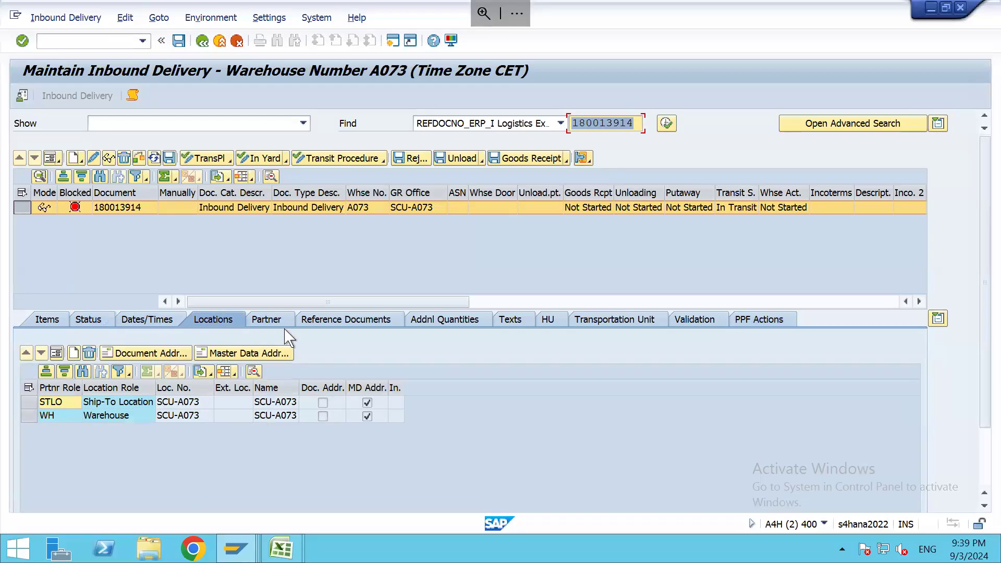
# Step: Select item 10 for product 1000555 and examine its status, dates, locations, partner and reference documents
pyautogui.click(41, 320)
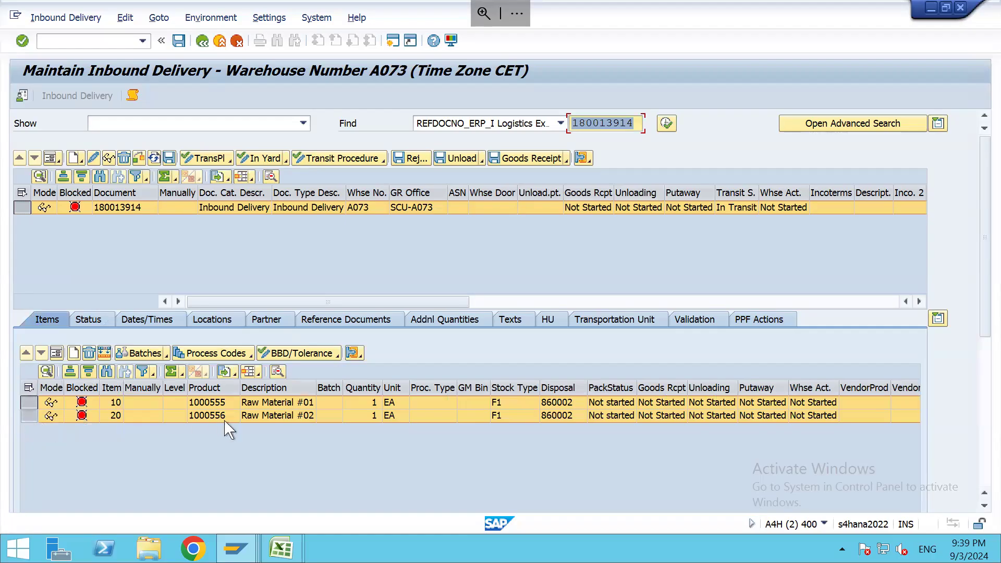
pyautogui.click(207, 404)
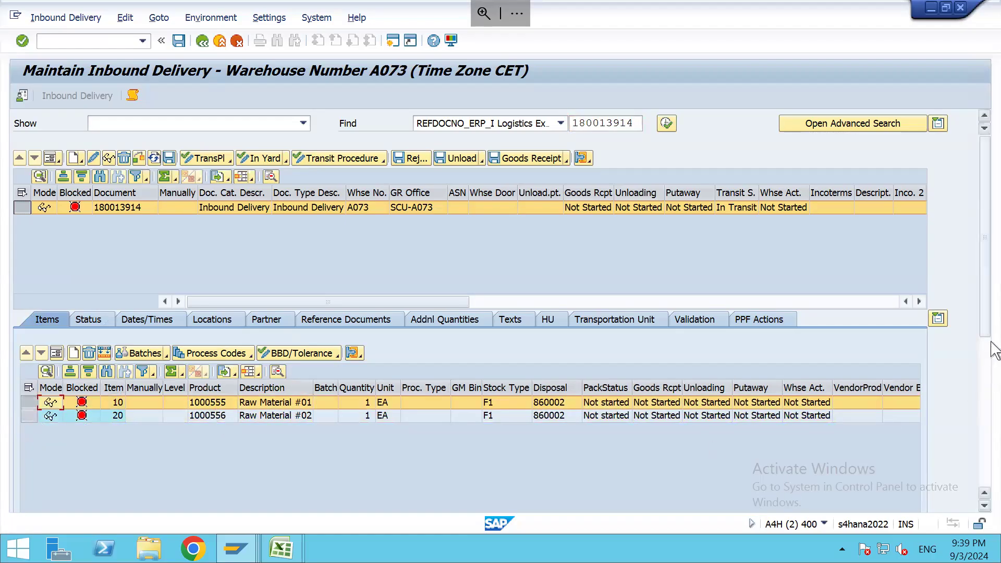
pyautogui.moveTo(990, 326); pyautogui.dragTo(986, 446)
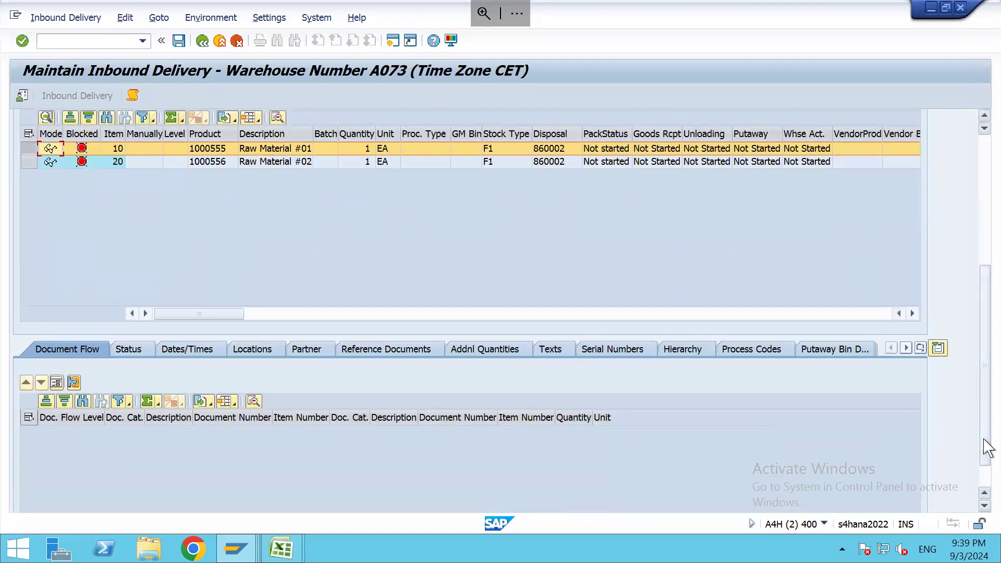
pyautogui.click(129, 350)
pyautogui.click(182, 359)
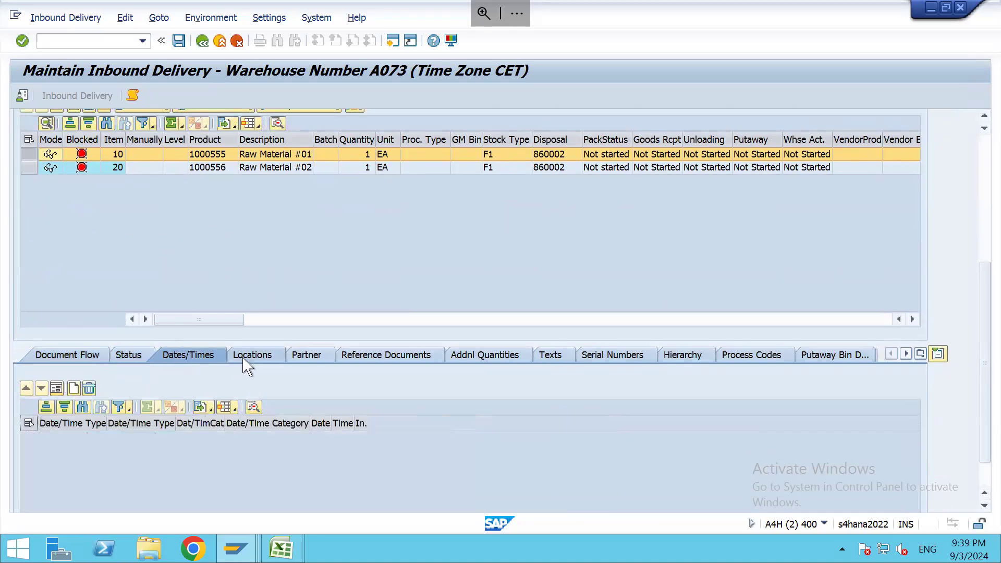
pyautogui.click(247, 360)
pyautogui.click(305, 357)
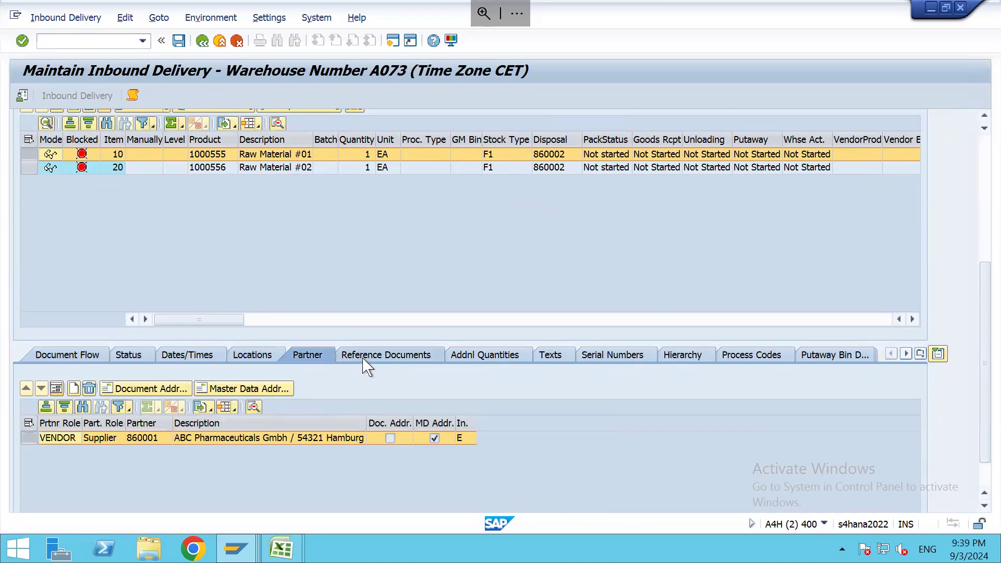
pyautogui.click(363, 359)
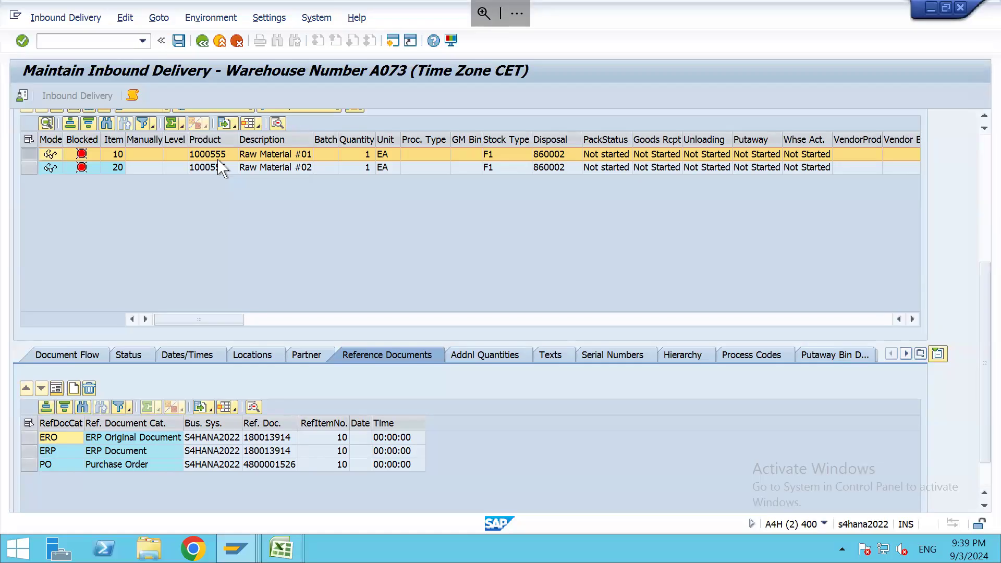
# Step: Return to the delivery header and examine its status types from archiving and blocking down to transit status
pyautogui.click(988, 159)
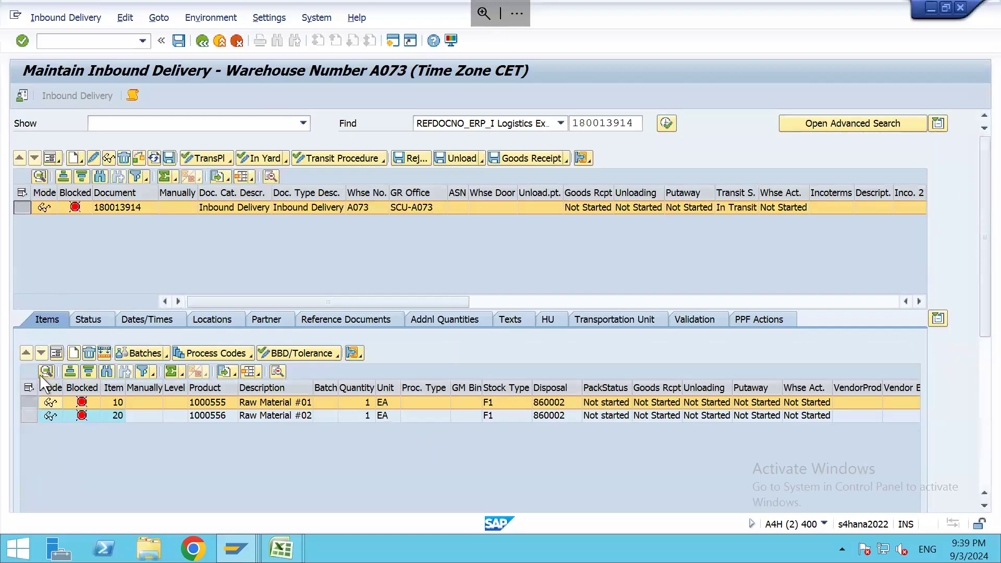
pyautogui.click(88, 320)
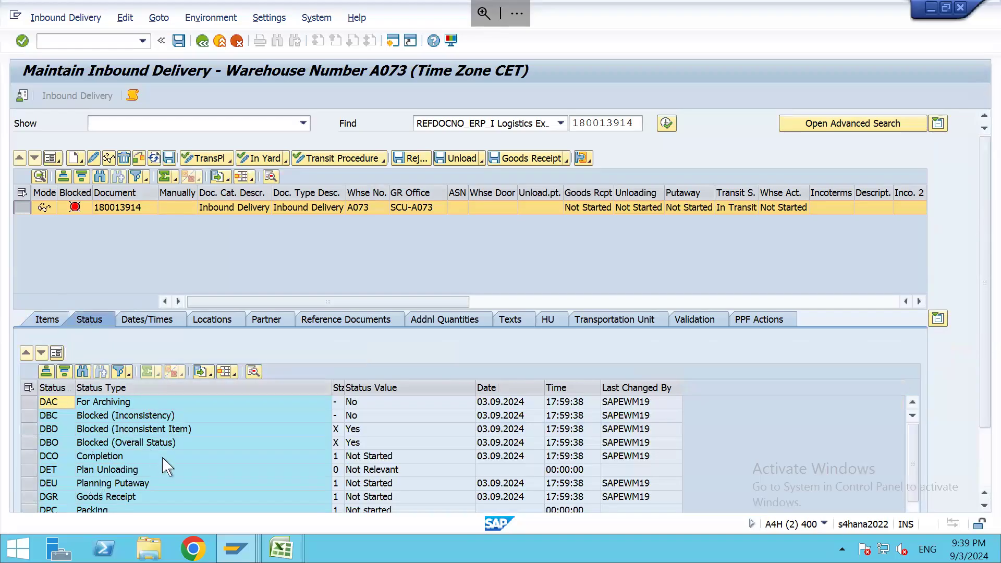
pyautogui.scroll(-2, 166, 466)
pyautogui.scroll(-1, 166, 466)
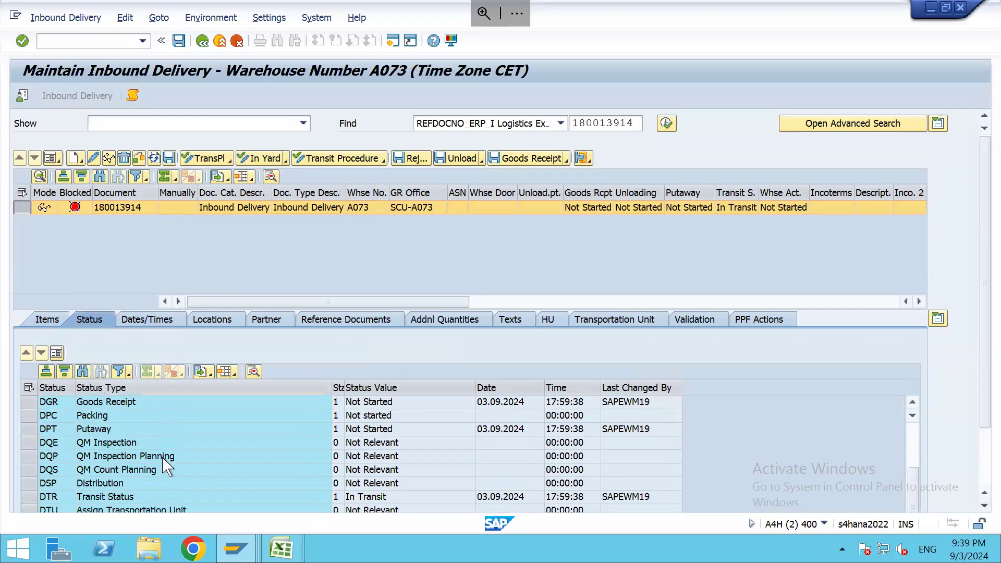
# Step: Look over the header's status list once more, and examine the planned delivery date and time
pyautogui.scroll(3, 166, 466)
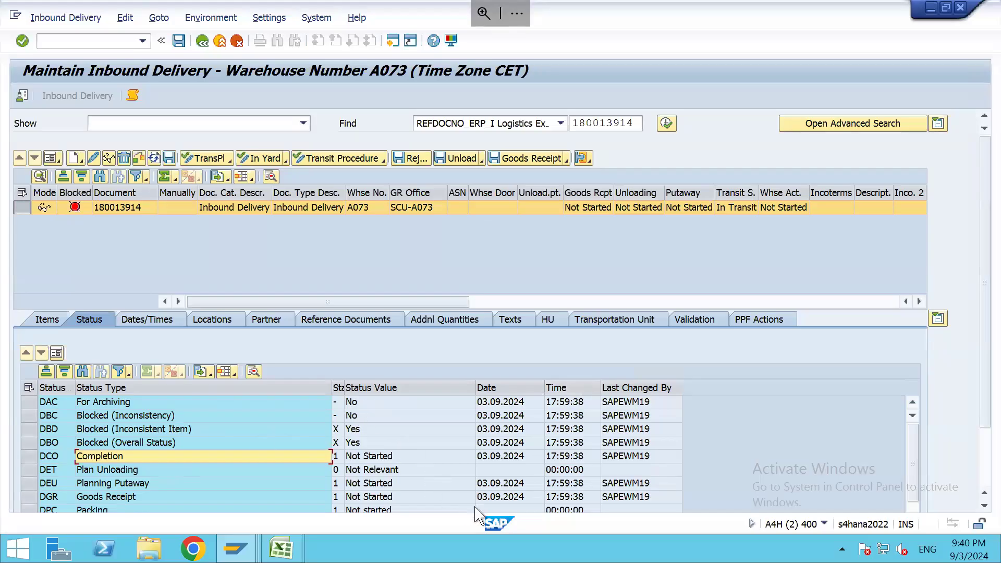
pyautogui.click(160, 322)
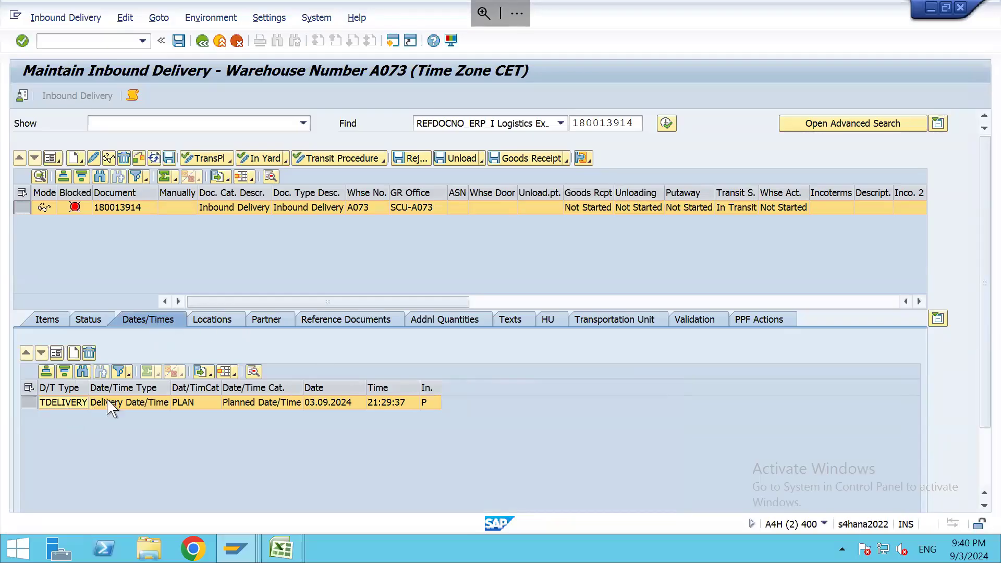
pyautogui.click(340, 405)
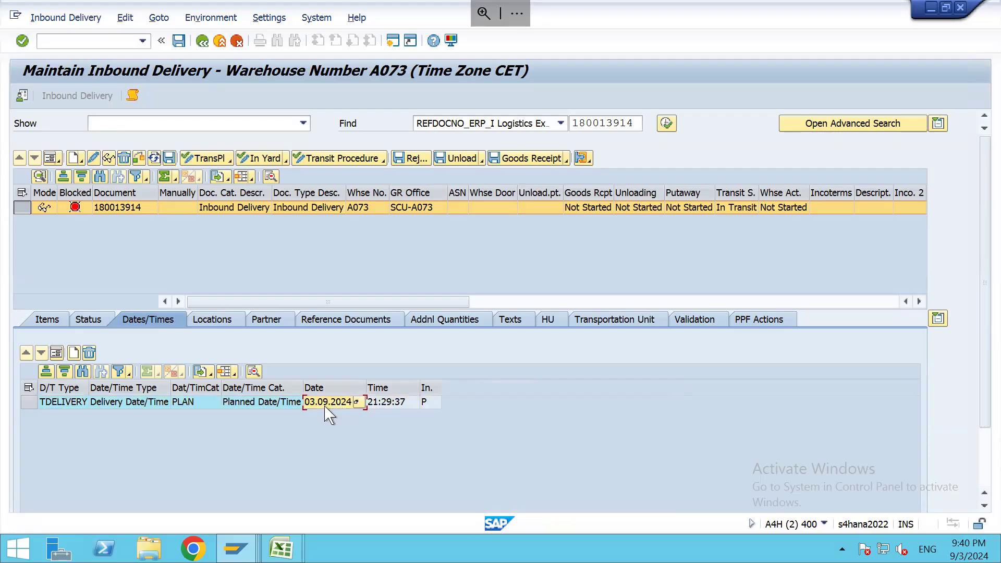
pyautogui.click(403, 406)
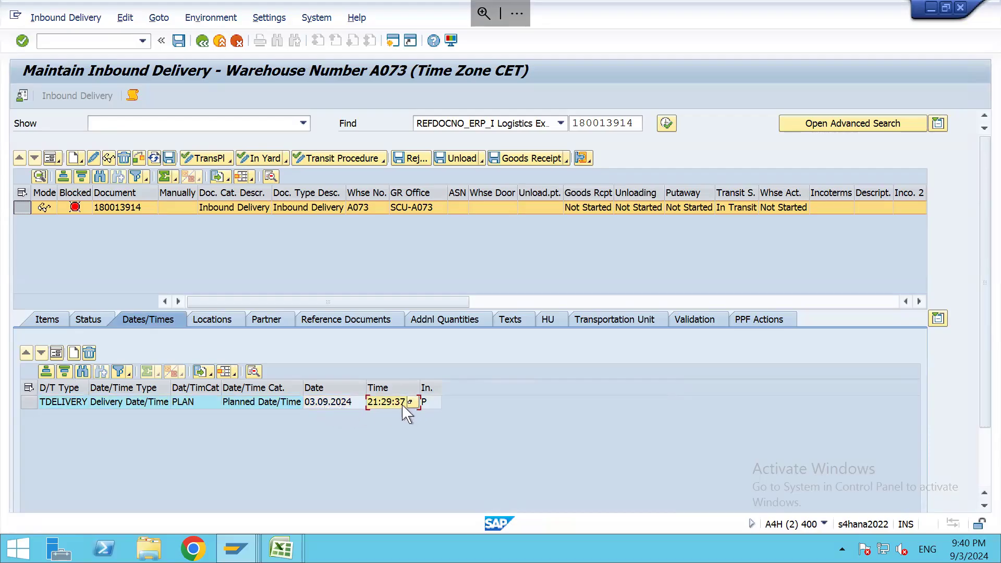
# Step: Examine the delivery header's ship-to and warehouse location roles and its ship-from partner
pyautogui.click(216, 319)
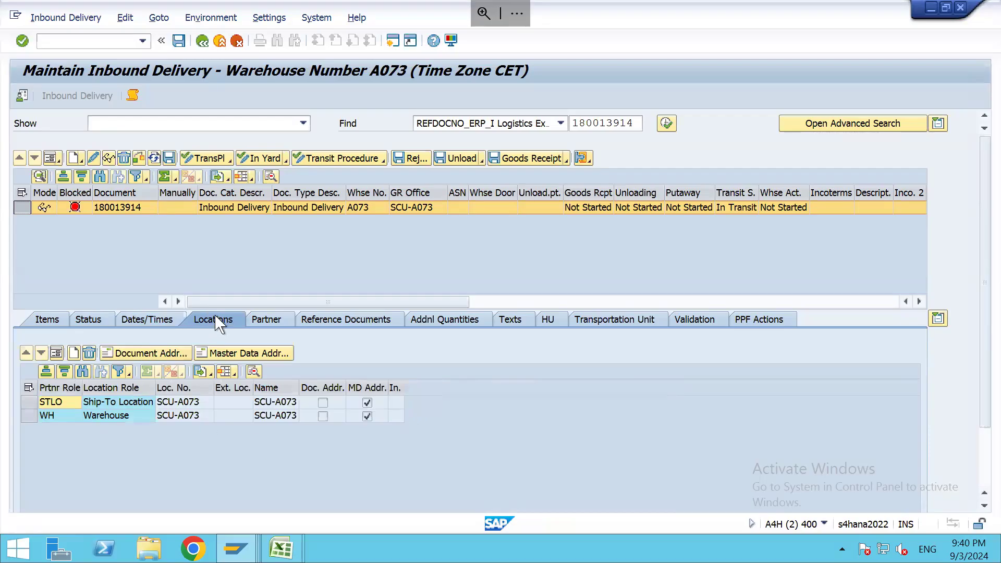
pyautogui.click(125, 406)
pyautogui.click(111, 417)
pyautogui.click(105, 405)
pyautogui.click(104, 418)
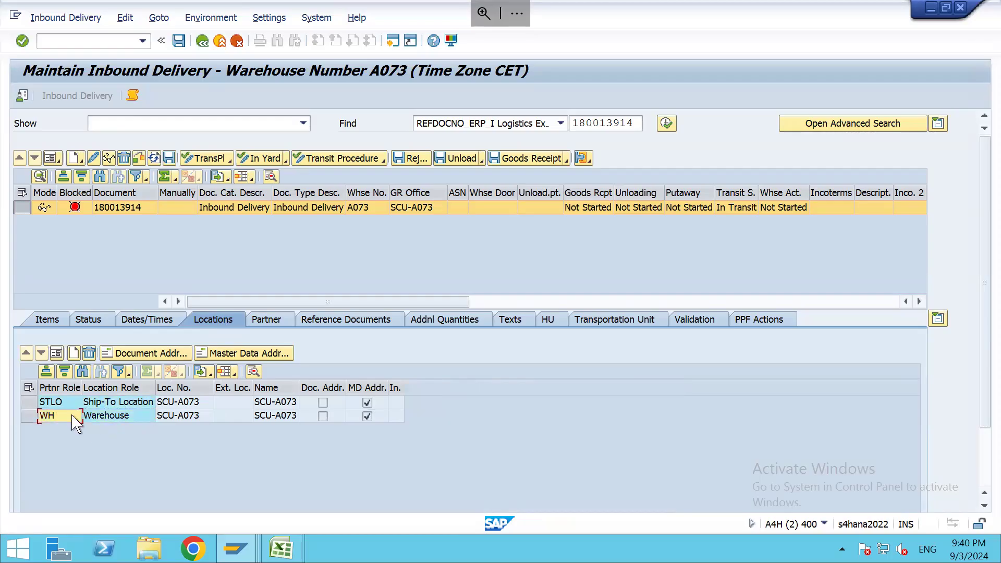
pyautogui.click(108, 406)
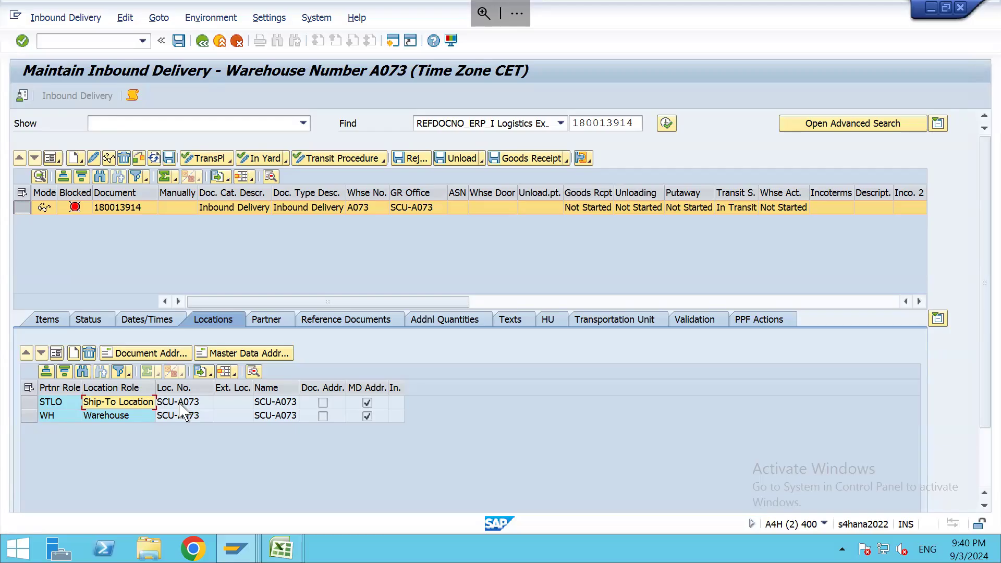
pyautogui.click(272, 321)
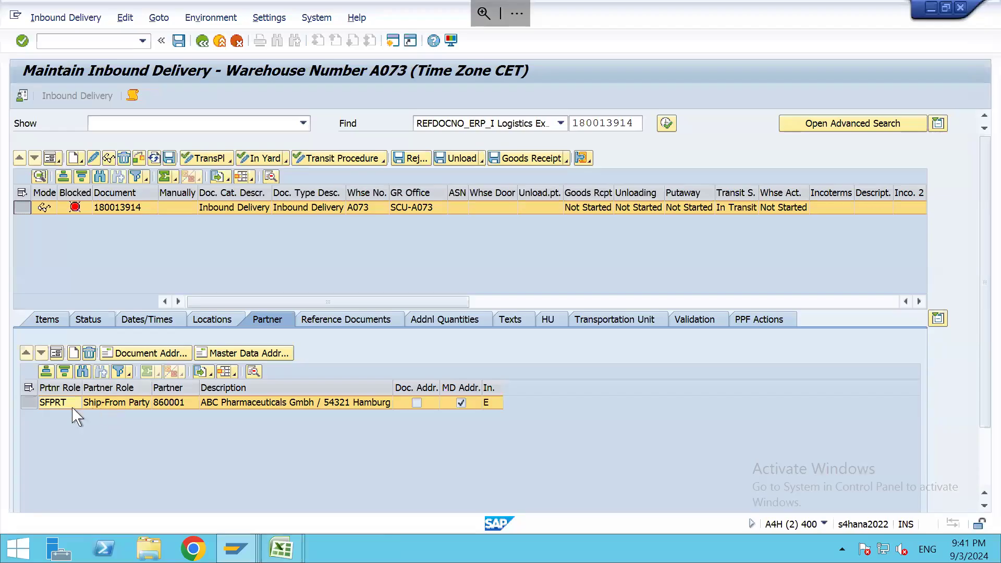
pyautogui.click(170, 406)
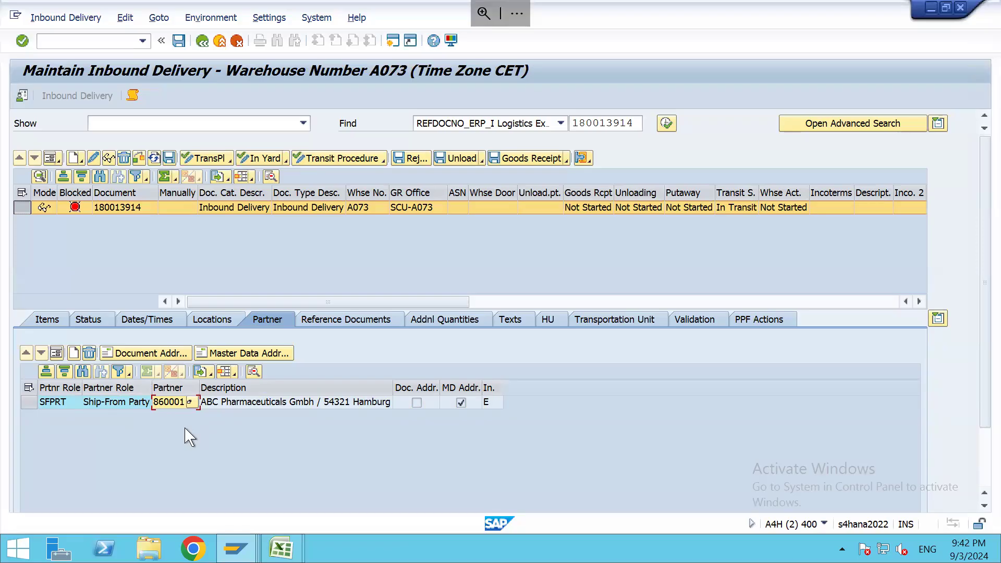
# Step: Examine the header's ERP reference documents and compare the reference number with the inbound delivery's document number
pyautogui.click(328, 323)
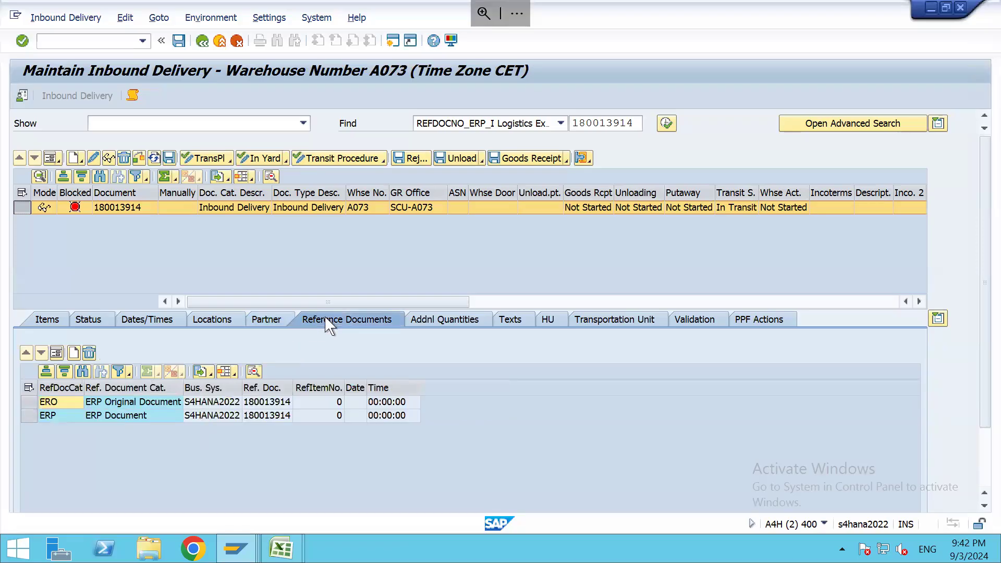
pyautogui.click(115, 416)
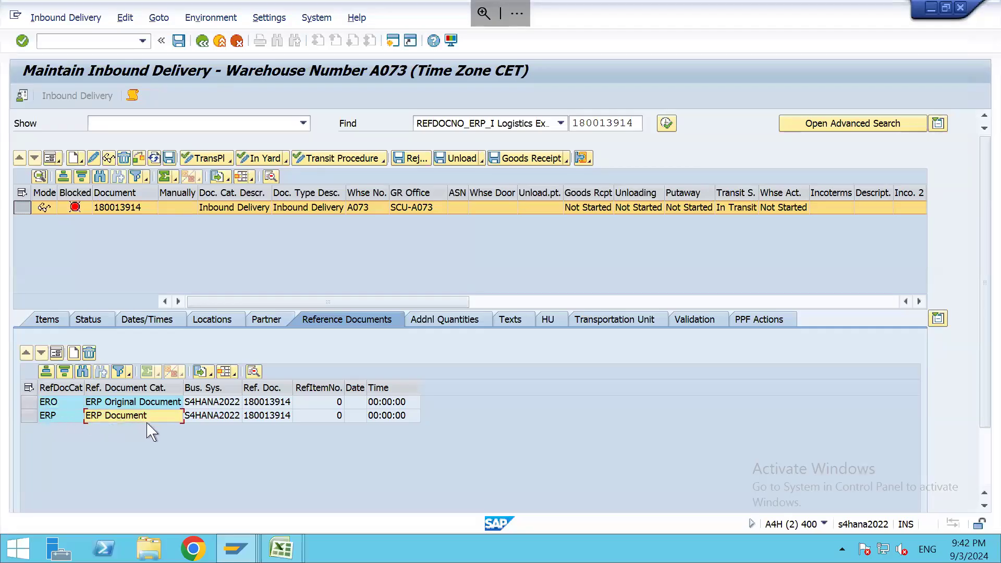
pyautogui.click(223, 421)
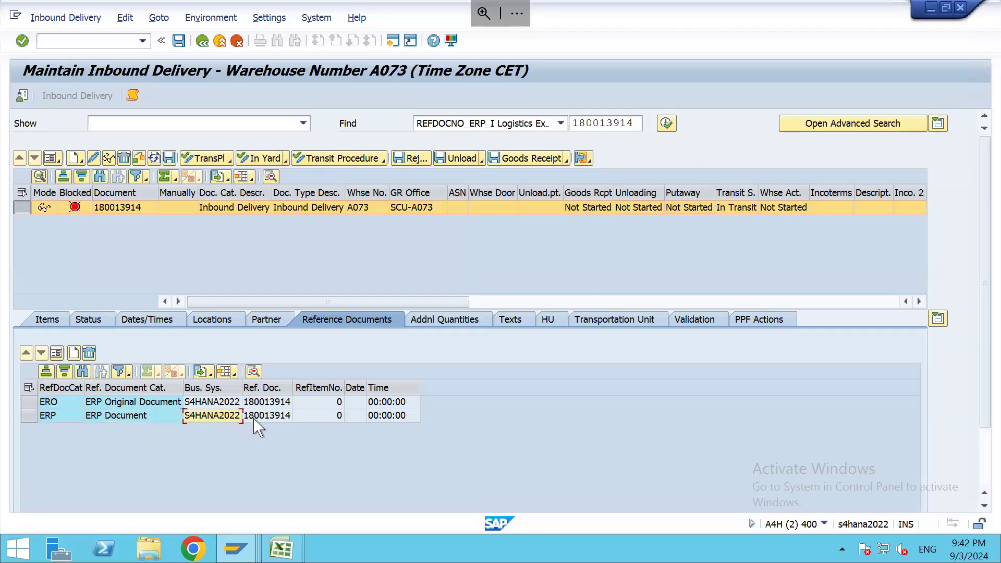
pyautogui.click(256, 420)
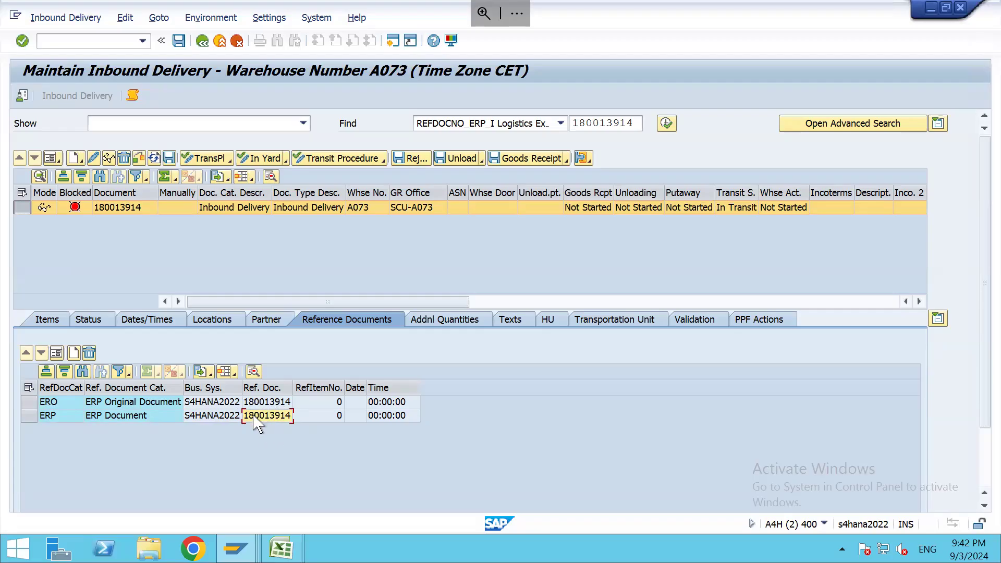
pyautogui.click(116, 208)
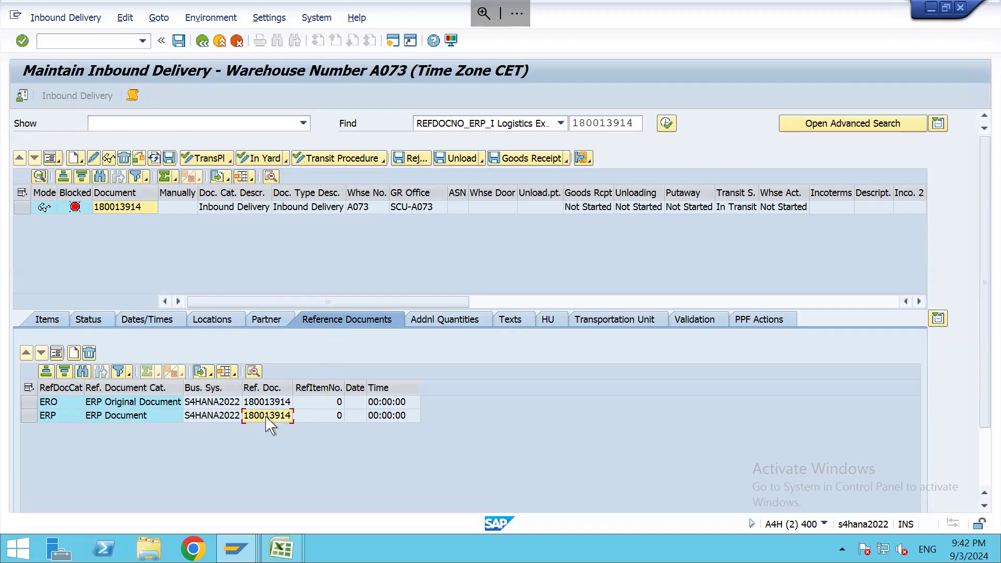
# Step: Look through the header's additional quantities, texts and handling units
pyautogui.click(445, 325)
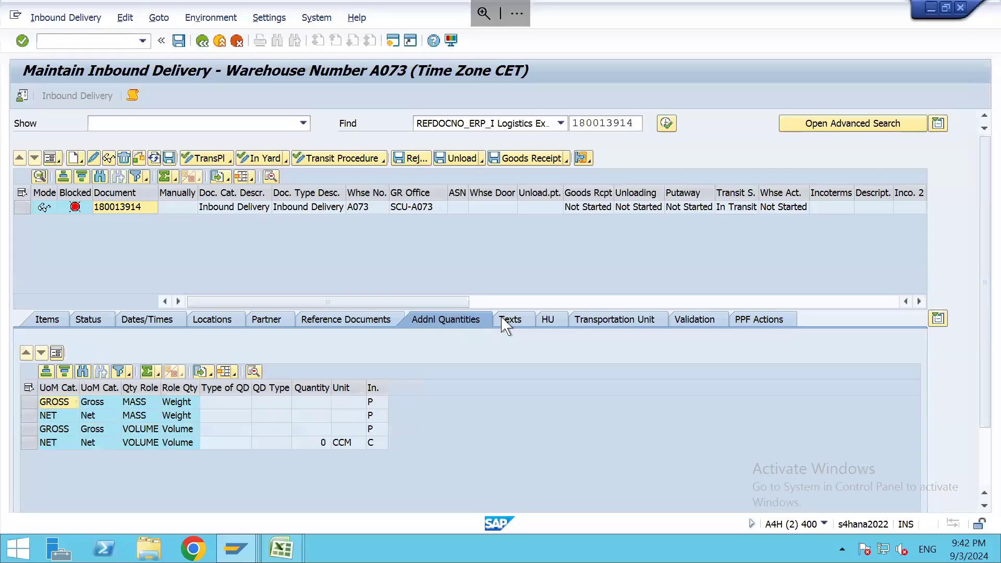
pyautogui.click(510, 328)
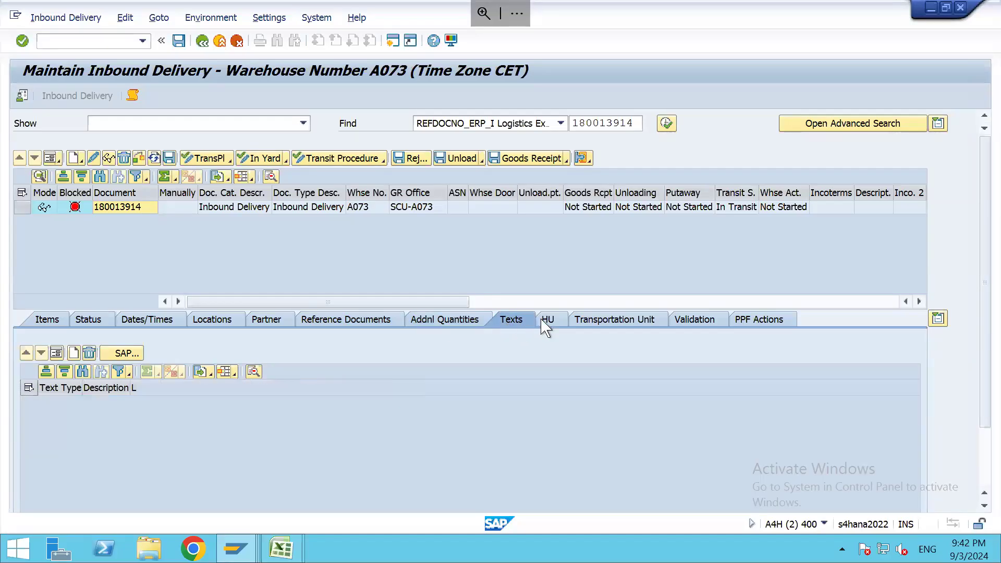
pyautogui.click(547, 326)
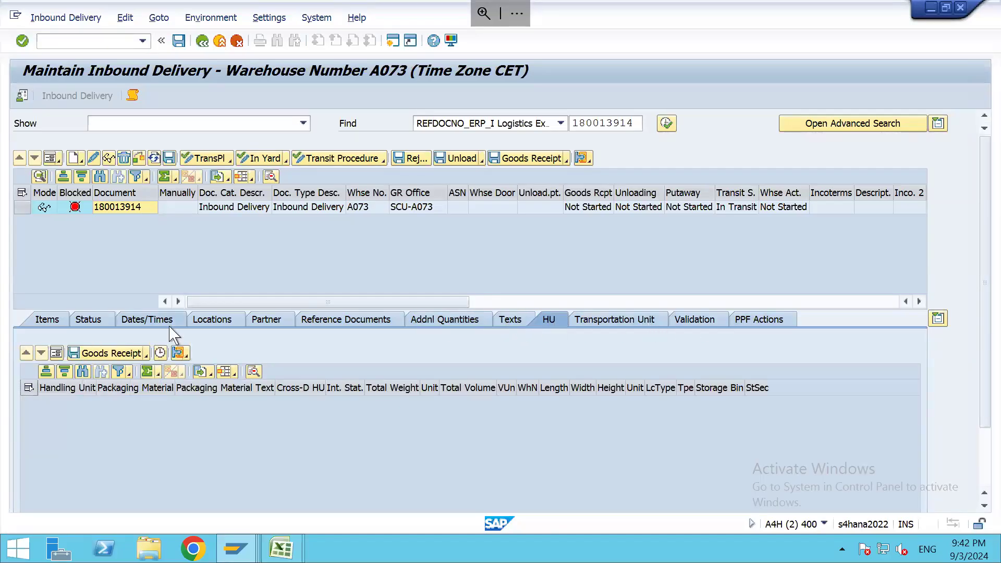
# Step: Return to the delivery items and examine the purchase order among item 10's reference documents
pyautogui.click(52, 323)
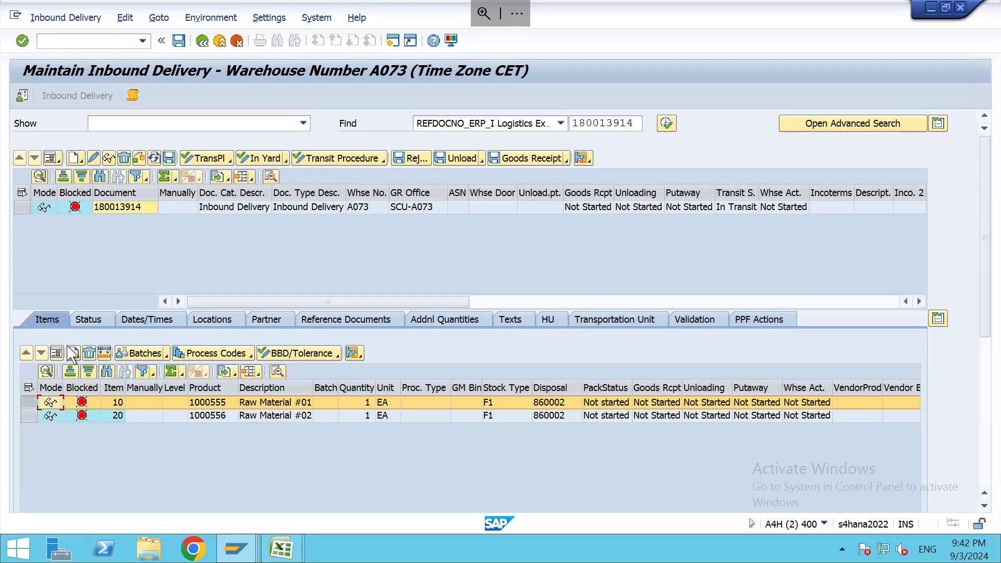
pyautogui.moveTo(986, 293); pyautogui.dragTo(991, 425)
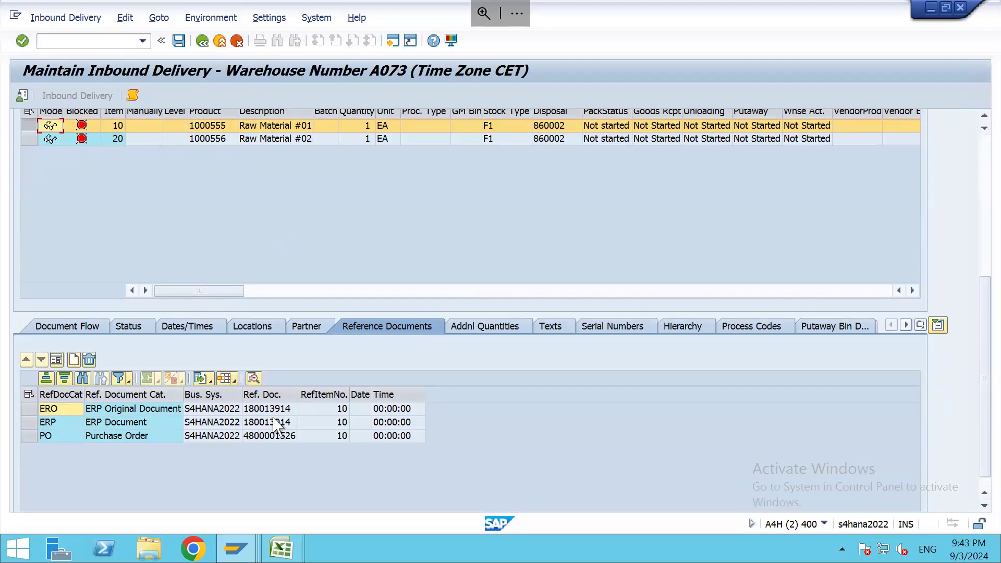
pyautogui.click(251, 439)
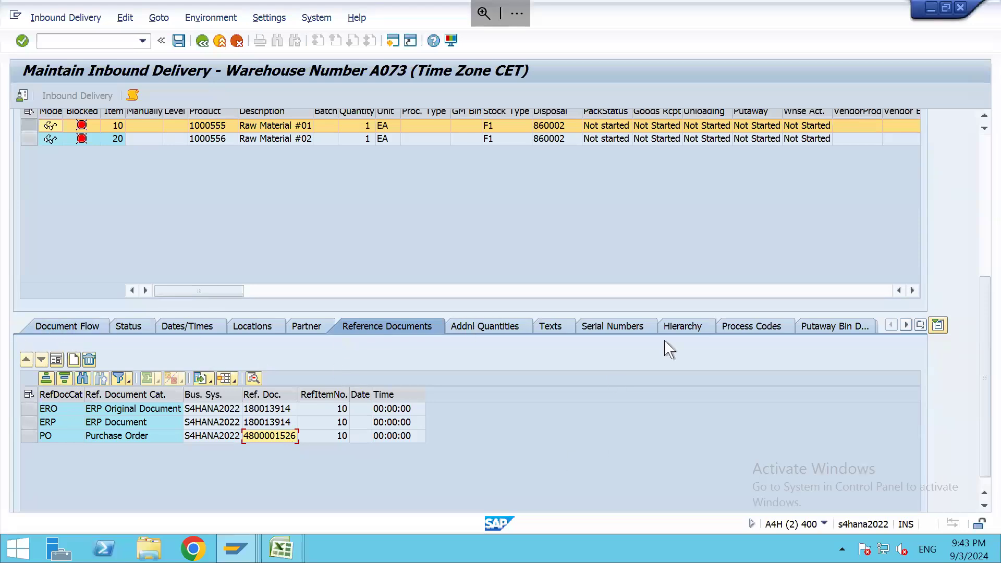
# Step: Highlight both items and the delivery header, examine all header columns through to the creation and change data, and clear the highlighting
pyautogui.click(987, 162)
pyautogui.click(29, 387)
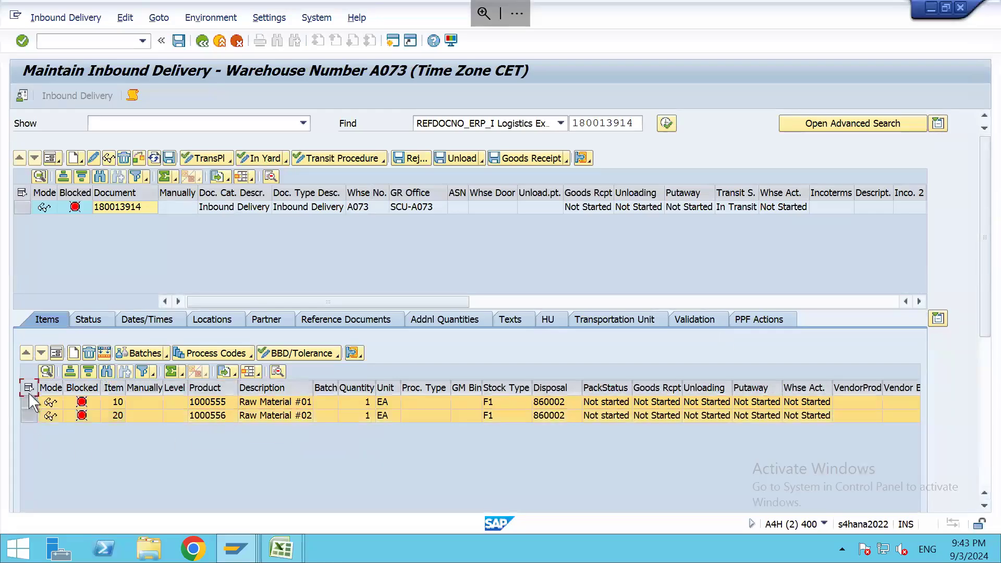
pyautogui.click(21, 208)
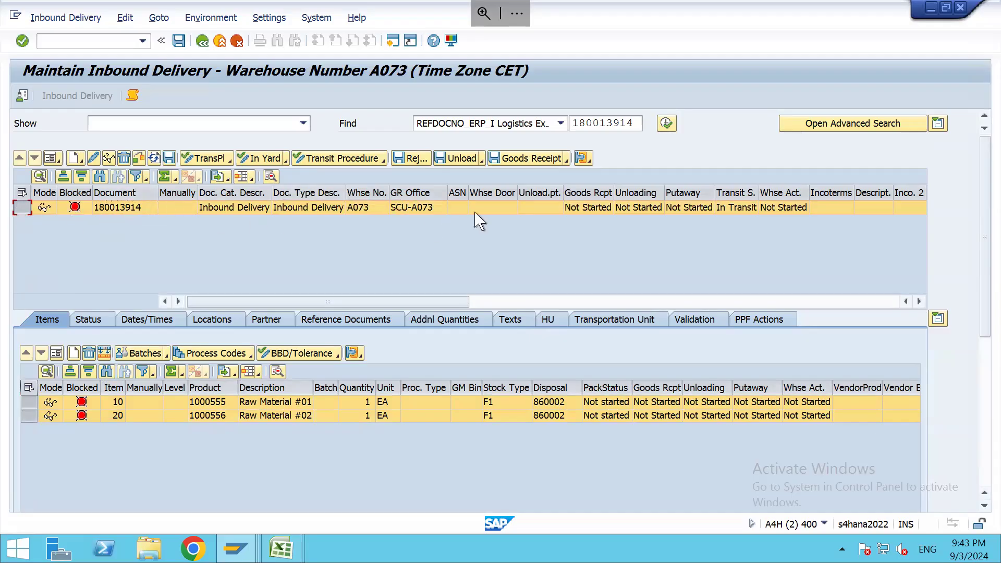
pyautogui.click(918, 303)
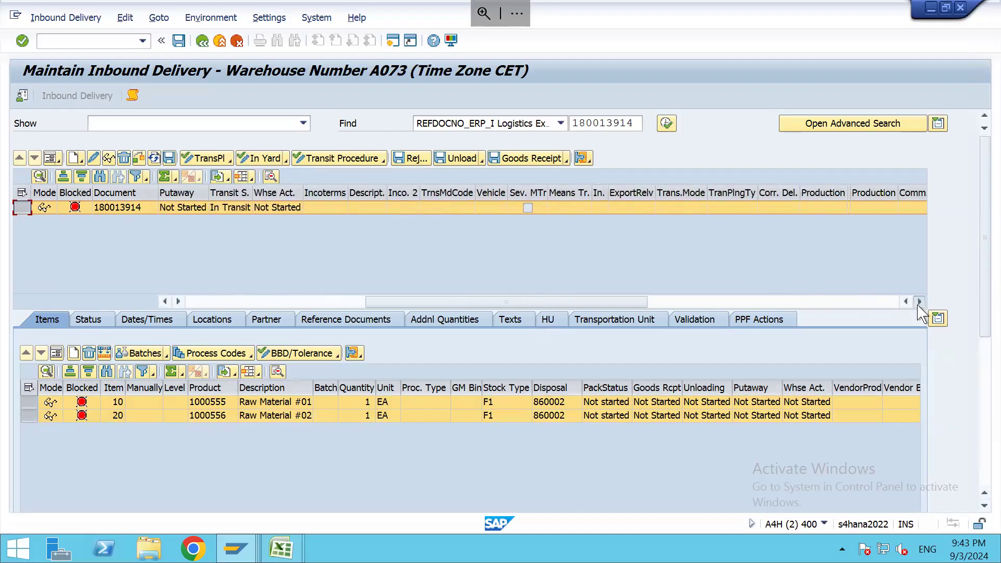
pyautogui.click(919, 305)
pyautogui.click(919, 305)
pyautogui.click(919, 304)
pyautogui.click(919, 305)
pyautogui.click(918, 305)
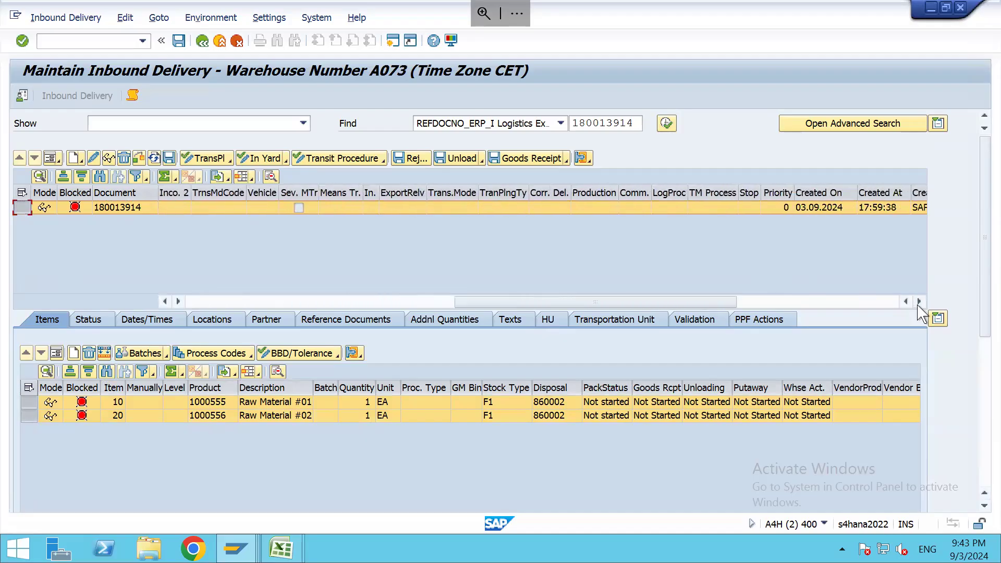
pyautogui.click(919, 302)
pyautogui.click(919, 303)
pyautogui.click(919, 303)
pyautogui.click(919, 303)
pyautogui.click(919, 302)
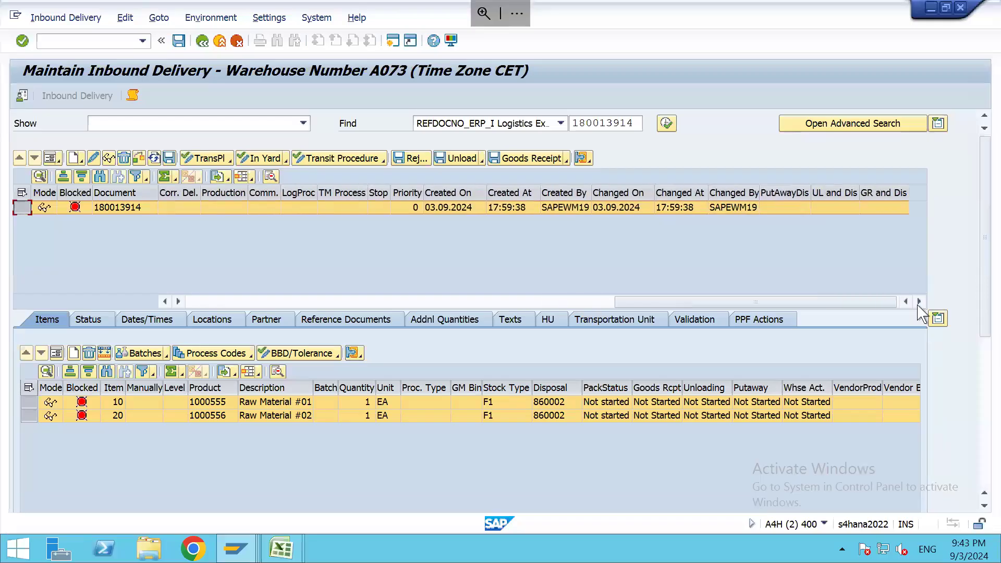
pyautogui.moveTo(880, 303); pyautogui.dragTo(443, 302)
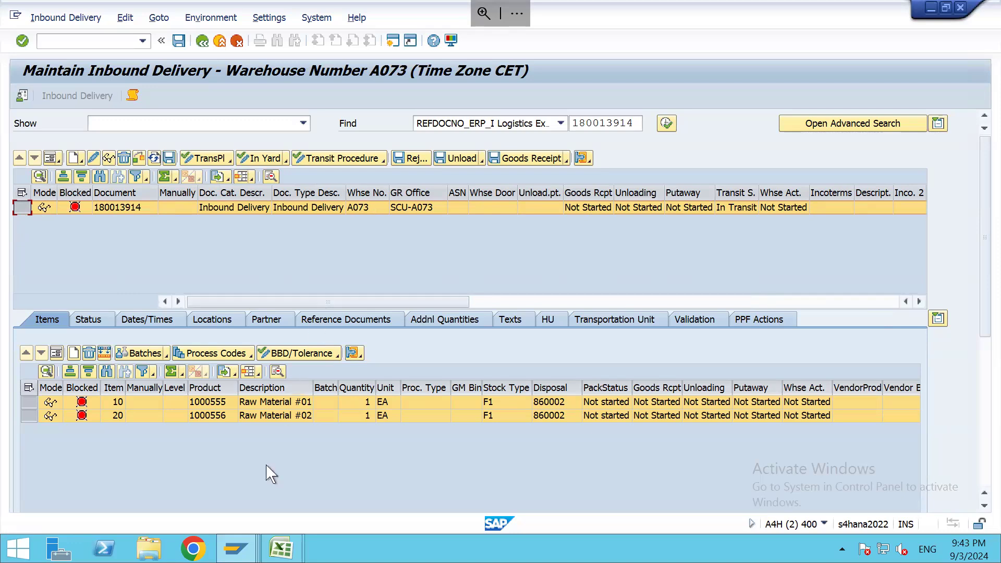
pyautogui.click(277, 211)
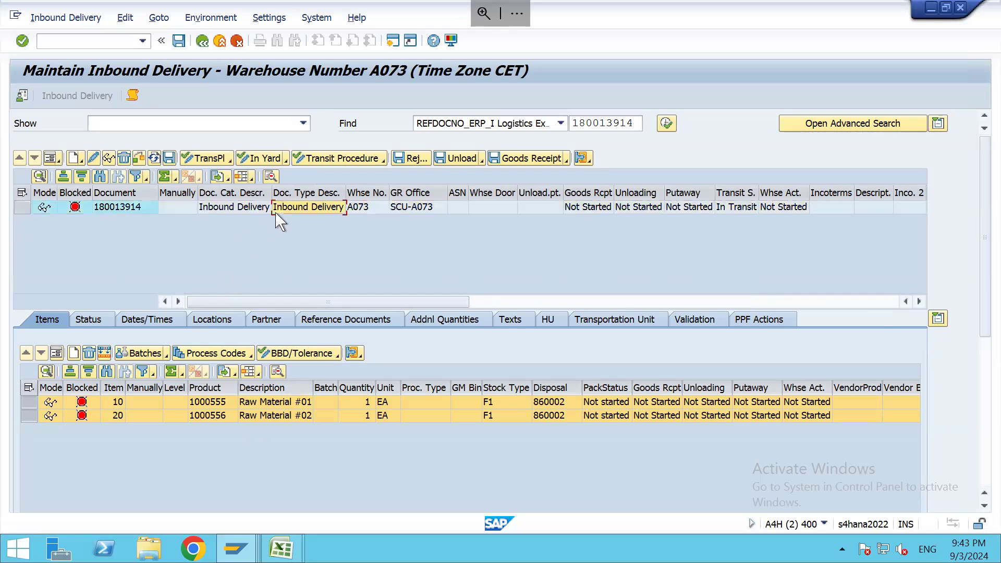
pyautogui.click(151, 418)
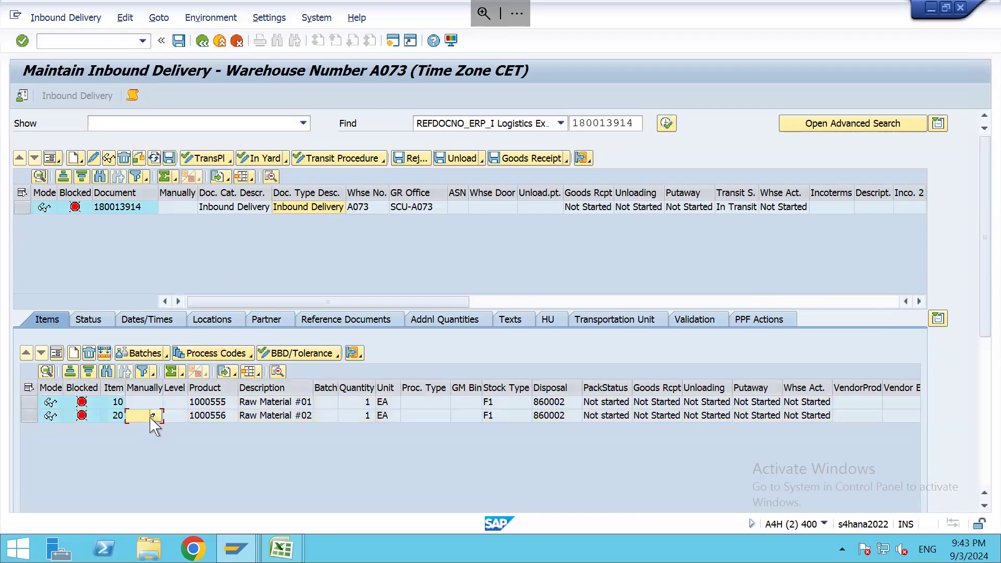
# Step: Switch to the Excel workbook and enter the heading "Types of Views of Transactional document in EWM" in cell A20 of the MM Transactions sheet
pyautogui.moveTo(236, 549)
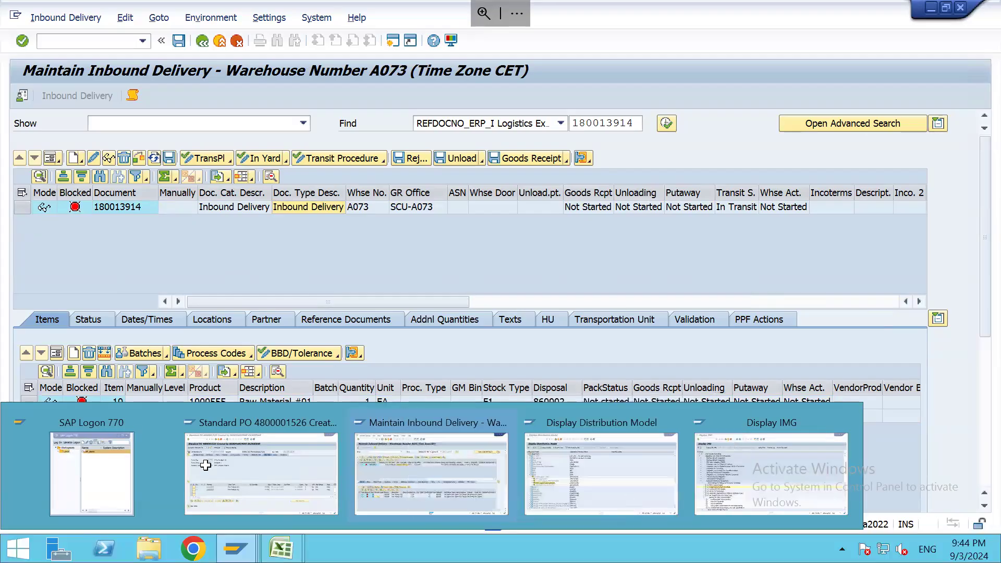
pyautogui.click(628, 497)
pyautogui.click(101, 437)
pyautogui.click(58, 432)
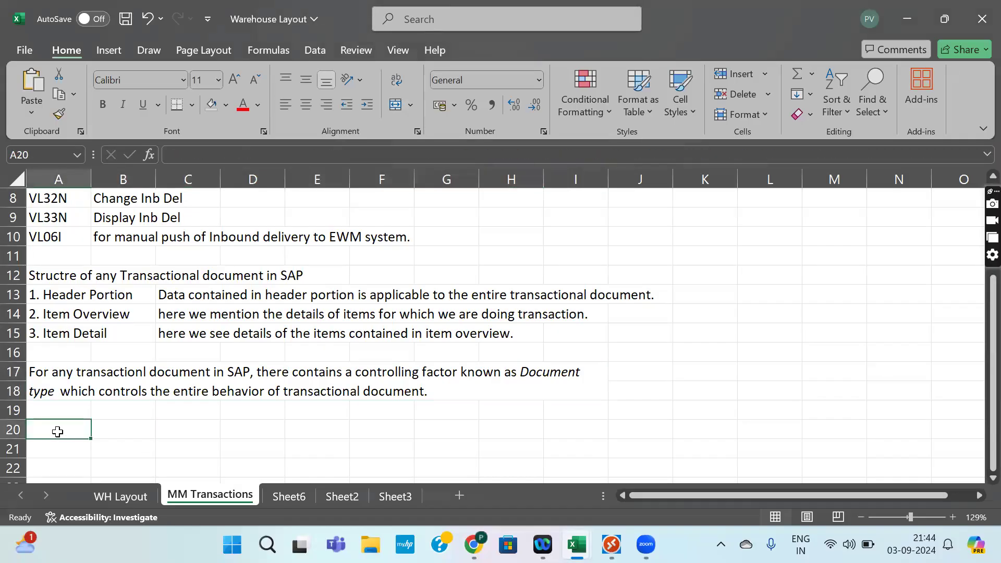
pyautogui.write('Types of Views of')
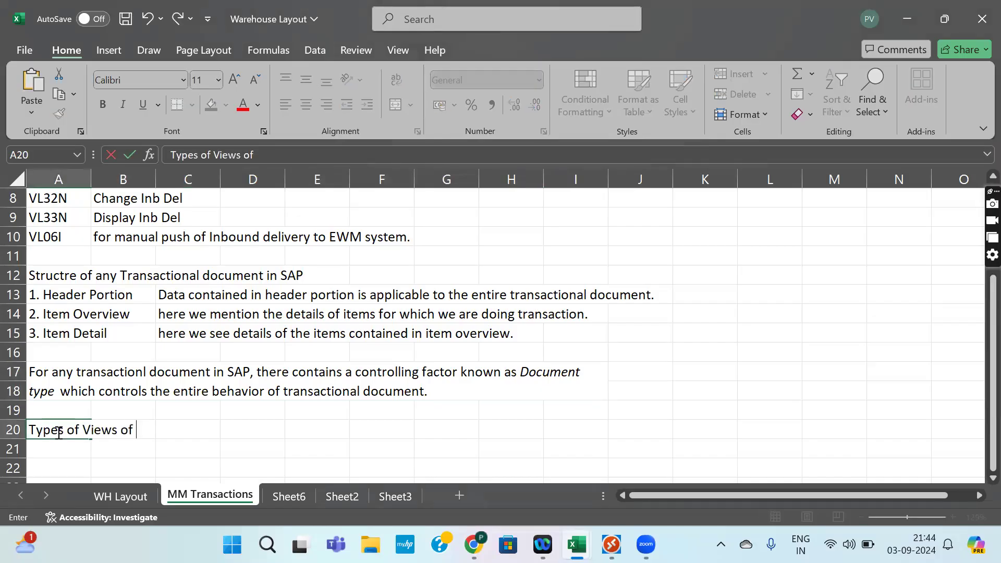
pyautogui.write(' Transactiona')
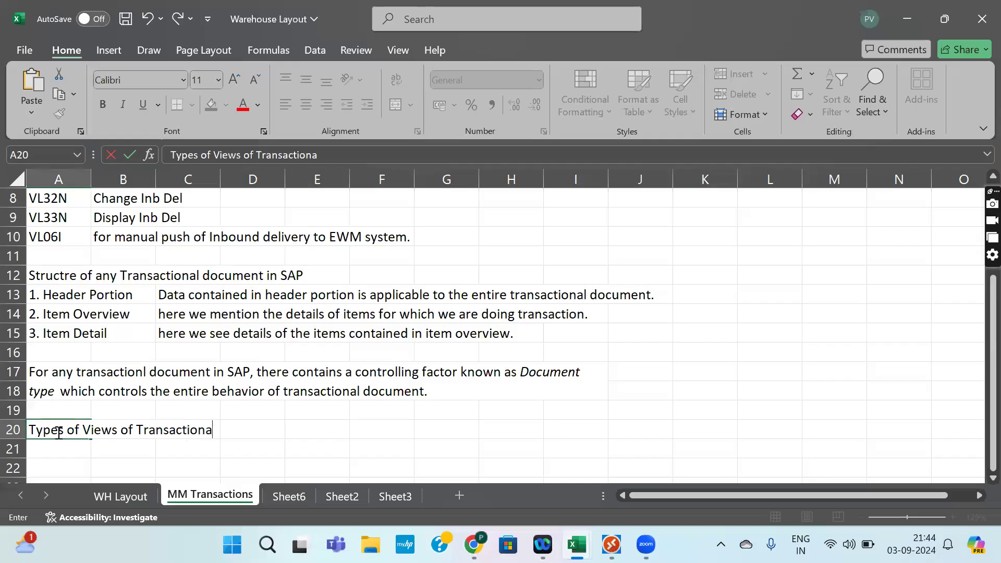
pyautogui.write('l document i')
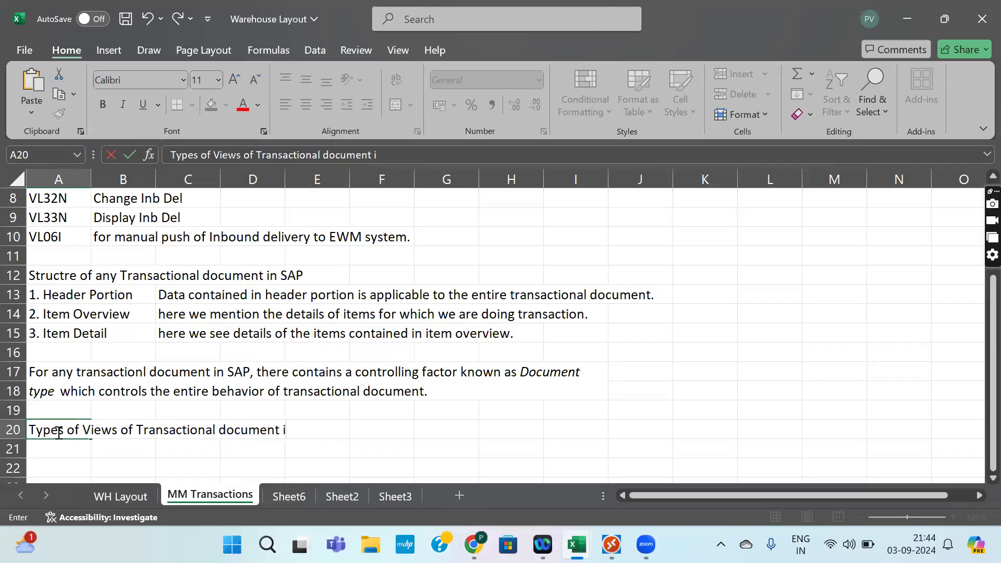
pyautogui.write('n EWM')
pyautogui.press('Return')
# Step: Enter "1. List View" in cell A21 and "2. Form View" in cell A22
pyautogui.write('1. List')
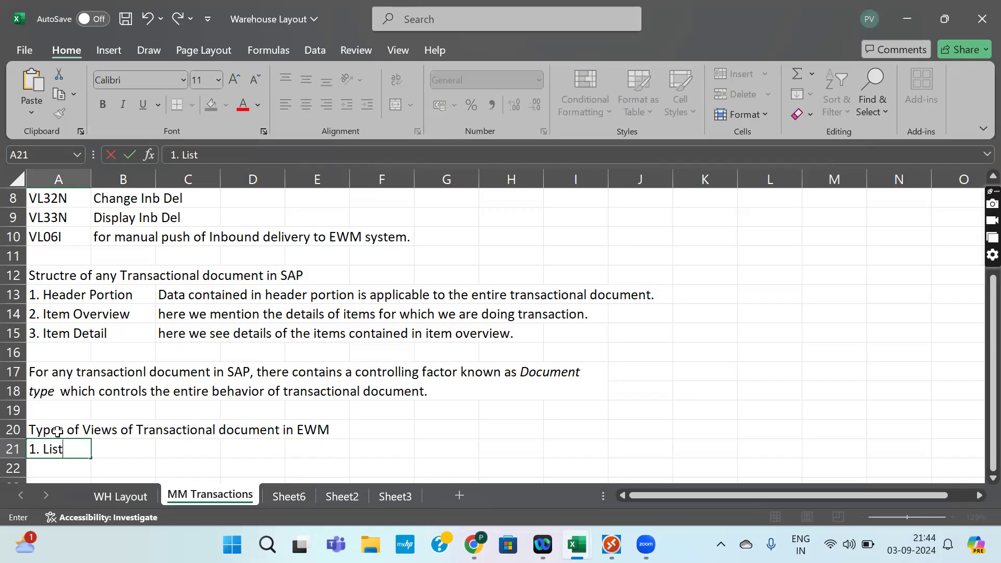
pyautogui.write(' View')
pyautogui.press('Return')
pyautogui.write('2. Form View')
pyautogui.press('Return')
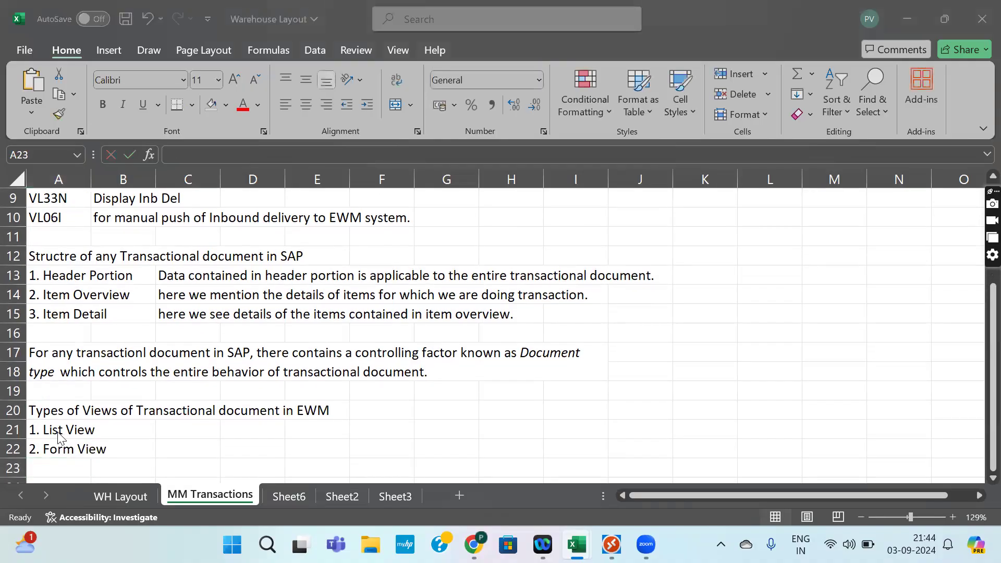
# Step: Return to the SAP inbound delivery and highlight the delivery header, then items 20 and 10, leaving the header and item 10 selected
pyautogui.hotkey('alt', 'Tab')
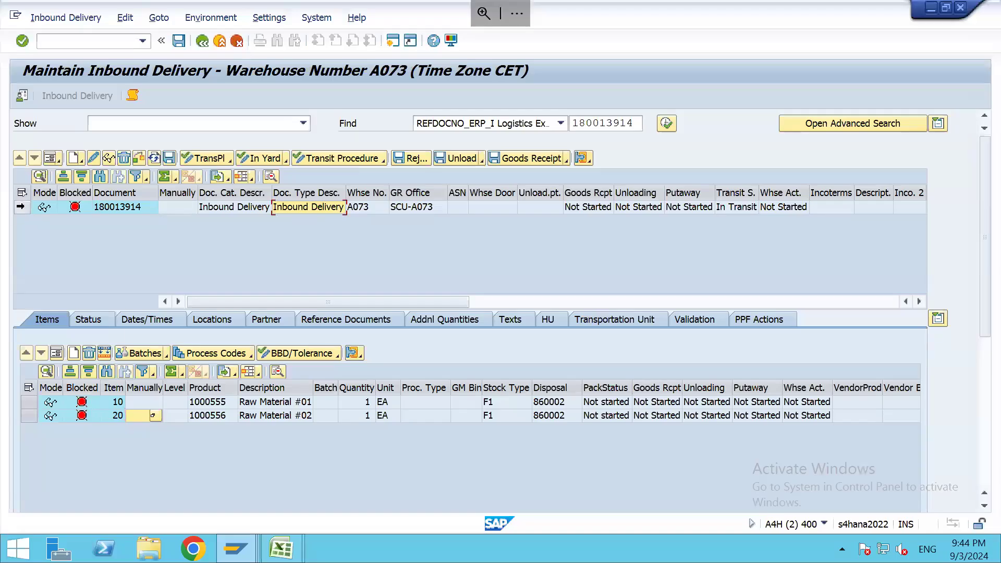
pyautogui.click(22, 208)
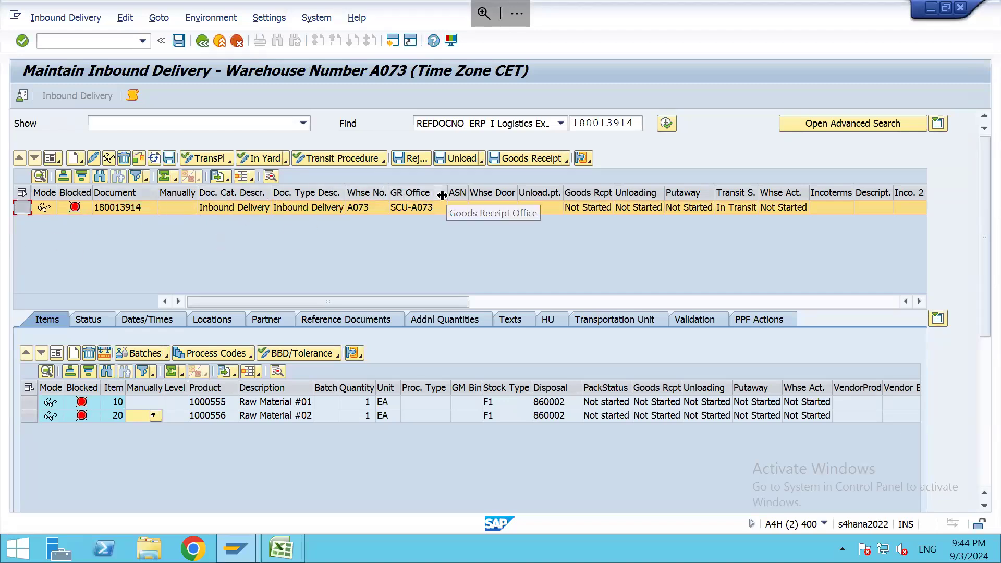
pyautogui.click(31, 403)
pyautogui.click(29, 416)
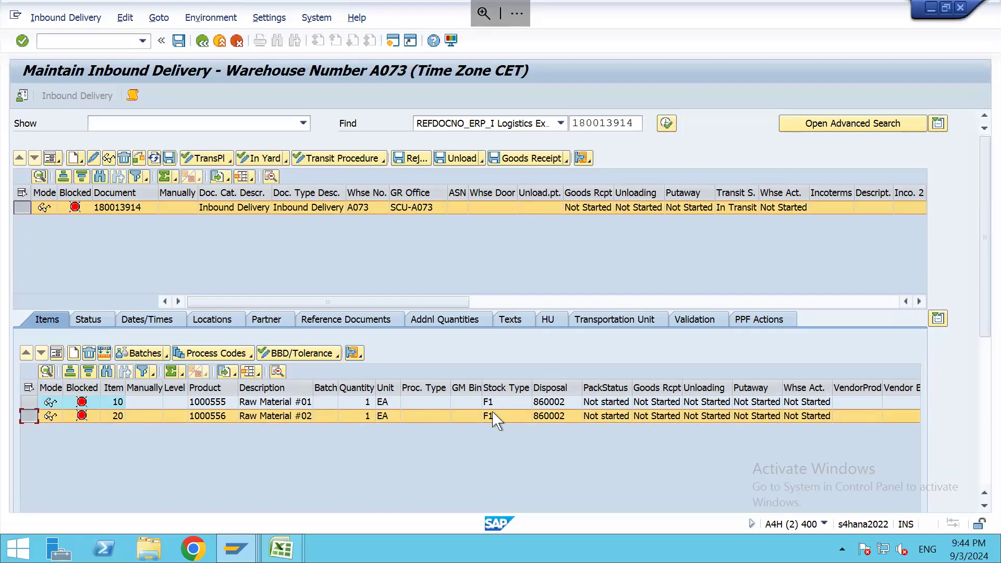
pyautogui.click(120, 208)
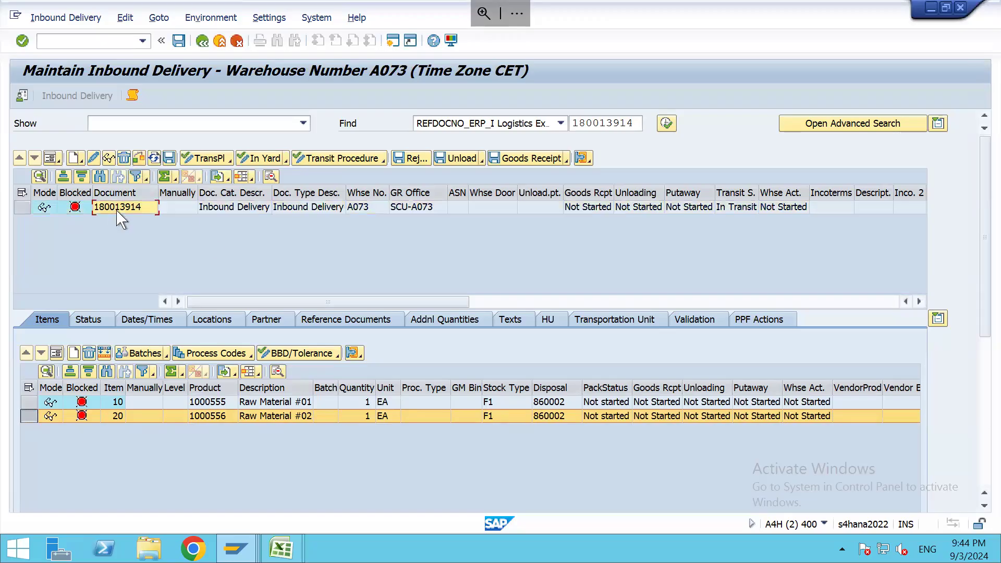
pyautogui.click(22, 207)
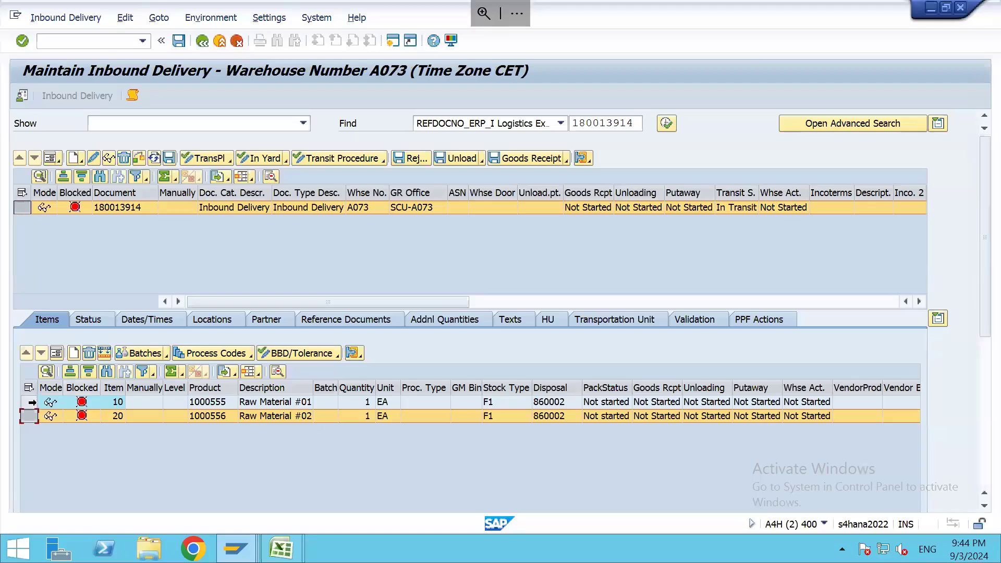
pyautogui.click(29, 402)
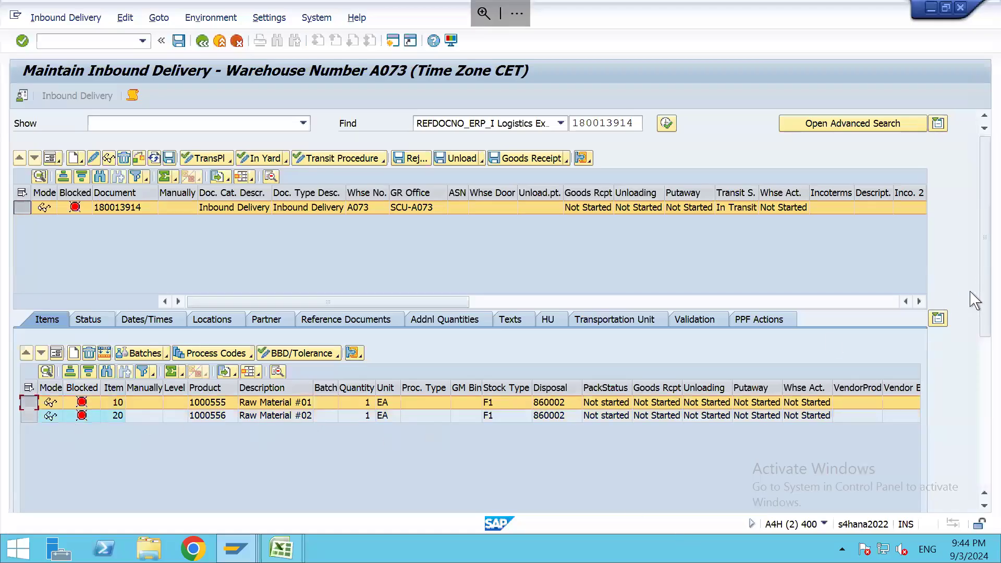
# Step: Examine the item list columns from processing type through to the staging and airport data, and return to the first columns
pyautogui.scroll(-3, 989, 314)
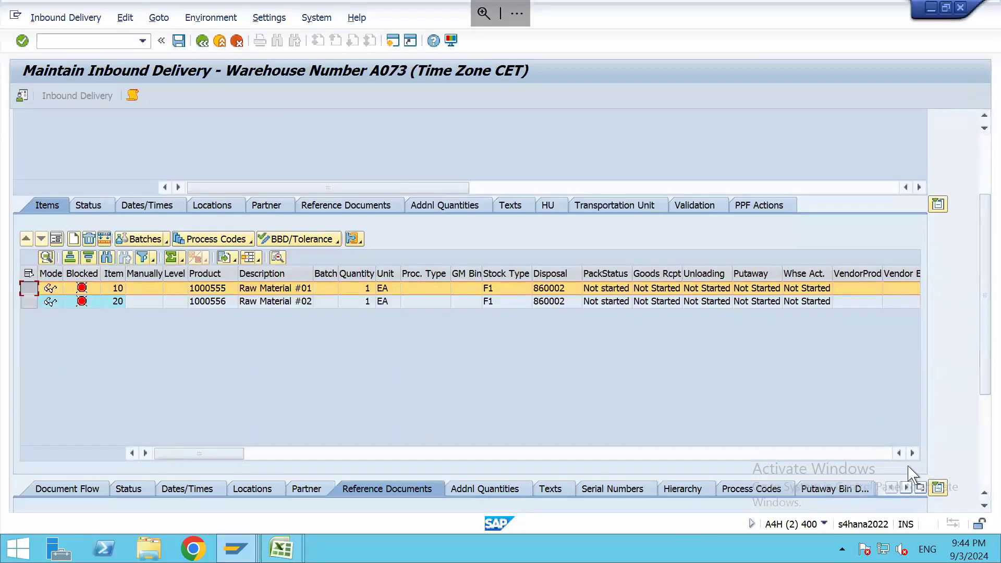
pyautogui.click(912, 453)
pyautogui.click(912, 453)
pyautogui.click(912, 454)
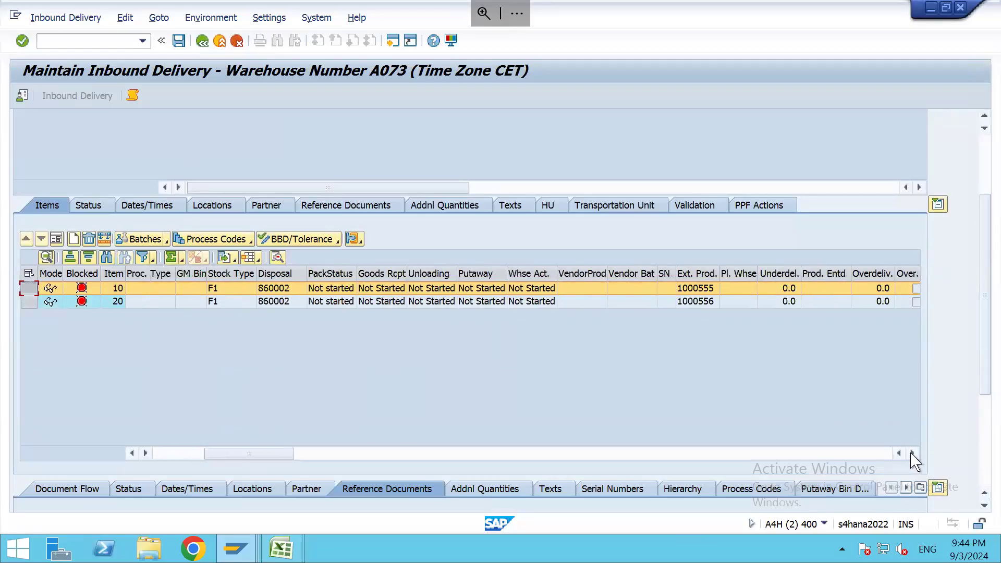
pyautogui.click(912, 453)
pyautogui.click(912, 453)
pyautogui.click(912, 453)
pyautogui.click(912, 453)
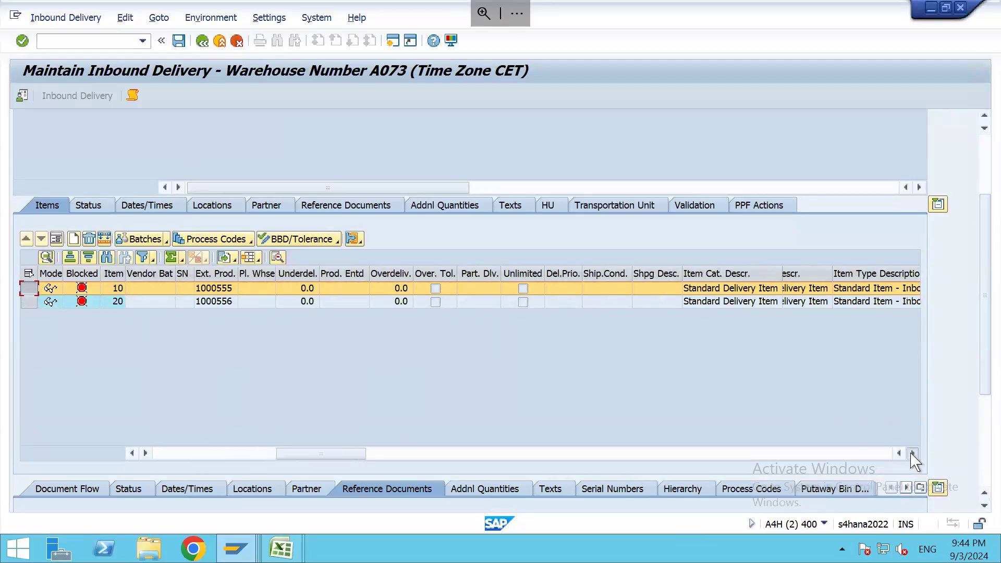
pyautogui.click(912, 453)
pyautogui.click(912, 453)
pyautogui.click(912, 453)
pyautogui.click(912, 453)
pyautogui.click(912, 453)
pyautogui.click(912, 453)
pyautogui.click(912, 453)
pyautogui.click(912, 453)
pyautogui.click(912, 453)
pyautogui.click(912, 453)
pyautogui.click(913, 453)
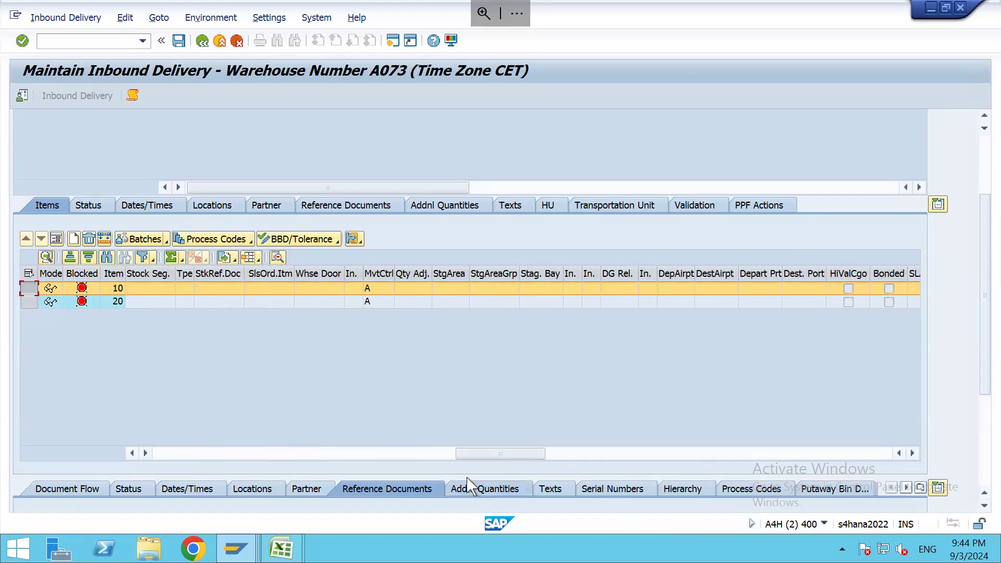
pyautogui.moveTo(485, 456); pyautogui.dragTo(139, 458)
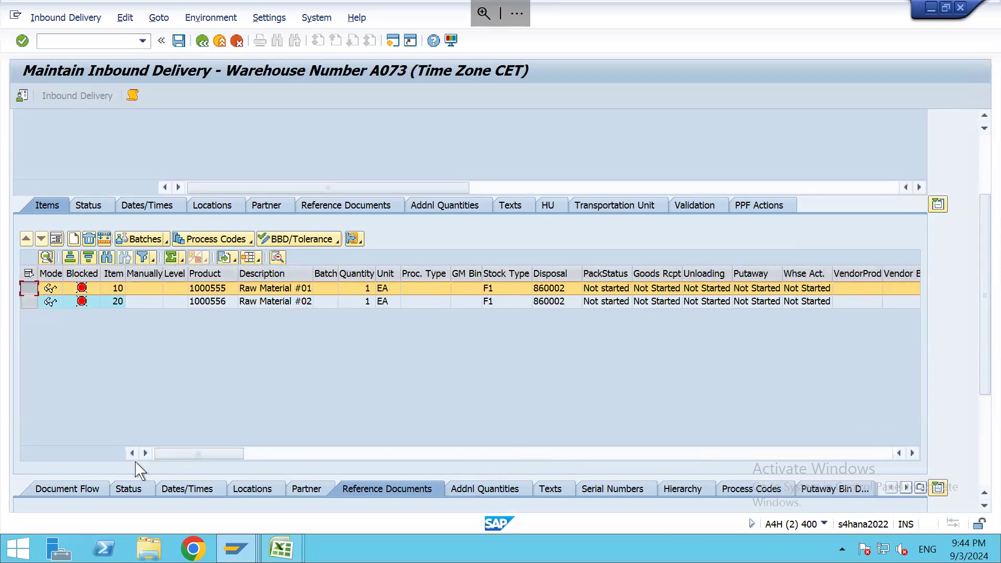
# Step: Switch the delivery header from list view to form view
pyautogui.click(988, 156)
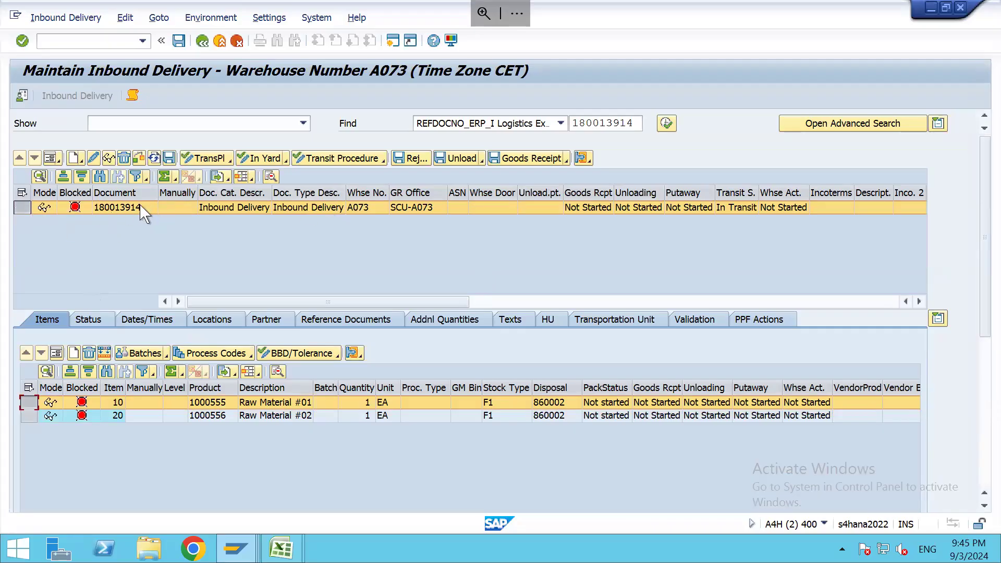
pyautogui.click(46, 160)
pyautogui.click(46, 160)
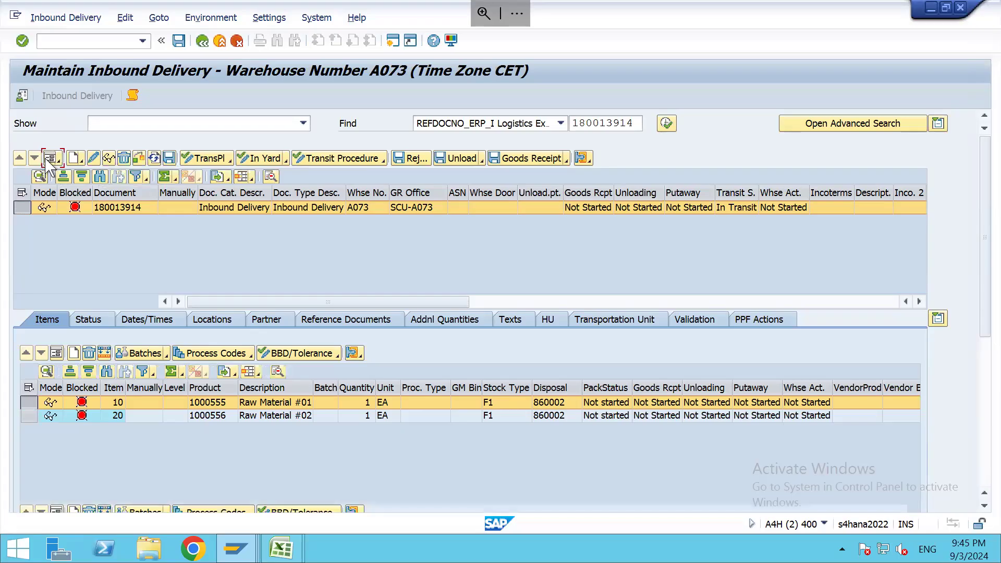
pyautogui.click(46, 160)
pyautogui.click(45, 160)
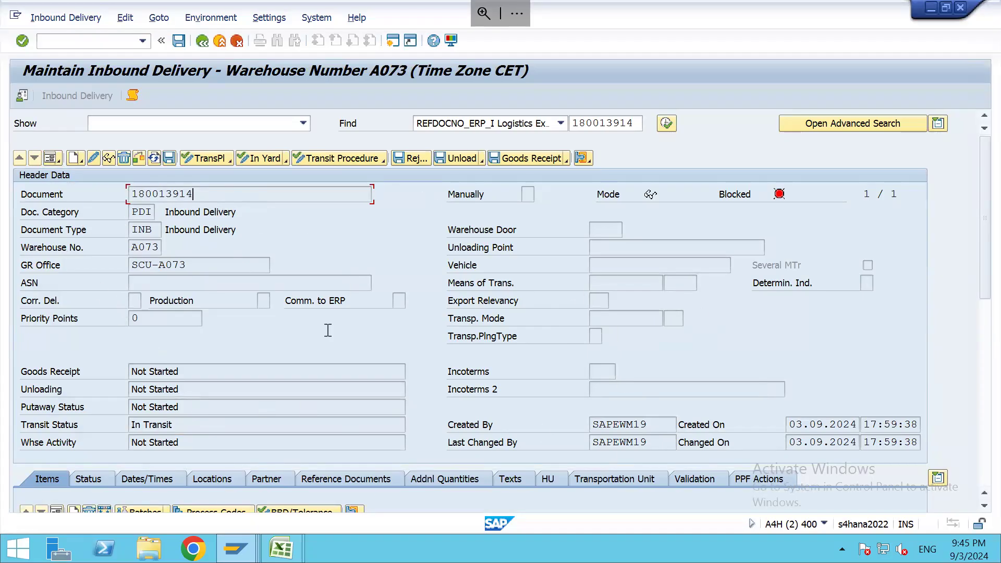
# Step: Examine the document number, document category, warehouse number, GR office and last-changed-by fields in the header form
pyautogui.moveTo(194, 194); pyautogui.dragTo(70, 206)
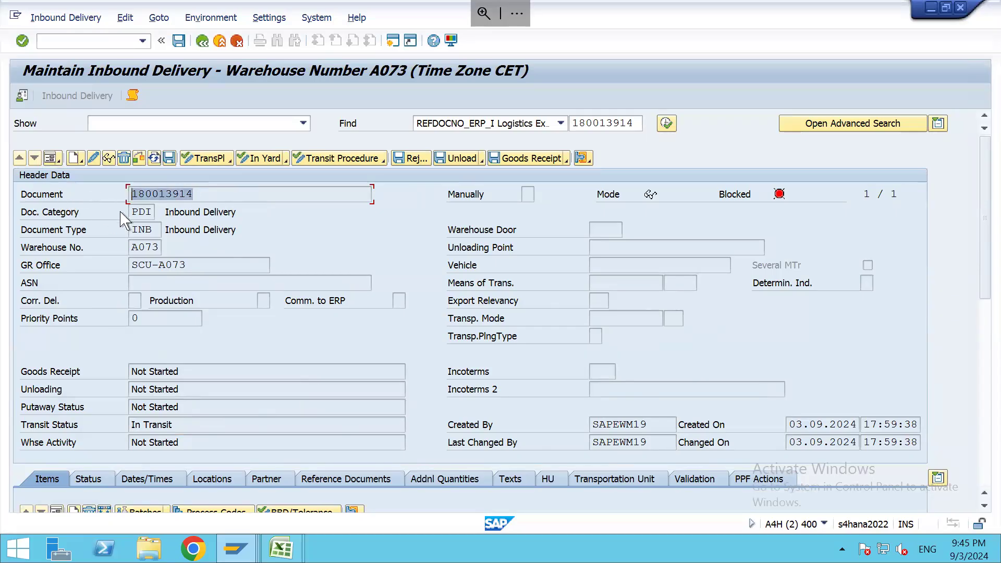
pyautogui.click(144, 215)
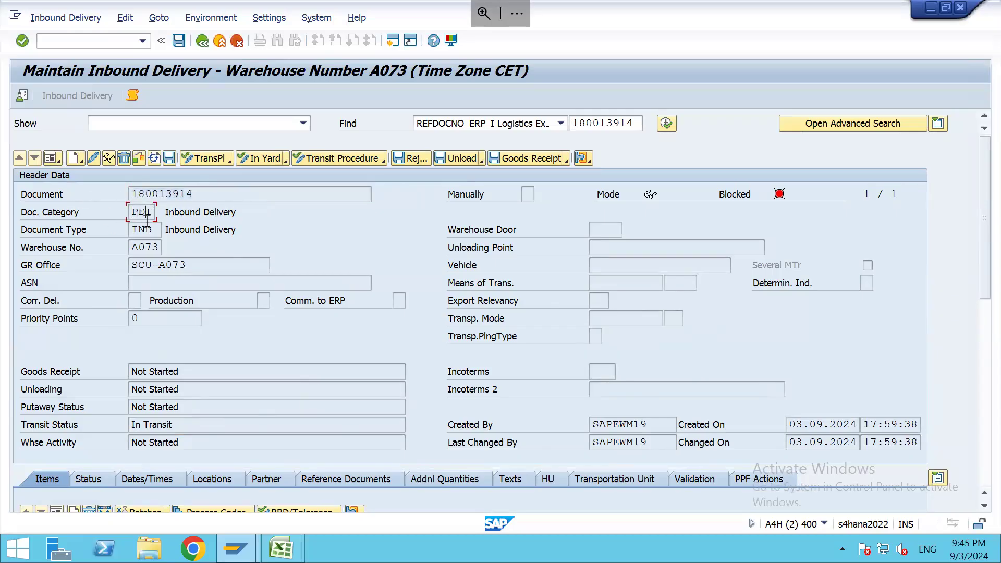
pyautogui.click(160, 247)
pyautogui.moveTo(201, 265); pyautogui.dragTo(78, 277)
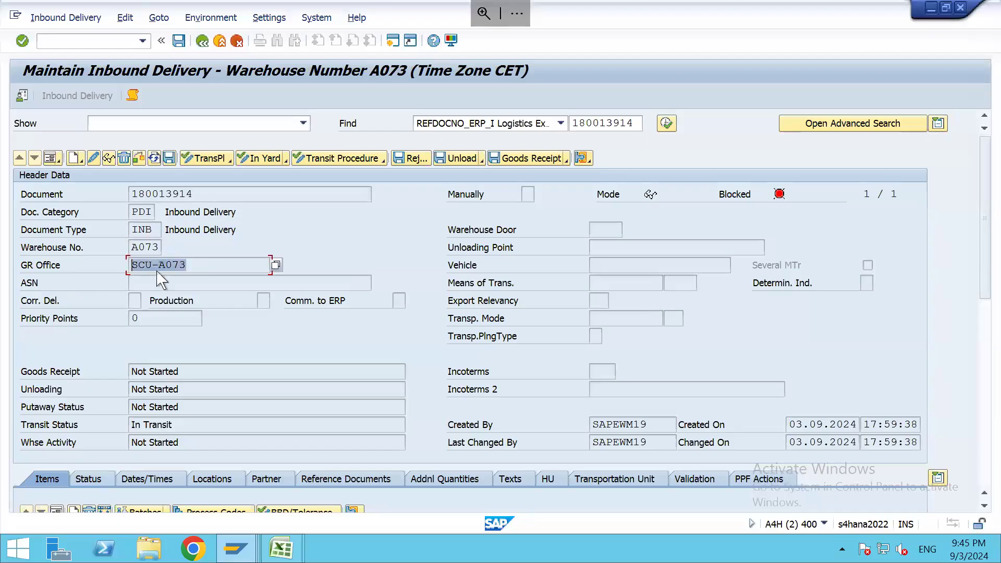
pyautogui.moveTo(201, 266); pyautogui.dragTo(86, 265)
pyautogui.click(649, 442)
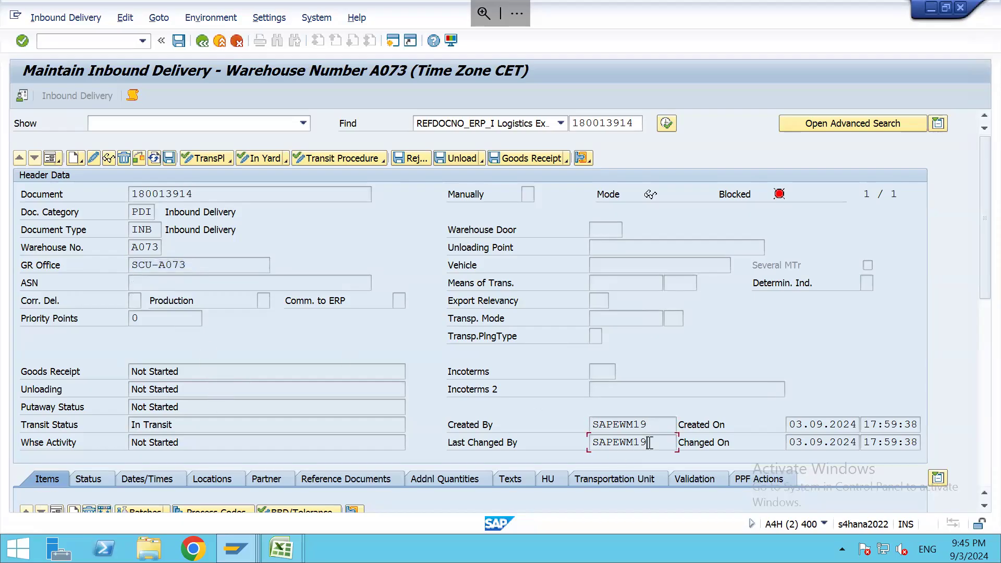
pyautogui.scroll(-3, 650, 442)
pyautogui.scroll(3, 649, 442)
# Step: Return the delivery header to list view and show item 10 in form view
pyautogui.click(51, 158)
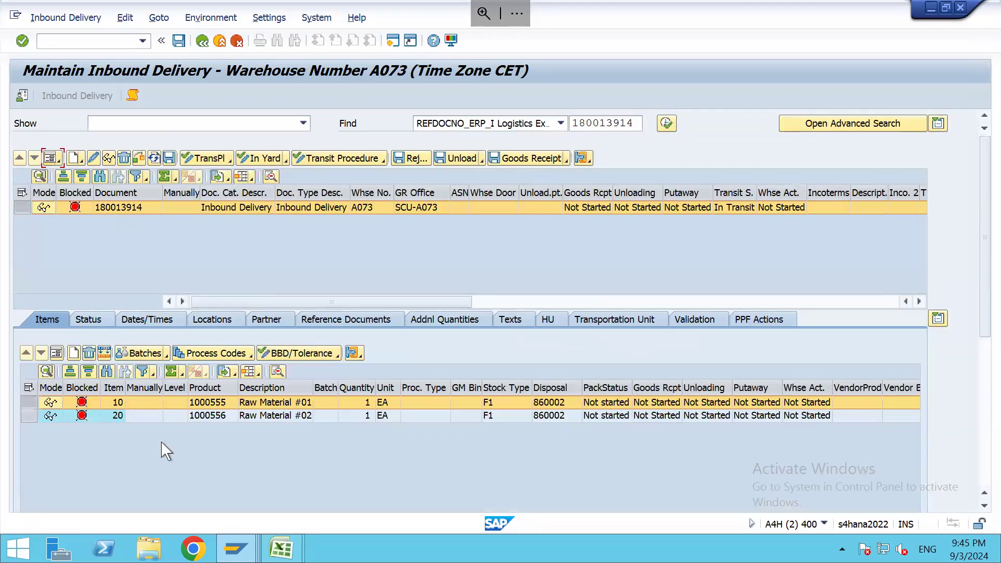
pyautogui.click(56, 353)
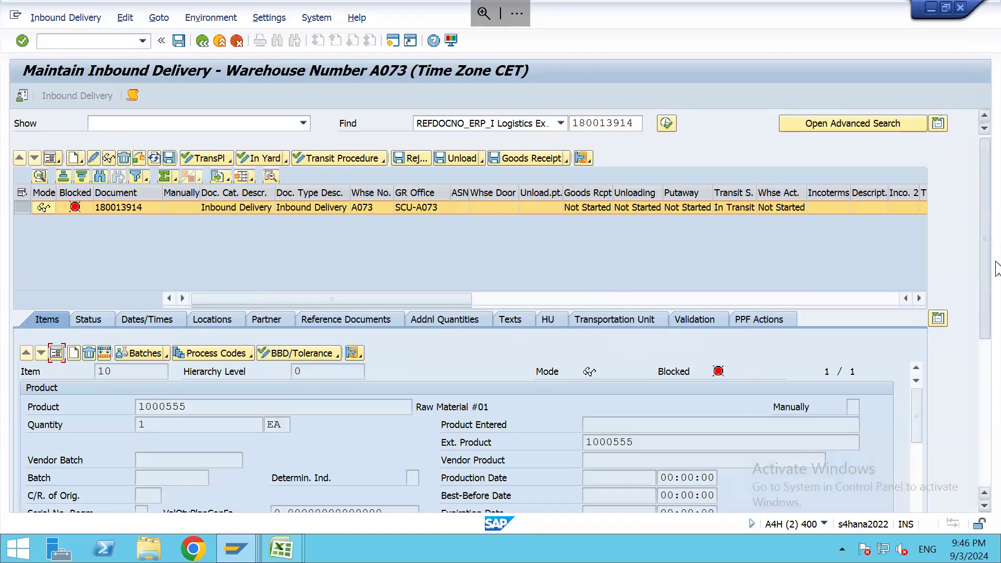
pyautogui.scroll(-5, 985, 227)
# Step: Examine item 10's quantity and external product, and the stock type in its movement data
pyautogui.click(308, 293)
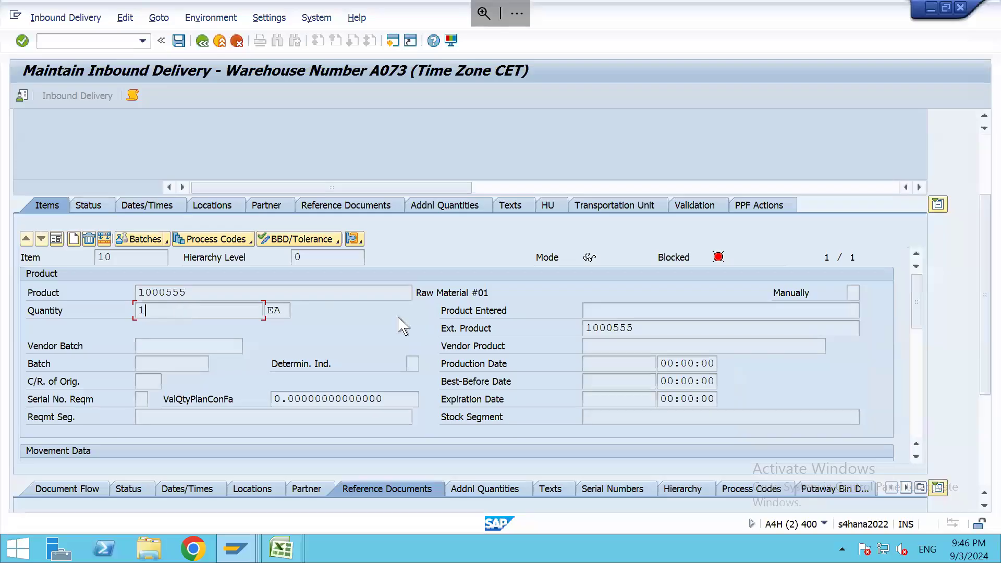
pyautogui.moveTo(653, 329); pyautogui.dragTo(531, 332)
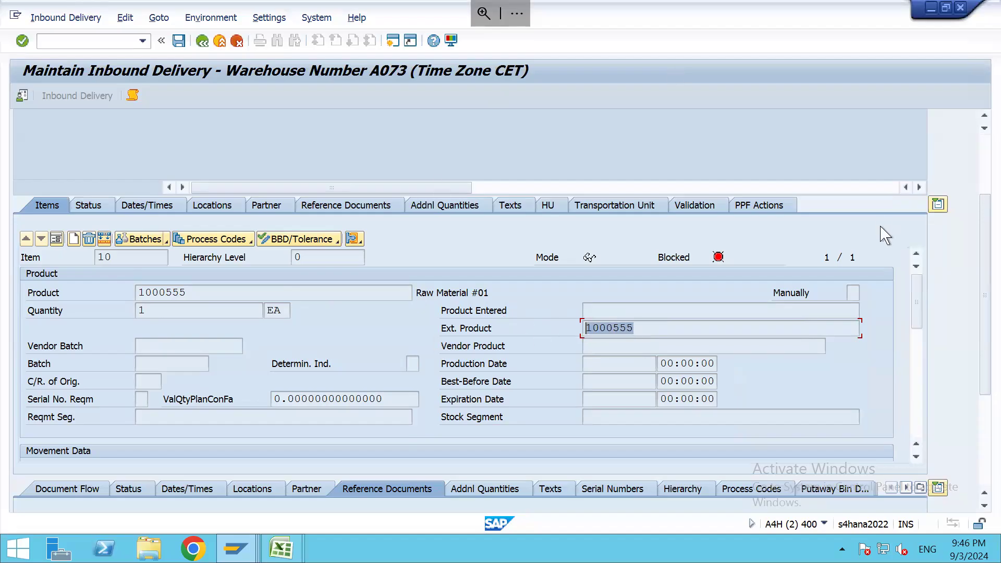
pyautogui.click(647, 324)
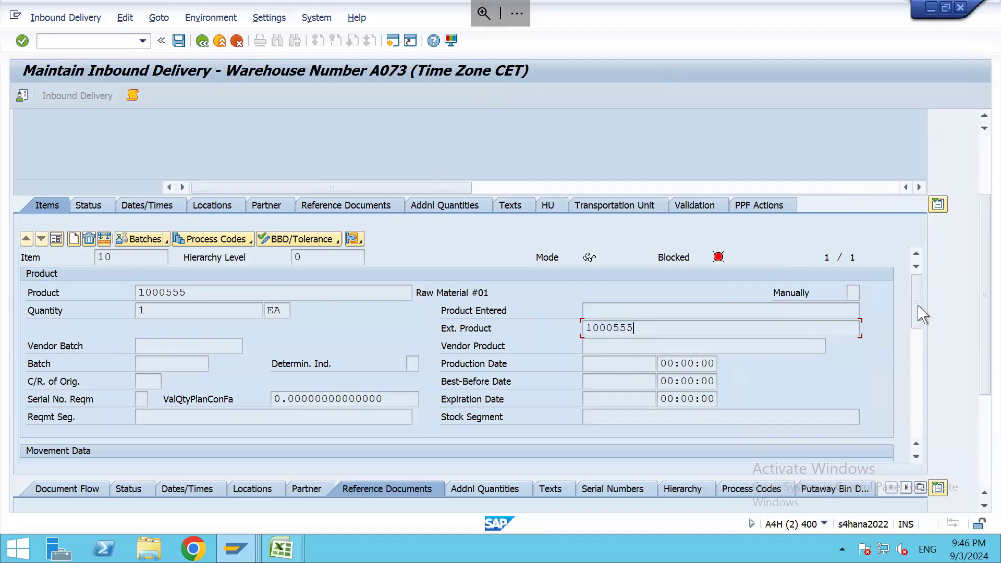
pyautogui.moveTo(919, 312); pyautogui.dragTo(926, 360)
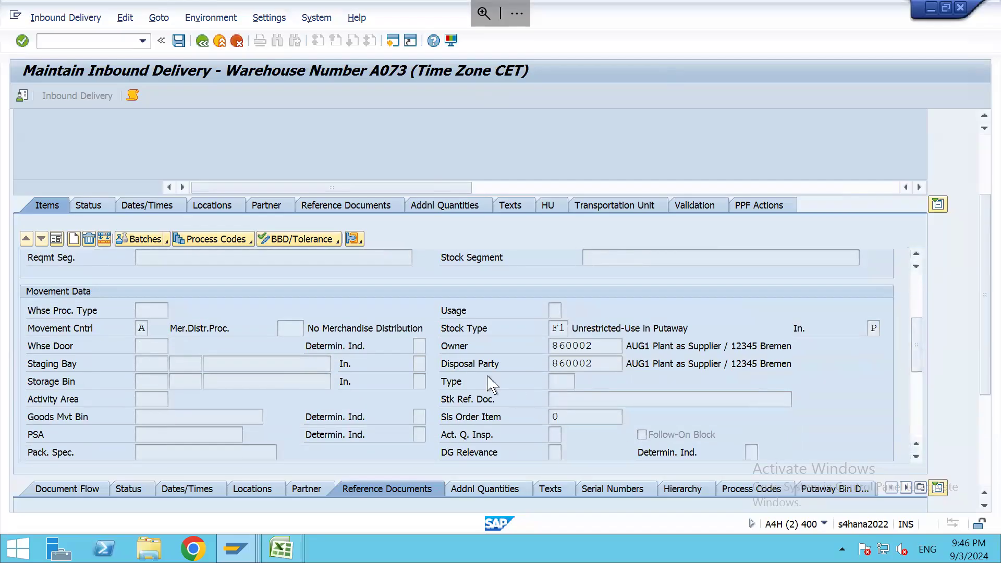
pyautogui.click(554, 330)
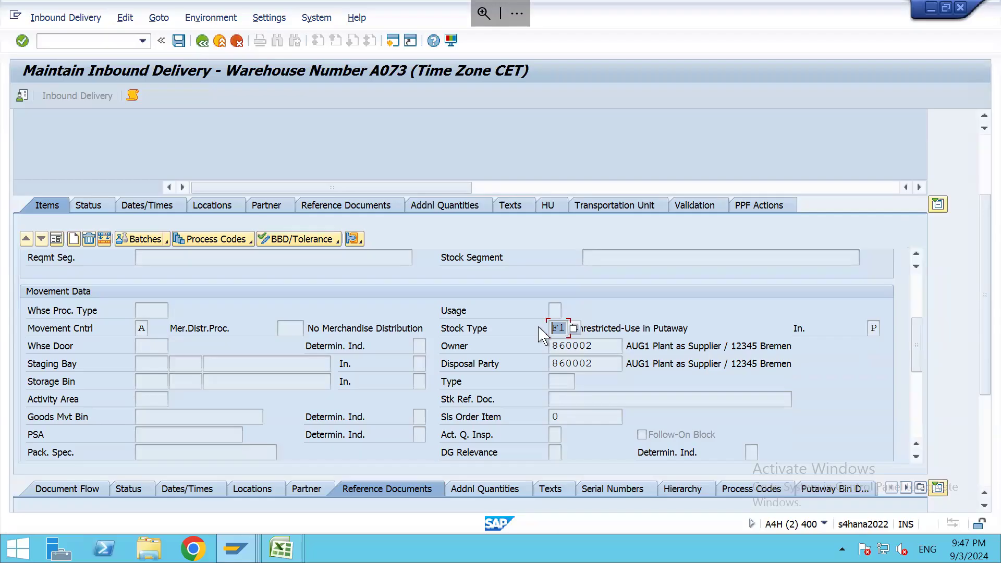
# Step: Switch to the purchase order session and examine the plant and storage location of the first item
pyautogui.hotkey('ctrl', '/')
pyautogui.write('/o')
pyautogui.write('mm03')
pyautogui.press('Return')
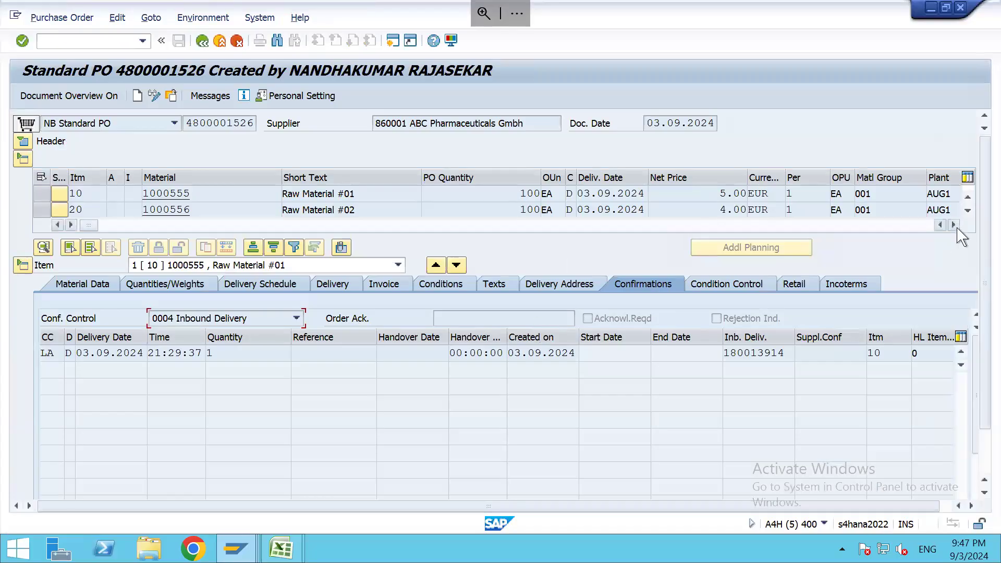
pyautogui.click(953, 225)
pyautogui.click(954, 226)
pyautogui.click(954, 226)
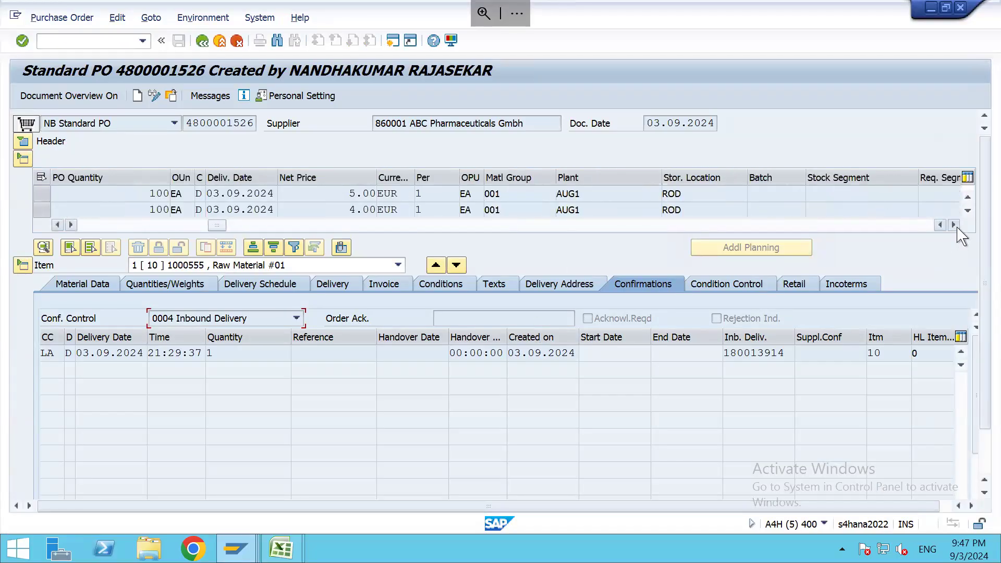
pyautogui.moveTo(595, 195); pyautogui.dragTo(539, 197)
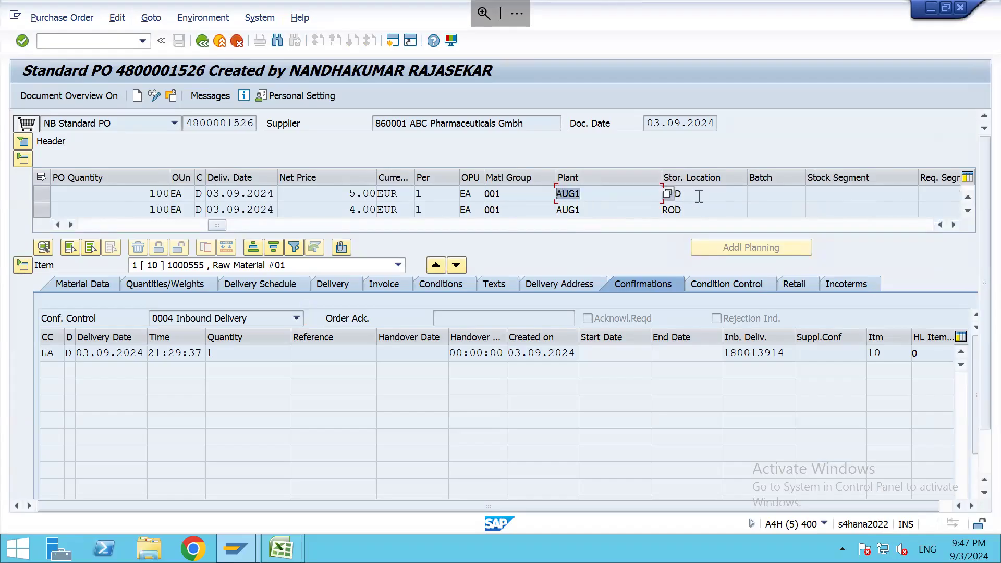
pyautogui.moveTo(699, 196); pyautogui.dragTo(643, 198)
pyautogui.click(602, 196)
pyautogui.click(696, 193)
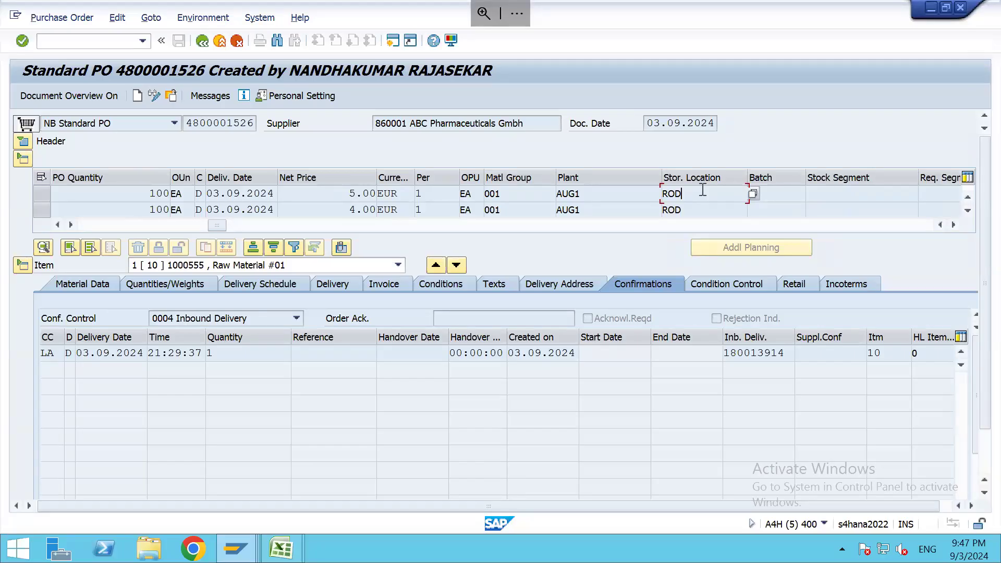
pyautogui.click(622, 191)
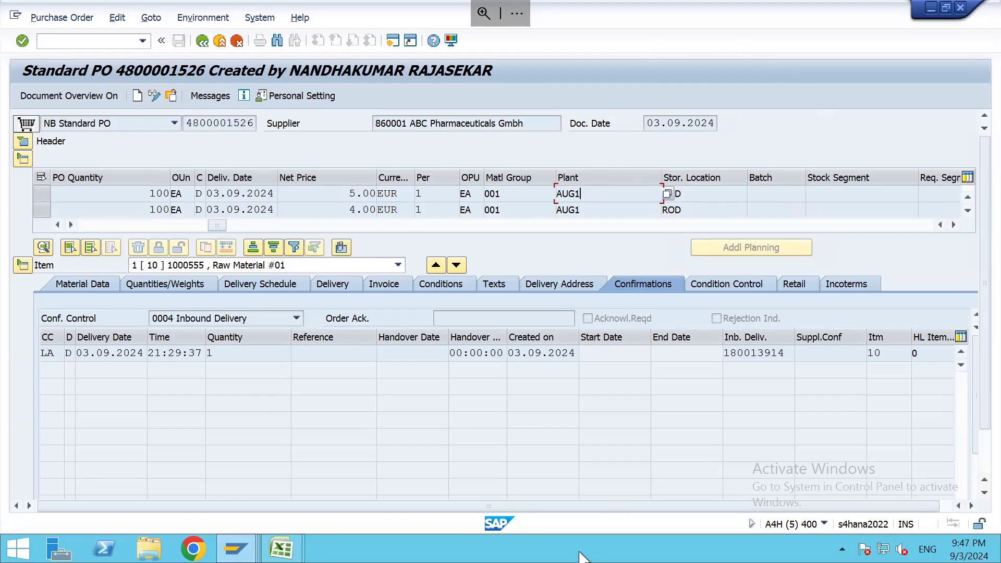
# Step: Switch to the master data Excel workbook and go to cell A8 on Sheet2
pyautogui.moveTo(290, 550)
pyautogui.click(365, 474)
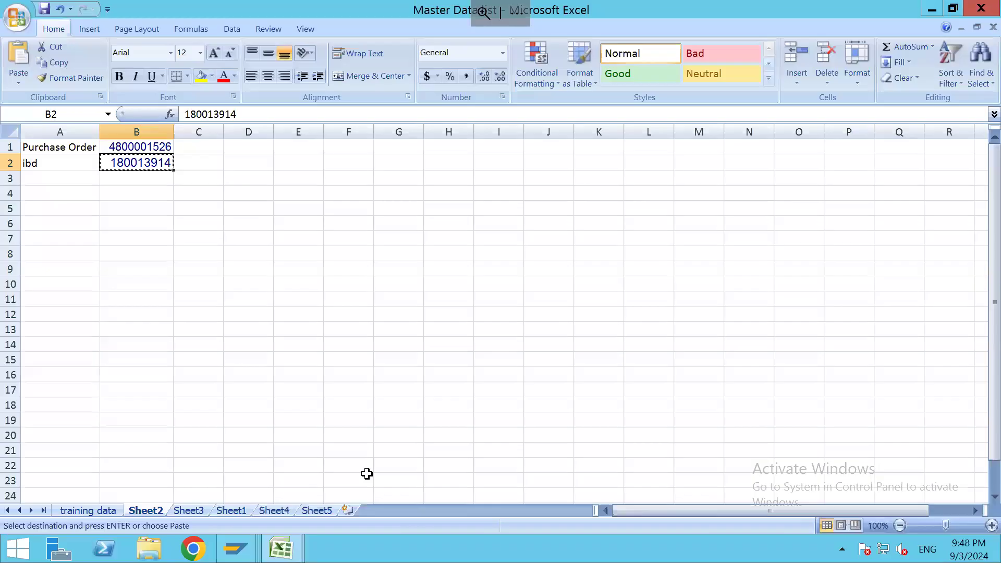
pyautogui.press('Left')
pyautogui.press('Down')
pyautogui.press('Down')
pyautogui.press('Down')
pyautogui.press('Down')
pyautogui.press('Down')
pyautogui.press('Down')
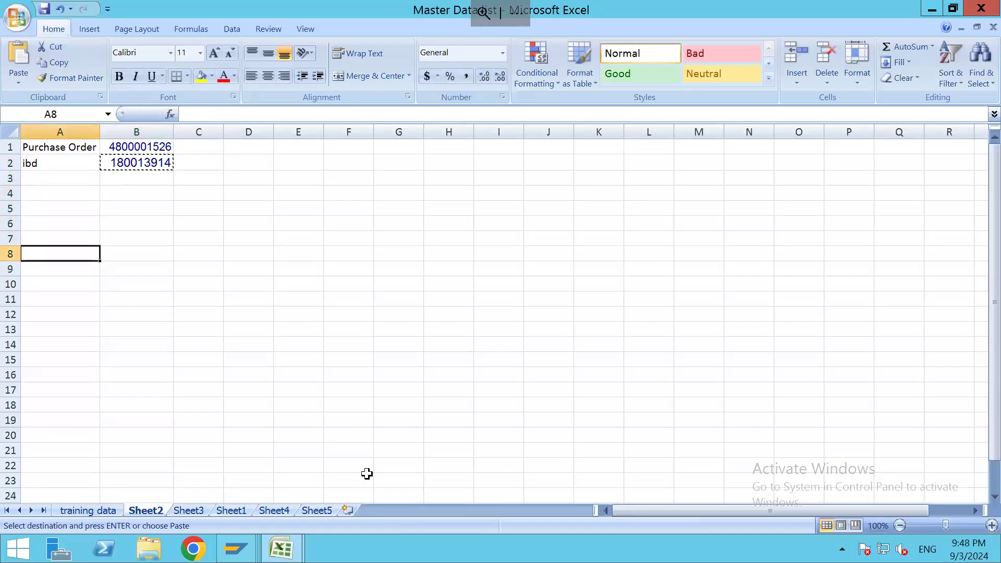
pyautogui.write("'aug")
pyautogui.press('BackSpace')
pyautogui.press('BackSpace')
pyautogui.press('BackSpace')
pyautogui.press('BackSpace')
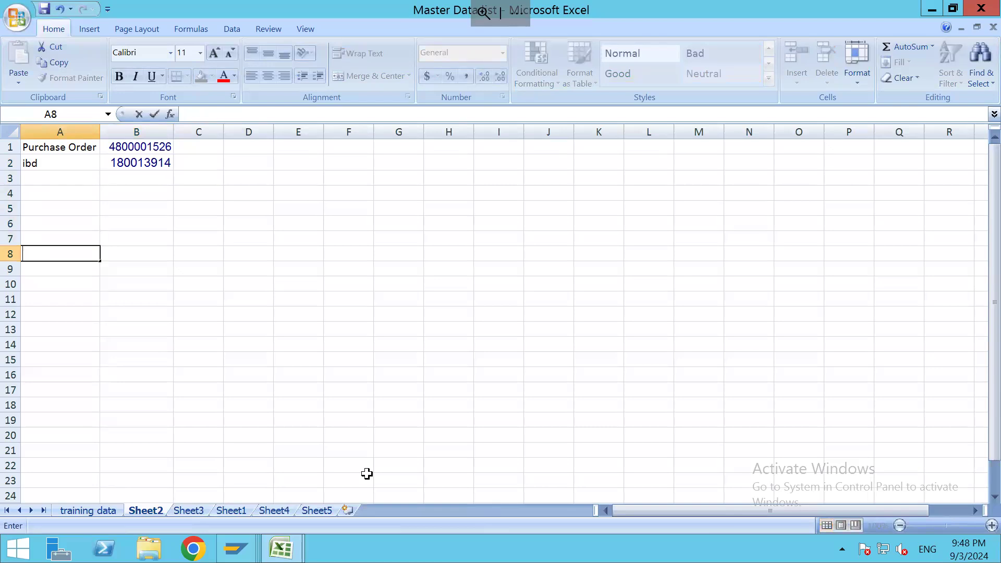
# Step: Enter the column headings Plant, sloc and A.grp in cells A7 to C7 of Sheet2
pyautogui.press('Up')
pyautogui.write('Plant')
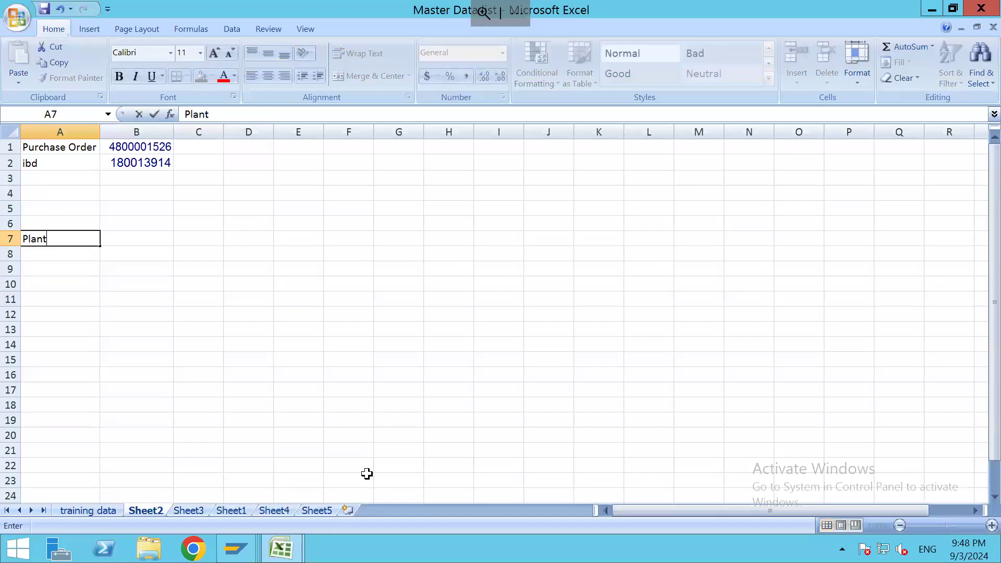
pyautogui.press('Tab')
pyautogui.write('S>loc')
pyautogui.press('Tab')
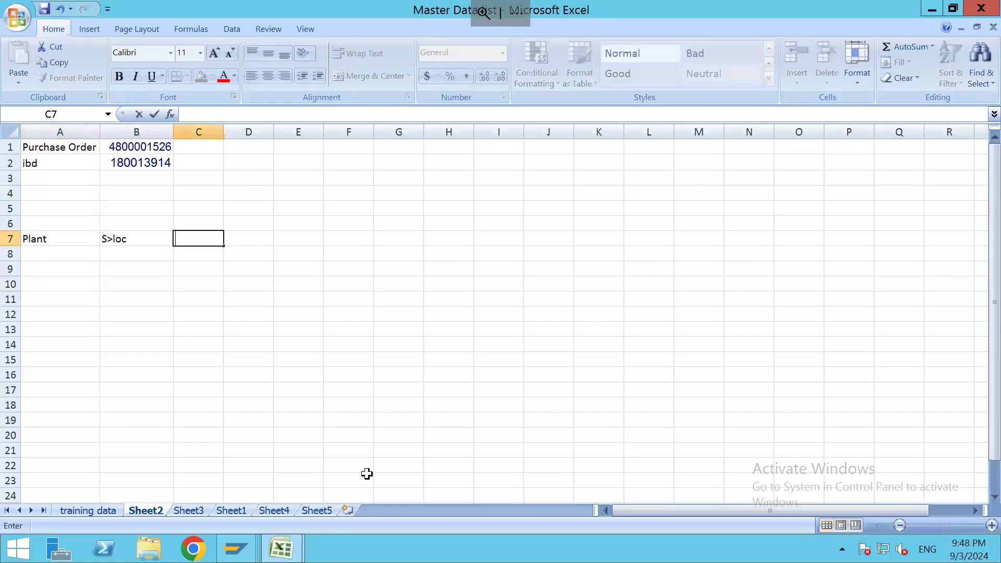
pyautogui.press('Left')
pyautogui.write('sloc')
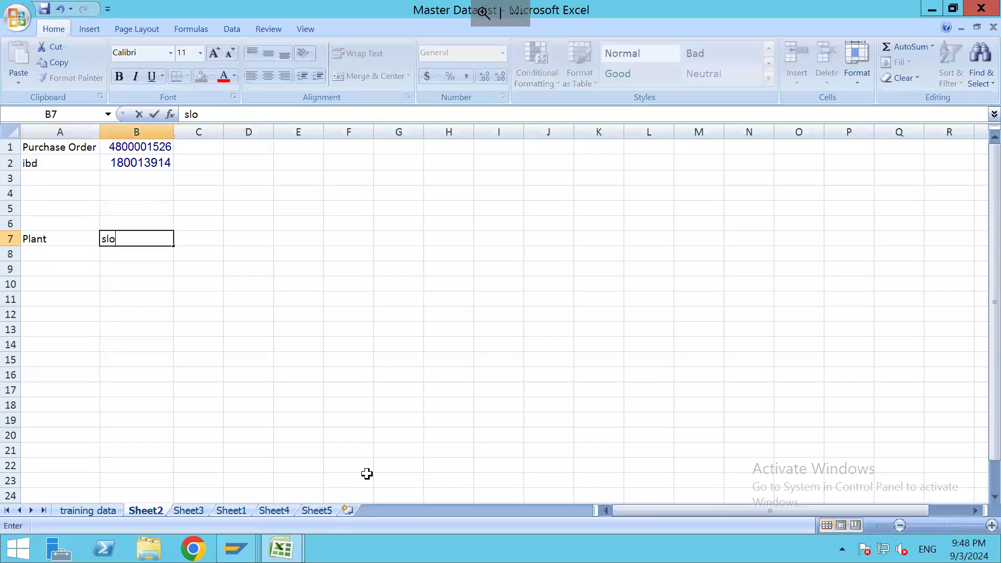
pyautogui.press('Tab')
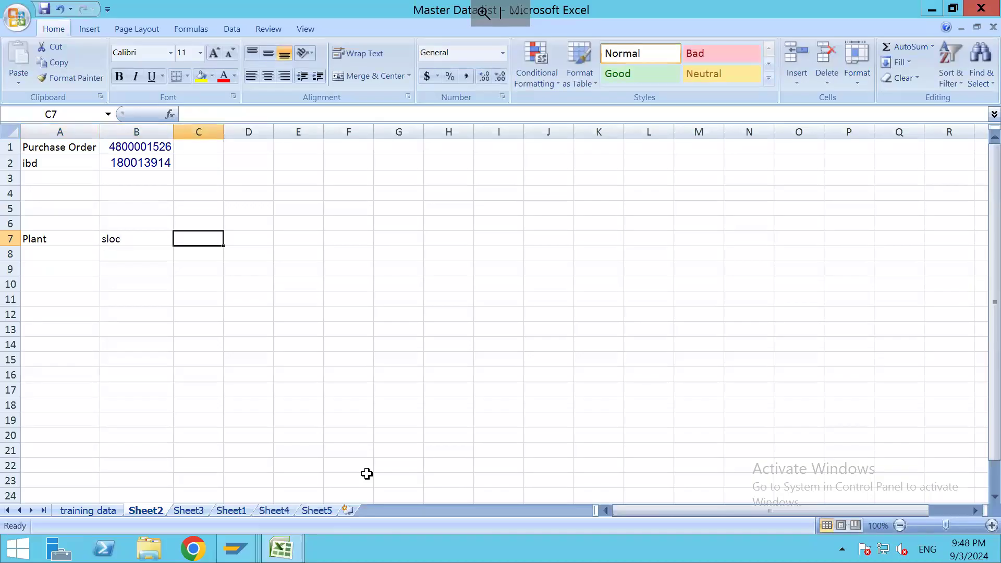
pyautogui.write('A.grp')
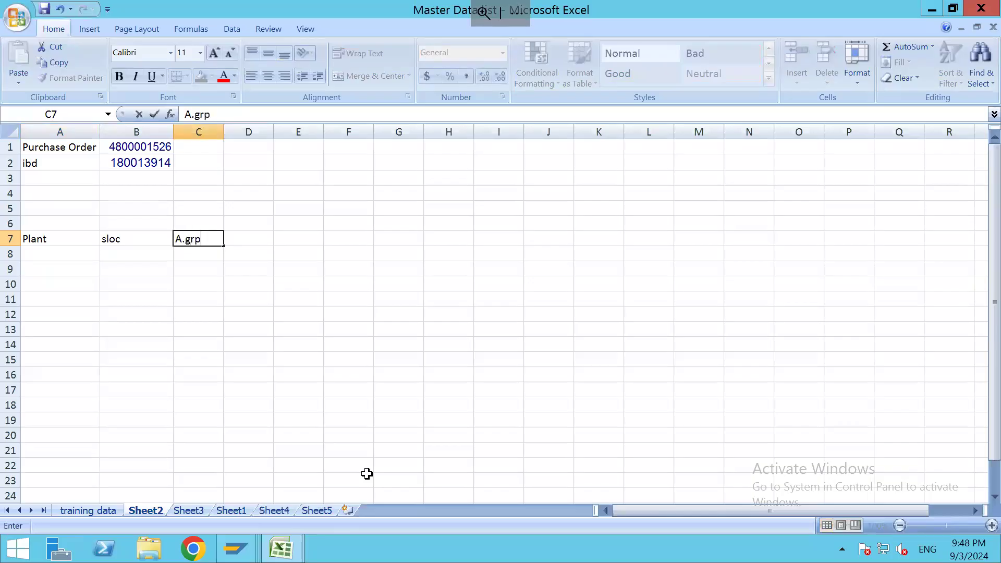
pyautogui.press('Tab')
pyautogui.press('Return')
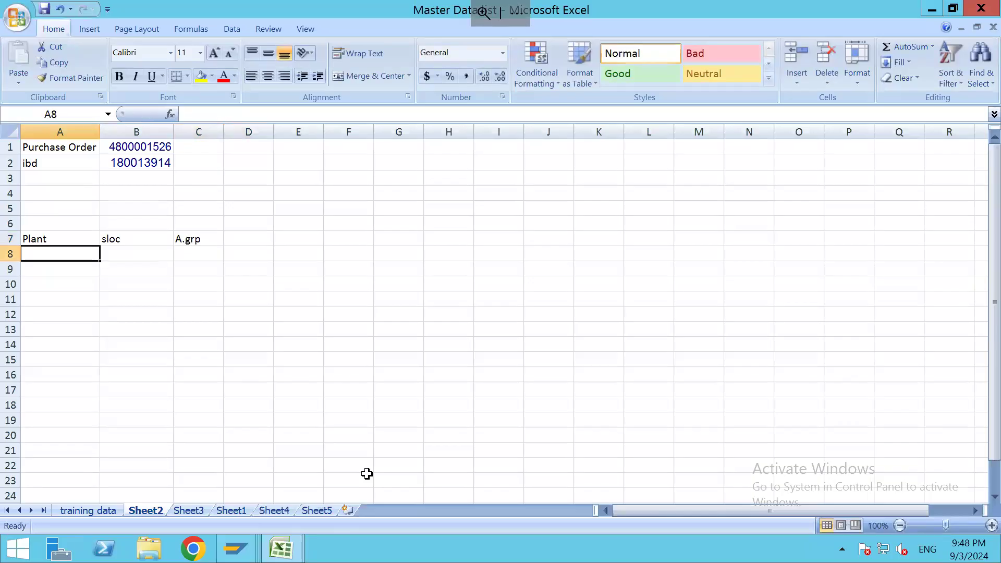
# Step: Fill row 8 with plant AUG1, sloc ROD and A.grp 001, entering 001 as text
pyautogui.write('AUG1')
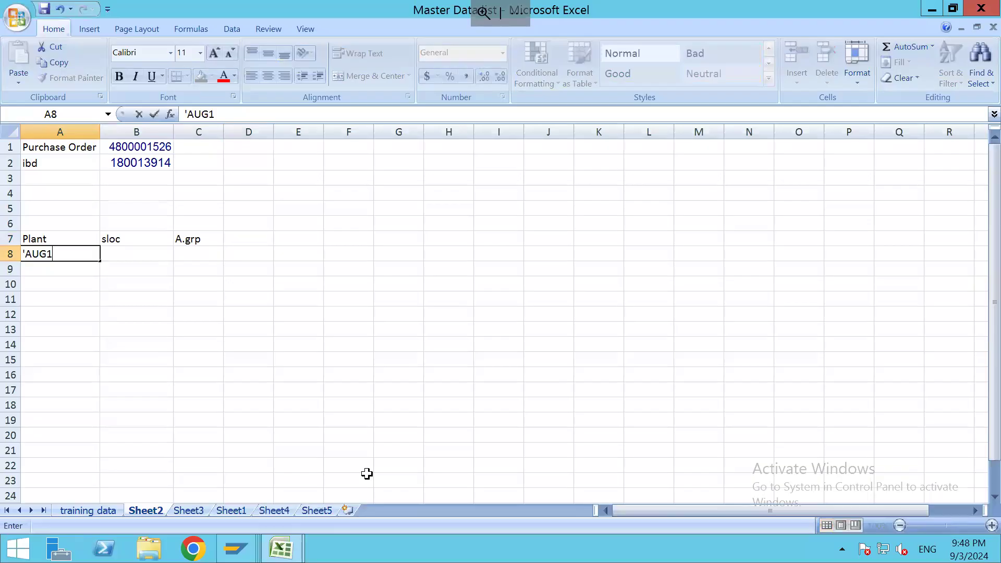
pyautogui.press('Tab')
pyautogui.write('ROD')
pyautogui.press('Tab')
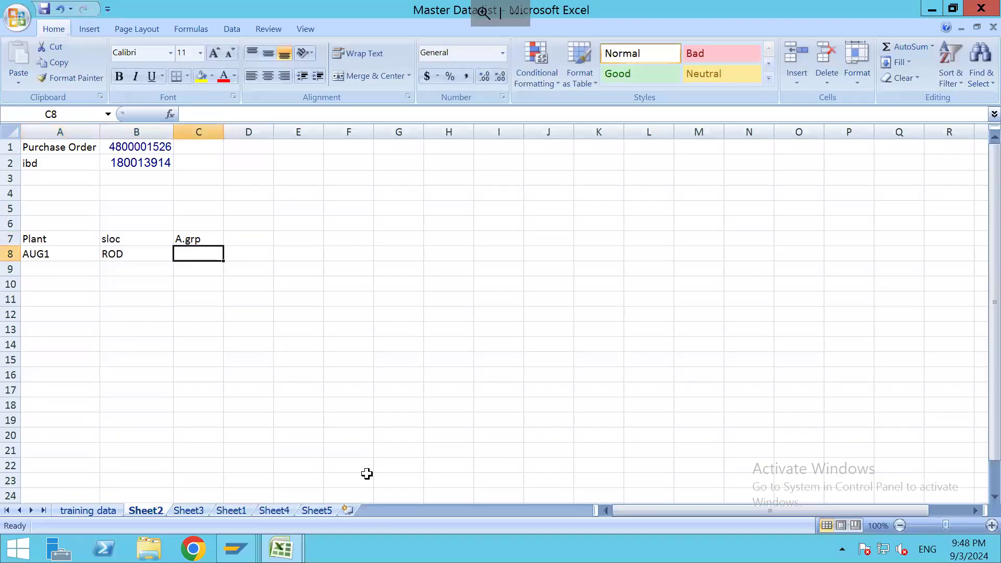
pyautogui.write("'001")
pyautogui.press('Return')
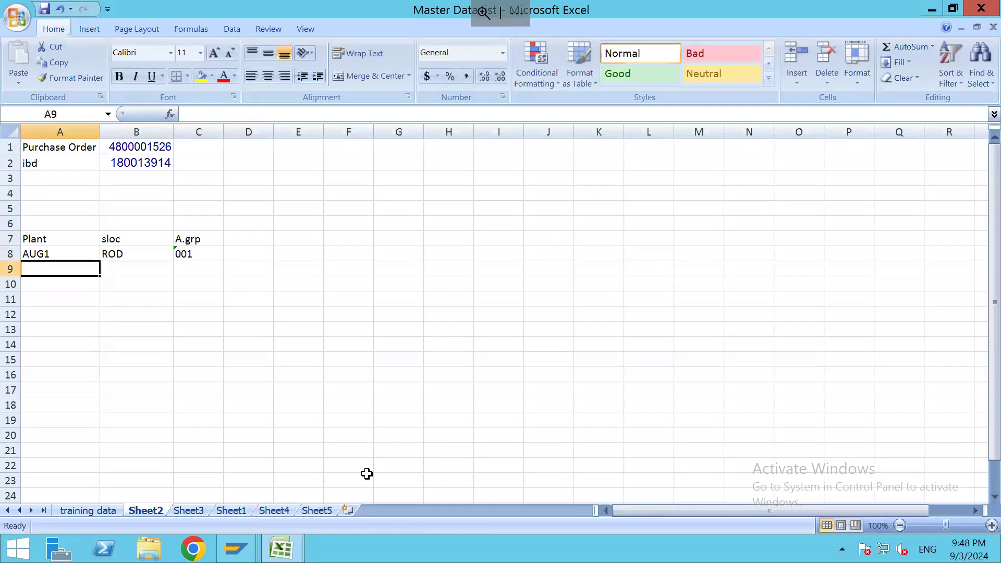
# Step: Add a Stock Type heading in D7 and list F1, Q3 and B5 in the three cells below it
pyautogui.click(244, 240)
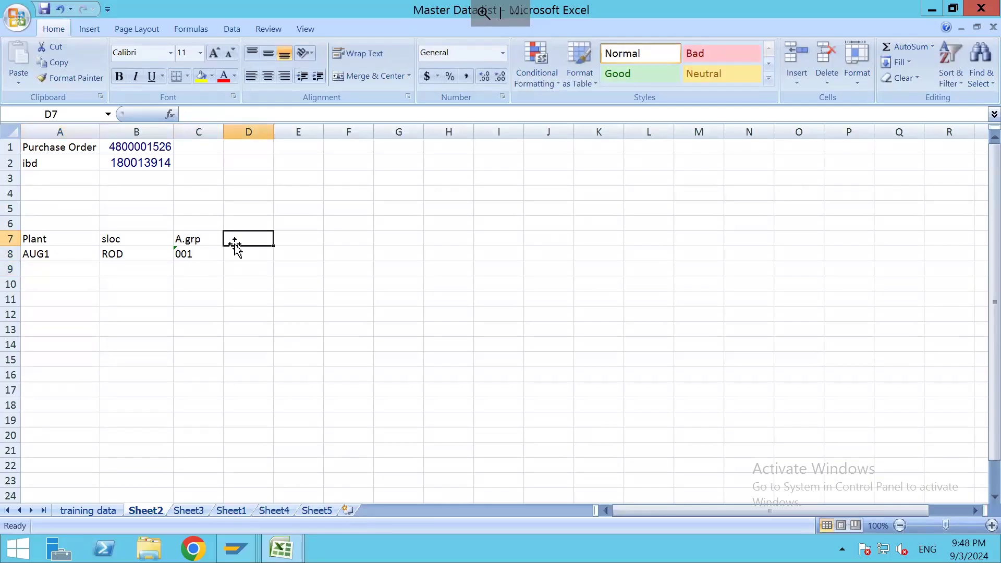
pyautogui.write('S')
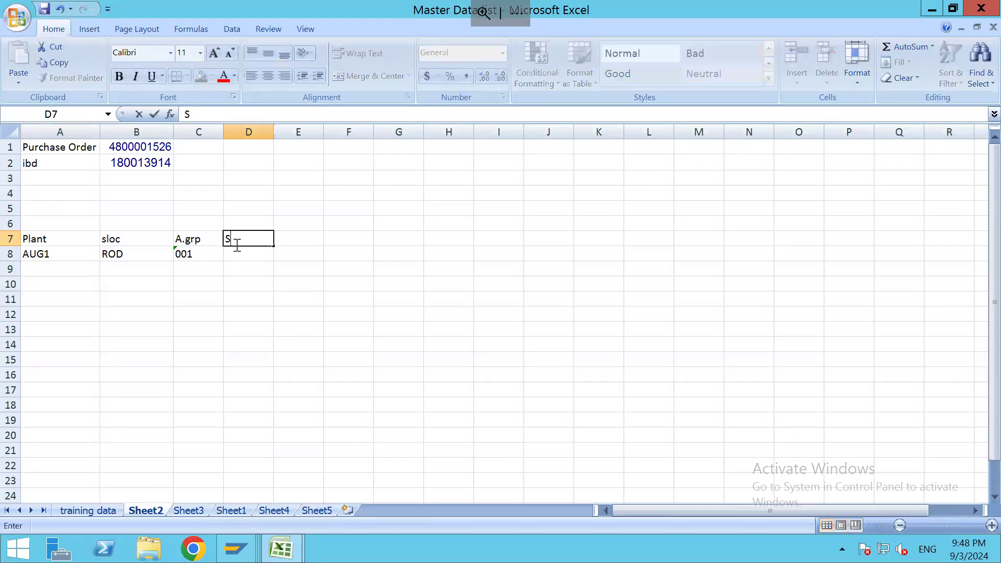
pyautogui.write('tock Type')
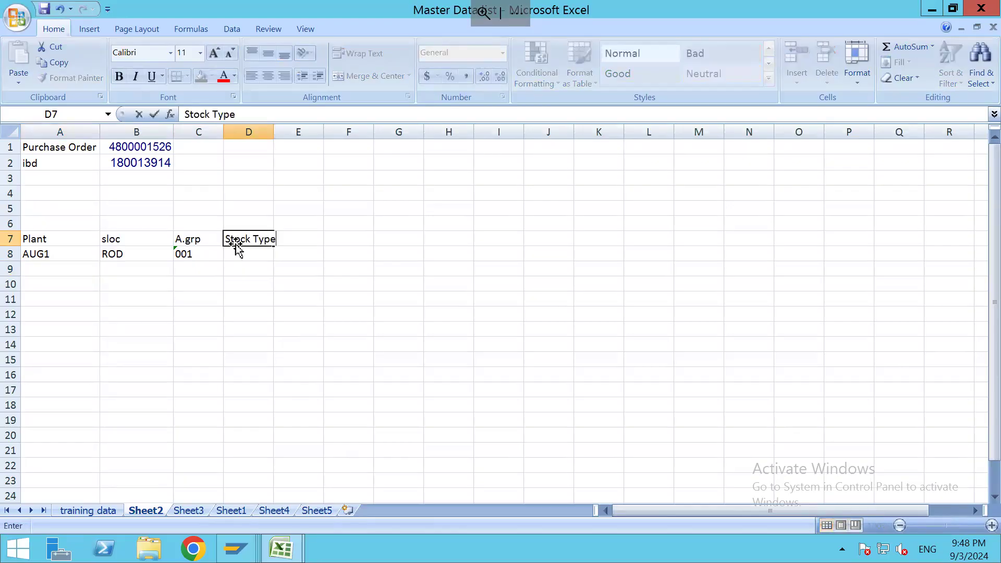
pyautogui.press('Return')
pyautogui.write('F1')
pyautogui.press('Return')
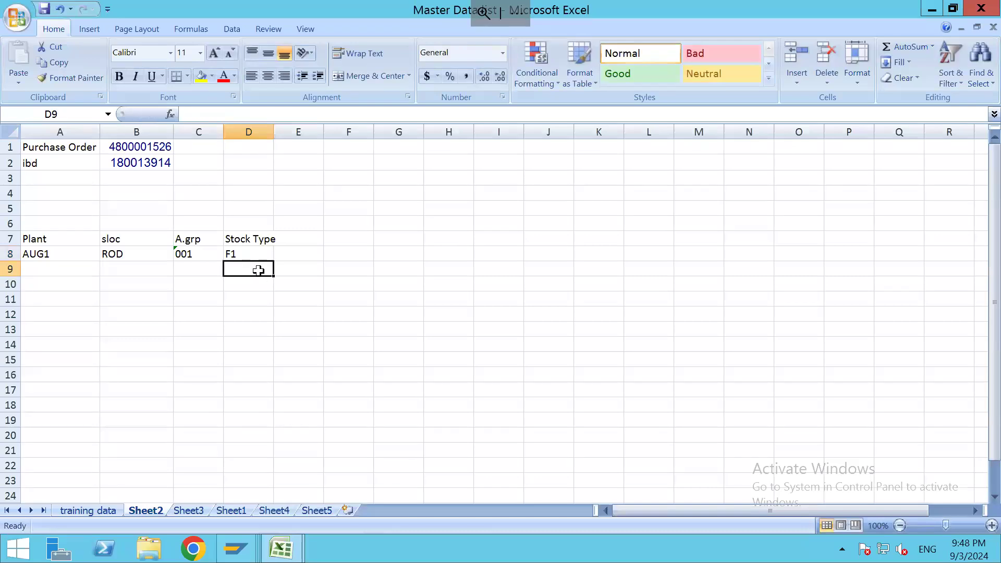
pyautogui.write('Q3')
pyautogui.press('Return')
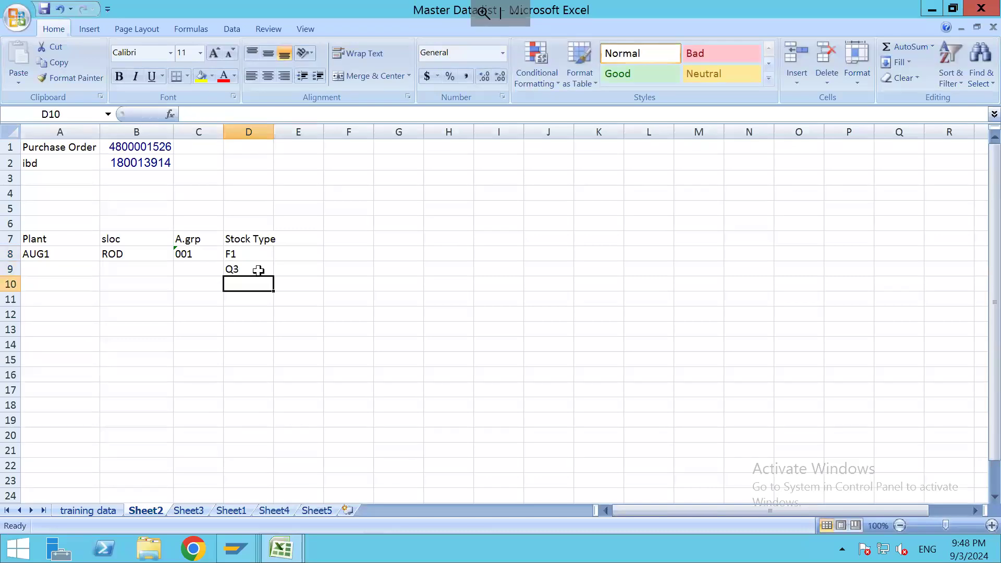
pyautogui.write('B5')
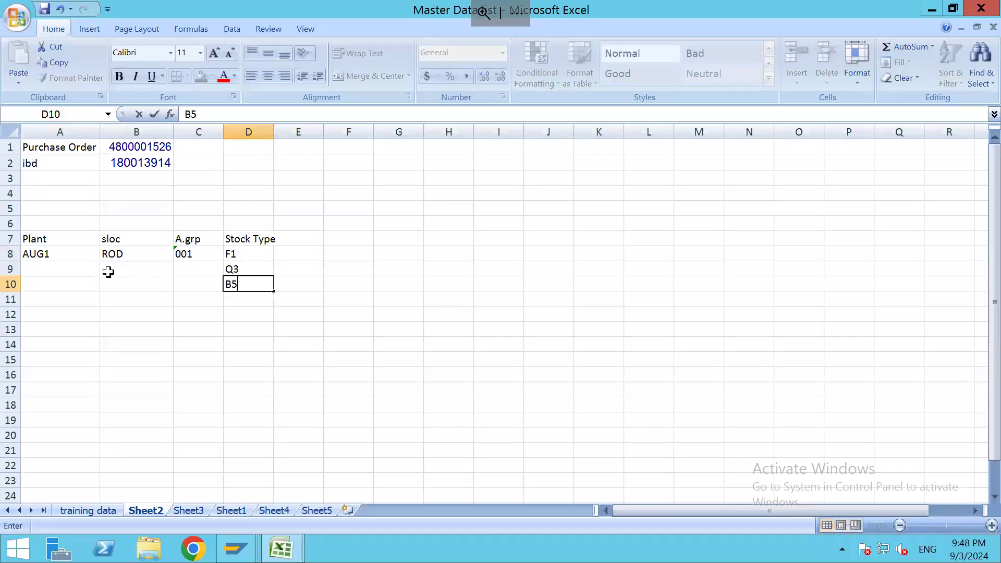
# Step: Fill the plant, sloc and A.grp values of row 8 down to row 10 and select the stock types
pyautogui.moveTo(60, 260); pyautogui.dragTo(194, 282)
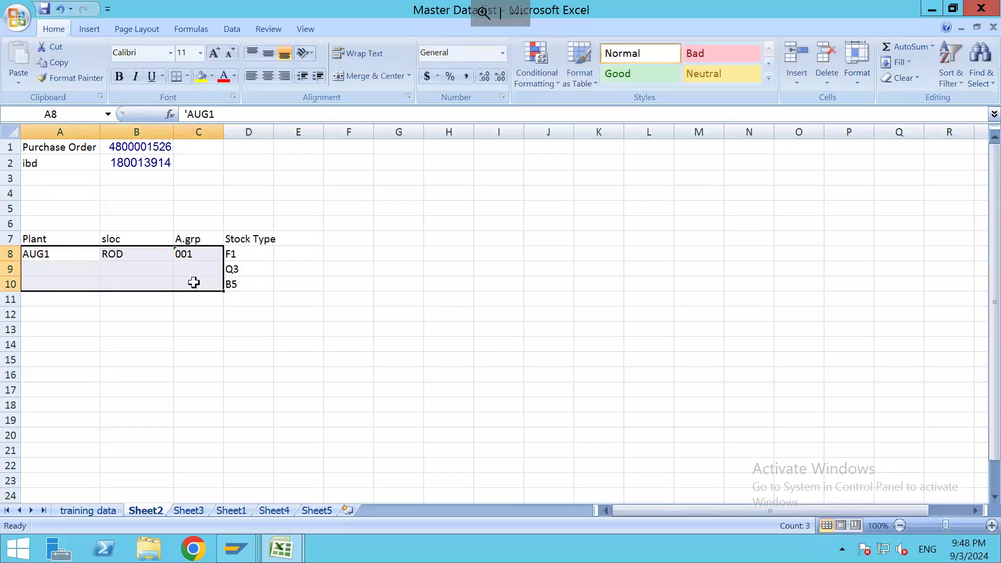
pyautogui.hotkey('ctrl', 'd')
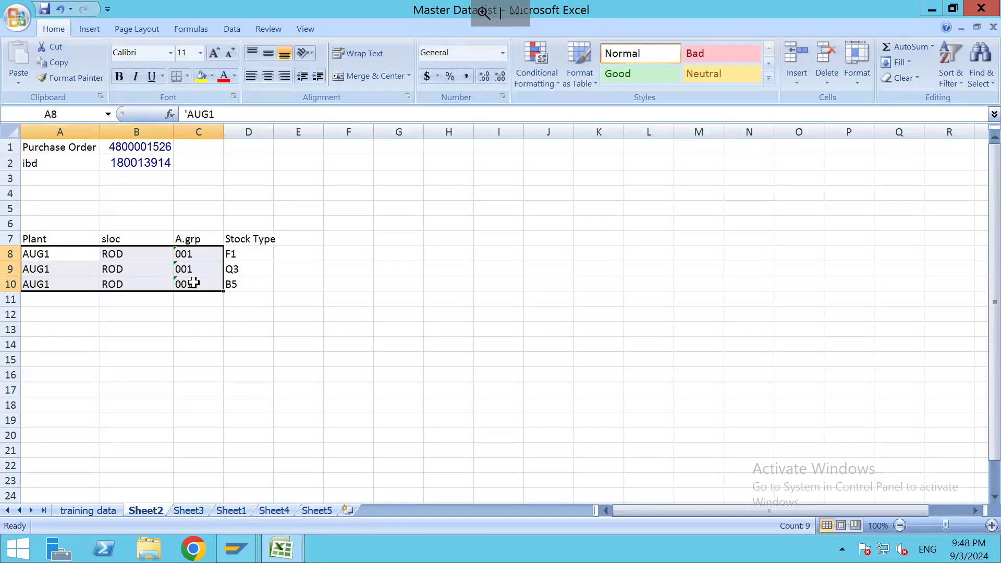
pyautogui.click(206, 257)
pyautogui.moveTo(250, 255); pyautogui.dragTo(248, 286)
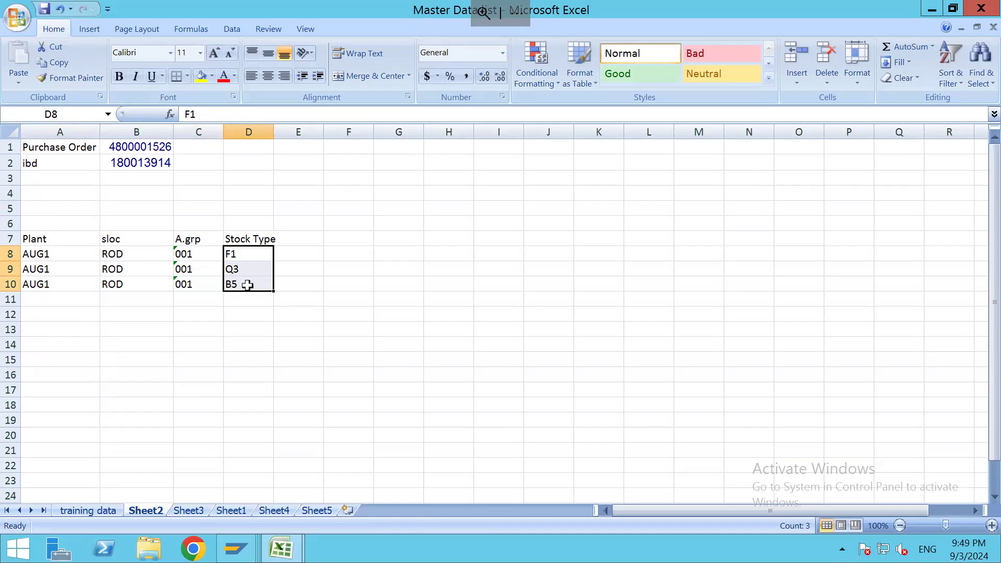
# Step: Switch to the purchase order session in SAP and display the delivery data of item 10
pyautogui.hotkey('alt', 'Tab')
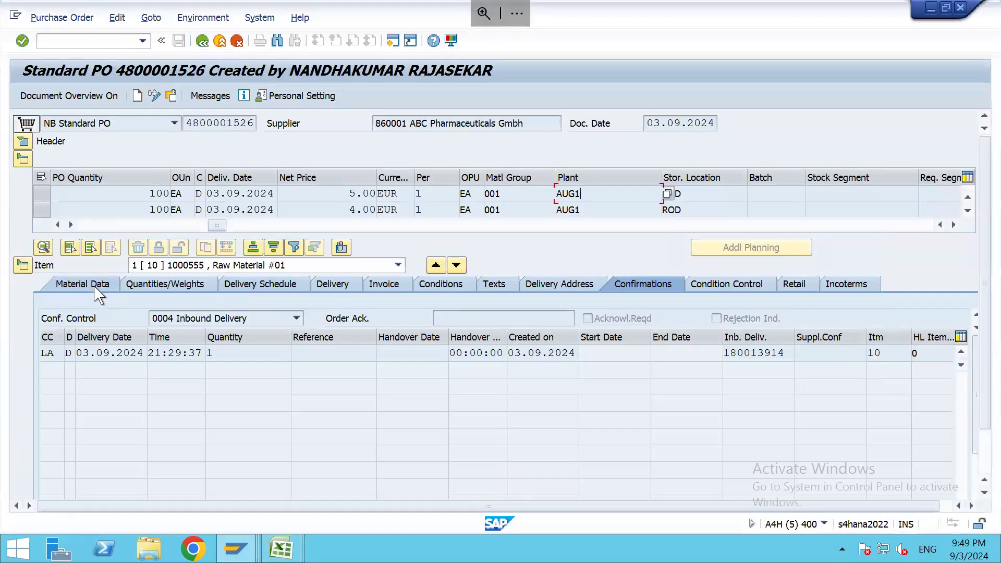
pyautogui.click(99, 295)
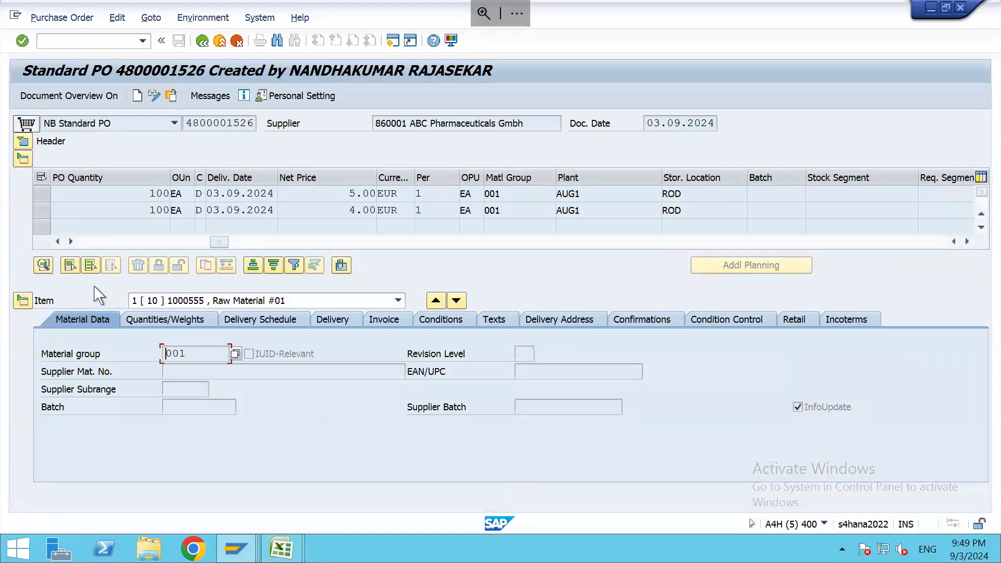
pyautogui.click(183, 328)
pyautogui.click(245, 326)
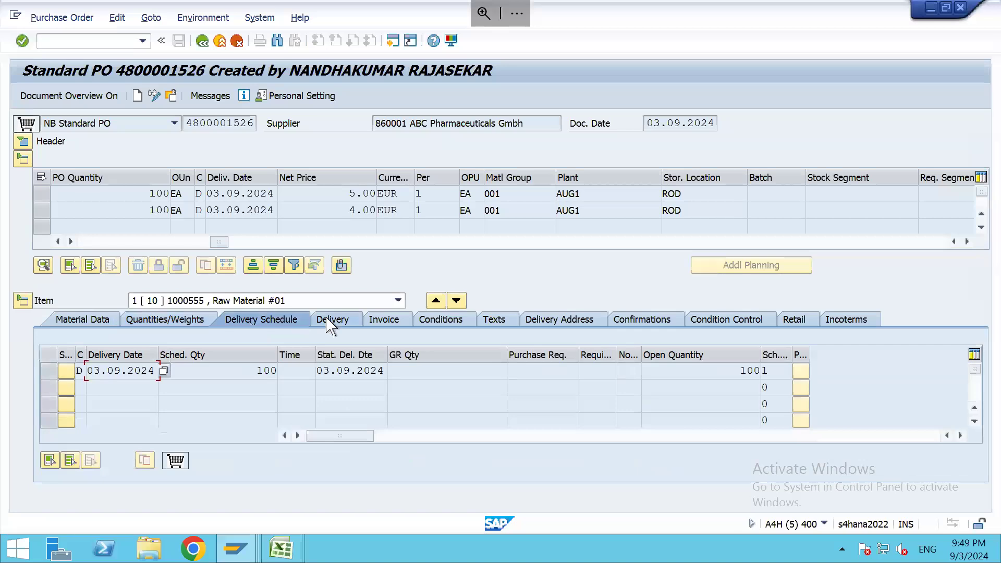
pyautogui.click(332, 319)
pyautogui.click(67, 398)
pyautogui.click(81, 226)
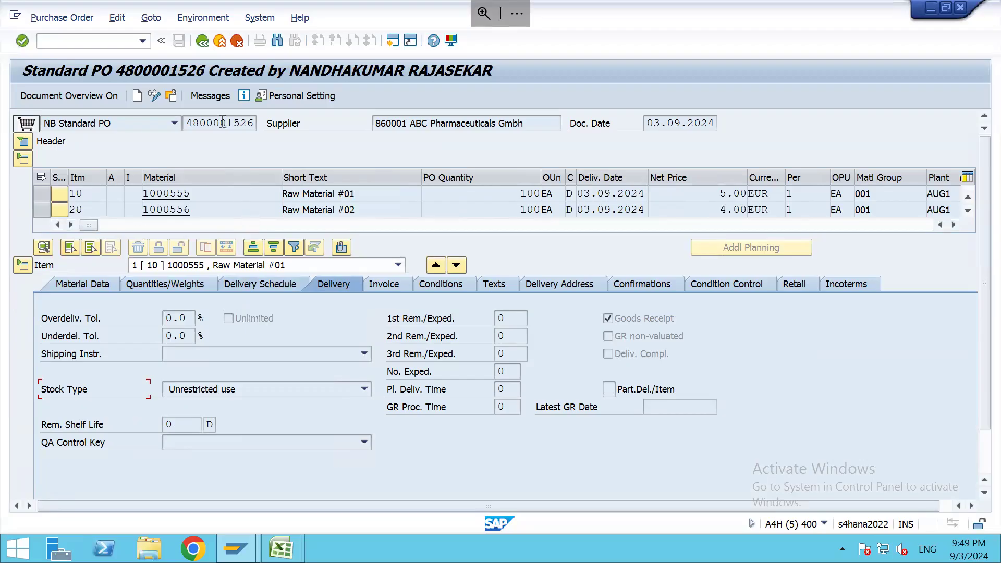
# Step: Select purchase order item 10 and examine the options available for its stock type
pyautogui.click(208, 194)
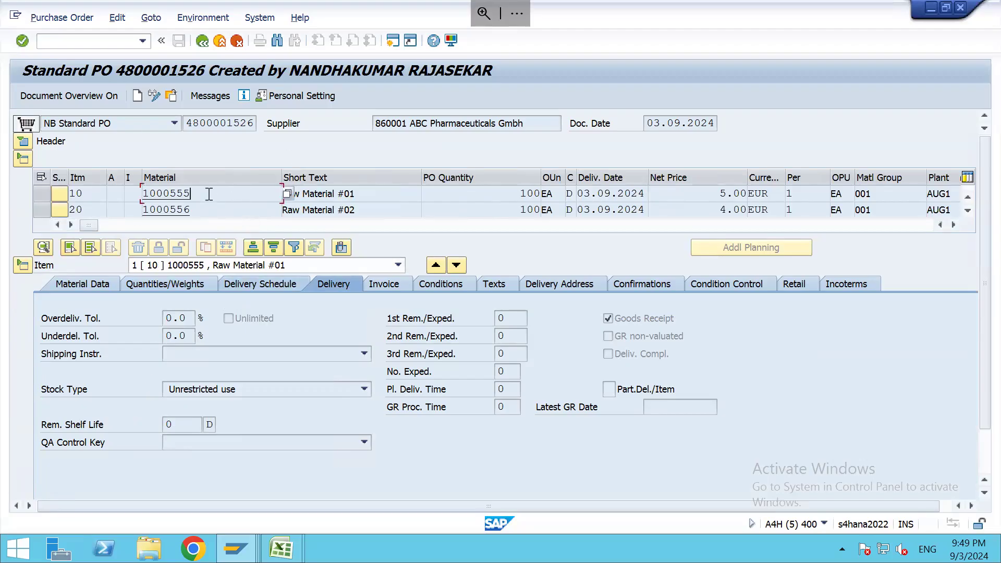
pyautogui.click(42, 194)
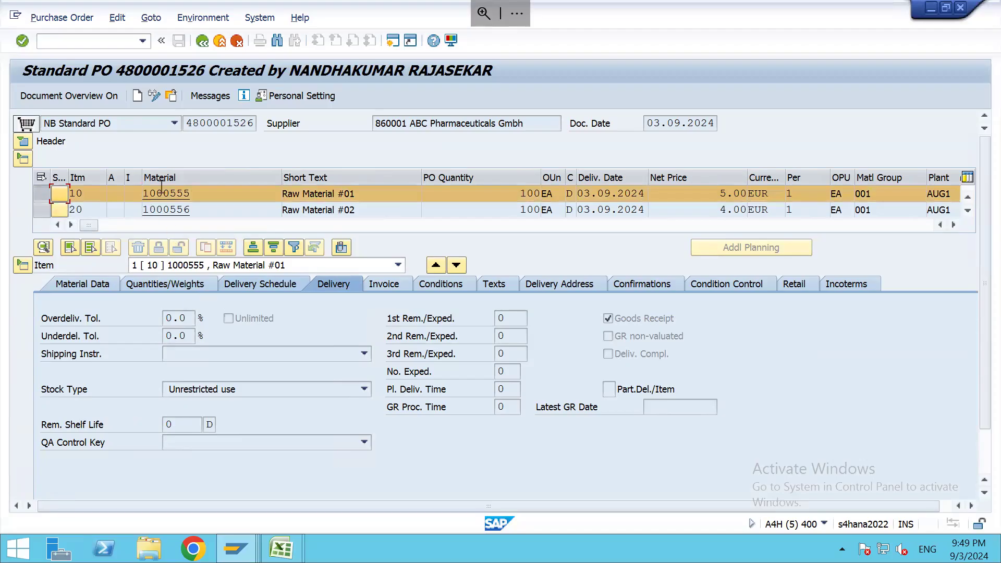
pyautogui.click(197, 392)
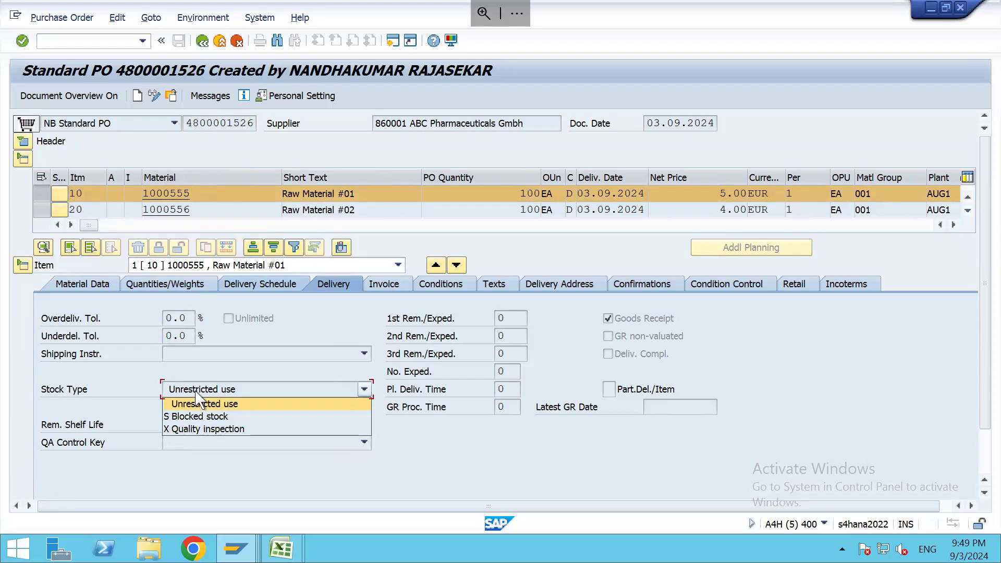
pyautogui.click(196, 396)
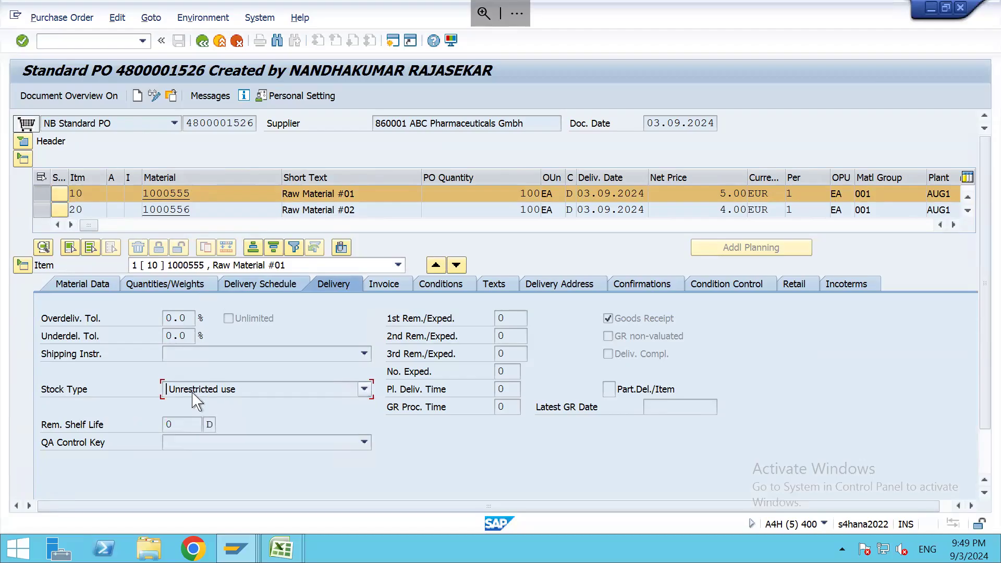
# Step: Check the first stock type in cell D8 of the Excel workbook against the stock type in the SAP inbound delivery's movement data
pyautogui.hotkey('alt', 'Tab')
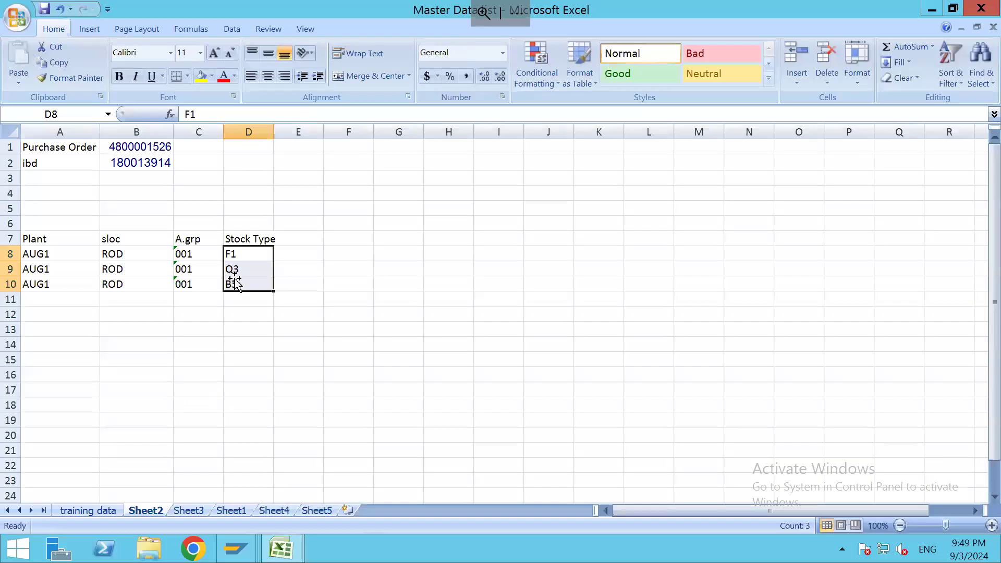
pyautogui.click(240, 253)
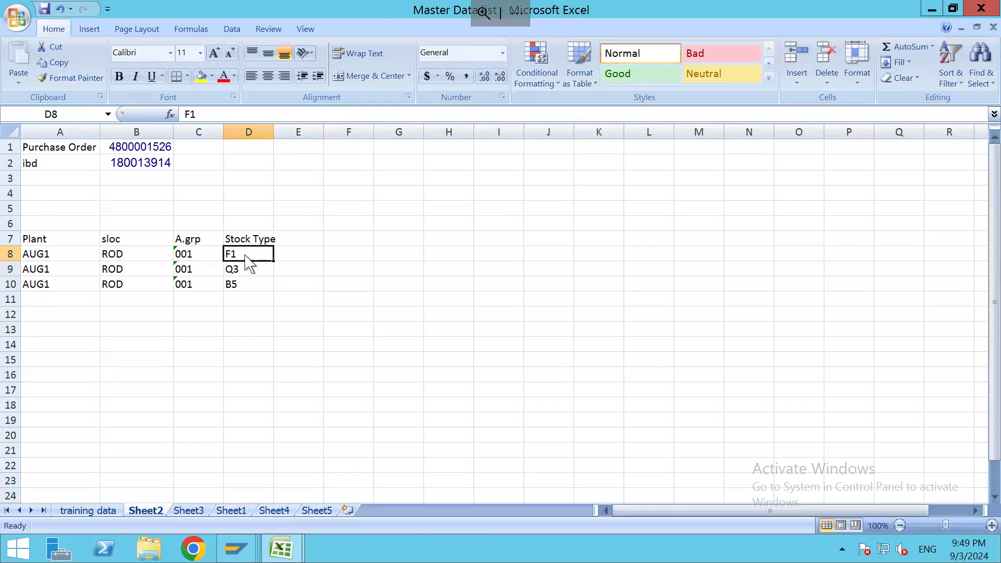
pyautogui.hotkey('alt', 'Tab')
pyautogui.hotkey('alt', 'Tab')
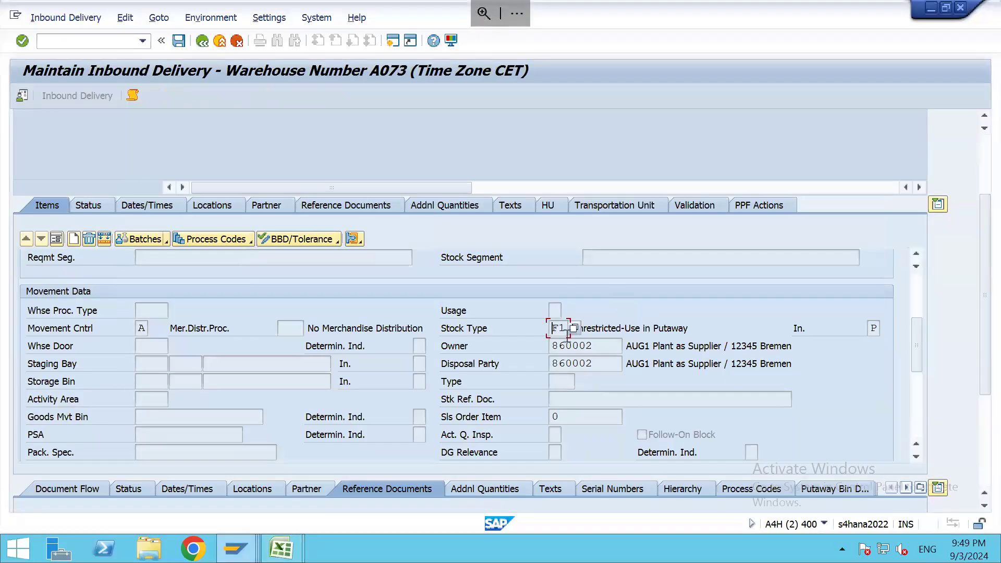
pyautogui.doubleClick(568, 329)
# Step: Examine the owner and disposal party numbers and the disposal party description in the item's movement data
pyautogui.click(600, 365)
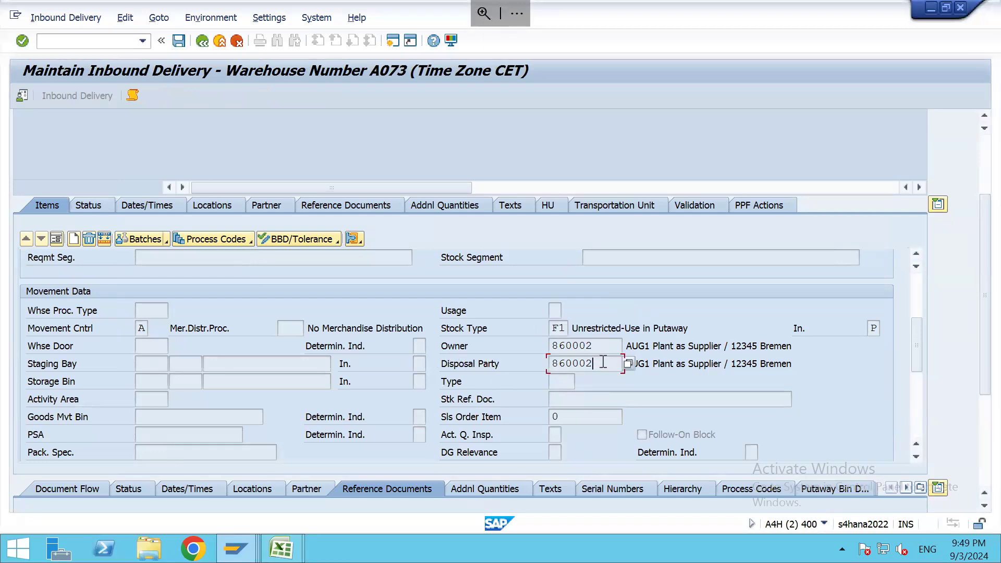
pyautogui.moveTo(603, 360); pyautogui.dragTo(536, 363)
pyautogui.moveTo(603, 346); pyautogui.dragTo(542, 347)
pyautogui.press('Tab')
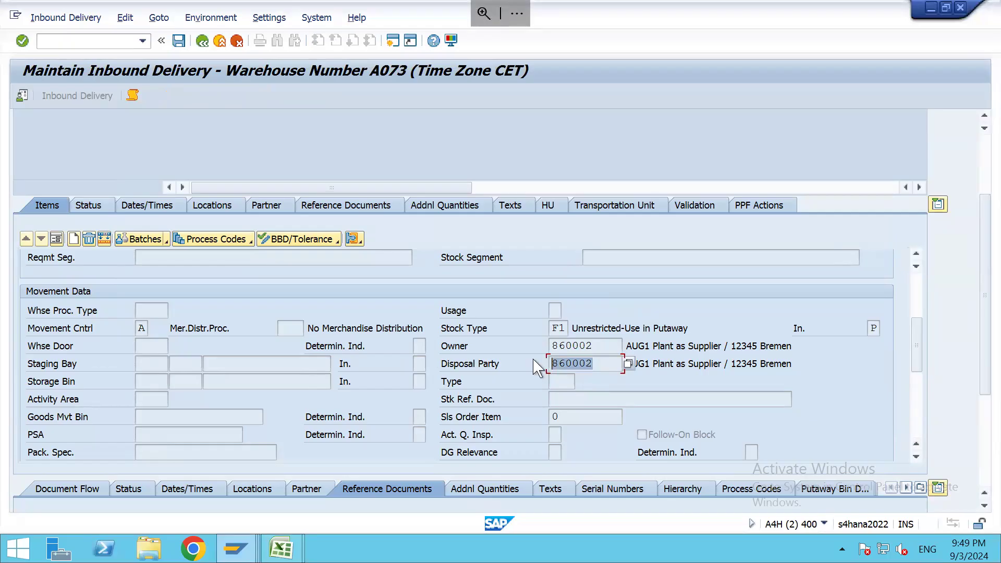
pyautogui.click(671, 365)
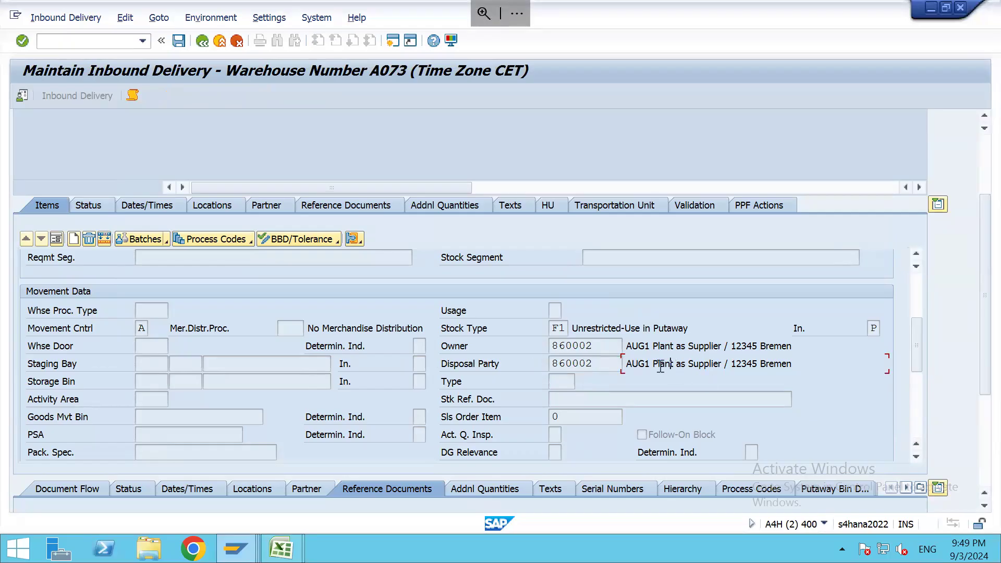
# Step: Check the plant of item 10 in the purchase order session and return to the inbound delivery
pyautogui.hotkey('alt', 'Tab')
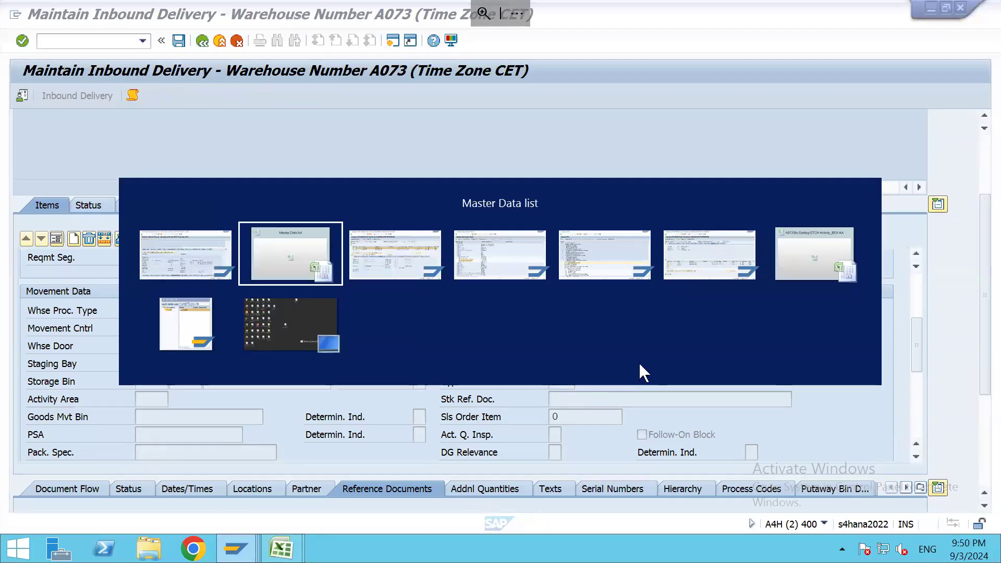
pyautogui.hotkey('alt', 'Tab')
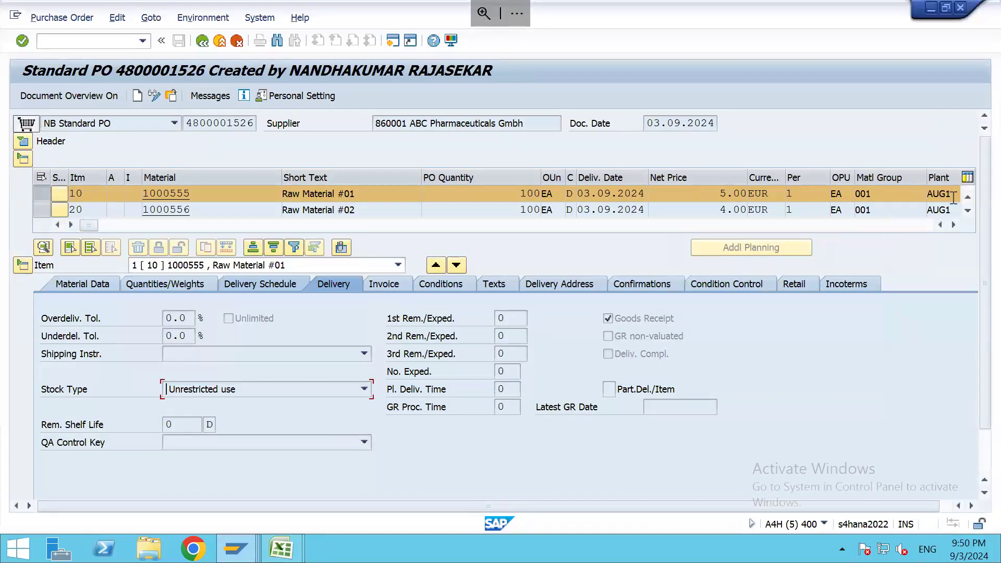
pyautogui.click(201, 199)
pyautogui.hotkey('alt', 'Tab')
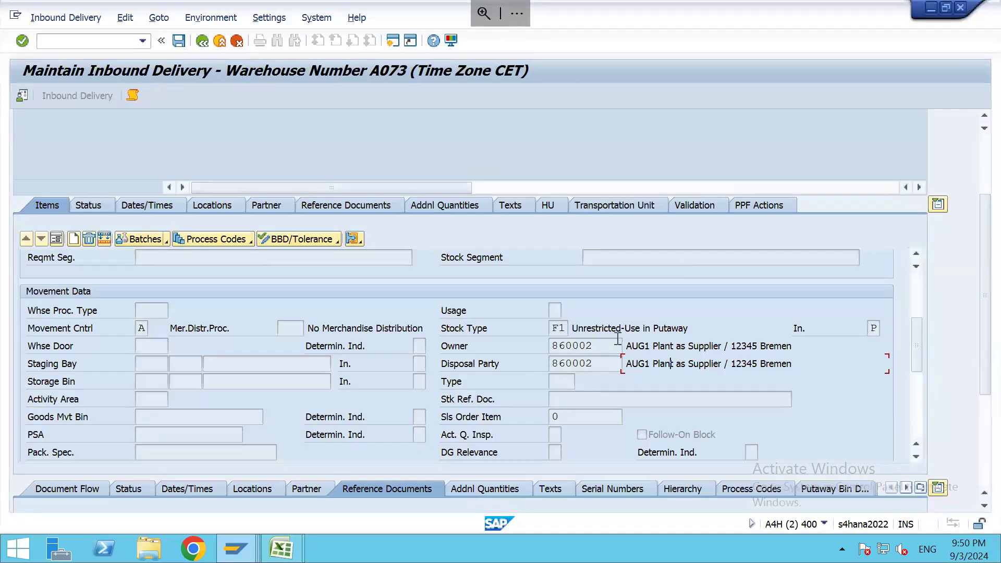
# Step: Review the disposal party and product data of the inbound delivery item and return to the item list
pyautogui.doubleClick(595, 365)
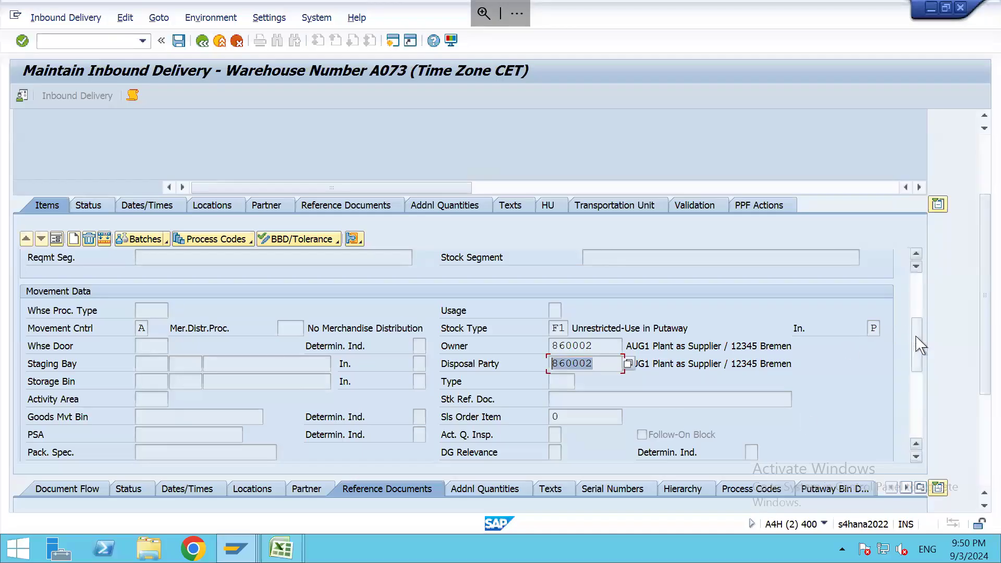
pyautogui.moveTo(921, 350); pyautogui.dragTo(930, 306)
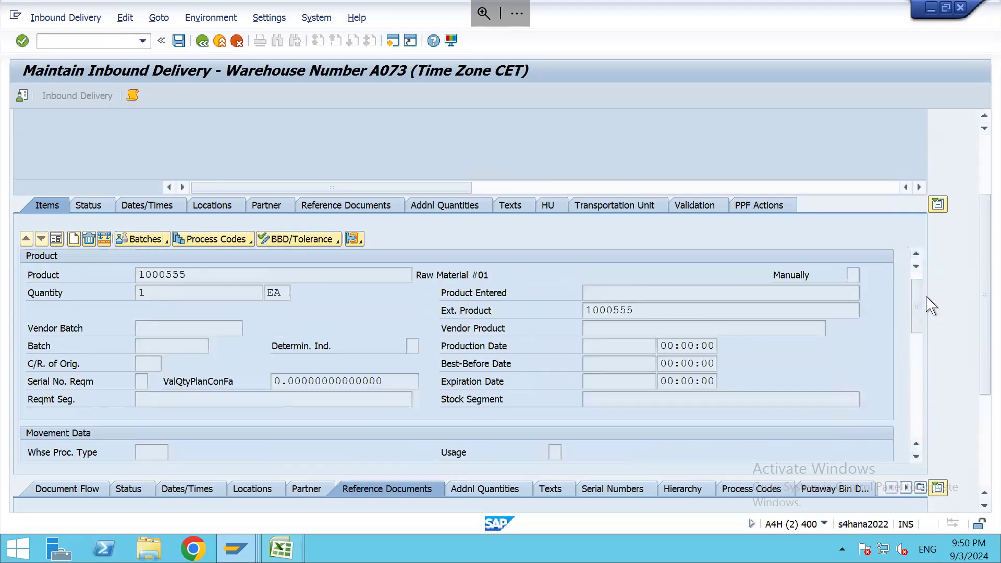
pyautogui.click(56, 240)
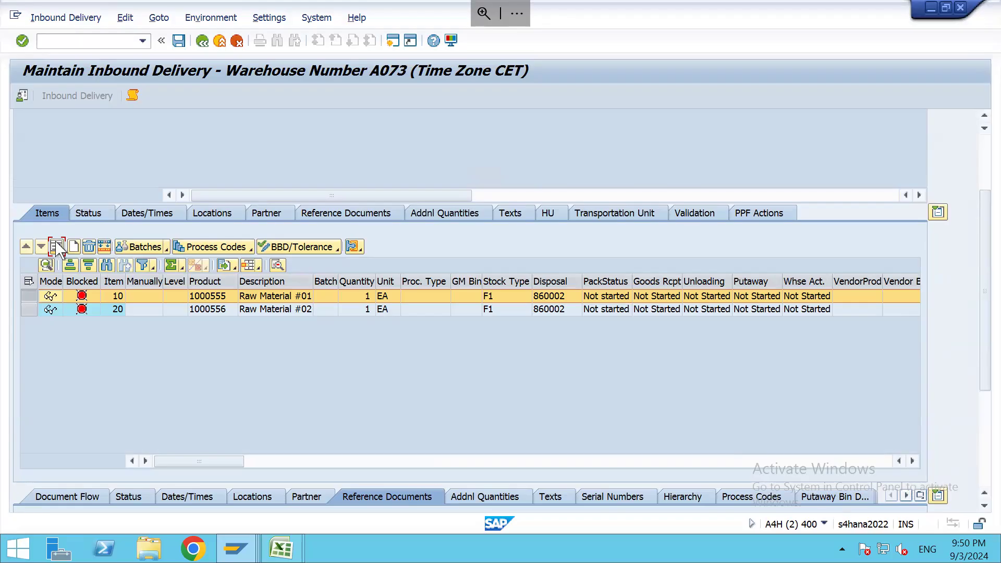
# Step: Switch to the Display IMG session, leave it, and display the inbound delivery with transaction VL33N
pyautogui.hotkey('alt', 'Tab')
pyautogui.hotkey('alt', 'Tab')
pyautogui.hotkey('alt', 'Tab')
pyautogui.hotkey('alt', 'Tab')
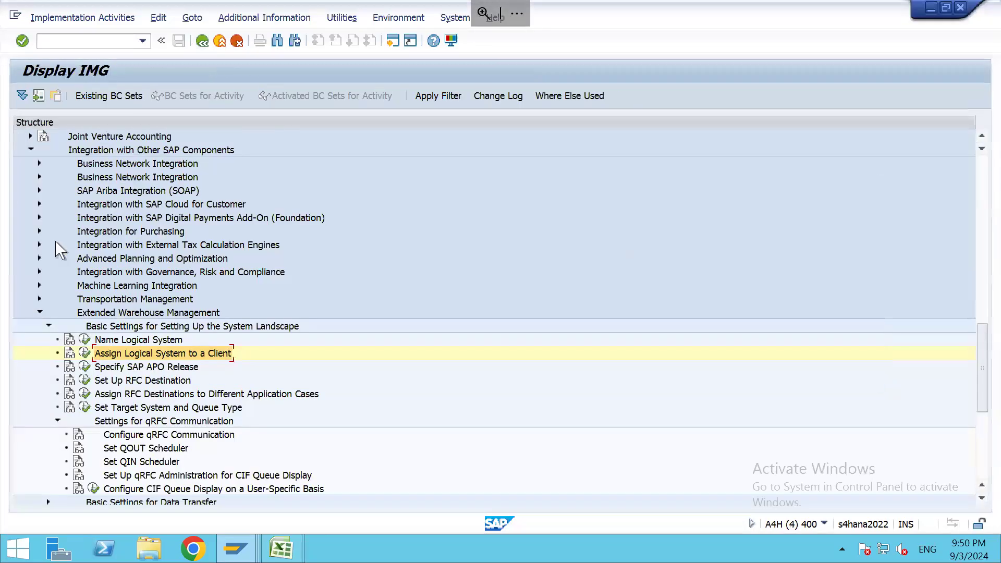
pyautogui.click(203, 42)
pyautogui.click(204, 41)
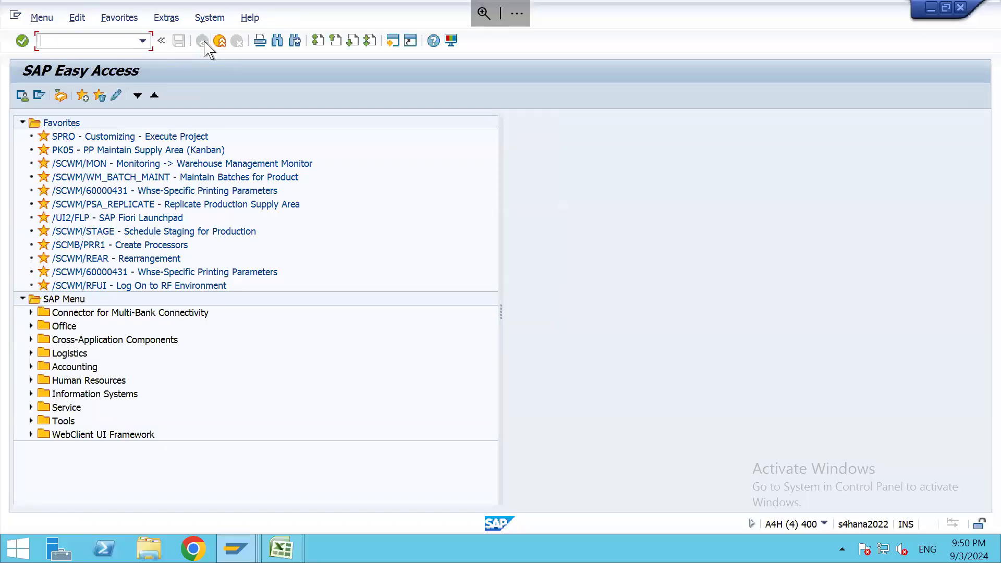
pyautogui.write('VL33N')
pyautogui.press('Return')
pyautogui.press('Return')
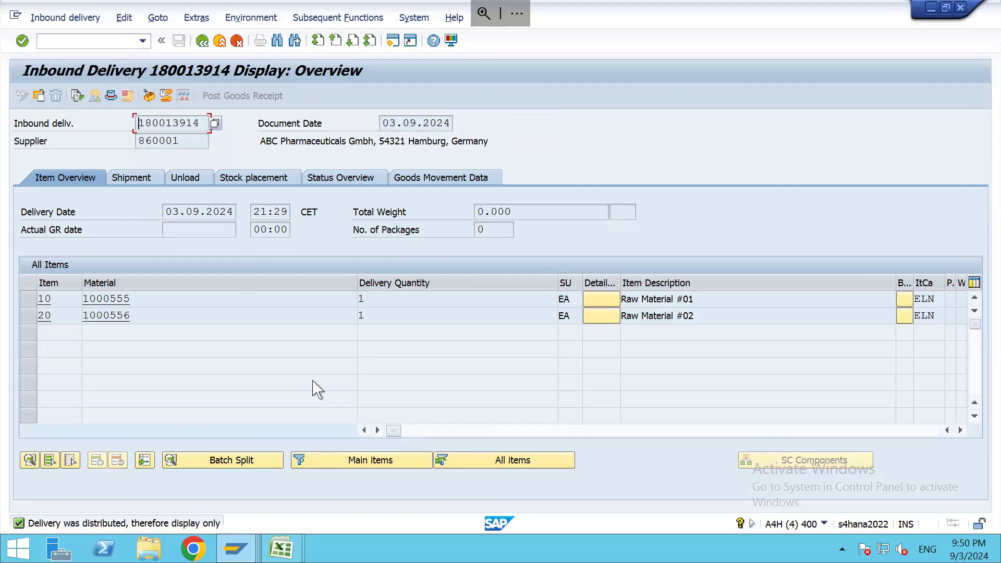
# Step: Switch to the Master Data list workbook in Excel and enter S4 Side, Document Type and Item Cat in cells A15 to A17
pyautogui.moveTo(282, 549)
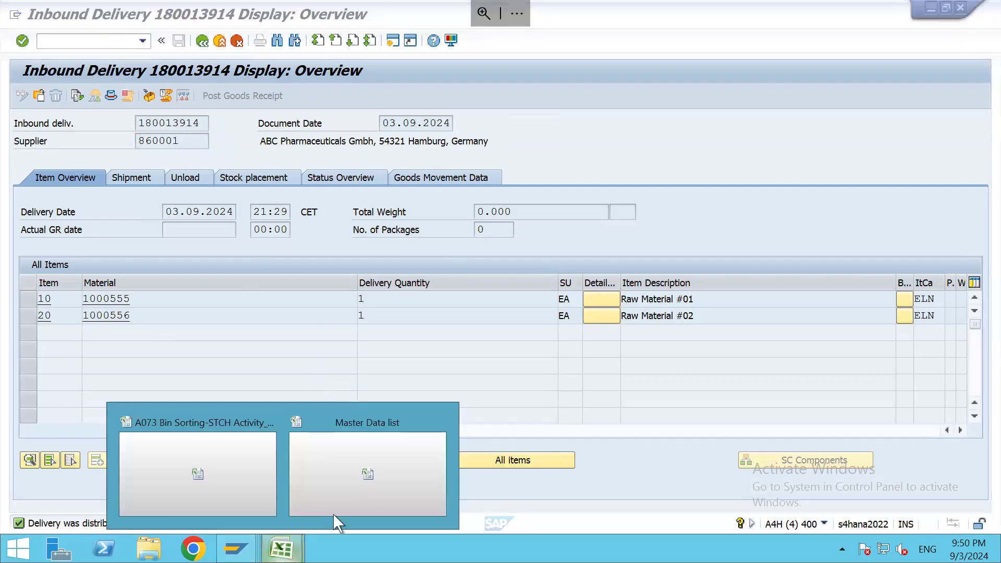
pyautogui.click(370, 483)
pyautogui.click(45, 359)
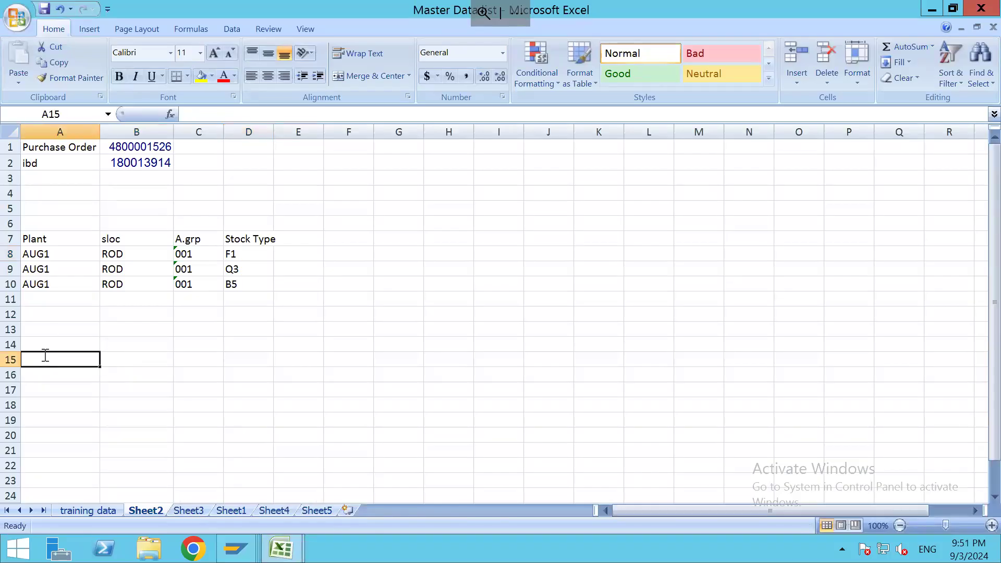
pyautogui.write('S4 Side')
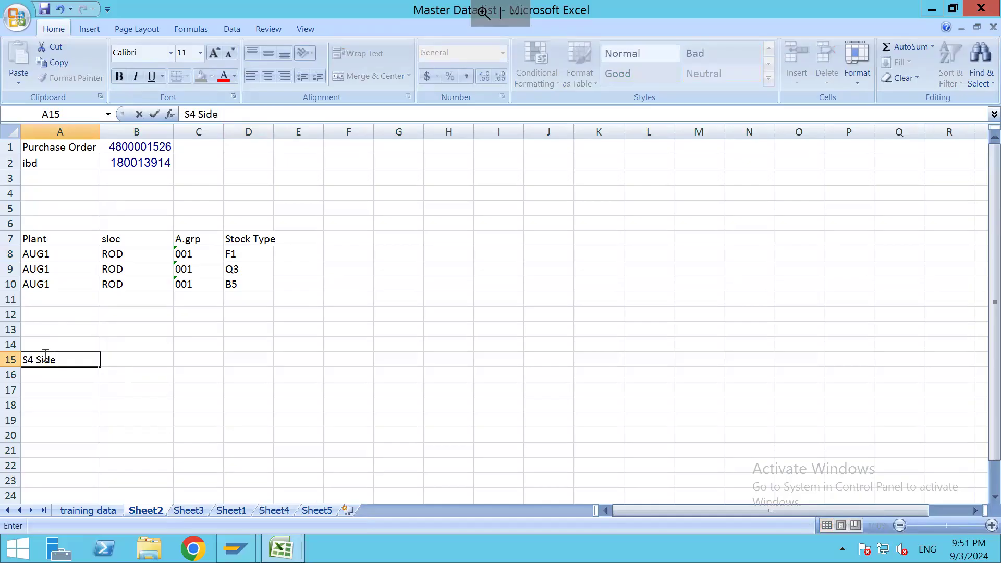
pyautogui.press('Return')
pyautogui.write('Docu')
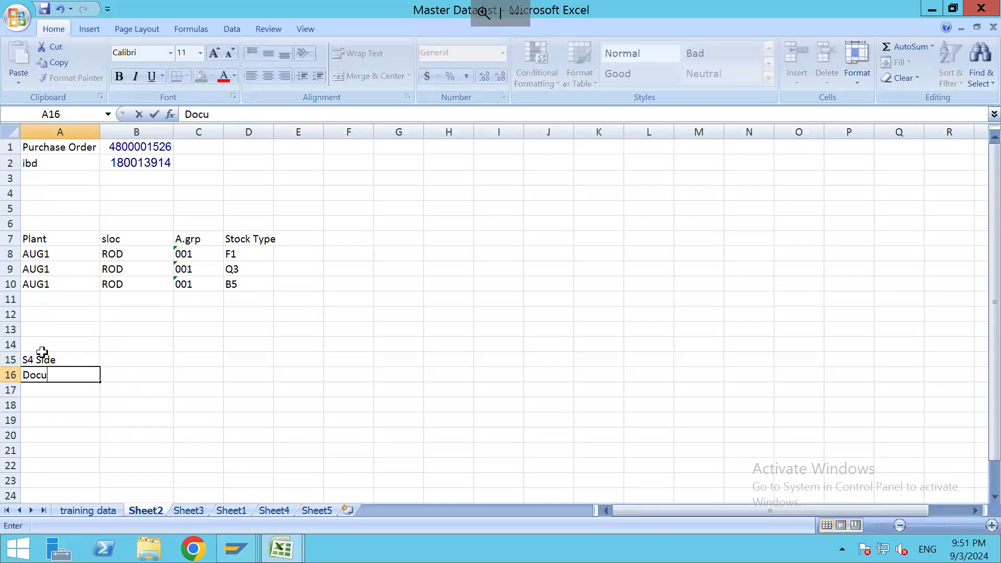
pyautogui.write('ment Type')
pyautogui.press('Return')
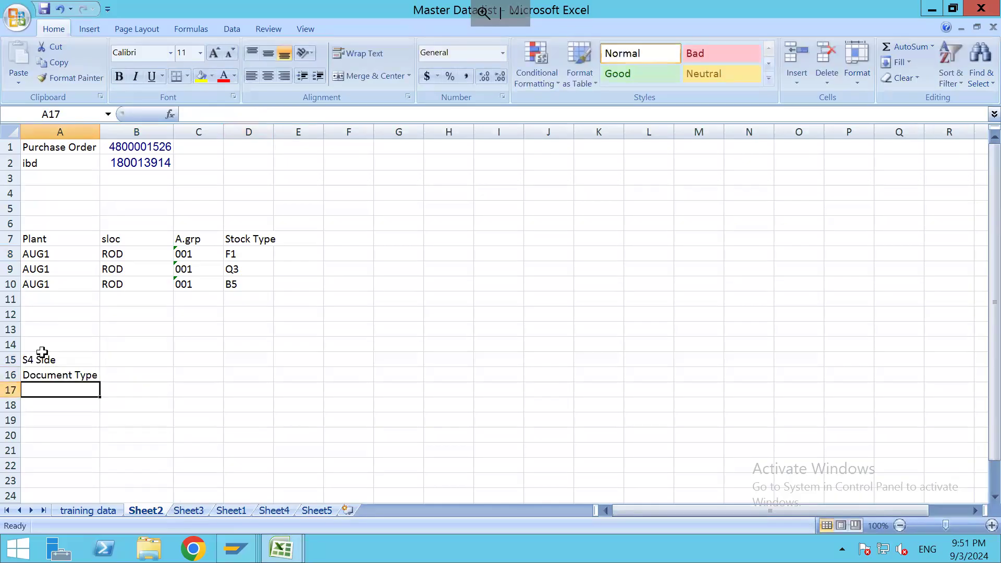
pyautogui.write('Item Cat')
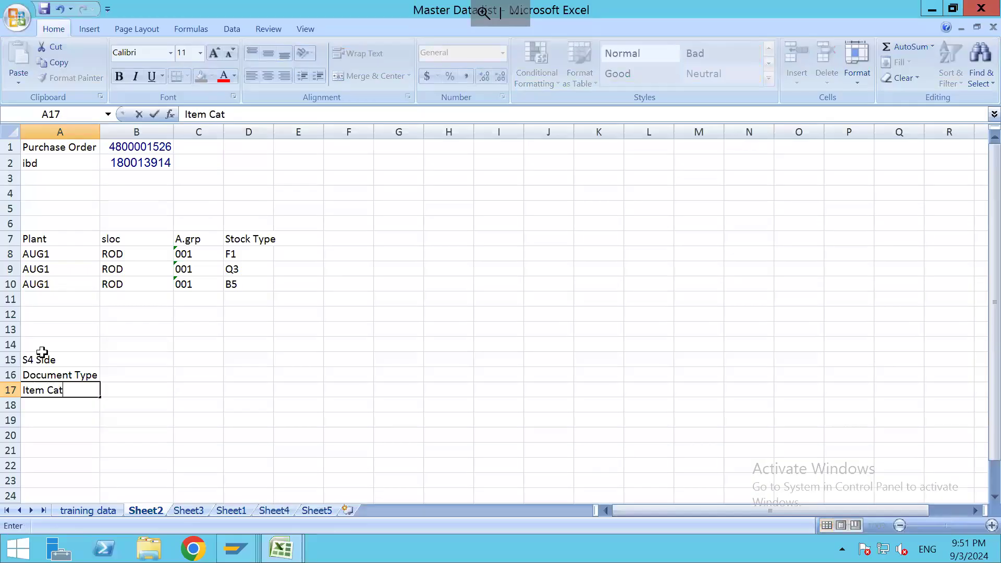
pyautogui.hotkey('ctrl', 'Return')
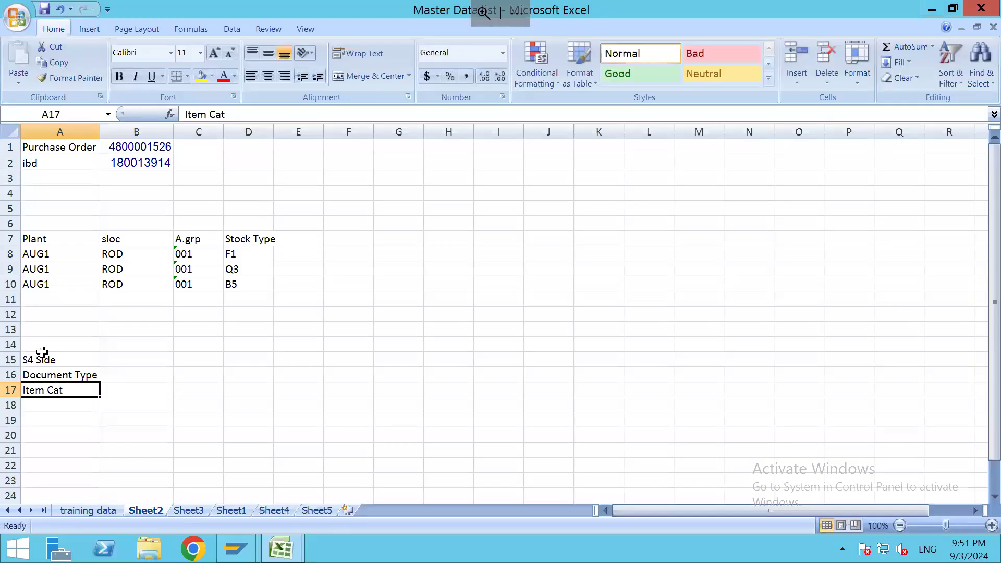
pyautogui.press('Up')
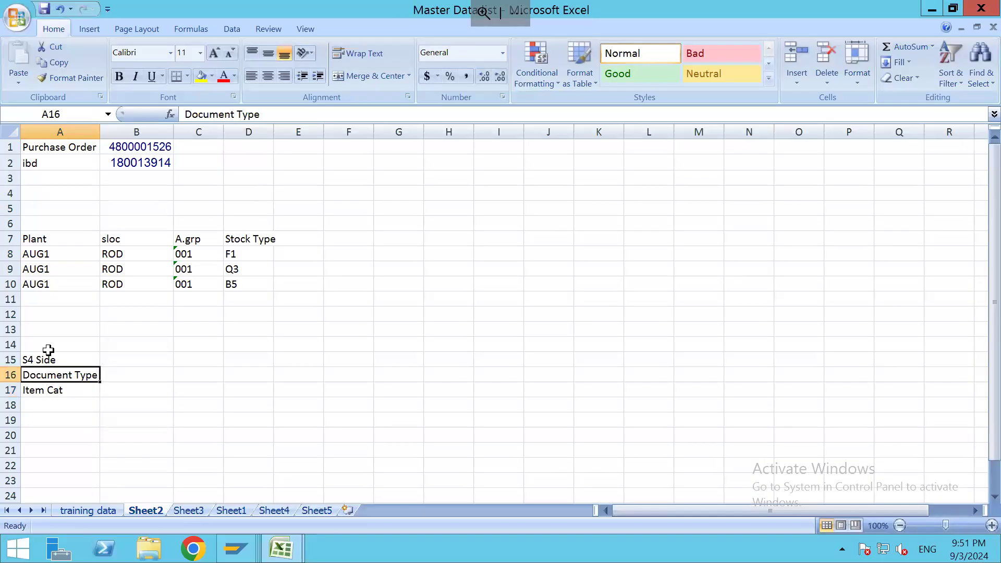
# Step: Move the S4 Side heading up to row 14 and merge and center it across cells A14:B14
pyautogui.click(84, 359)
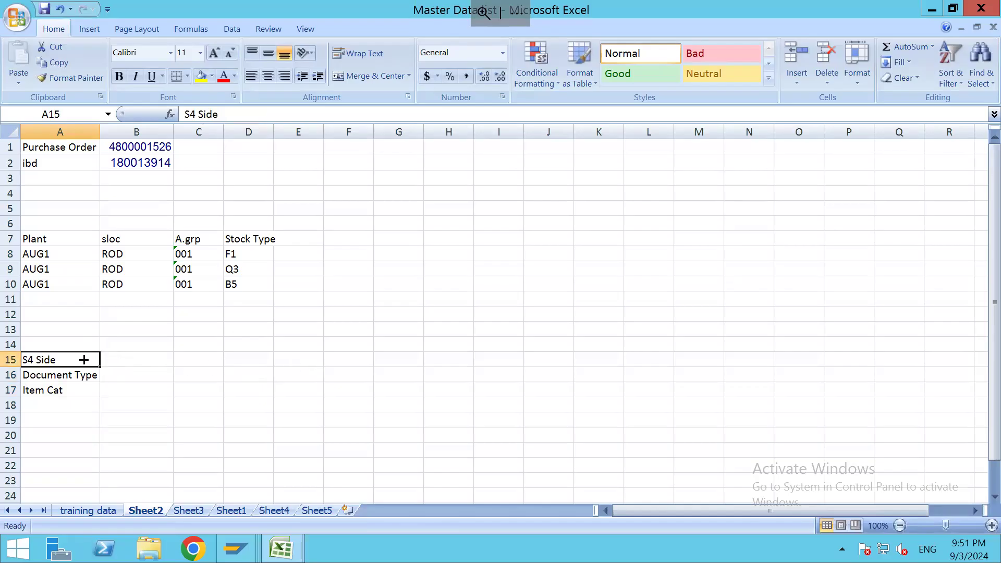
pyautogui.moveTo(78, 352); pyautogui.dragTo(110, 344)
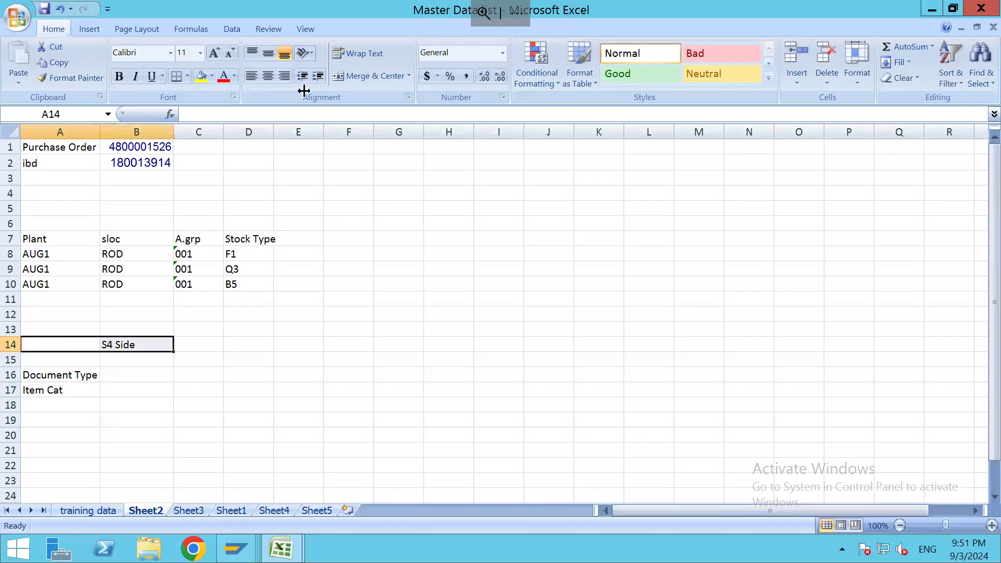
pyautogui.click(366, 77)
pyautogui.click(60, 361)
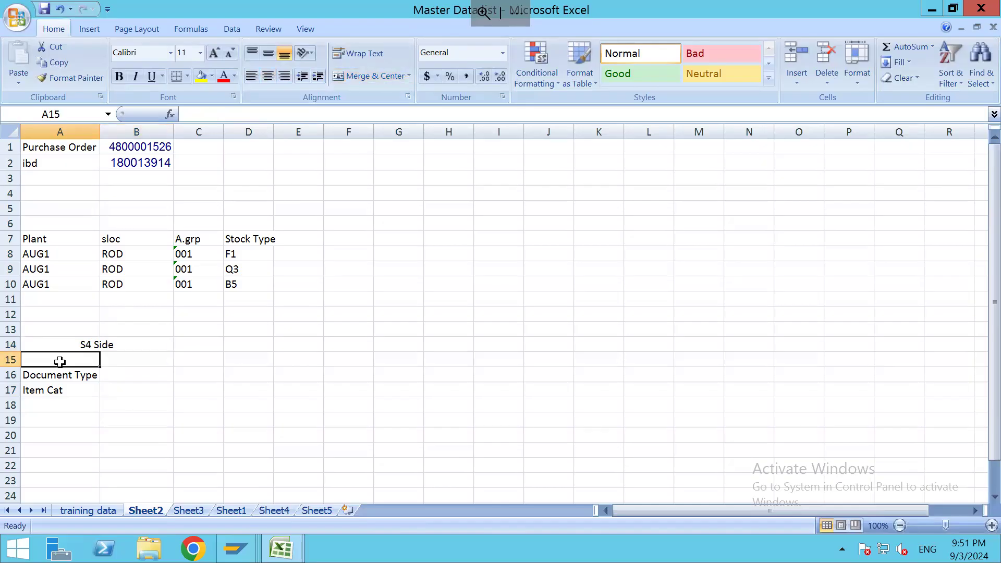
pyautogui.press('Tab')
pyautogui.write('Inbound dl')
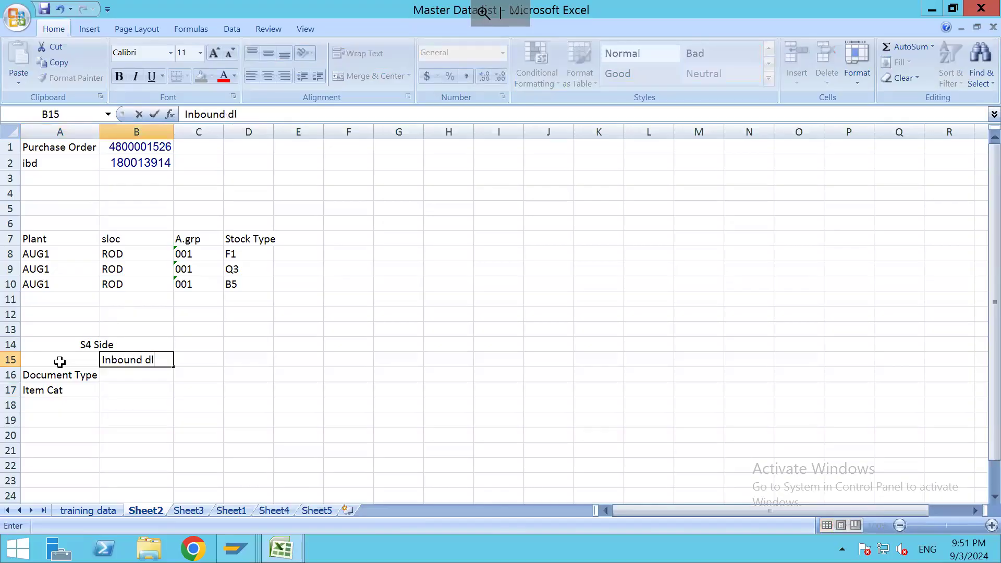
pyautogui.press('BackSpace')
pyautogui.press('BackSpace')
pyautogui.press('BackSpace')
pyautogui.press('BackSpace')
pyautogui.press('BackSpace')
pyautogui.press('BackSpace')
pyautogui.press('BackSpace')
pyautogui.press('BackSpace')
pyautogui.press('BackSpace')
pyautogui.press('BackSpace')
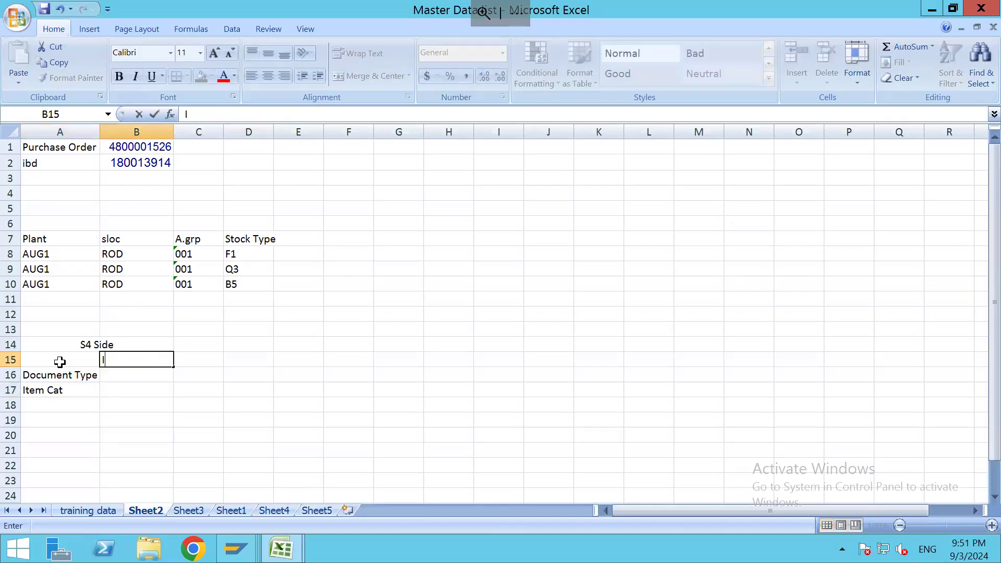
# Step: Merge and center cells A15:B15 and enter the heading Inbound delivery
pyautogui.moveTo(60, 361); pyautogui.dragTo(120, 355)
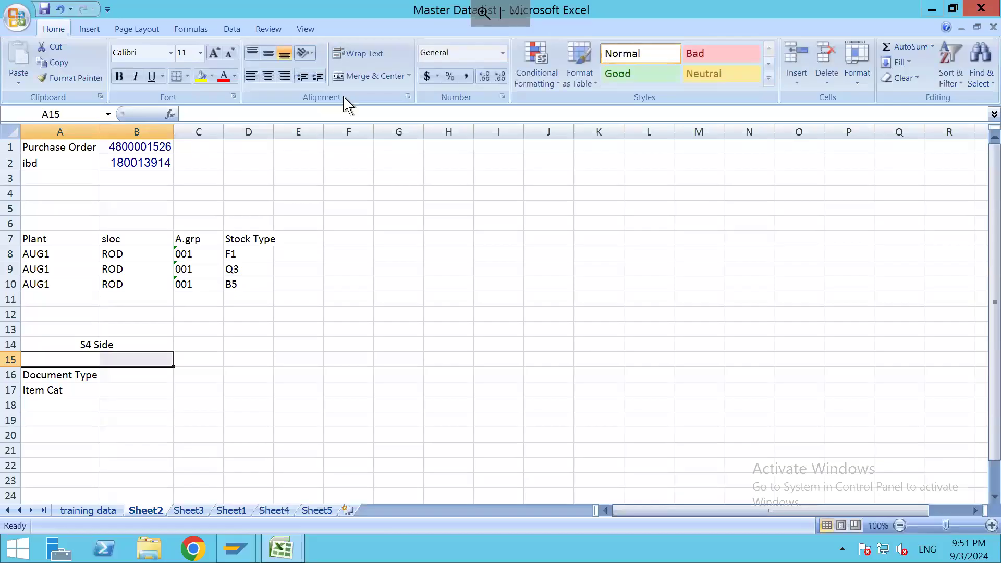
pyautogui.click(367, 78)
pyautogui.write('Inbou')
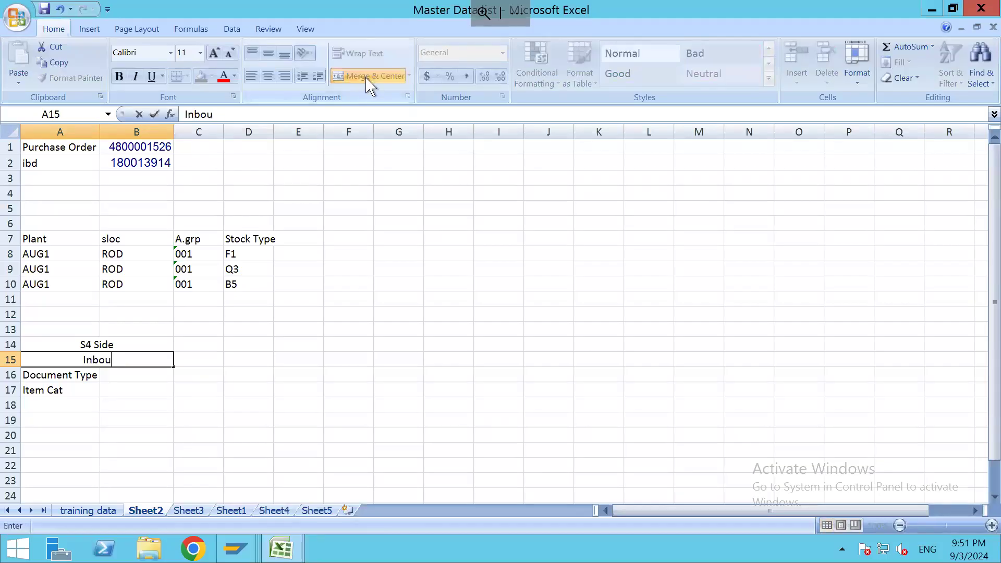
pyautogui.write('nd delivery')
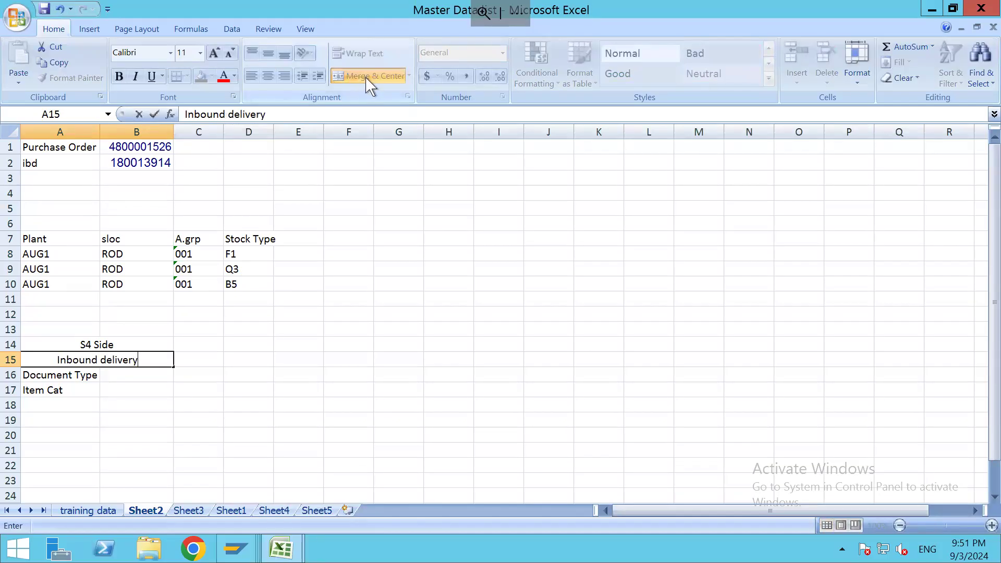
pyautogui.press('Tab')
pyautogui.press('Down')
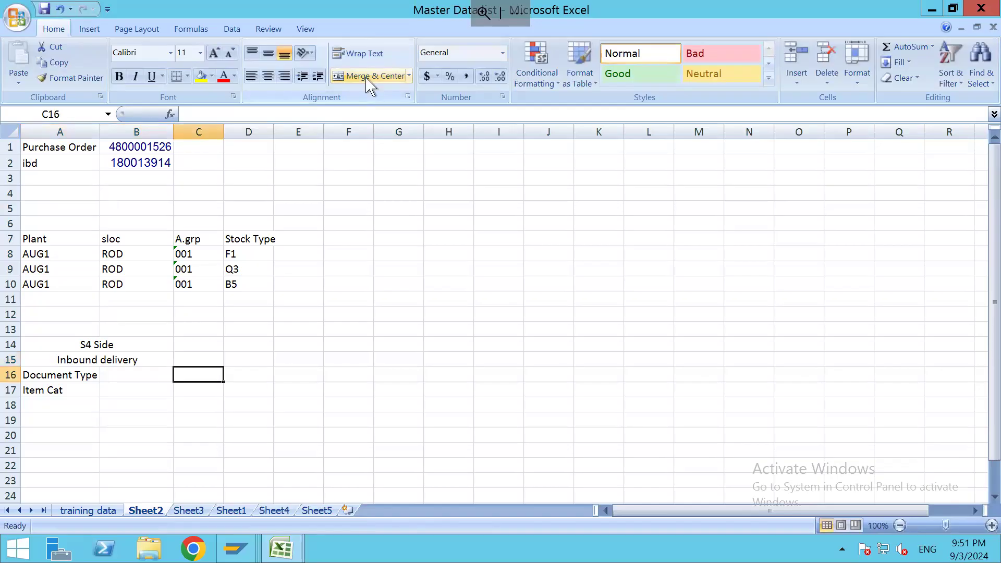
# Step: Switch to the SAP inbound delivery display and check the delivery type in the header's administration details
pyautogui.hotkey('alt', 'Tab')
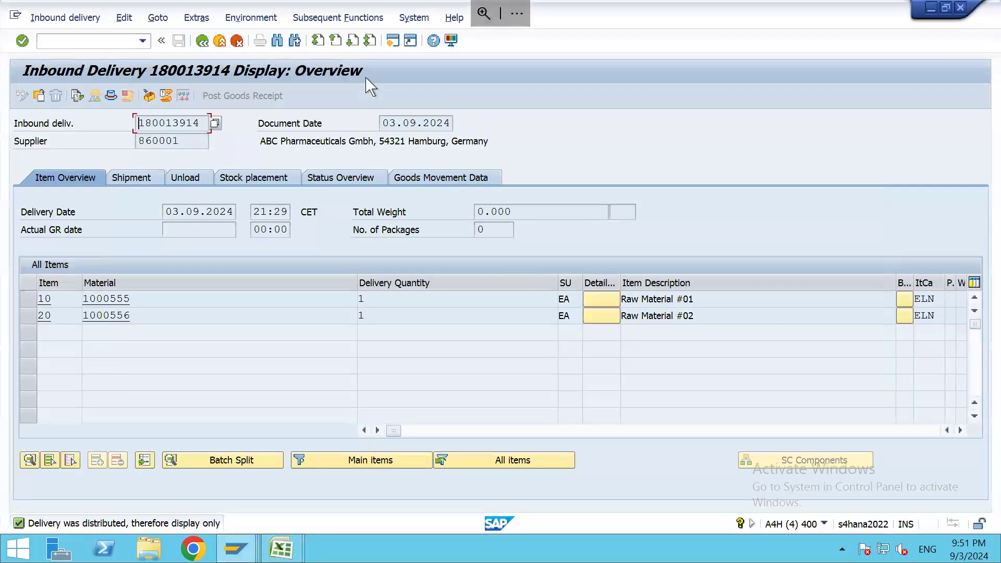
pyautogui.click(111, 96)
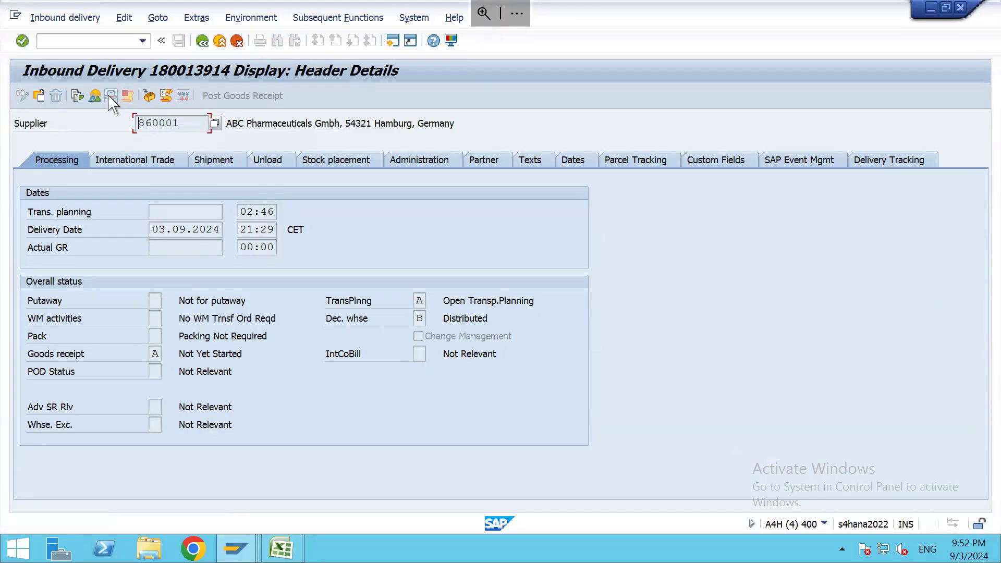
pyautogui.click(431, 169)
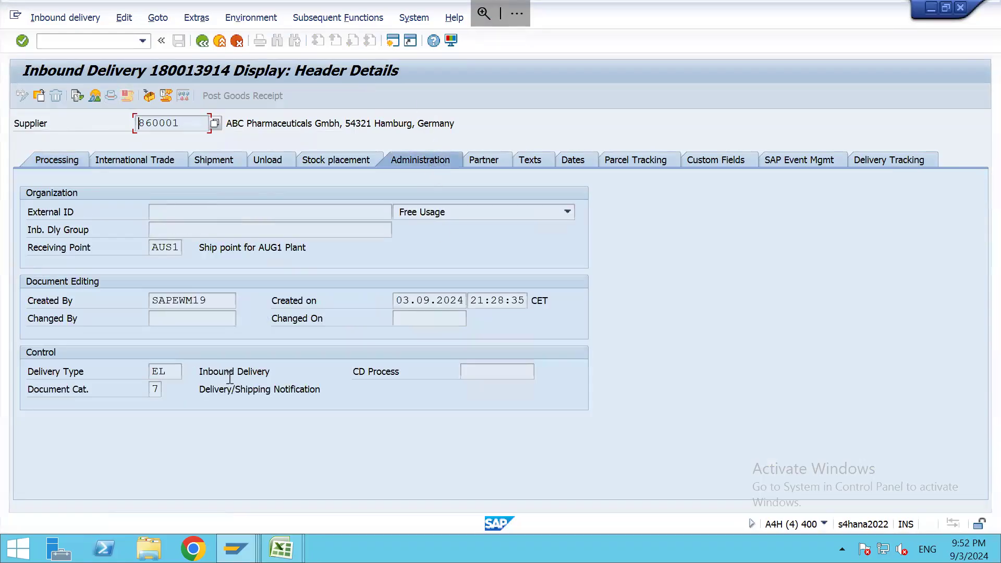
pyautogui.click(167, 375)
pyautogui.moveTo(168, 374); pyautogui.dragTo(121, 374)
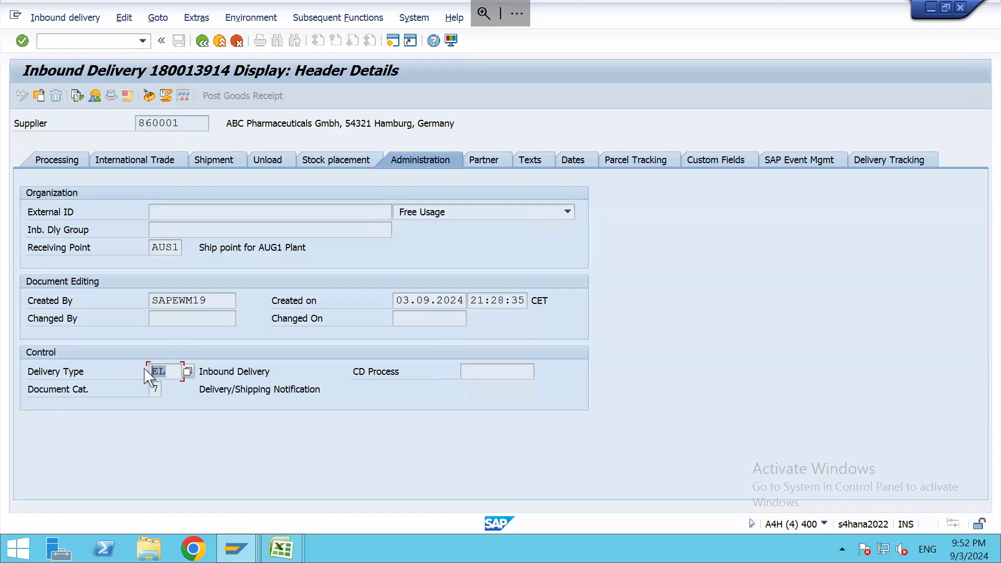
# Step: Record EL as the document type in cell B16 of the Excel workbook
pyautogui.hotkey('alt', 'Tab')
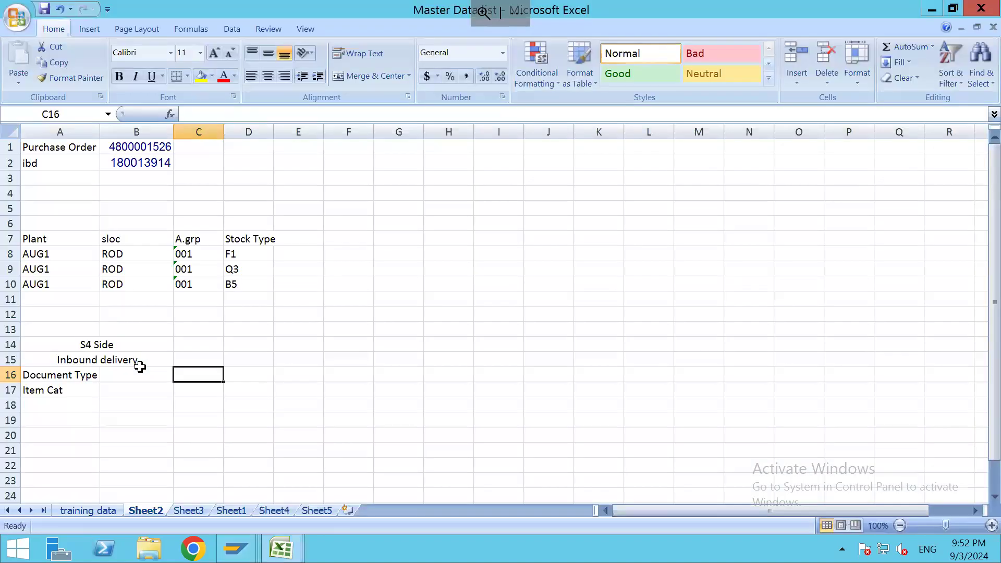
pyautogui.click(143, 372)
pyautogui.write('EL')
pyautogui.press('Return')
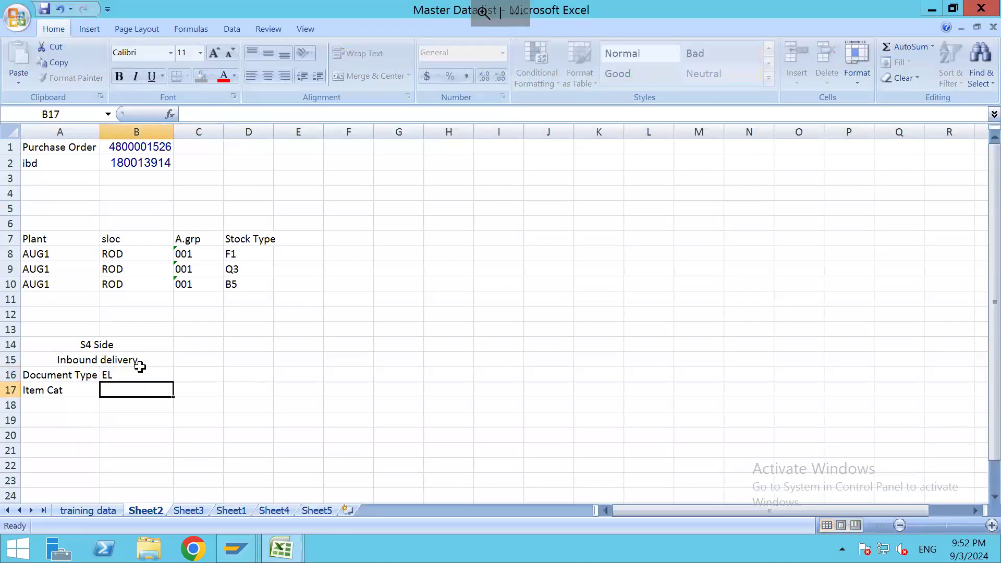
# Step: Examine the SAP delivery header's document category and its possible values, including Delivery/Shipping Notification, and return to the Excel workbook
pyautogui.hotkey('alt', 'Tab')
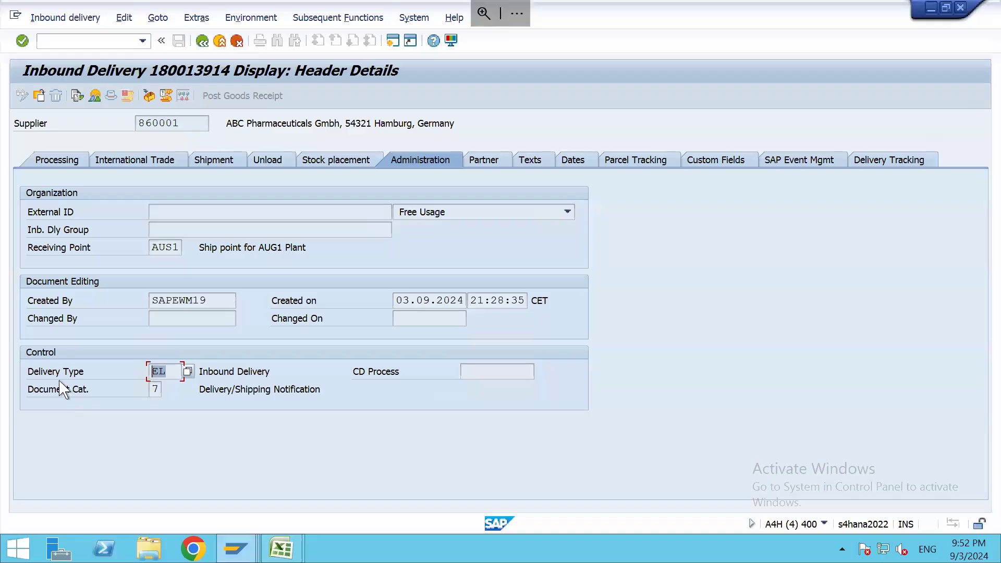
pyautogui.click(51, 372)
pyautogui.press('Tab')
pyautogui.click(62, 395)
pyautogui.click(156, 389)
pyautogui.click(167, 389)
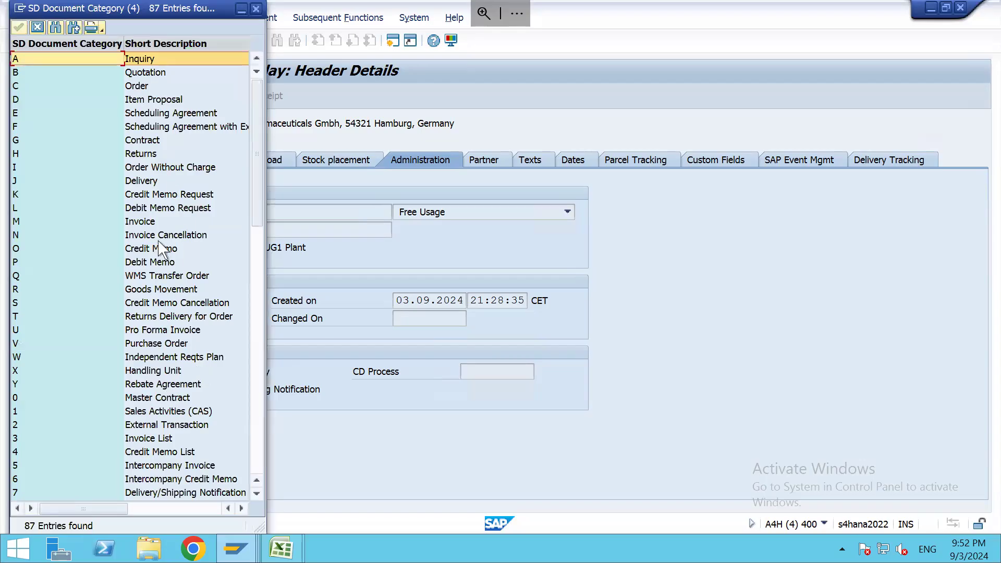
pyautogui.click(154, 334)
pyautogui.scroll(-2, 155, 335)
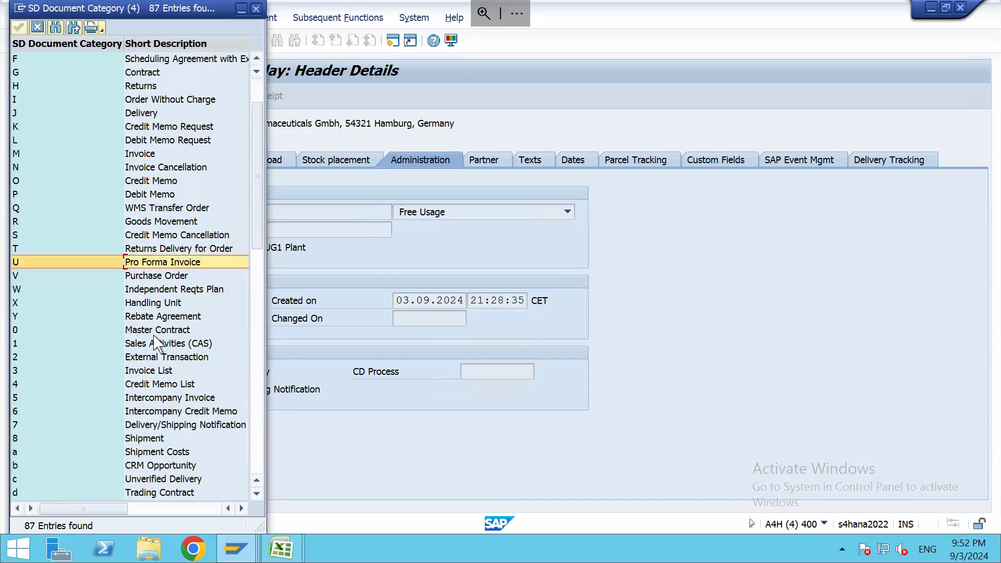
pyautogui.scroll(-3, 155, 344)
pyautogui.click(154, 317)
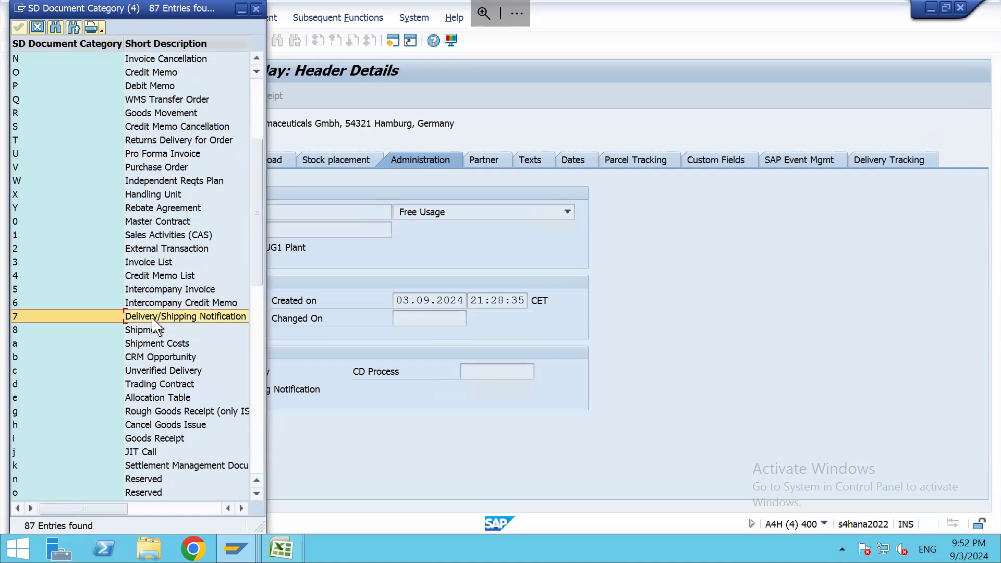
pyautogui.click(256, 9)
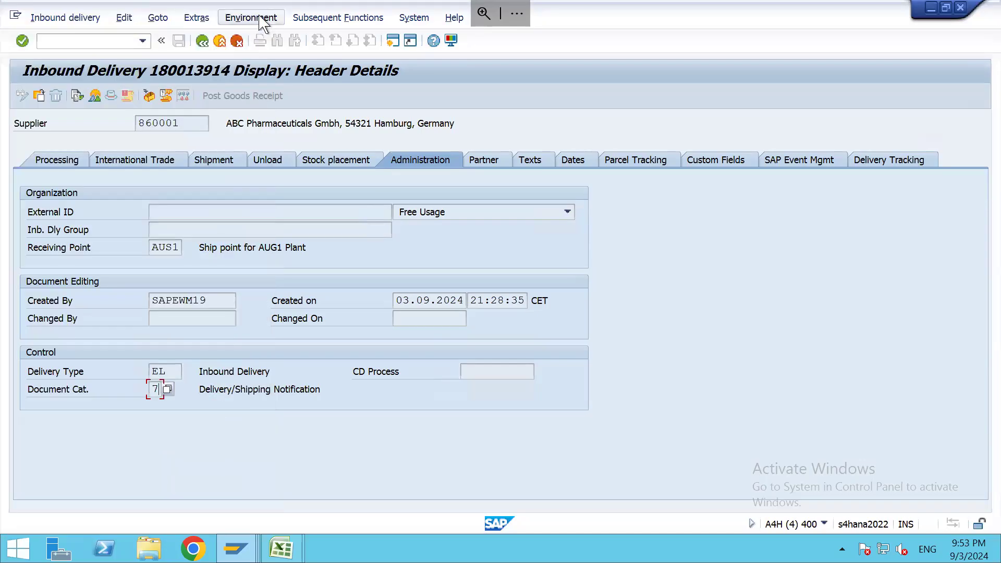
pyautogui.hotkey('alt', 'Tab')
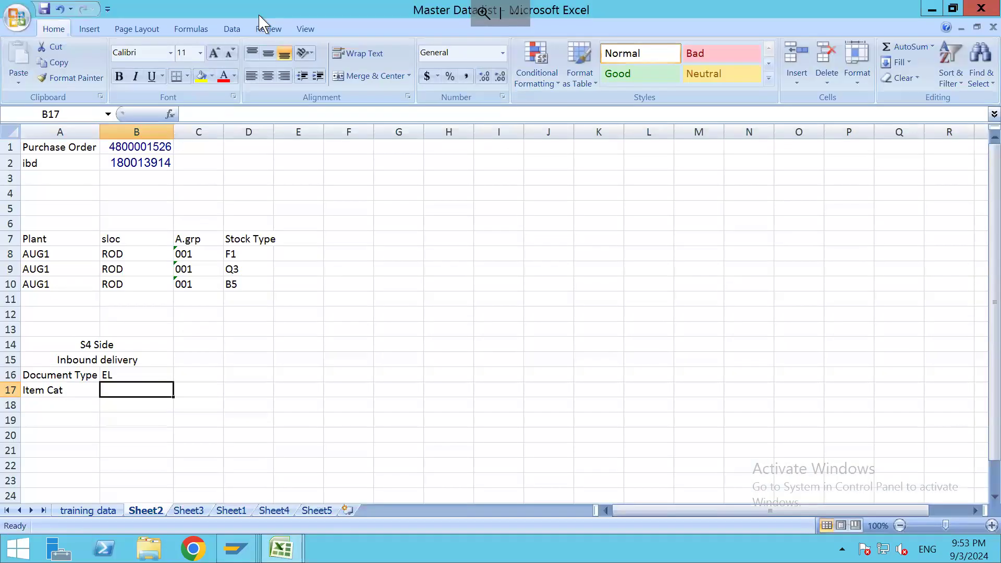
# Step: Check the item category of the first item in the SAP inbound delivery overview and record ELN in Excel cell B17
pyautogui.hotkey('alt', 'Tab')
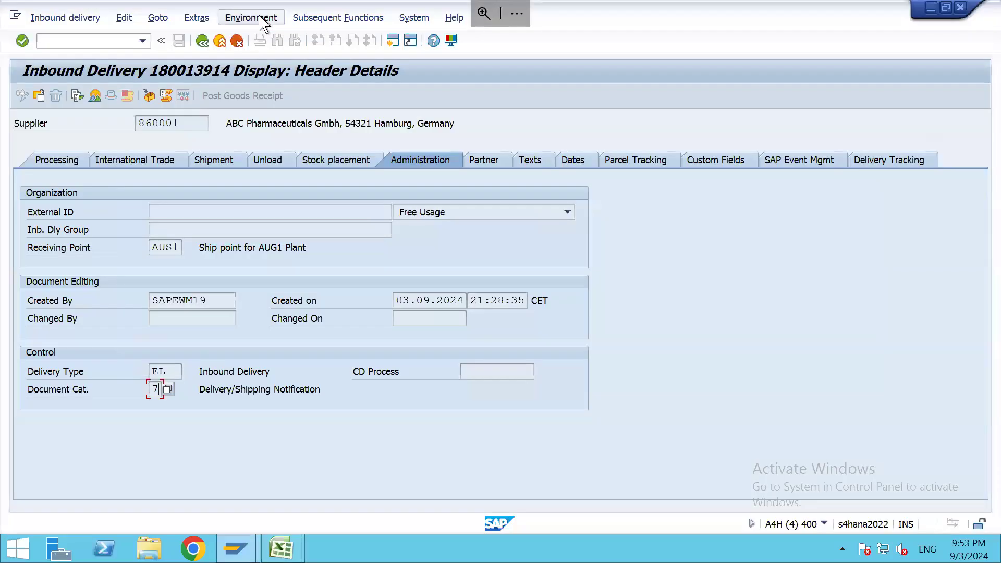
pyautogui.click(202, 42)
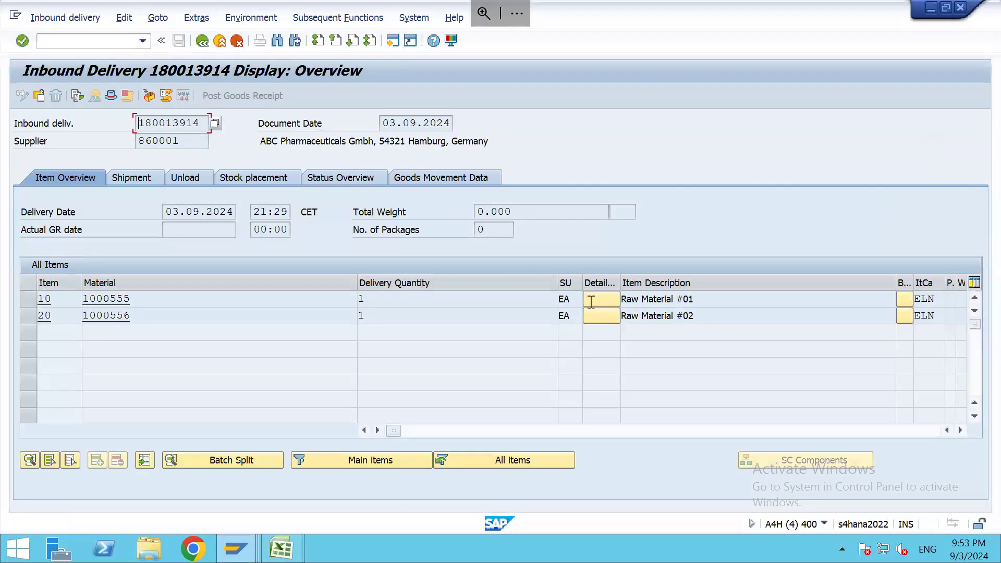
pyautogui.click(934, 299)
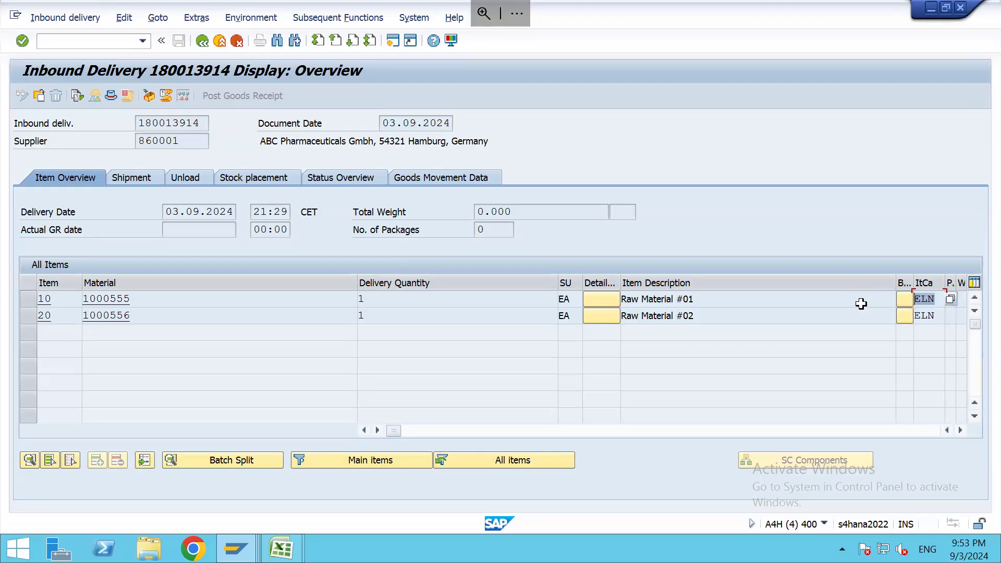
pyautogui.hotkey('alt', 'Tab')
pyautogui.write('ELN')
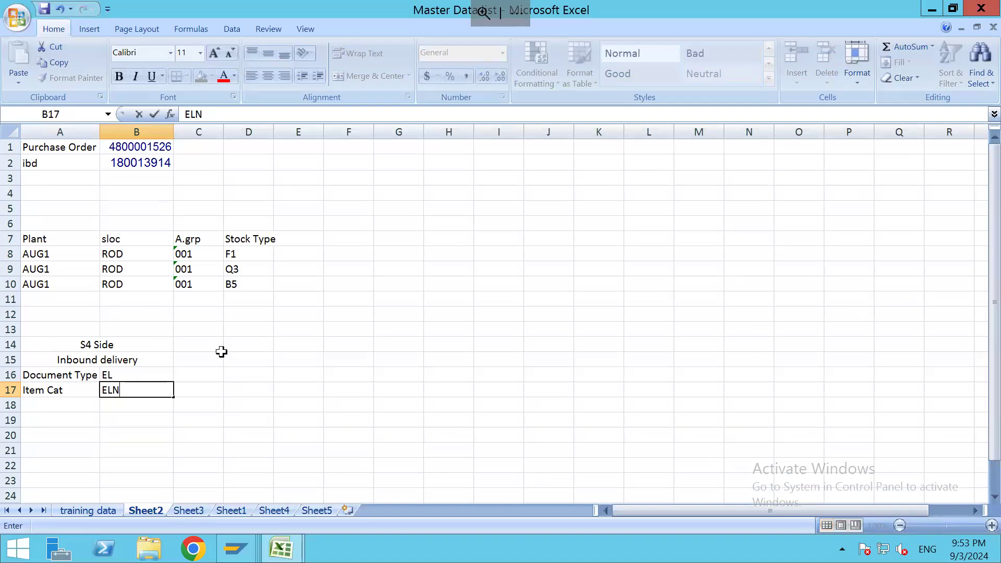
# Step: Merge and center cells C14:D14 and enter the heading EWM Side
pyautogui.moveTo(209, 342); pyautogui.dragTo(262, 342)
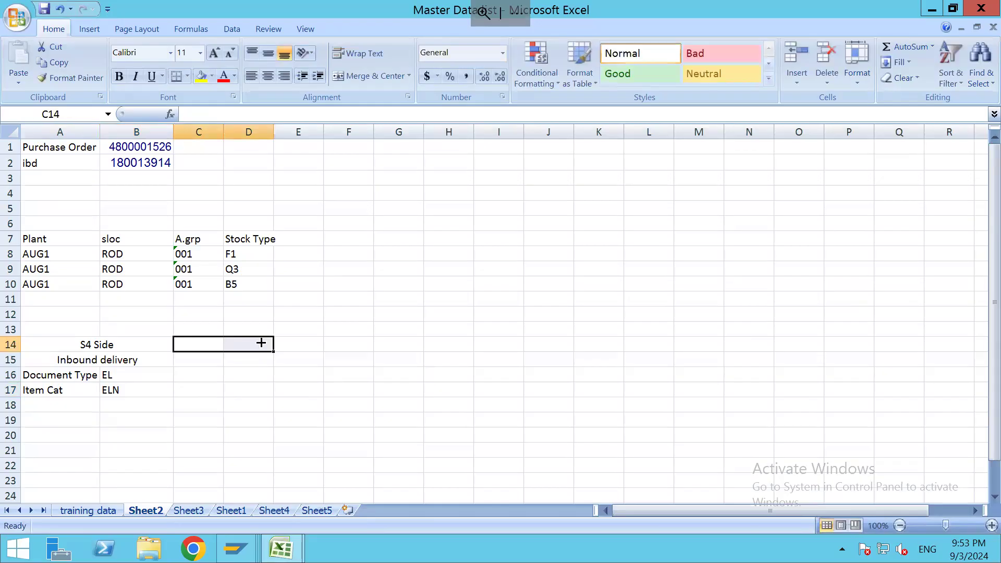
pyautogui.click(360, 77)
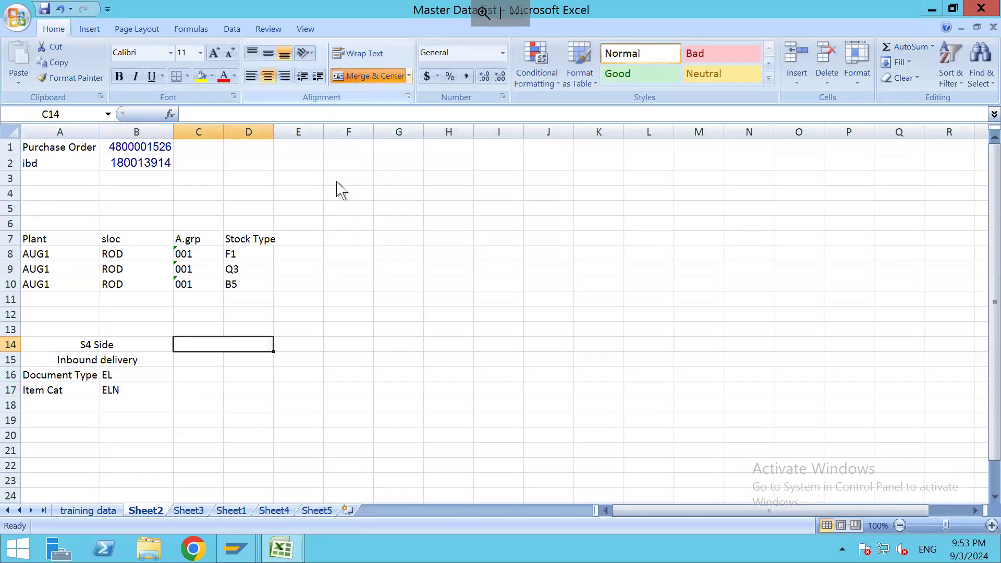
pyautogui.write('ewm')
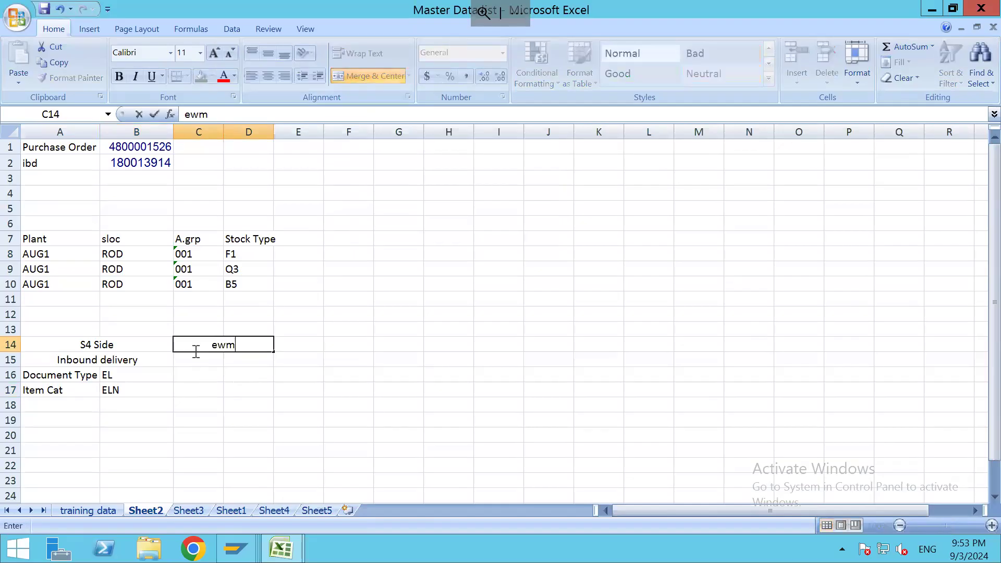
pyautogui.press('BackSpace')
pyautogui.press('BackSpace')
pyautogui.press('BackSpace')
pyautogui.write('EWM Side')
pyautogui.press('Return')
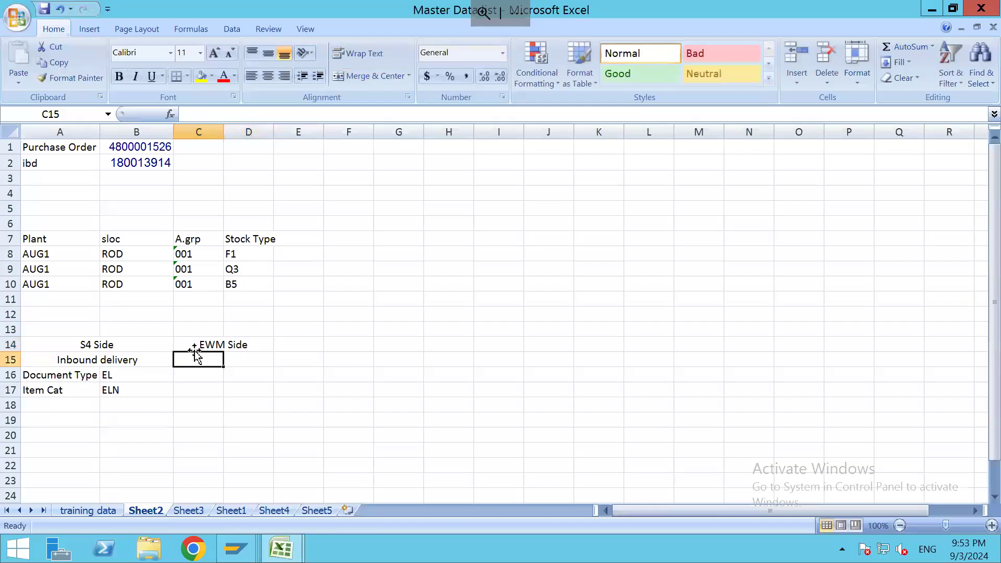
# Step: Merge and center cells C15:D15 and enter the heading Inb Warehouse Req
pyautogui.hotkey('shift', 'Right')
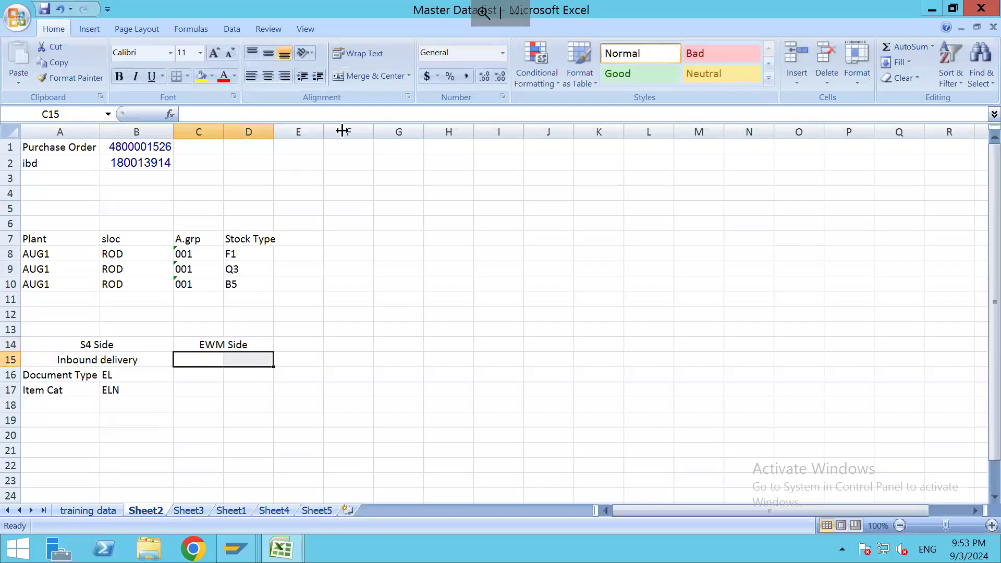
pyautogui.click(382, 77)
pyautogui.write('I')
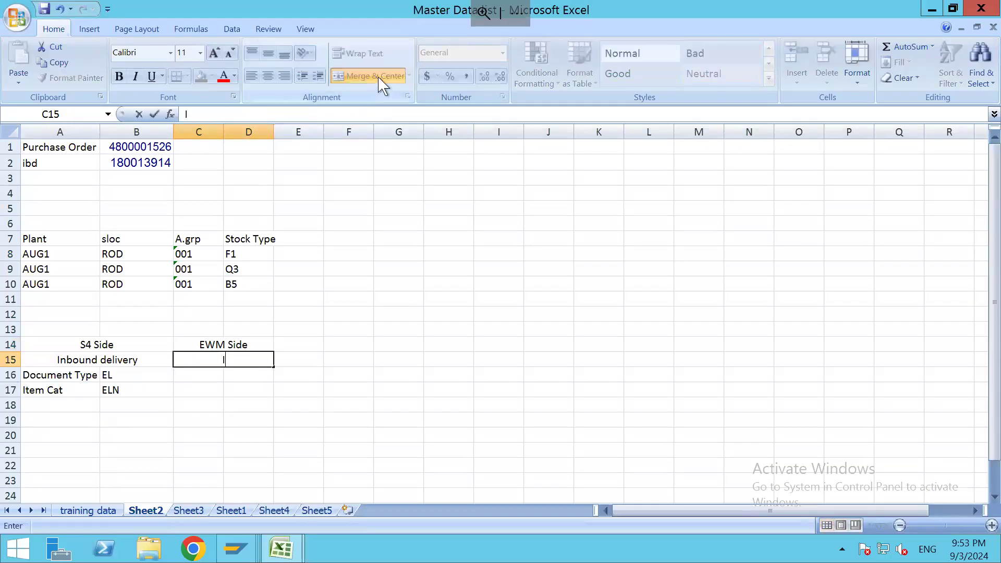
pyautogui.write('nb Wareh')
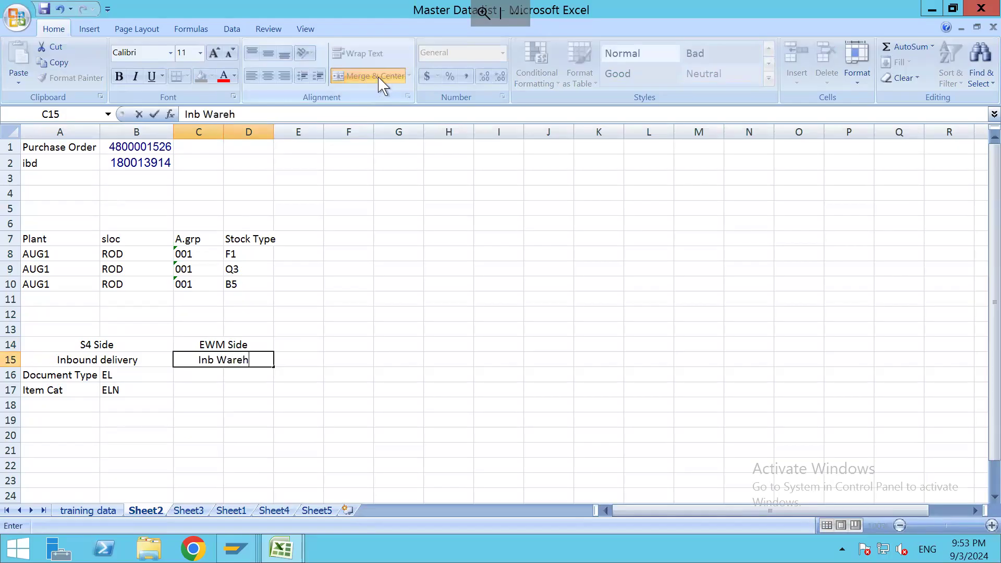
pyautogui.write('ouse Req')
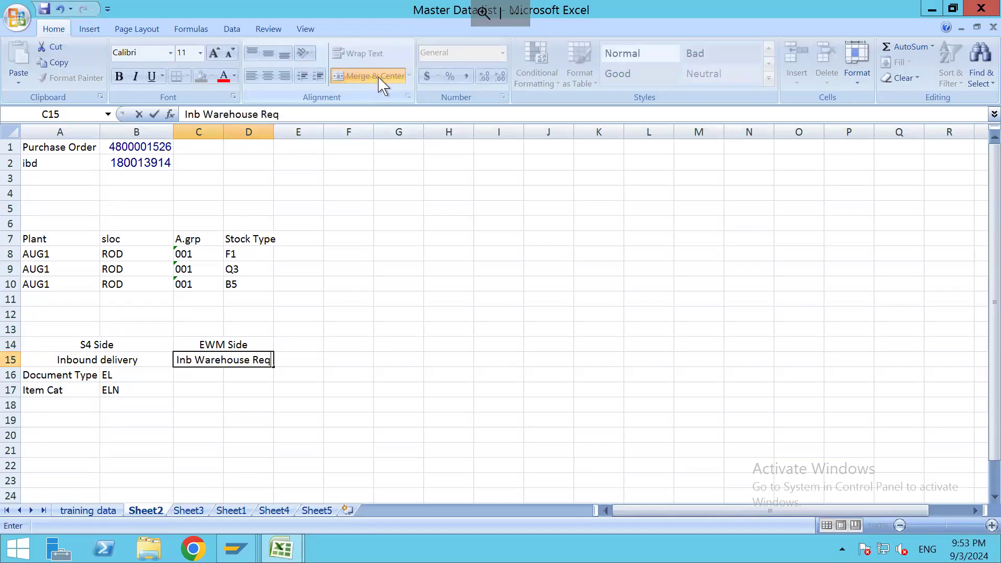
pyautogui.press('Return')
# Step: Switch to the SAP EWM inbound delivery maintenance window for warehouse A073
pyautogui.click(87, 374)
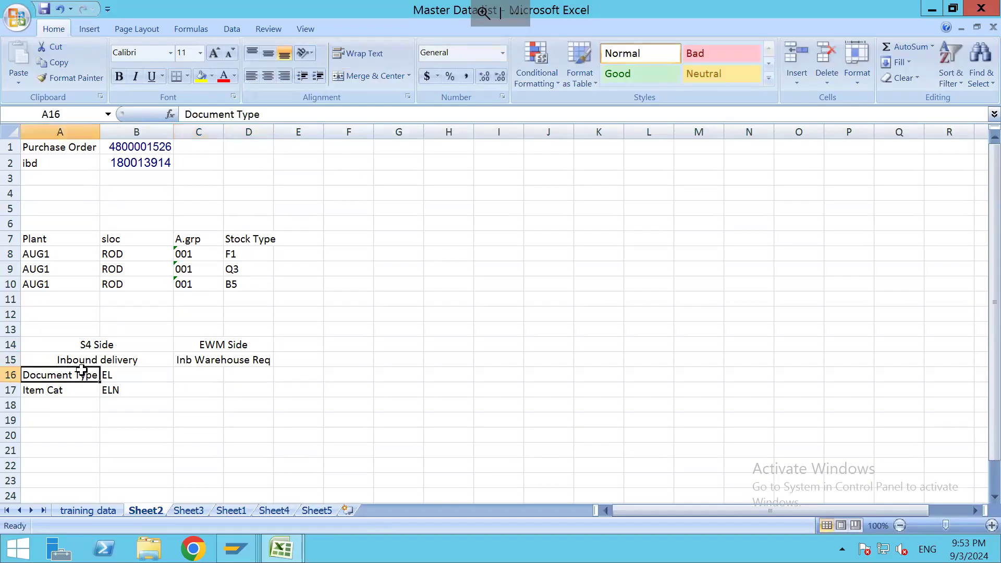
pyautogui.hotkey('alt', 'Tab')
pyautogui.hotkey('alt', 'Tab')
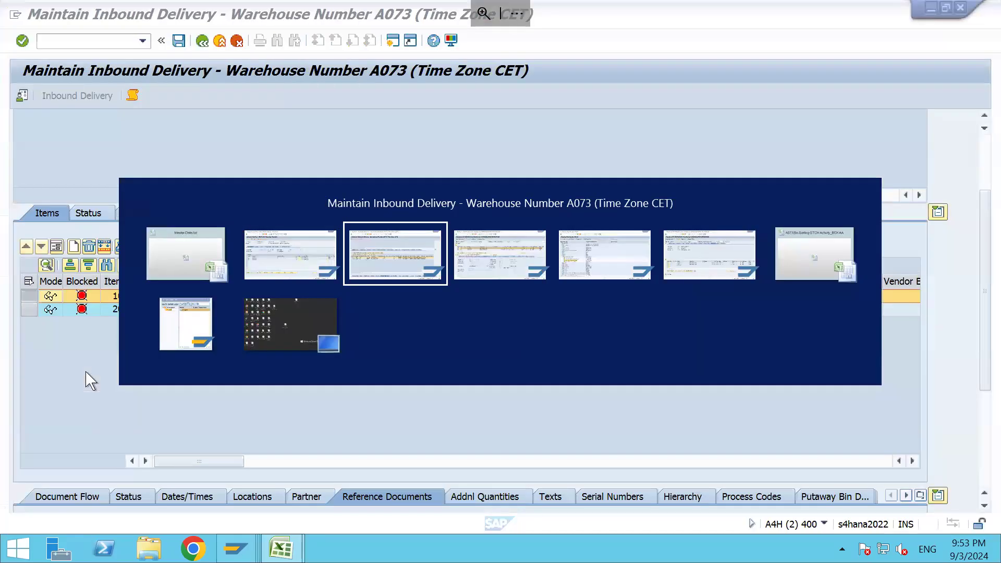
# Step: Switch to the Maintain Inbound Delivery window, open the delivery header's form view and check the document type
pyautogui.hotkey('alt', 'Tab')
pyautogui.hotkey('alt', 'Tab')
pyautogui.hotkey('alt', 'Tab')
pyautogui.hotkey('alt', 'Tab')
pyautogui.hotkey('alt', 'Tab')
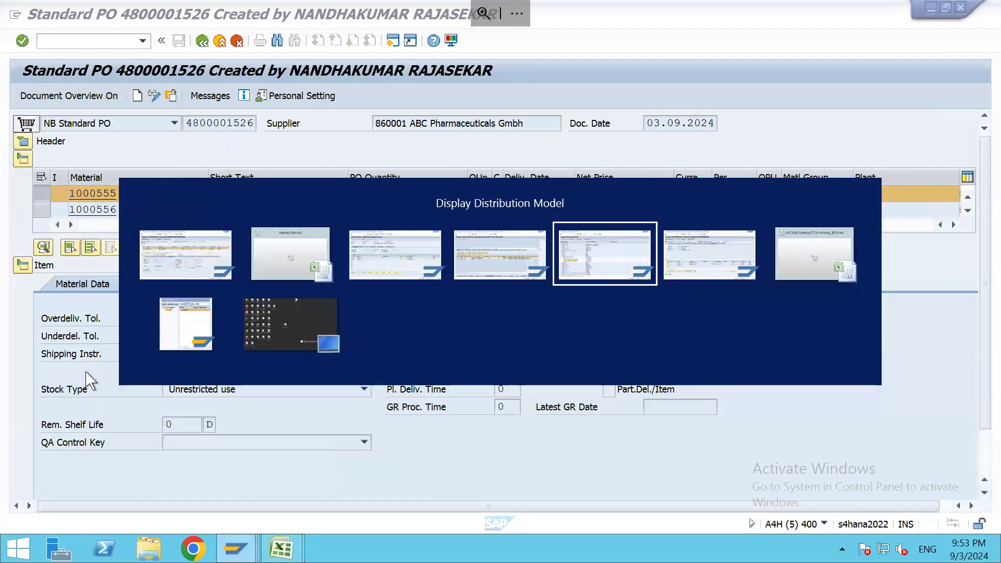
pyautogui.hotkey('alt', 'shift', 'Tab')
pyautogui.hotkey('alt', 'shift', 'Tab')
pyautogui.hotkey('alt', 'Tab')
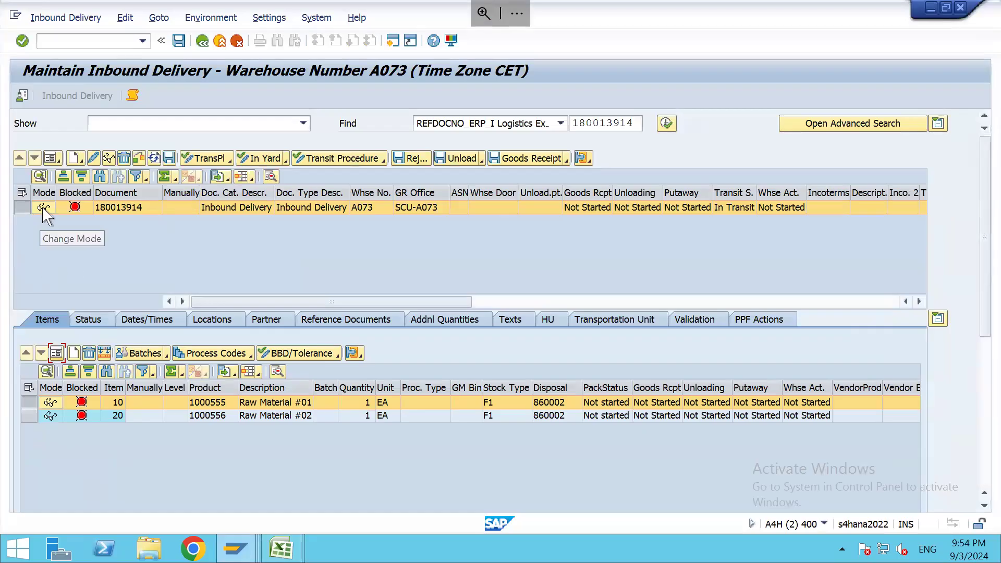
pyautogui.click(49, 158)
pyautogui.moveTo(157, 230); pyautogui.dragTo(107, 241)
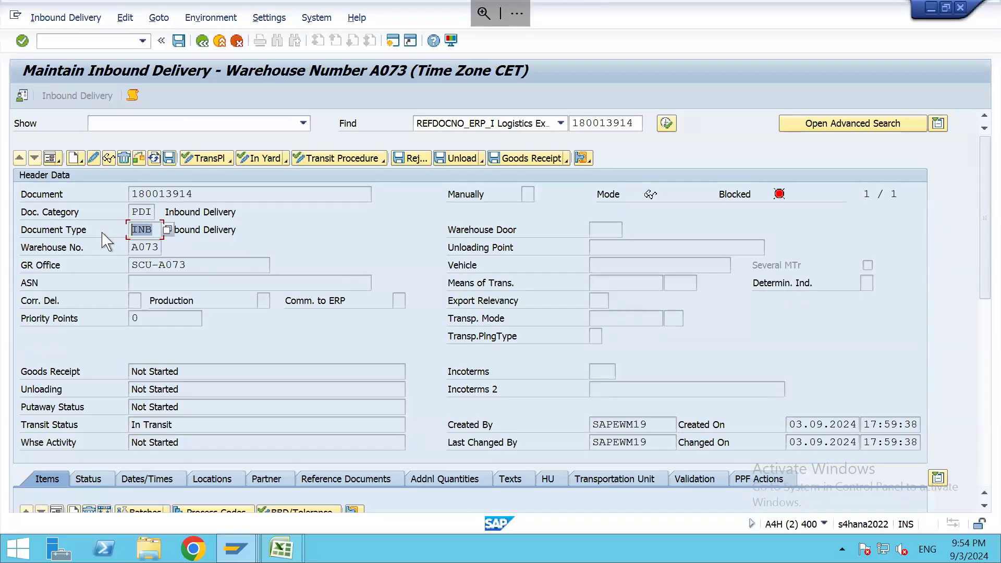
# Step: Switch to the Master Data list workbook and try to enter INB in cell C16 as the EWM-side document type
pyautogui.hotkey('alt', 'Tab')
pyautogui.hotkey('alt', 'Tab')
pyautogui.press('Tab')
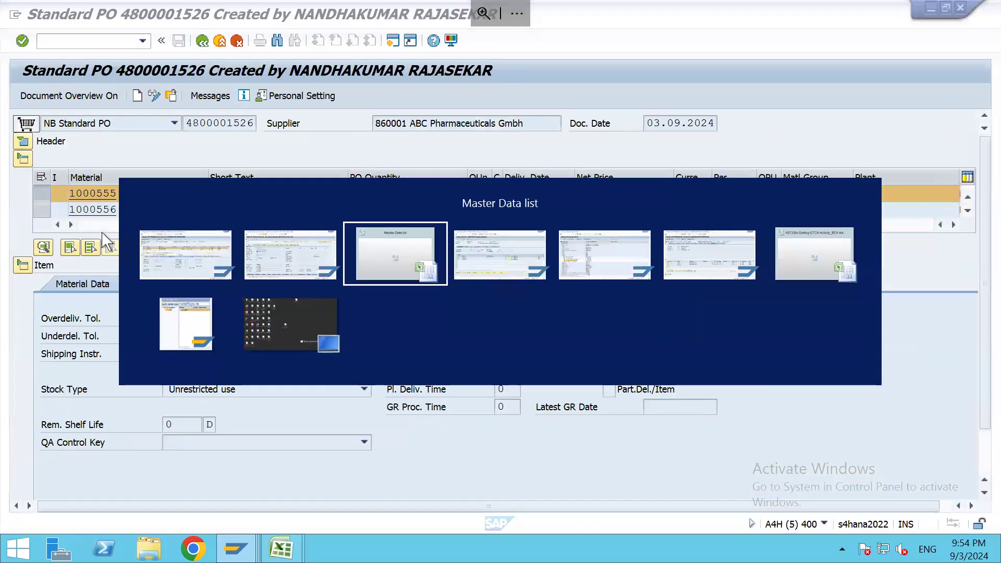
pyautogui.press('Right')
pyautogui.press('Right')
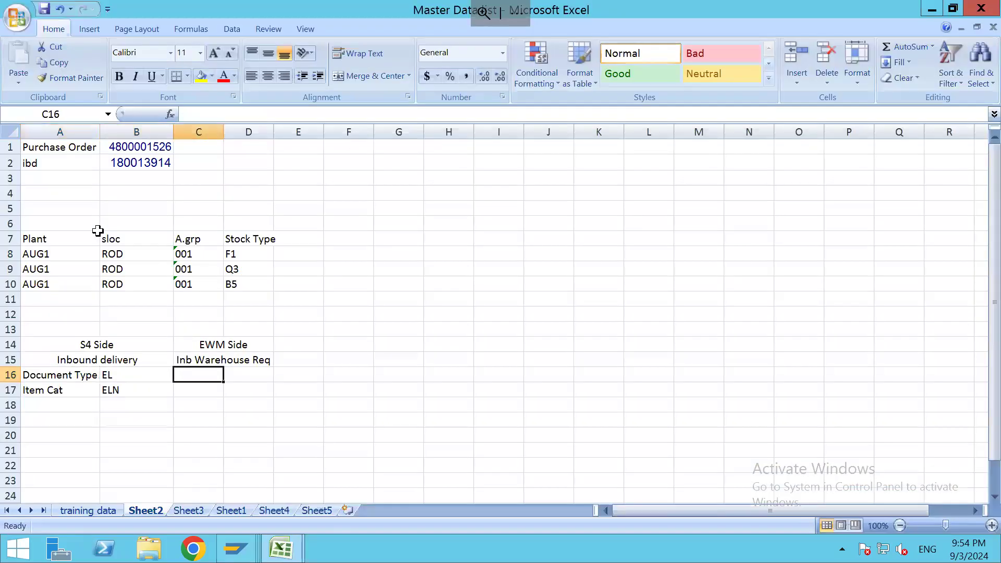
pyautogui.write('Inb')
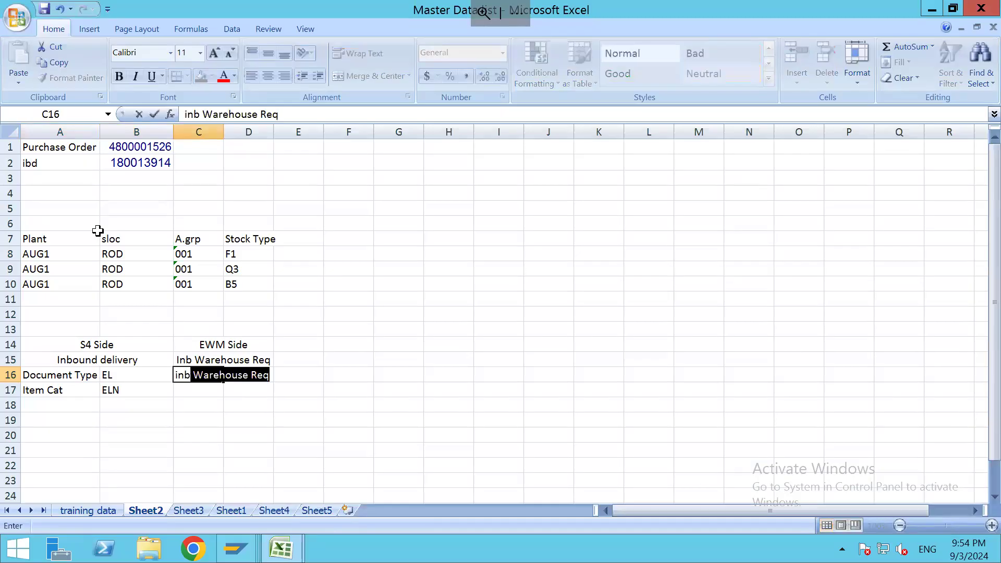
pyautogui.press('BackSpace')
pyautogui.press('BackSpace')
pyautogui.press('BackSpace')
pyautogui.press('BackSpace')
pyautogui.write('Inb')
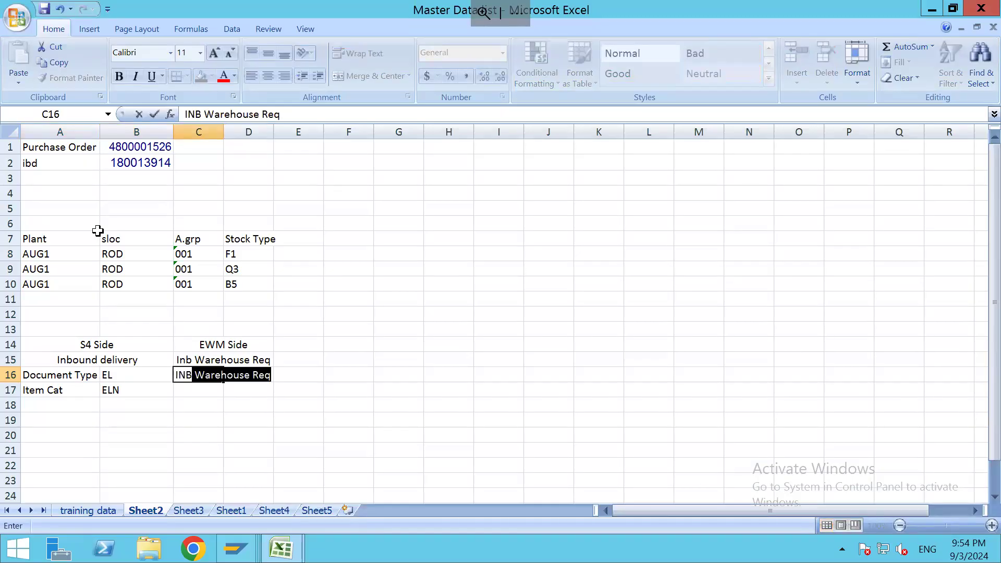
pyautogui.press('Return')
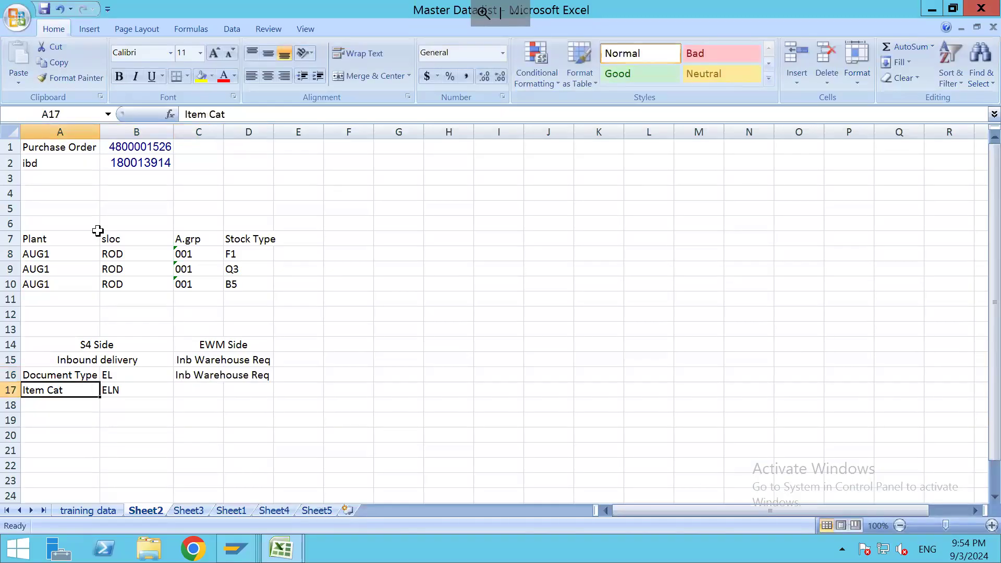
# Step: Correct the EWM-side document type in cell C16 to INB only
pyautogui.click(195, 376)
pyautogui.doubleClick(198, 376)
pyautogui.press('BackSpace')
pyautogui.press('Delete')
pyautogui.press('Delete')
pyautogui.press('Delete')
pyautogui.press('Delete')
pyautogui.press('Delete')
pyautogui.press('Delete')
pyautogui.press('Delete')
pyautogui.press('Delete')
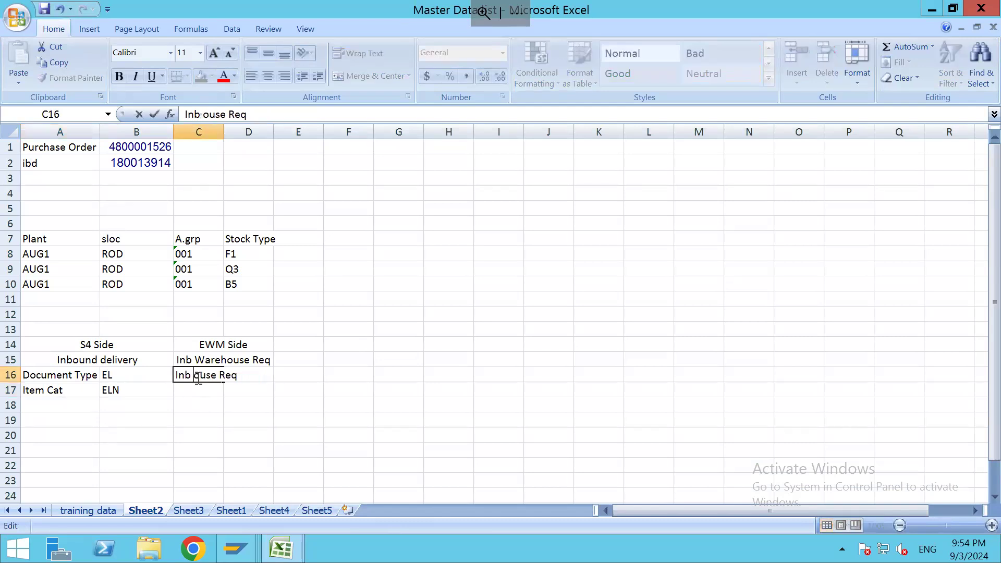
pyautogui.press('BackSpace')
pyautogui.press('BackSpace')
pyautogui.press('BackSpace')
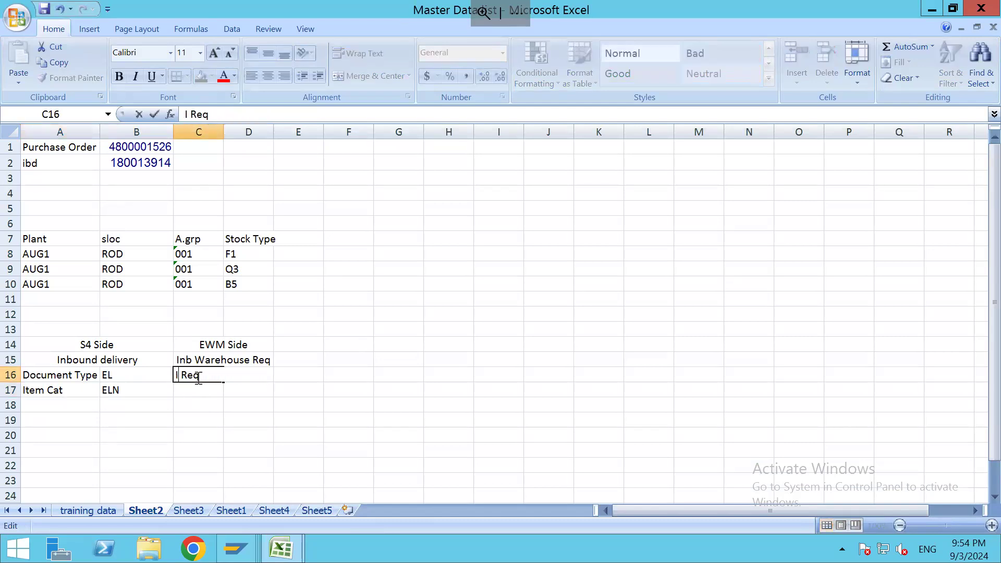
pyautogui.write('NB')
pyautogui.press('Delete')
pyautogui.press('Delete')
pyautogui.press('Delete')
pyautogui.press('Delete')
pyautogui.click(197, 393)
# Step: Extend the INB entry in cell C16 with the text "-doc cat-->"
pyautogui.doubleClick(206, 376)
pyautogui.moveTo(207, 379); pyautogui.dragTo(163, 375)
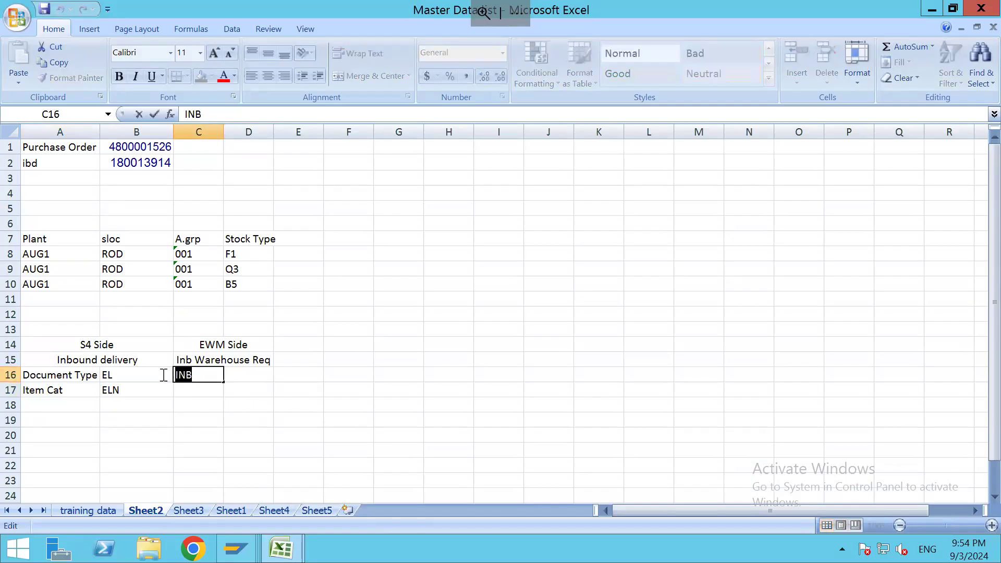
pyautogui.click(211, 379)
pyautogui.write('-doc cat')
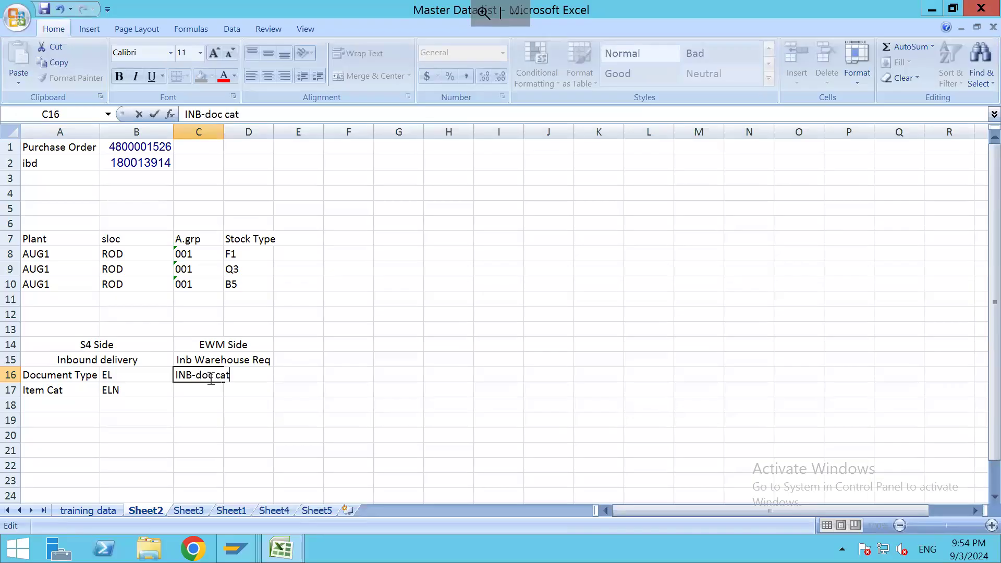
pyautogui.write('-->')
# Step: Switch to the Maintain Inbound Delivery window and check the header's document category code and description
pyautogui.hotkey('alt', 'Tab')
pyautogui.hotkey('alt', 'Tab')
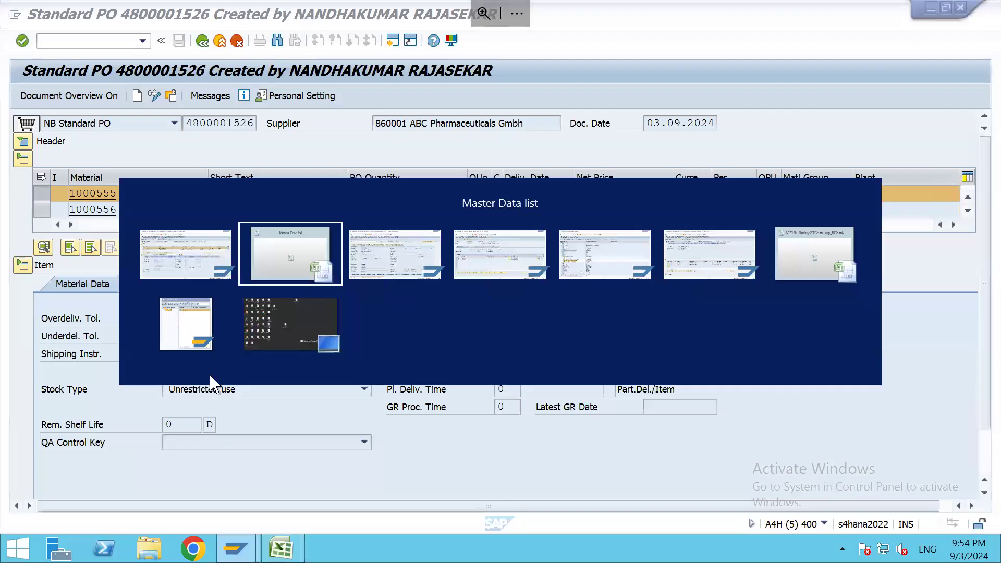
pyautogui.hotkey('alt', 'Tab')
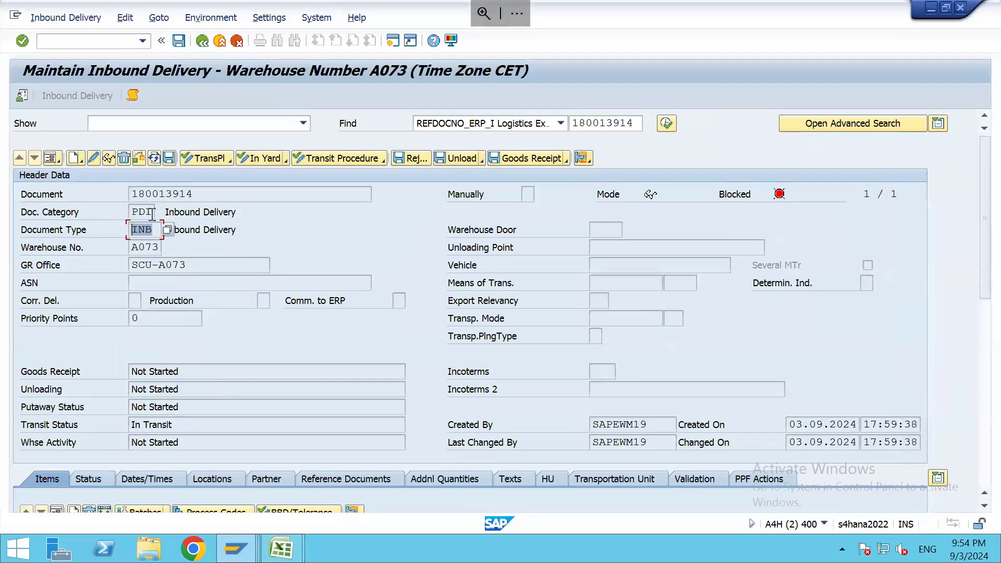
pyautogui.doubleClick(150, 213)
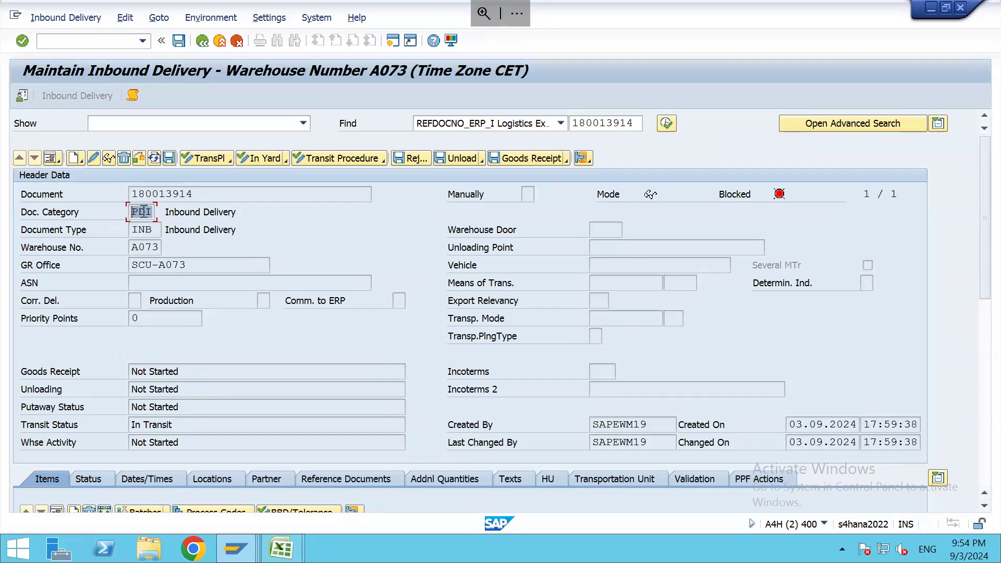
pyautogui.moveTo(133, 211); pyautogui.dragTo(154, 213)
pyautogui.moveTo(167, 213); pyautogui.dragTo(239, 213)
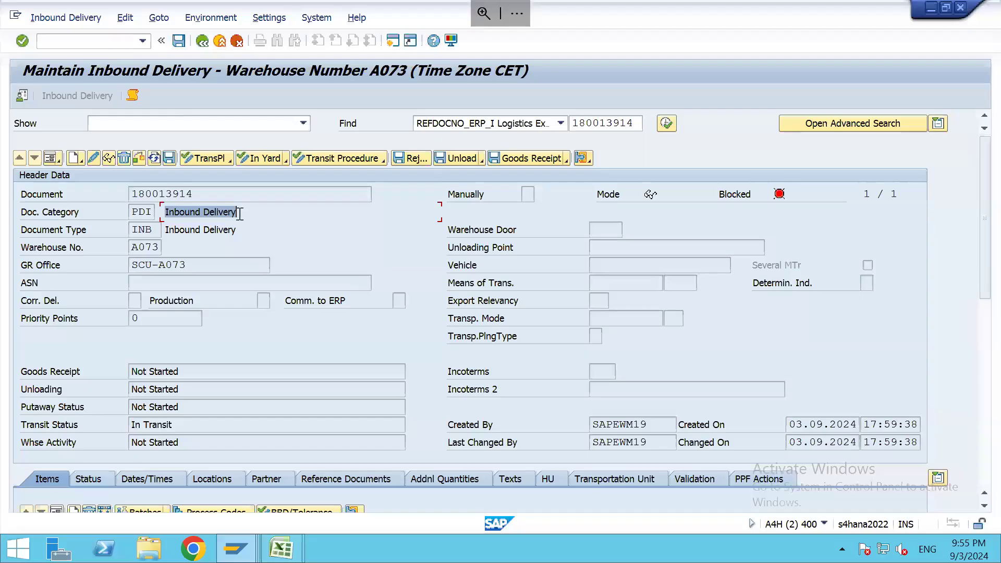
# Step: Return to the Master Data list workbook and complete cell C16 as "INB-doc cat-->PDI"
pyautogui.hotkey('alt', 'Tab')
pyautogui.hotkey('alt', 'Tab')
pyautogui.hotkey('alt', 'Tab')
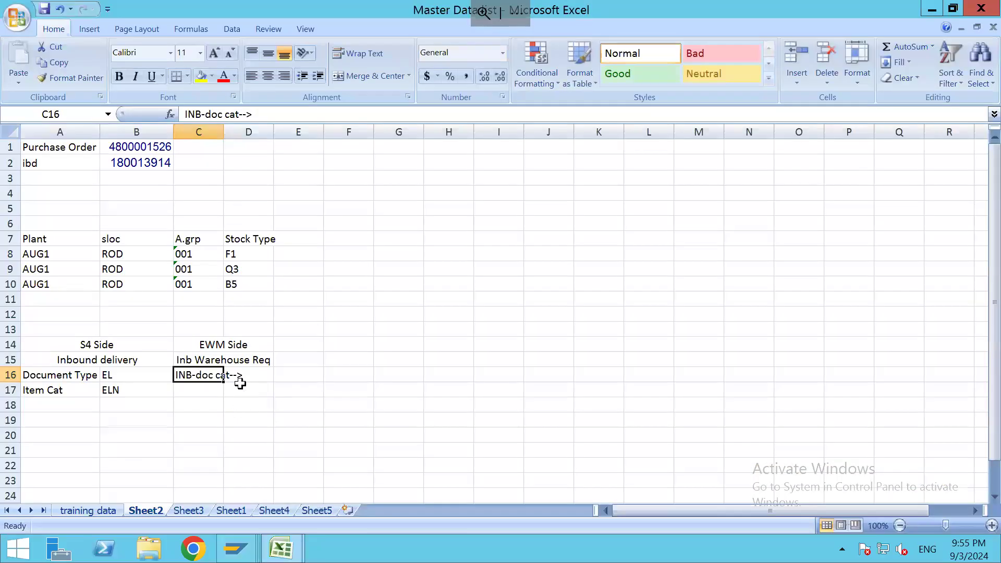
pyautogui.doubleClick(187, 375)
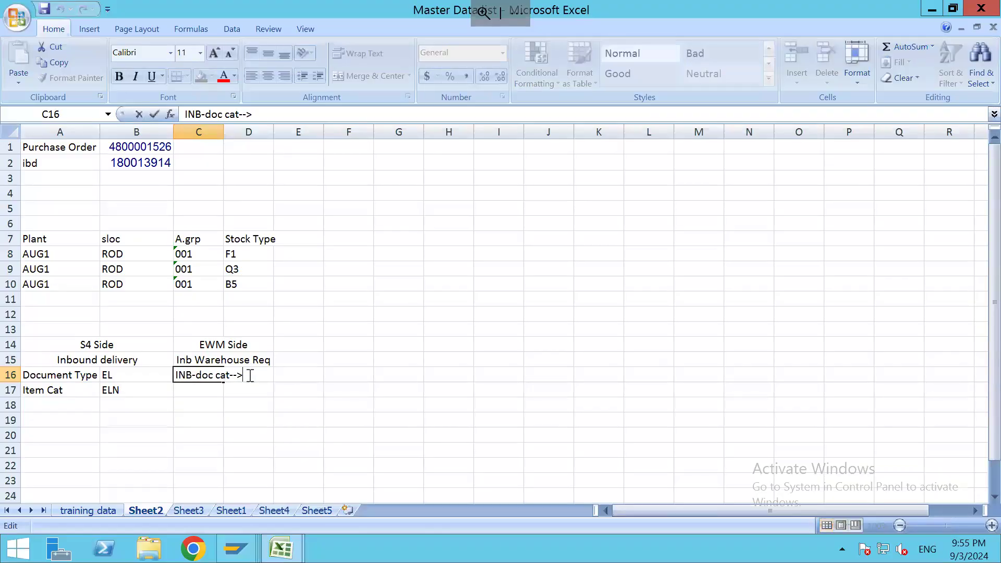
pyautogui.write('PDI')
pyautogui.click(342, 395)
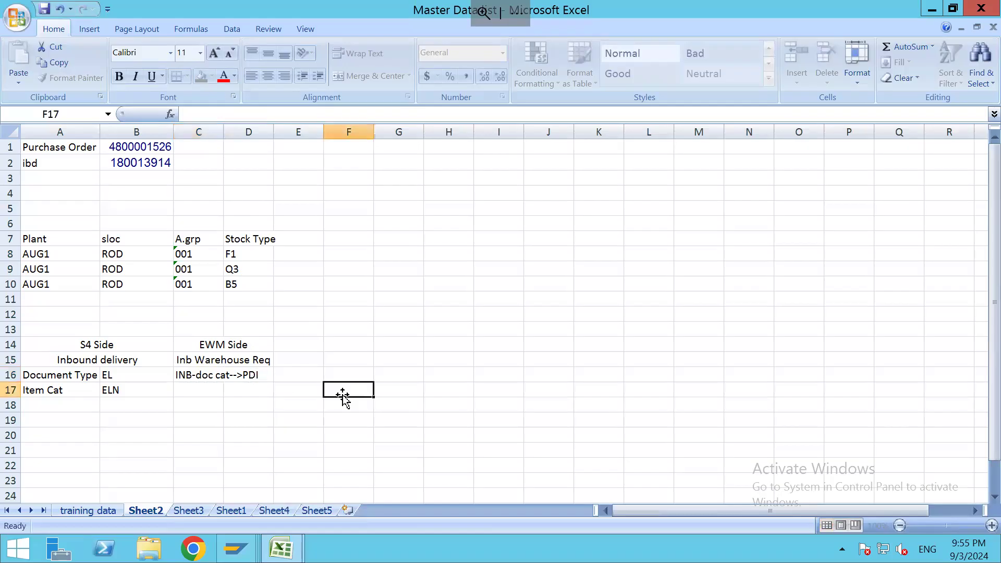
pyautogui.click(201, 375)
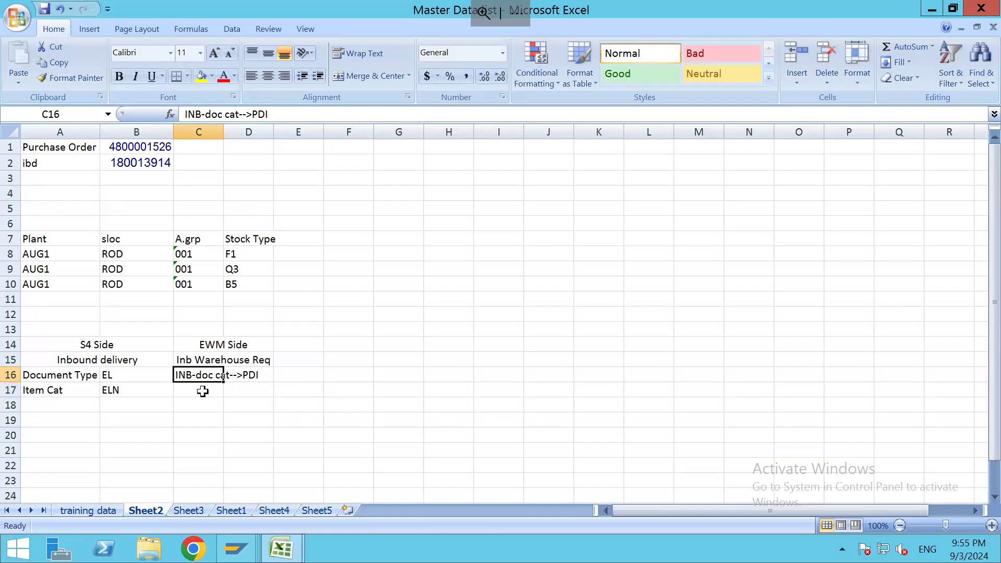
# Step: Switch to Maintain Inbound Delivery, restore the header list, open the first item's form view and check its item category and item type
pyautogui.hotkey('alt', 'Tab')
pyautogui.hotkey('alt', 'Tab')
pyautogui.hotkey('alt', 'Tab')
pyautogui.click(50, 158)
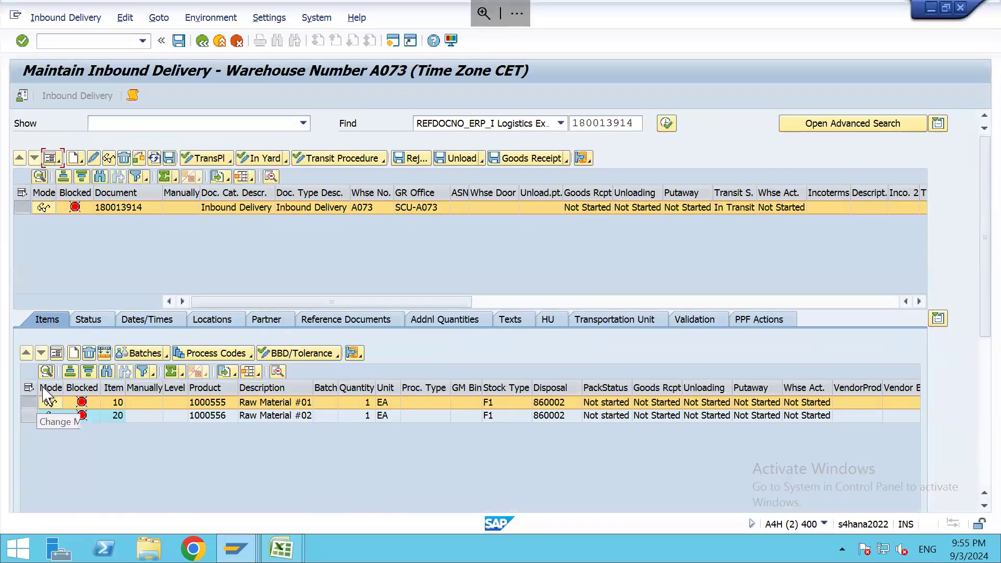
pyautogui.click(56, 353)
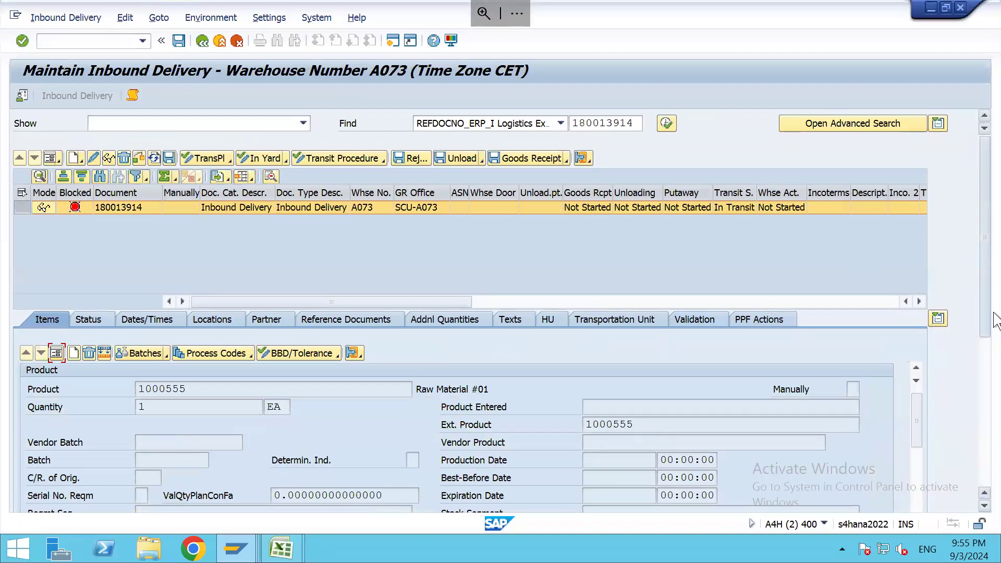
pyautogui.scroll(-5, 996, 321)
pyautogui.moveTo(923, 249); pyautogui.dragTo(938, 360)
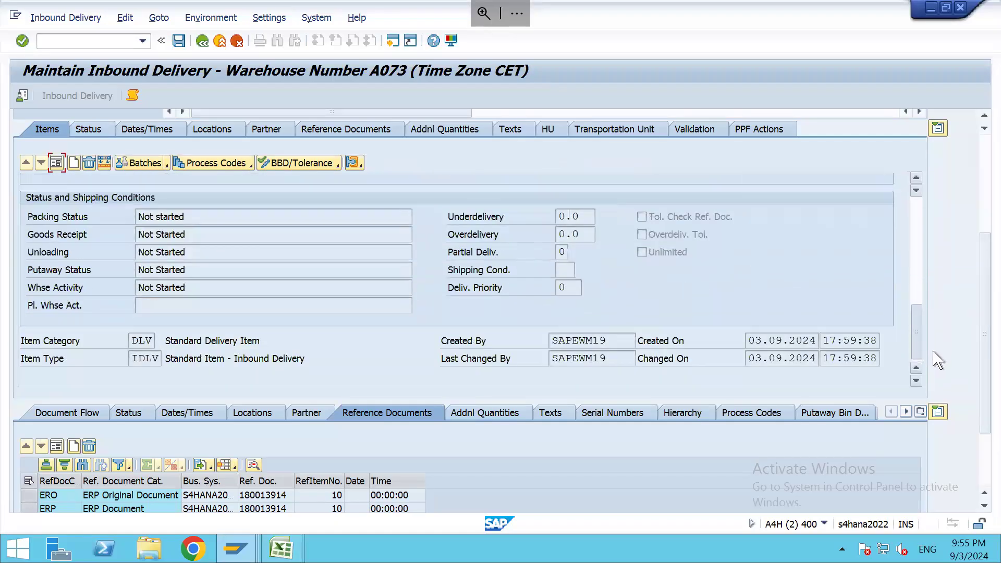
pyautogui.click(136, 358)
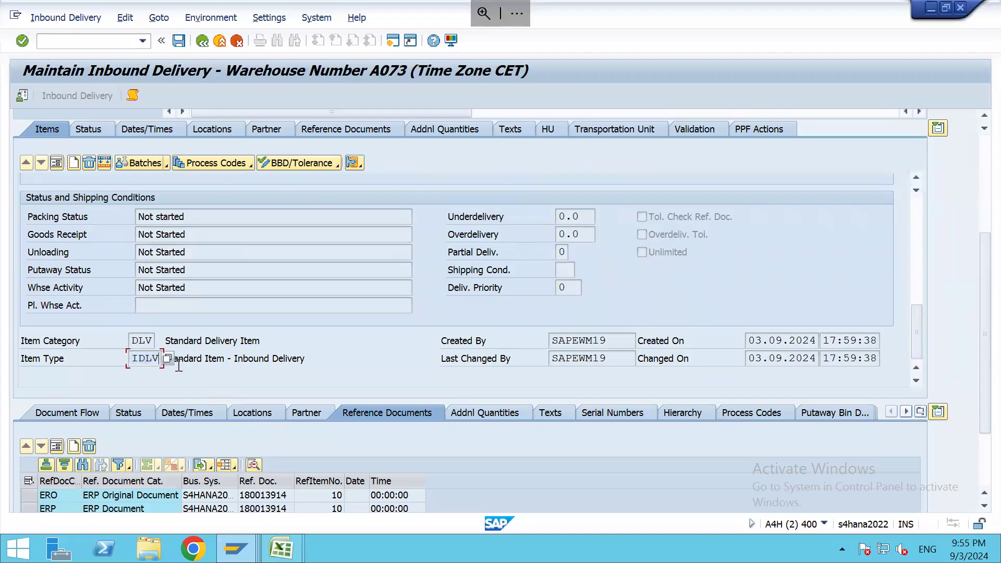
# Step: Switch to the Master Data list workbook and enter "IDLV--item cat--" in cell C17 as the EWM-side item type
pyautogui.hotkey('alt', 'Tab')
pyautogui.hotkey('alt', 'Tab')
pyautogui.hotkey('alt', 'Tab')
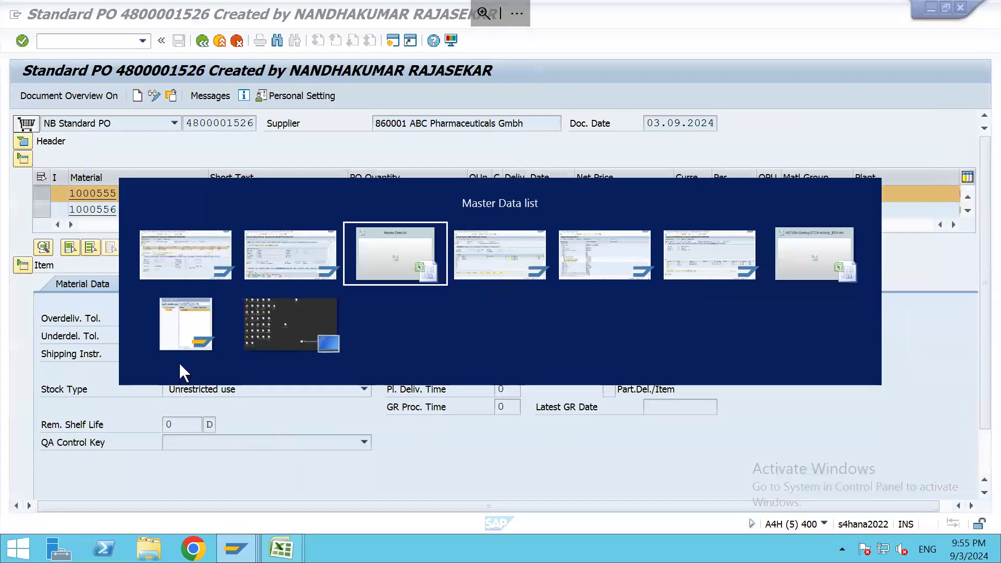
pyautogui.hotkey('alt', 'Tab')
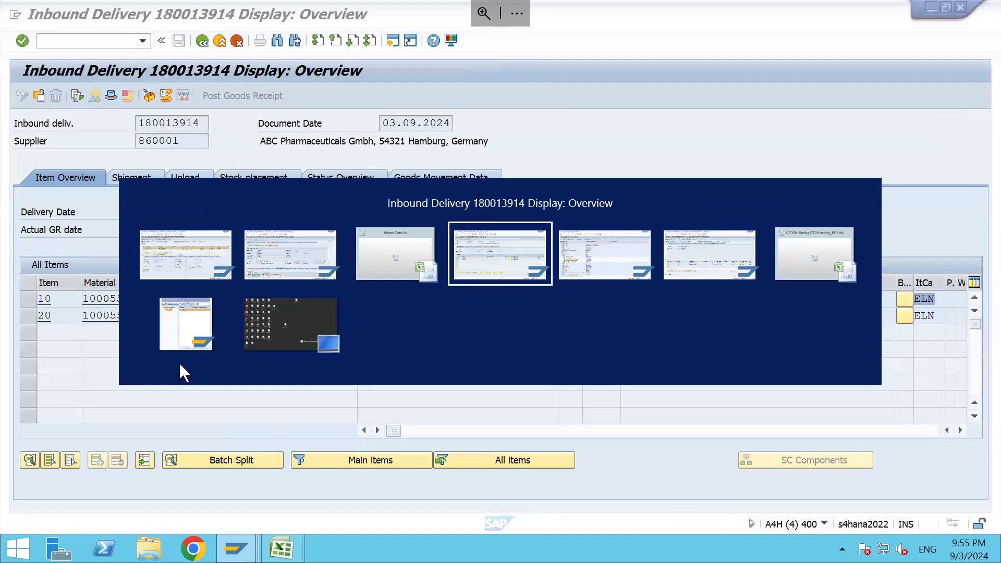
pyautogui.hotkey('alt', 'Tab')
pyautogui.hotkey('alt', 'Tab')
pyautogui.hotkey('alt', 'shift', 'Tab')
pyautogui.hotkey('alt', 'shift', 'Tab')
pyautogui.hotkey('alt', 'shift', 'Tab')
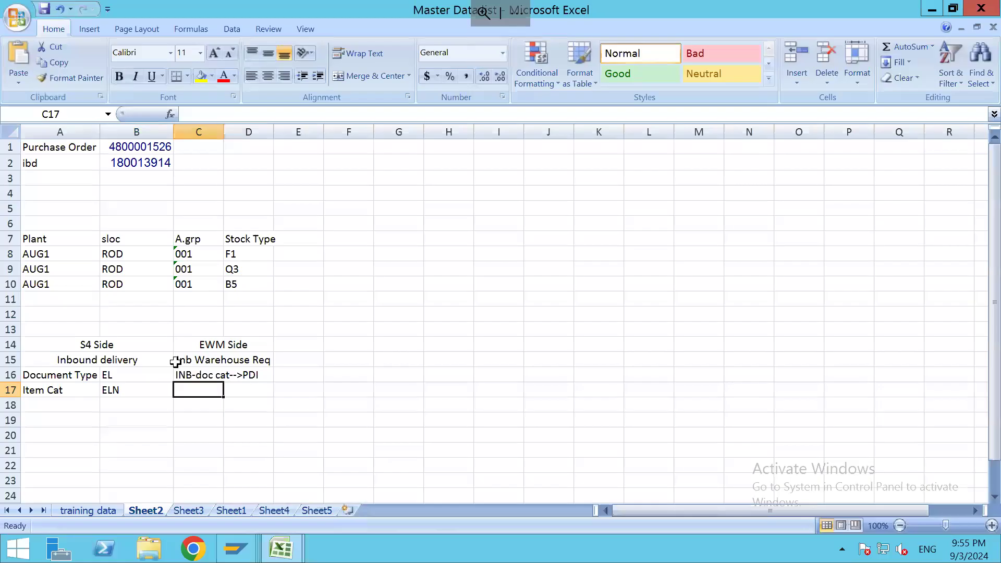
pyautogui.write('IDLV')
pyautogui.write('--->')
pyautogui.press('BackSpace')
pyautogui.press('BackSpace')
pyautogui.write('I')
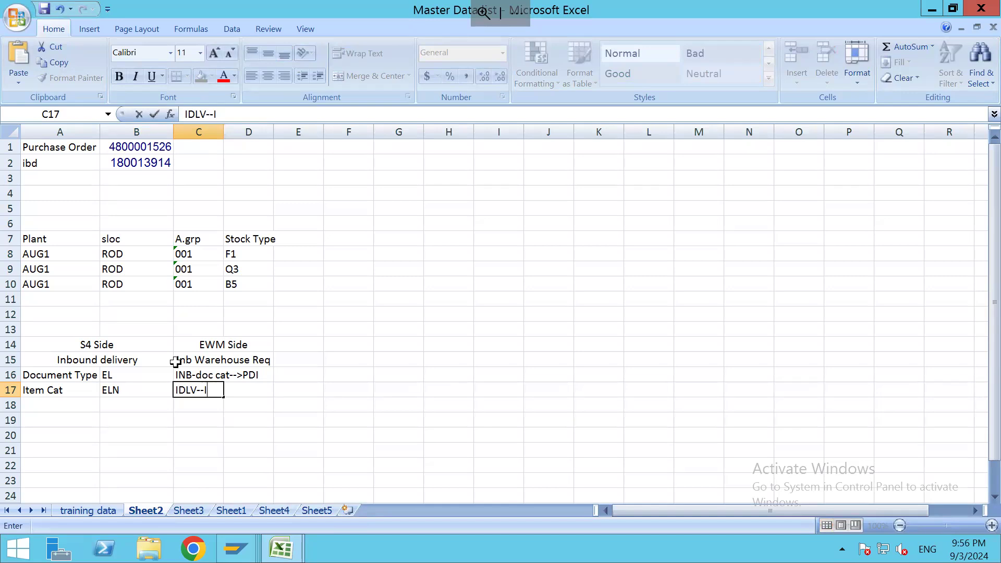
pyautogui.press('BackSpace')
pyautogui.write('item cat--')
pyautogui.press('Left')
pyautogui.write('.')
pyautogui.press('BackSpace')
pyautogui.hotkey('ctrl', 'z')
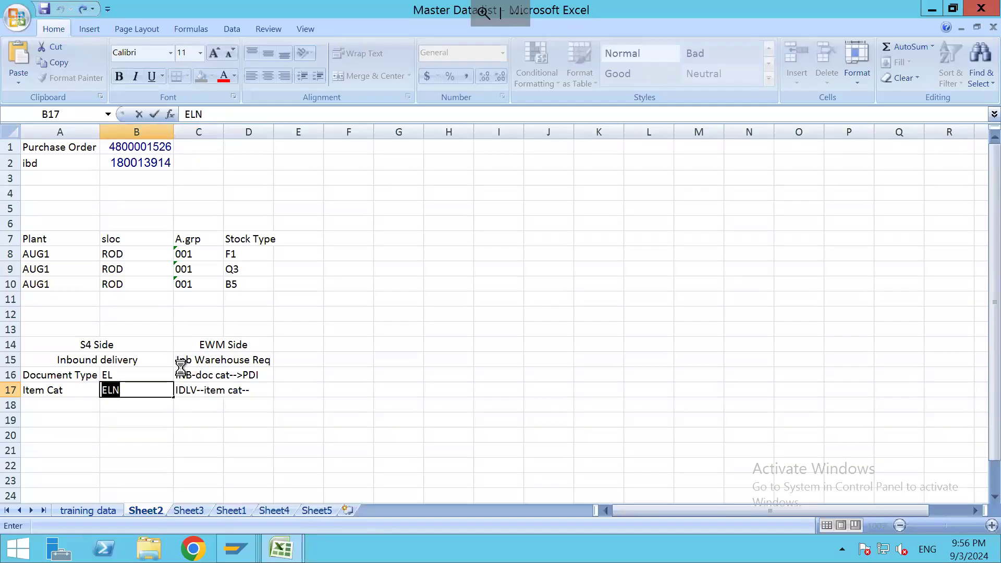
# Step: Complete the EWM-side item entry in cell C17 as "IDLV--item cat-->DLV"
pyautogui.doubleClick(200, 390)
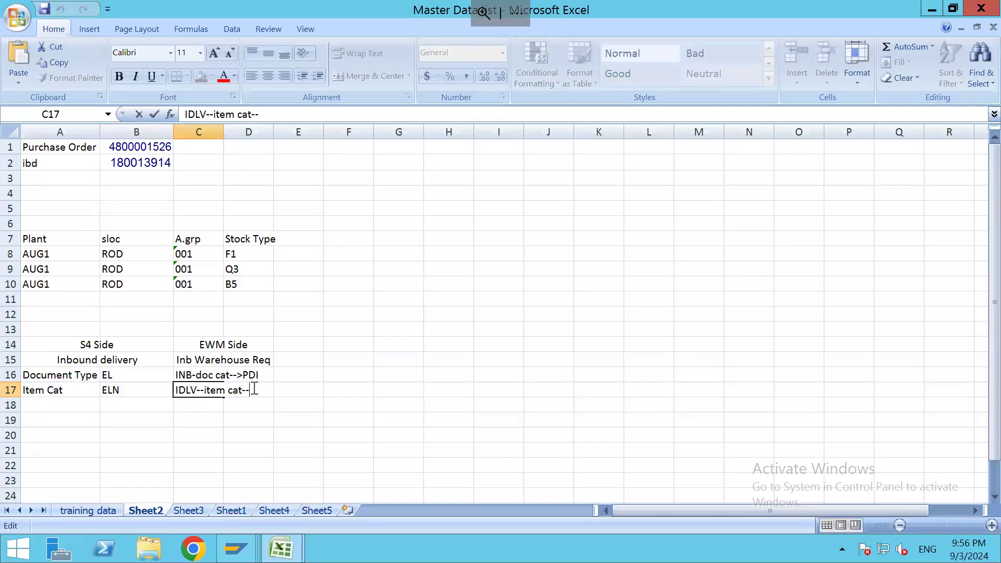
pyautogui.write('>IDLV')
pyautogui.press('Return')
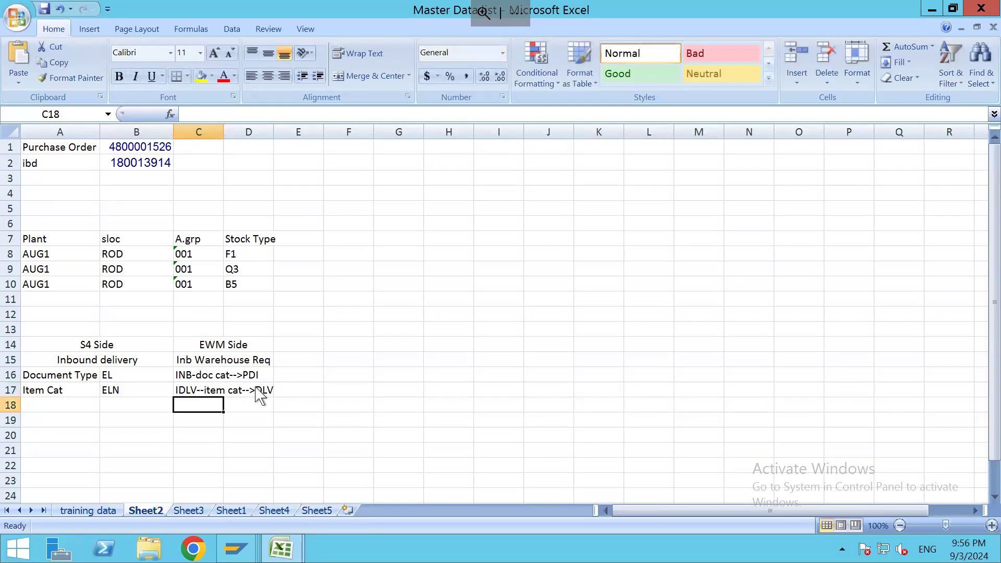
# Step: Switch to Maintain Inbound Delivery and review the first item's item type, item category, movement data and reference documents
pyautogui.hotkey('alt', 'Tab')
pyautogui.hotkey('alt', 'Tab')
pyautogui.hotkey('alt', 'Tab')
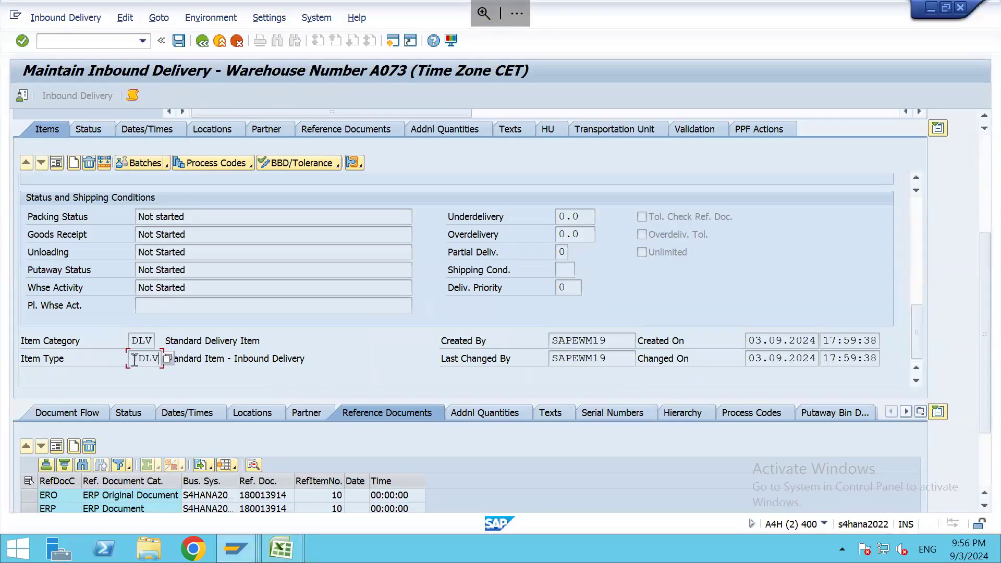
pyautogui.moveTo(133, 360); pyautogui.dragTo(177, 361)
pyautogui.click(136, 340)
pyautogui.doubleClick(136, 340)
pyautogui.click(917, 216)
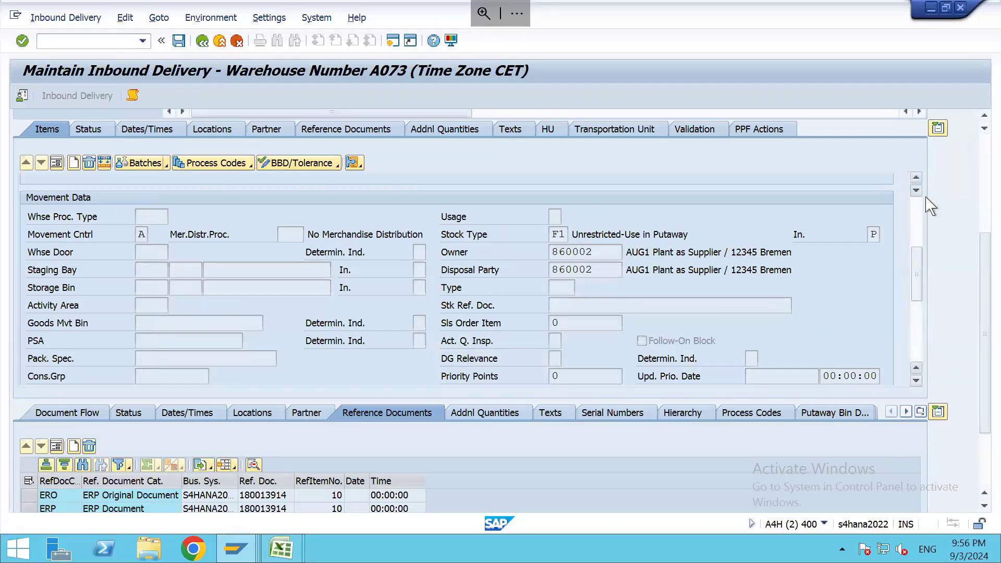
pyautogui.click(984, 148)
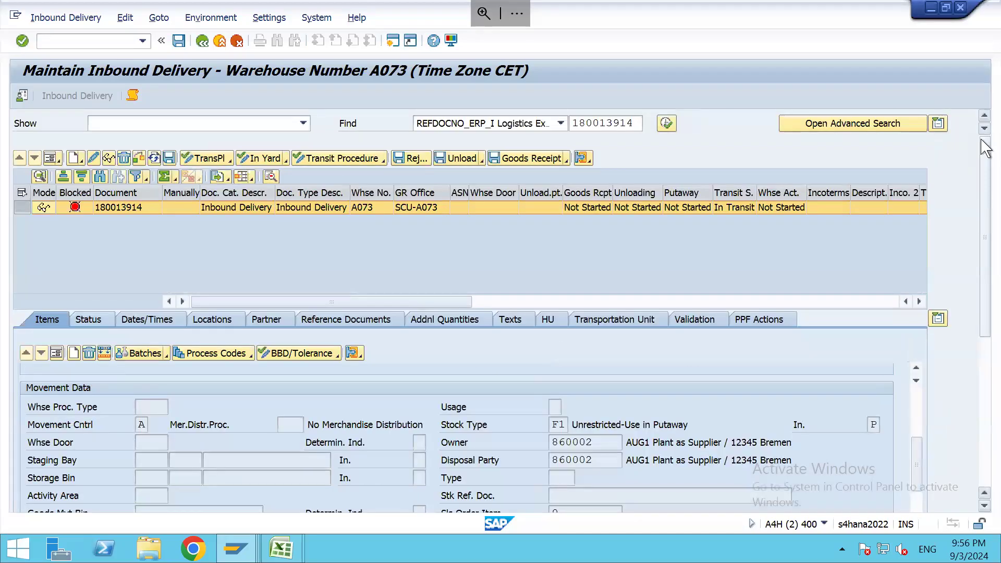
pyautogui.scroll(-5, 984, 147)
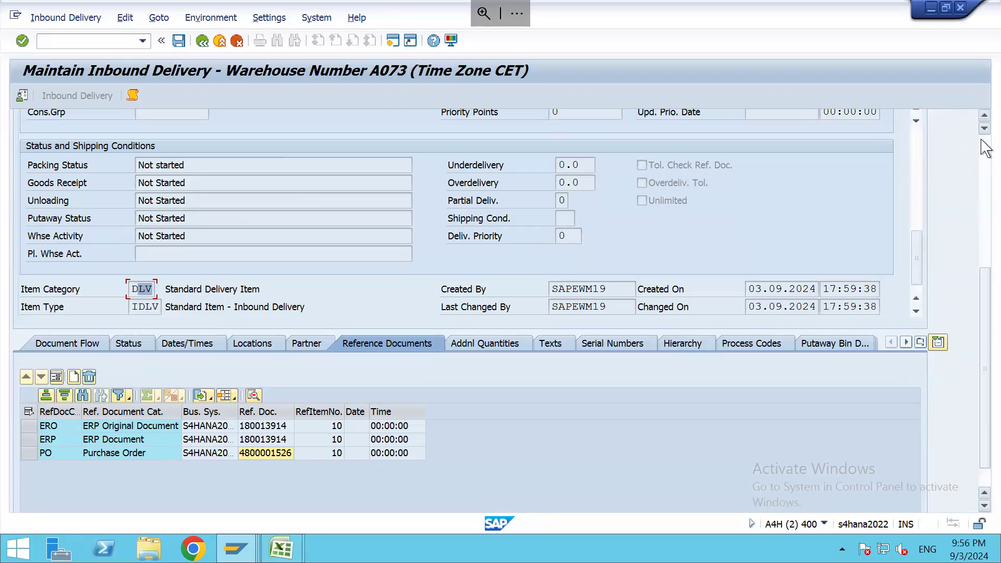
# Step: Switch to the Master Data list workbook and review the S4 document type in B16 against the EWM document type in C16
pyautogui.hotkey('alt', 'Tab')
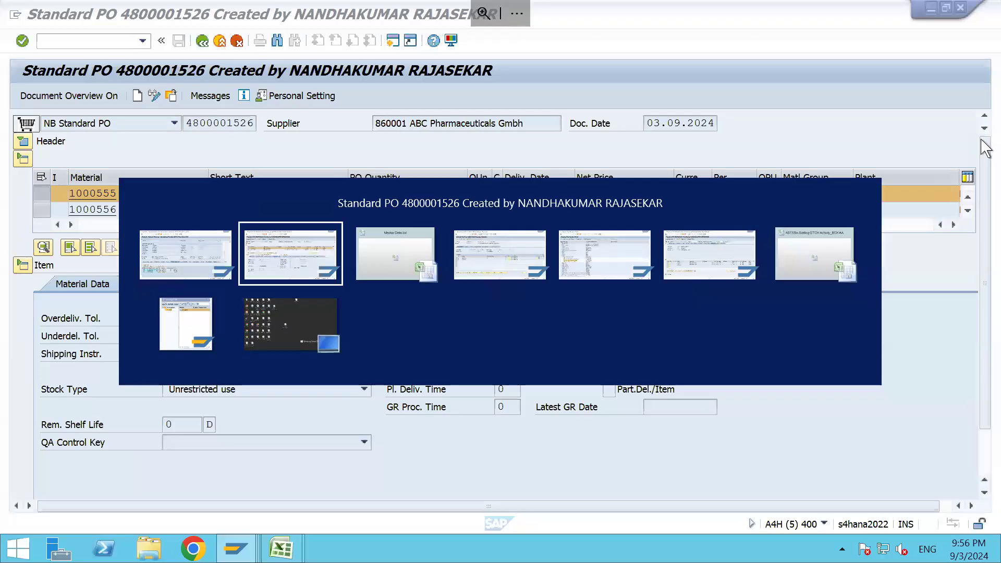
pyautogui.hotkey('alt', 'Tab')
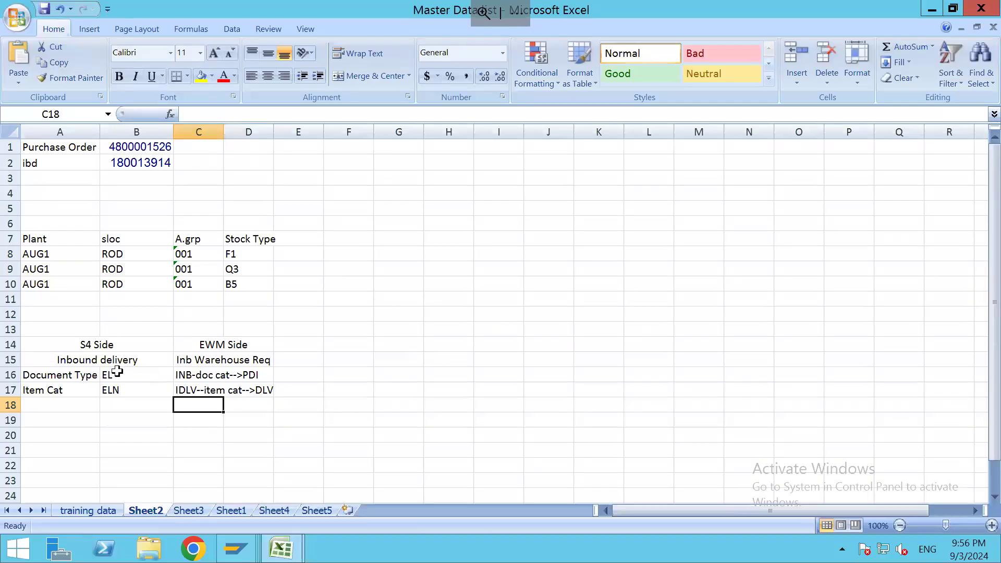
pyautogui.click(99, 375)
pyautogui.doubleClick(126, 375)
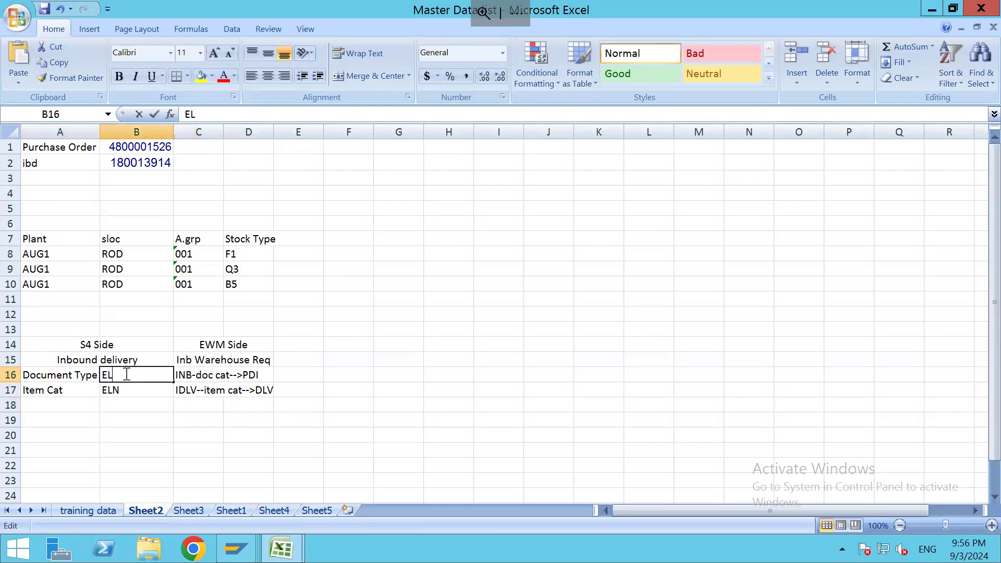
pyautogui.click(43, 373)
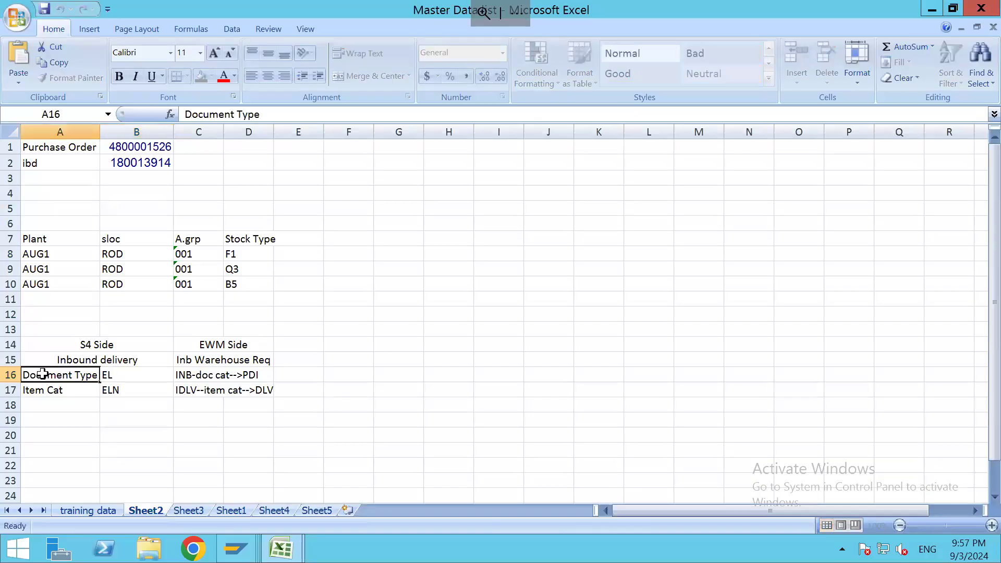
pyautogui.click(207, 356)
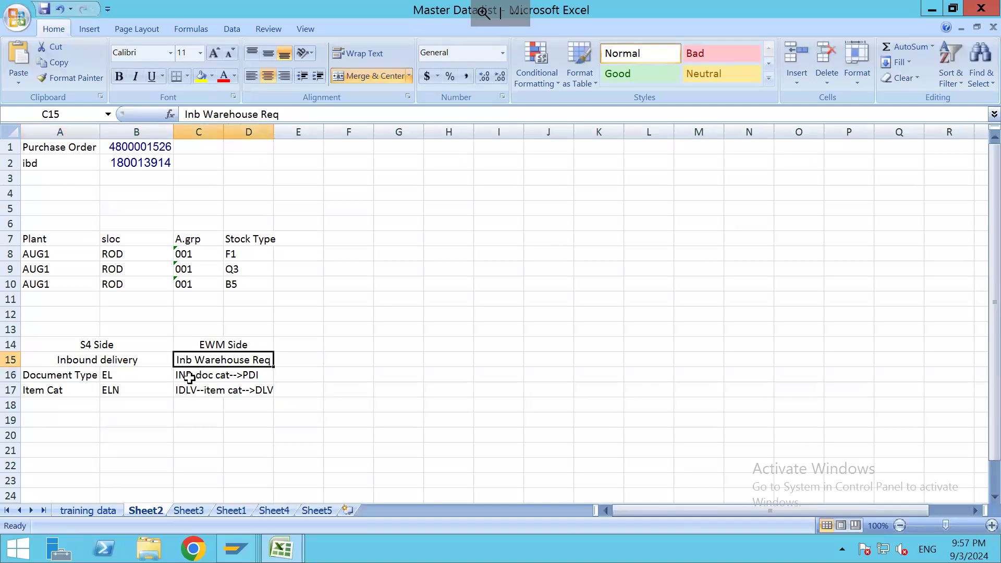
pyautogui.doubleClick(193, 376)
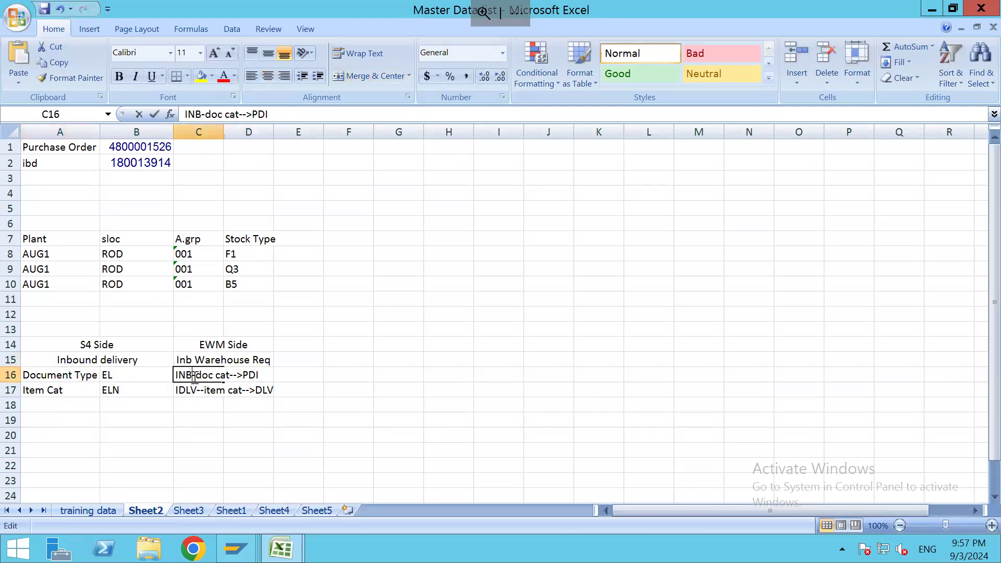
pyautogui.moveTo(193, 375); pyautogui.dragTo(69, 376)
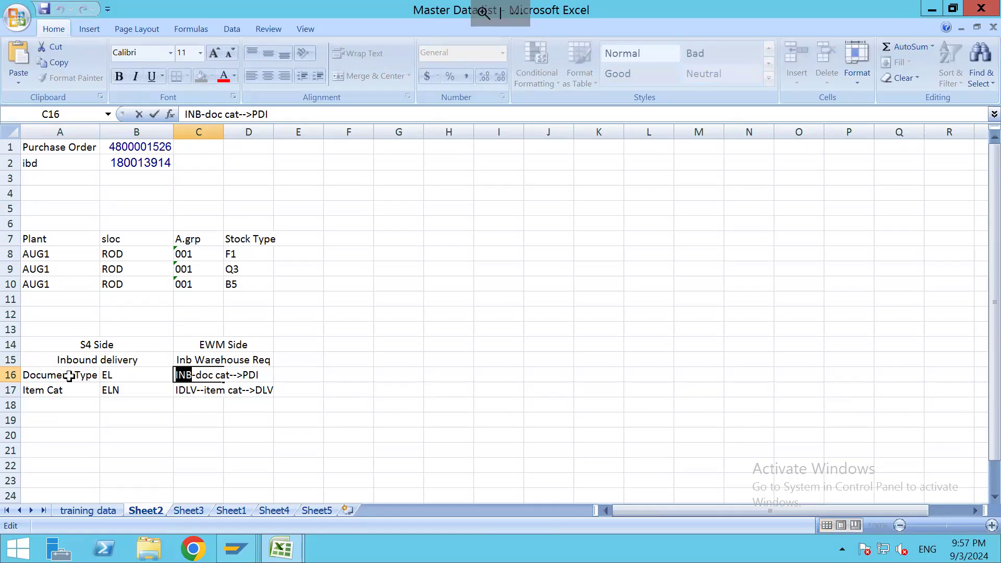
pyautogui.doubleClick(125, 376)
pyautogui.moveTo(93, 375); pyautogui.dragTo(91, 379)
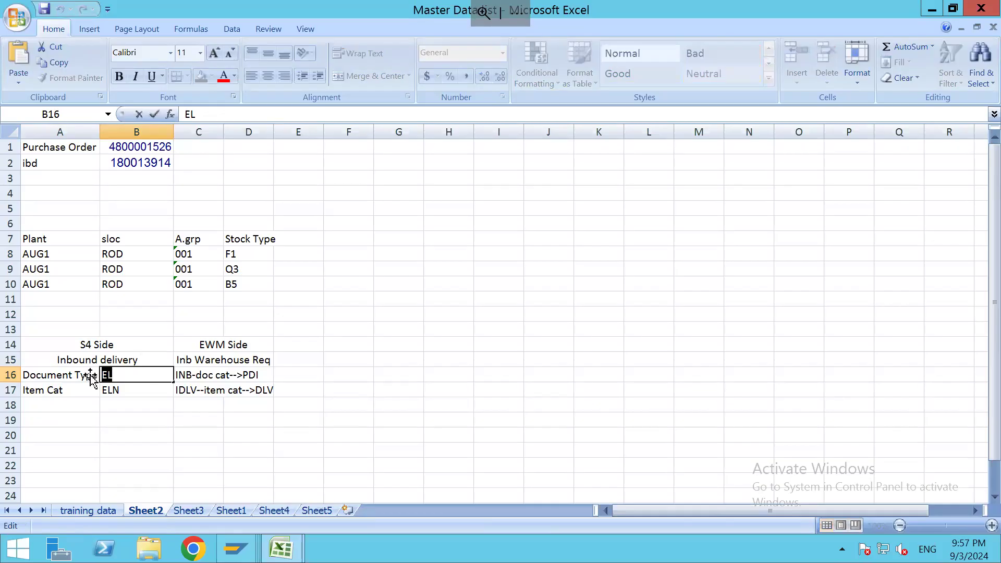
pyautogui.doubleClick(193, 374)
pyautogui.moveTo(193, 374); pyautogui.dragTo(151, 375)
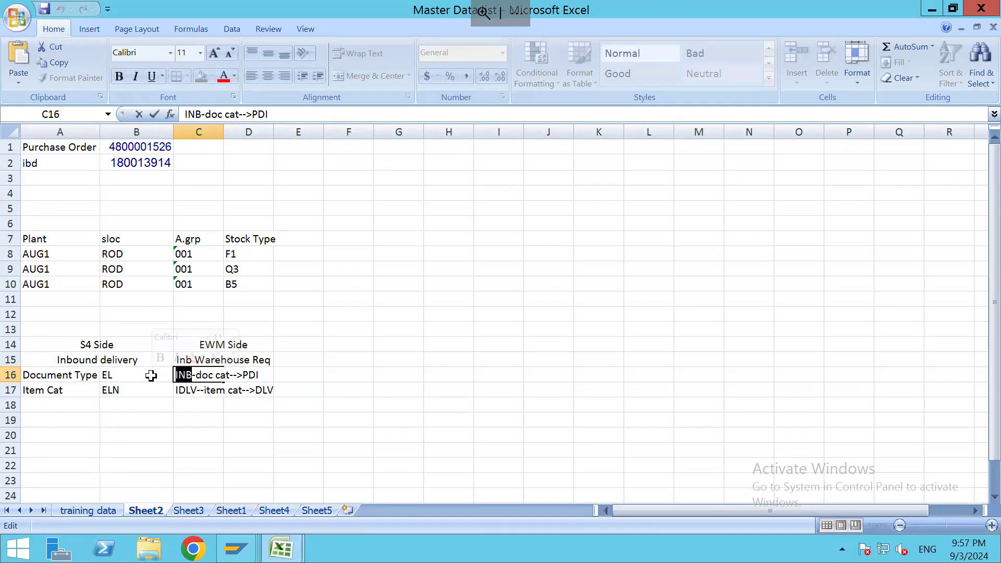
# Step: Switch to the SAP purchase order session, start transaction /nspro and display the SAP reference IMG
pyautogui.hotkey('alt', 'Tab')
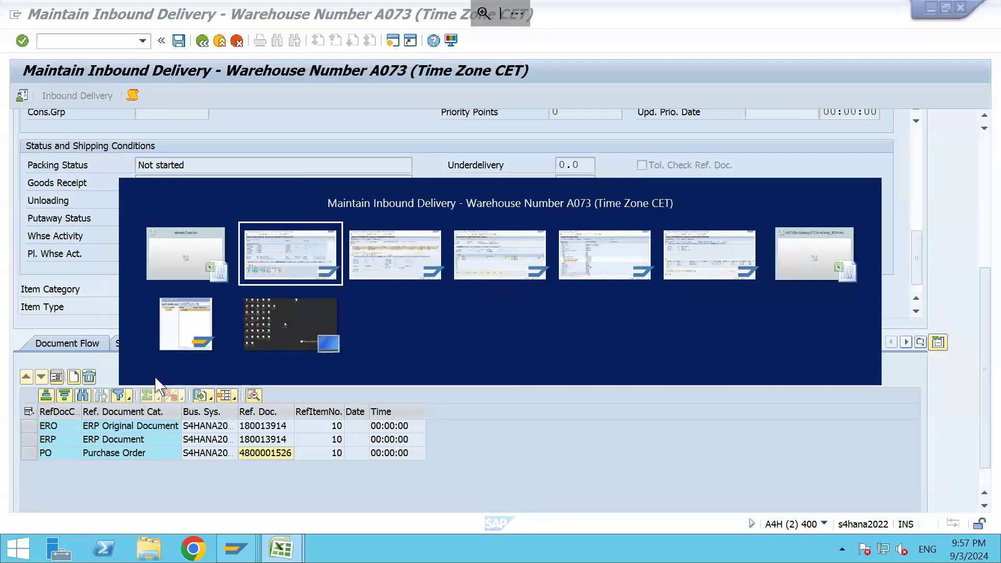
pyautogui.hotkey('alt', 'Tab')
pyautogui.write('/nspro')
pyautogui.press('Return')
pyautogui.click(88, 100)
# Step: Expand SCM Extended Warehouse Management and its Extended Warehouse Management node in the IMG structure
pyautogui.click(102, 407)
pyautogui.scroll(-4, 101, 412)
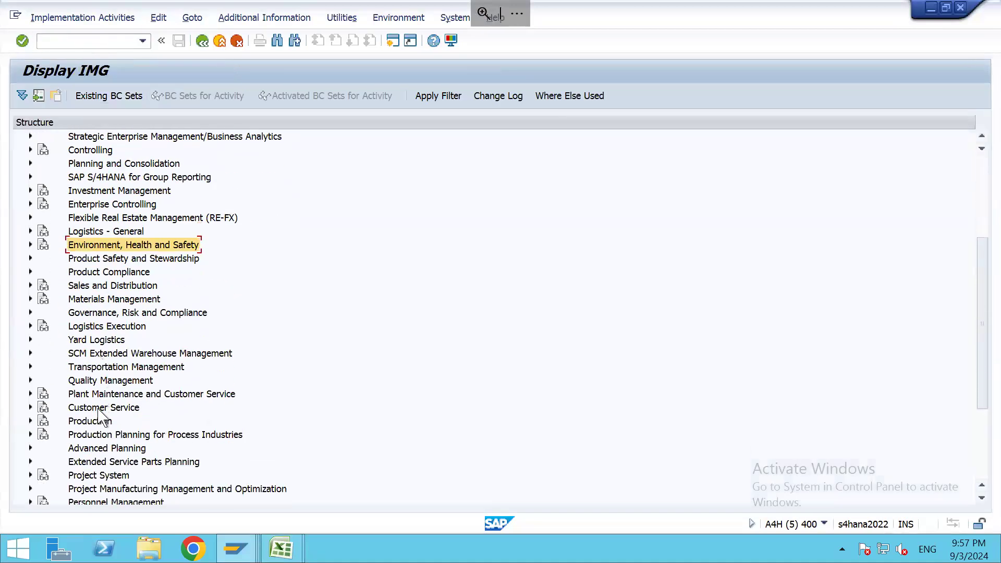
pyautogui.doubleClick(112, 354)
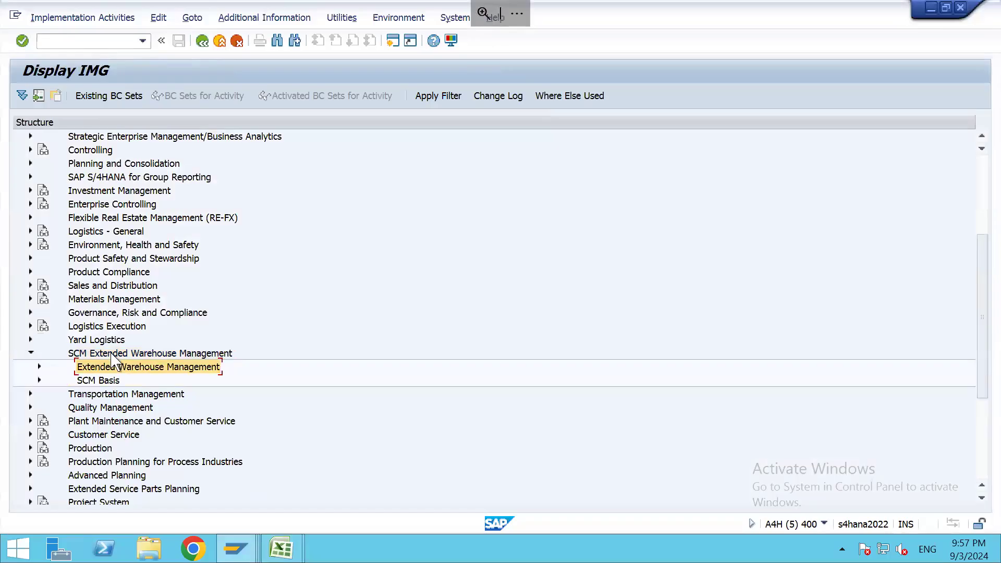
pyautogui.press('Right')
# Step: Under Goods Receipt Process, expand Inbound Delivery and open the activity Define Document Types for Inbound Delivery Process
pyautogui.press('Down')
pyautogui.press('Down')
pyautogui.press('Down')
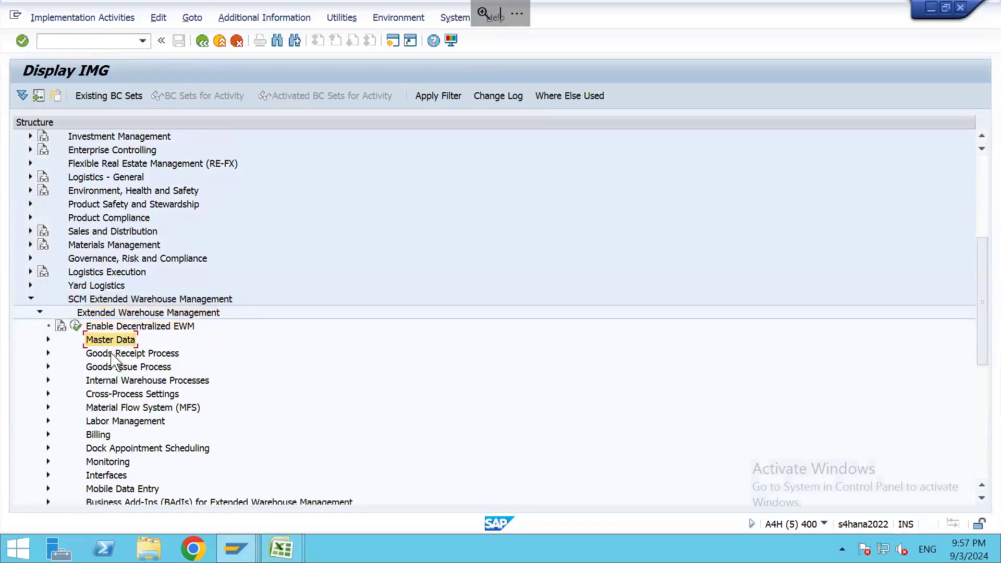
pyautogui.press('Right')
pyautogui.press('Down')
pyautogui.press('Down')
pyautogui.press('Down')
pyautogui.press('Down')
pyautogui.press('Down')
pyautogui.press('Down')
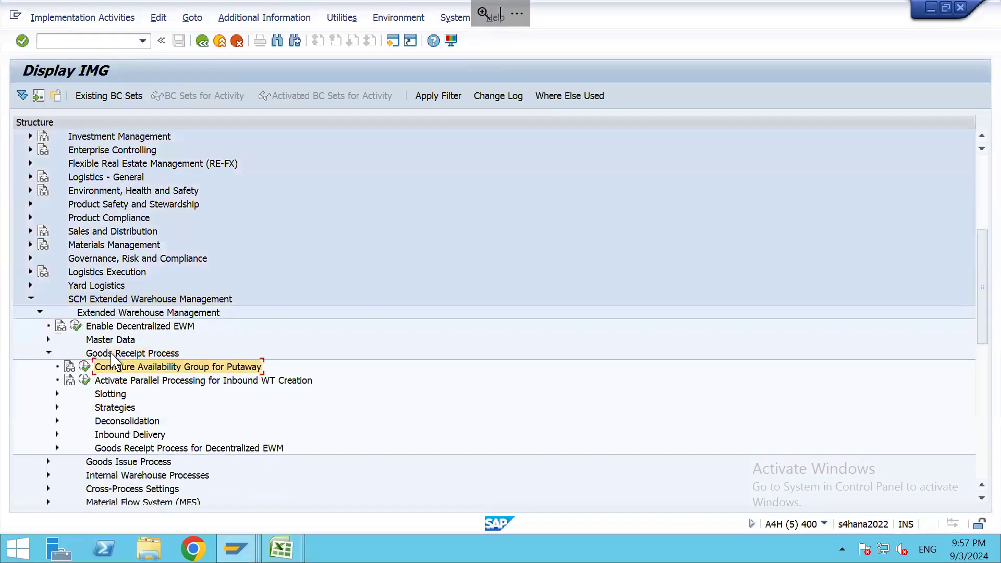
pyautogui.press('Right')
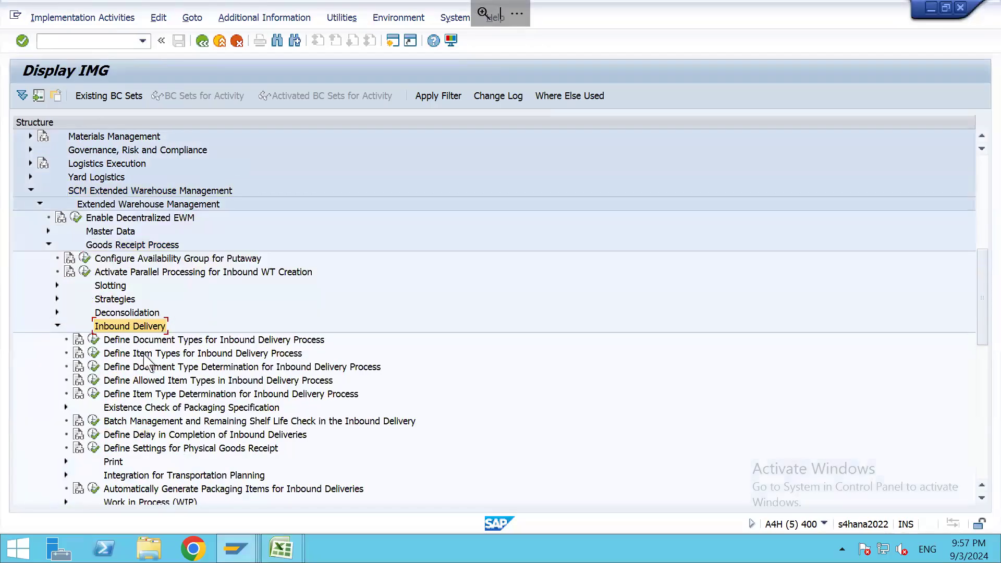
pyautogui.press('Down')
pyautogui.click(93, 340)
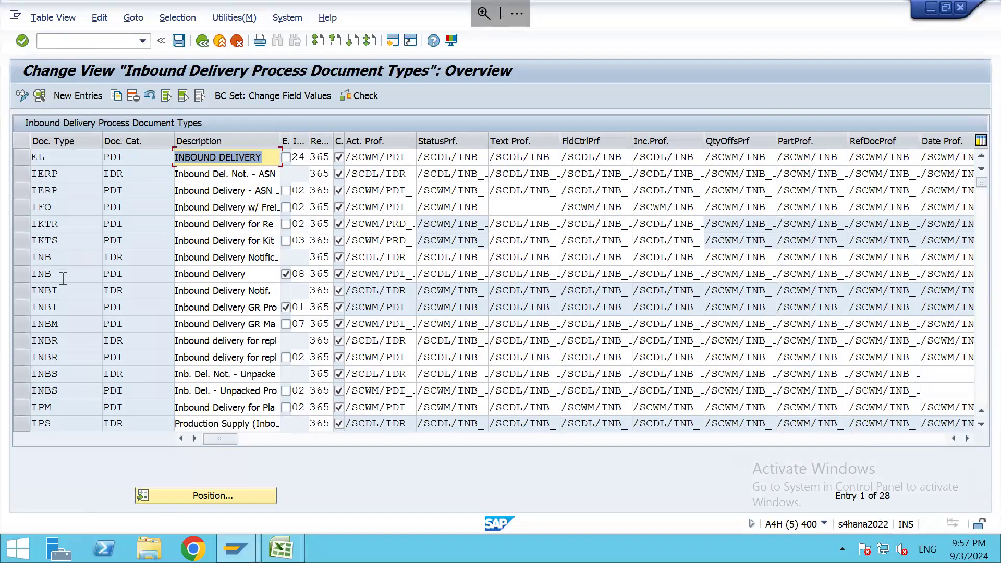
# Step: Review the inbound delivery process document types, checking the INB entry with document category PDI
pyautogui.moveTo(57, 277); pyautogui.dragTo(15, 281)
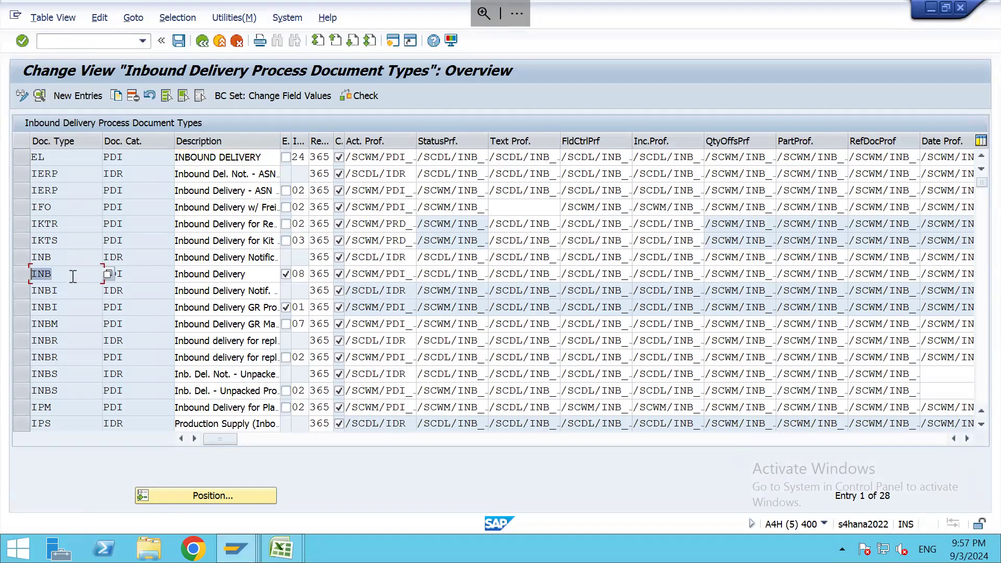
pyautogui.moveTo(132, 273); pyautogui.dragTo(85, 277)
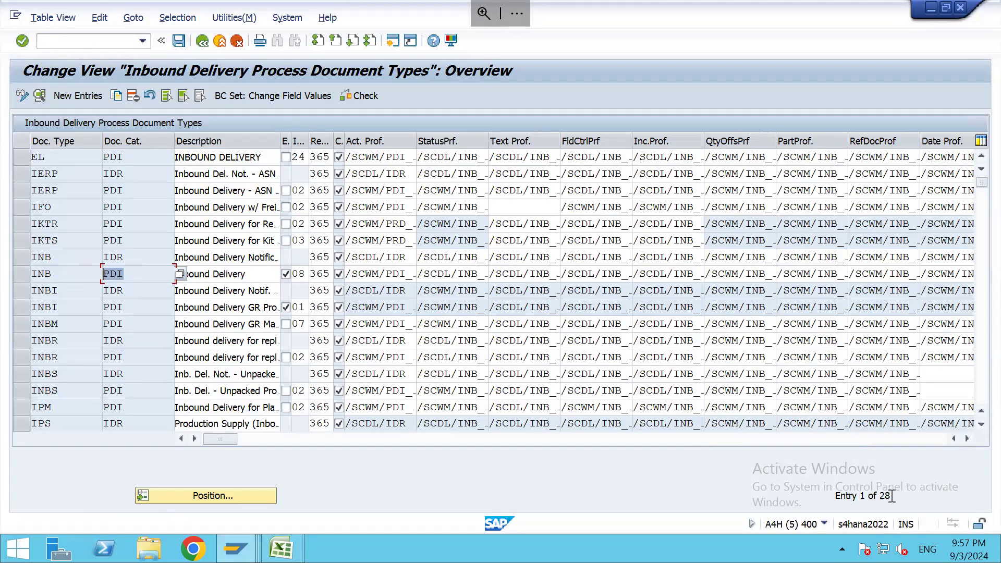
pyautogui.moveTo(891, 496); pyautogui.dragTo(877, 495)
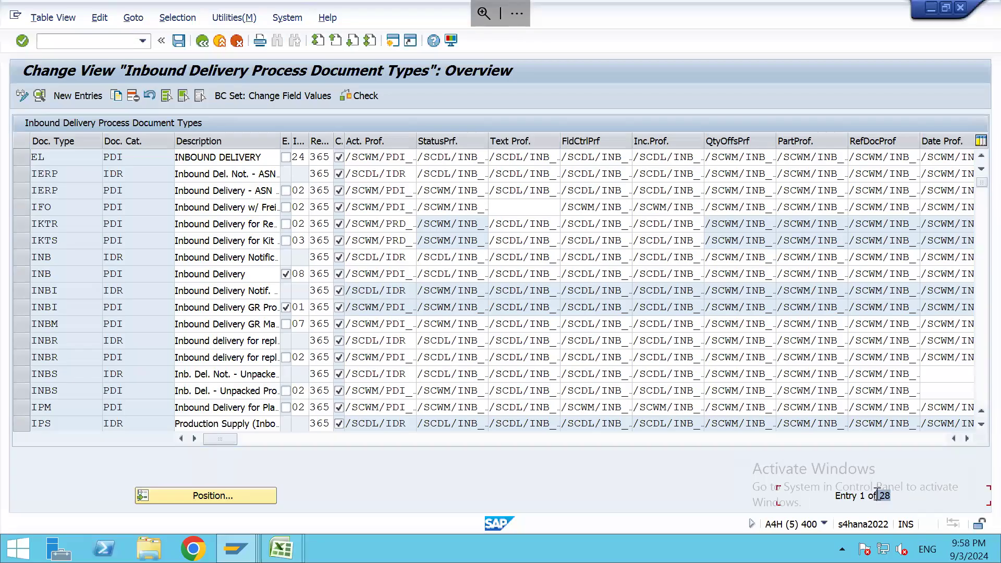
pyautogui.click(51, 294)
pyautogui.scroll(-7, 51, 295)
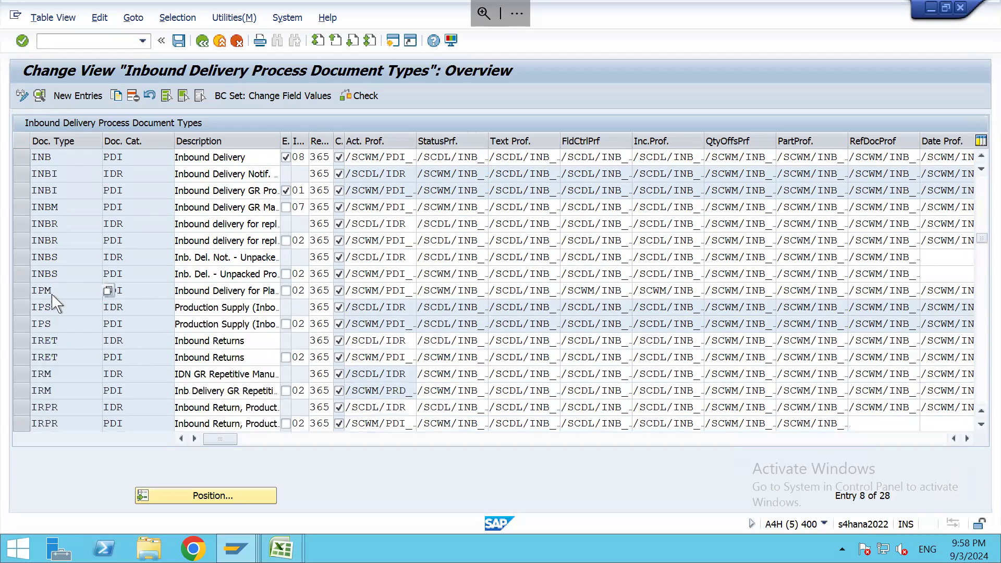
pyautogui.scroll(7, 51, 294)
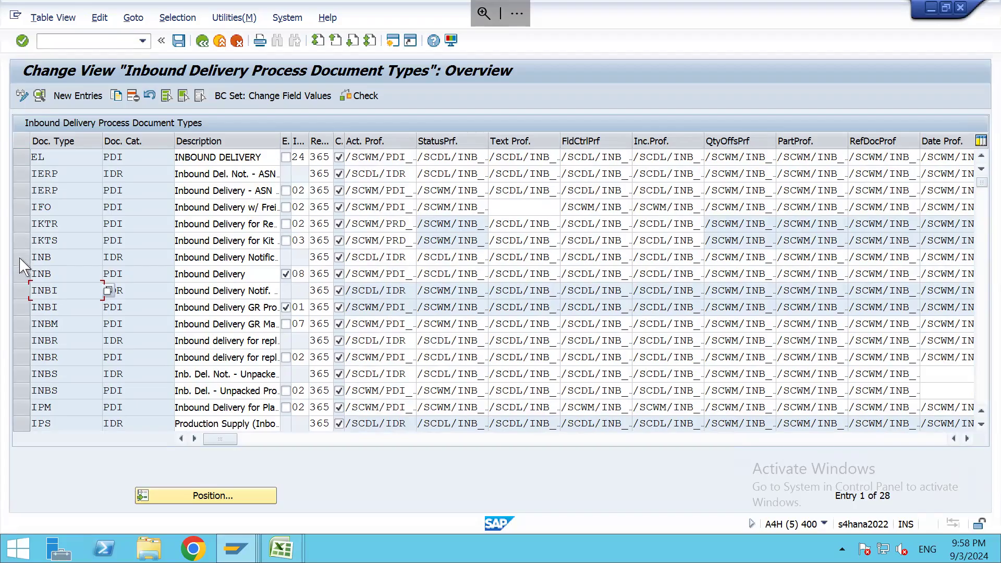
pyautogui.click(22, 274)
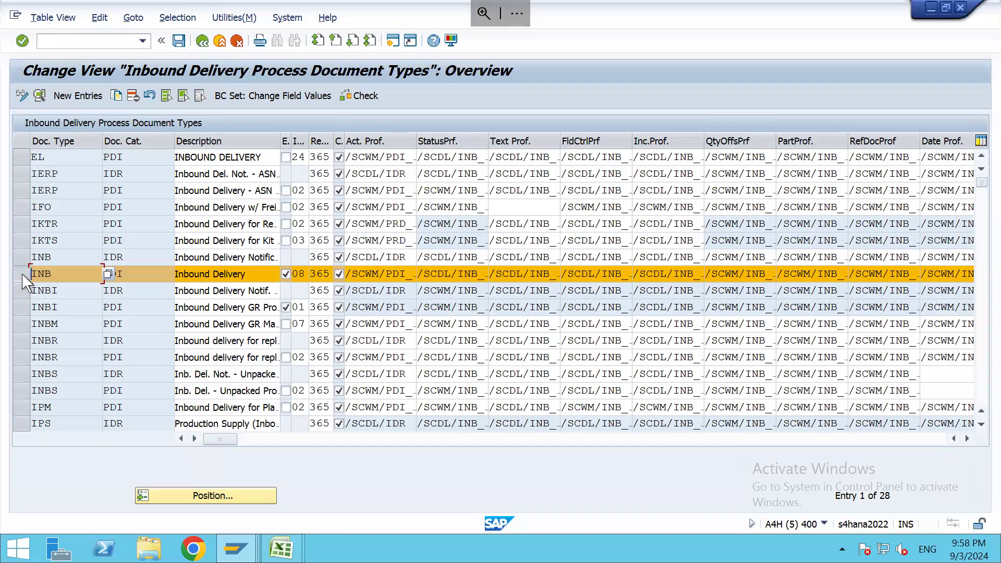
# Step: Return to the IMG structure and collapse the Inbound Delivery and Goods Receipt Process nodes
pyautogui.click(202, 42)
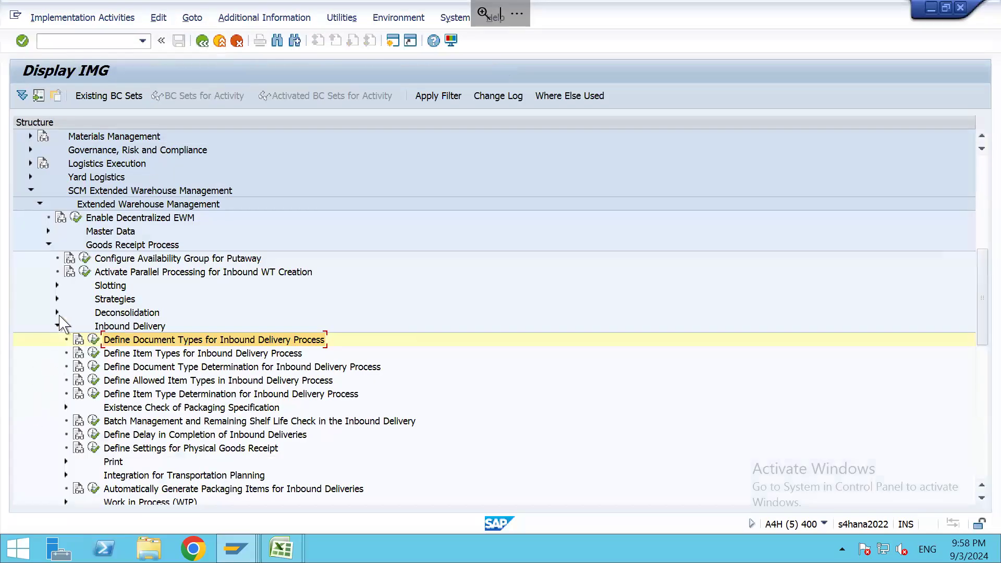
pyautogui.click(57, 326)
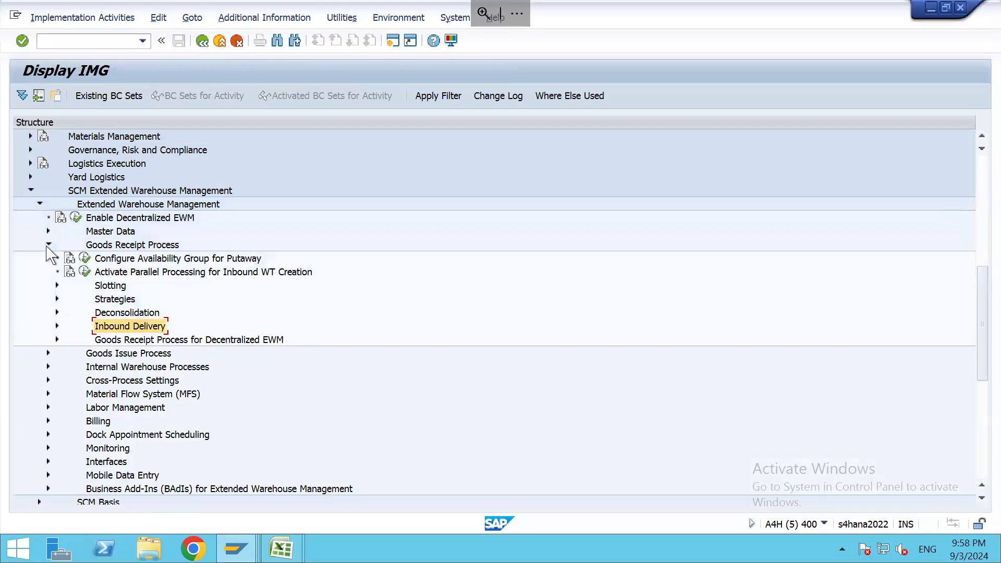
pyautogui.click(48, 244)
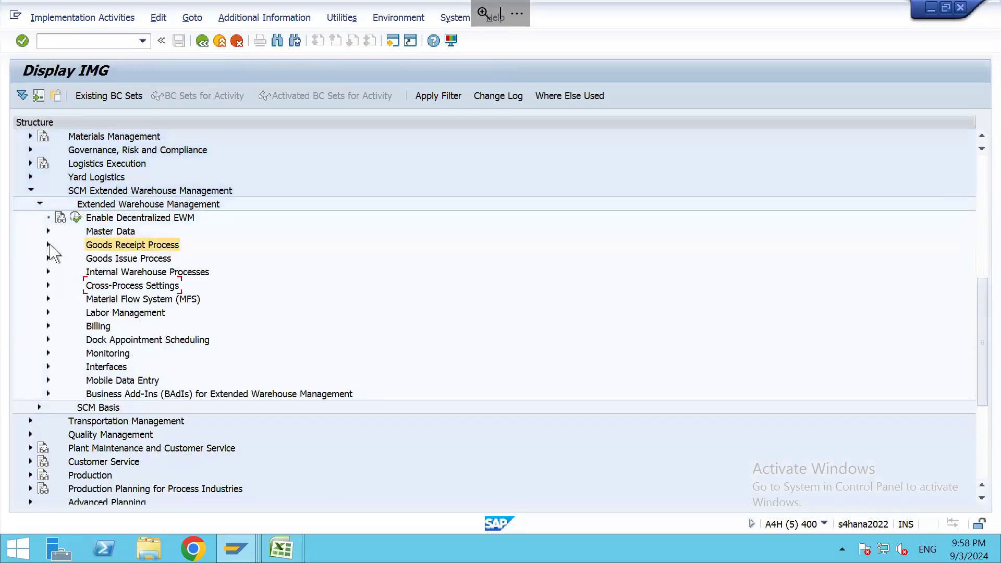
# Step: Under Extended Warehouse Management, expand Interfaces, ERP Integration and Delivery Processing
pyautogui.click(108, 191)
pyautogui.click(115, 205)
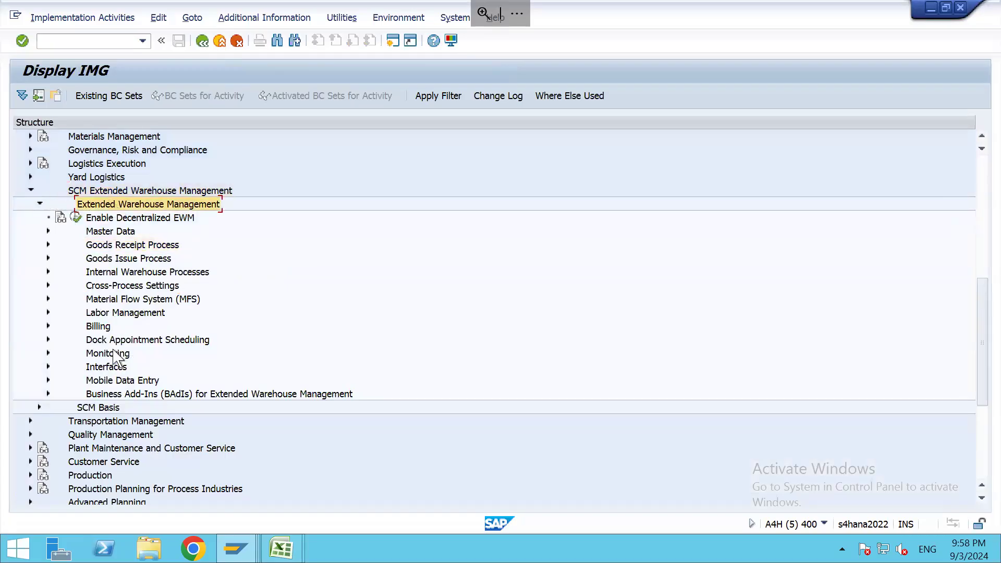
pyautogui.click(112, 367)
pyautogui.doubleClick(111, 368)
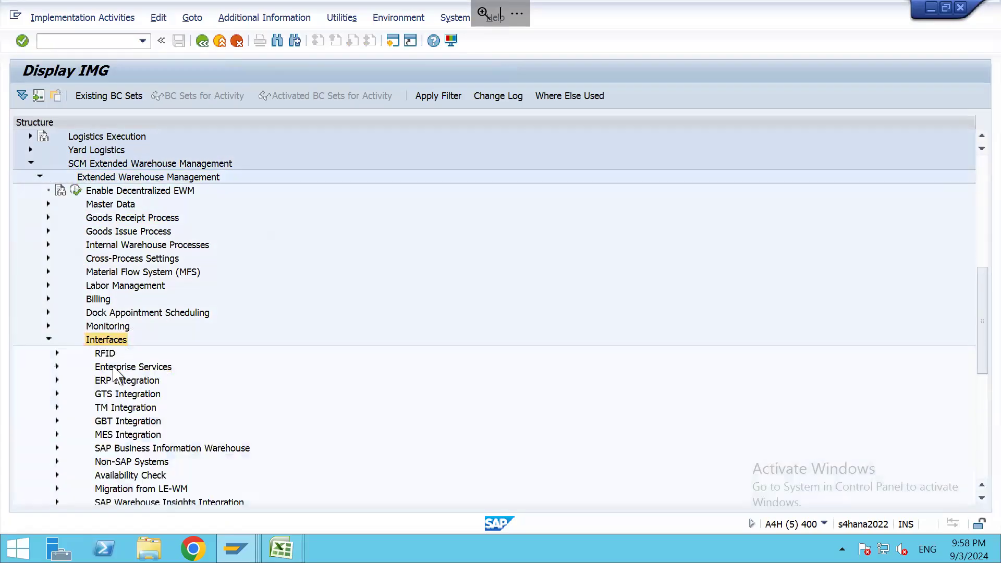
pyautogui.click(115, 368)
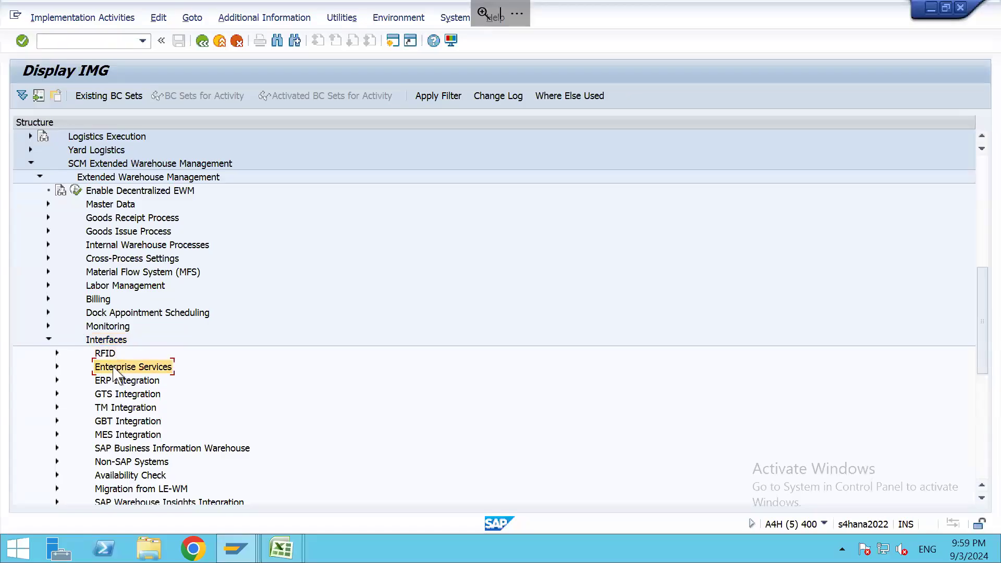
pyautogui.press('Down')
pyautogui.press('Right')
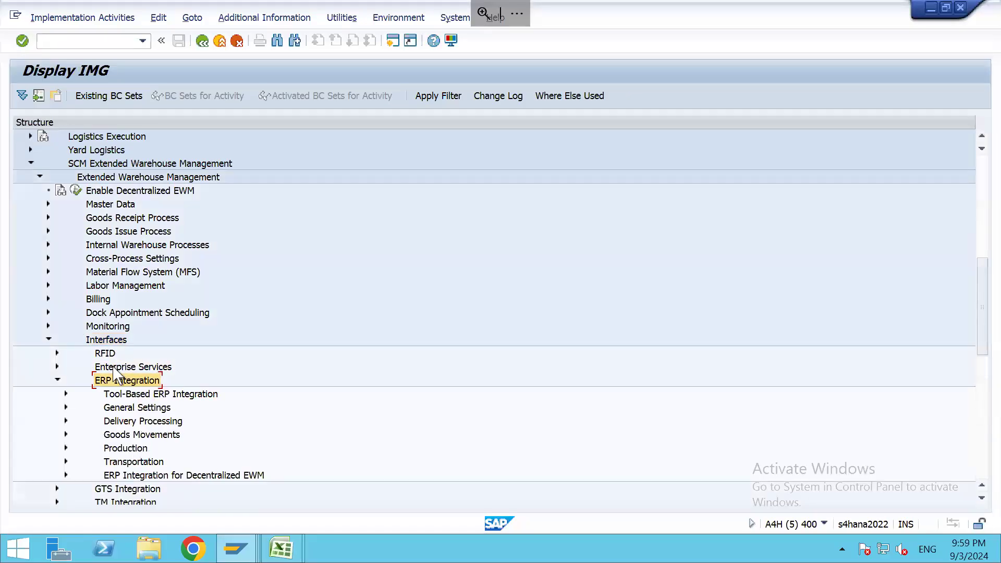
pyautogui.click(137, 423)
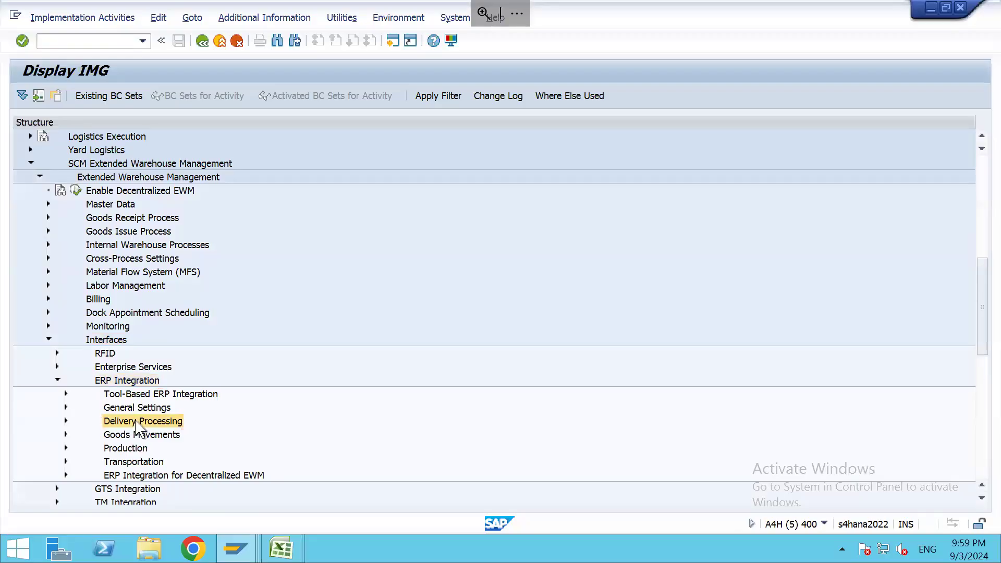
pyautogui.press('Right')
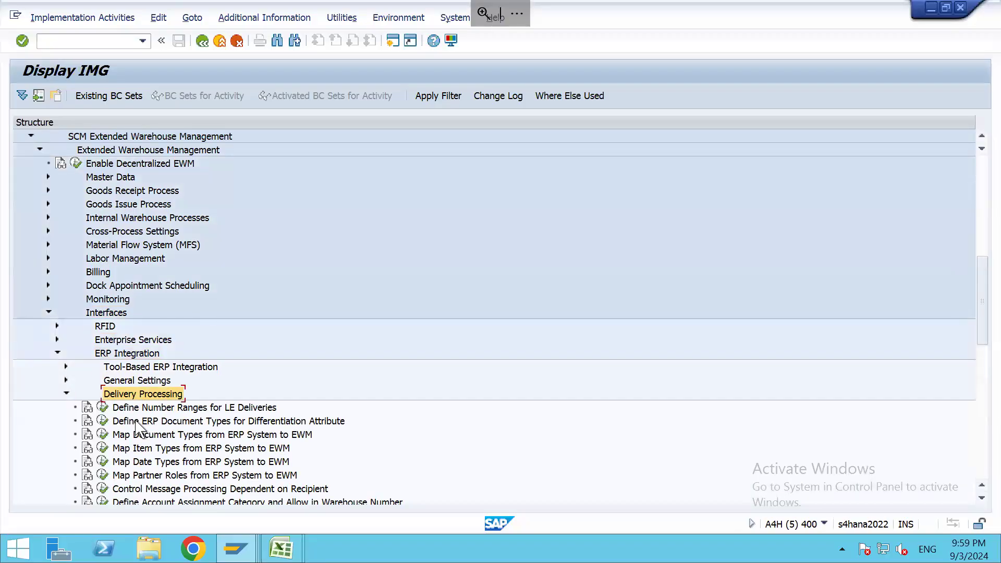
# Step: Open Map Document Types from ERP System to EWM and check which EWM document type ERP type EL maps to
pyautogui.click(179, 438)
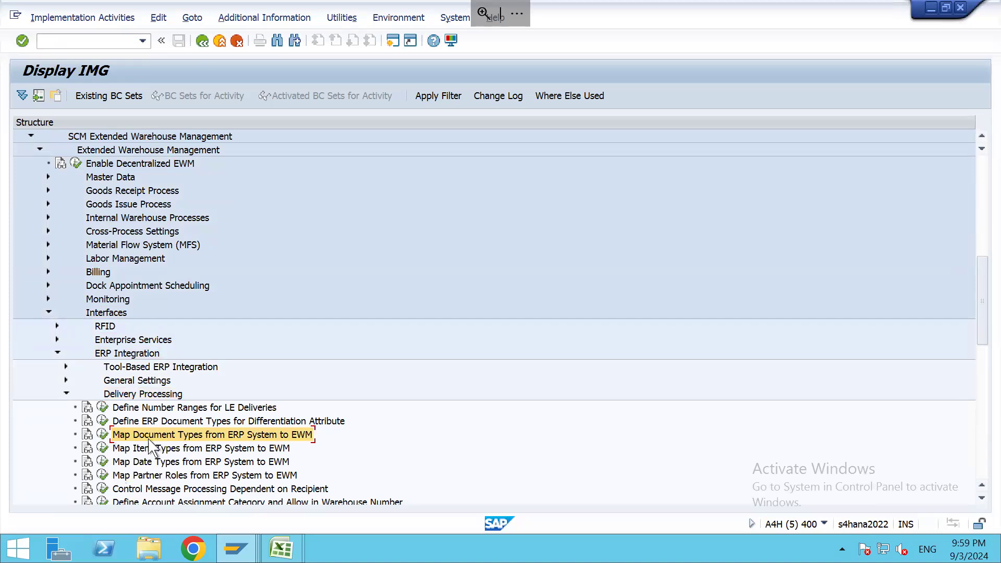
pyautogui.click(102, 434)
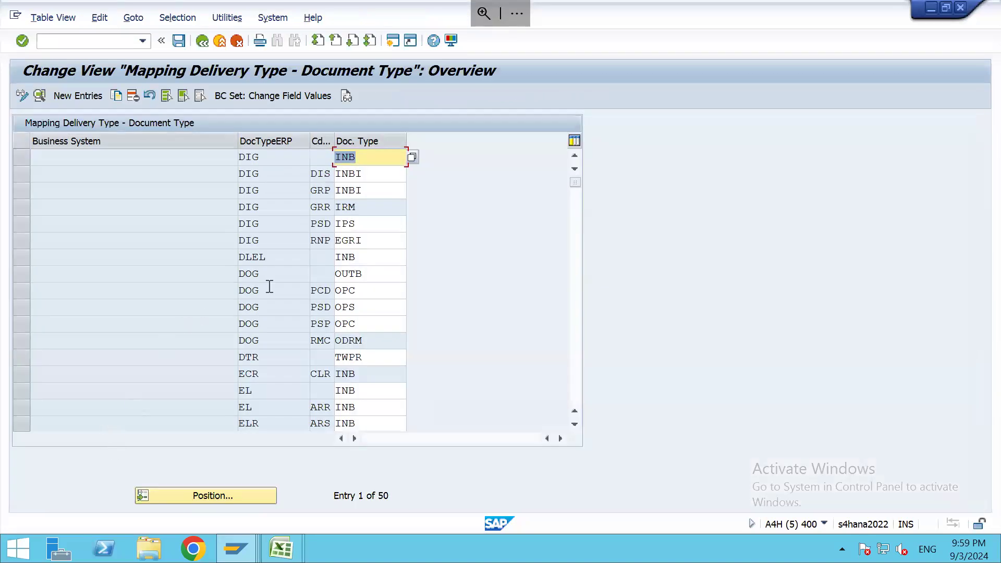
pyautogui.moveTo(265, 390); pyautogui.dragTo(219, 393)
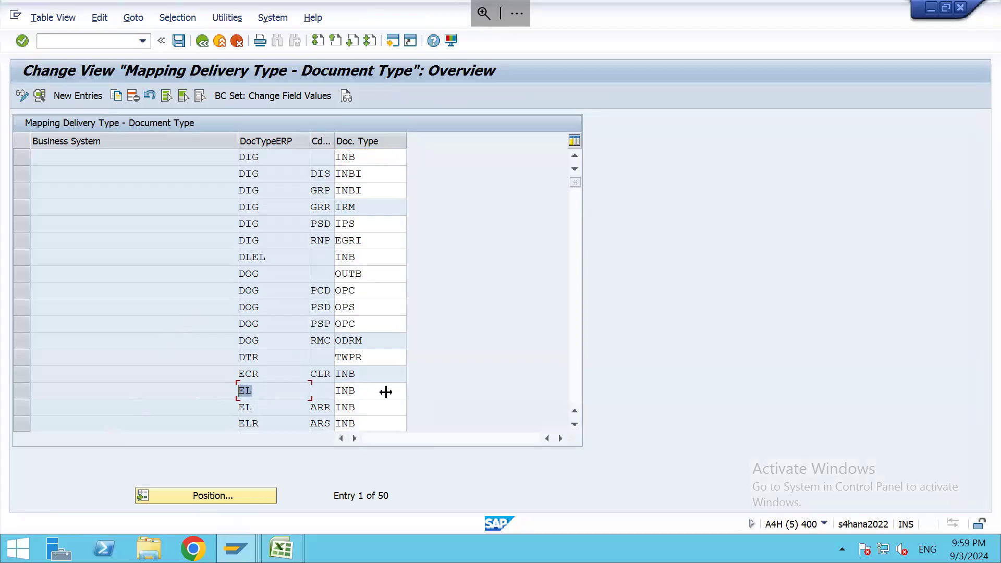
pyautogui.moveTo(386, 392); pyautogui.dragTo(324, 394)
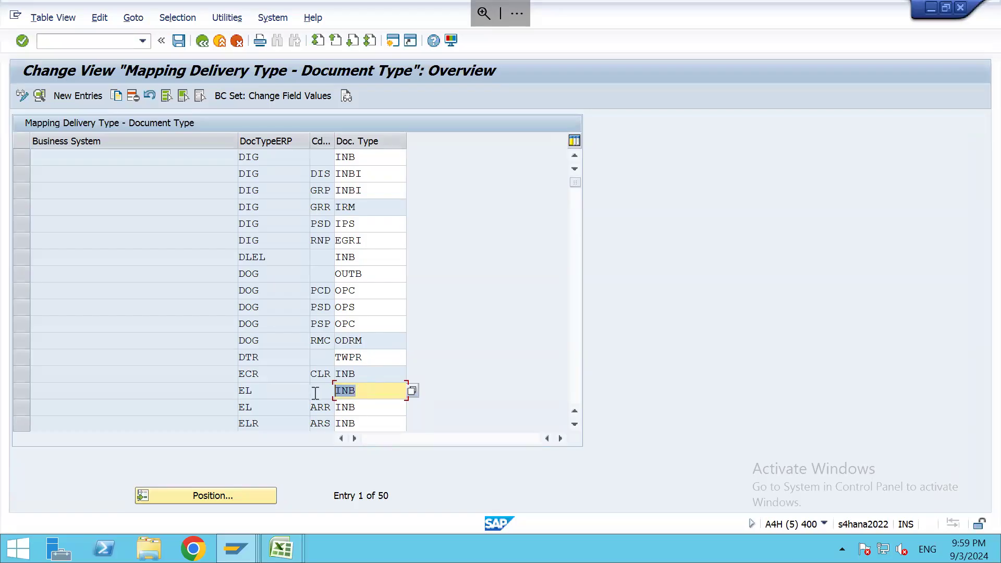
# Step: Examine the EL row without an initiating communication code and its mapped EWM document type, and return to the IMG structure
pyautogui.click(268, 393)
pyautogui.moveTo(268, 392); pyautogui.dragTo(220, 387)
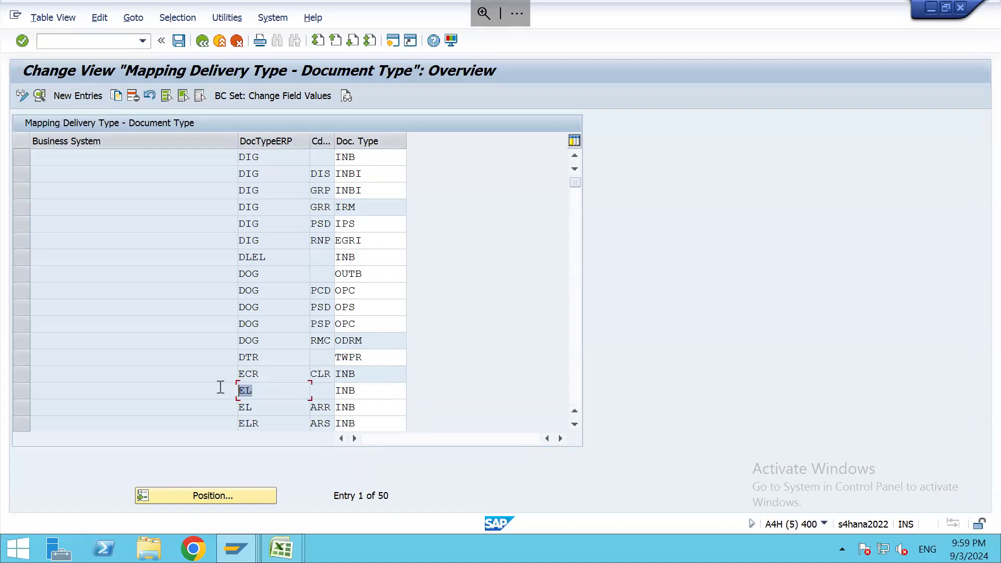
pyautogui.moveTo(365, 391); pyautogui.dragTo(297, 394)
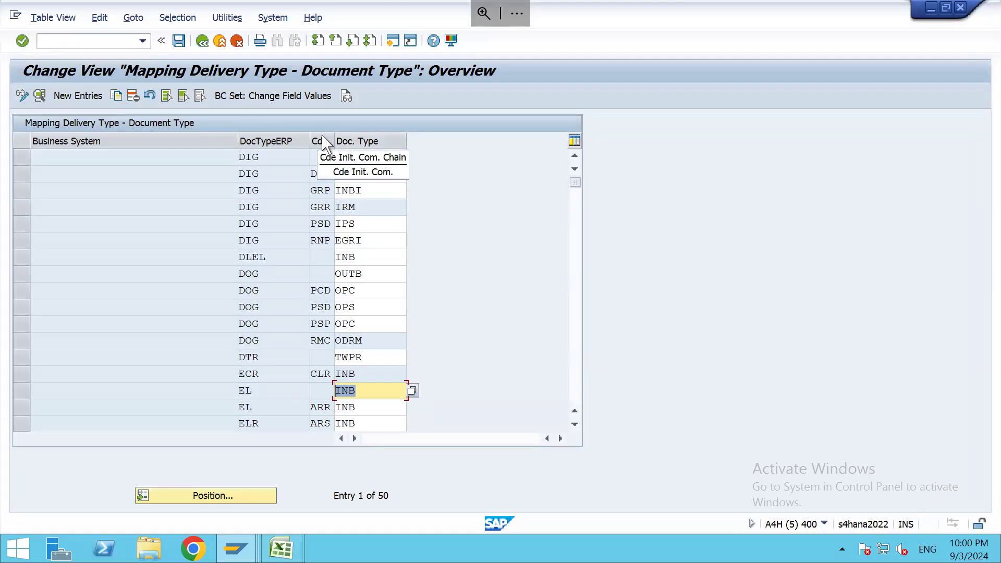
pyautogui.click(202, 41)
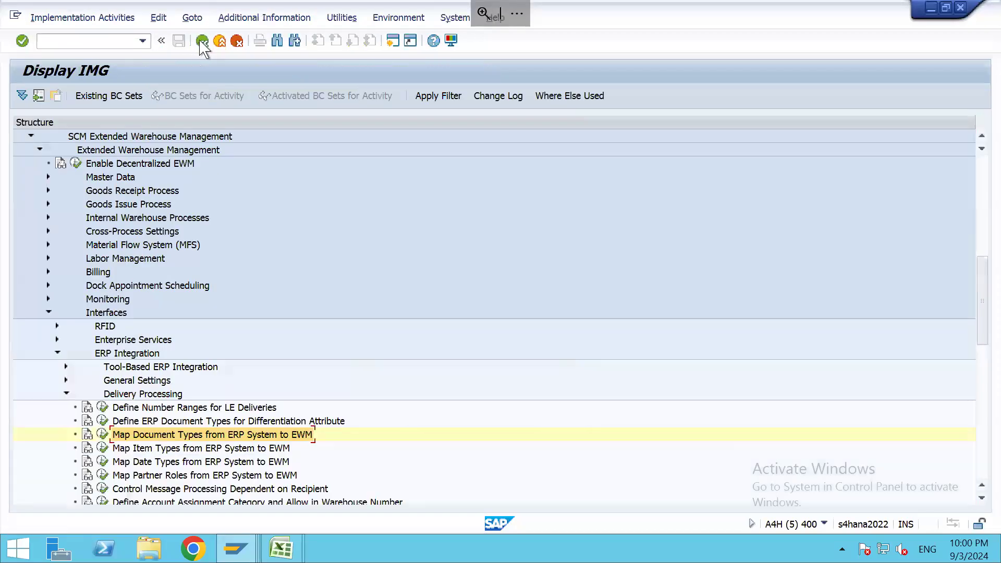
# Step: Open Map Item Types from ERP System to EWM and check the item type for ERP document type EL with document type INB
pyautogui.click(163, 450)
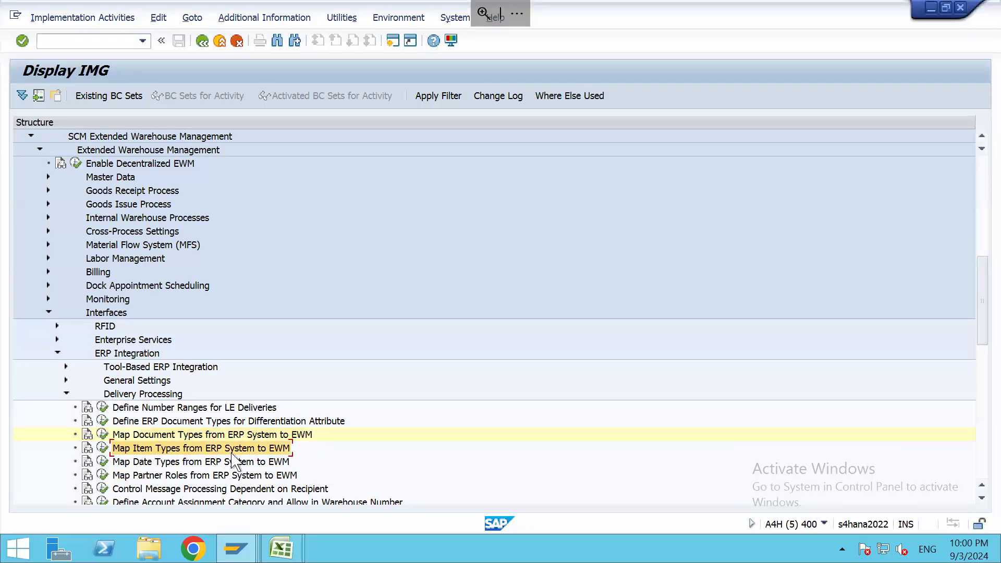
pyautogui.click(102, 447)
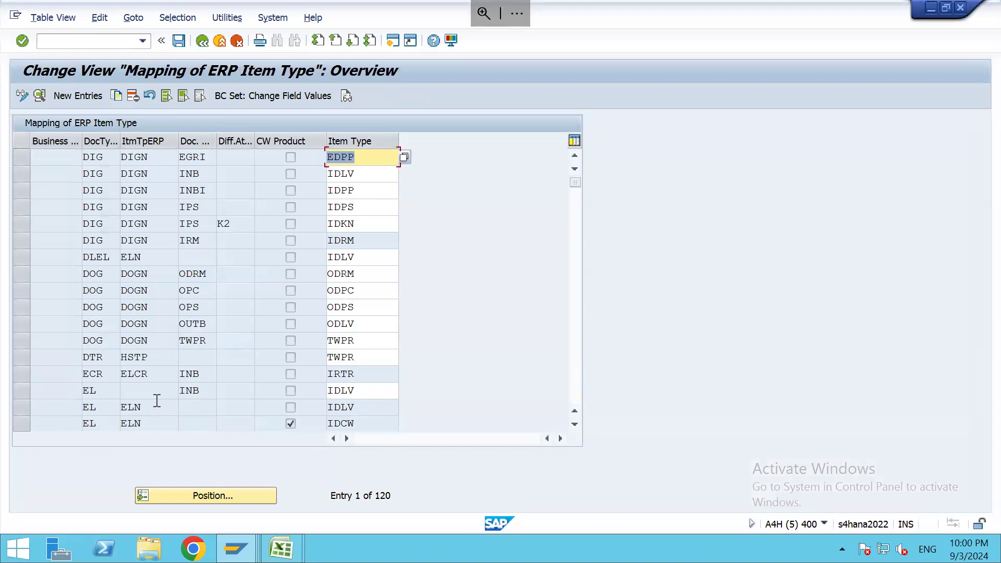
pyautogui.click(20, 391)
pyautogui.click(86, 390)
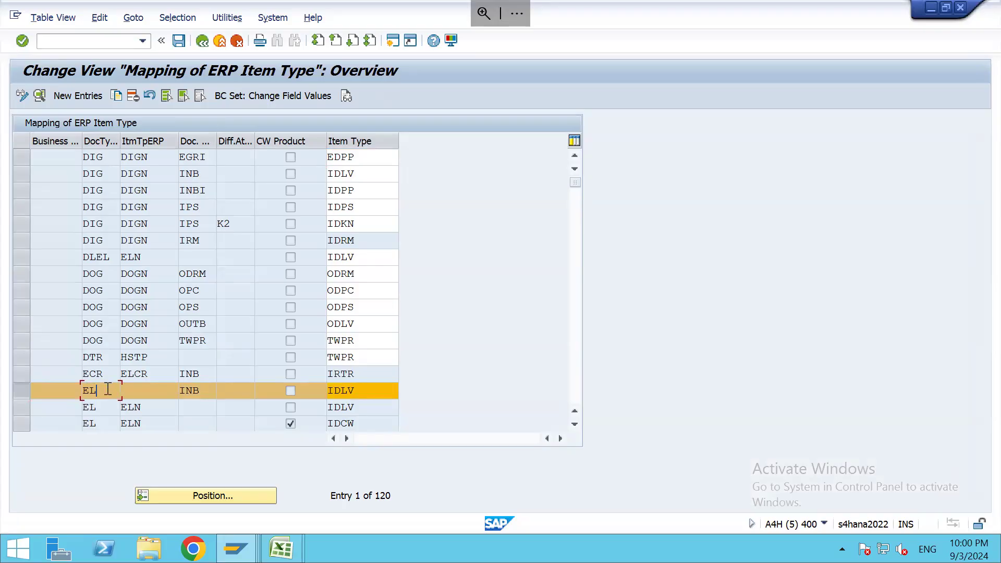
pyautogui.moveTo(108, 389); pyautogui.dragTo(69, 386)
pyautogui.click(140, 393)
pyautogui.click(203, 390)
pyautogui.moveTo(204, 390); pyautogui.dragTo(139, 395)
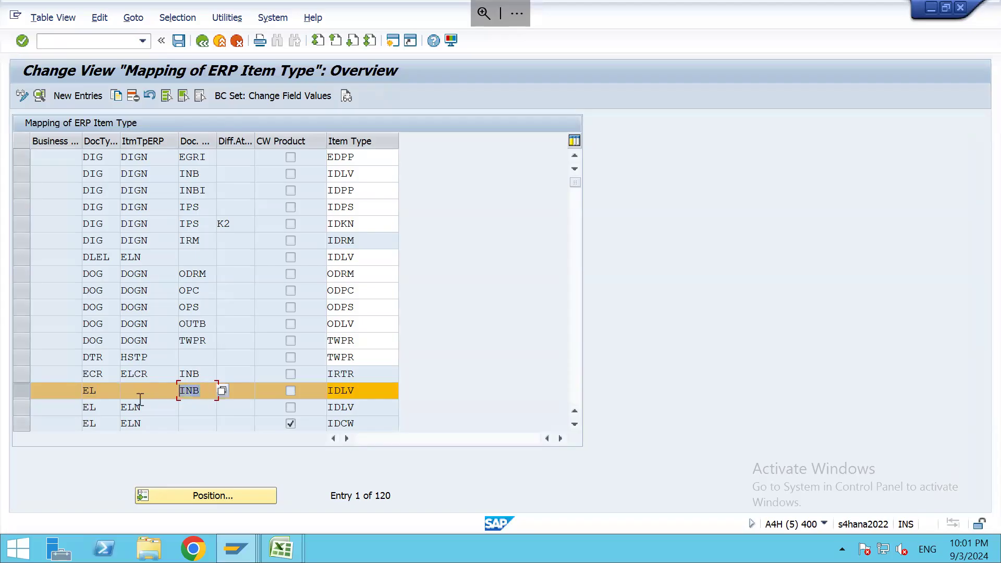
pyautogui.click(363, 396)
pyautogui.moveTo(363, 396); pyautogui.dragTo(306, 401)
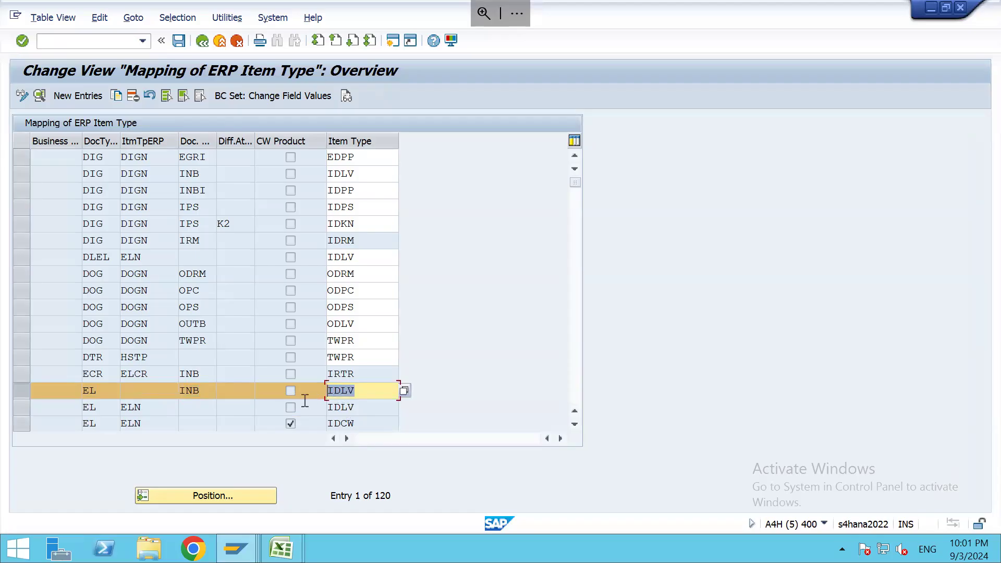
# Step: Check the item type mapping for document type EL with ERP item type ELN, and return to the IMG structure
pyautogui.click(19, 407)
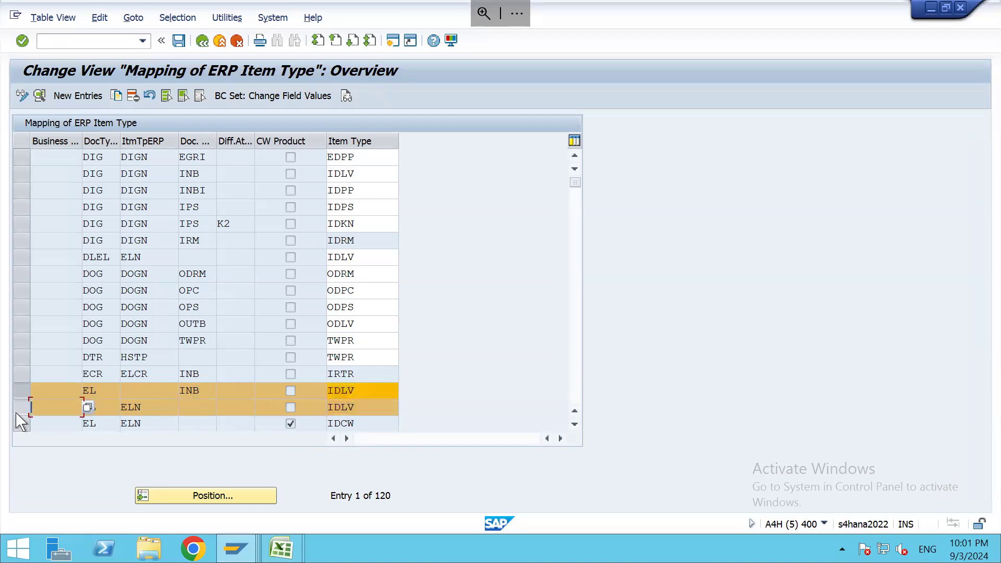
pyautogui.click(152, 409)
pyautogui.click(140, 407)
pyautogui.moveTo(141, 406); pyautogui.dragTo(115, 407)
pyautogui.click(192, 407)
pyautogui.moveTo(356, 409); pyautogui.dragTo(306, 411)
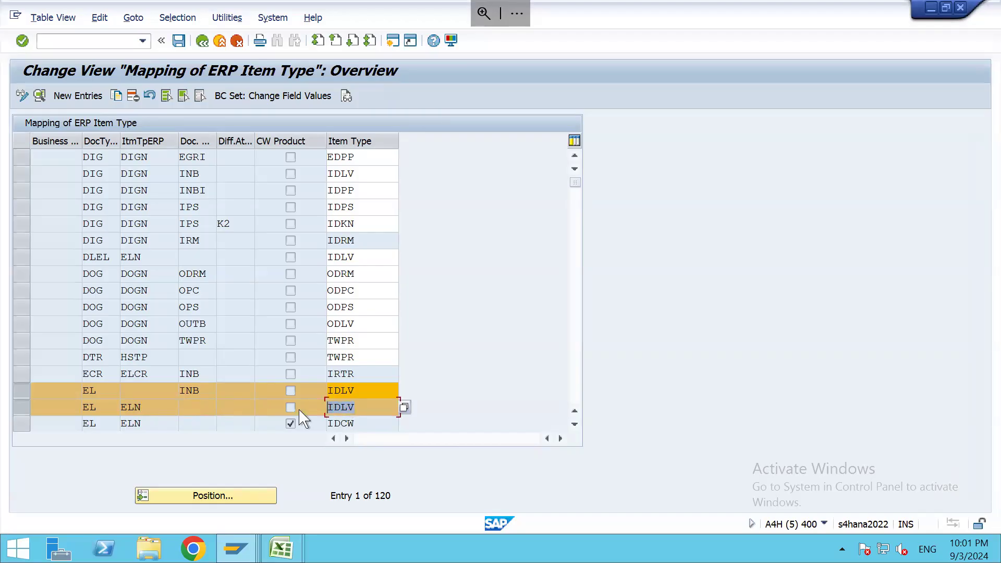
pyautogui.scroll(-1, 304, 418)
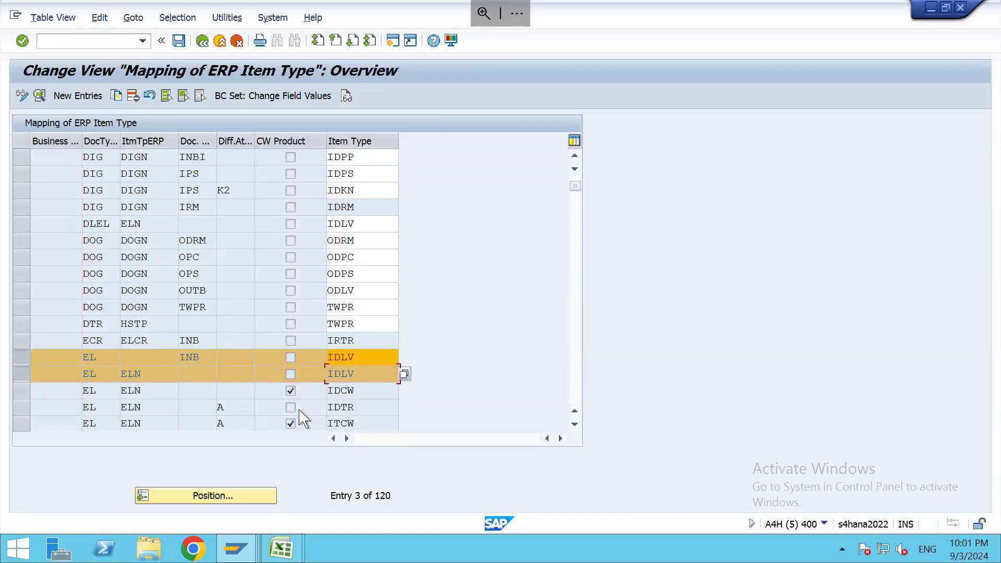
pyautogui.click(203, 41)
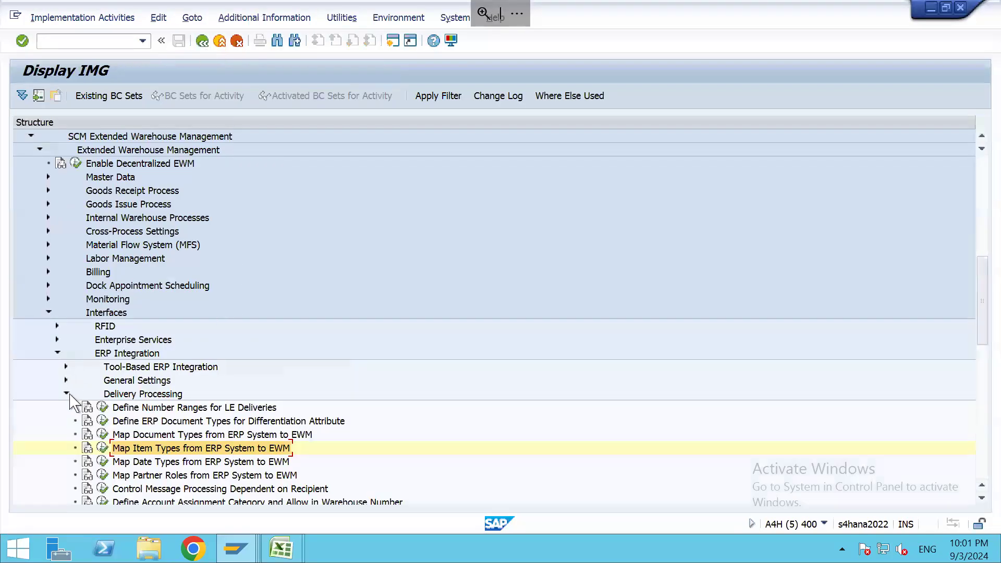
# Step: Collapse the ERP Integration node and expand Goods Receipt Process and its Inbound Delivery node
pyautogui.click(57, 353)
pyautogui.click(97, 193)
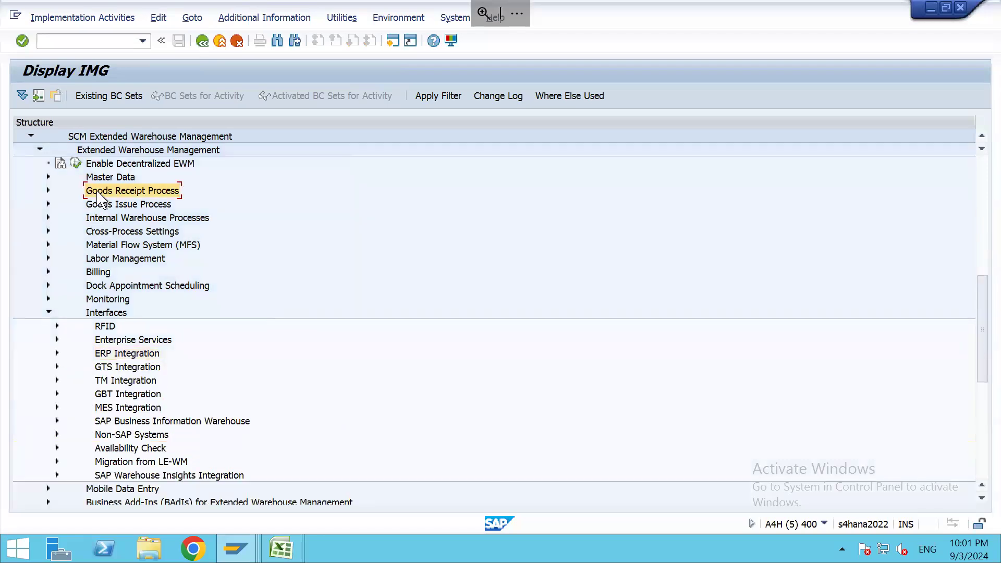
pyautogui.press('Right')
pyautogui.press('Down')
pyautogui.press('Down')
pyautogui.press('Down')
pyautogui.press('Down')
pyautogui.press('Down')
pyautogui.press('Down')
pyautogui.press('Down')
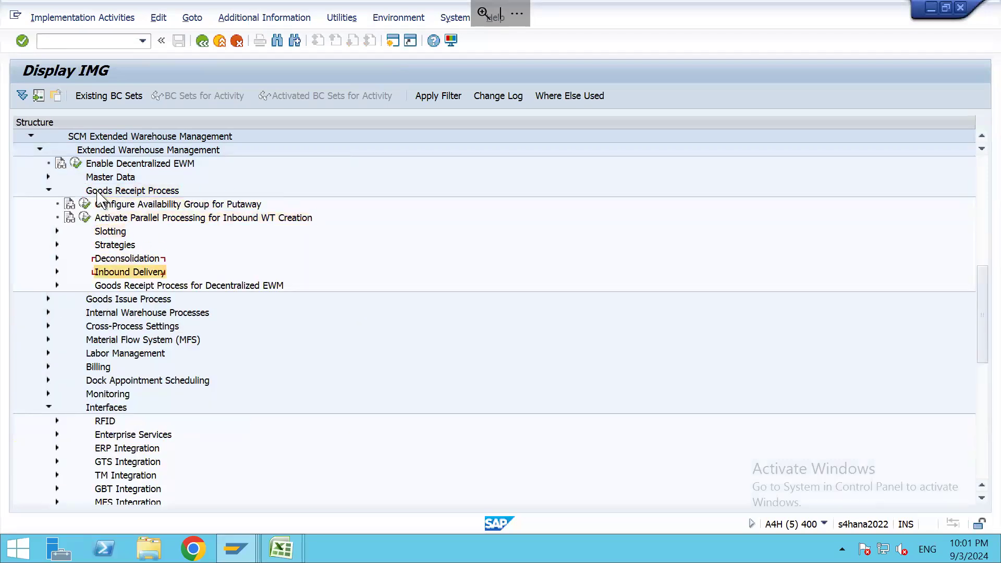
pyautogui.press('Up')
pyautogui.press('Right')
pyautogui.press('Down')
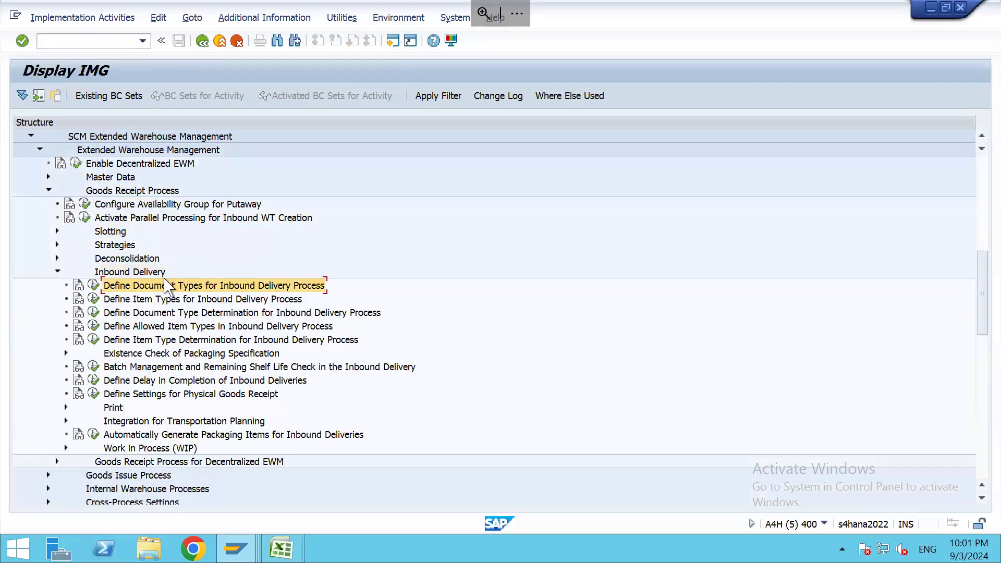
# Step: Open Define Item Types for Inbound Delivery Process, check the item category of IDLV with document category PDI, and return to the IMG
pyautogui.press('Down')
pyautogui.click(94, 299)
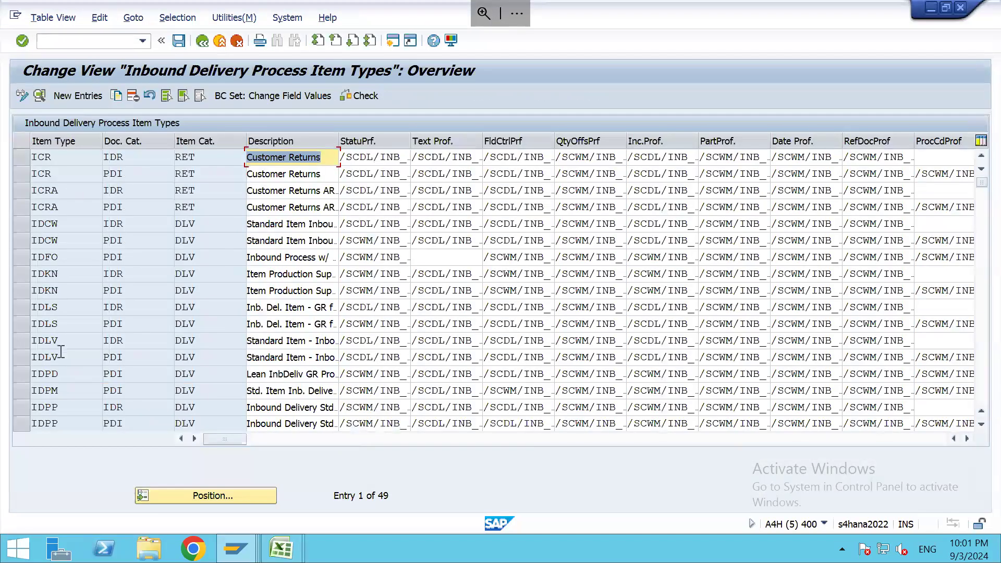
pyautogui.click(125, 357)
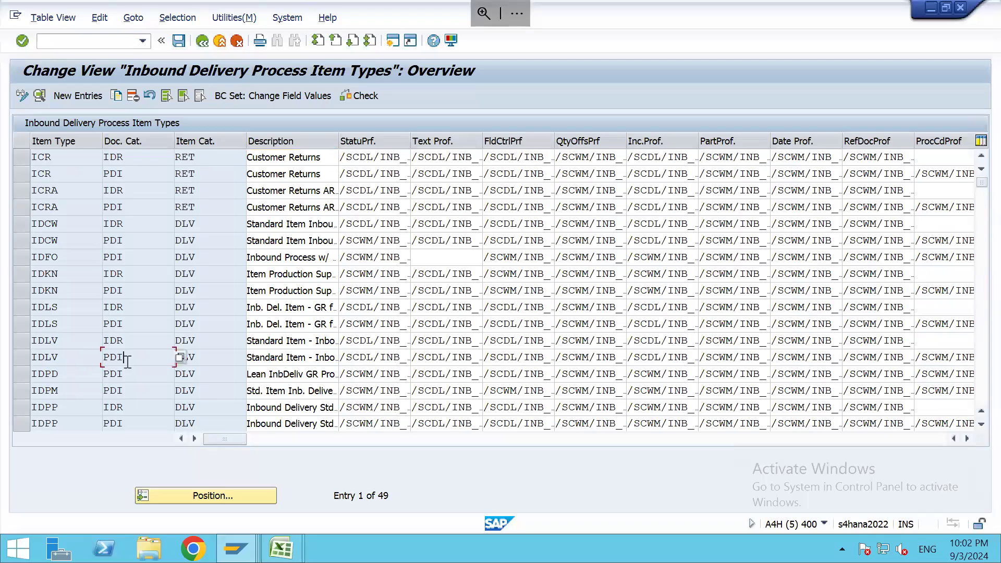
pyautogui.click(22, 360)
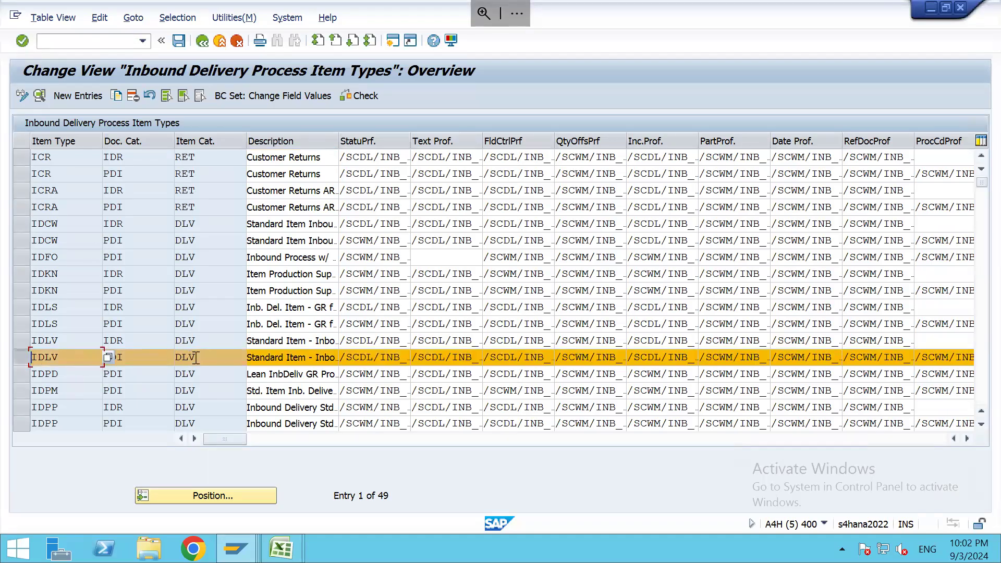
pyautogui.press('Tab')
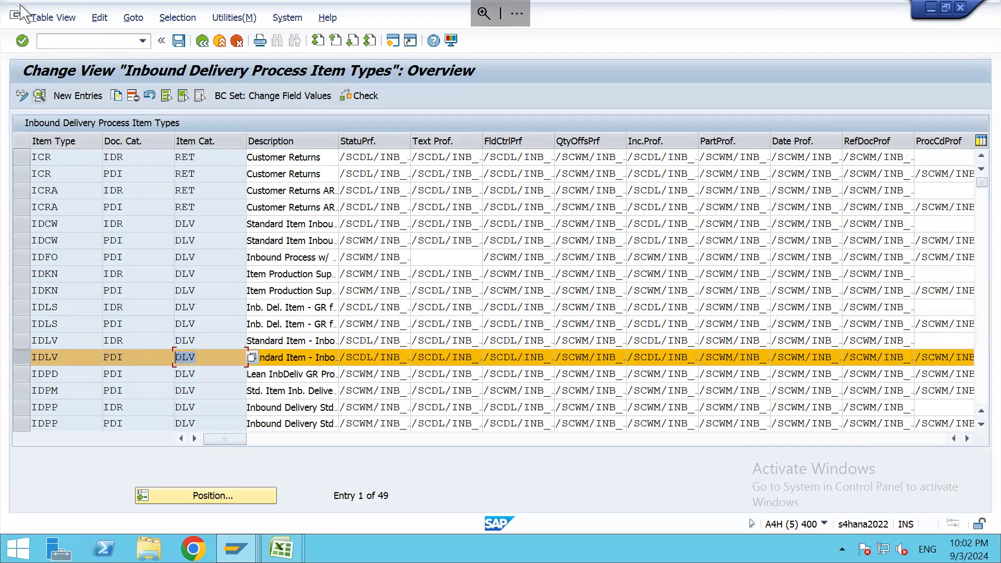
pyautogui.click(202, 40)
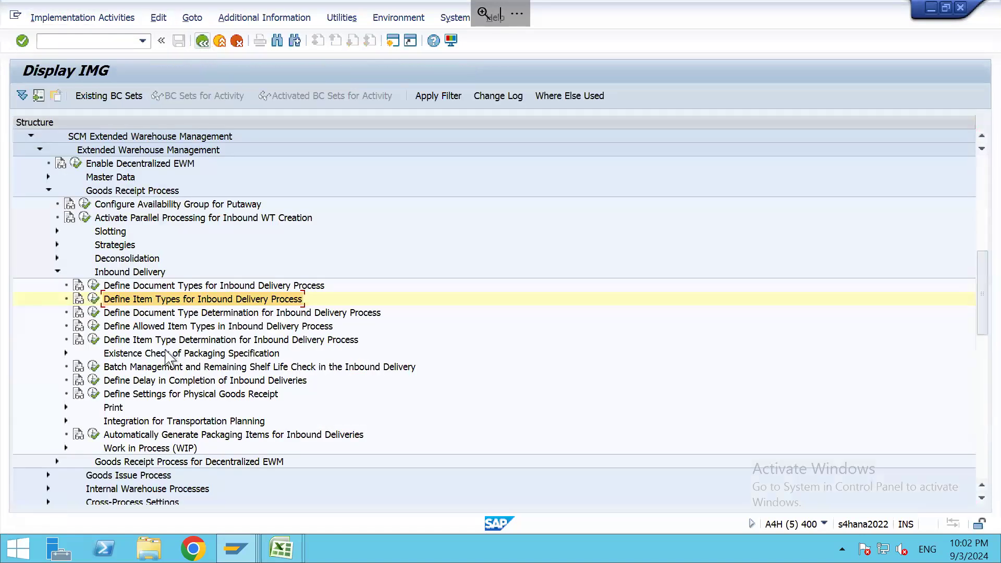
# Step: Open Define Document Types for Inbound Delivery Process and view the details of the INB entry with document category PDI
pyautogui.click(94, 285)
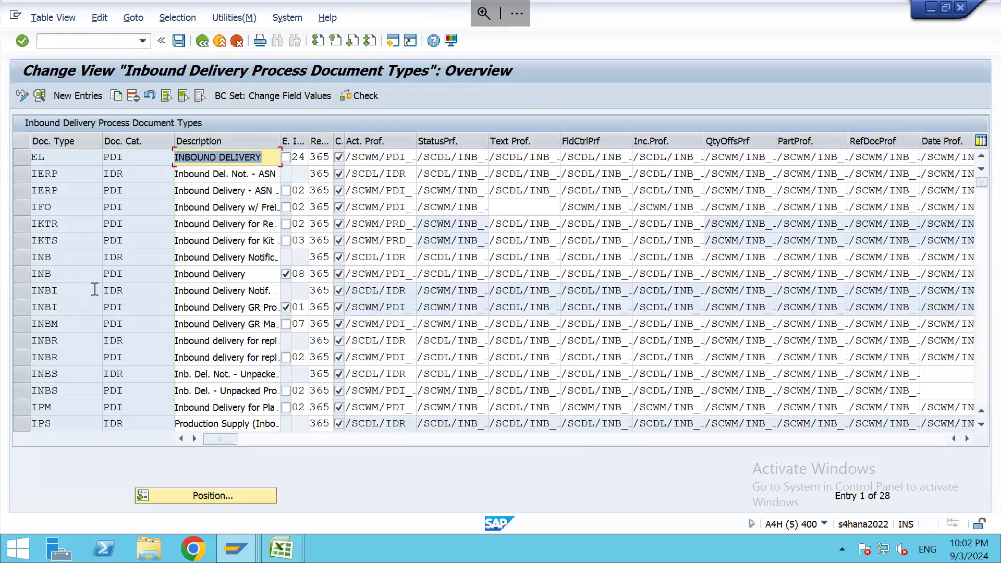
pyautogui.click(28, 274)
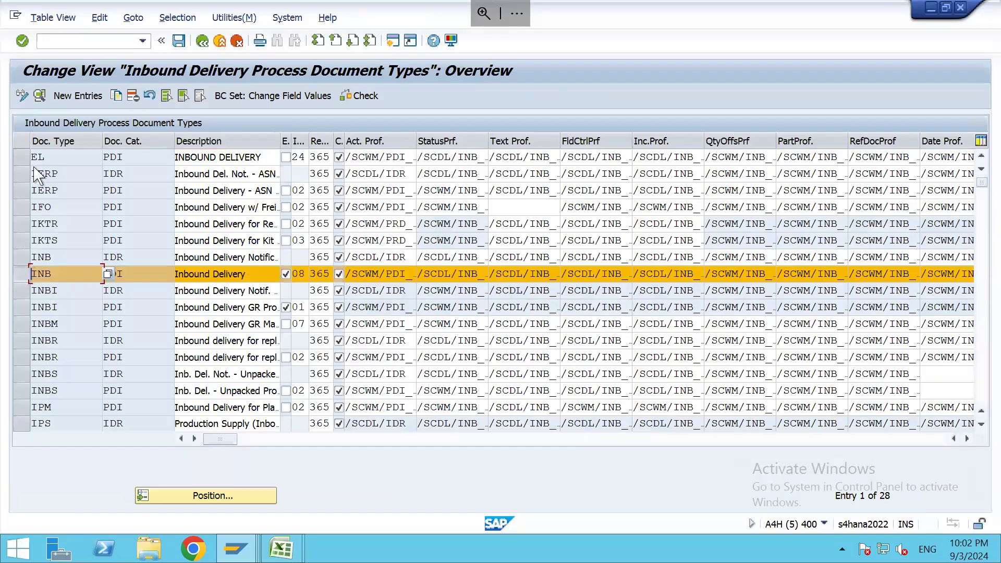
pyautogui.click(39, 96)
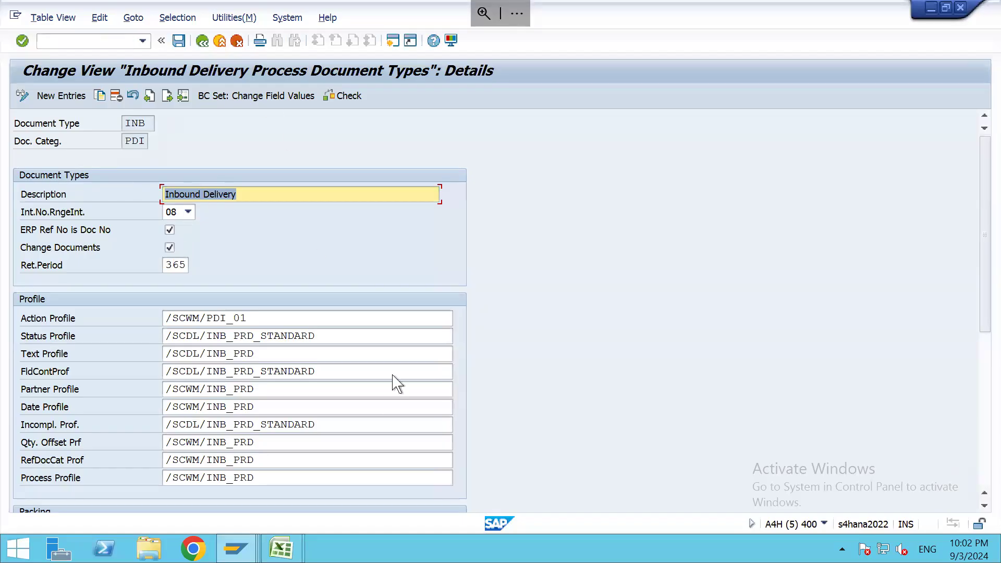
pyautogui.click(199, 44)
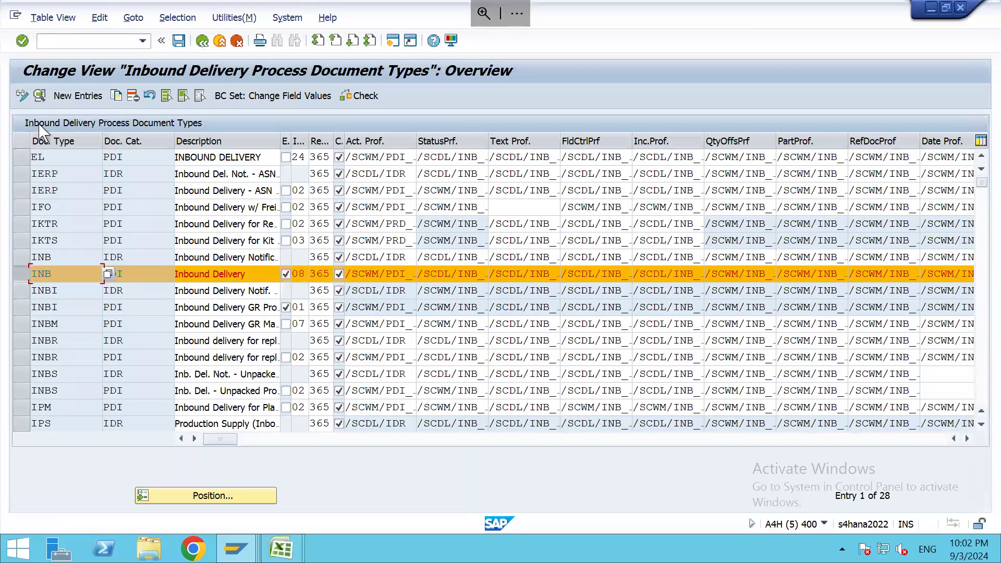
# Step: Reopen the INB document type details, review its profile, packing and process controlling settings, and return to the IMG structure
pyautogui.click(39, 96)
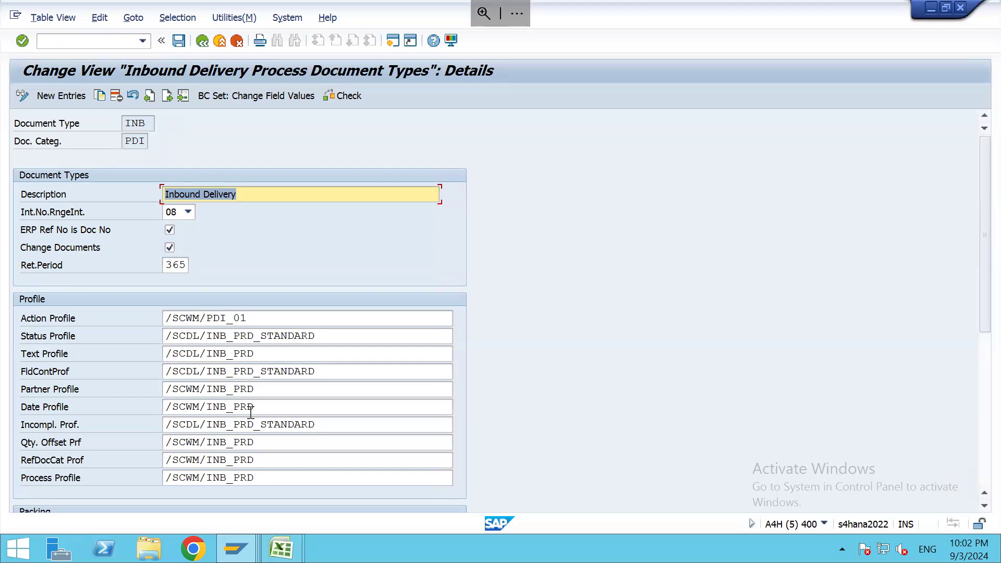
pyautogui.scroll(-5, 251, 412)
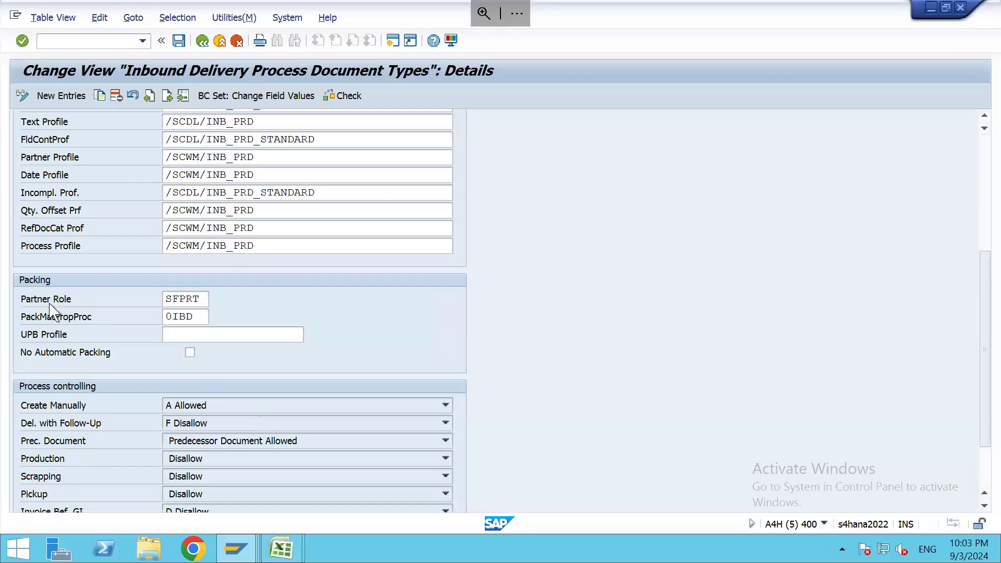
pyautogui.click(199, 317)
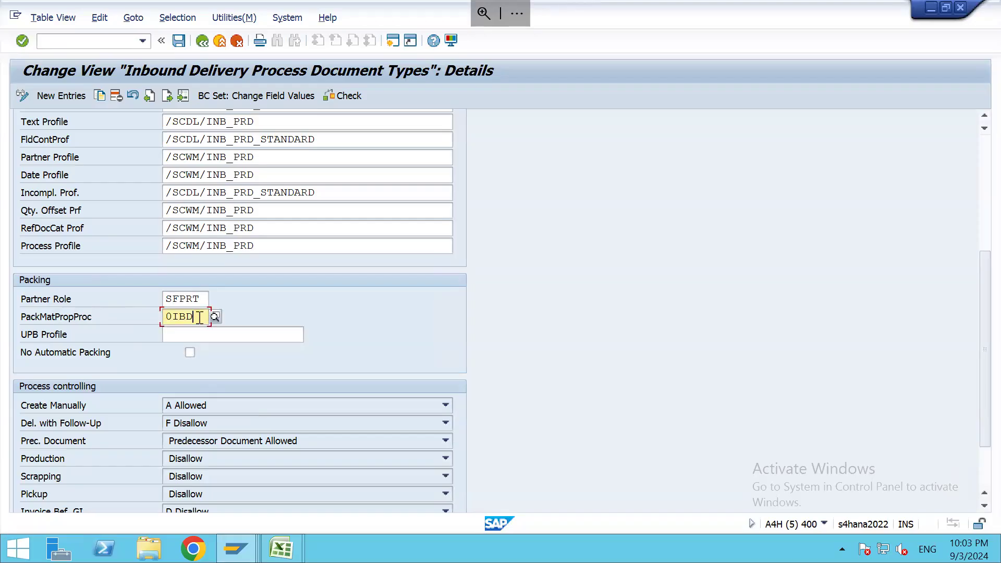
pyautogui.scroll(-3, 201, 324)
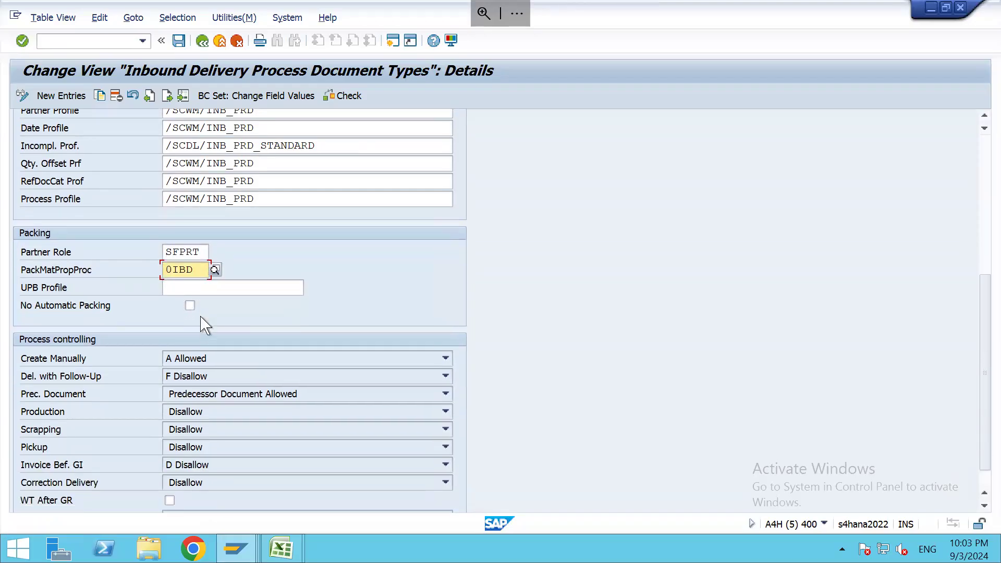
pyautogui.scroll(10, 201, 323)
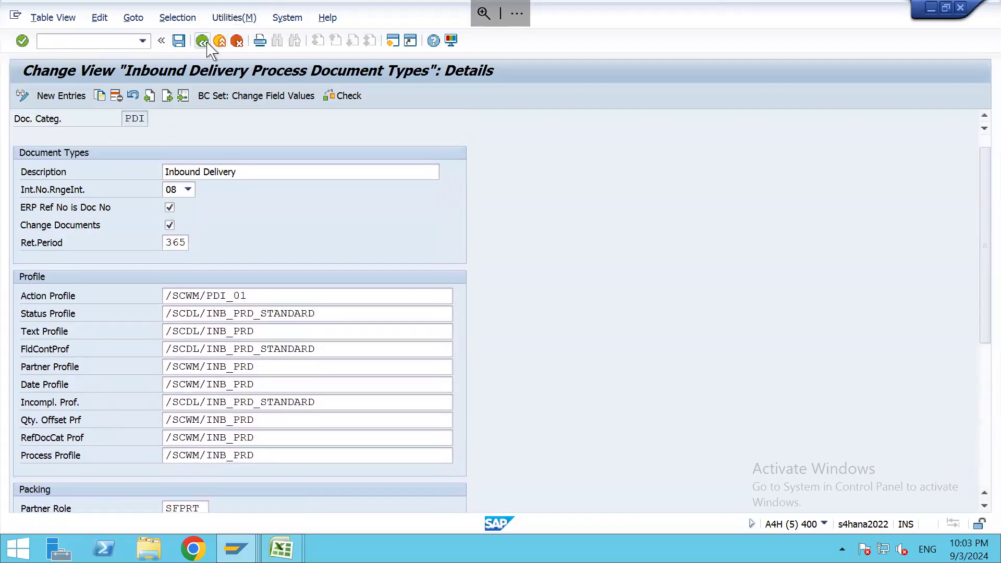
pyautogui.click(206, 42)
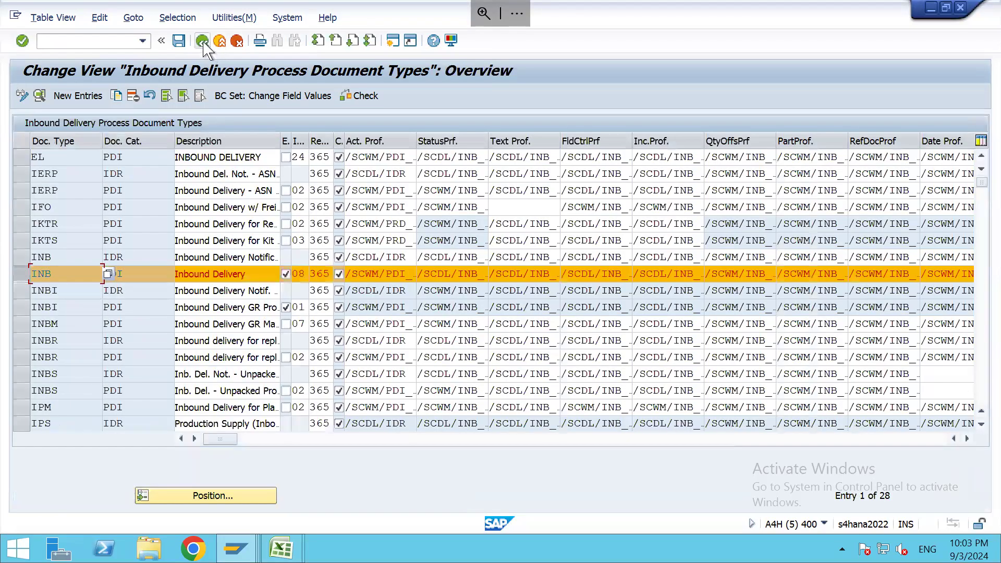
pyautogui.click(203, 42)
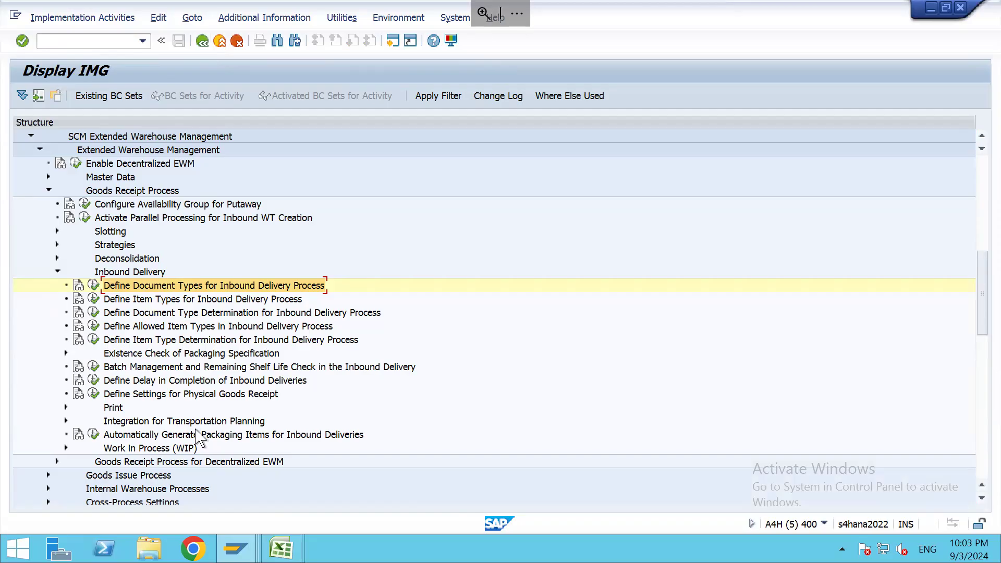
# Step: Switch to the Maintain Inbound Delivery window for warehouse A073 and view the delivery header
pyautogui.hotkey('alt', 'Tab')
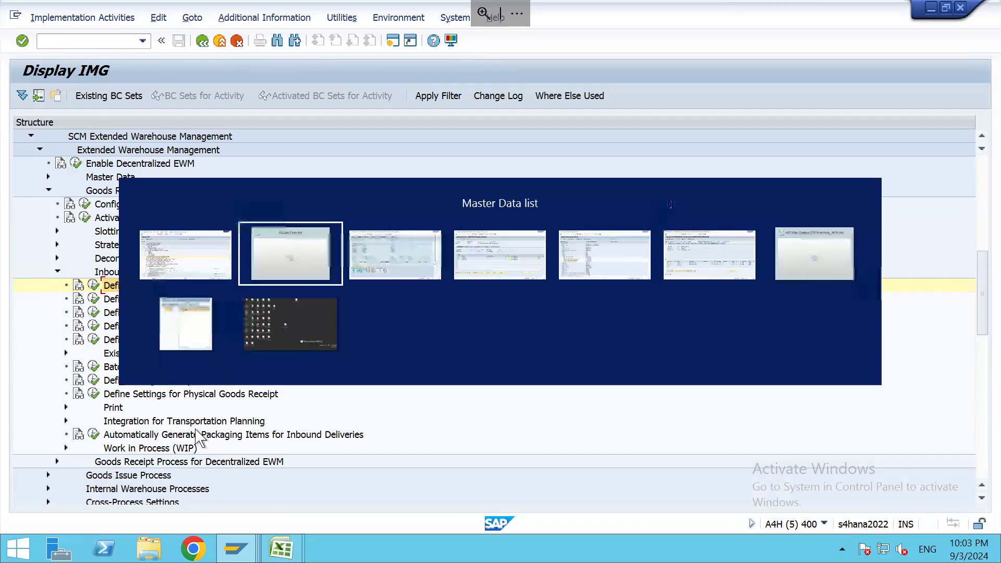
pyautogui.hotkey('alt', 'Tab')
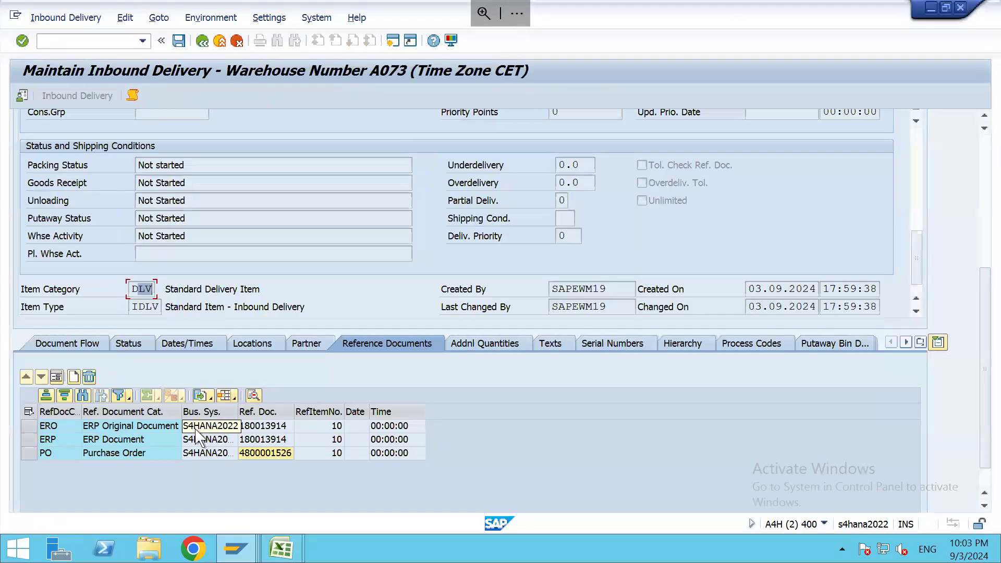
pyautogui.click(990, 155)
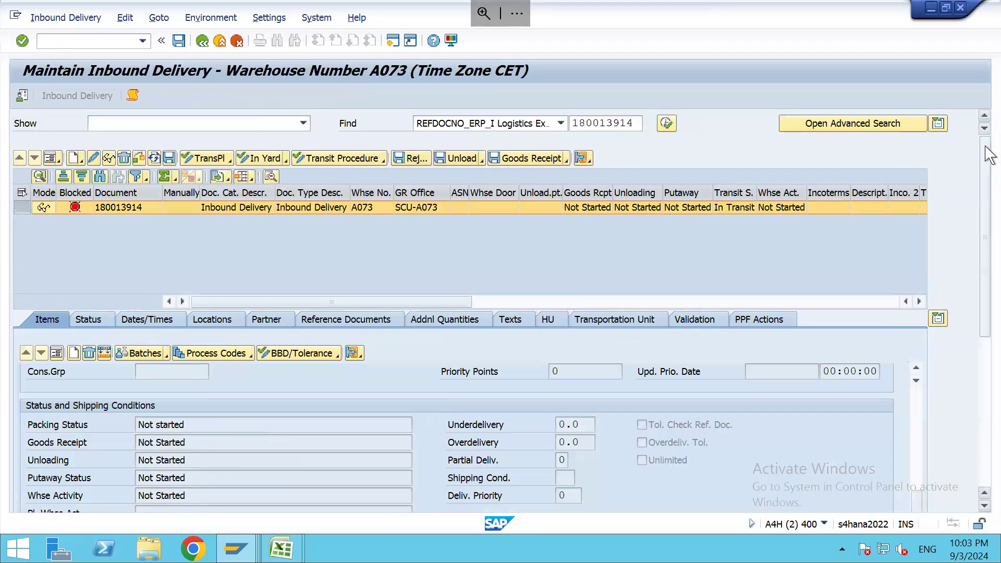
pyautogui.moveTo(922, 562)
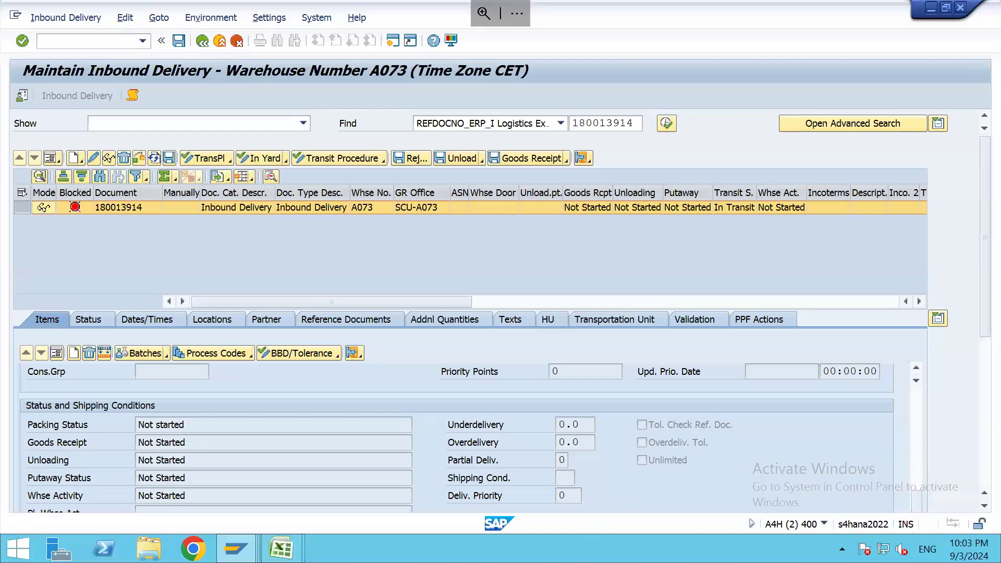
pyautogui.moveTo(577, 544)
pyautogui.click(527, 483)
pyautogui.click(526, 392)
pyautogui.click(631, 428)
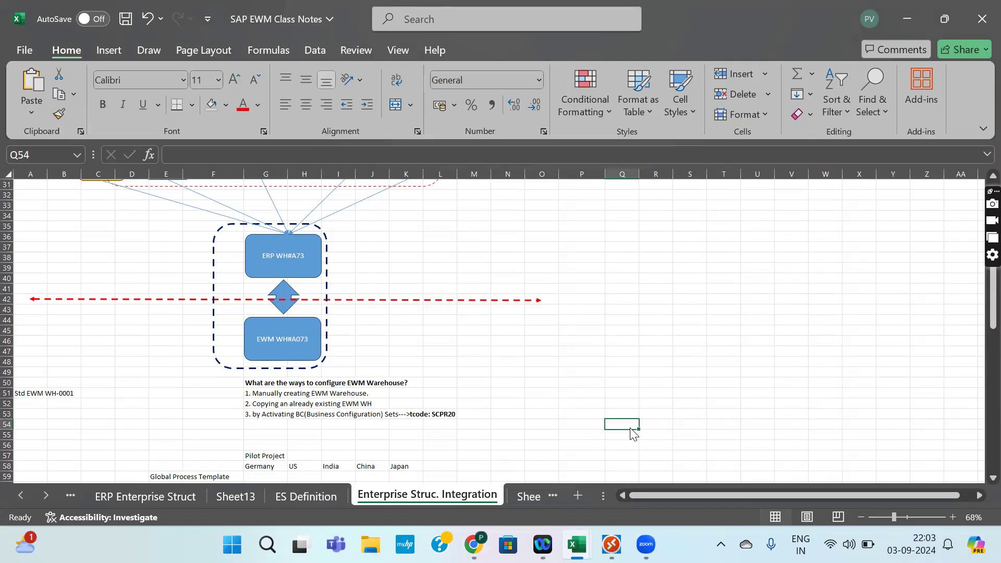
pyautogui.hotkey('alt', 'Tab')
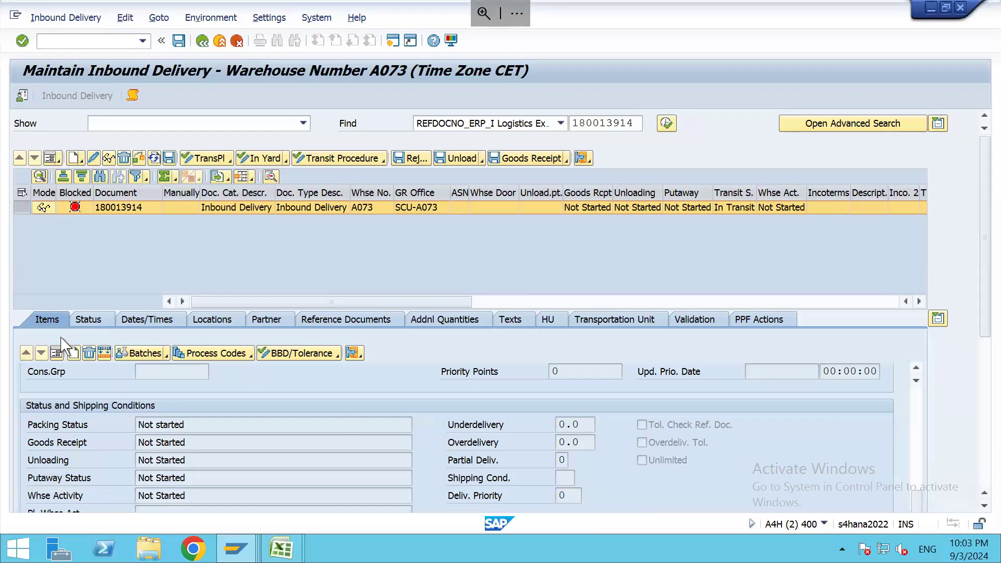
# Step: Show the inbound delivery's items as a list and select all of them
pyautogui.click(57, 354)
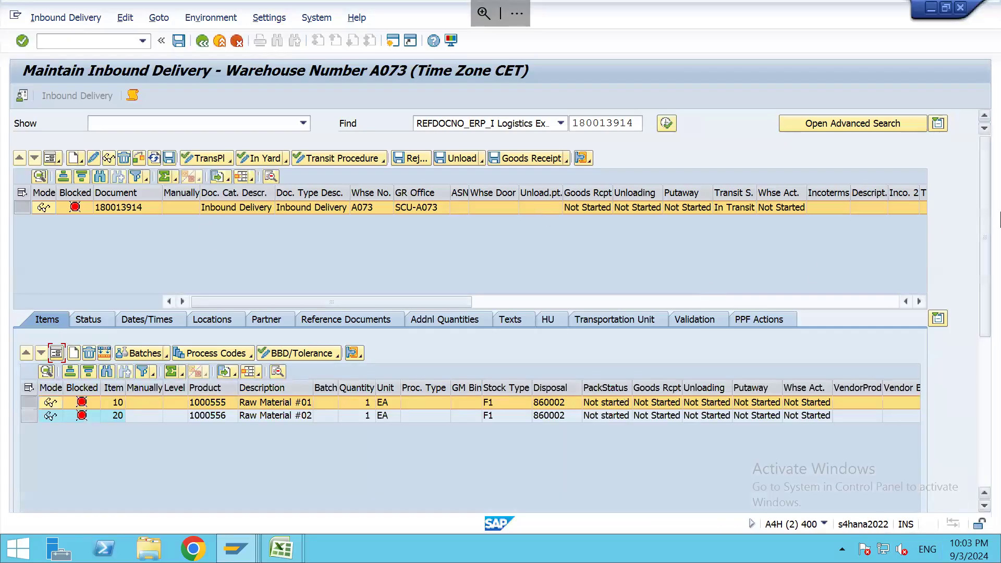
pyautogui.click(28, 389)
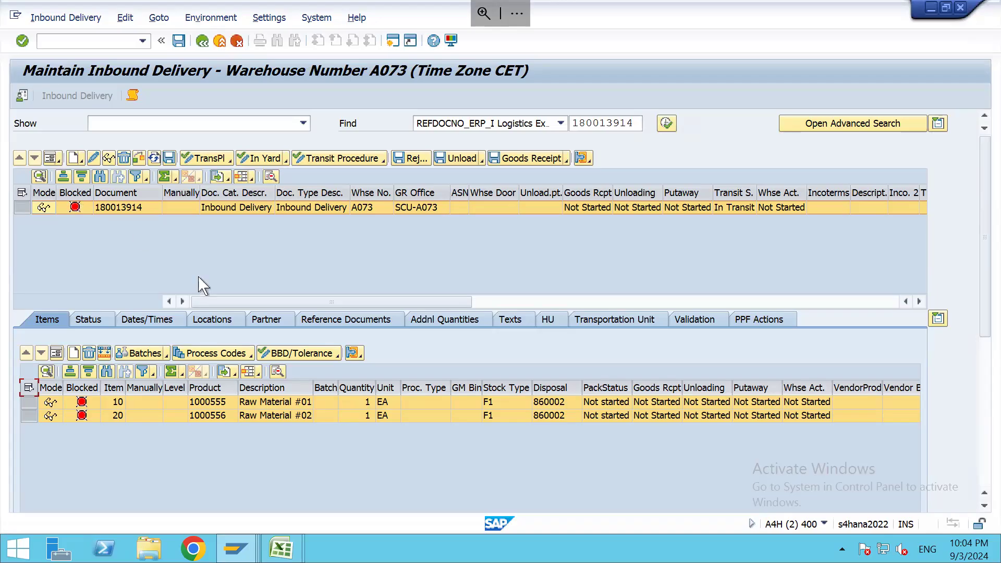
# Step: Switch to the Master Data list workbook and start a note in cell A20 of Sheet2 with "In SAP EWM"
pyautogui.moveTo(288, 560)
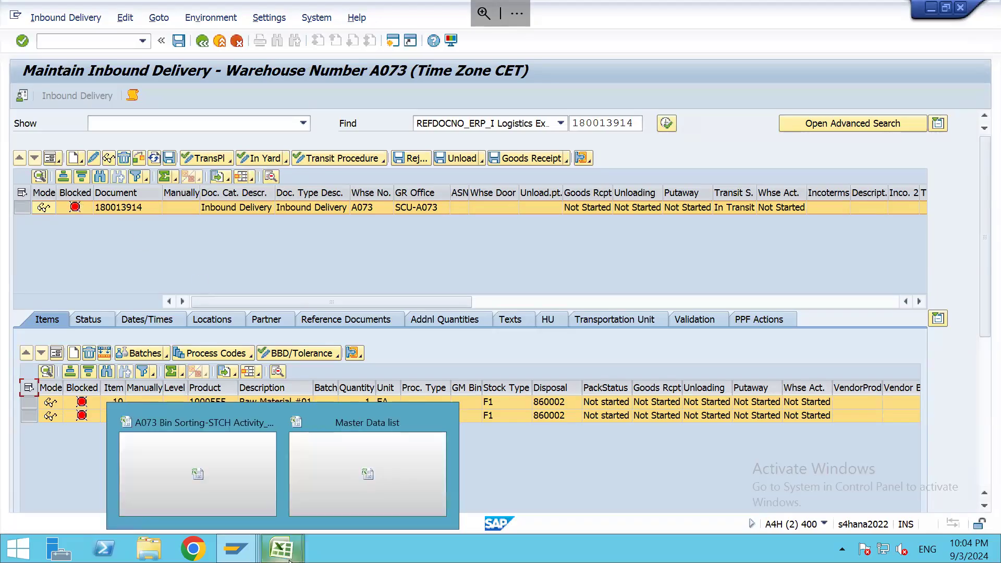
pyautogui.click(313, 496)
pyautogui.click(47, 438)
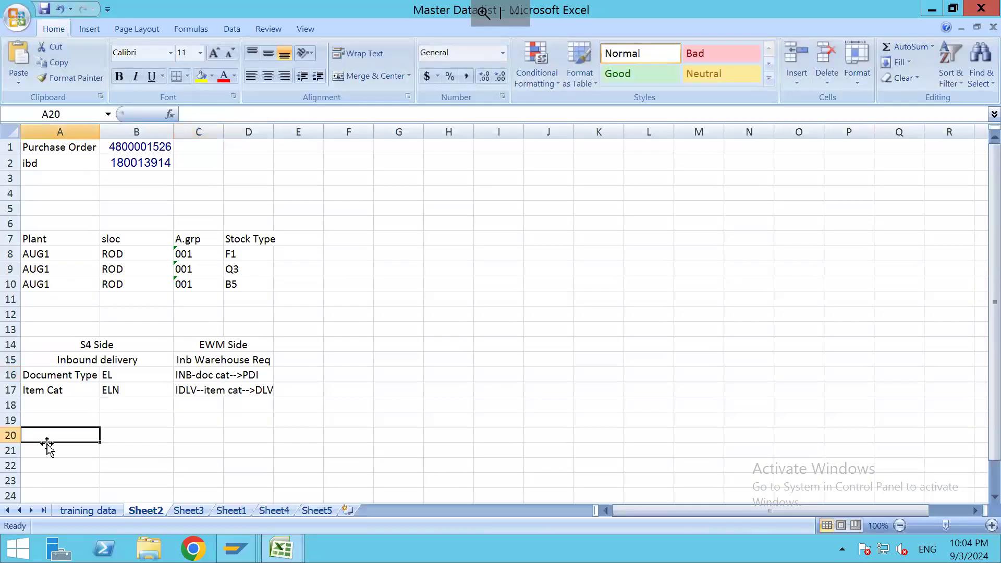
pyautogui.scroll(-1, 47, 446)
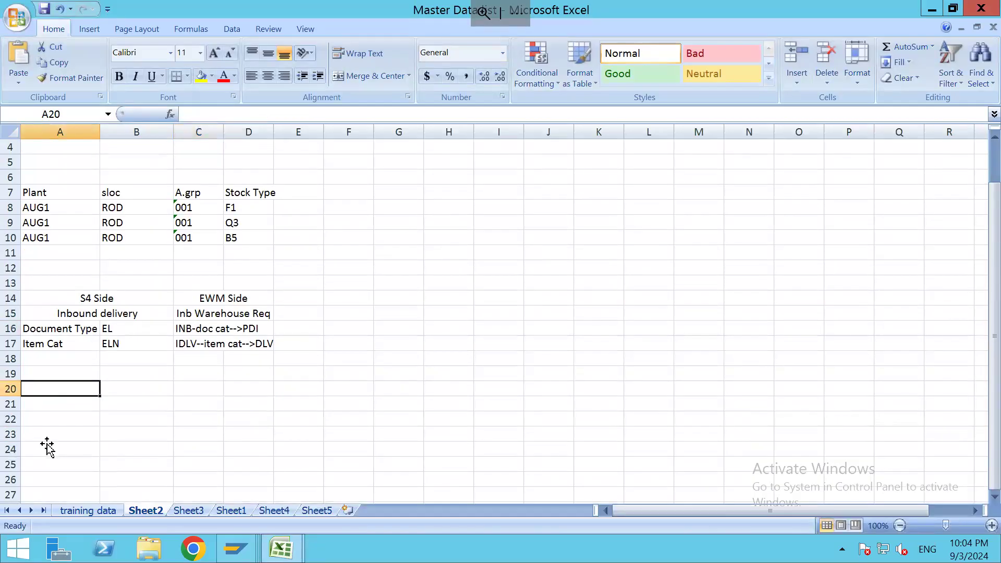
pyautogui.write('In')
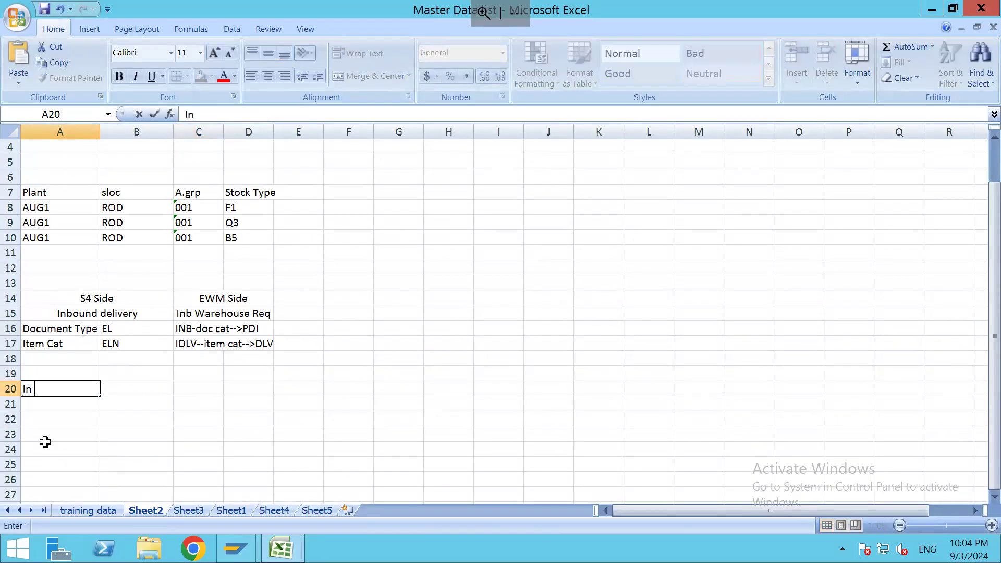
pyautogui.write(' SAP EWM ')
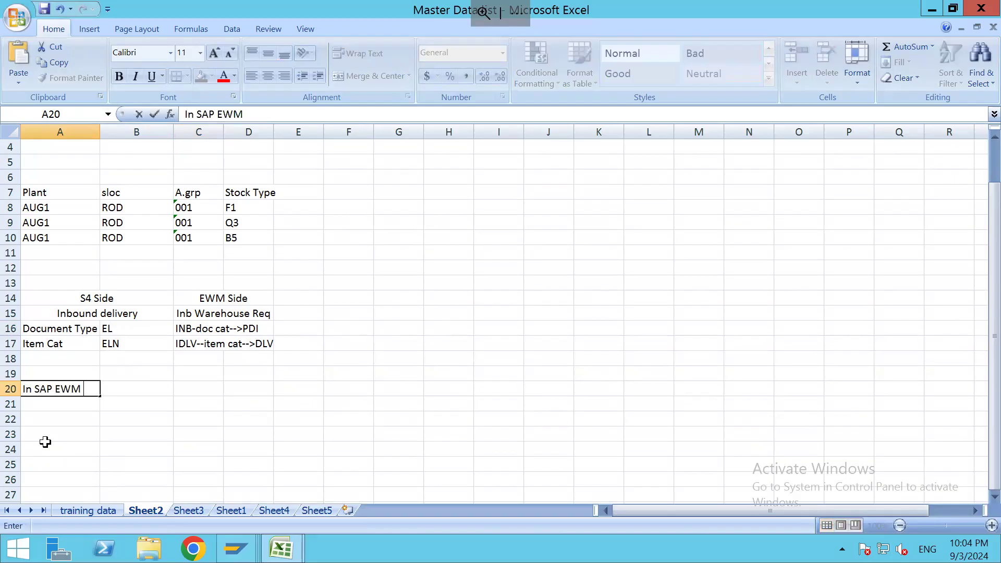
pyautogui.write('for performing movements')
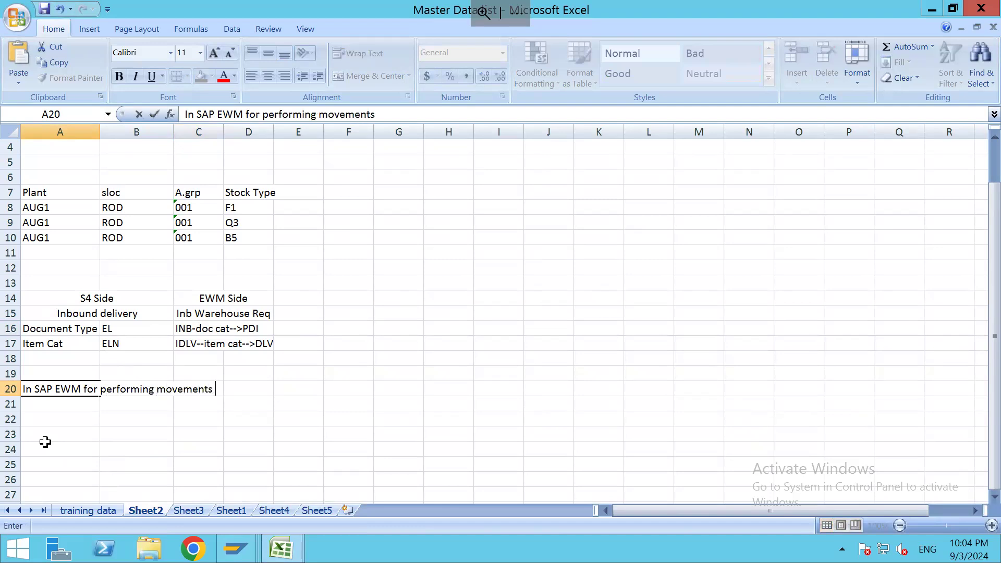
pyautogui.write(' from')
pyautogui.press('BackSpace')
pyautogui.press('BackSpace')
pyautogui.press('BackSpace')
pyautogui.press('BackSpace')
pyautogui.press('BackSpace')
pyautogui.press('BackSpace')
pyautogui.press('BackSpace')
pyautogui.press('BackSpace')
pyautogui.press('BackSpace')
pyautogui.press('BackSpace')
pyautogui.press('BackSpace')
pyautogui.press('BackSpace')
pyautogui.press('BackSpace')
pyautogui.press('BackSpace')
pyautogui.press('BackSpace')
pyautogui.press('BackSpace')
pyautogui.press('BackSpace')
pyautogui.press('BackSpace')
pyautogui.press('BackSpace')
pyautogui.press('BackSpace')
pyautogui.press('BackSpace')
pyautogui.press('BackSpace')
pyautogui.press('BackSpace')
# Step: Complete the A20 note with ", in order to perform movements between 02 bins we need "Warehouse Process Type"", putting the quoted term in bold
pyautogui.write(', in o')
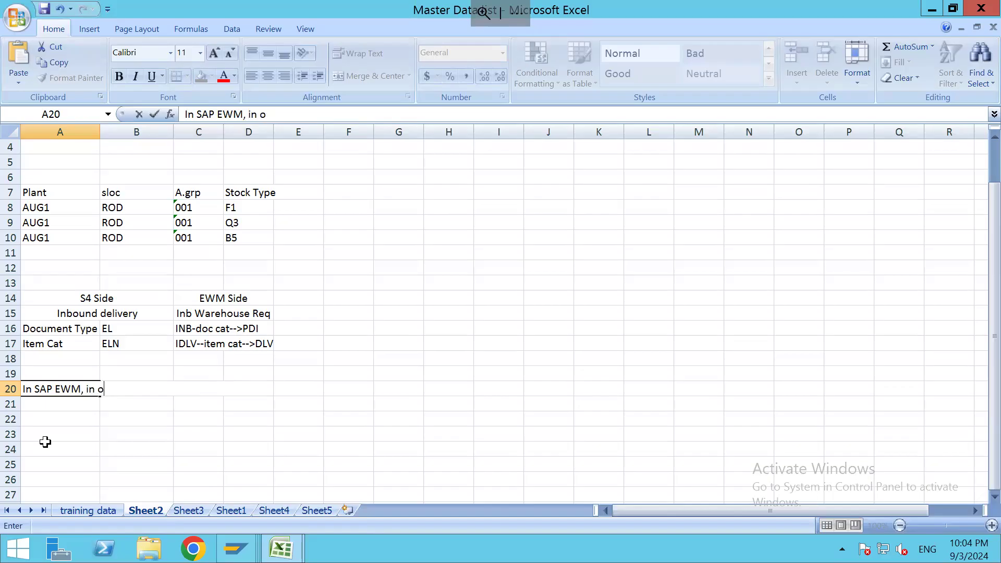
pyautogui.write('rder to perform')
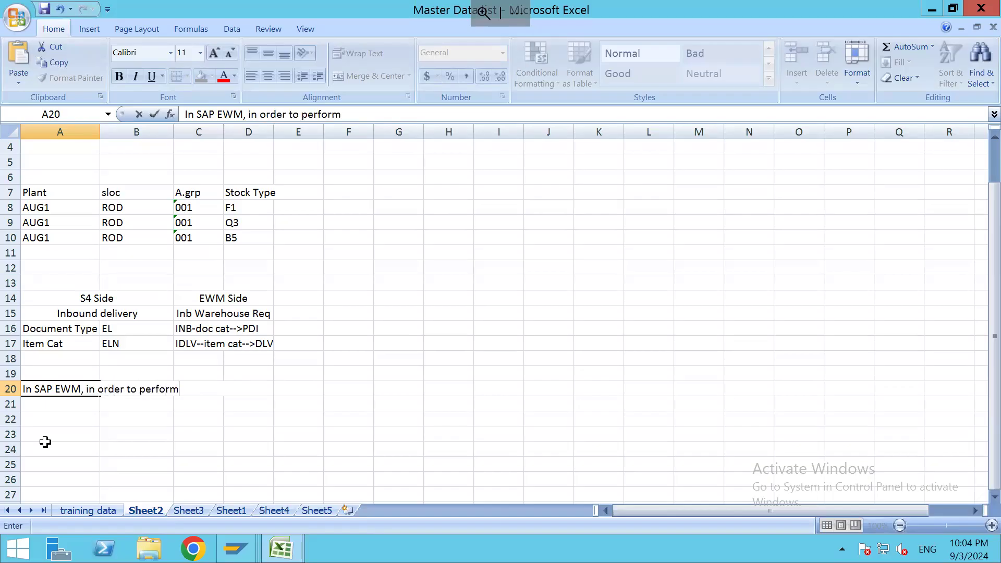
pyautogui.write(' movements ')
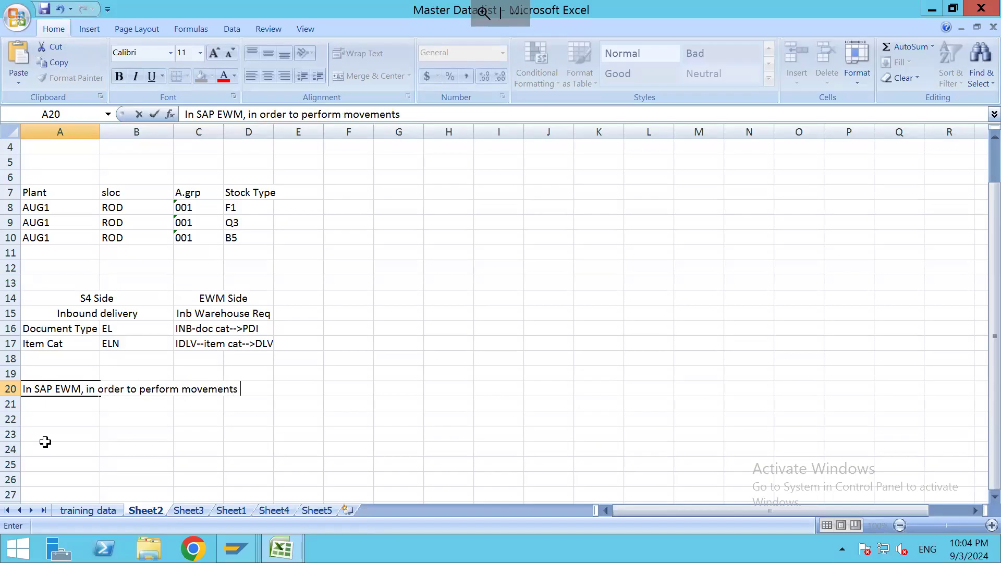
pyautogui.write('between 02 bins')
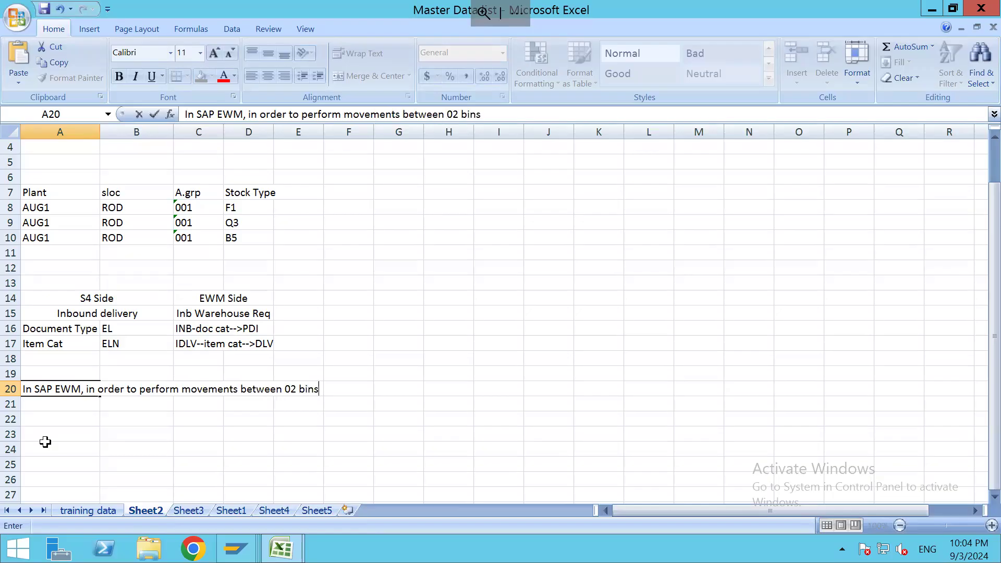
pyautogui.write(' we need')
pyautogui.write('"Warehouse Process Type"')
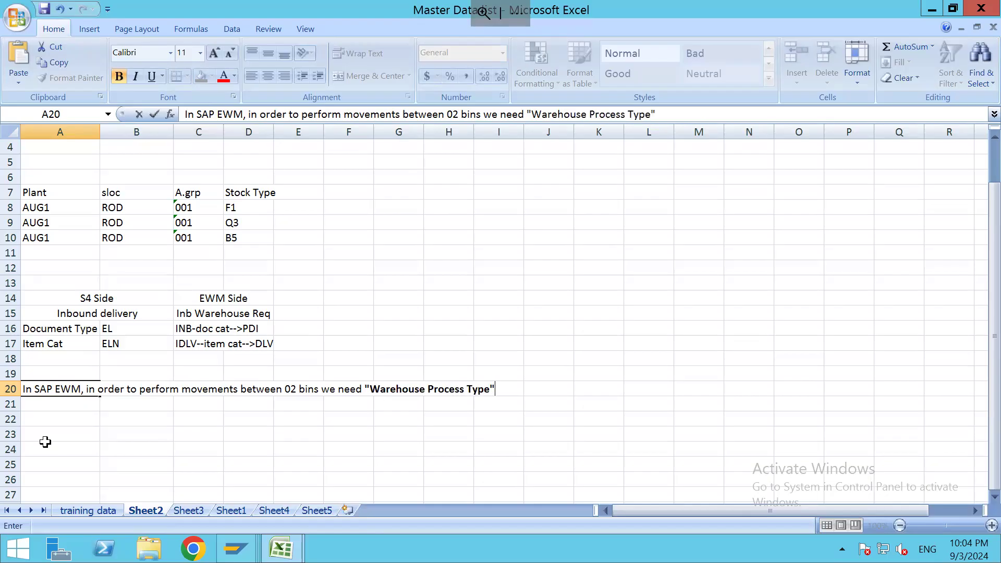
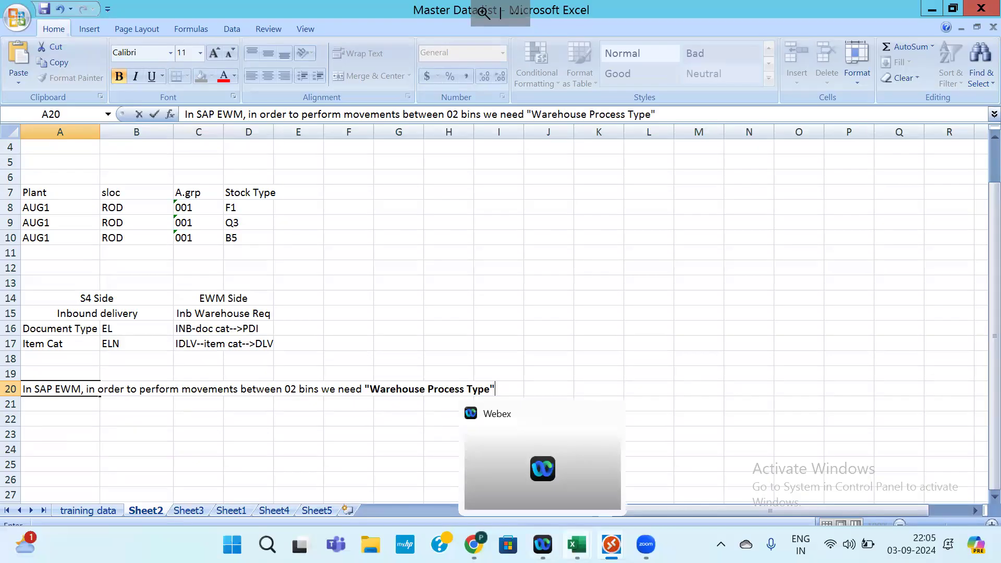
pyautogui.moveTo(577, 545)
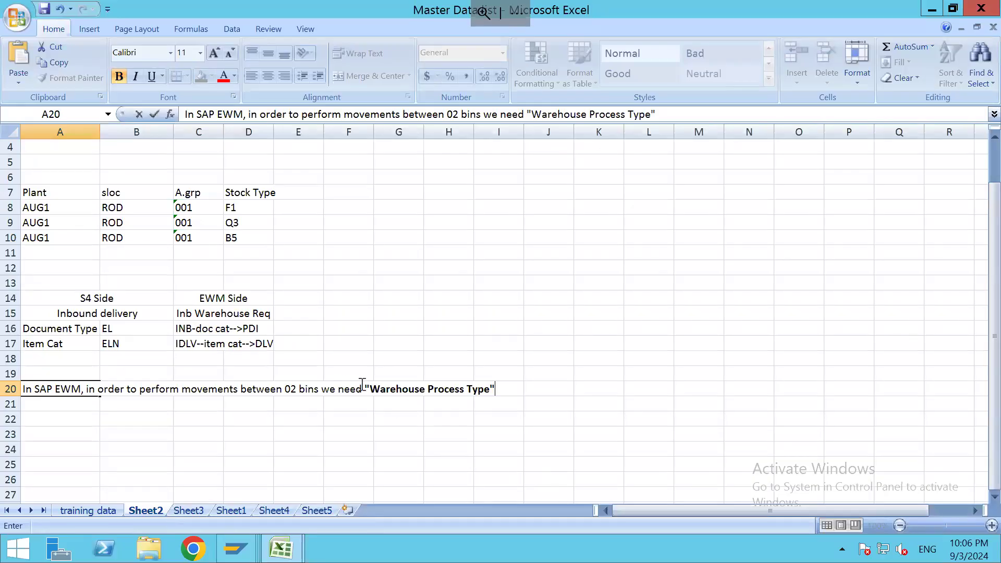
pyautogui.moveTo(366, 389); pyautogui.dragTo(509, 386)
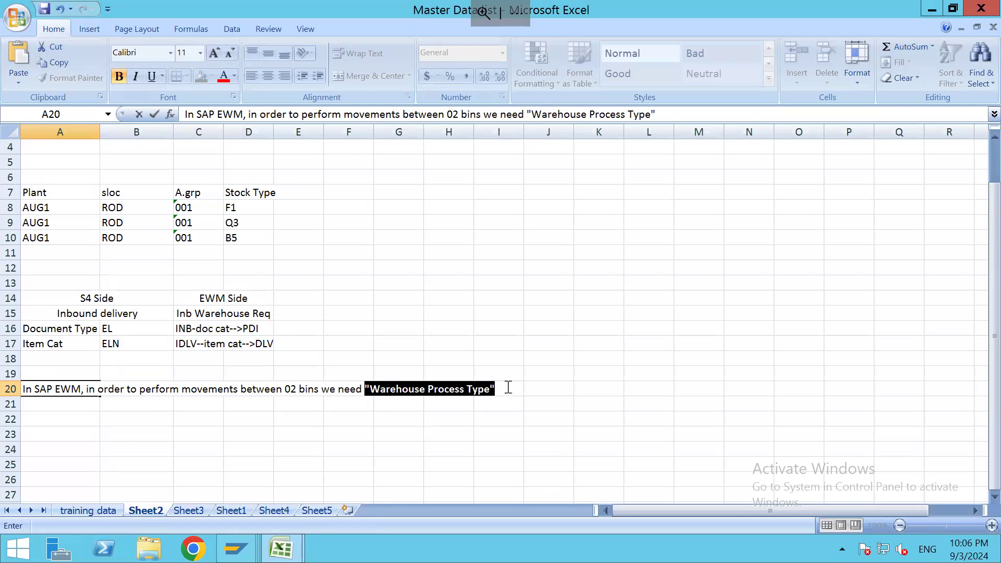
pyautogui.click(443, 442)
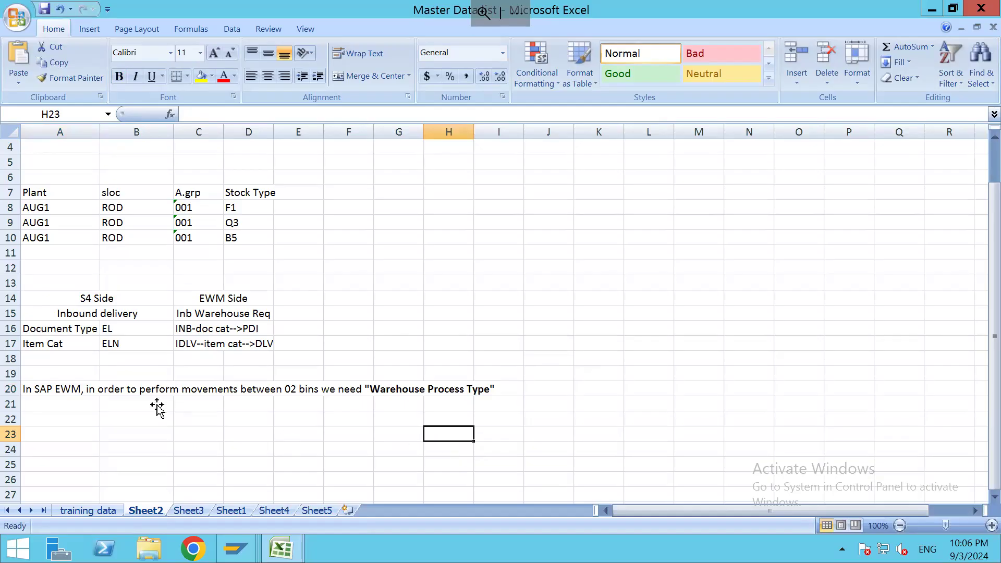
pyautogui.click(52, 389)
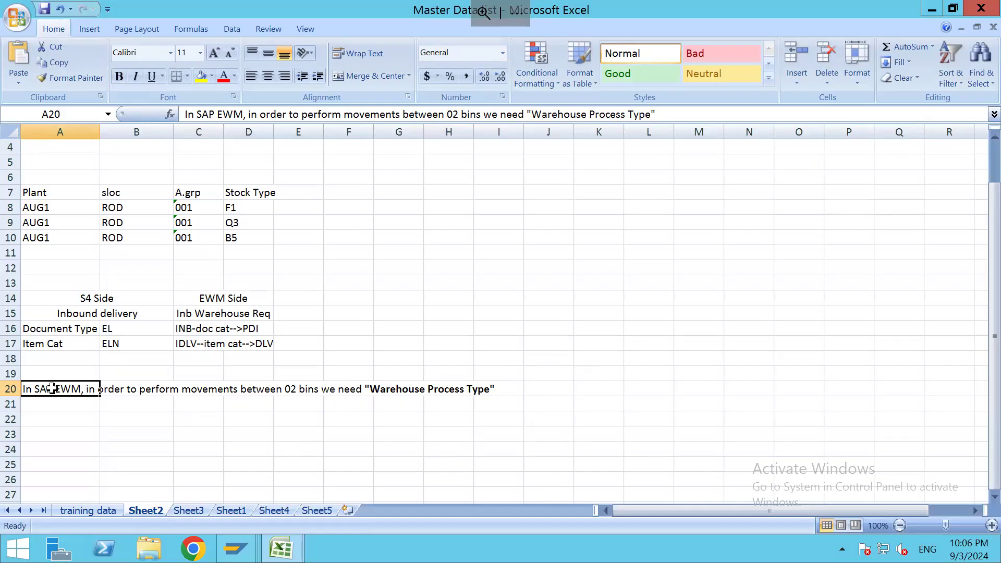
# Step: Switch to the Maintain Inbound Delivery window and check the Whse Proc. Type field in the form view of item 10
pyautogui.moveTo(235, 549)
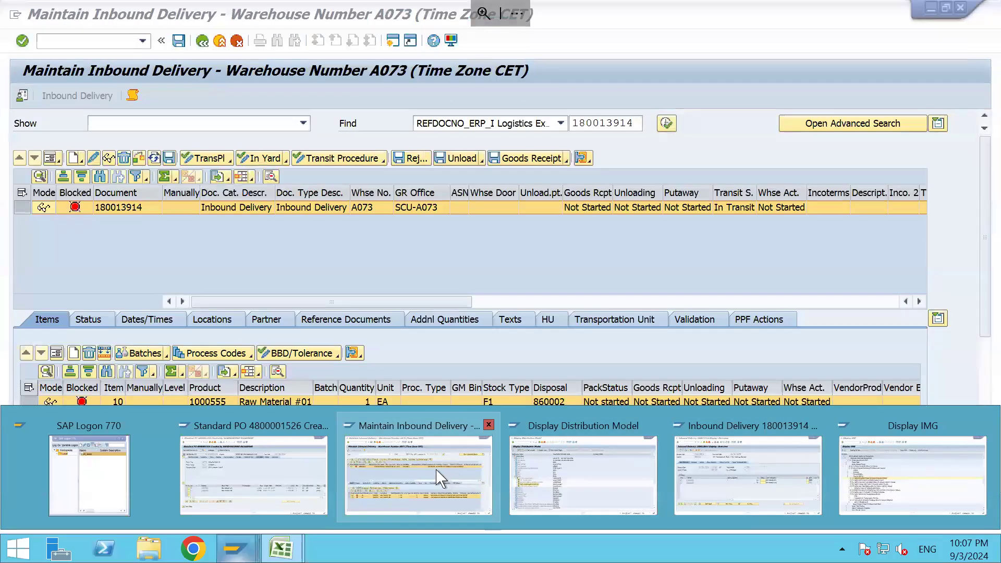
pyautogui.click(440, 476)
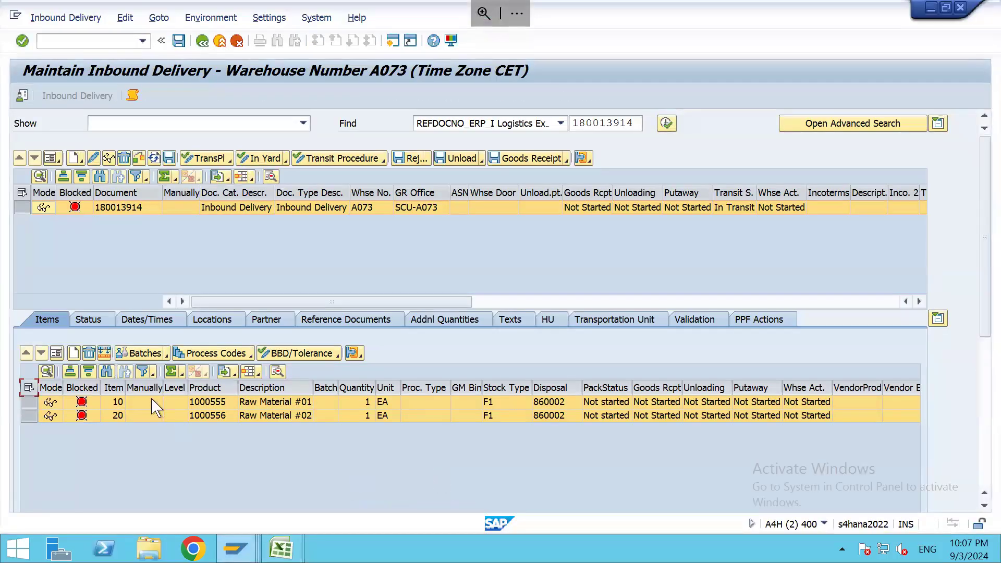
pyautogui.click(29, 402)
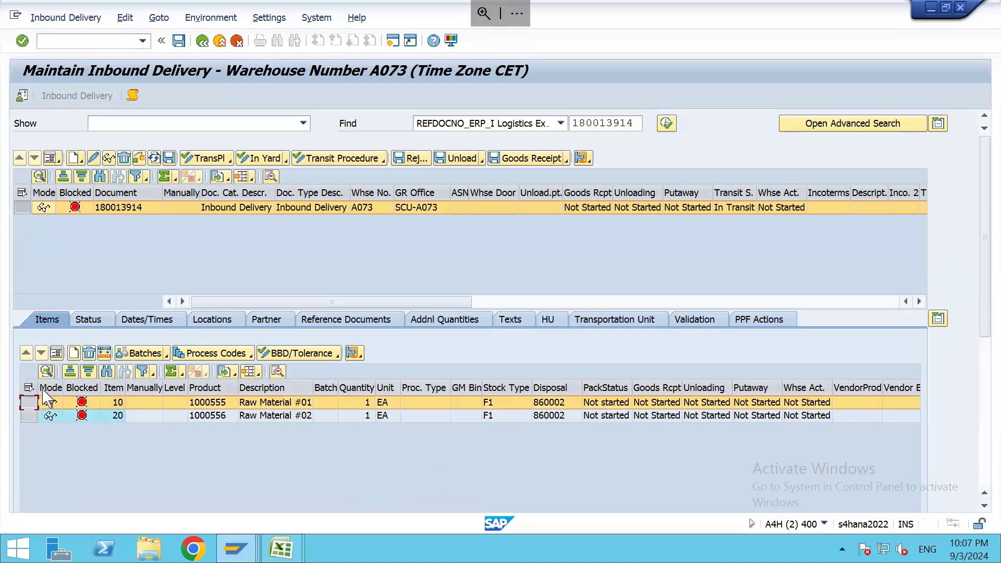
pyautogui.click(56, 353)
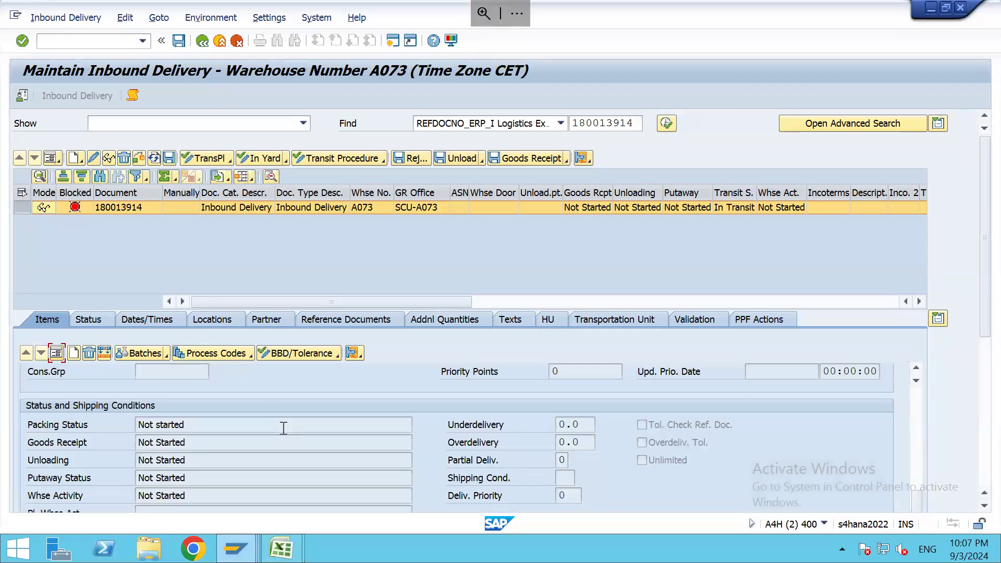
pyautogui.scroll(5, 286, 427)
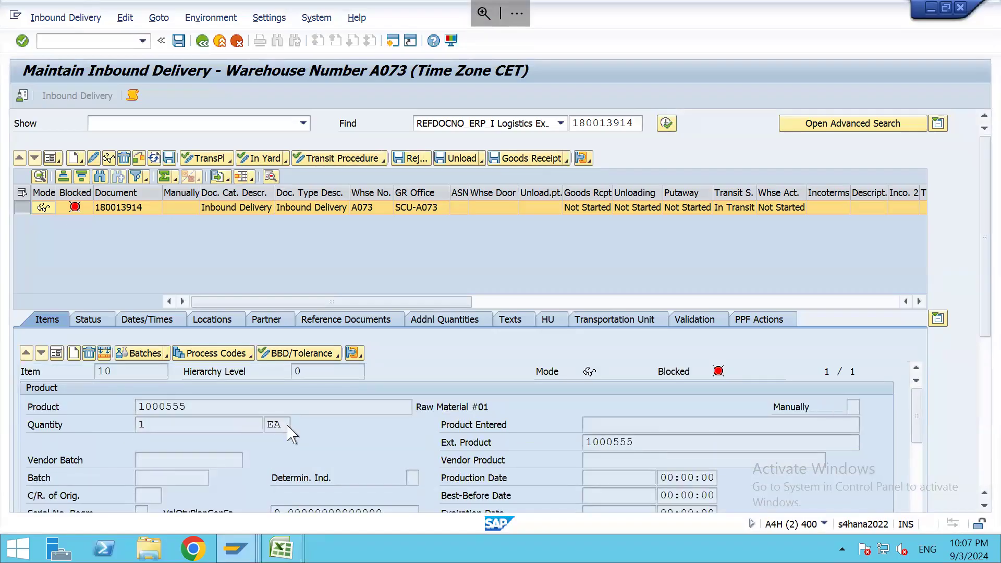
pyautogui.scroll(-3, 287, 427)
pyautogui.moveTo(983, 236); pyautogui.dragTo(984, 283)
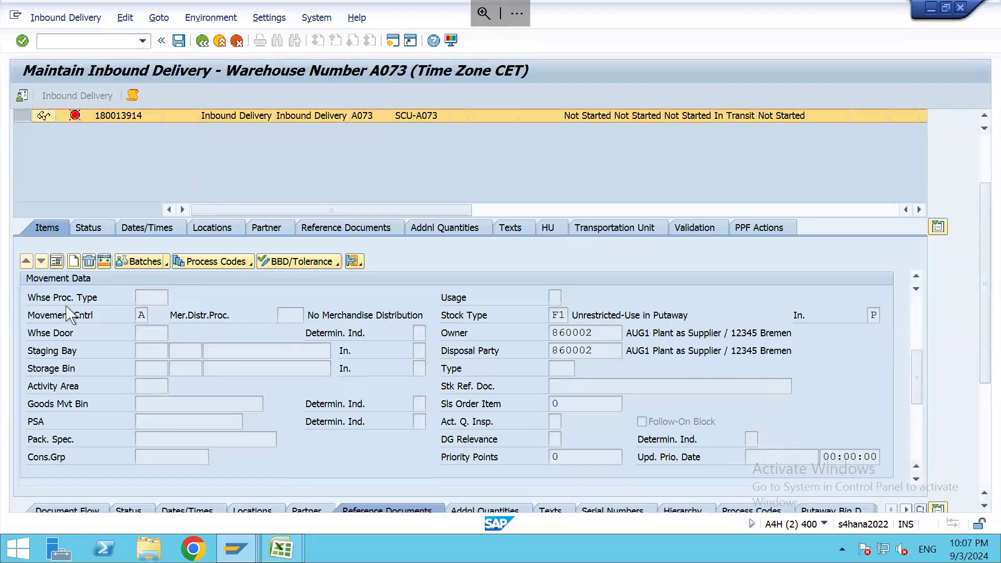
pyautogui.click(140, 298)
# Step: Switch to the Warehouse Layout workbook and bring up the whole inbound and outbound diagram on Sheet3
pyautogui.moveTo(576, 544)
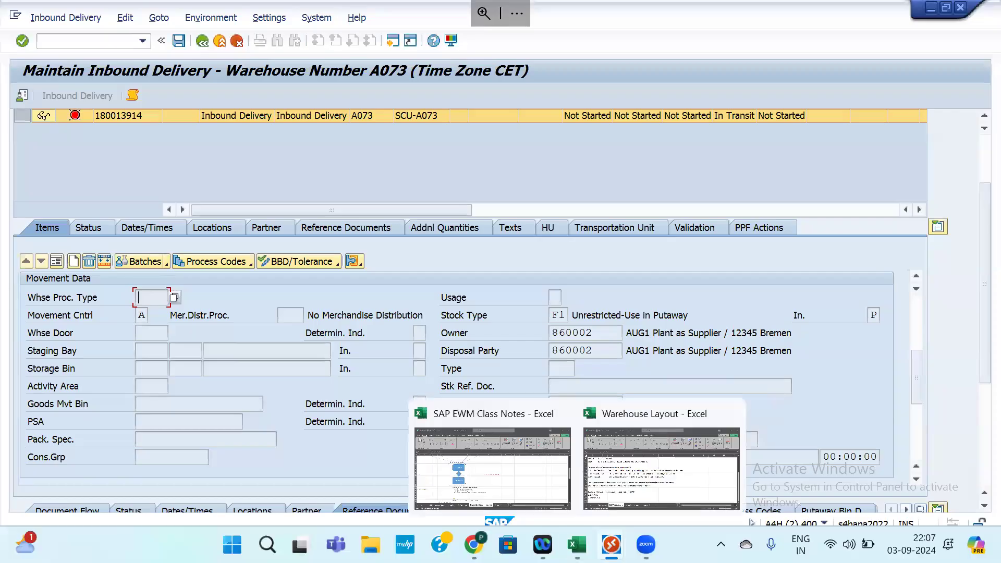
pyautogui.click(599, 491)
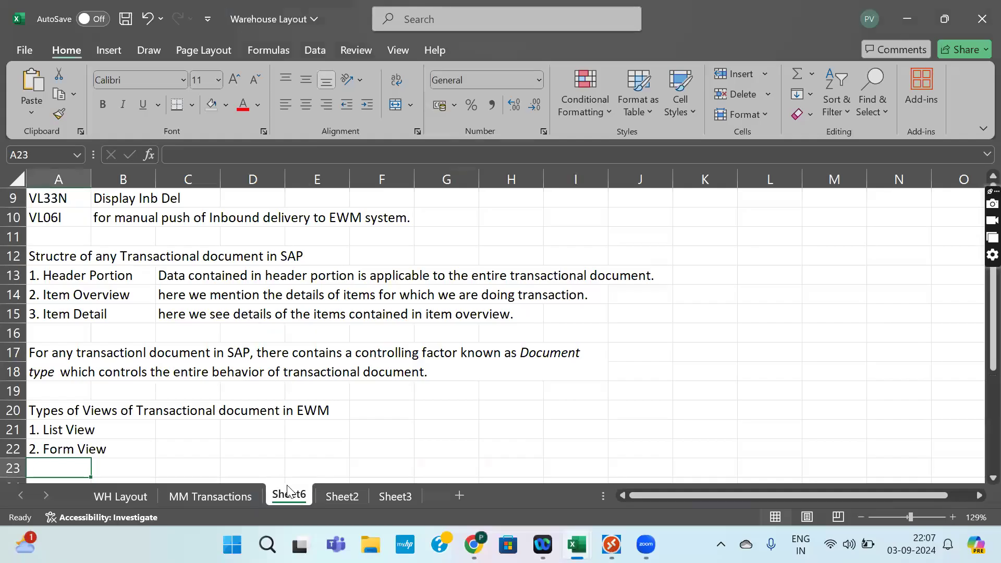
pyautogui.click(342, 498)
pyautogui.click(393, 497)
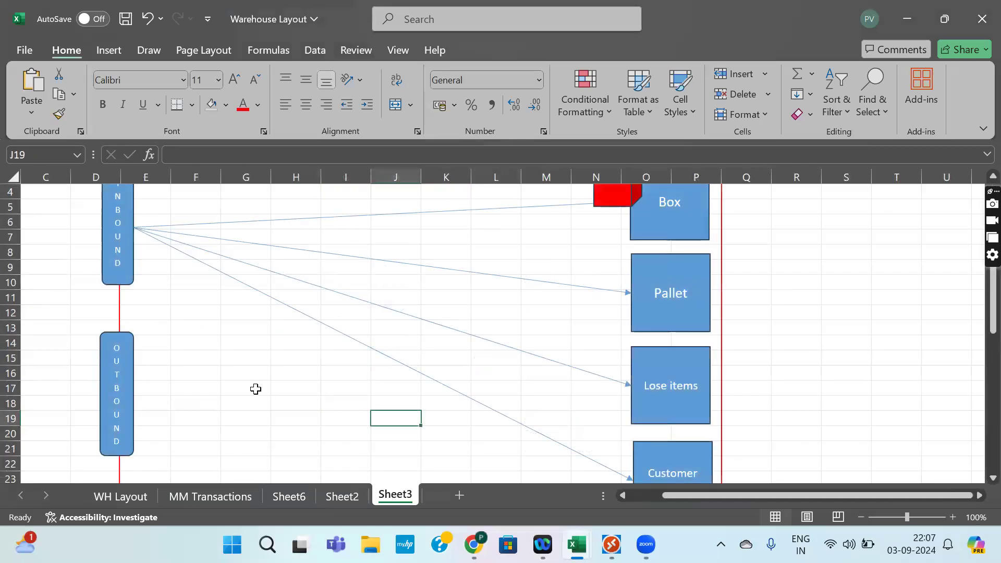
pyautogui.keyDown('ctrl'); pyautogui.scroll(-3, 256, 389); pyautogui.keyUp('ctrl')
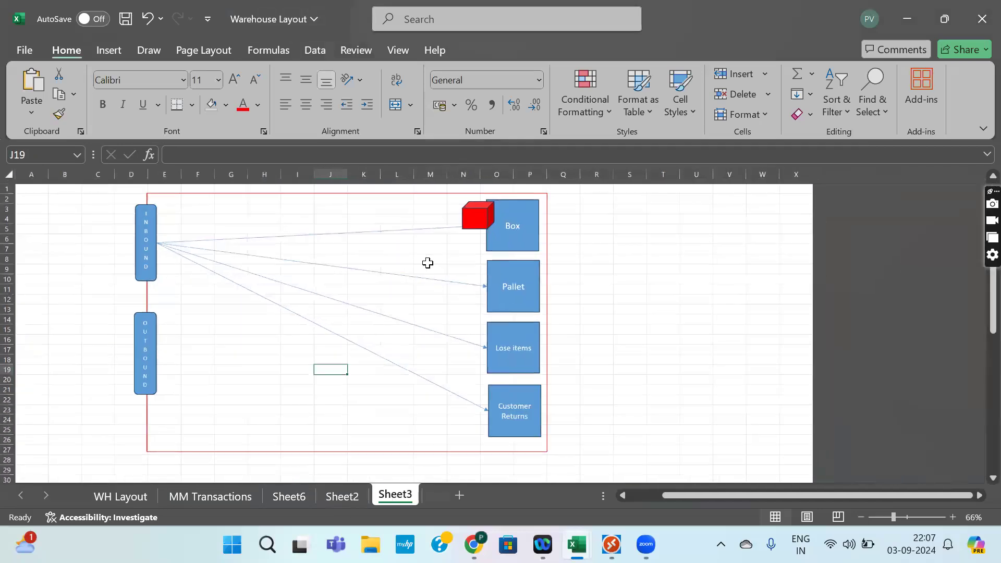
# Step: Move the red cube from the Box area to just inside the warehouse near the Inbound door and enlarge it
pyautogui.click(501, 235)
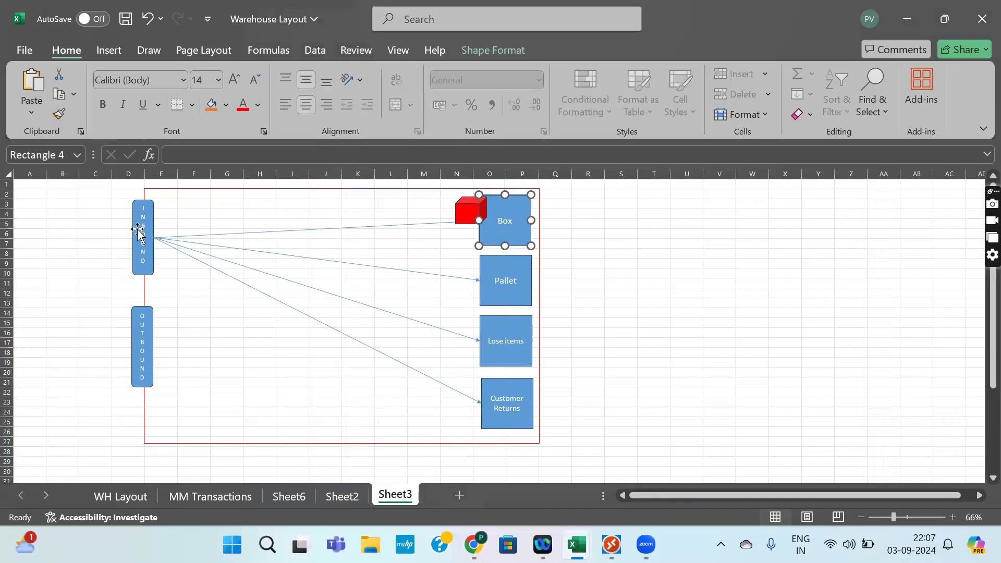
pyautogui.click(458, 209)
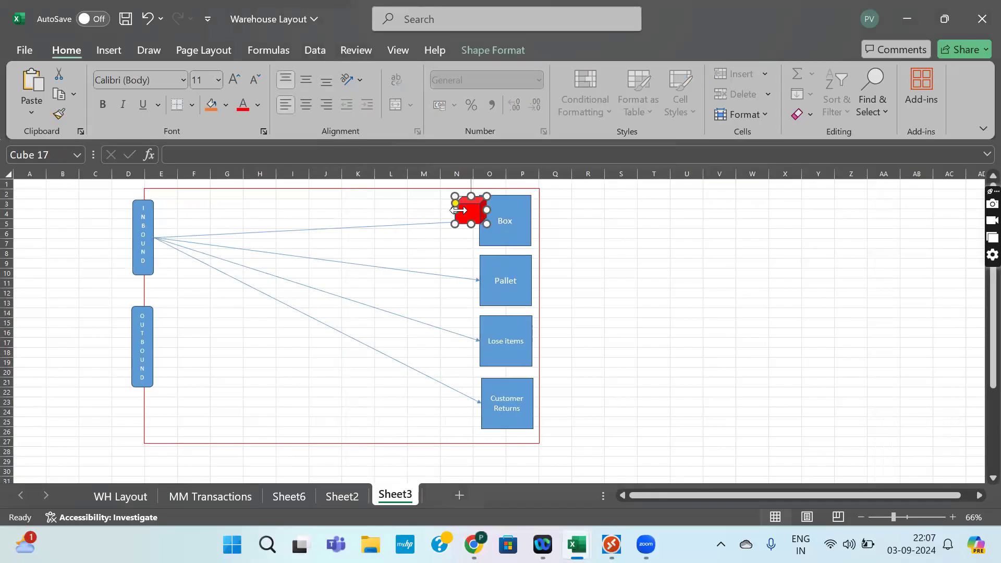
pyautogui.moveTo(459, 209); pyautogui.dragTo(106, 212)
pyautogui.moveTo(160, 234); pyautogui.dragTo(250, 239)
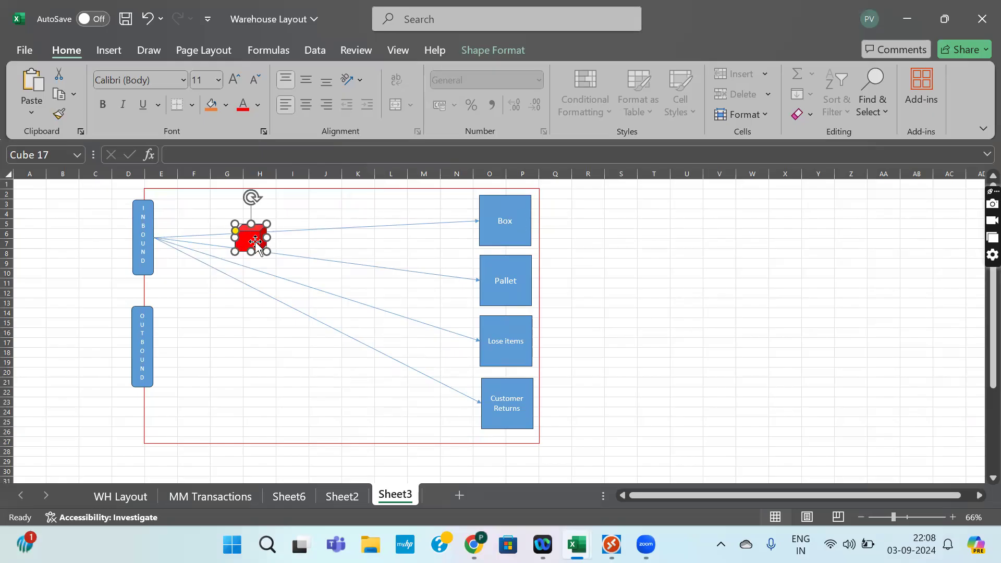
pyautogui.moveTo(271, 257); pyautogui.dragTo(259, 235)
# Step: Apply all borders to the cell range R3:S18 beside the warehouse diagram to form a two-column bin grid
pyautogui.moveTo(577, 205); pyautogui.dragTo(626, 359)
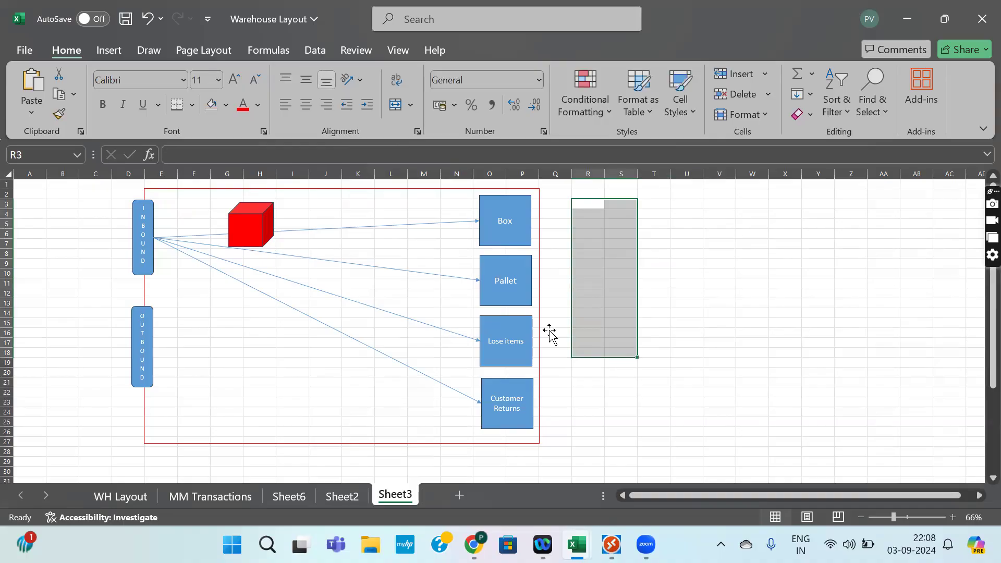
pyautogui.click(191, 105)
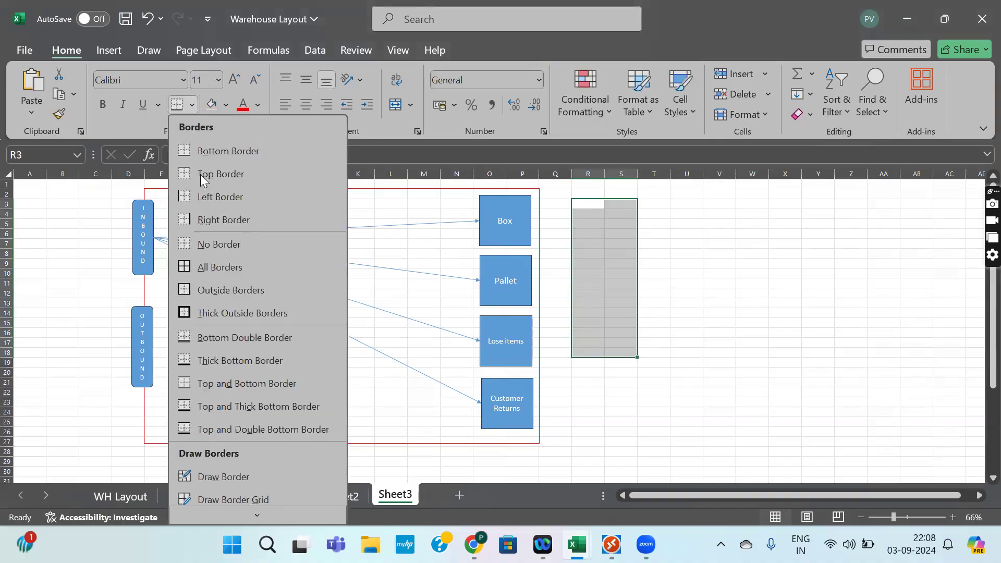
pyautogui.click(208, 270)
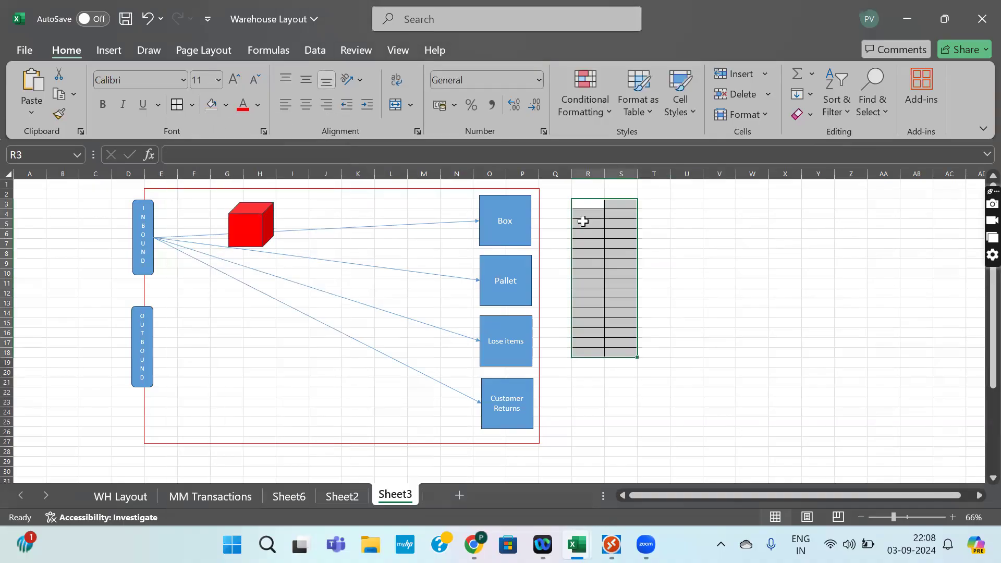
# Step: Enter bin1 in R3 and fill the series down to bin16 in R18
pyautogui.write('bi')
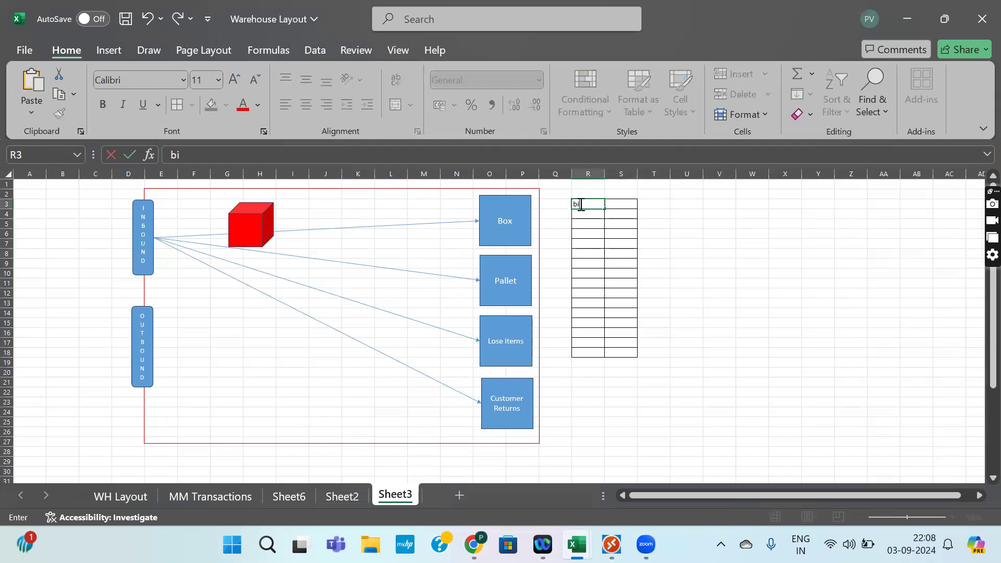
pyautogui.write('n1')
pyautogui.click(593, 204)
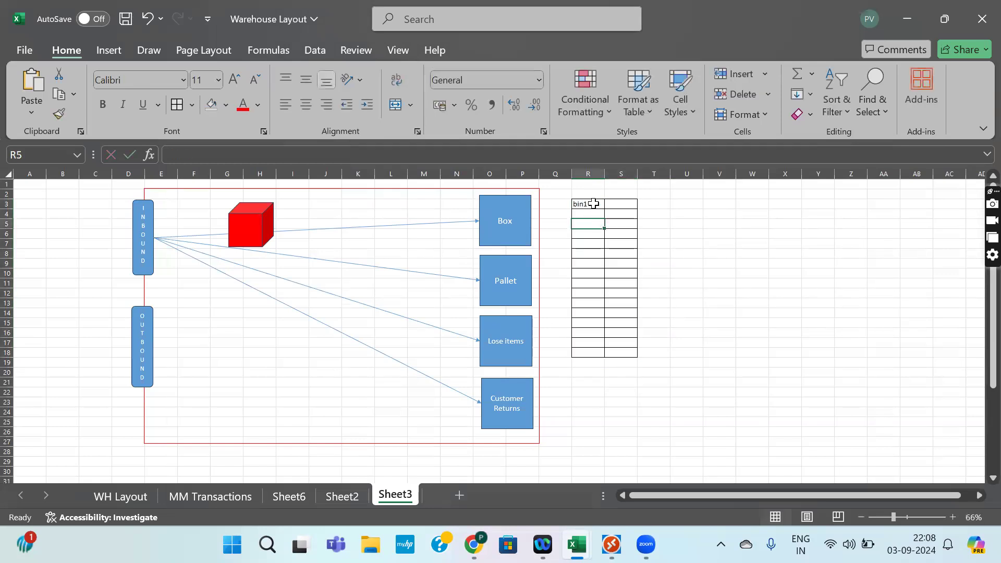
pyautogui.moveTo(605, 209); pyautogui.dragTo(606, 360)
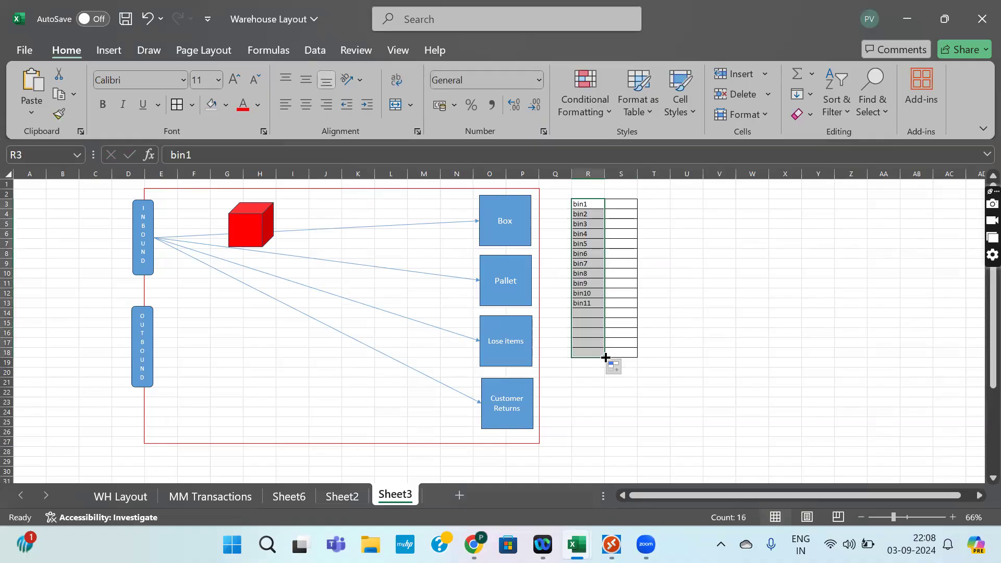
# Step: Enter bin17 in S3 and fill the series down the second grid column to bin32 in S18
pyautogui.click(625, 207)
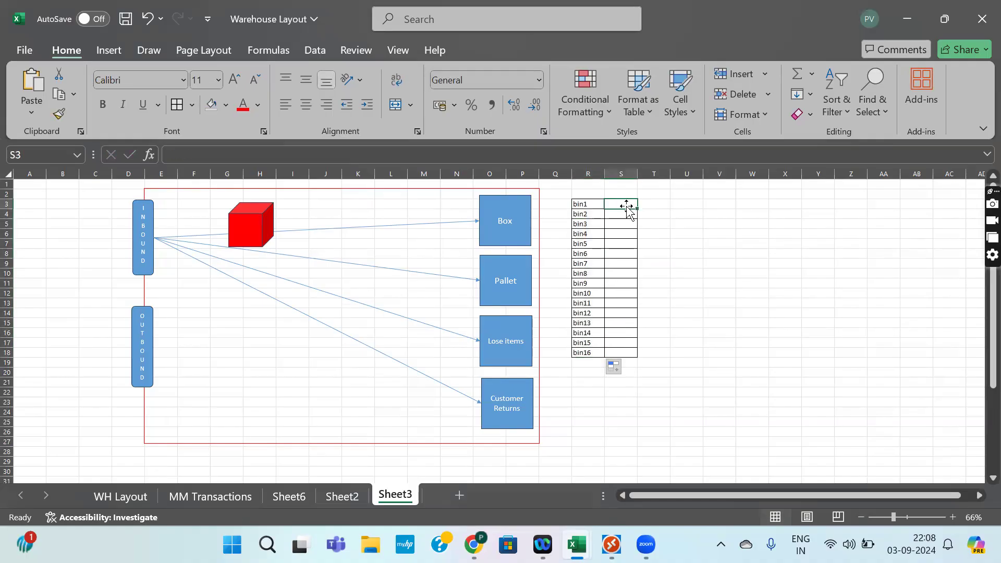
pyautogui.write('bin17')
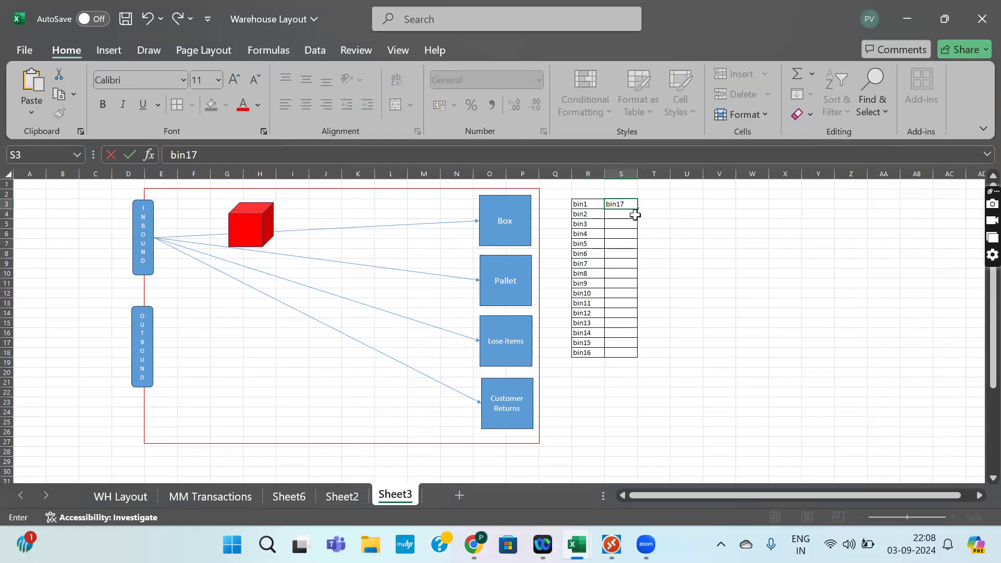
pyautogui.click(649, 217)
pyautogui.click(627, 205)
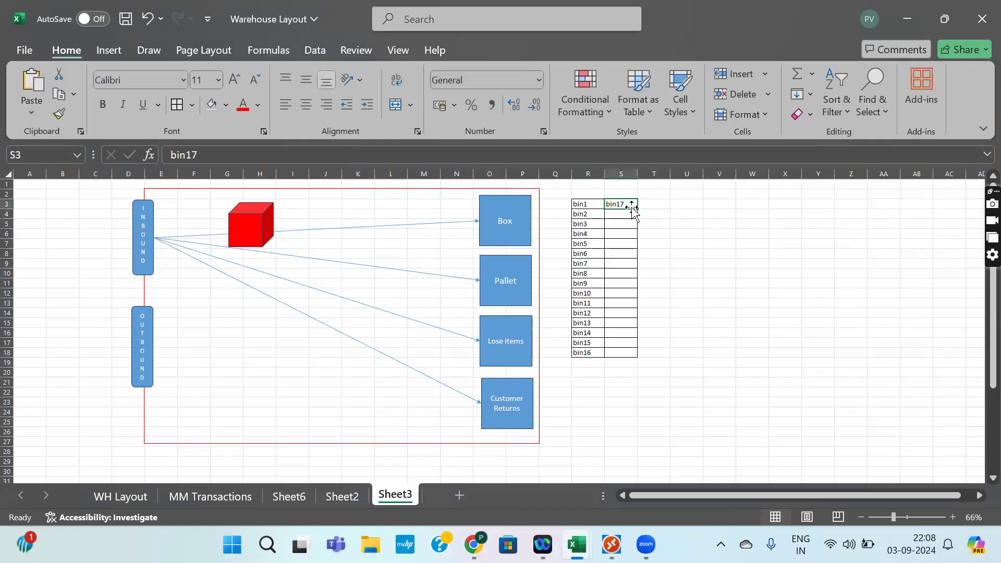
pyautogui.moveTo(636, 208); pyautogui.dragTo(644, 352)
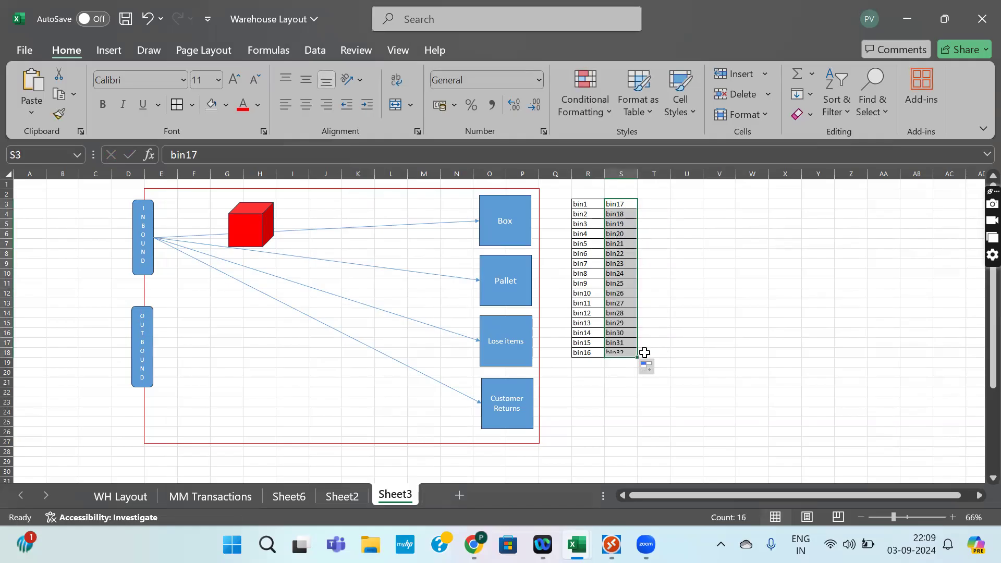
pyautogui.click(621, 382)
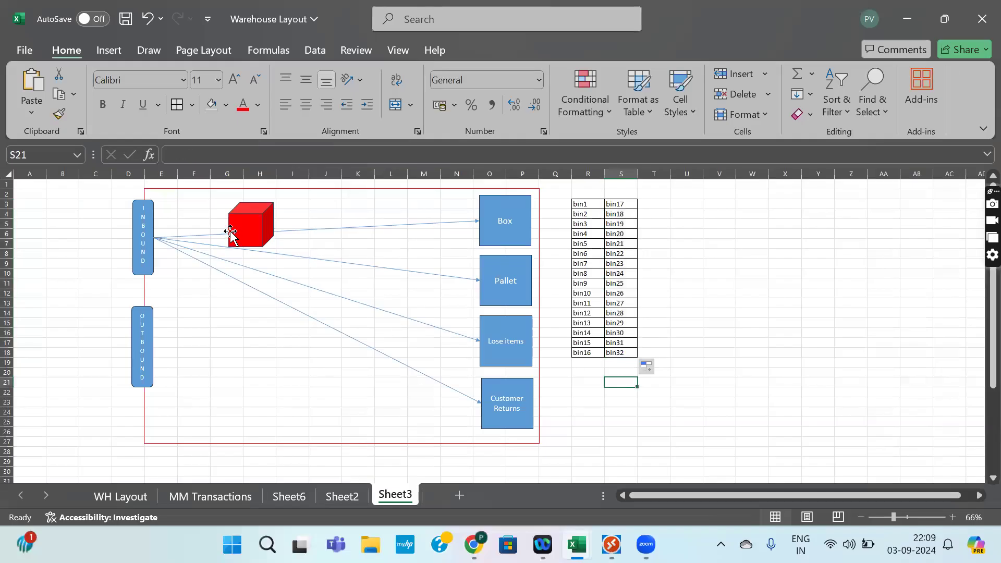
# Step: Move the red cube from near the Inbound door across the warehouse to just in front of the Box area
pyautogui.moveTo(243, 228); pyautogui.dragTo(215, 221)
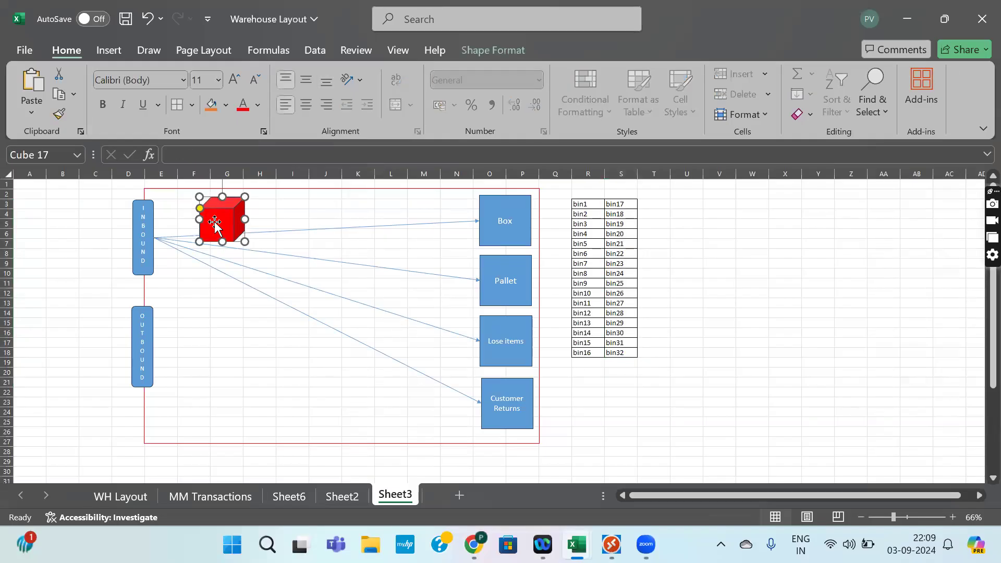
pyautogui.click(148, 219)
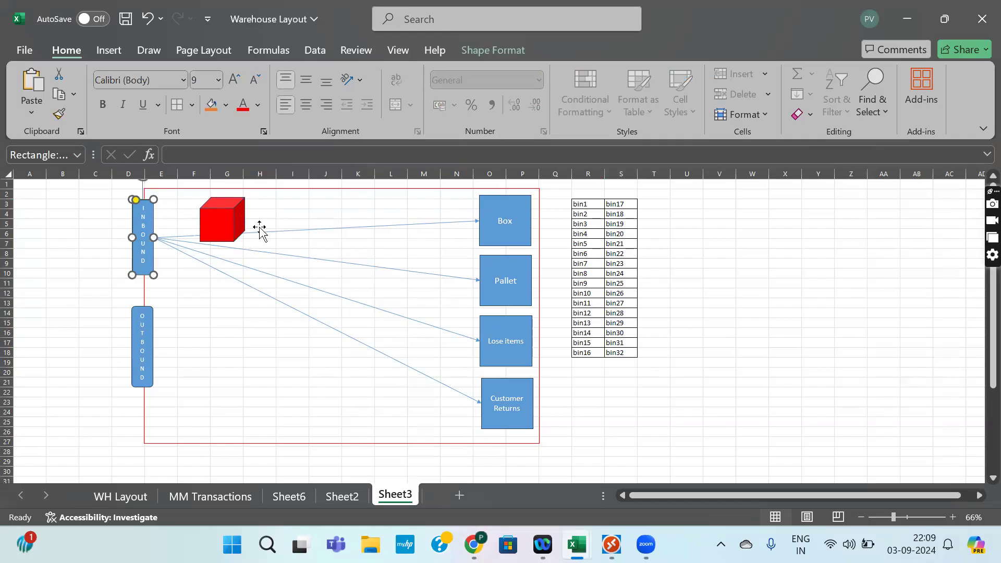
pyautogui.click(224, 218)
pyautogui.moveTo(225, 218); pyautogui.dragTo(426, 229)
# Step: Highlight the bin grid in R3:S18 to examine the bins from bin1 through bin32
pyautogui.moveTo(581, 206); pyautogui.dragTo(616, 357)
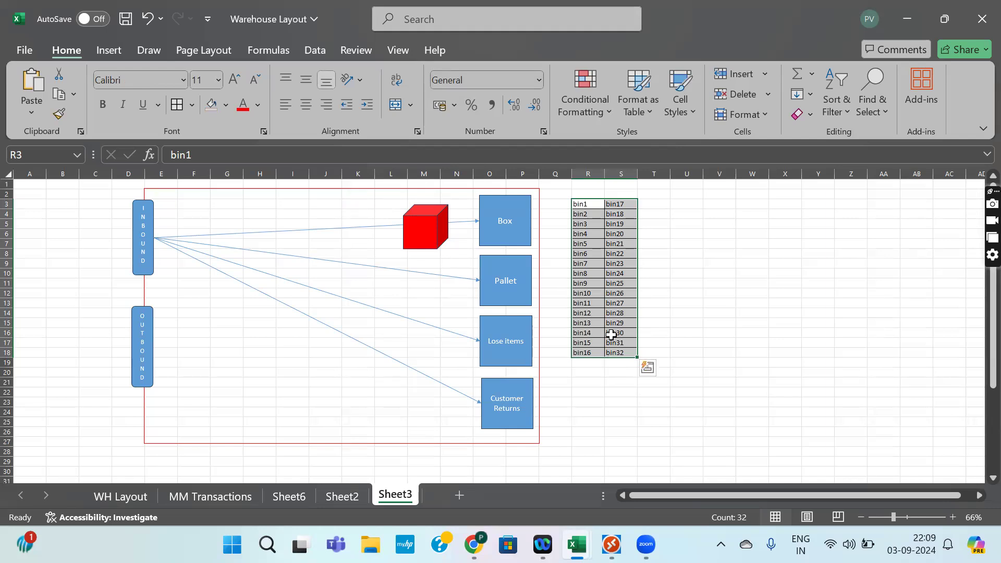
pyautogui.click(578, 204)
pyautogui.moveTo(602, 243); pyautogui.dragTo(629, 353)
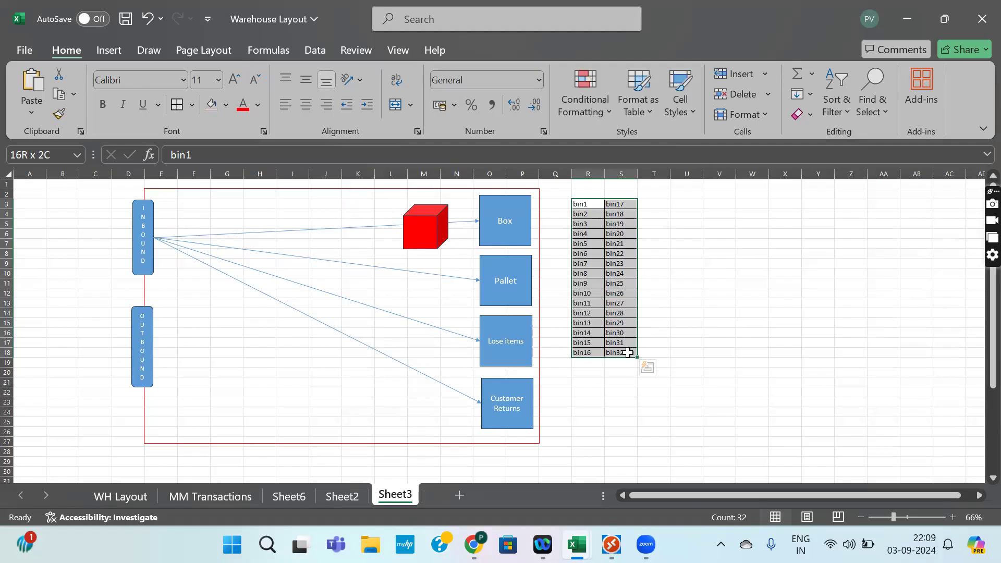
pyautogui.moveTo(628, 353); pyautogui.dragTo(628, 353)
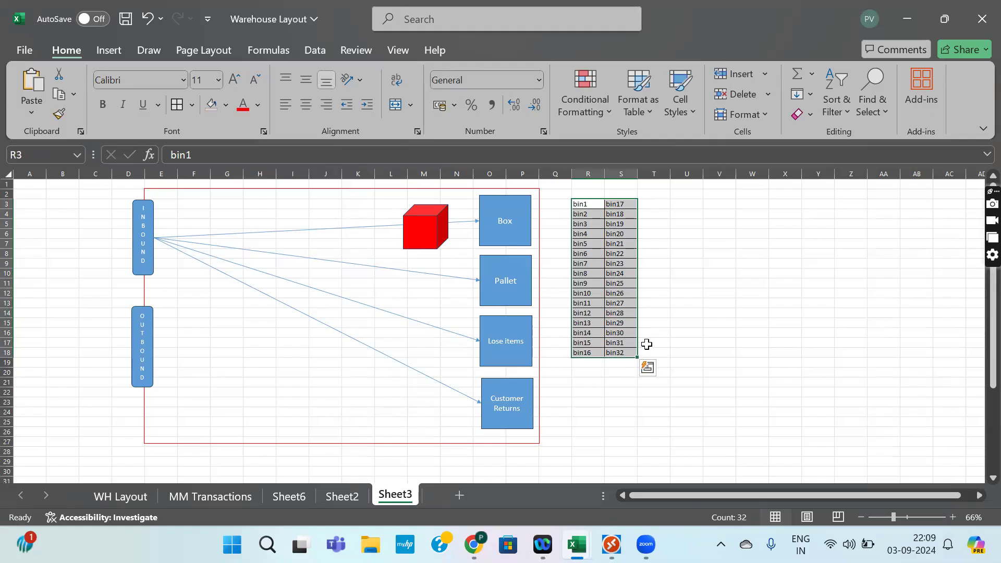
pyautogui.click(645, 342)
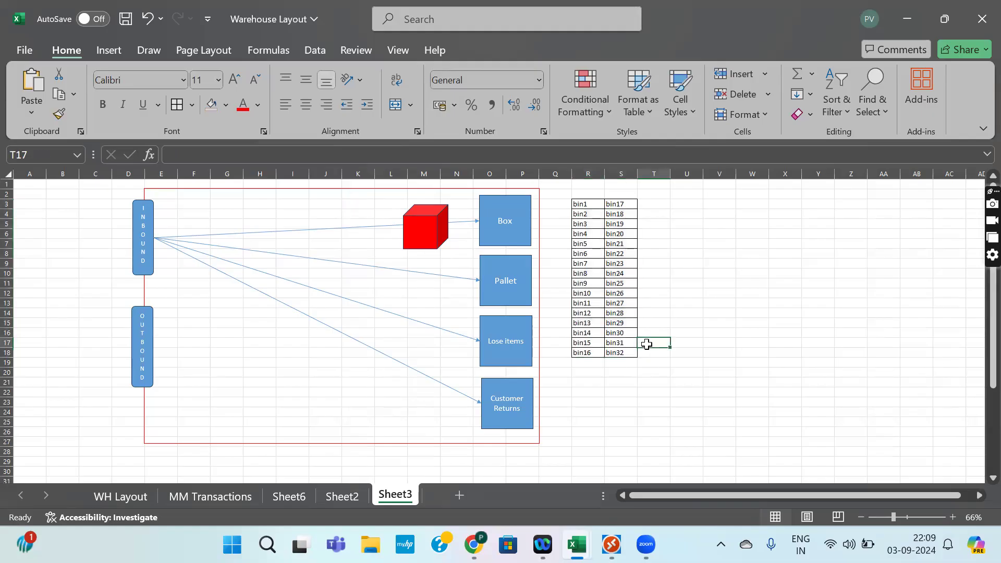
# Step: Switch to the SAP Maintain Inbound Delivery window and open an additional SAP GUI window
pyautogui.click(149, 215)
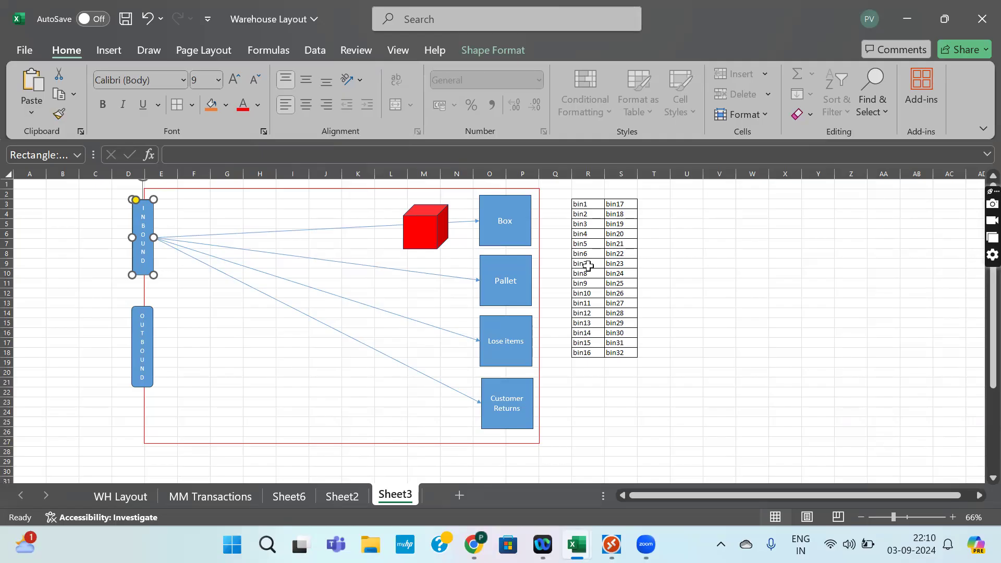
pyautogui.hotkey('alt', 'Tab')
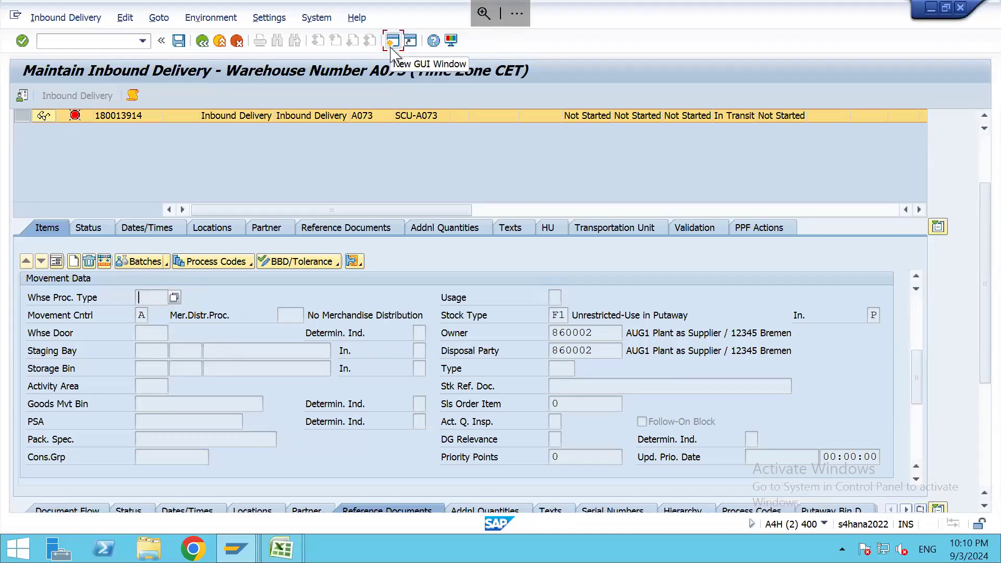
pyautogui.click(392, 40)
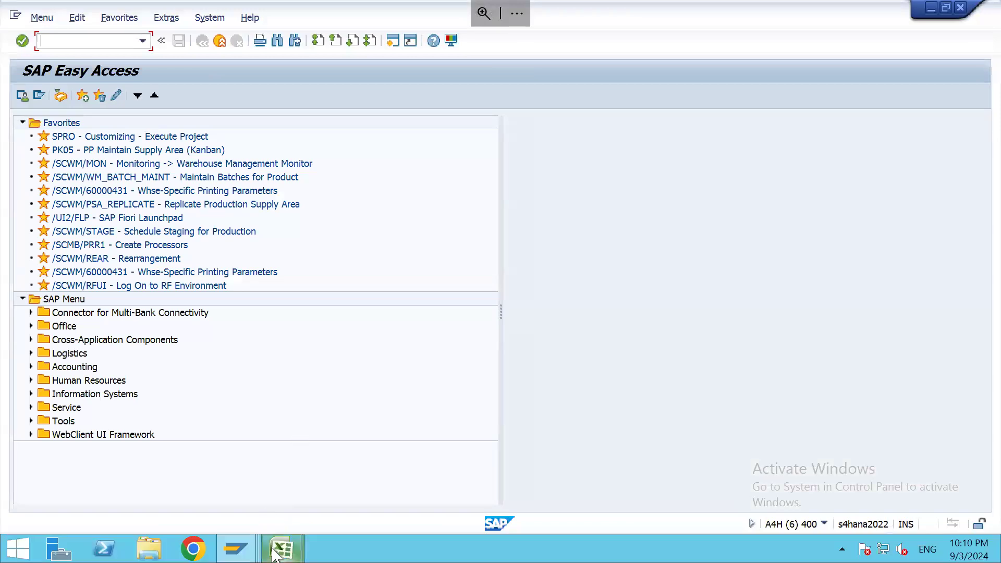
# Step: Switch to the Master Data list workbook and enter the heading "WPT" in A22 of Sheet2
pyautogui.click(275, 554)
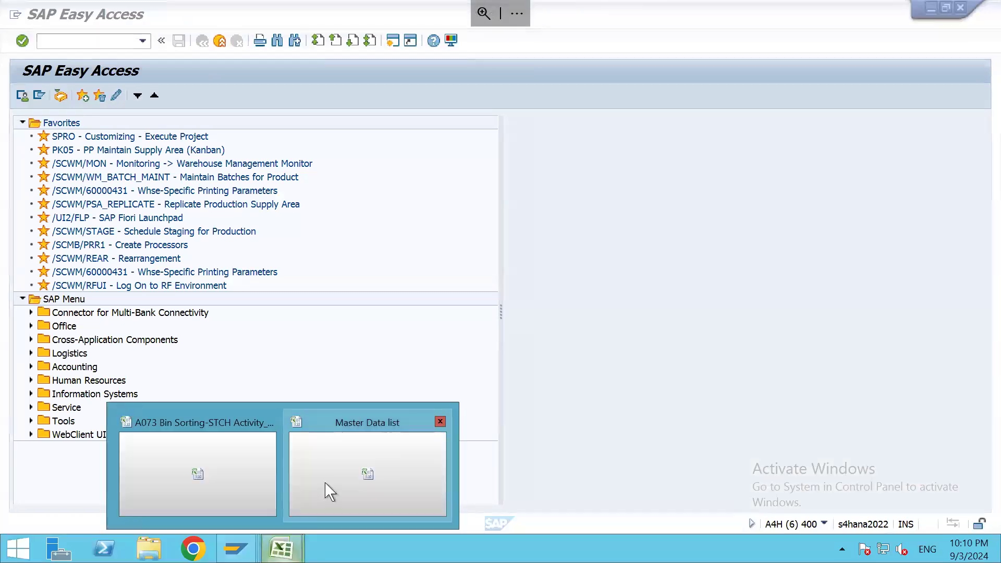
pyautogui.click(324, 484)
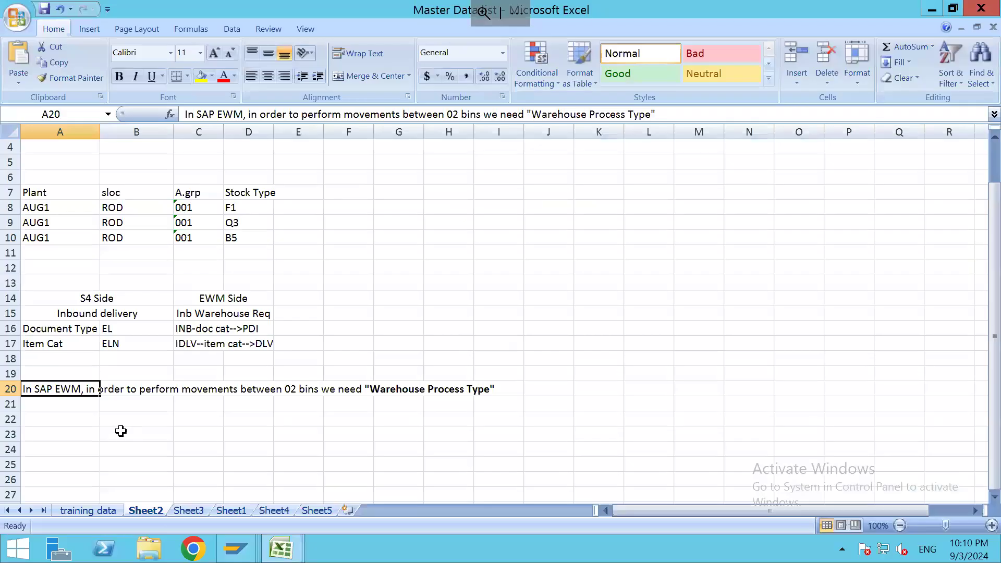
pyautogui.click(72, 419)
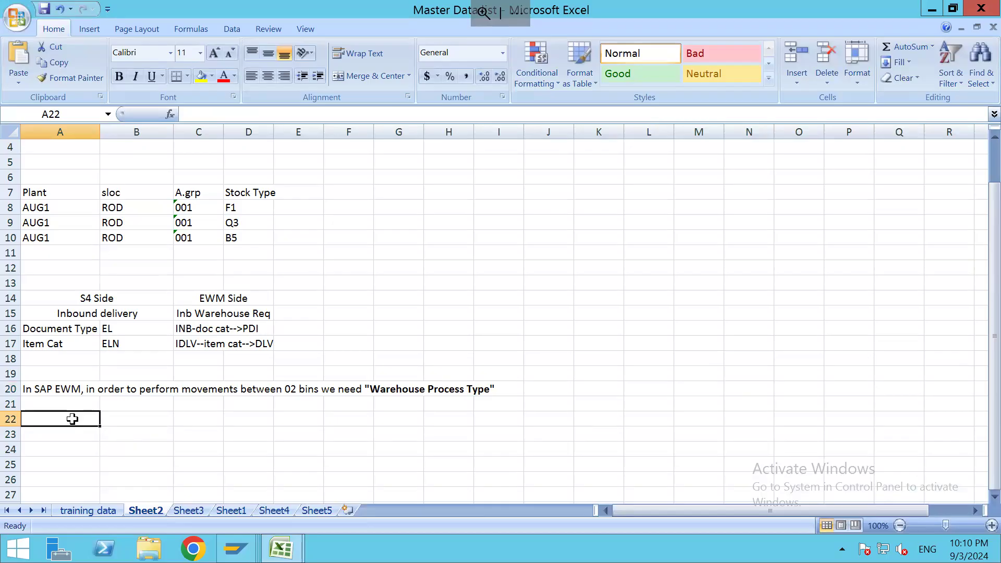
pyautogui.write('WPT')
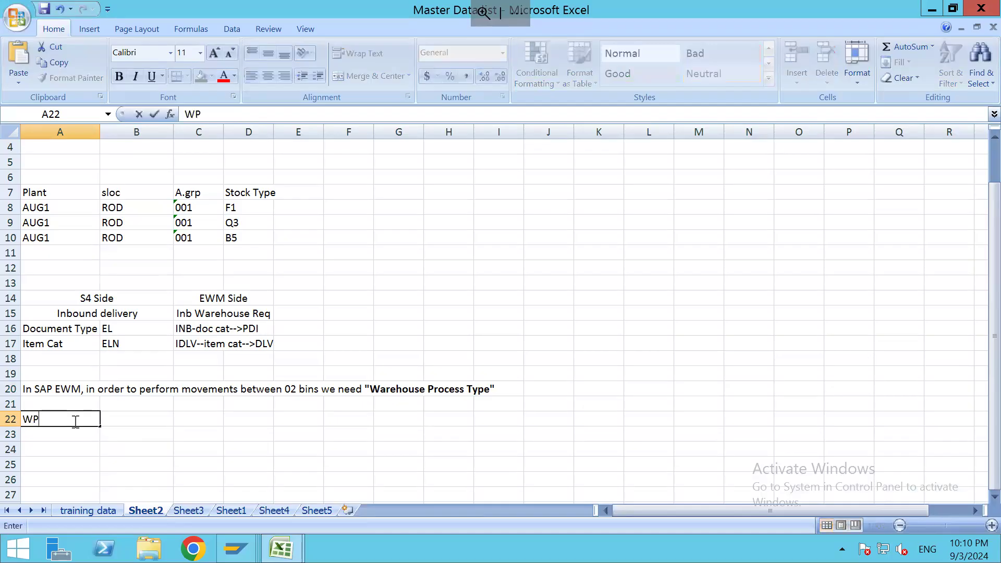
# Step: Extend the quoted term in the A20 note with "-WPT" so it reads "Warehouse Process Type-WPT"
pyautogui.click(57, 392)
pyautogui.doubleClick(58, 392)
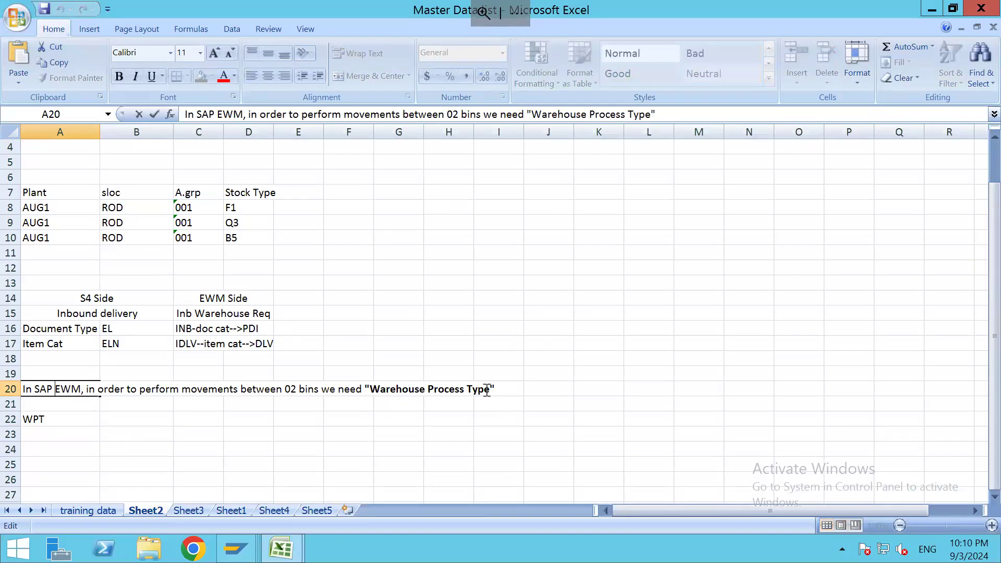
pyautogui.click(492, 389)
pyautogui.write('-WPT')
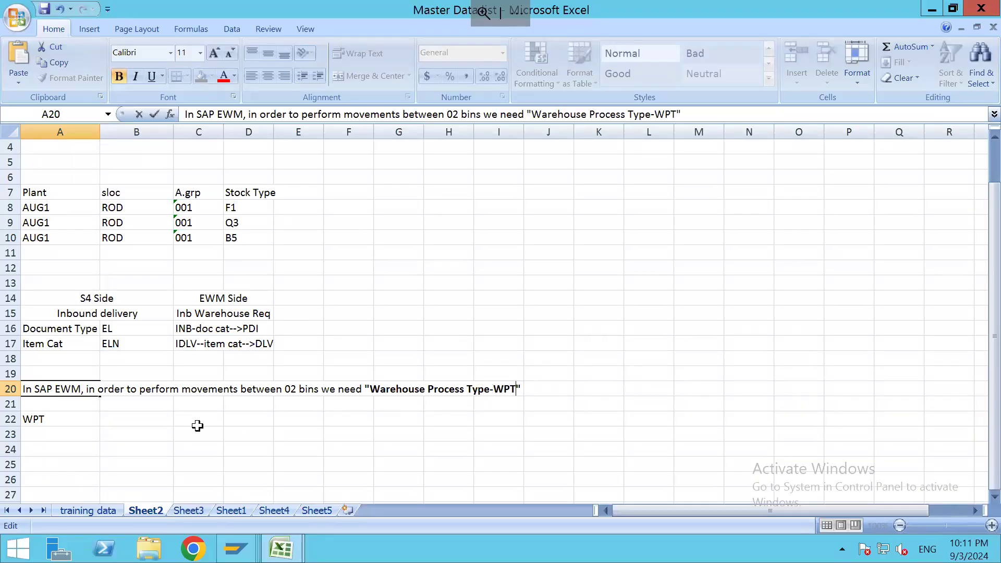
pyautogui.click(197, 425)
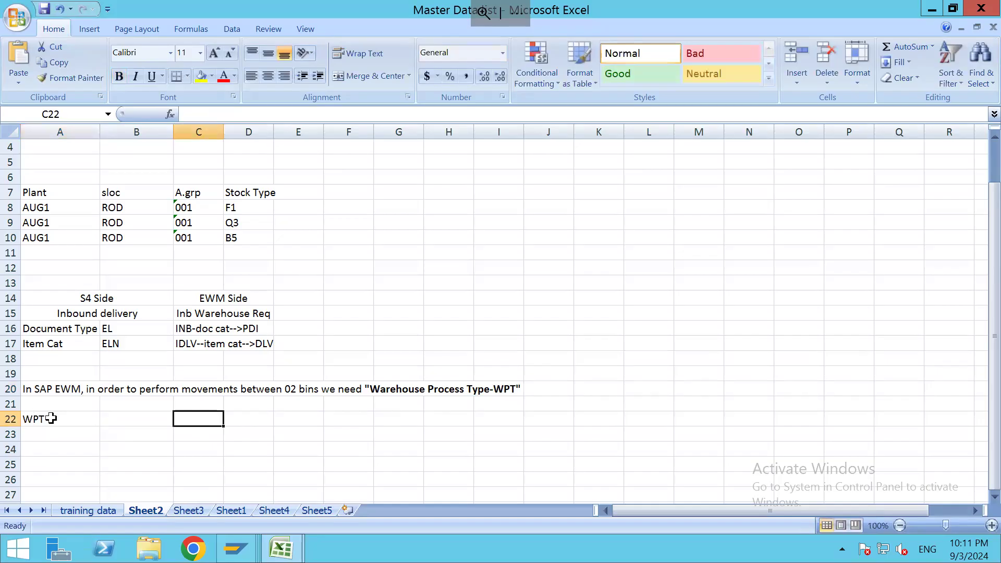
# Step: Enter the heading "Purpose" in B22 next to the WPT heading
pyautogui.click(130, 418)
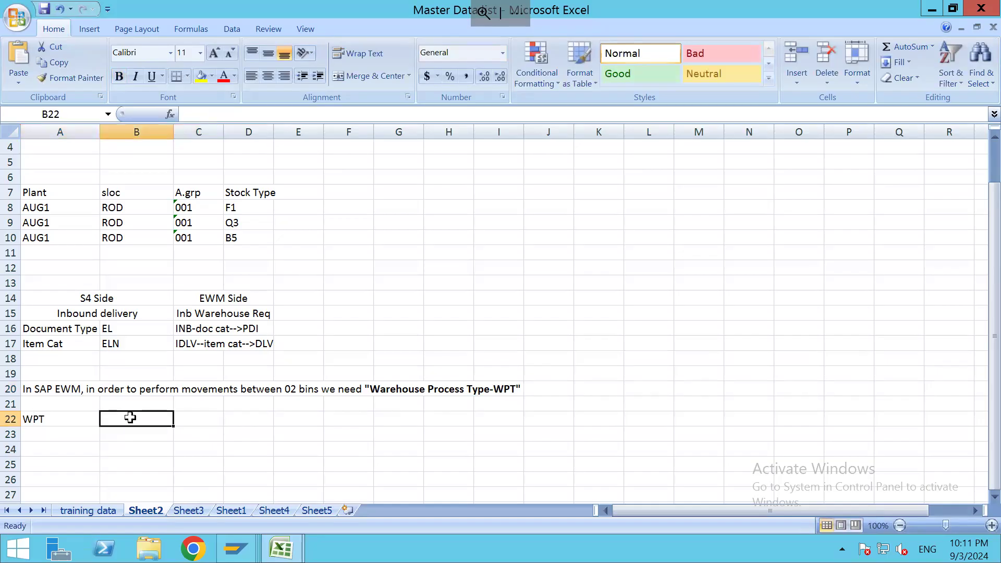
pyautogui.write('Pur')
pyautogui.press('BackSpace')
pyautogui.write('rpose')
pyautogui.press('Return')
# Step: Add process type 1010 with the purpose "Putaway" in row 23 under the headings
pyautogui.press('Left')
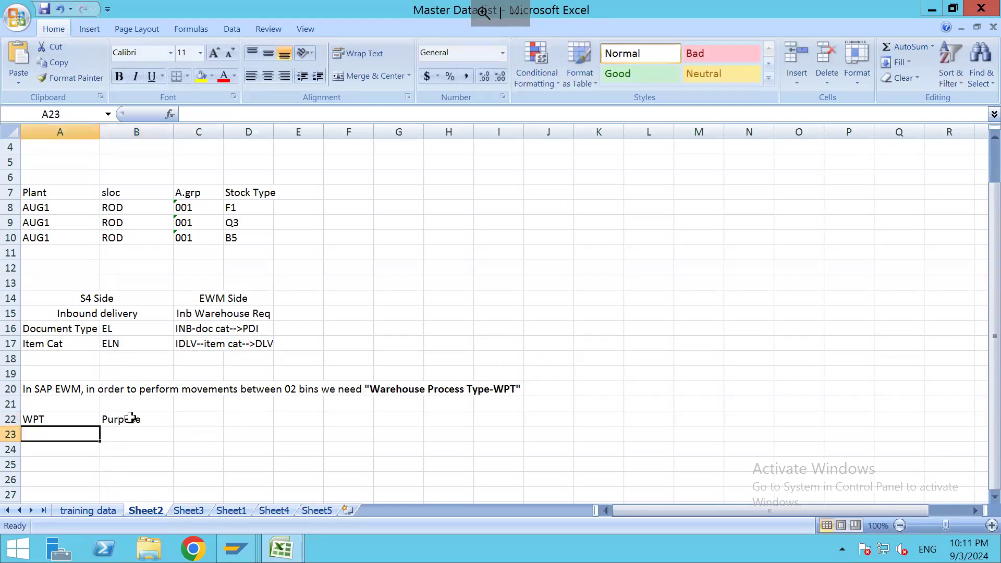
pyautogui.write('1010')
pyautogui.press('Tab')
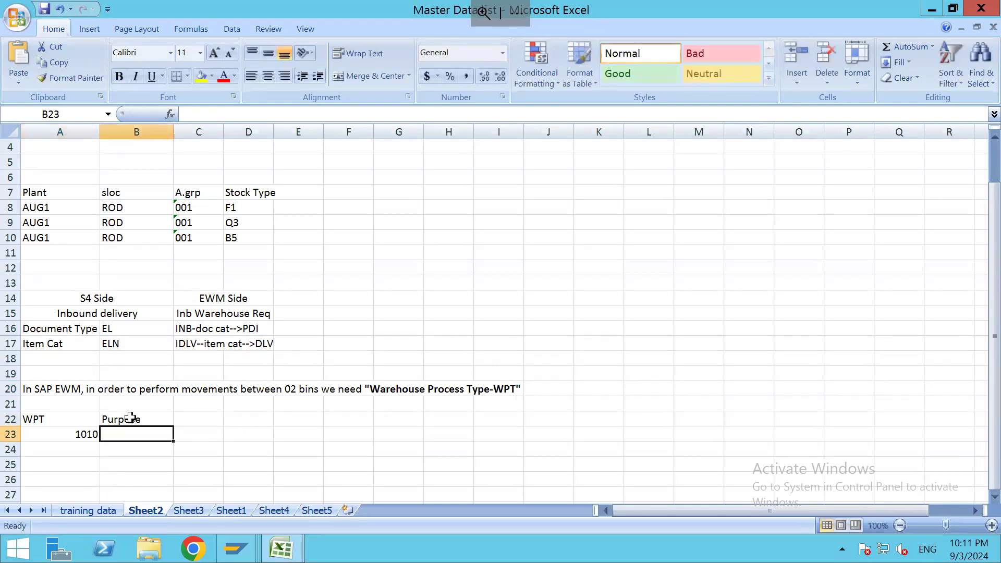
pyautogui.write('Putaway')
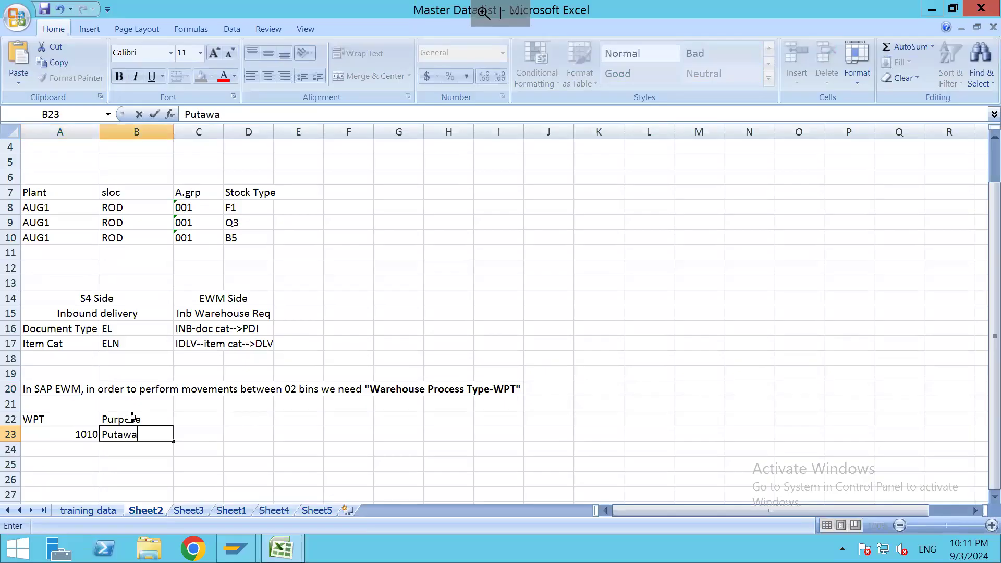
pyautogui.press('Return')
# Step: Add process type 2010 with the purpose "Stock Removal" in row 24
pyautogui.write('2010')
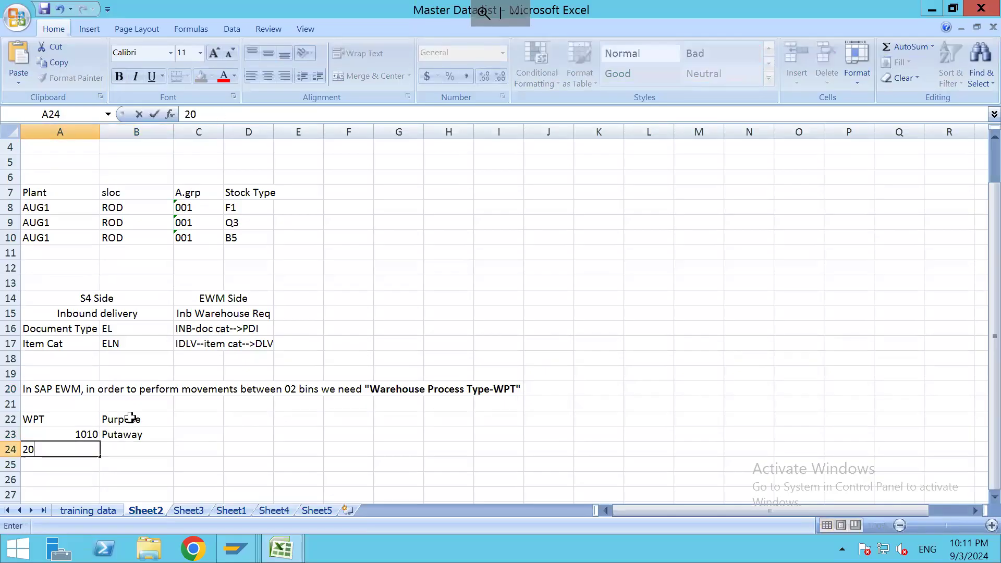
pyautogui.press('Tab')
pyautogui.write('S')
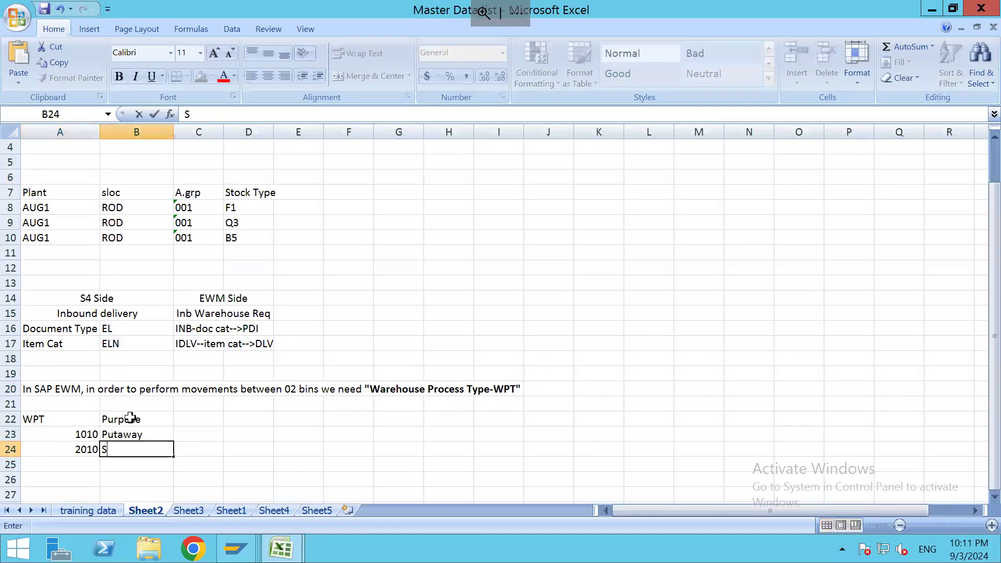
pyautogui.write('tock Reova')
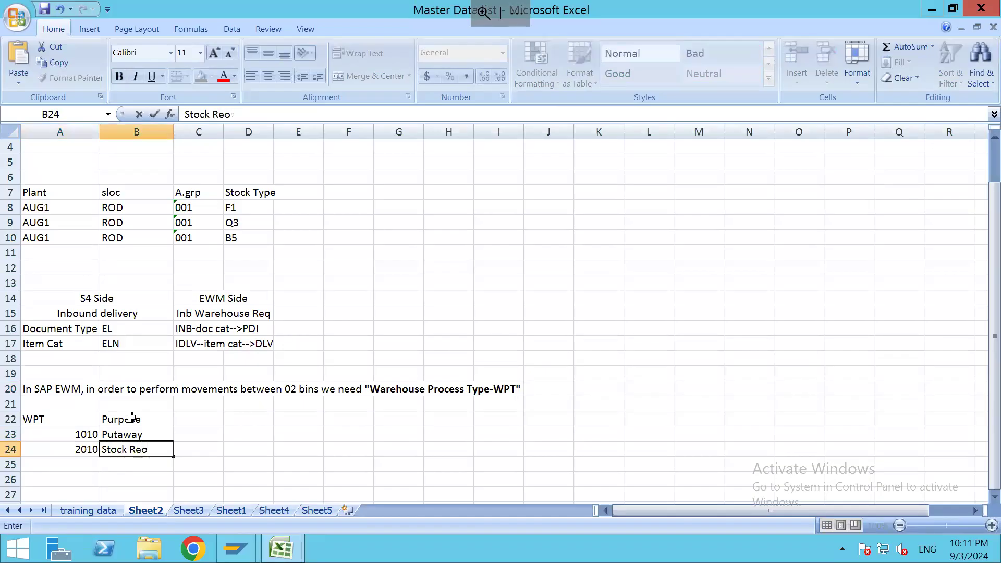
pyautogui.press('BackSpace')
pyautogui.press('BackSpace')
pyautogui.press('BackSpace')
pyautogui.write('moval')
pyautogui.press('Return')
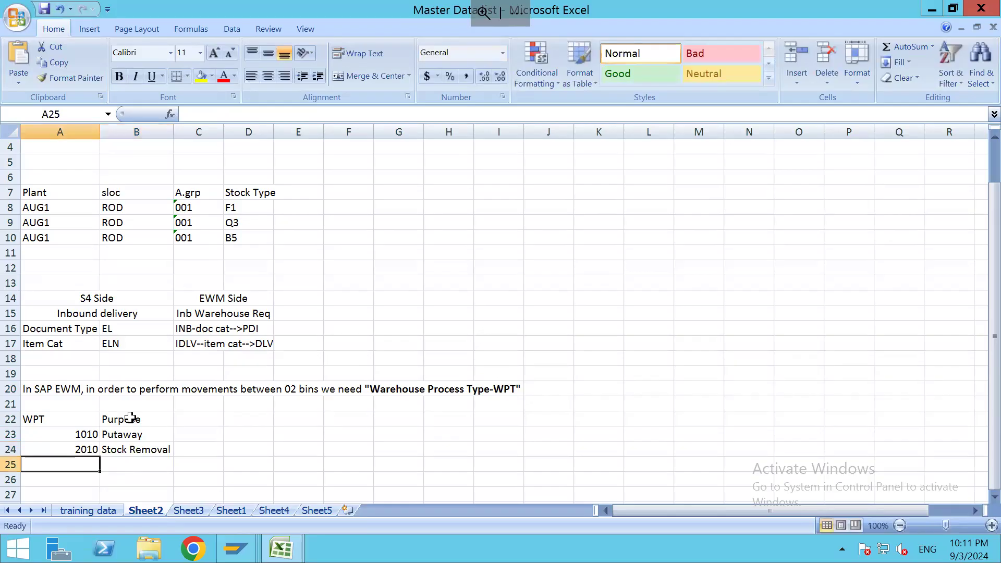
# Step: Add process type 3010 with the purpose "Replenishment" in row 25
pyautogui.write('3010')
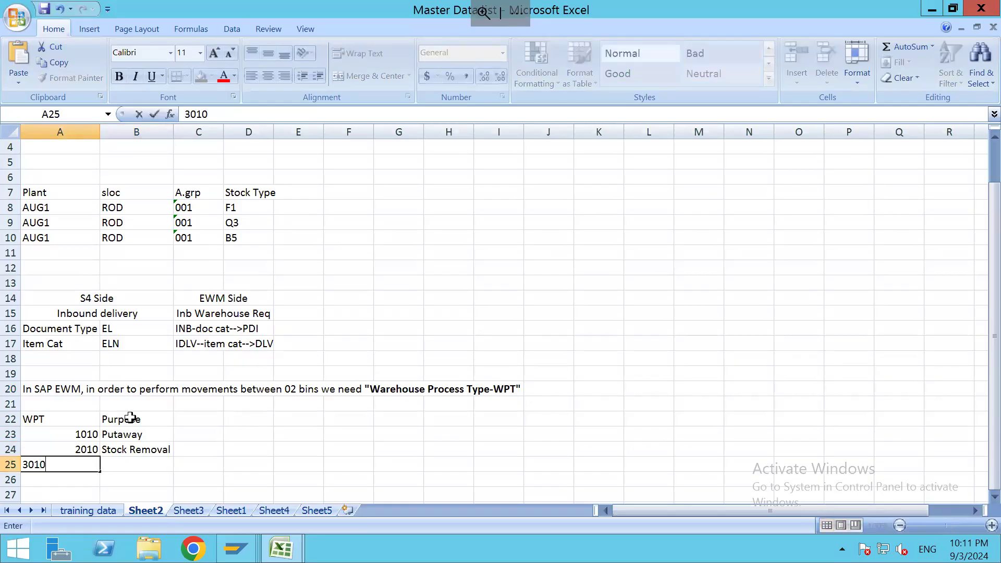
pyautogui.press('Tab')
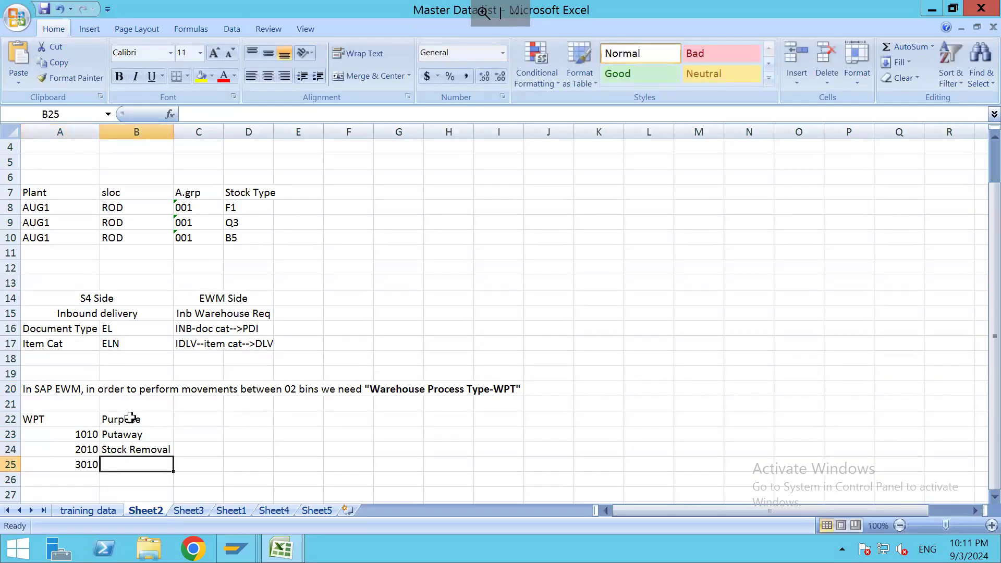
pyautogui.write('Replenishment')
pyautogui.press('Return')
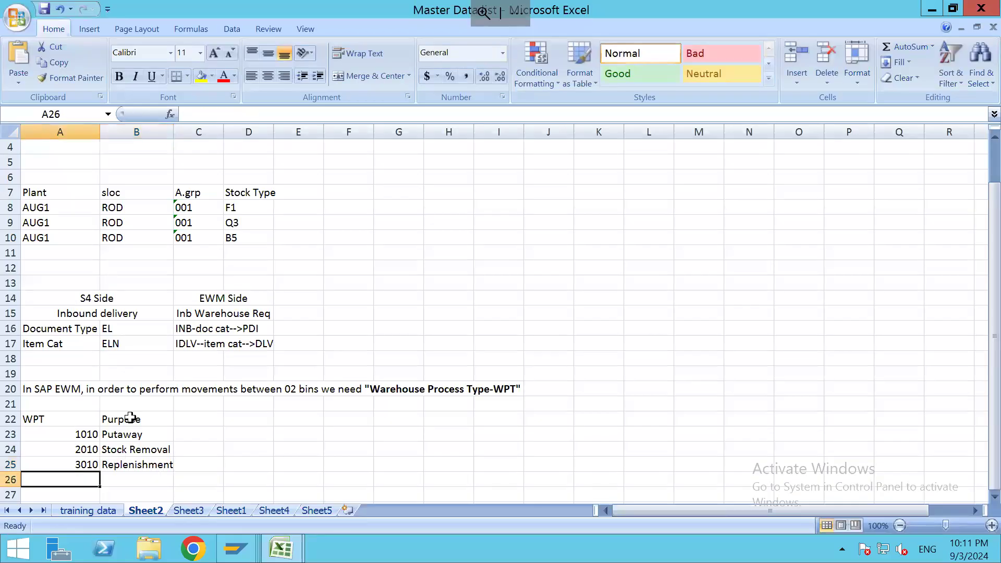
# Step: Add process type 4010 with the purpose "Adhoc movement" in row 26
pyautogui.write('4010')
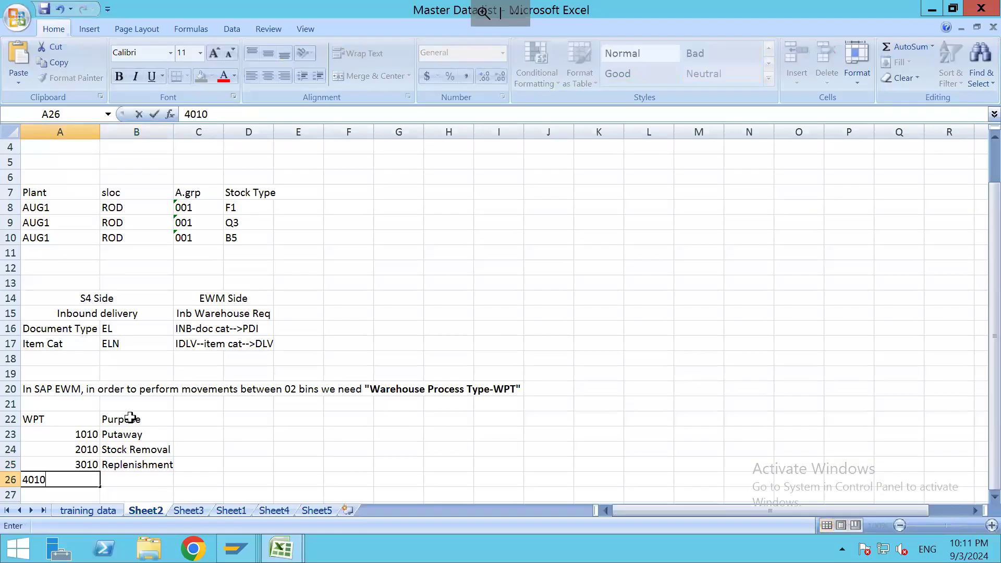
pyautogui.press('Tab')
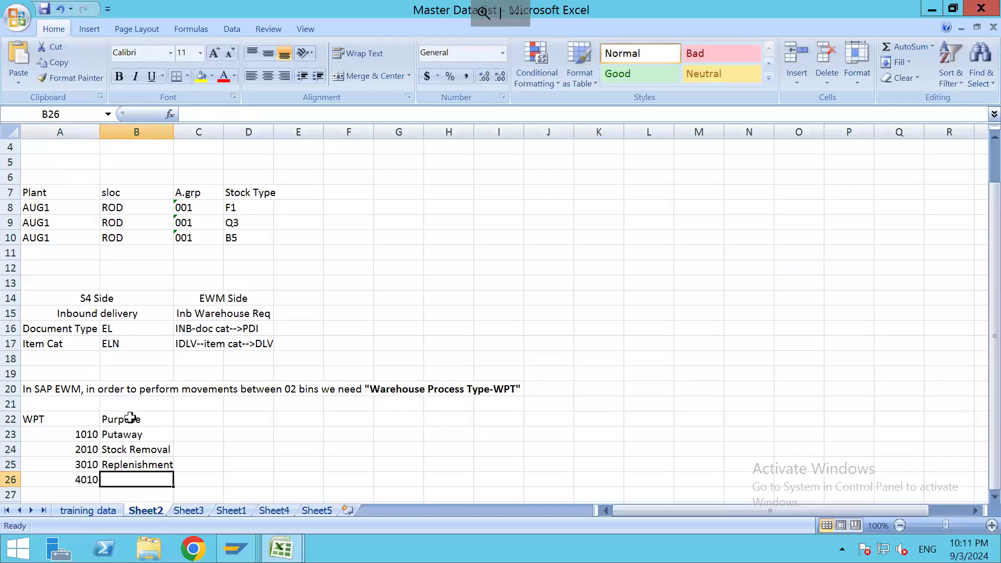
pyautogui.write('Adhoc movement')
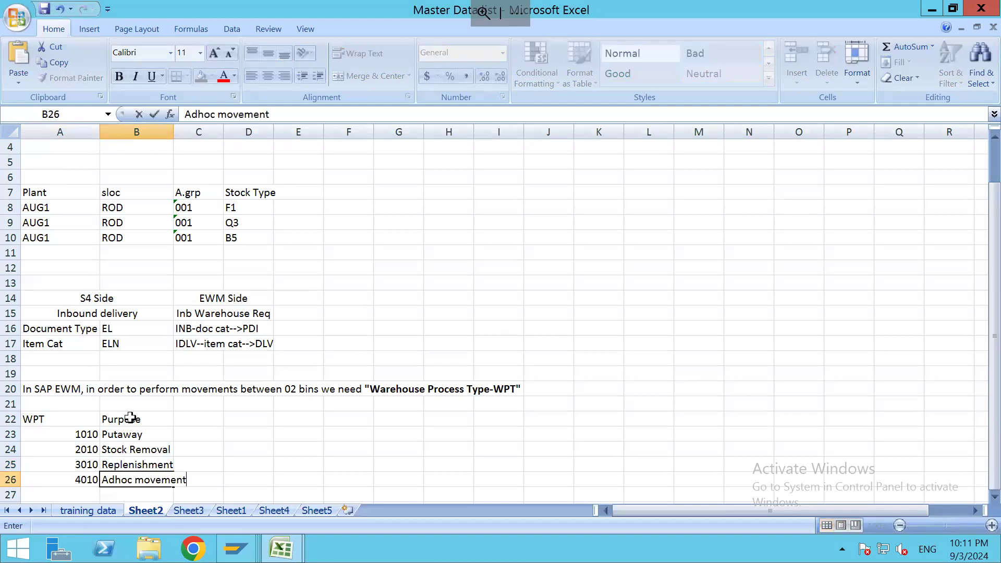
pyautogui.press('Return')
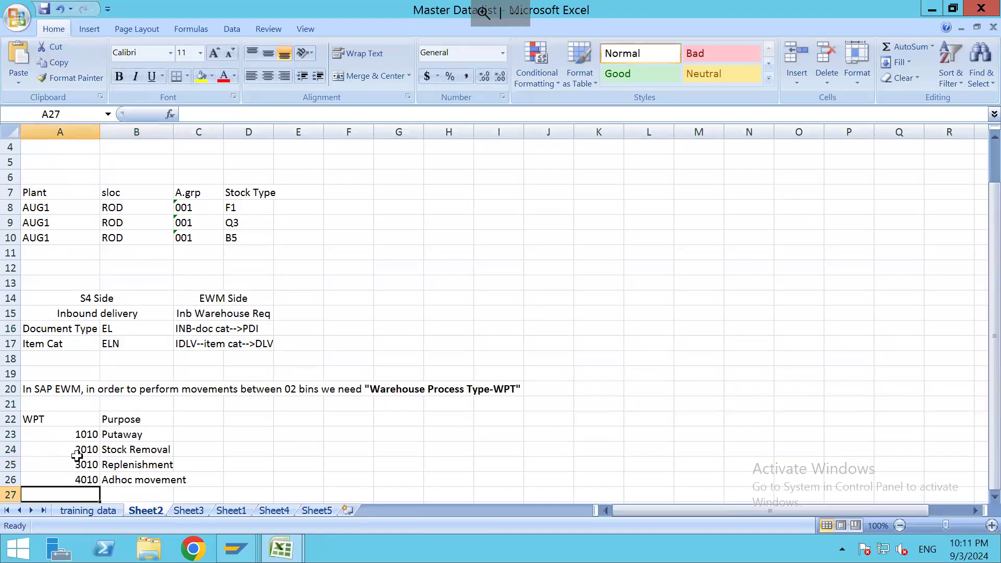
# Step: Add process type 3060 with the purpose "Putaway HU movement" in row 27
pyautogui.scroll(-2, 83, 433)
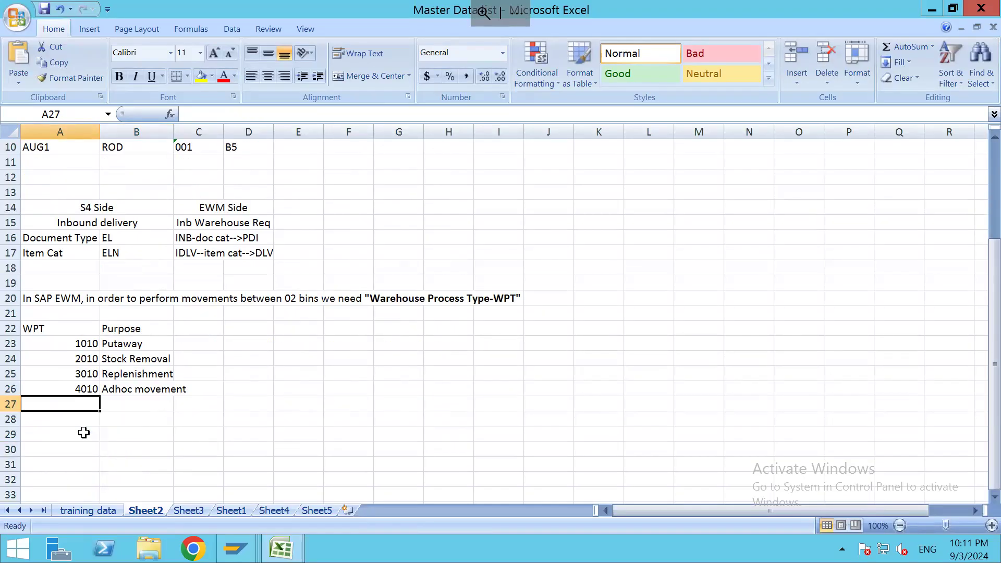
pyautogui.write('3060')
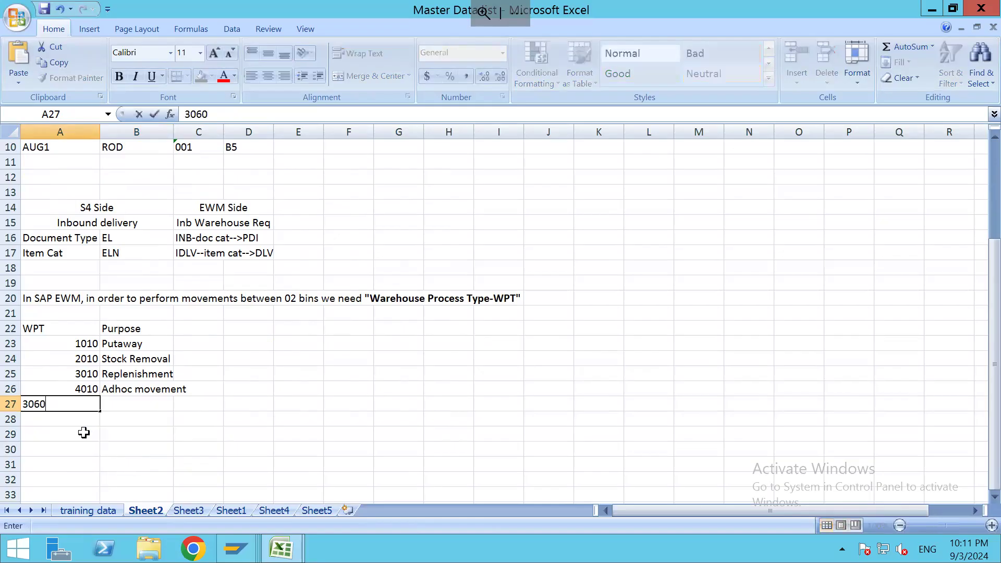
pyautogui.press('Tab')
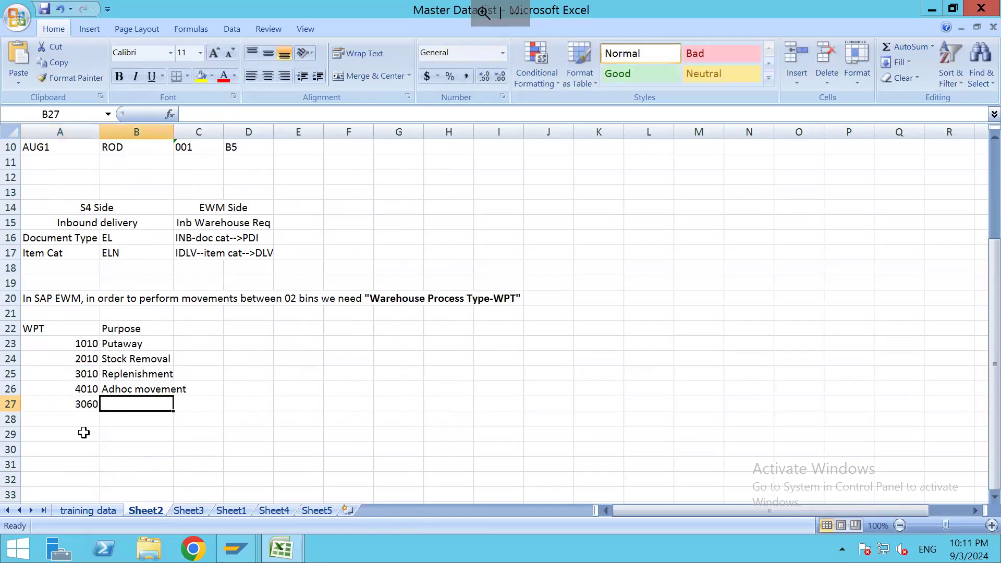
pyautogui.write('P')
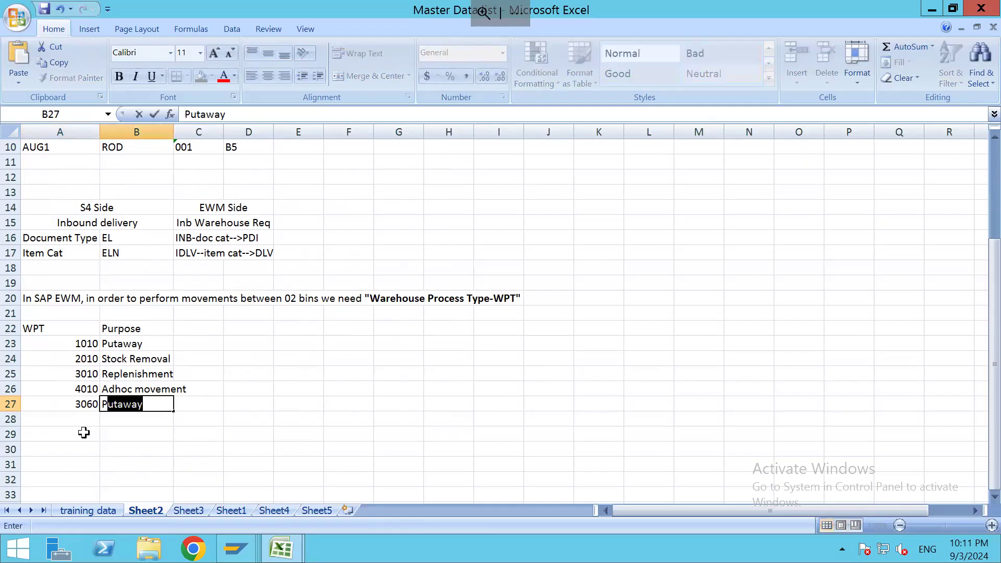
pyautogui.write('utaway HU mov')
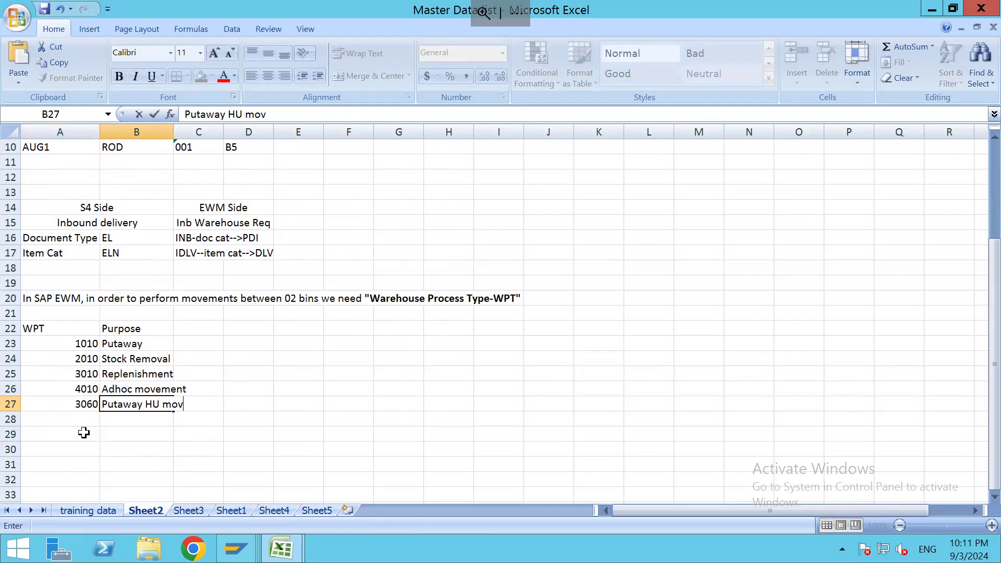
pyautogui.write('ement')
pyautogui.press('Return')
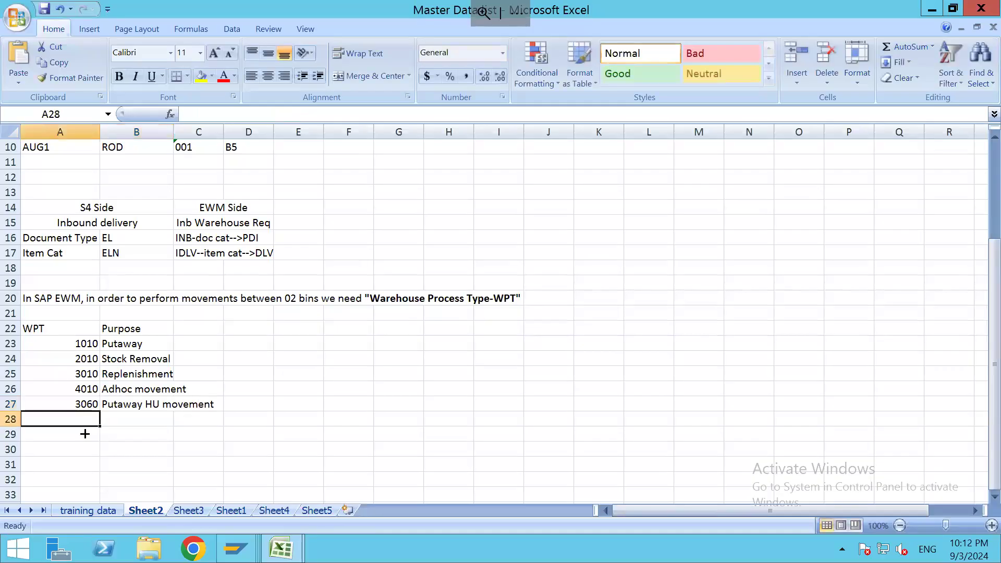
# Step: Add process type 3070 with the purpose "Hu movement-stock removal" in row 28, and select the 1010 and 2010 entries
pyautogui.write('3070')
pyautogui.press('Tab')
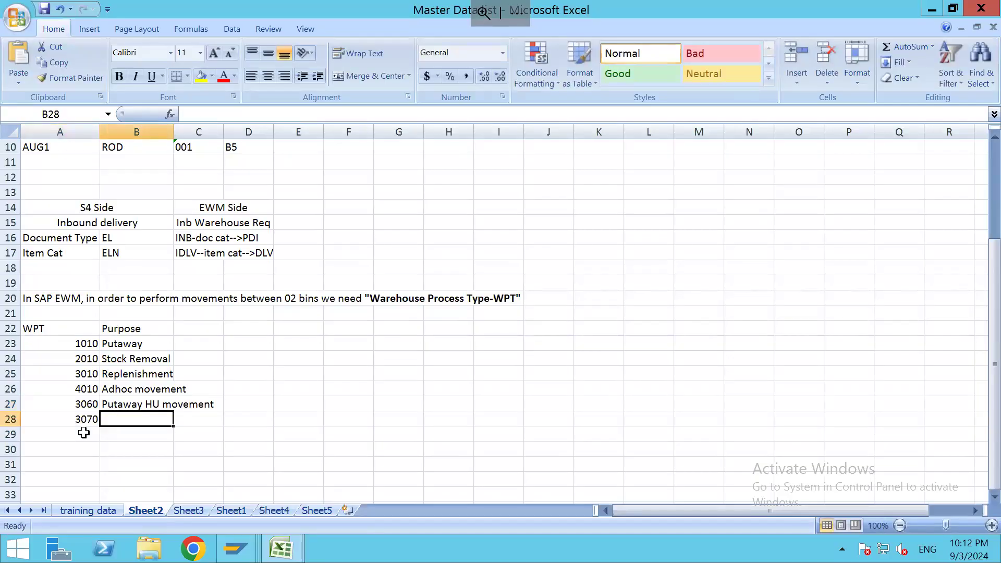
pyautogui.write('Hu movement;')
pyautogui.press('BackSpace')
pyautogui.write('-sto')
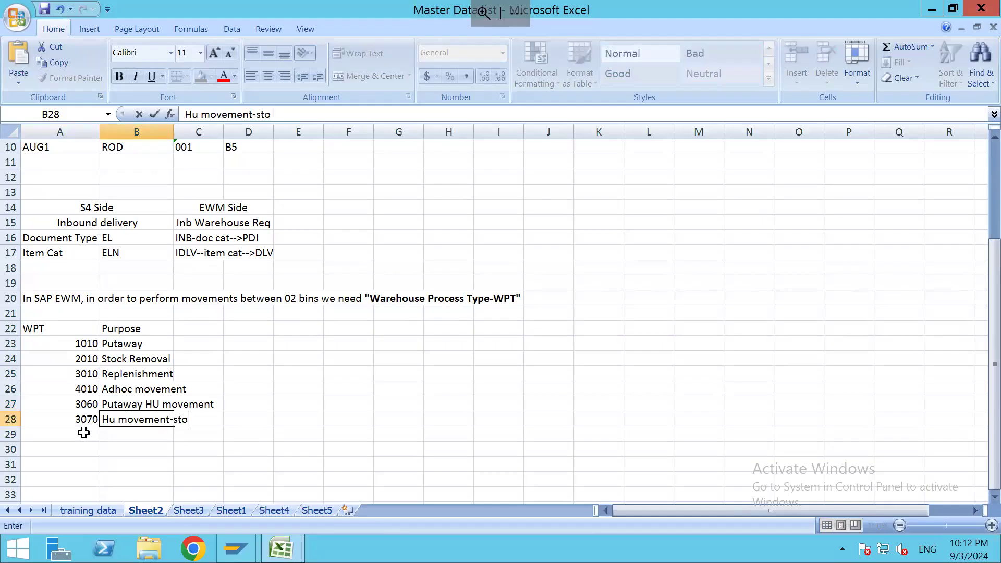
pyautogui.write('ck removal')
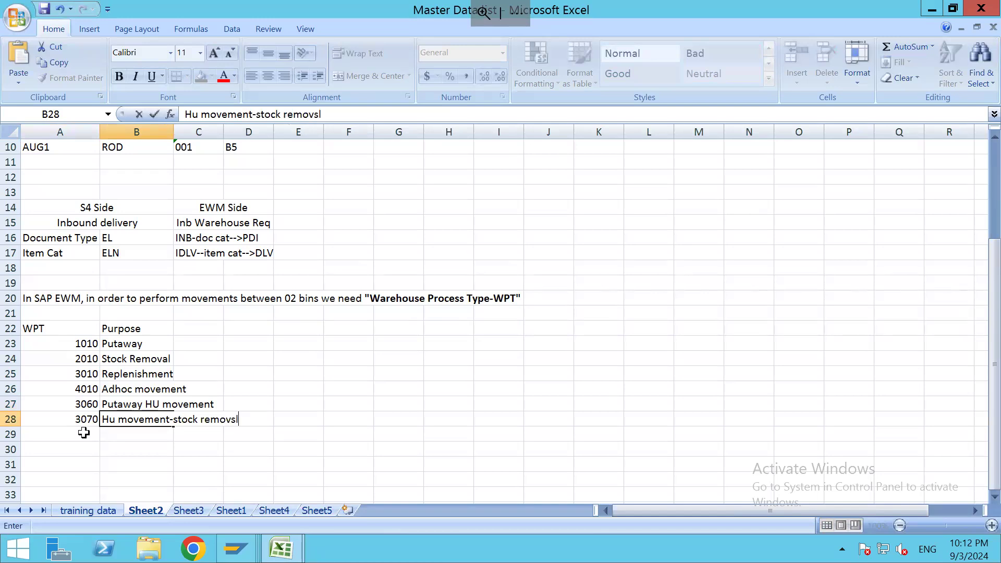
pyautogui.click(83, 433)
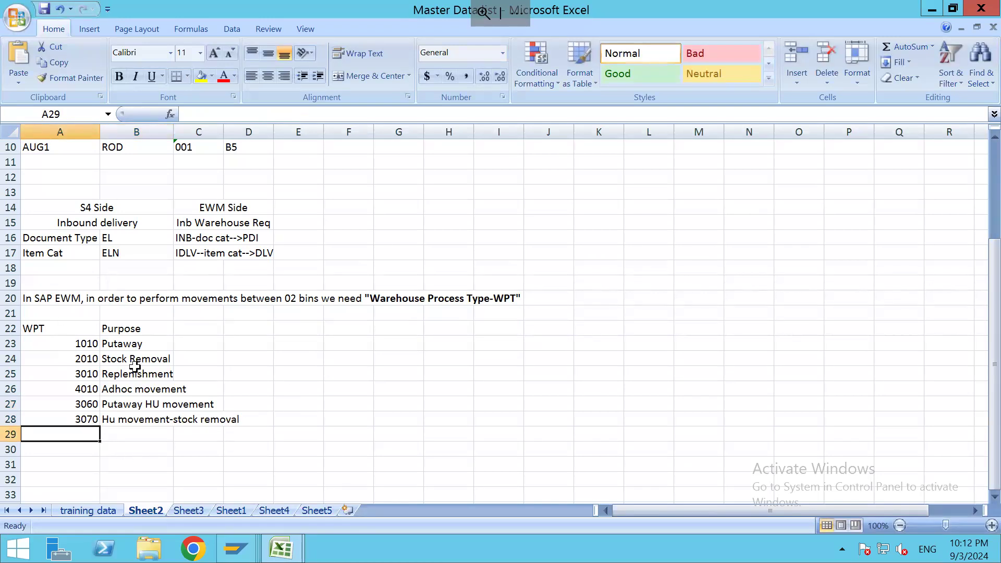
pyautogui.moveTo(80, 344); pyautogui.dragTo(153, 367)
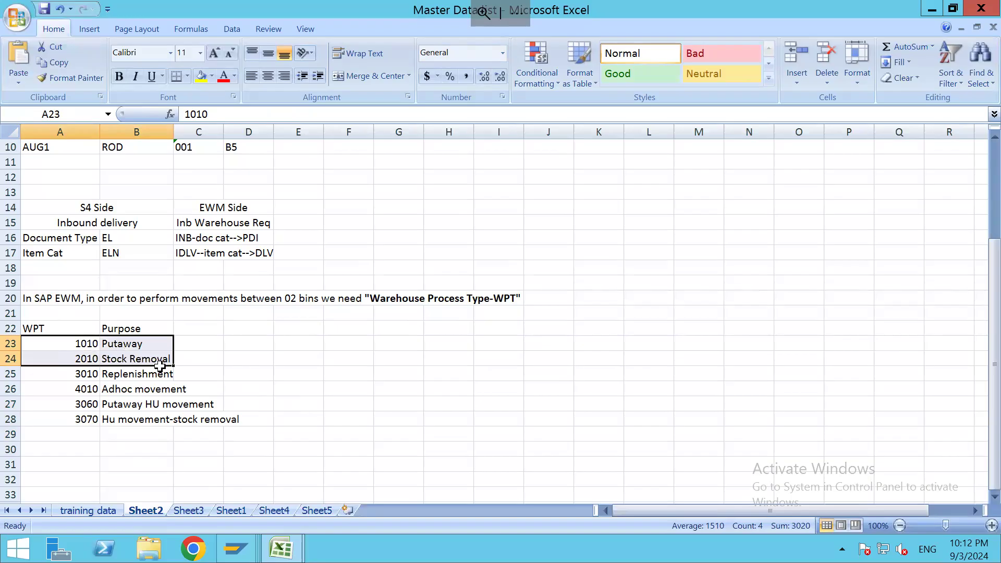
# Step: Switch to SAP Easy Access, run transaction spro and open the SAP Reference IMG
pyautogui.hotkey('alt', 'Tab')
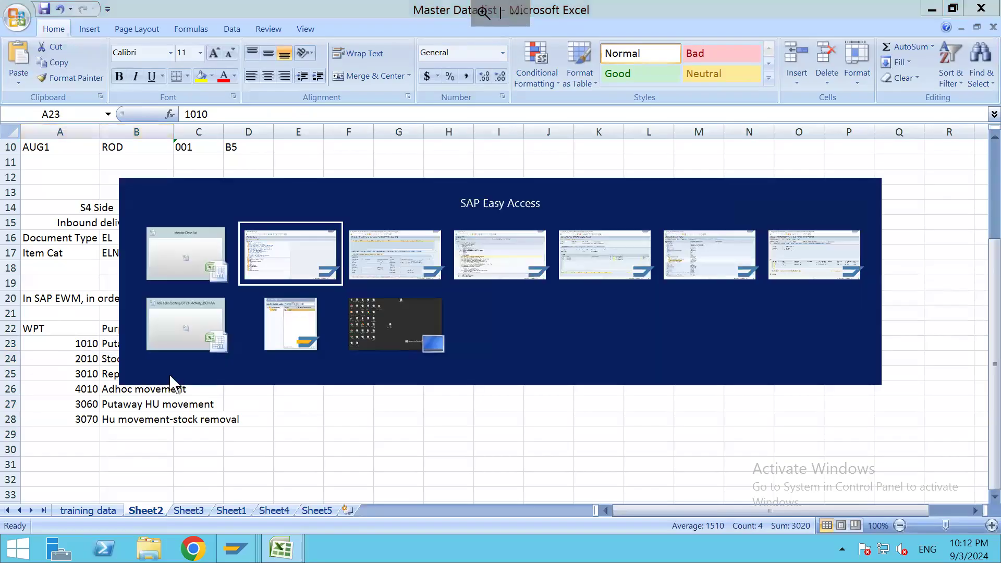
pyautogui.write('spro')
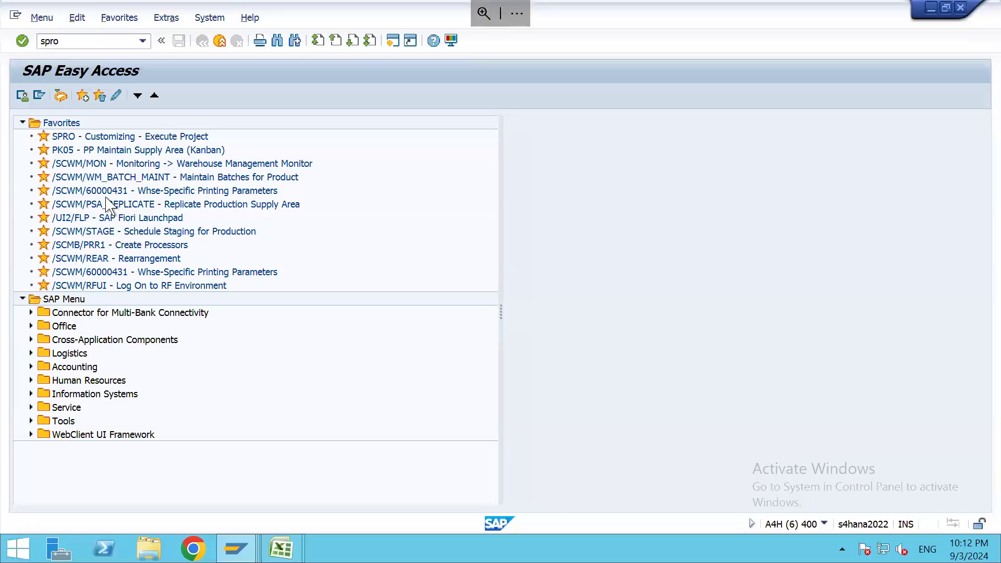
pyautogui.press('Return')
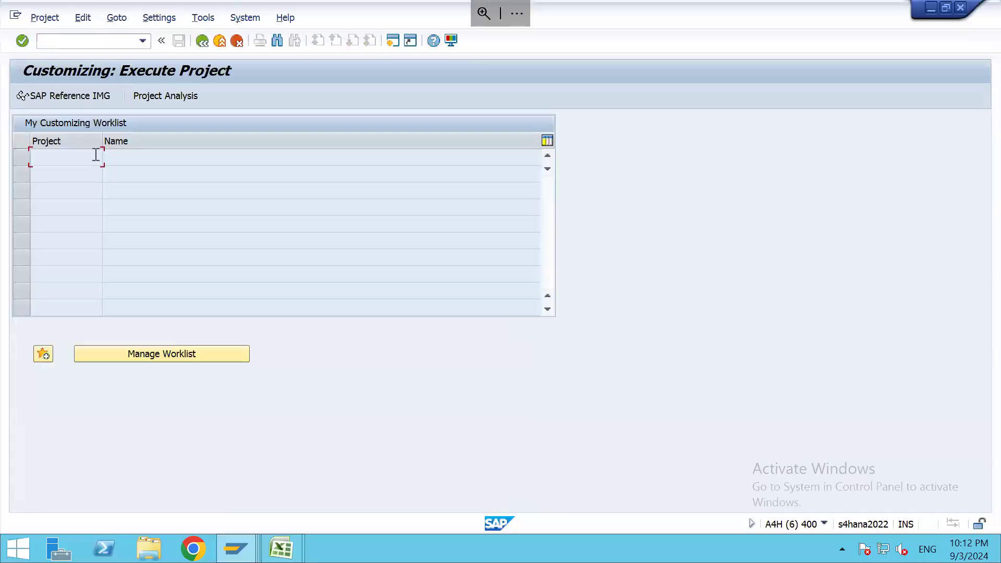
pyautogui.click(82, 97)
# Step: Expand SCM Extended Warehouse Management, Extended Warehouse Management and Cross-Process Settings in the IMG structure
pyautogui.click(102, 395)
pyautogui.scroll(-4, 99, 399)
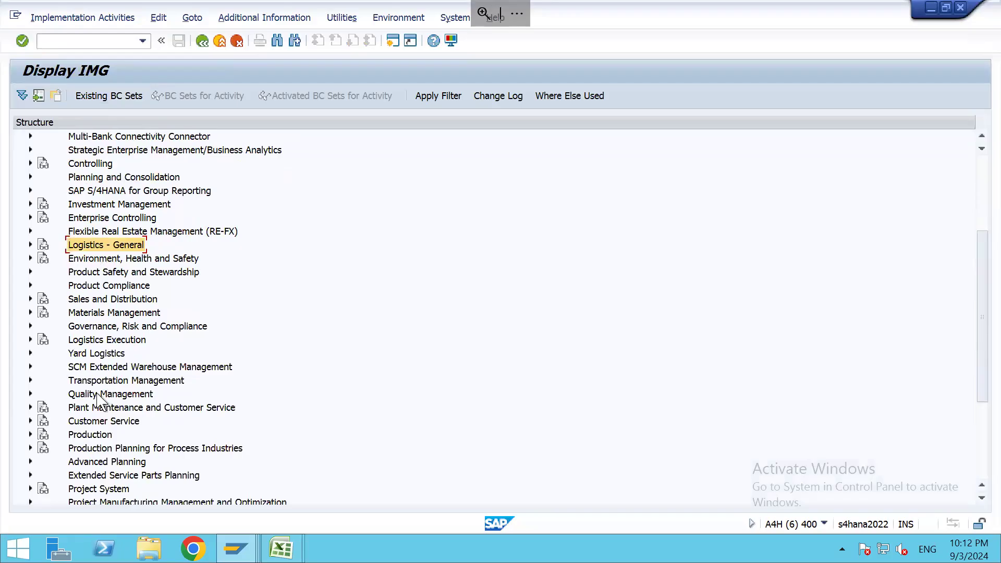
pyautogui.click(122, 367)
pyautogui.press('Right')
pyautogui.press('Right')
pyautogui.press('Right')
pyautogui.press('Right')
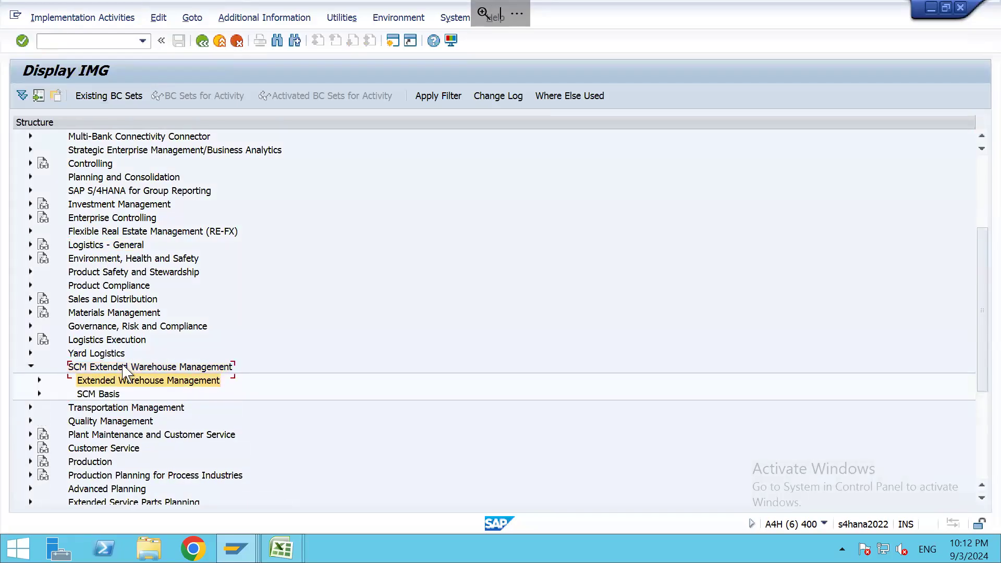
pyautogui.press('Down')
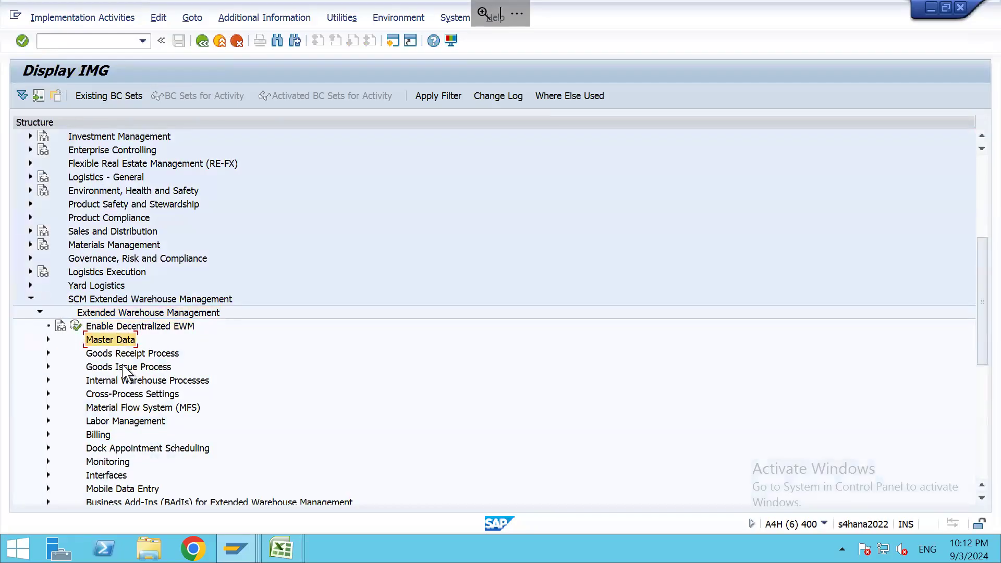
pyautogui.press('Down')
pyautogui.press('Down')
pyautogui.press('Down')
pyautogui.press('Down')
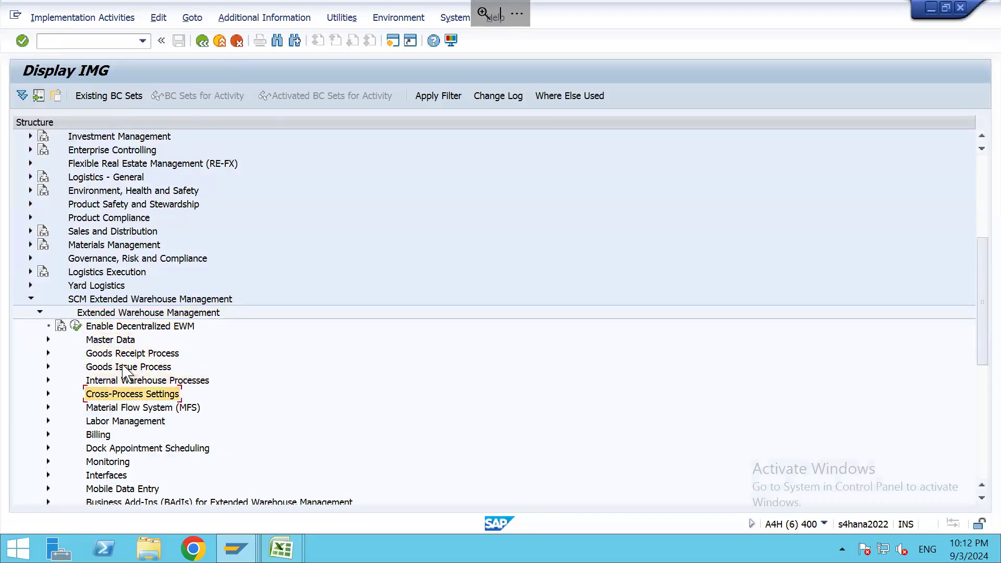
pyautogui.press('Right')
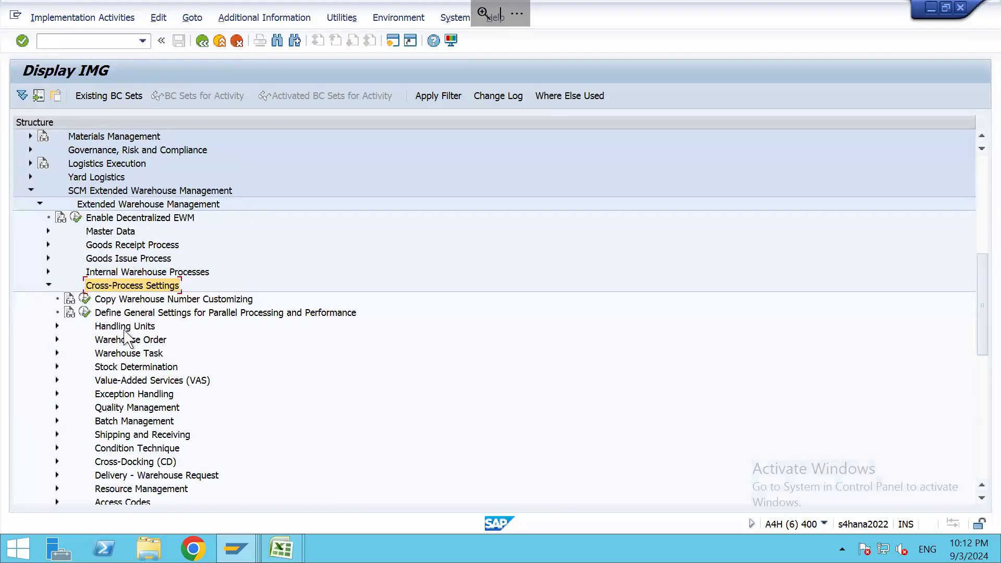
# Step: Expand Warehouse Task under Cross-Process Settings and execute the Define Warehouse Process Type activity
pyautogui.click(123, 354)
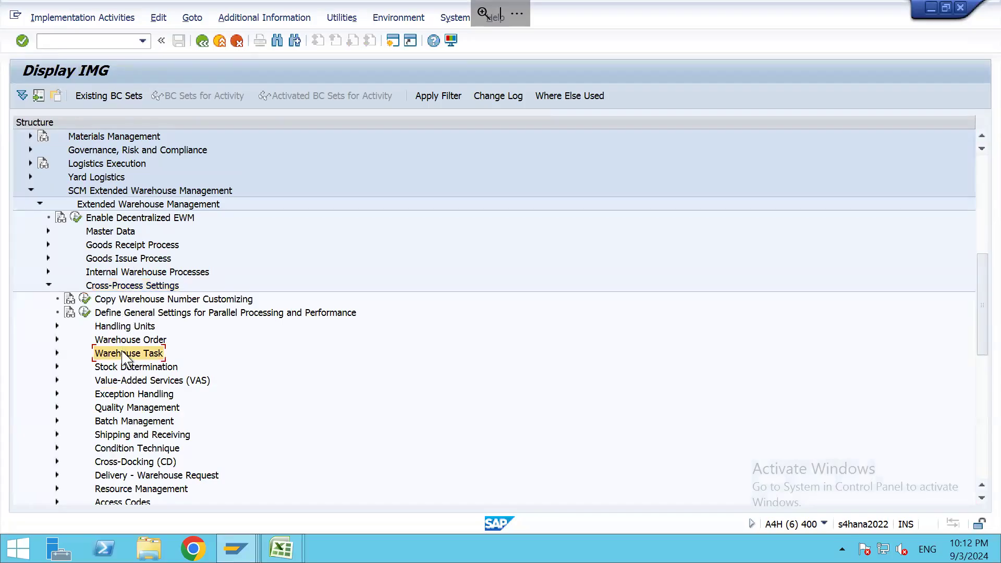
pyautogui.press('Right')
pyautogui.press('Down')
pyautogui.press('Down')
pyautogui.press('Down')
pyautogui.press('Down')
pyautogui.press('Down')
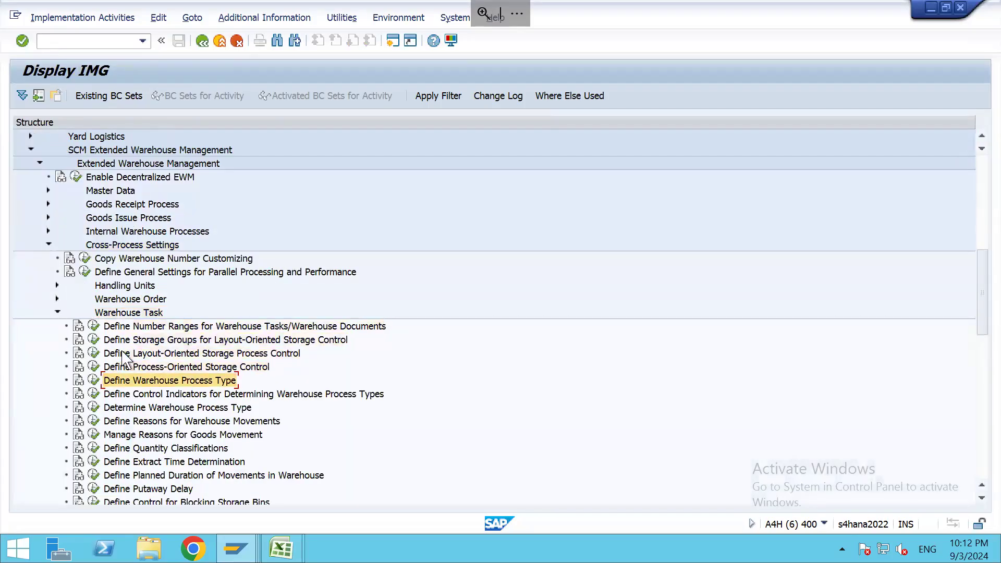
pyautogui.click(96, 383)
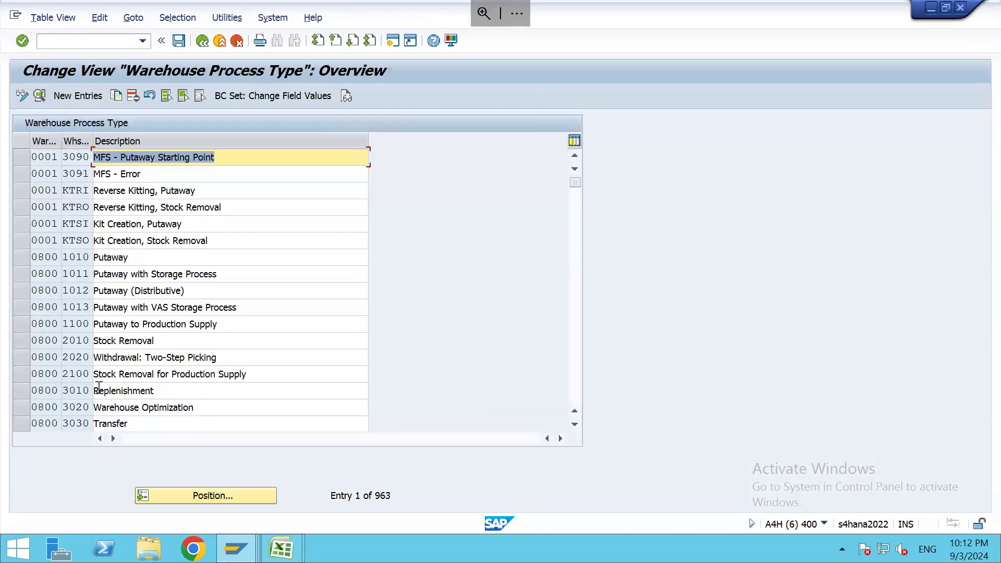
# Step: Look through the process type codes and descriptions listed for warehouse 0800
pyautogui.click(85, 244)
pyautogui.scroll(-2, 84, 244)
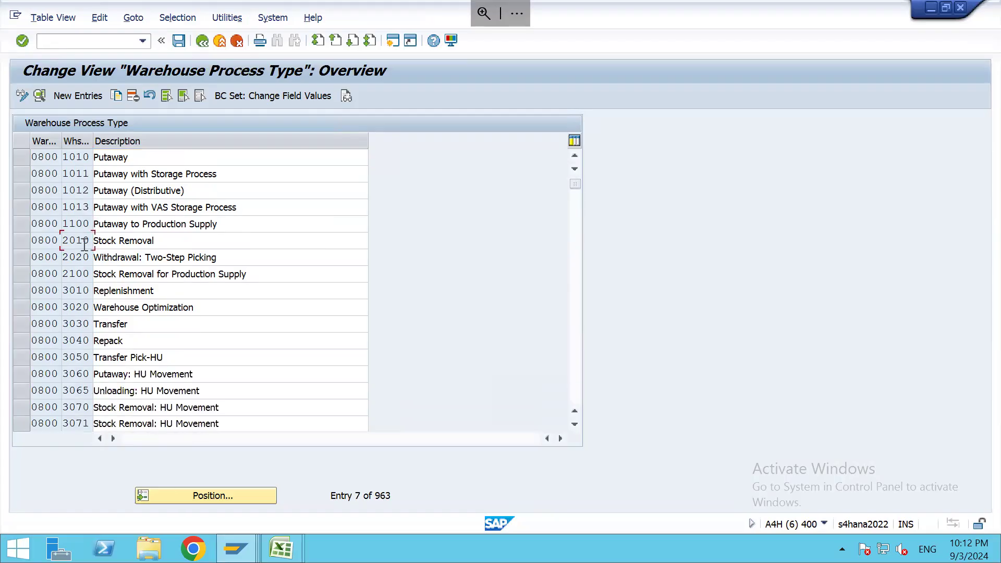
pyautogui.scroll(1, 85, 244)
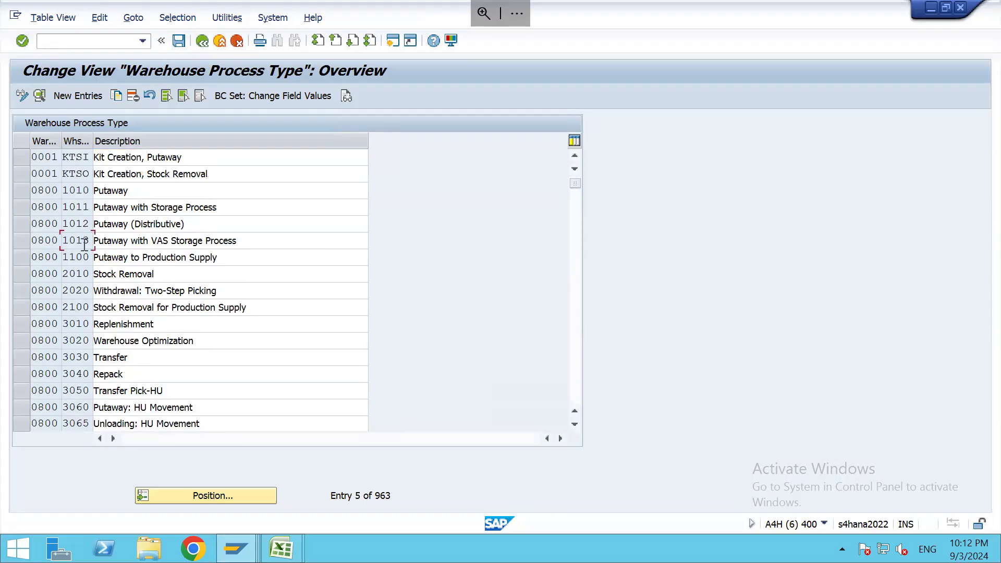
pyautogui.scroll(2, 85, 244)
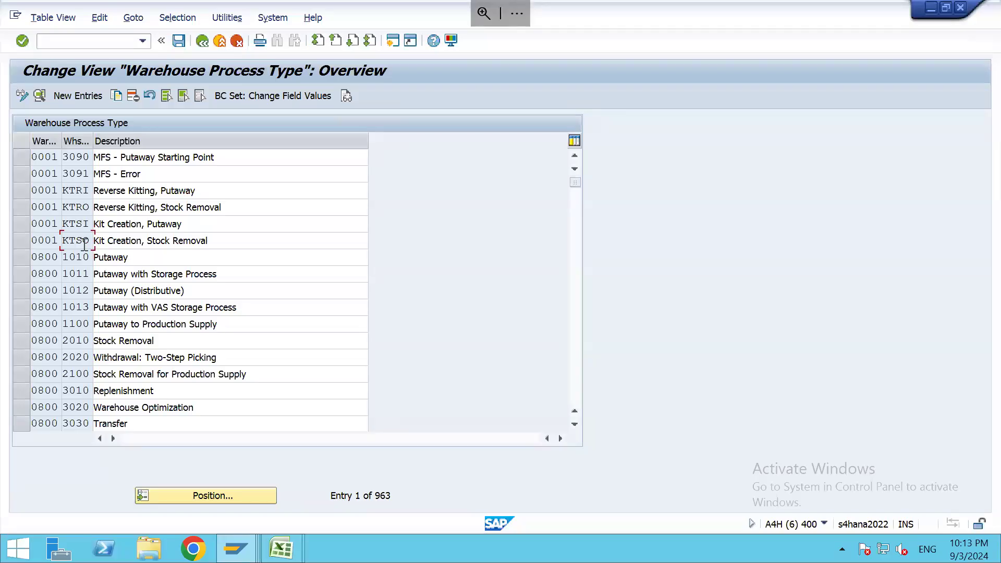
# Step: Return to the IMG structure, reopen Define Warehouse Process Type and place the cursor in the first entry's warehouse number
pyautogui.click(199, 47)
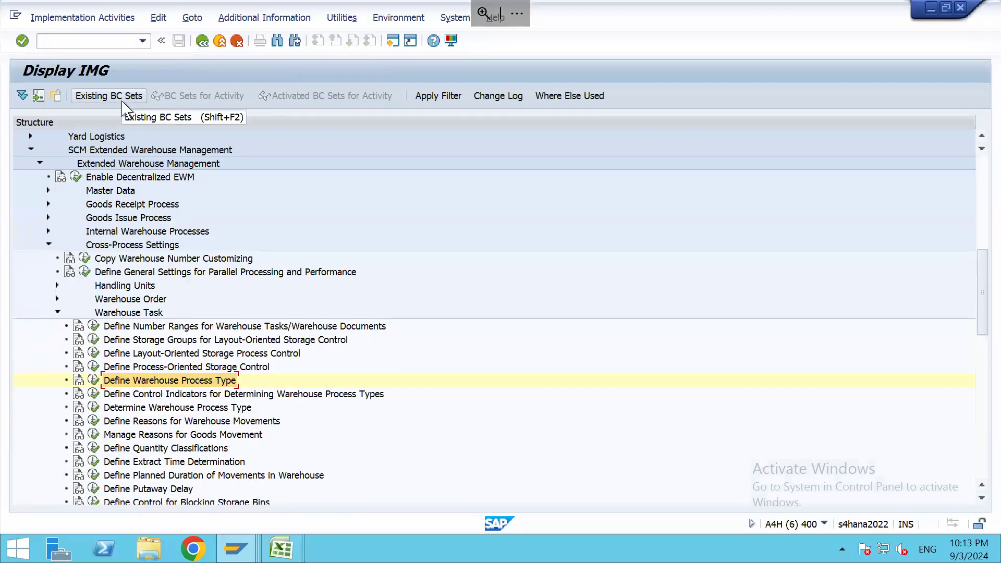
pyautogui.click(95, 384)
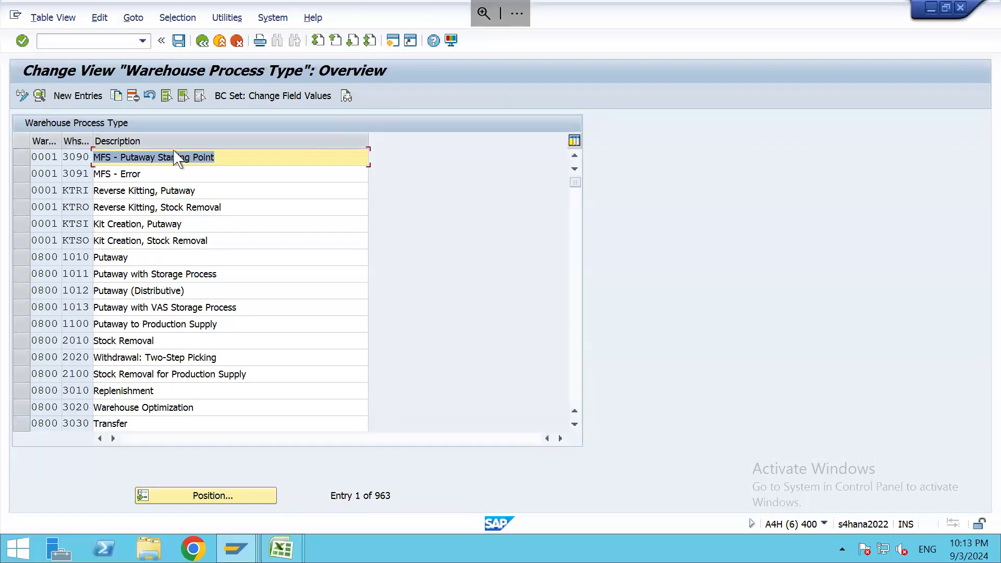
pyautogui.click(56, 157)
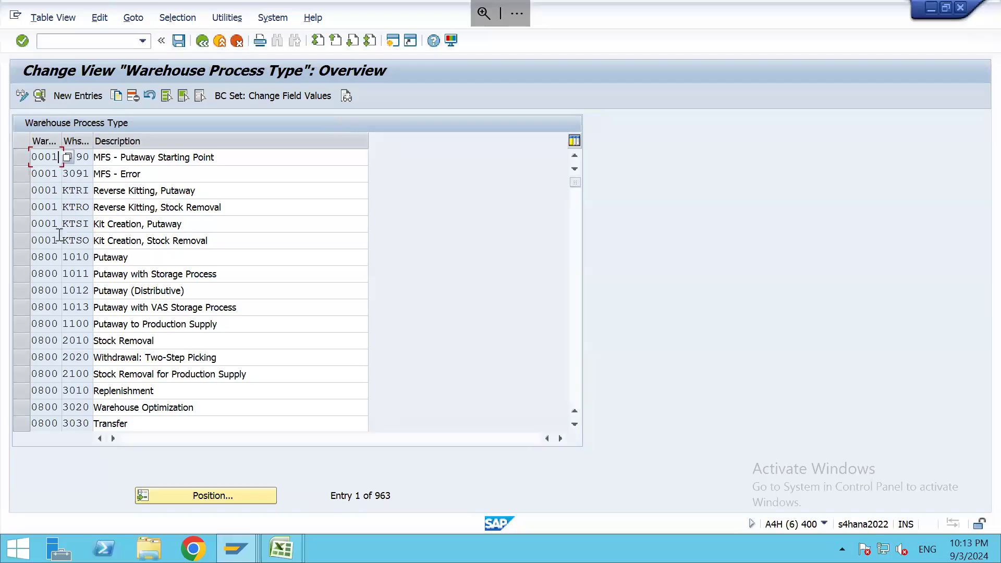
# Step: Position the warehouse process type list at the entries for warehouse WH72
pyautogui.moveTo(59, 240); pyautogui.dragTo(30, 241)
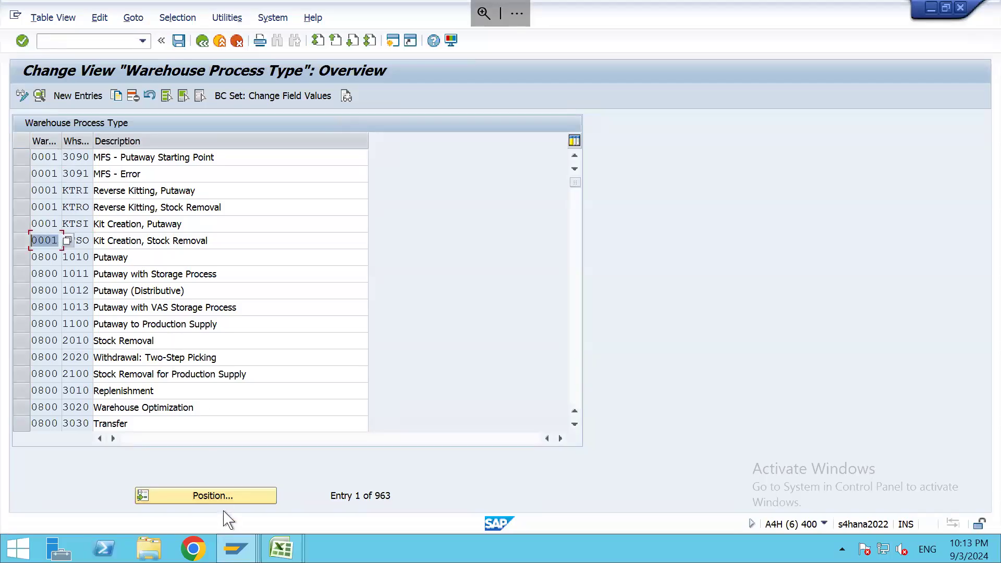
pyautogui.click(230, 498)
pyautogui.write('WH72')
pyautogui.press('Return')
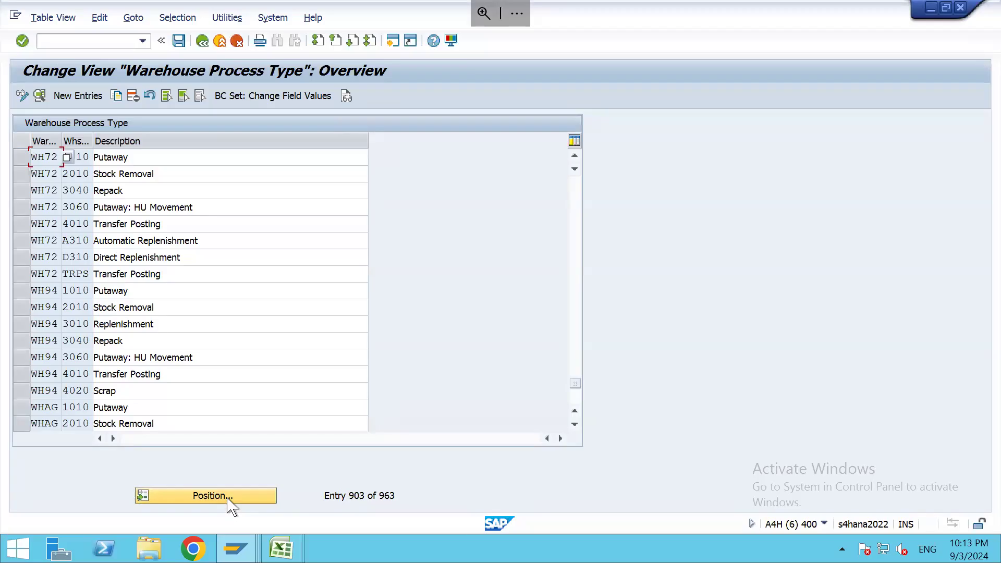
pyautogui.moveTo(57, 158); pyautogui.dragTo(27, 163)
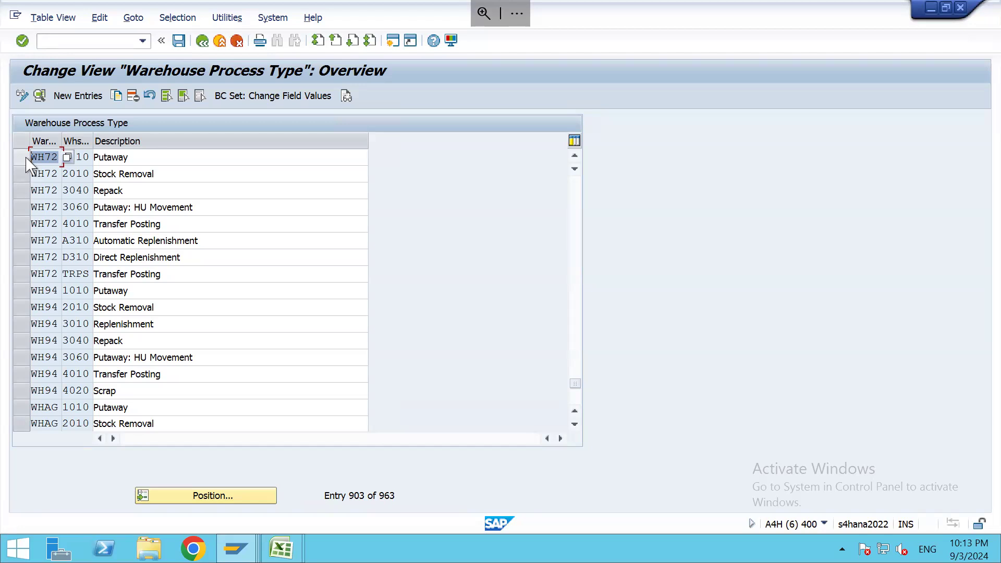
# Step: Select only the WH72 process type 1010 Putaway entry and open its details
pyautogui.click(118, 157)
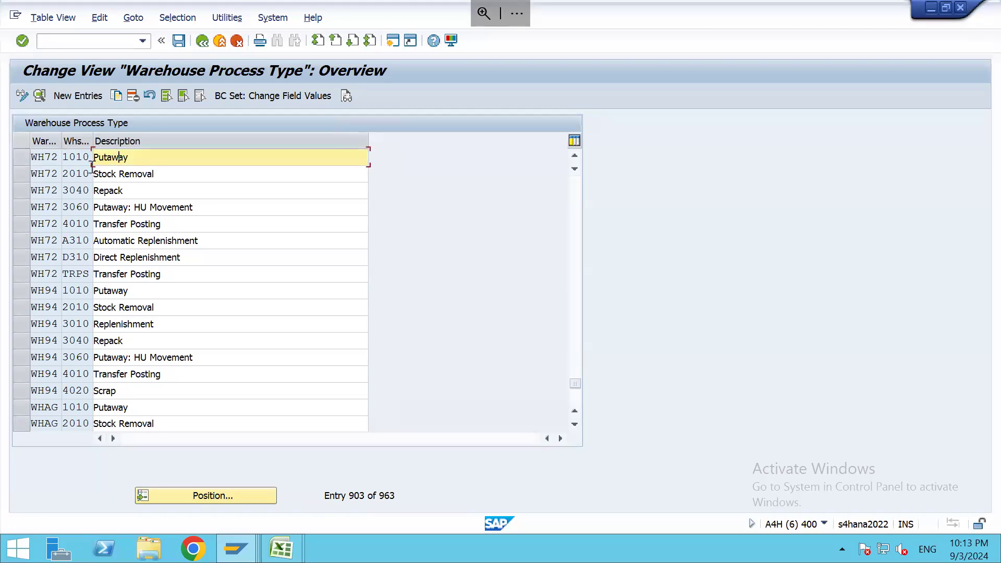
pyautogui.doubleClick(78, 157)
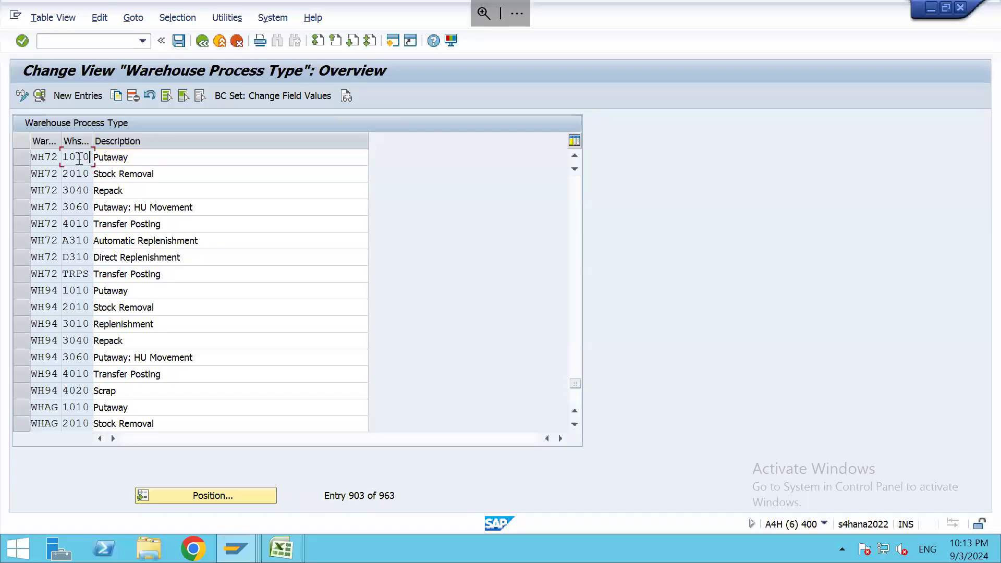
pyautogui.click(21, 173)
pyautogui.click(19, 158)
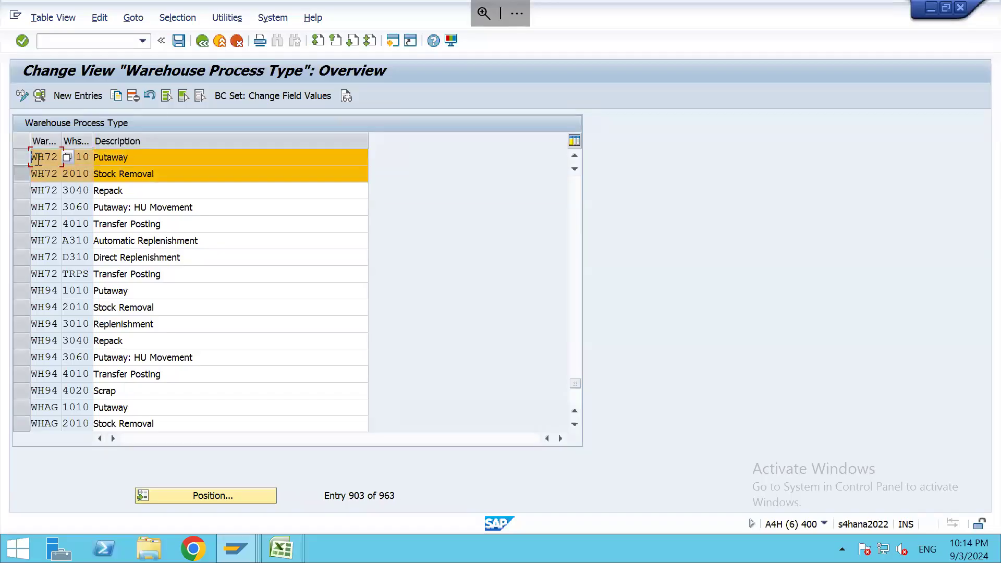
pyautogui.click(22, 175)
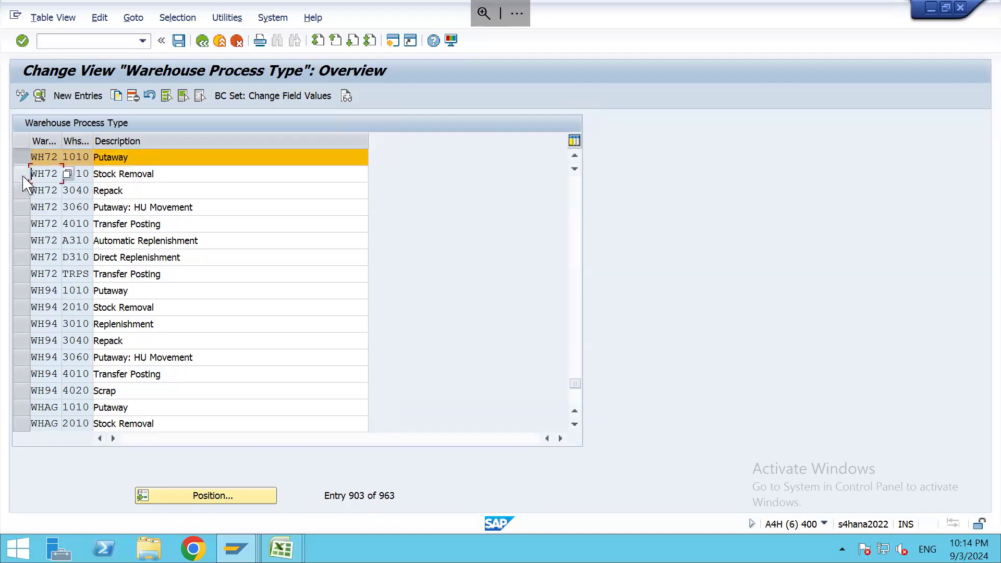
pyautogui.click(19, 159)
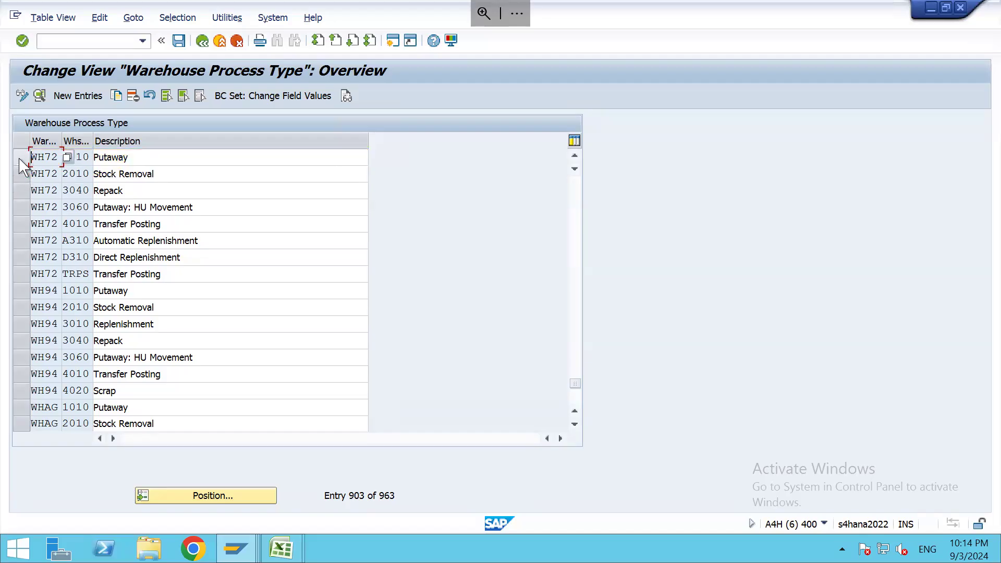
pyautogui.click(21, 158)
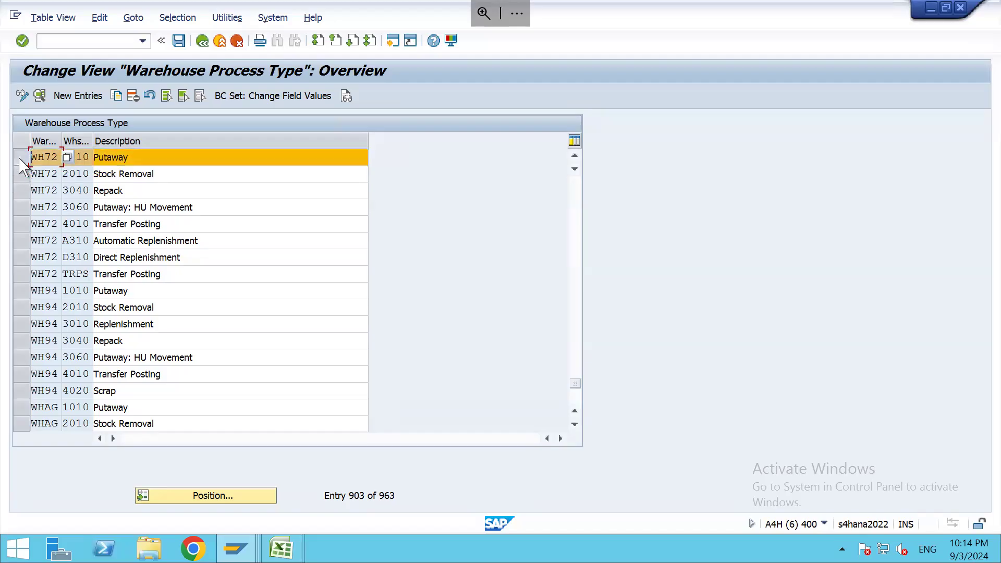
pyautogui.click(38, 96)
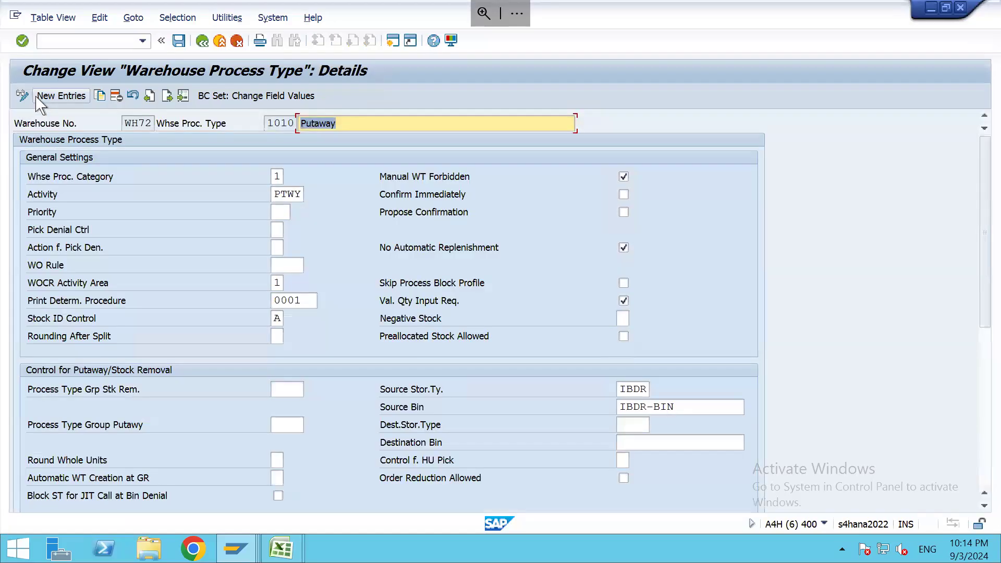
# Step: Examine the process type code and description, then display the possible warehouse process categories and close the list without changing the value
pyautogui.click(267, 123)
pyautogui.moveTo(267, 123); pyautogui.dragTo(296, 123)
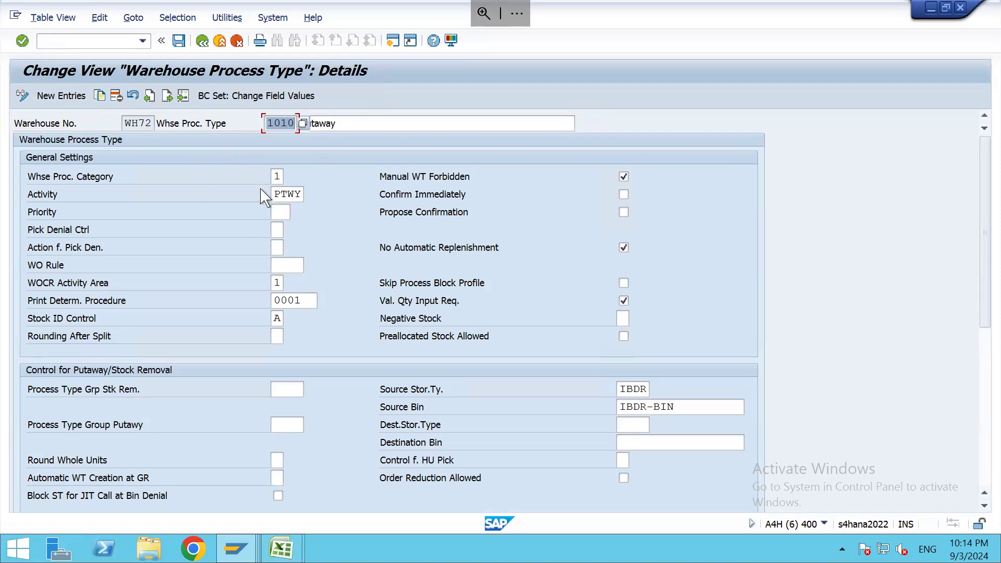
pyautogui.click(335, 126)
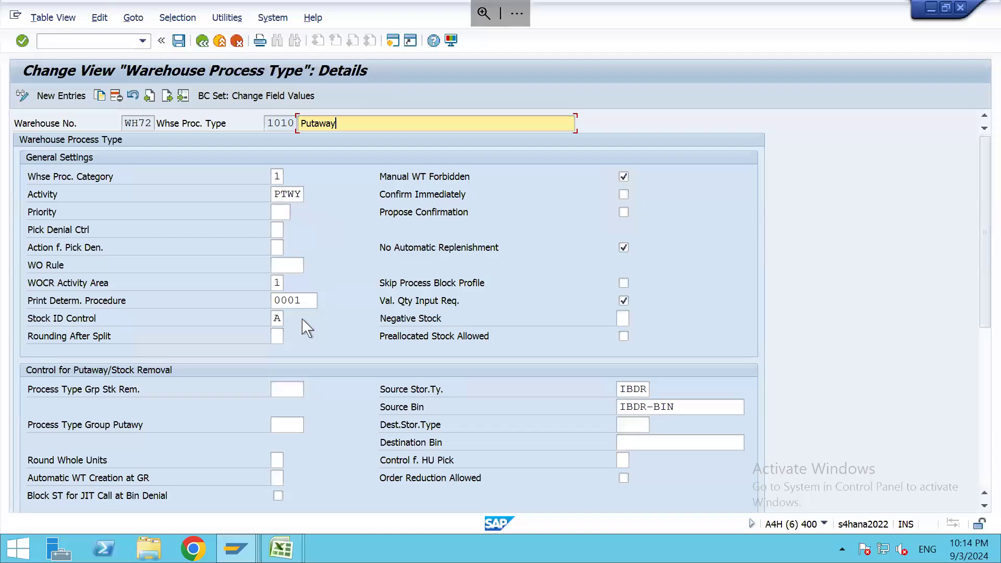
pyautogui.moveTo(266, 124)
pyautogui.mouseDown()
pyautogui.moveTo(337, 122)
pyautogui.moveTo(271, 122)
pyautogui.mouseUp()
pyautogui.moveTo(272, 122)
pyautogui.mouseDown()
pyautogui.moveTo(293, 123)
pyautogui.moveTo(261, 133)
pyautogui.mouseUp()
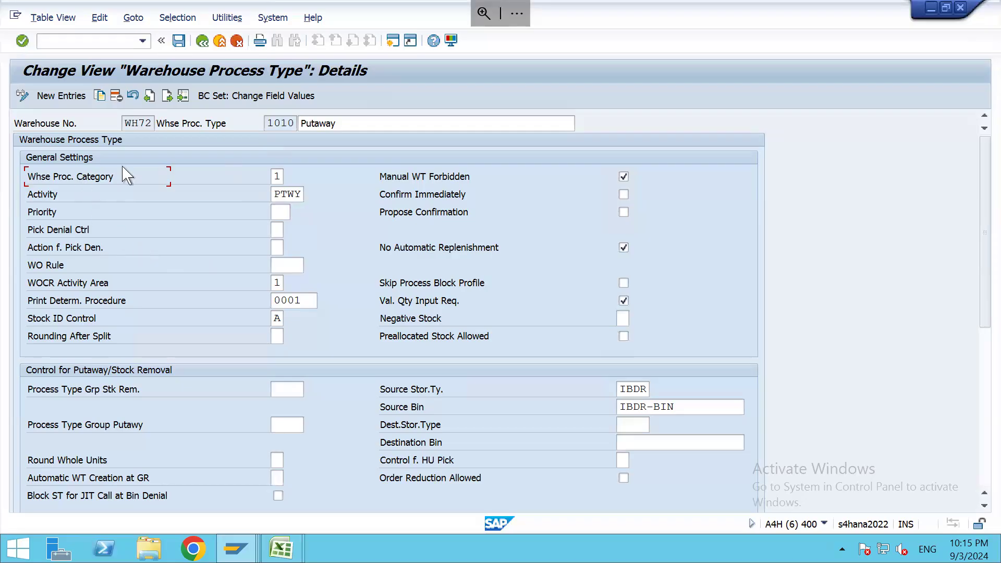
pyautogui.moveTo(268, 124); pyautogui.dragTo(295, 124)
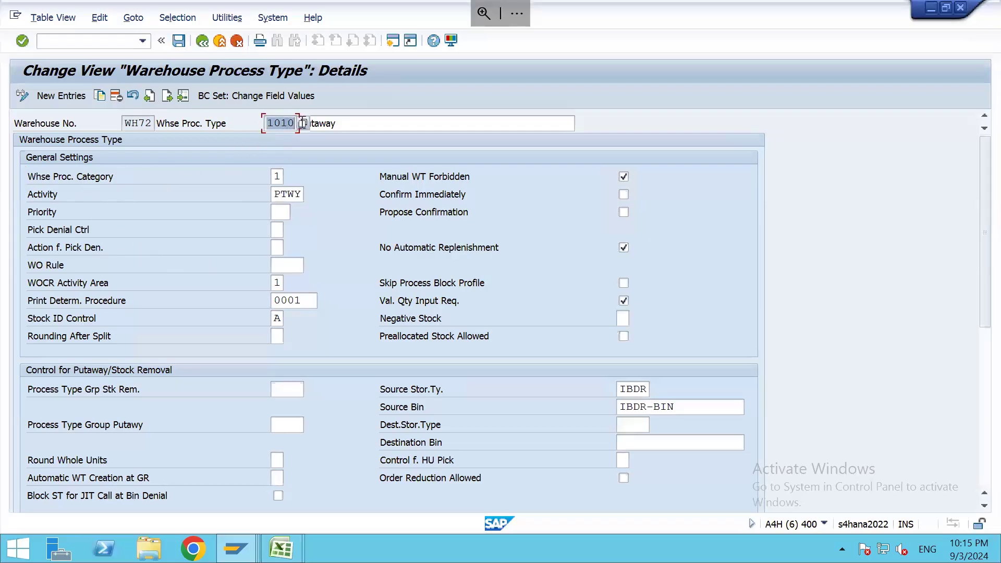
pyautogui.click(281, 175)
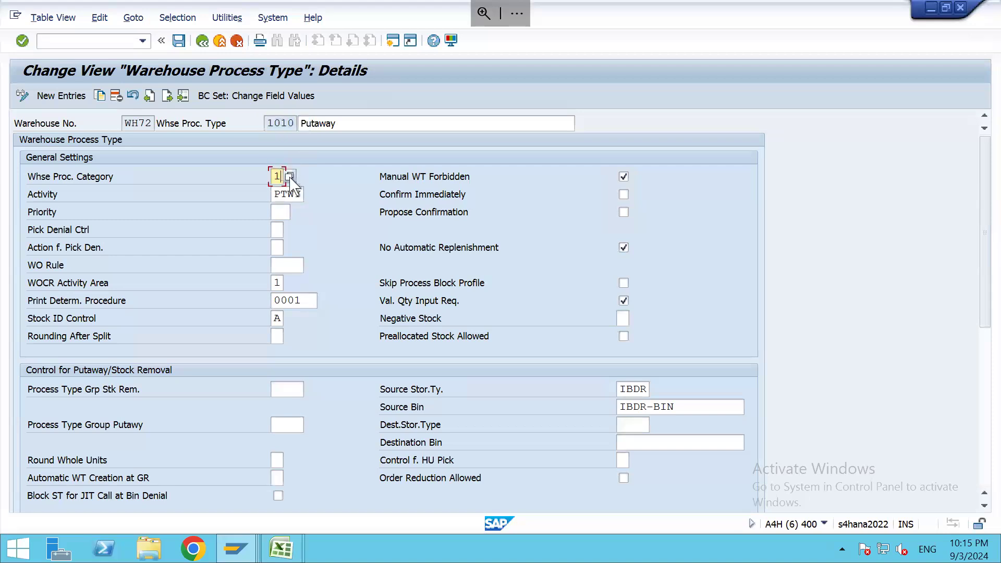
pyautogui.click(292, 179)
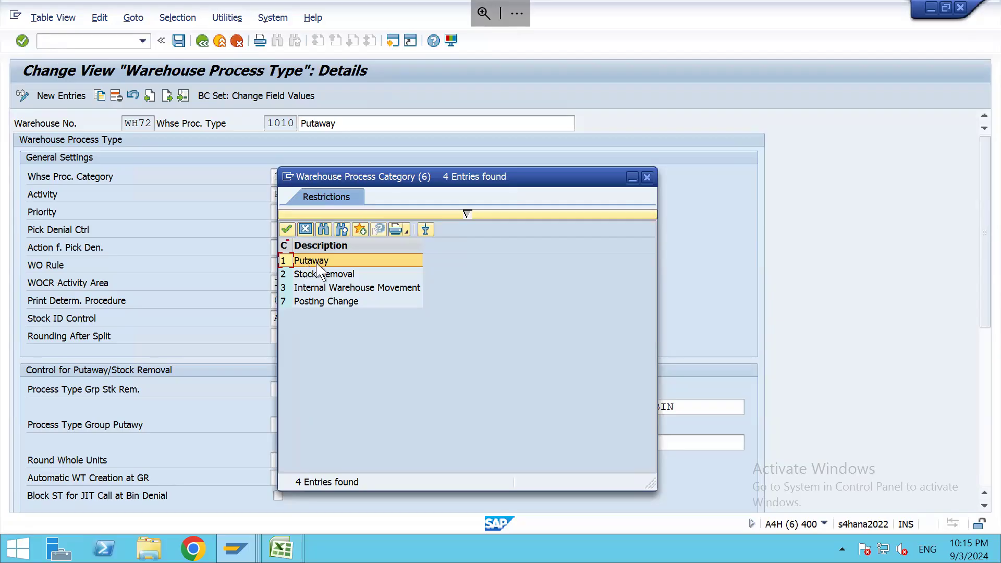
pyautogui.click(647, 177)
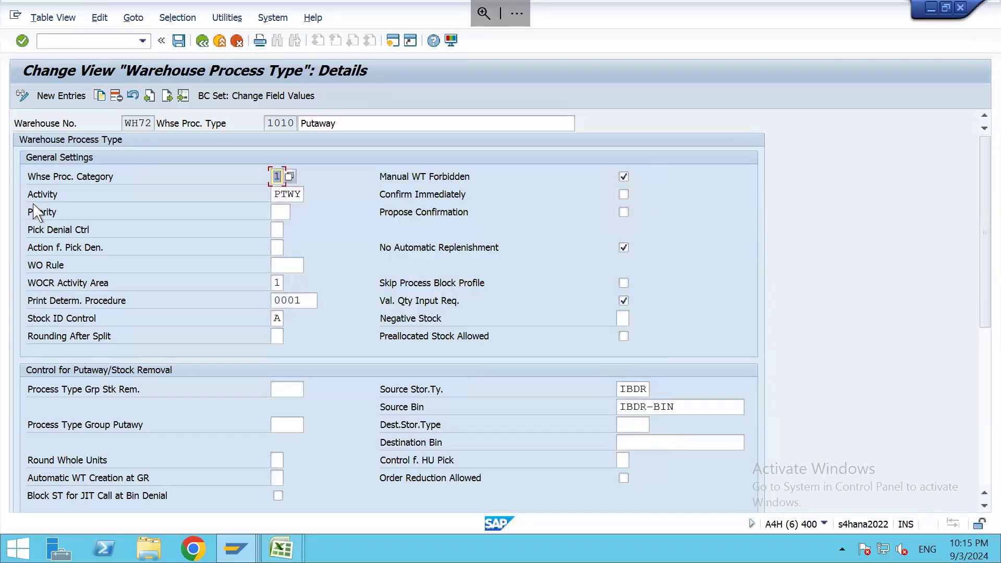
# Step: Examine the Activity and Print Determination Procedure settings of the putaway process type
pyautogui.click(44, 197)
pyautogui.doubleClick(277, 194)
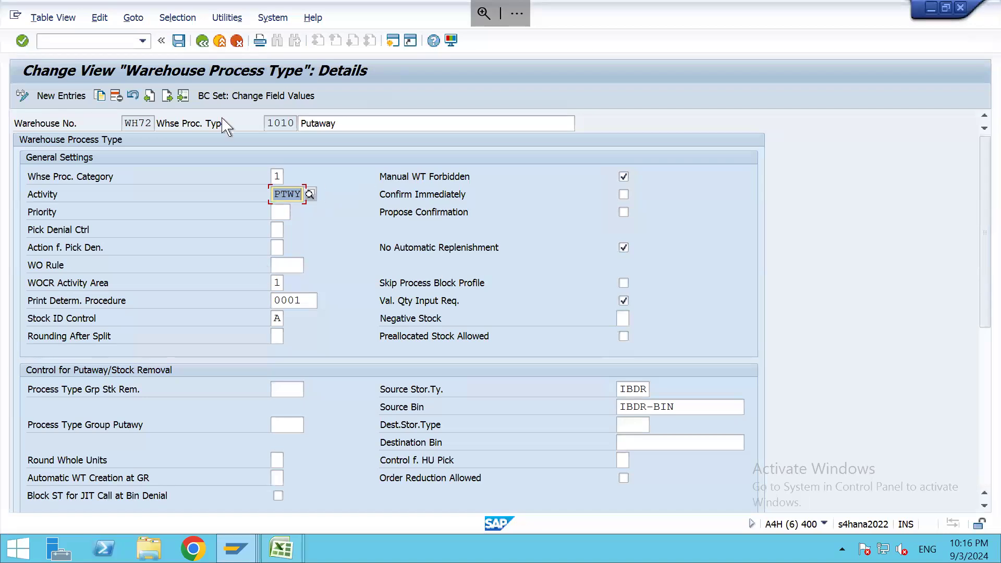
pyautogui.click(302, 195)
pyautogui.moveTo(301, 300); pyautogui.dragTo(257, 301)
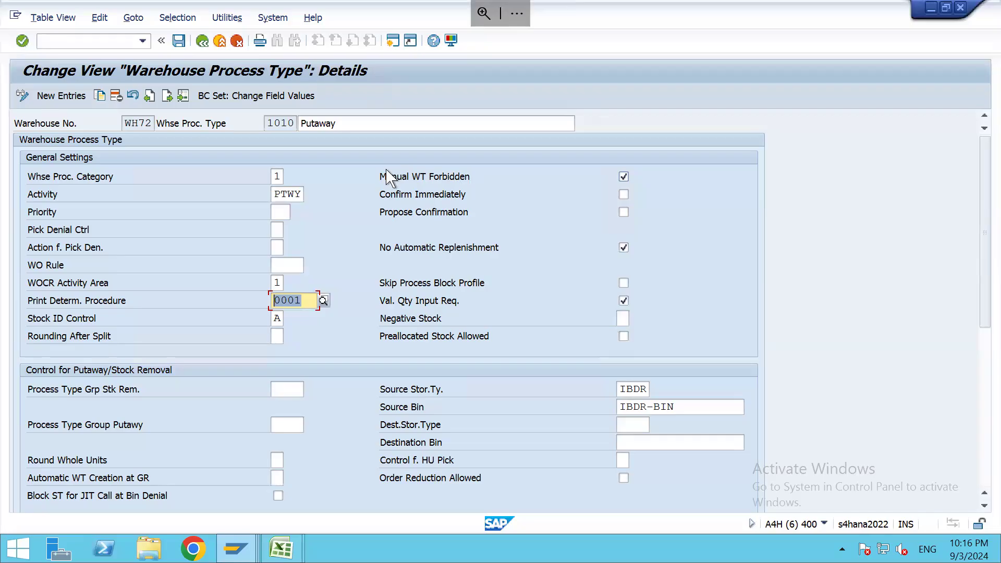
pyautogui.click(293, 123)
pyautogui.moveTo(293, 123); pyautogui.dragTo(267, 127)
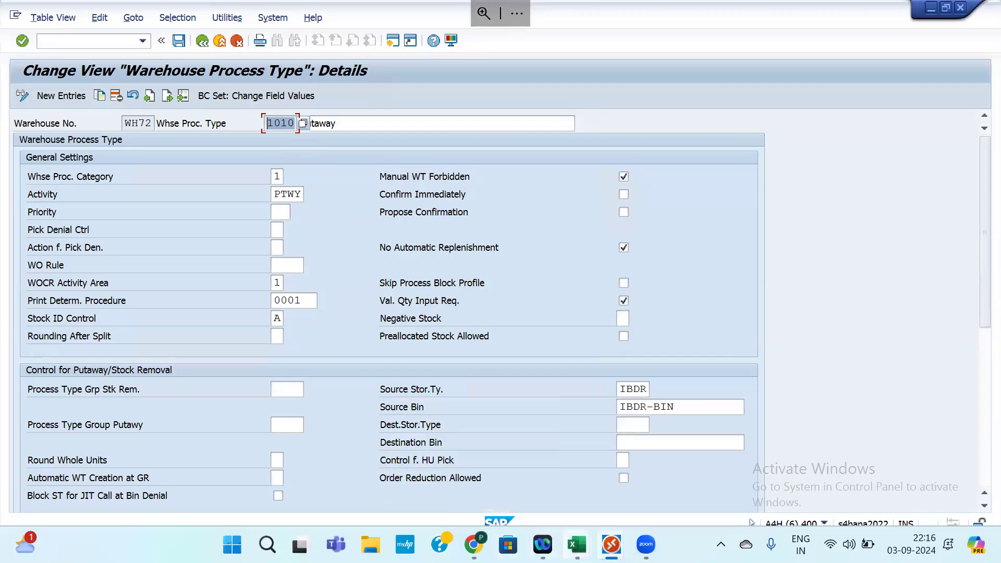
# Step: Examine the source storage type and source bin, consulting the inbound area in the Warehouse Layout workbook in Excel before returning to SAP
pyautogui.moveTo(577, 544)
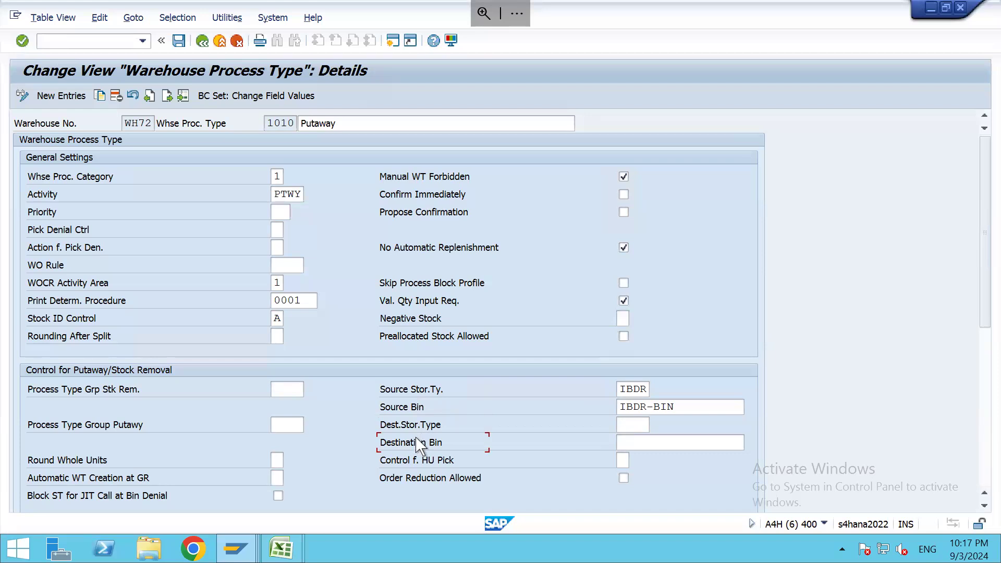
pyautogui.click(622, 389)
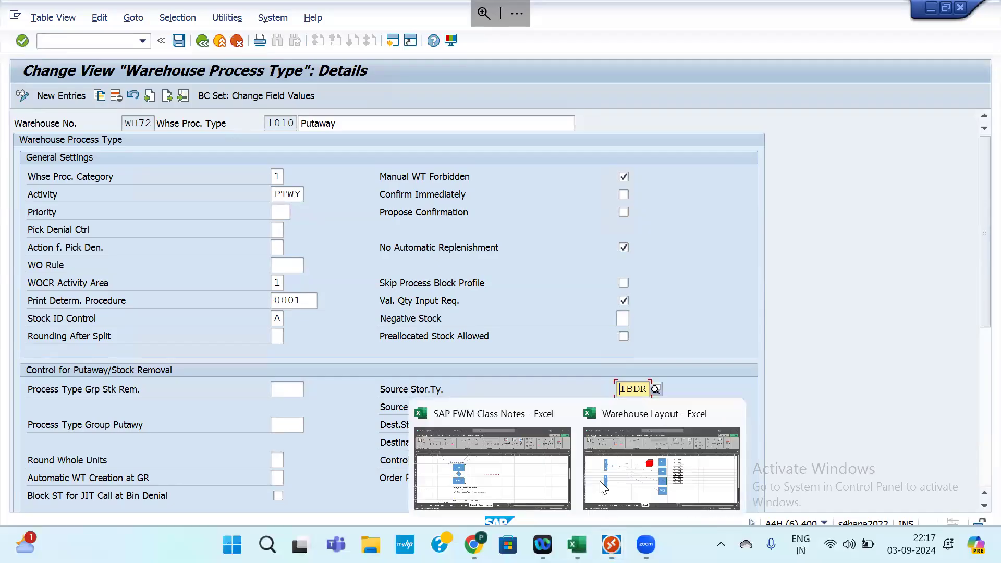
pyautogui.click(600, 479)
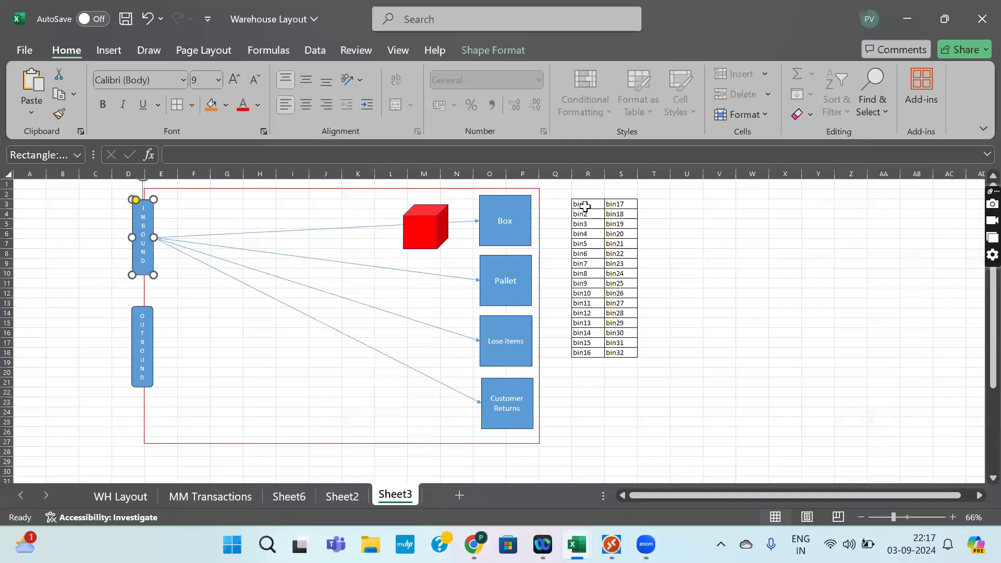
pyautogui.hotkey('alt', 'Tab')
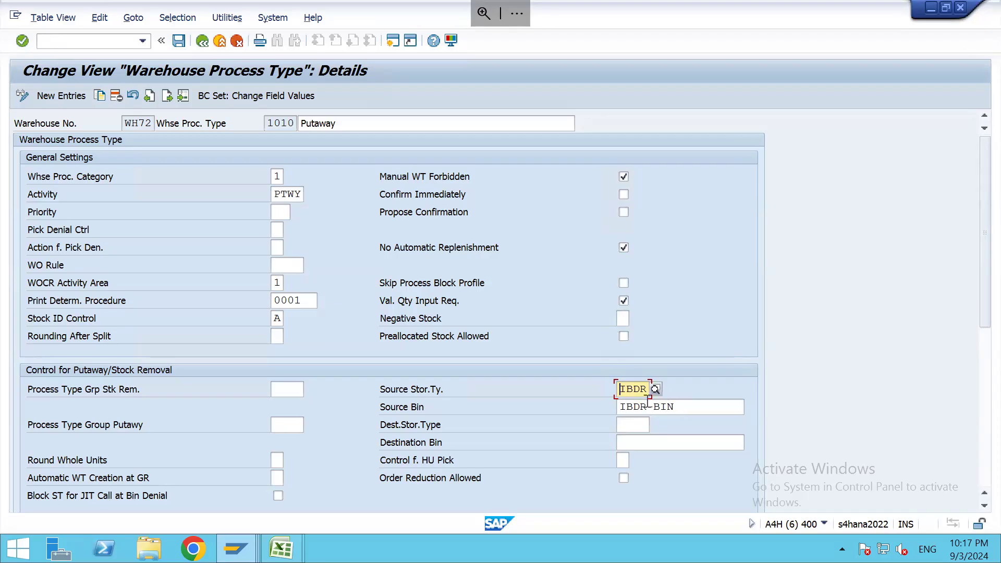
pyautogui.click(682, 406)
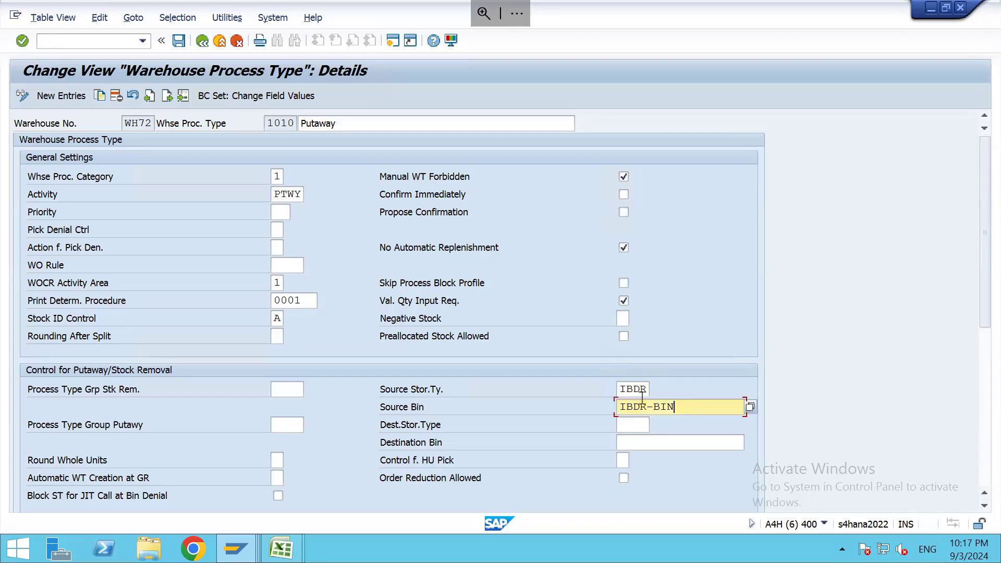
# Step: Copy the putaway process type to warehouse A073 as process type A010 with the description "Putaway wpt-a073"
pyautogui.click(100, 96)
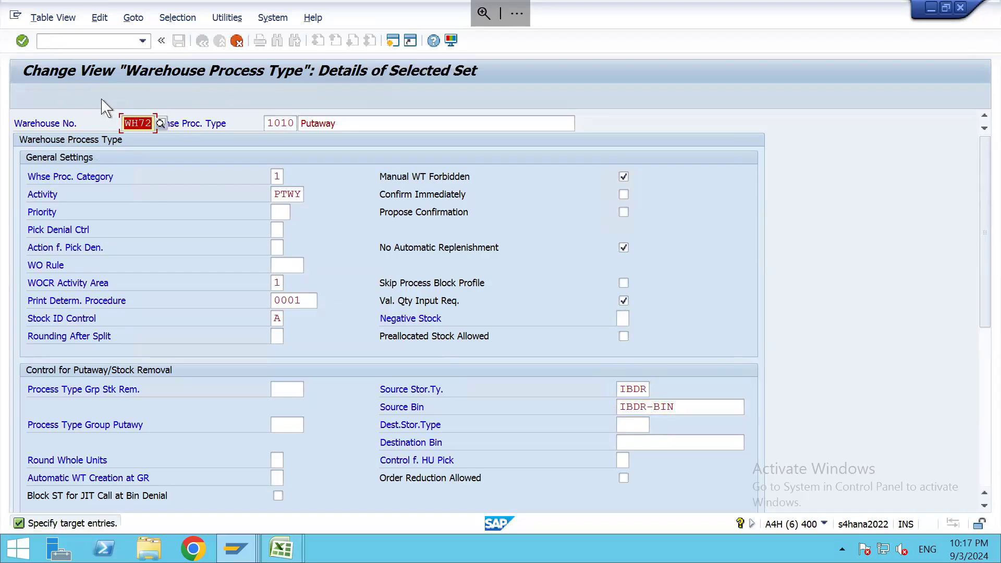
pyautogui.write('a073')
pyautogui.press('Tab')
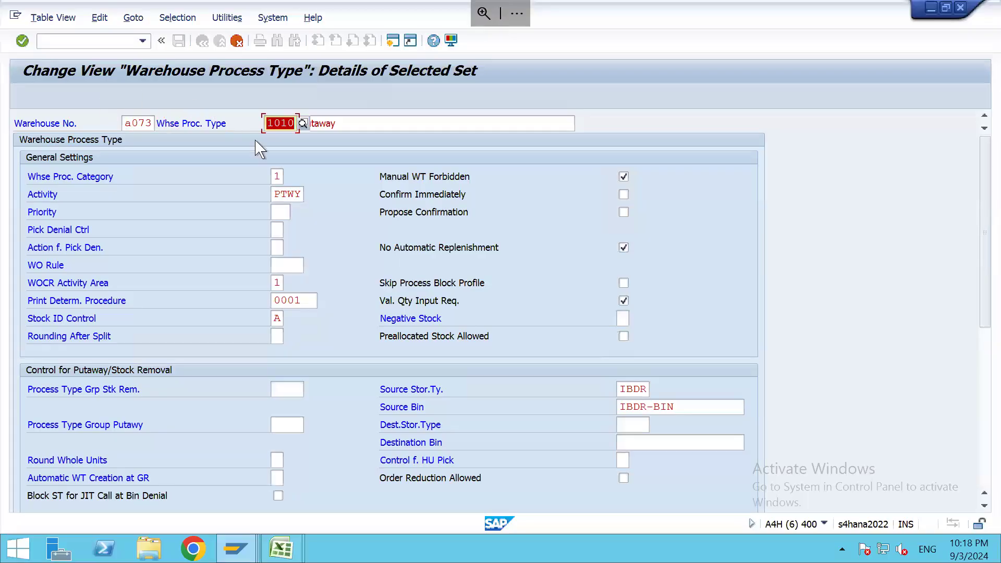
pyautogui.click(268, 120)
pyautogui.moveTo(268, 121); pyautogui.dragTo(314, 124)
pyautogui.write('A010')
pyautogui.press('Tab')
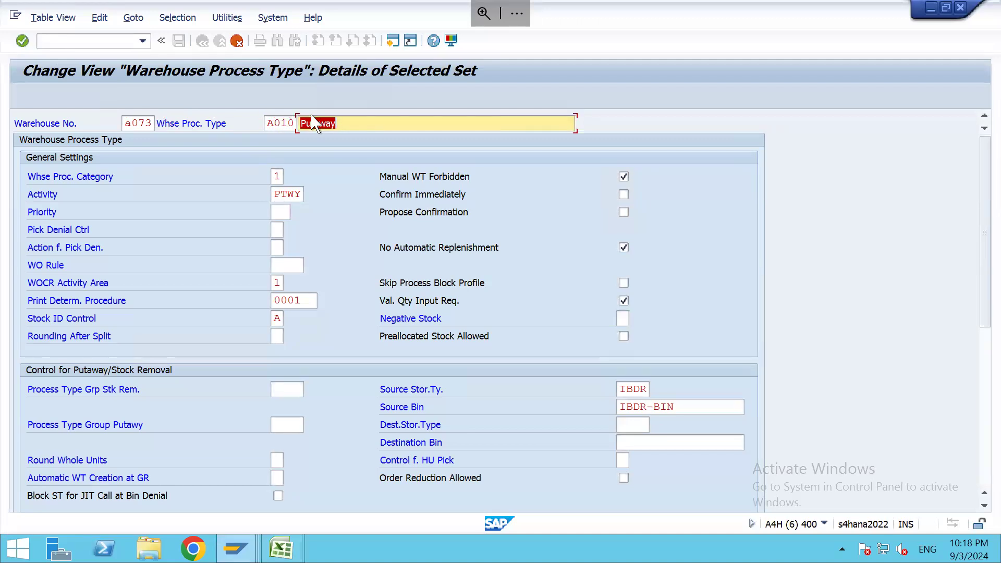
pyautogui.press('End')
pyautogui.write('wpt-a0')
# Step: Pick IBDR as source storage type and IBDR-BIN as source bin from the value lists, and review the copy's remaining settings
pyautogui.click(633, 390)
pyautogui.click(655, 390)
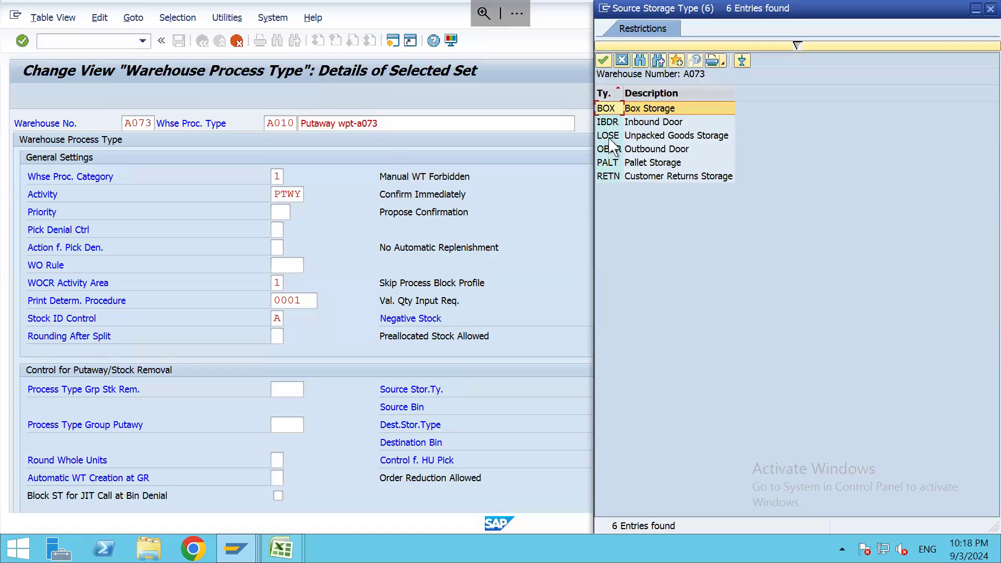
pyautogui.click(608, 122)
pyautogui.doubleClick(609, 122)
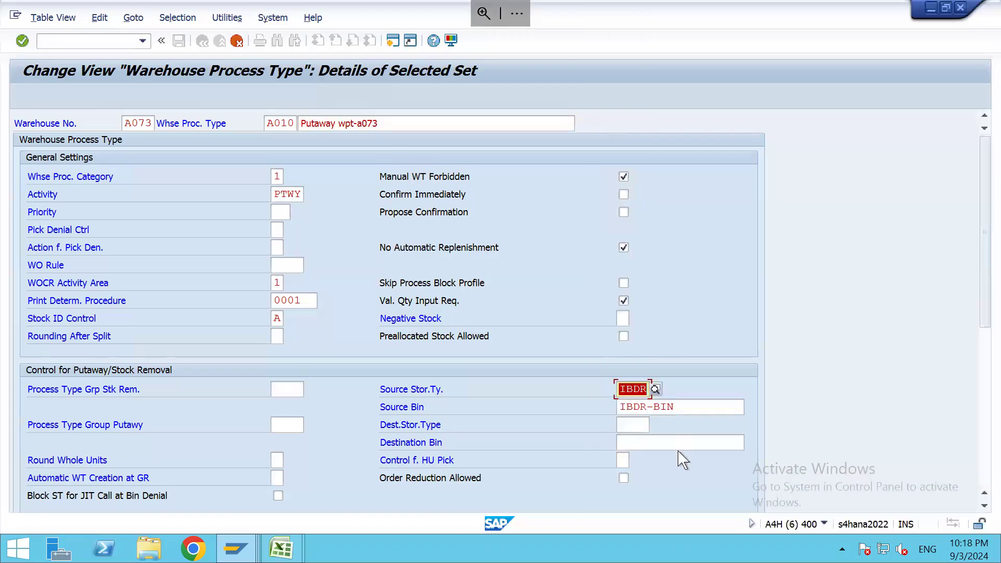
pyautogui.click(689, 407)
pyautogui.click(750, 407)
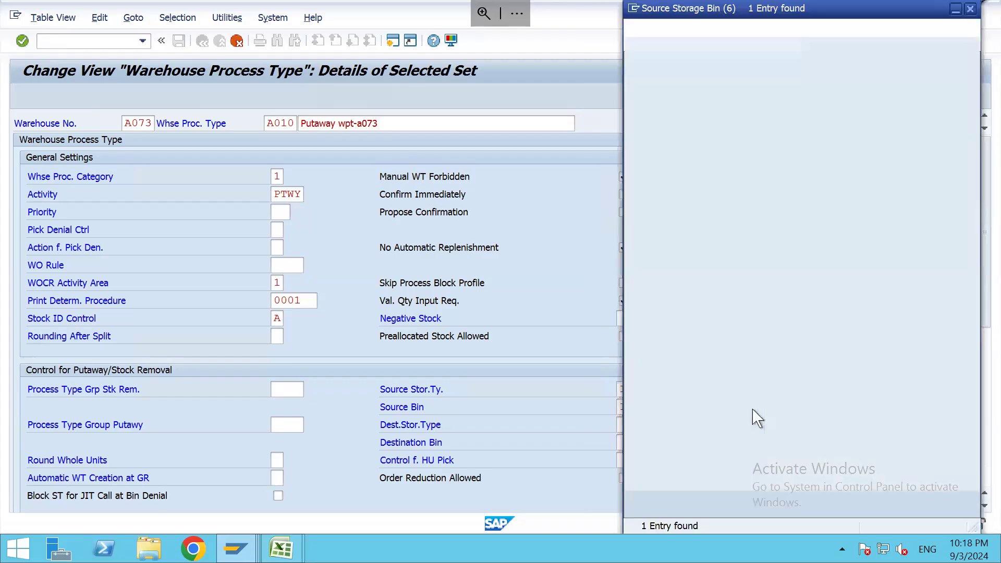
pyautogui.doubleClick(712, 93)
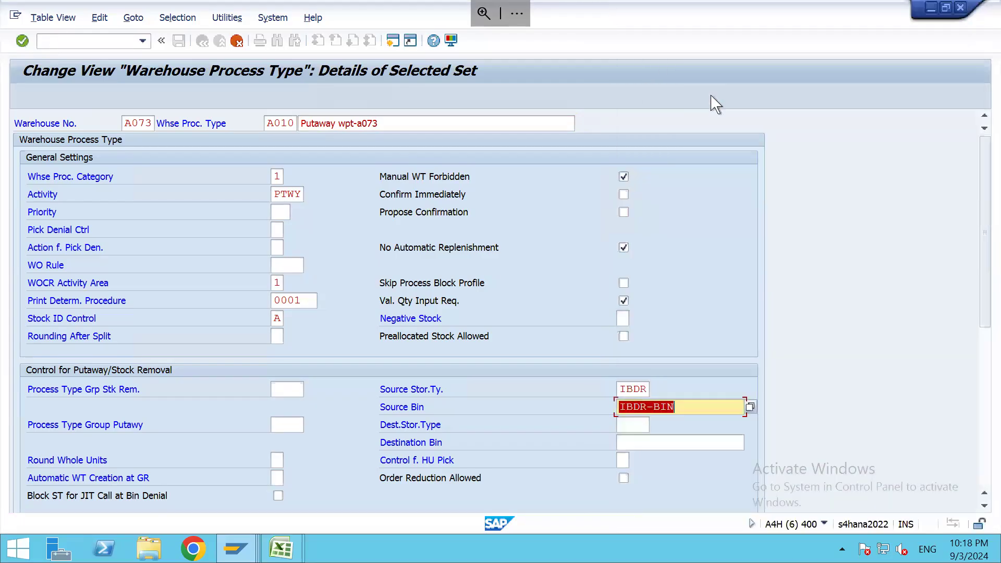
pyautogui.click(665, 408)
pyautogui.scroll(-4, 667, 412)
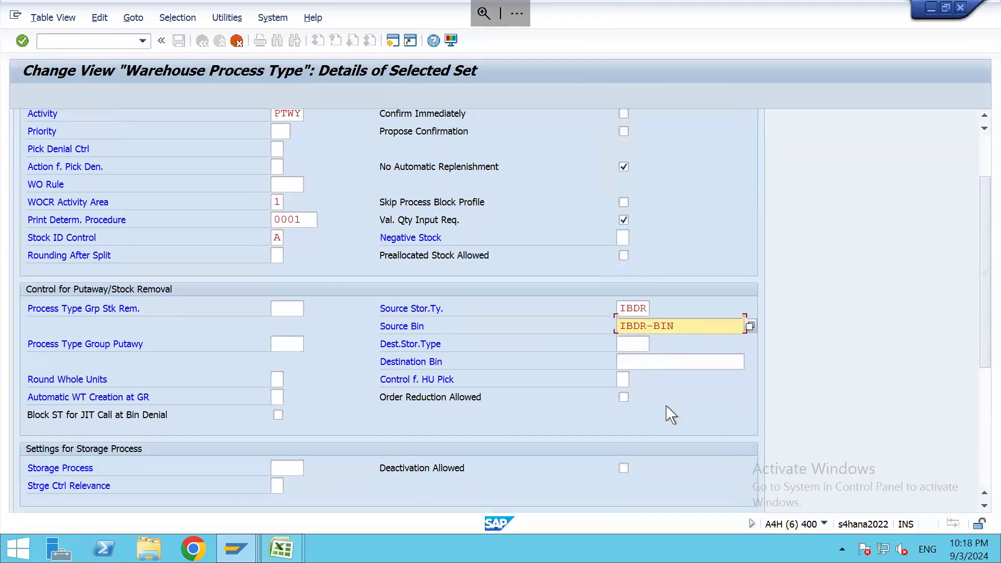
pyautogui.scroll(-3, 670, 415)
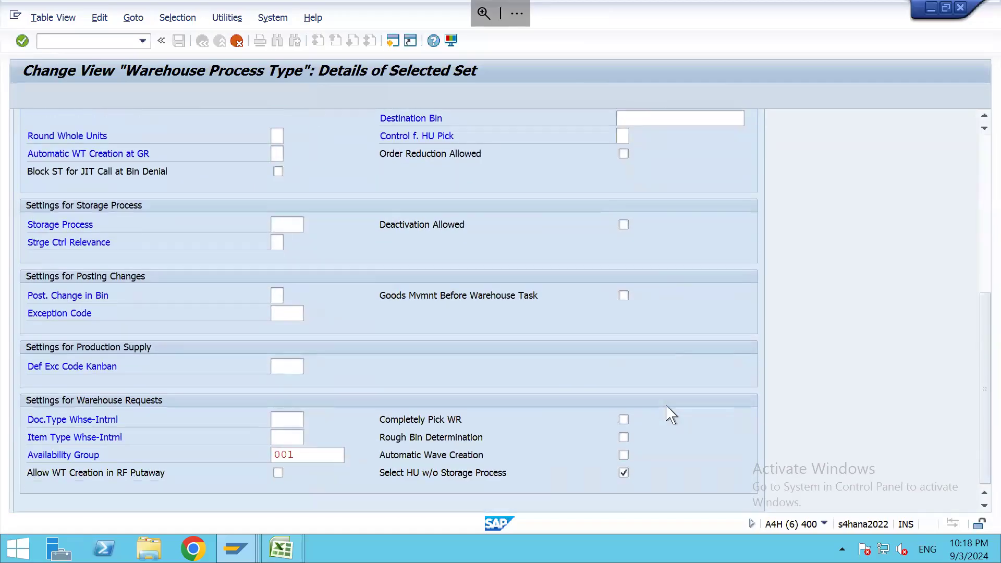
pyautogui.scroll(7, 670, 414)
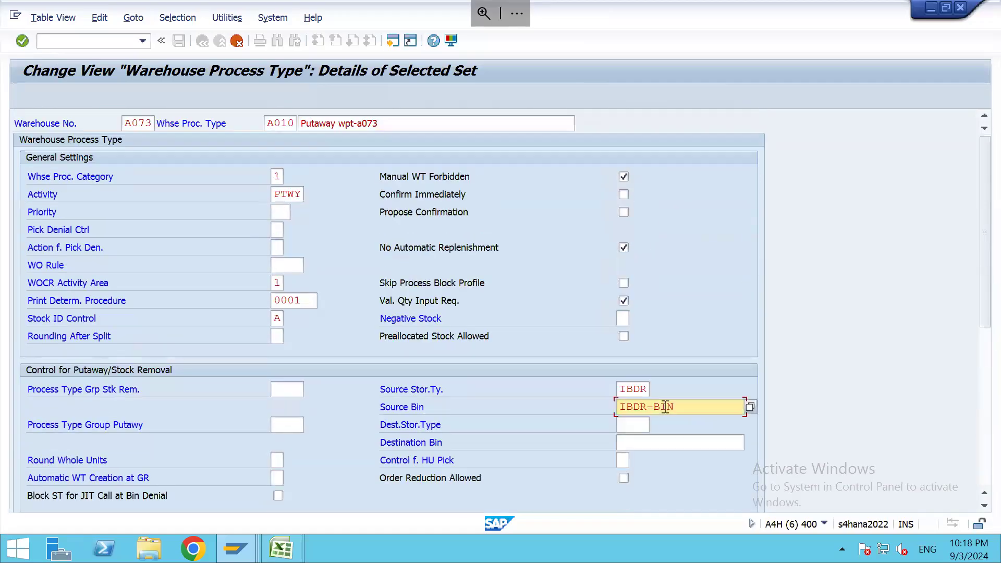
# Step: Confirm the copied process type A010 and save it under the customizing request "SAP ERP-EWM settings for Batch-73"
pyautogui.press('Return')
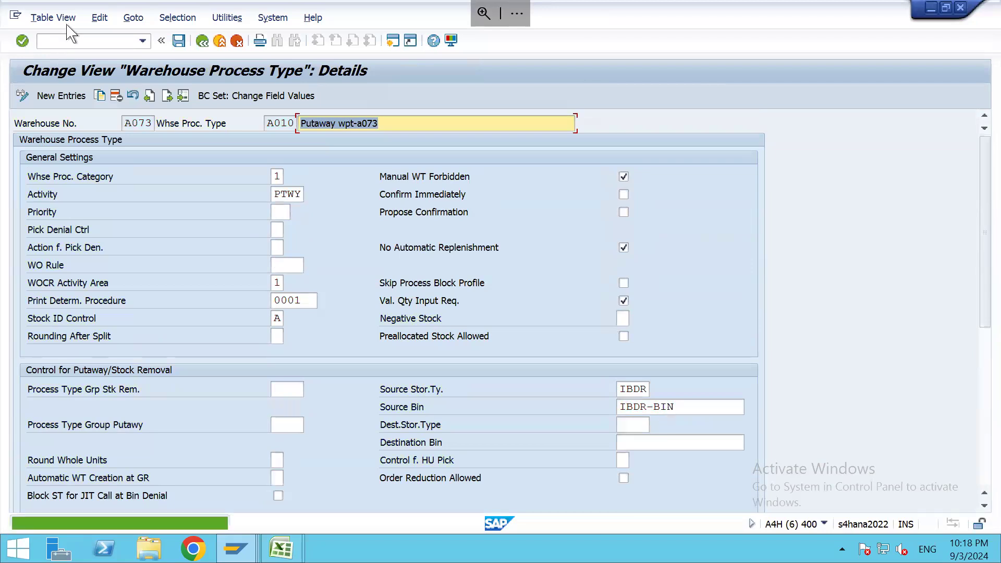
pyautogui.click(177, 47)
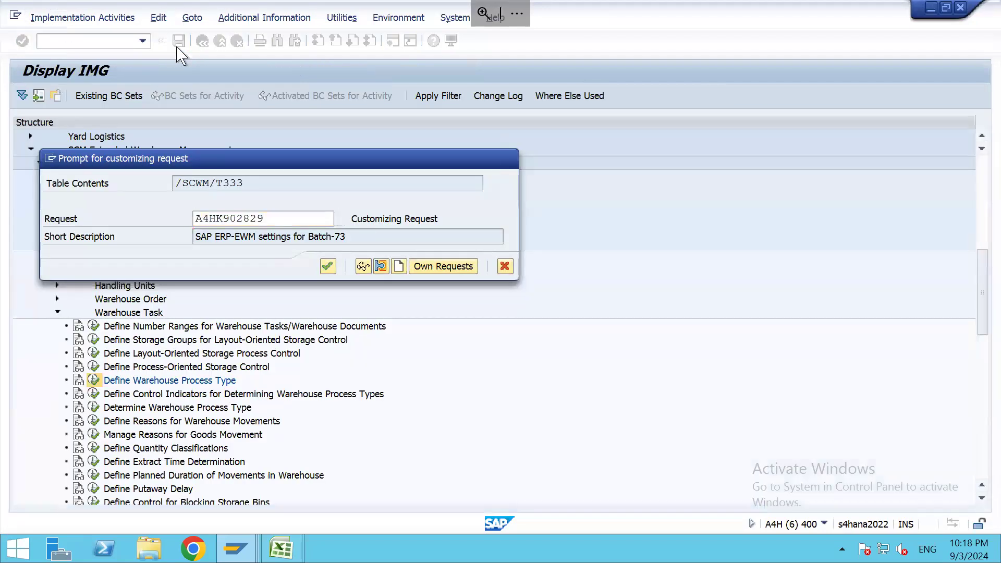
pyautogui.press('Return')
pyautogui.click(203, 45)
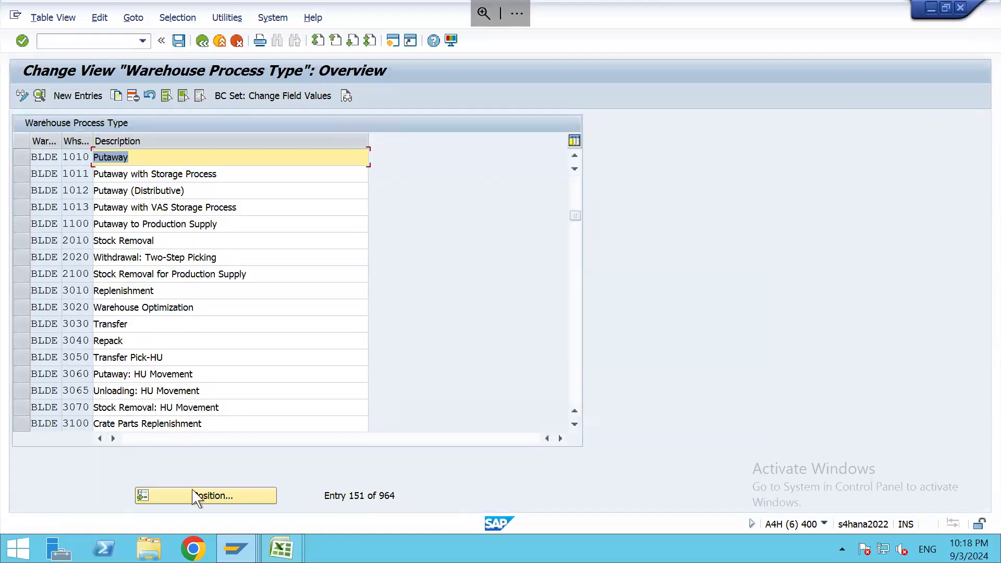
# Step: Find warehouse WH72's entries in the process type overview and open the details of stock removal type 2010
pyautogui.click(195, 502)
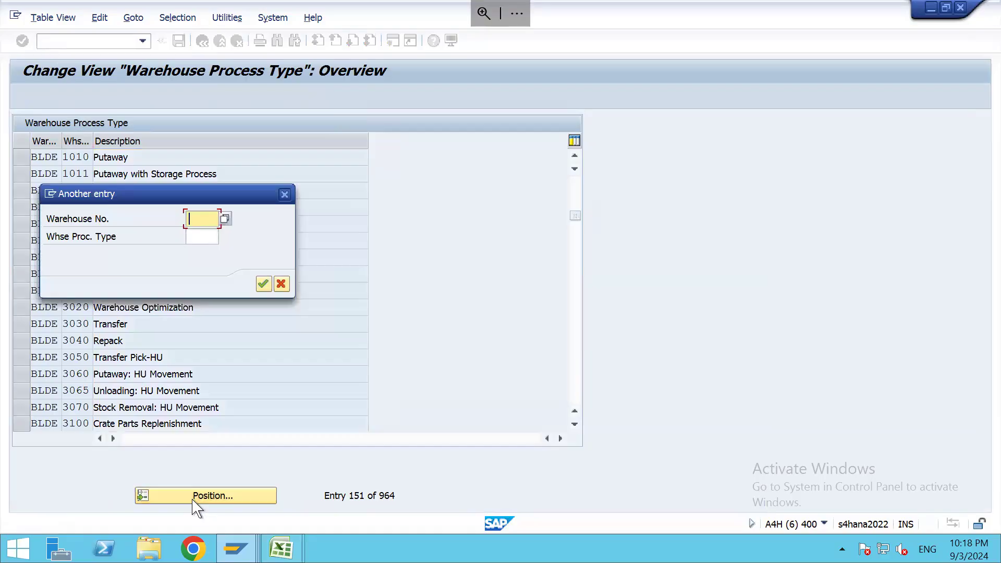
pyautogui.write('wh72')
pyautogui.press('Return')
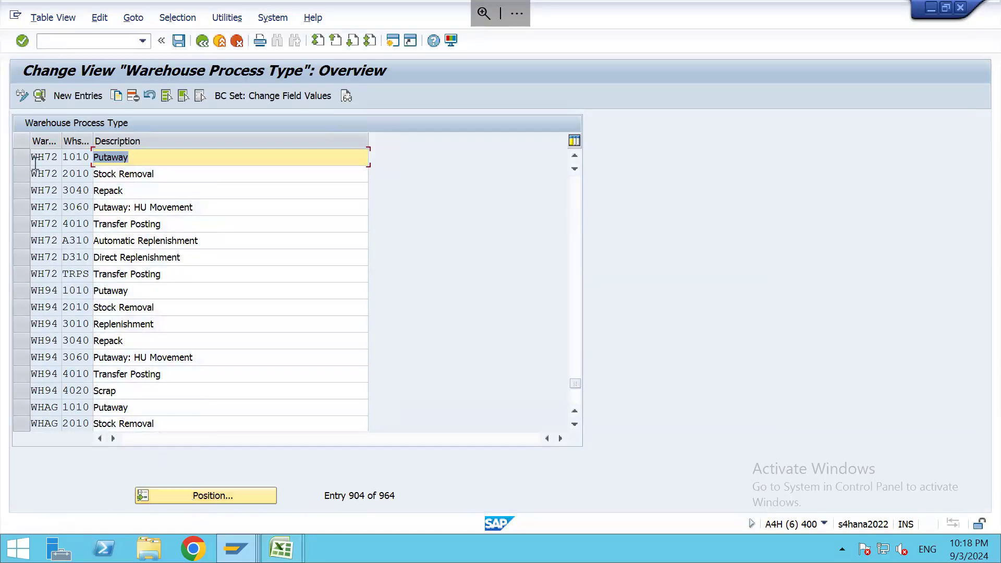
pyautogui.click(20, 175)
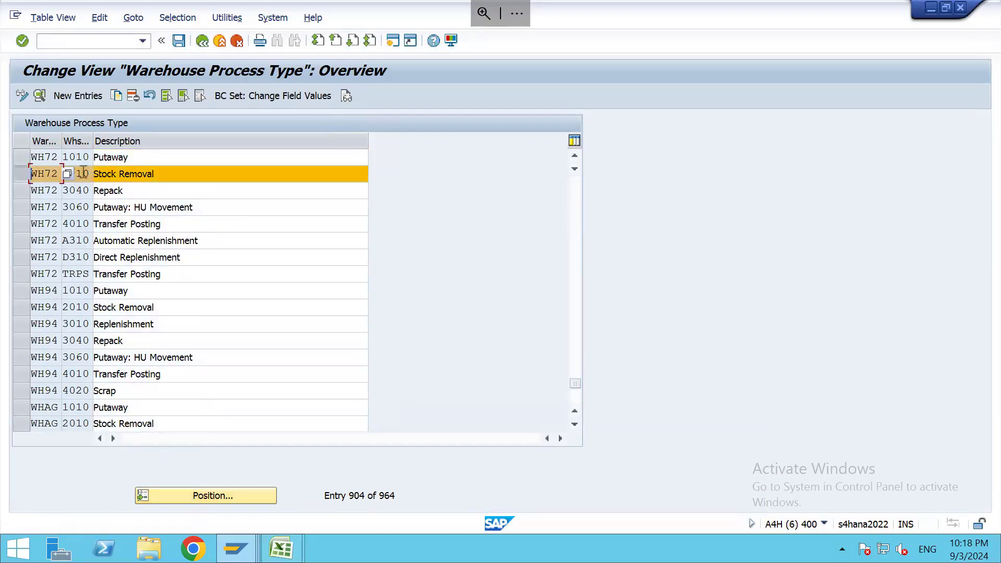
pyautogui.click(40, 95)
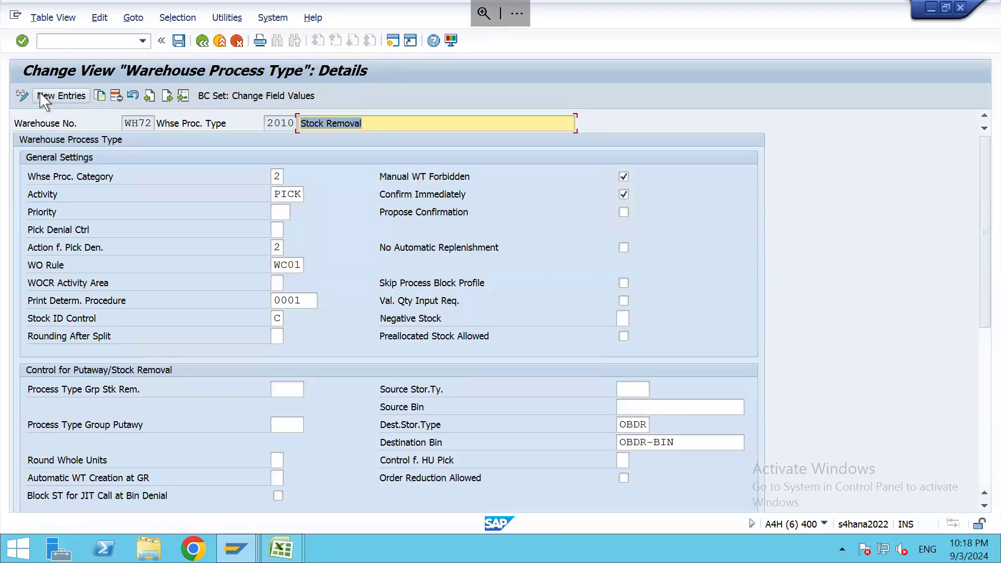
# Step: Examine the possible warehouse process categories and the Activity assigned to the stock removal process type
pyautogui.click(45, 180)
pyautogui.click(280, 177)
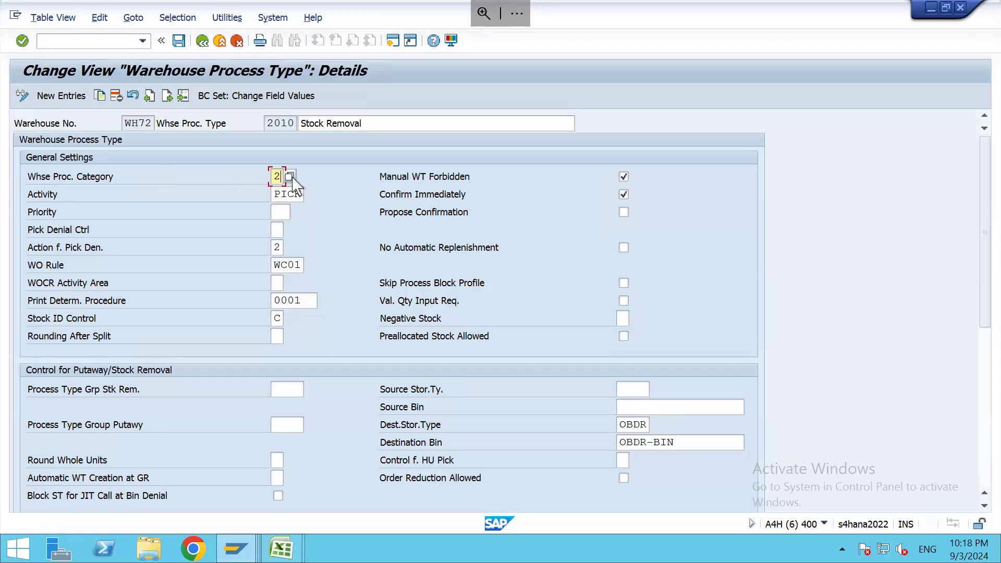
pyautogui.click(290, 177)
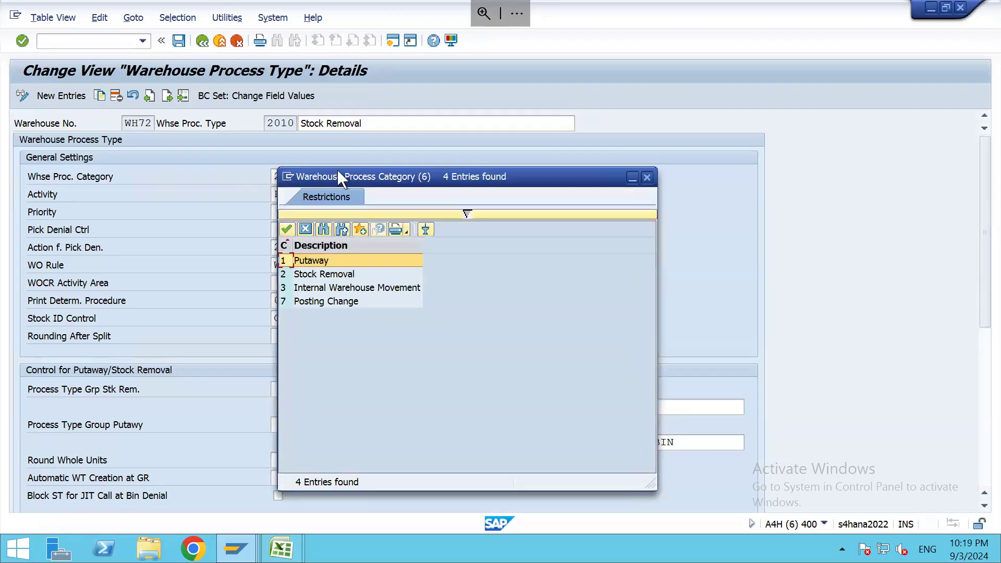
pyautogui.moveTo(337, 170); pyautogui.dragTo(449, 154)
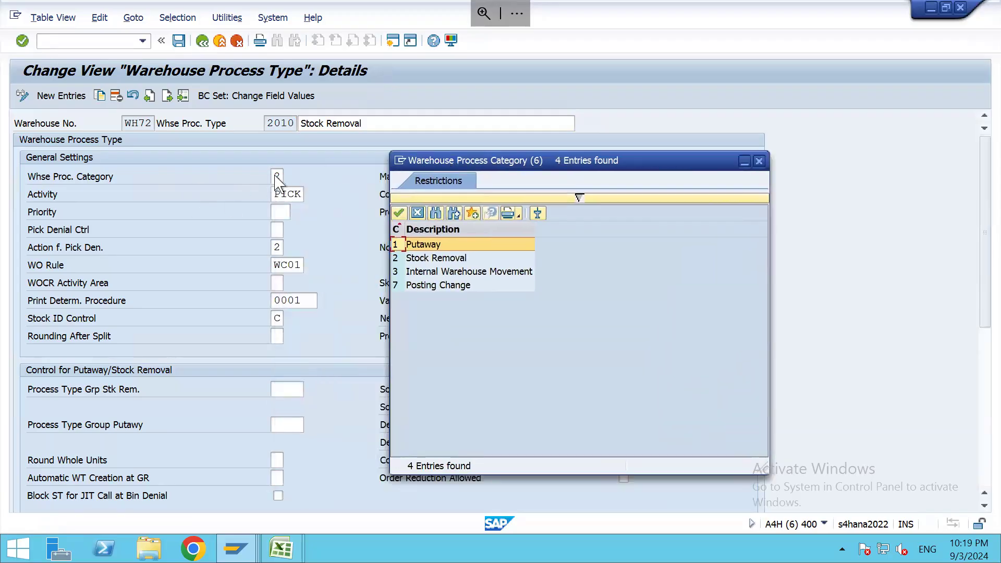
pyautogui.click(412, 264)
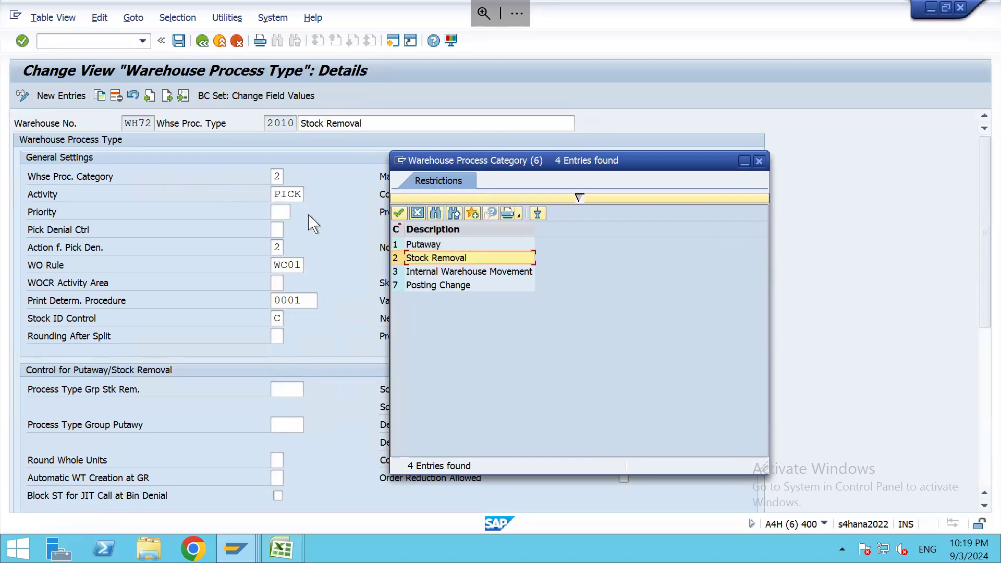
pyautogui.click(275, 195)
pyautogui.moveTo(275, 195); pyautogui.dragTo(309, 195)
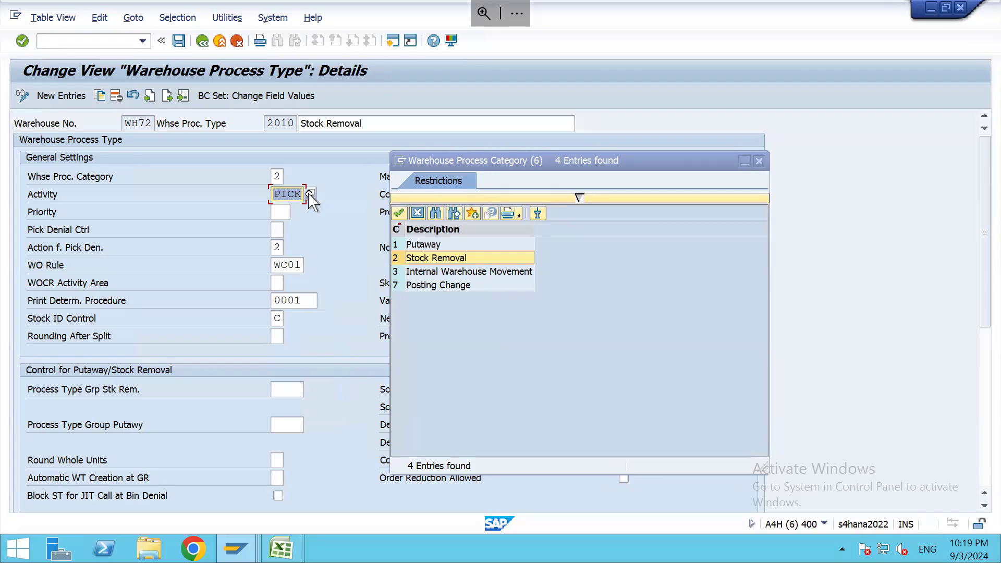
pyautogui.click(760, 163)
pyautogui.click(759, 161)
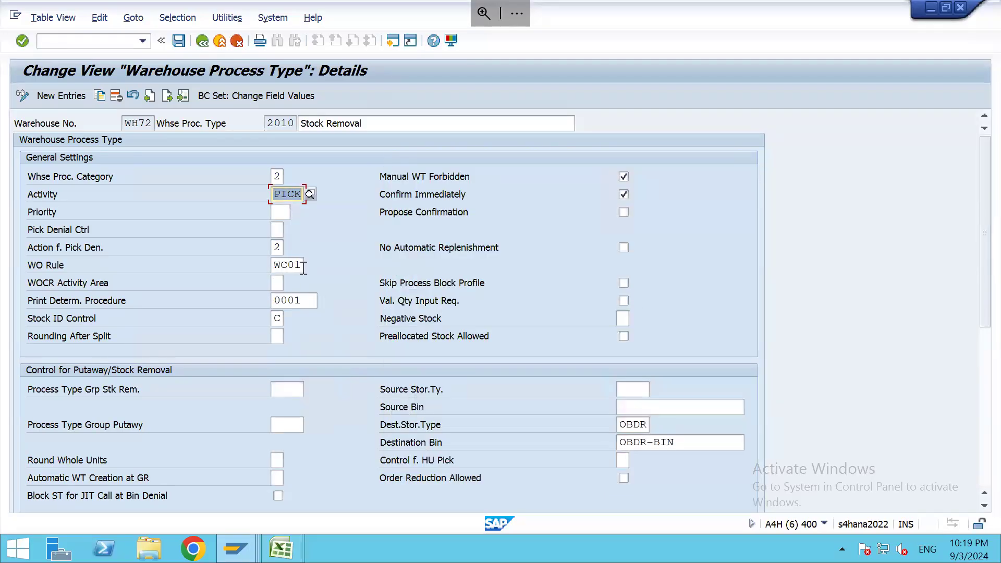
# Step: Clear the WO Rule, choose "Do not perform an action" for pick denial, and turn off Confirm Immediately
pyautogui.moveTo(303, 268); pyautogui.dragTo(248, 266)
pyautogui.press('Delete')
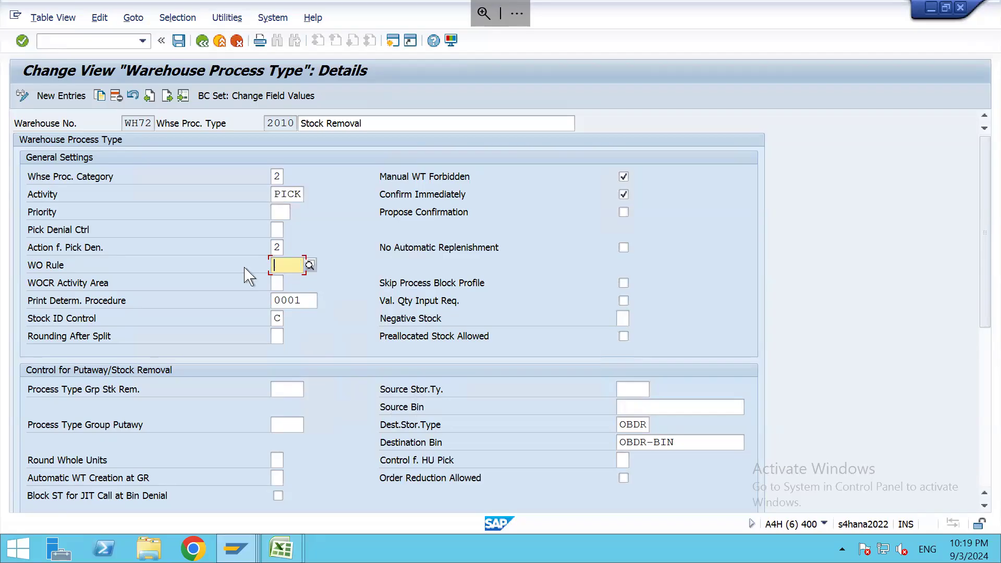
pyautogui.click(282, 249)
pyautogui.click(289, 248)
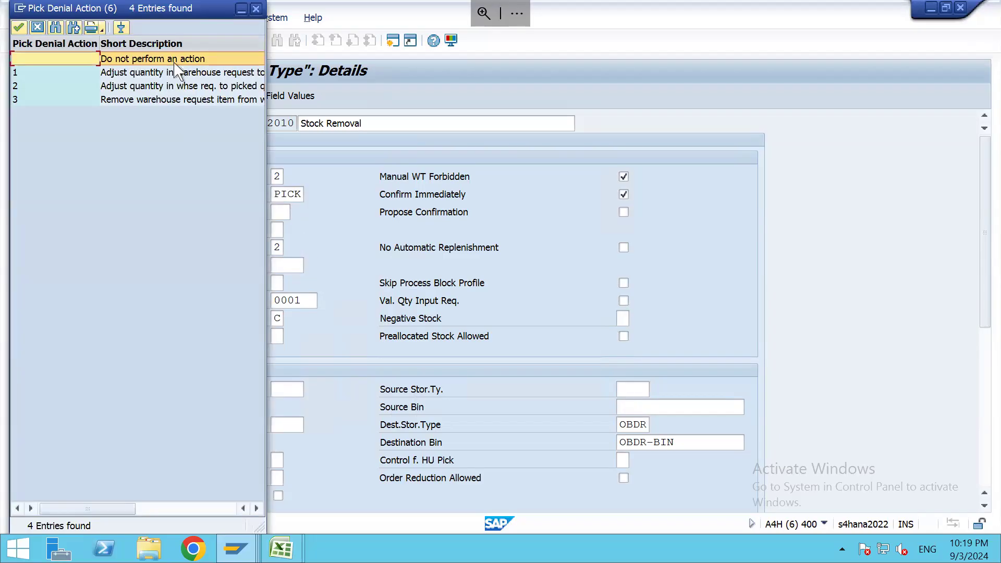
pyautogui.doubleClick(177, 60)
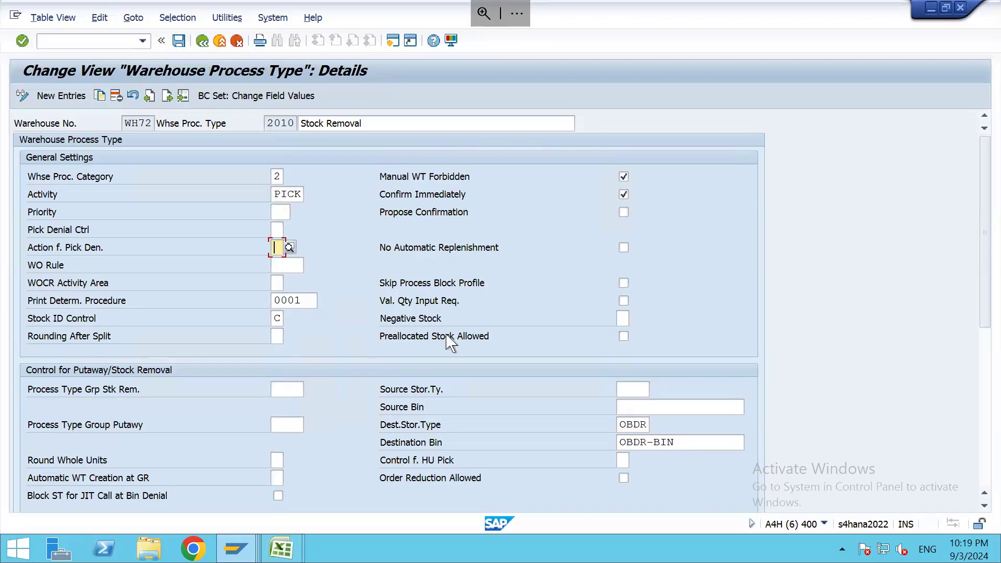
pyautogui.click(624, 196)
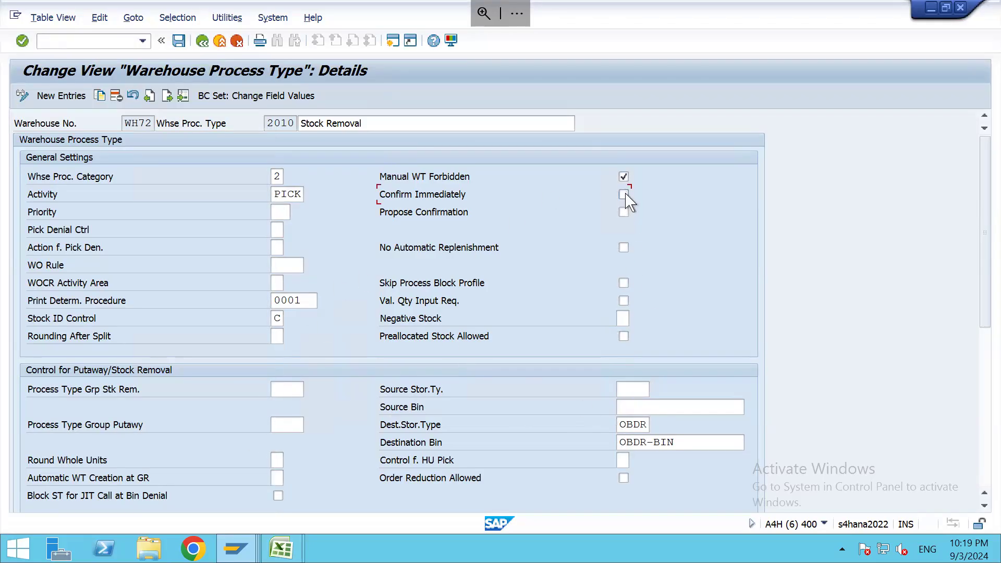
# Step: Switch to the Warehouse Layout workbook in Excel and reposition the red cube just beside the Box storage area
pyautogui.click(278, 177)
pyautogui.click(281, 194)
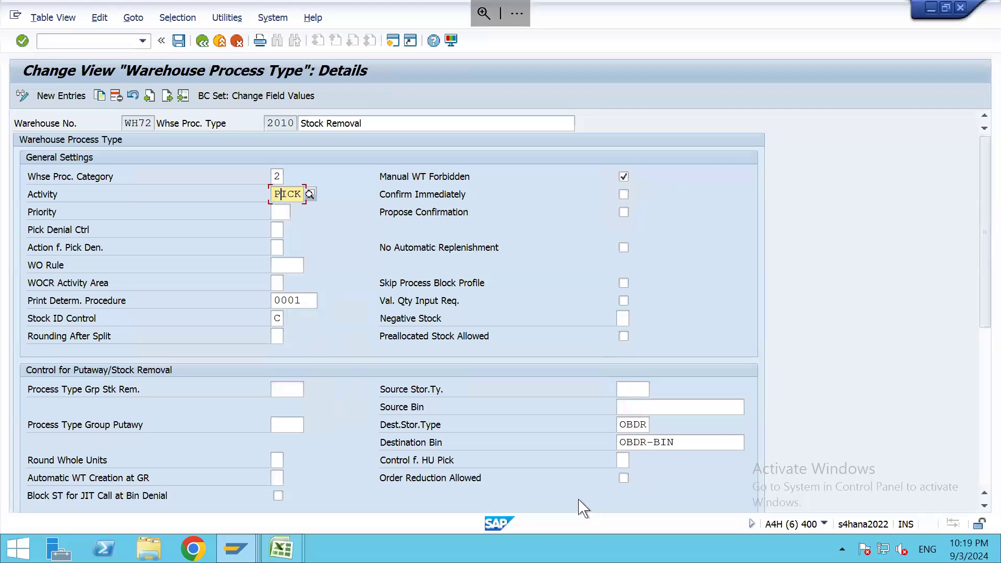
pyautogui.moveTo(578, 544)
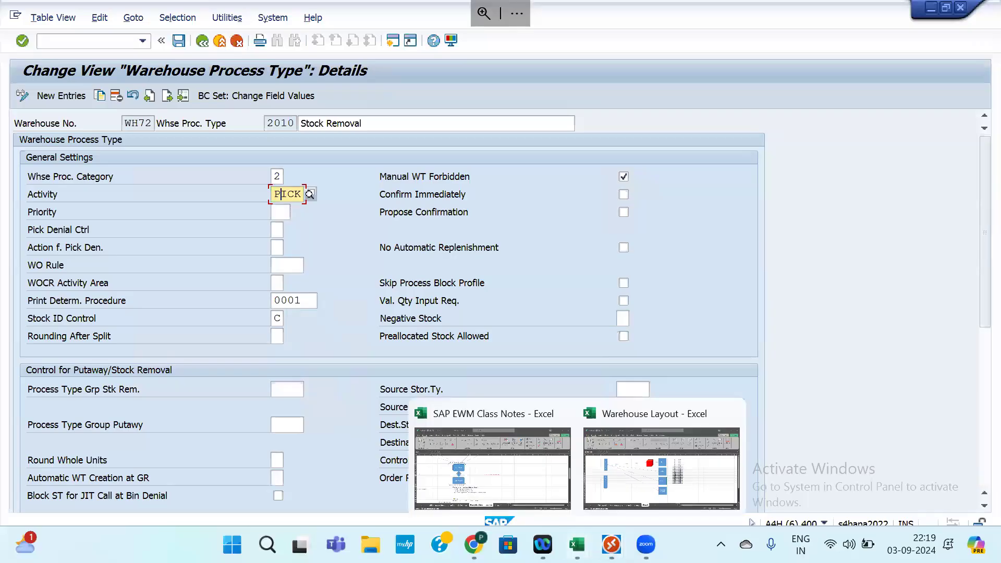
pyautogui.click(610, 482)
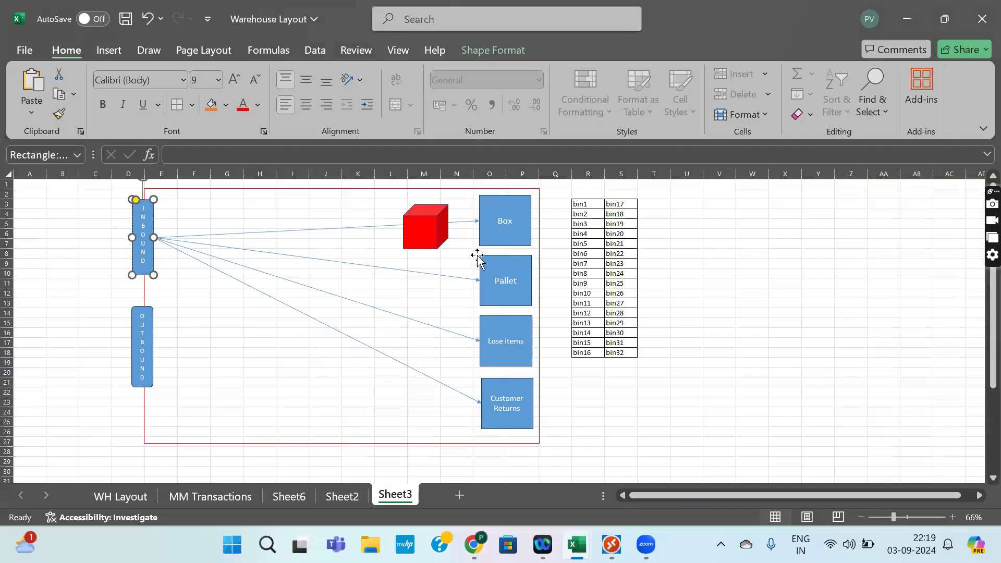
pyautogui.moveTo(439, 238); pyautogui.dragTo(501, 229)
pyautogui.moveTo(501, 235); pyautogui.dragTo(500, 235)
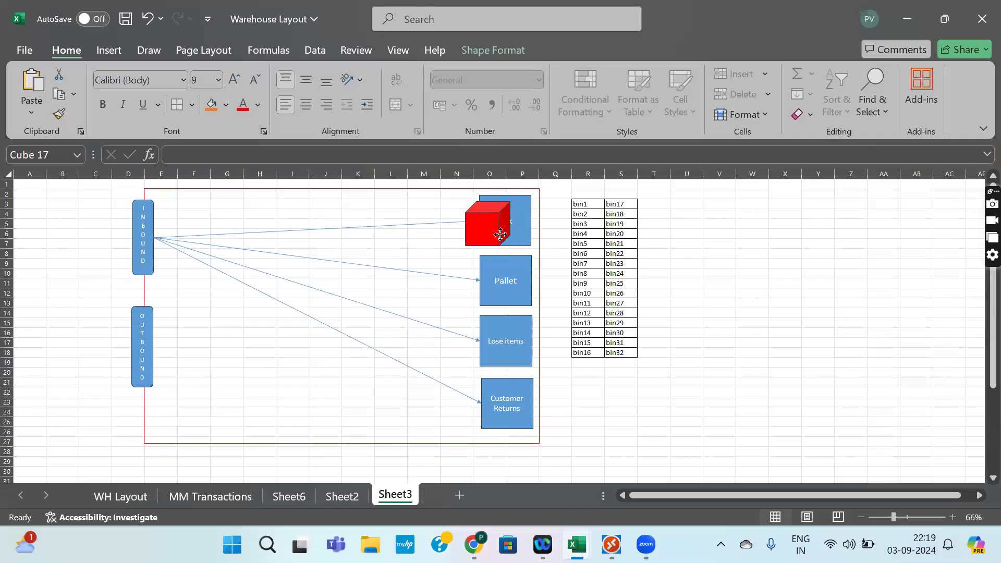
pyautogui.moveTo(500, 234); pyautogui.dragTo(470, 245)
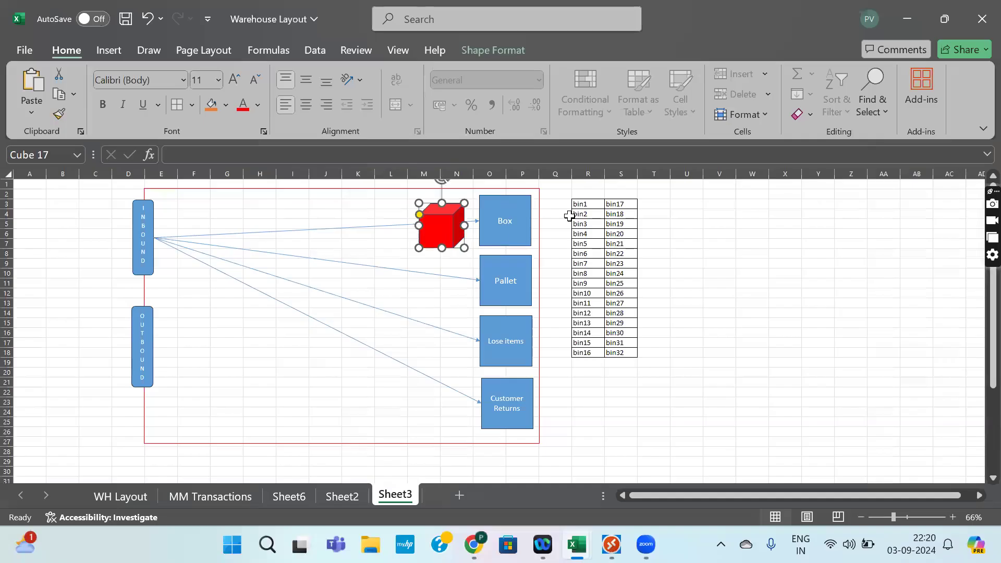
# Step: Highlight the list of storage bins beside the layout to examine the possible source bins for picking
pyautogui.moveTo(587, 203); pyautogui.dragTo(615, 348)
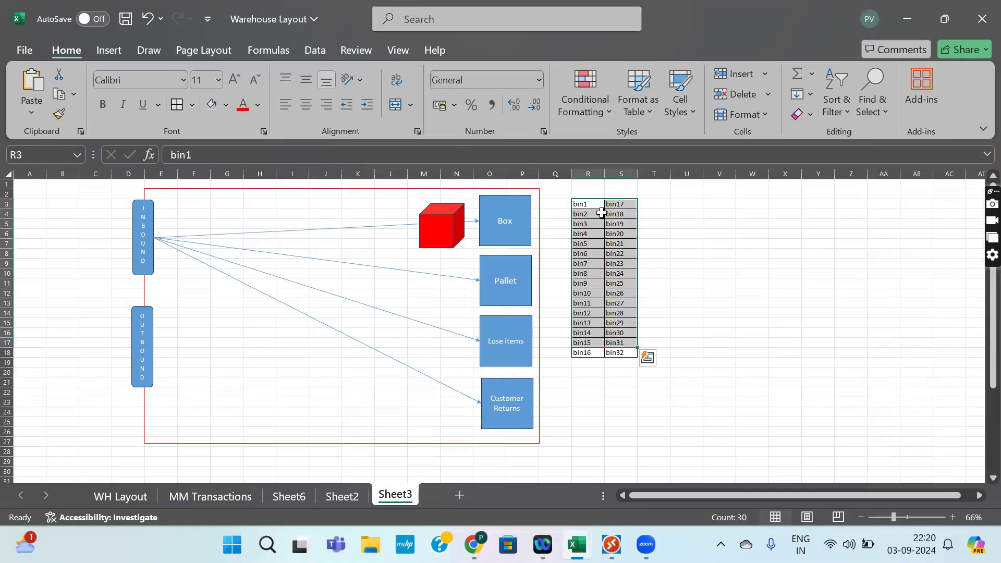
pyautogui.click(678, 418)
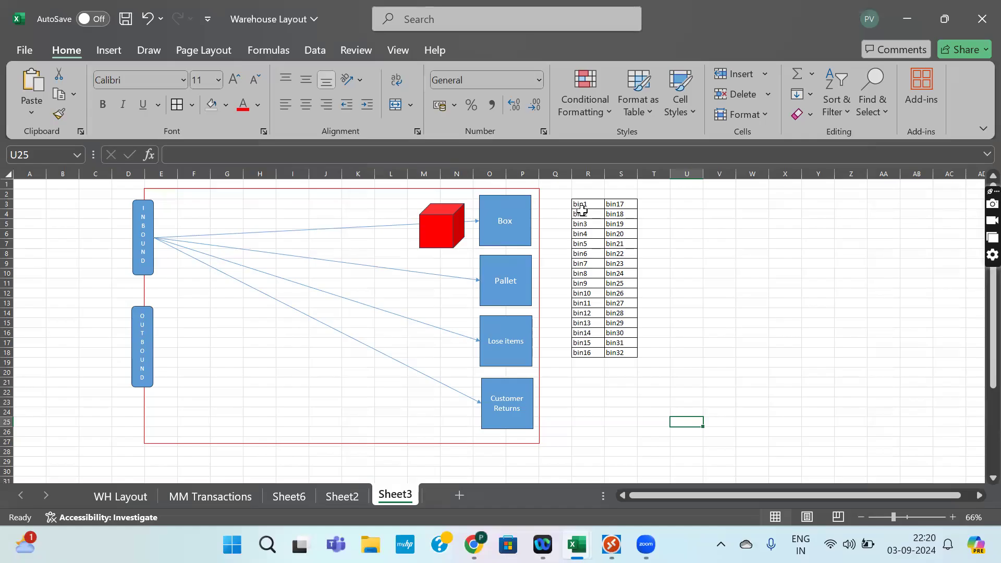
pyautogui.moveTo(582, 211); pyautogui.dragTo(618, 352)
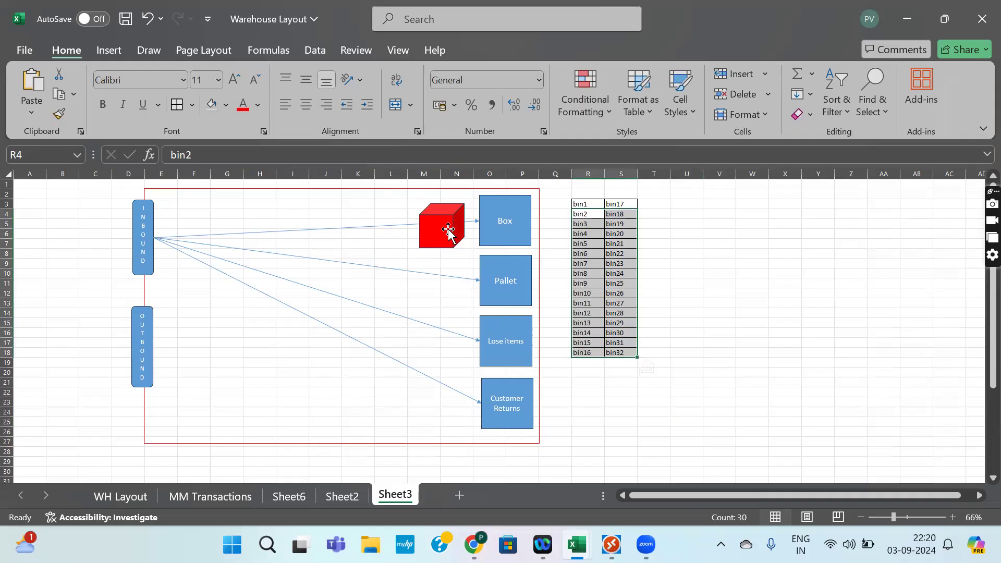
# Step: Move the red cube from the Box area to just outside the Outbound door, leaving the bin list unchanged
pyautogui.moveTo(448, 229); pyautogui.dragTo(112, 357)
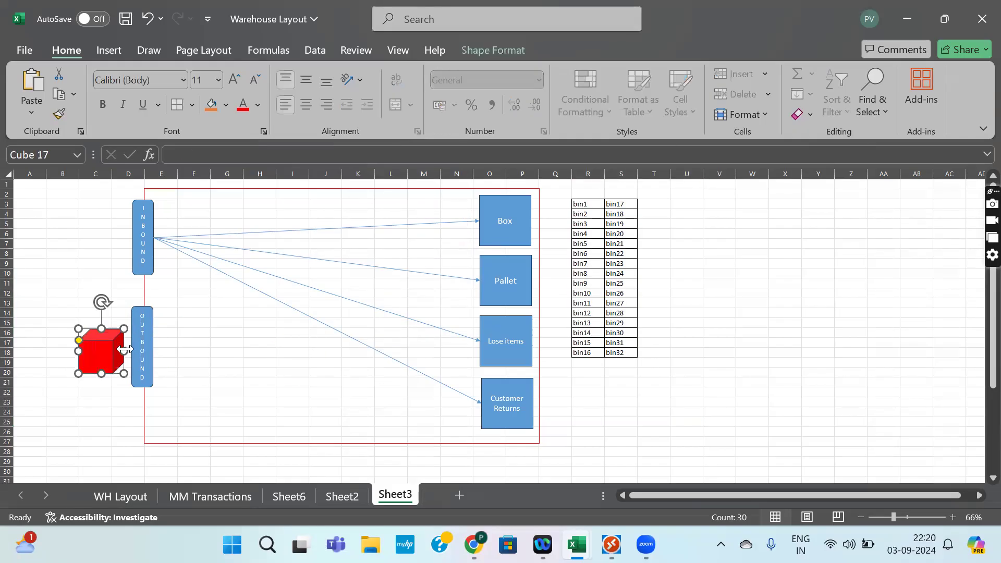
pyautogui.click(150, 346)
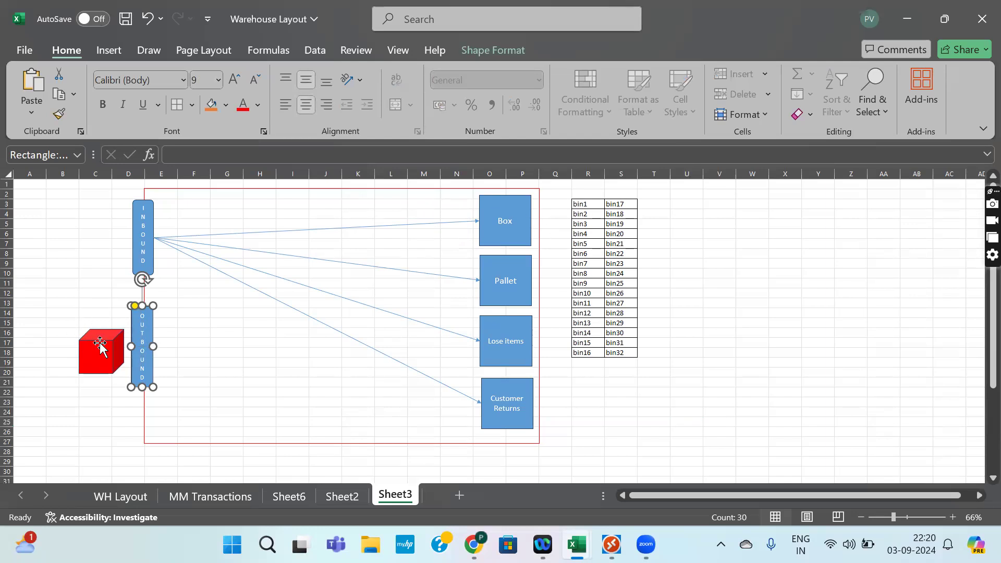
pyautogui.moveTo(607, 259)
pyautogui.mouseDown()
pyautogui.moveTo(605, 220)
pyautogui.moveTo(606, 249)
pyautogui.mouseUp()
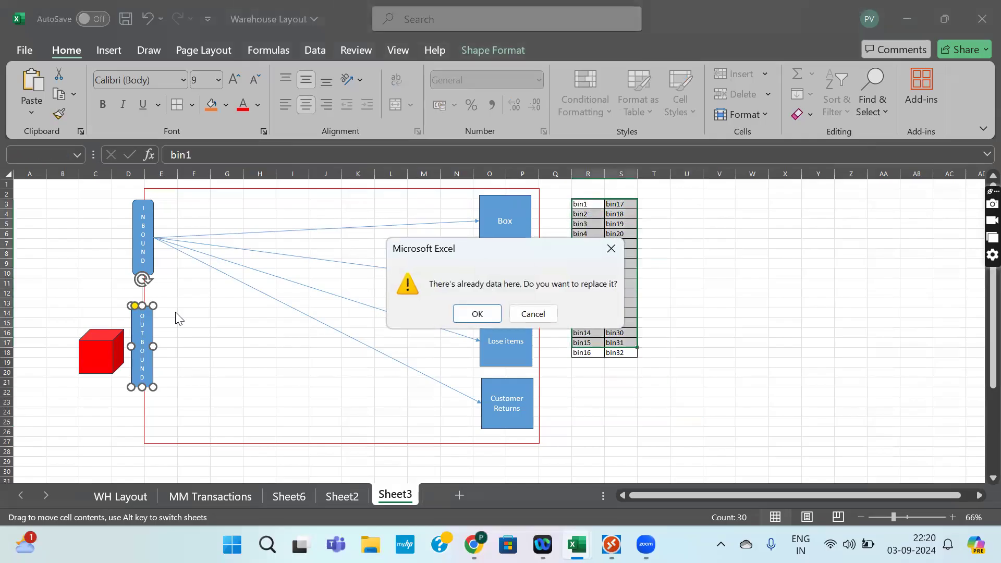
pyautogui.click(612, 248)
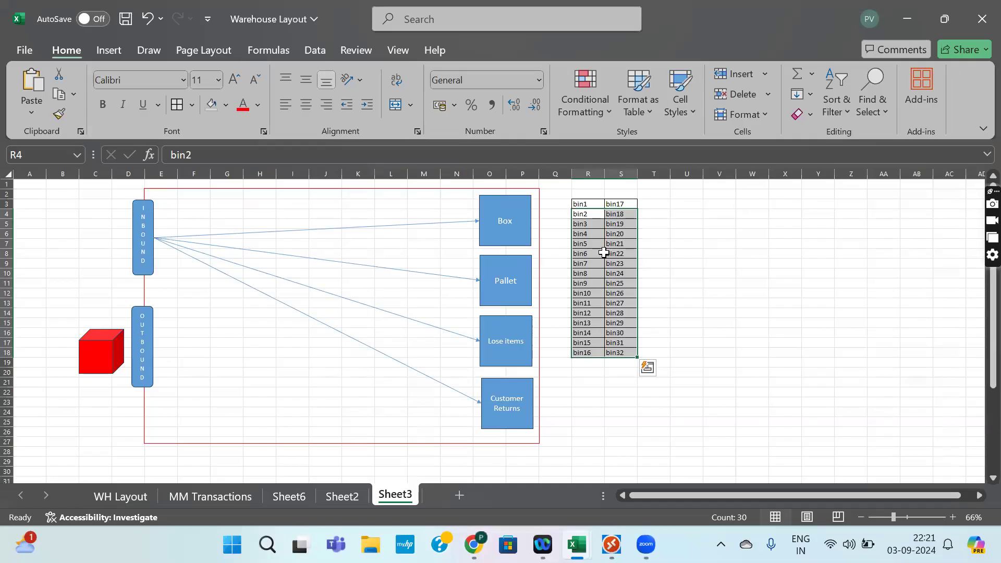
# Step: Switch back to SAP and examine the destination storage type and destination bin of the stock removal process type
pyautogui.hotkey('alt', 'Tab')
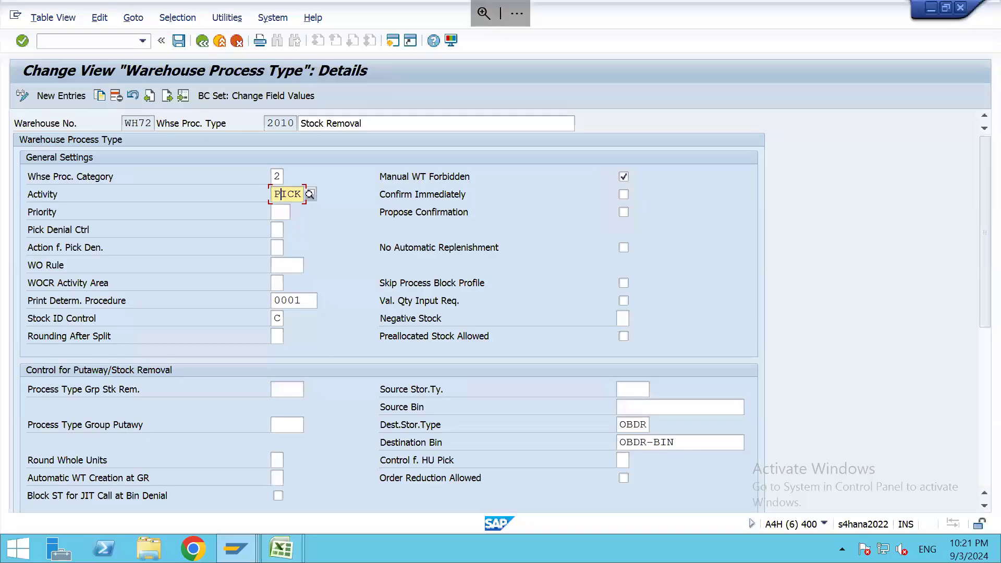
pyautogui.click(413, 442)
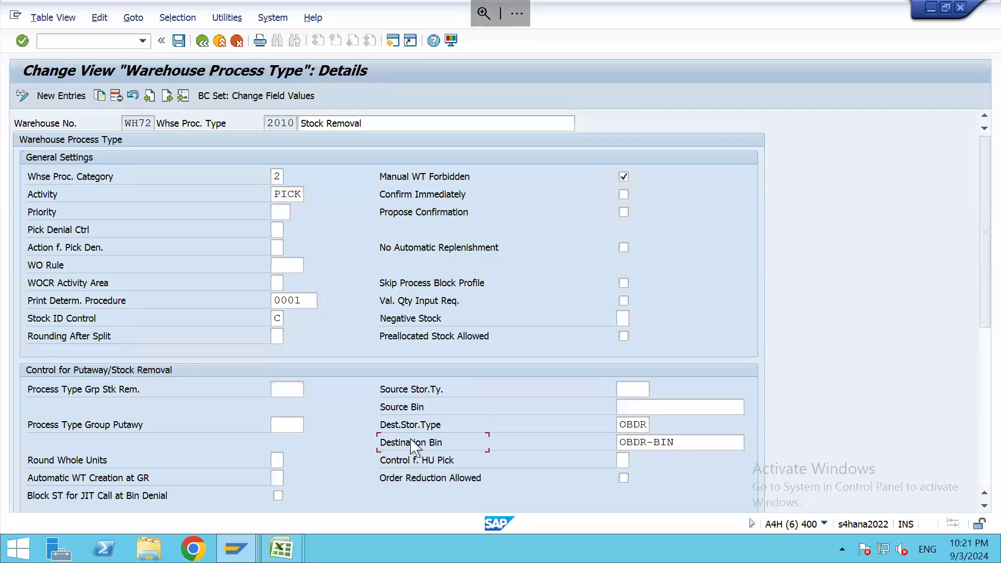
pyautogui.click(650, 425)
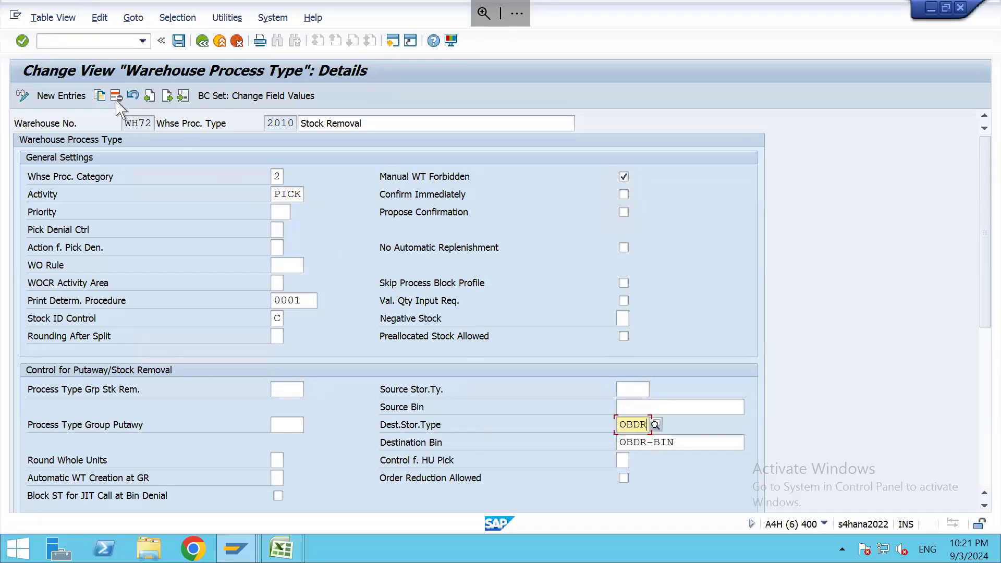
# Step: Copy stock removal process type 2010 to warehouse A073 as process type A020 with the description Stock Removal-a073
pyautogui.click(101, 96)
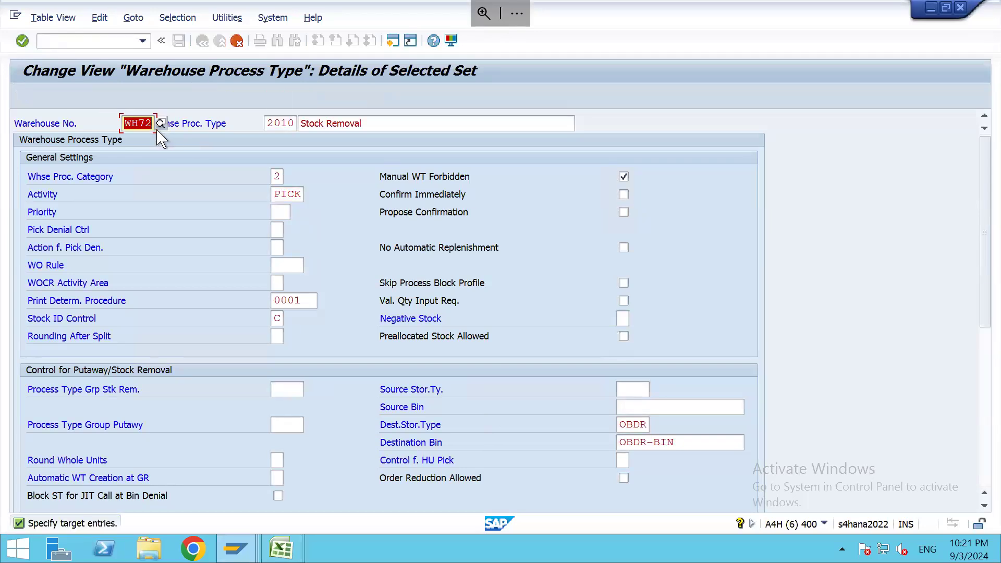
pyautogui.write('A073')
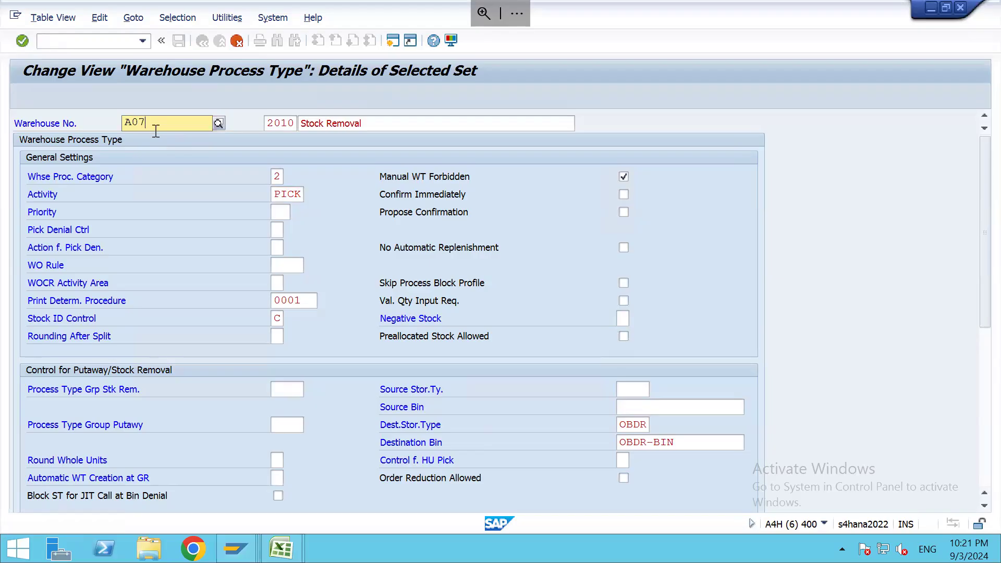
pyautogui.press('Tab')
pyautogui.write('A020')
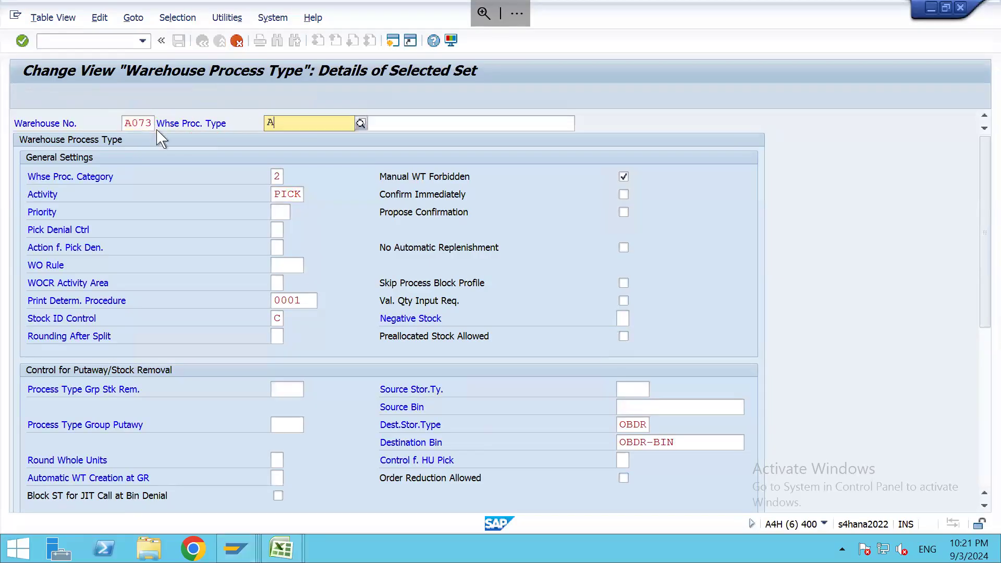
pyautogui.press('Tab')
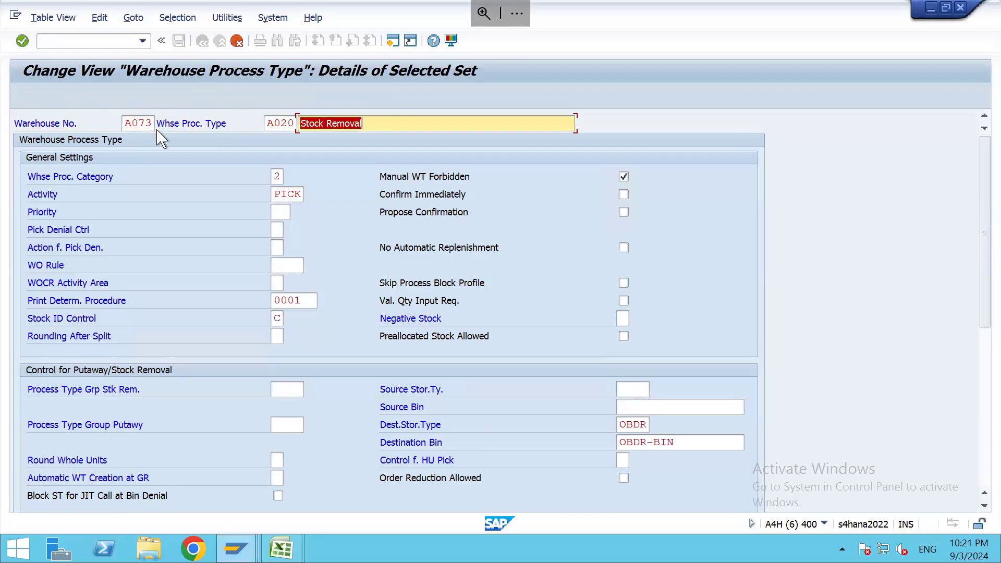
pyautogui.press('End')
pyautogui.write('-')
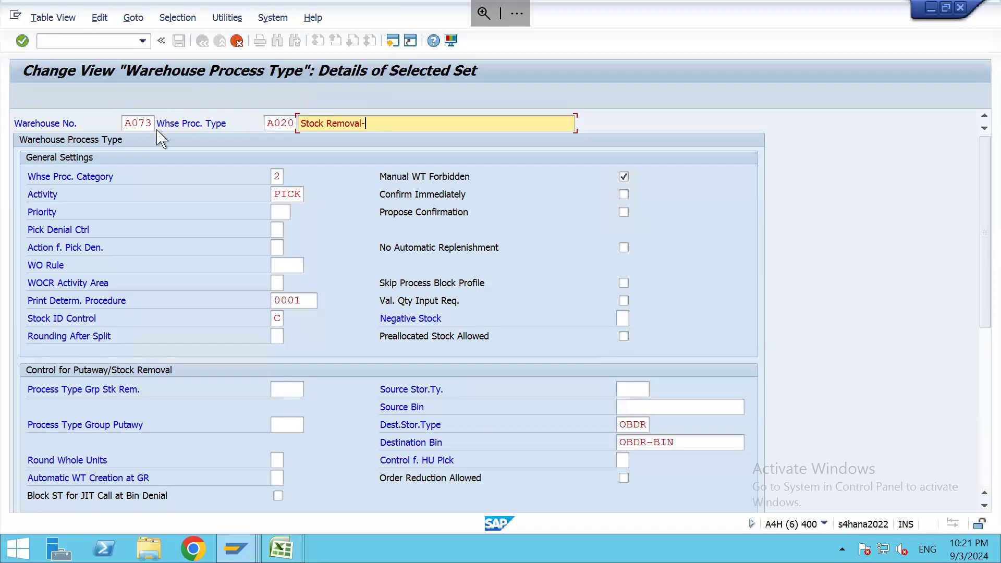
pyautogui.write('a073')
pyautogui.press('Tab')
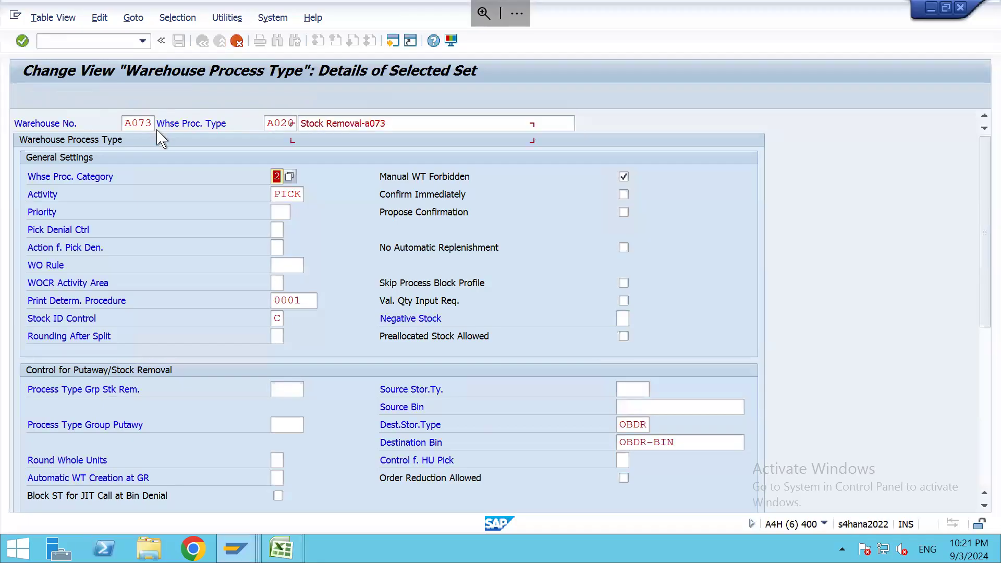
# Step: Choose Outbound Door (OBDR) as A020's destination storage type from the possible entries, then complete the copy and save it
pyautogui.click(637, 425)
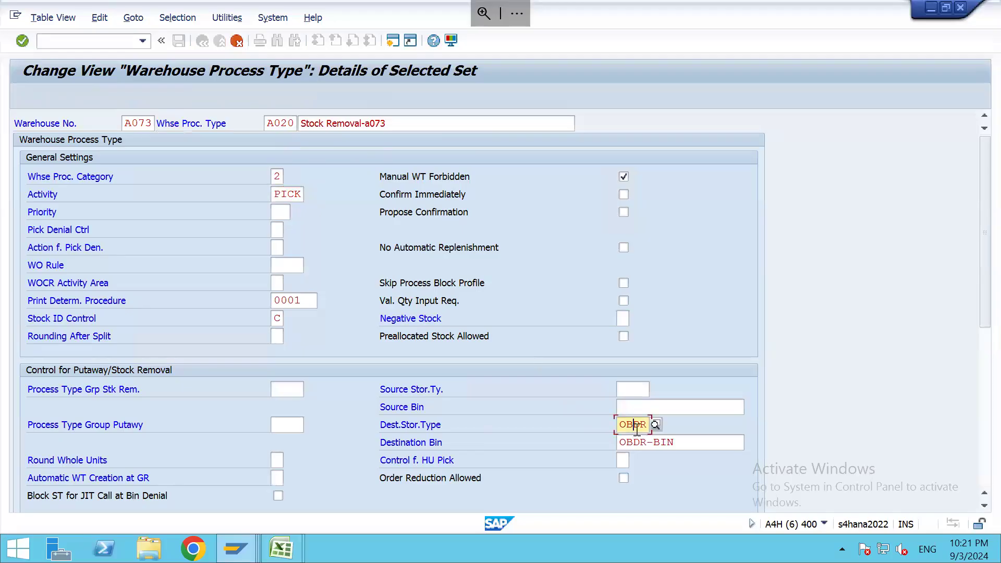
pyautogui.click(659, 425)
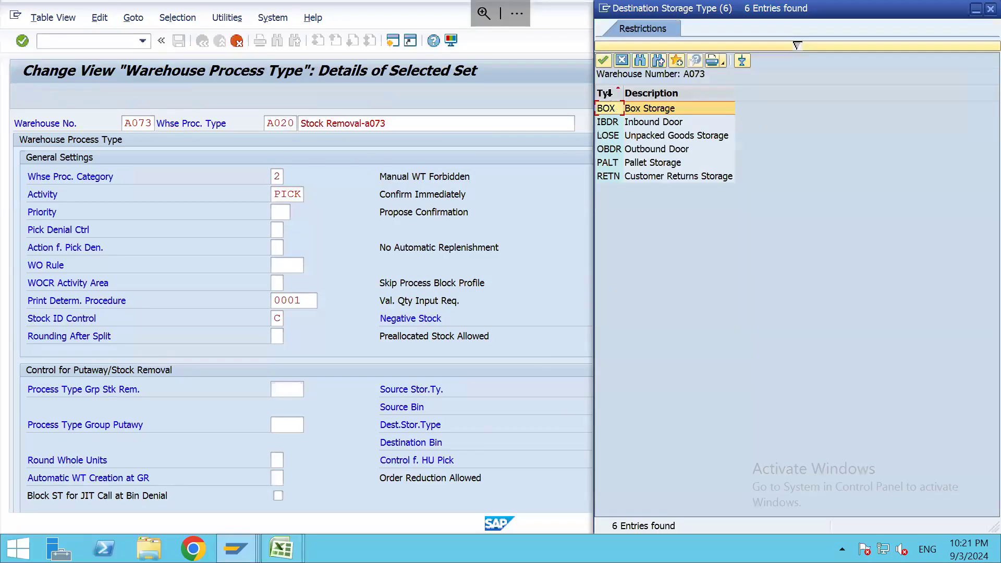
pyautogui.doubleClick(631, 159)
pyautogui.click(720, 443)
pyautogui.press('Return')
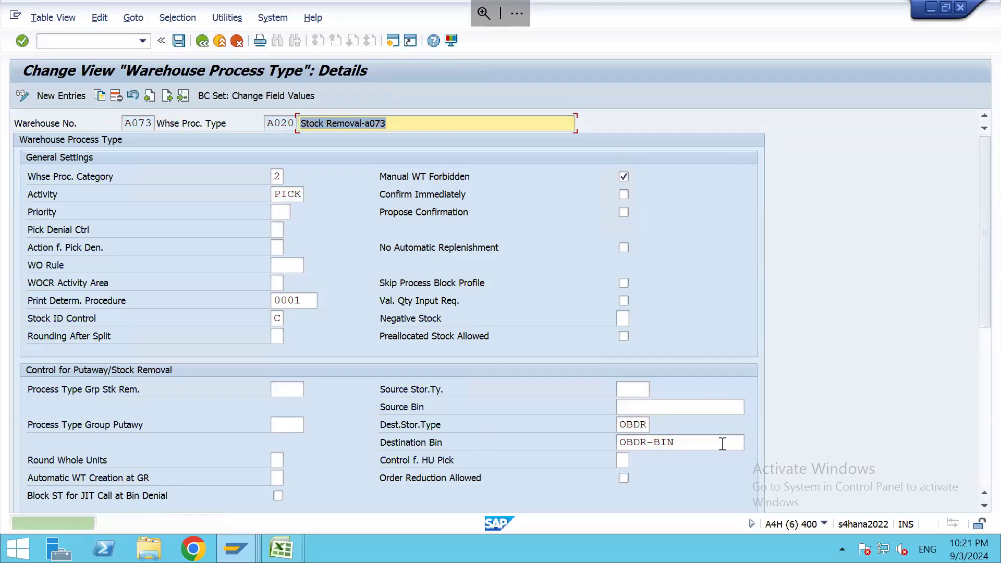
pyautogui.hotkey('ctrl', 's')
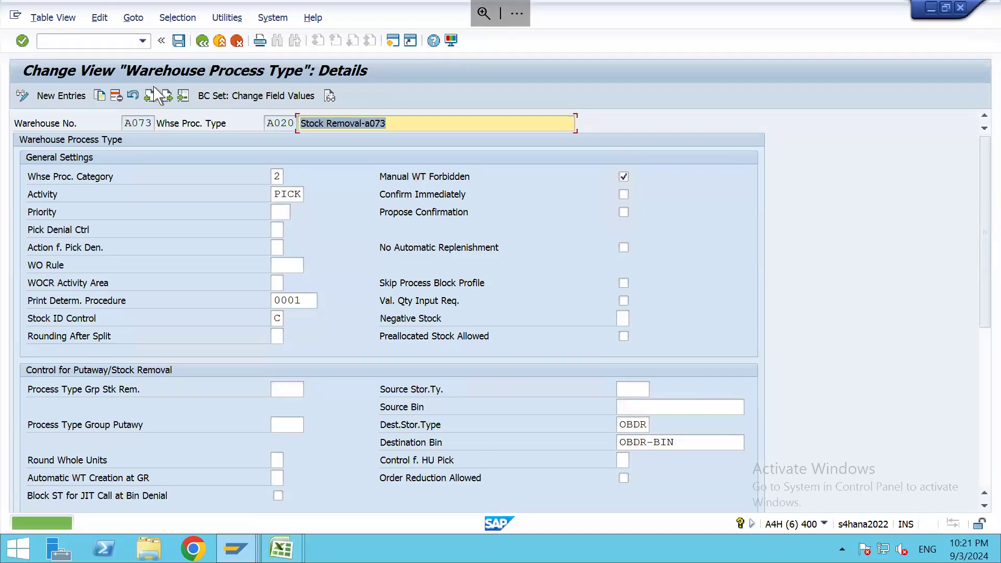
# Step: Leave the warehouse process type table and return to the Display IMG structure
pyautogui.click(202, 42)
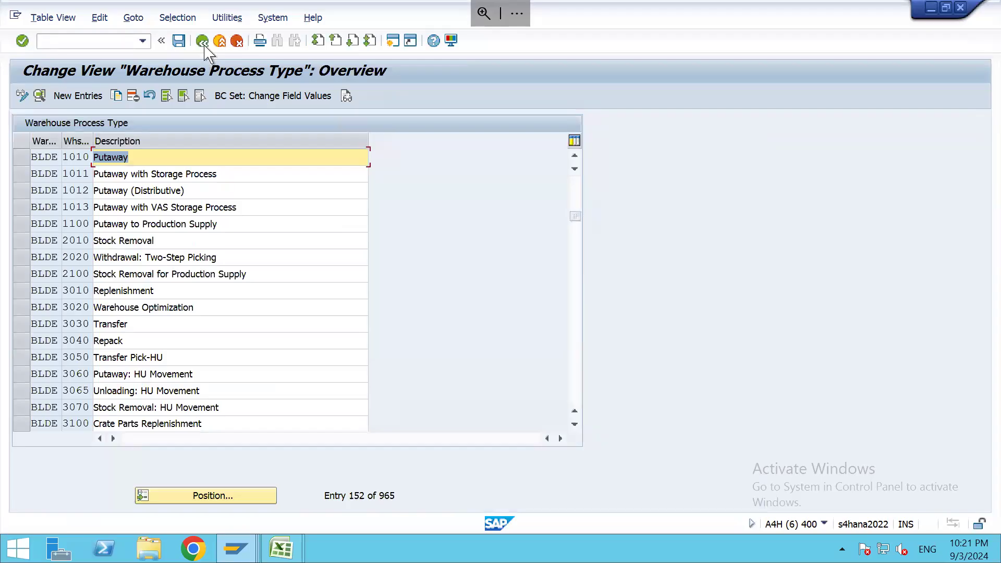
pyautogui.click(201, 41)
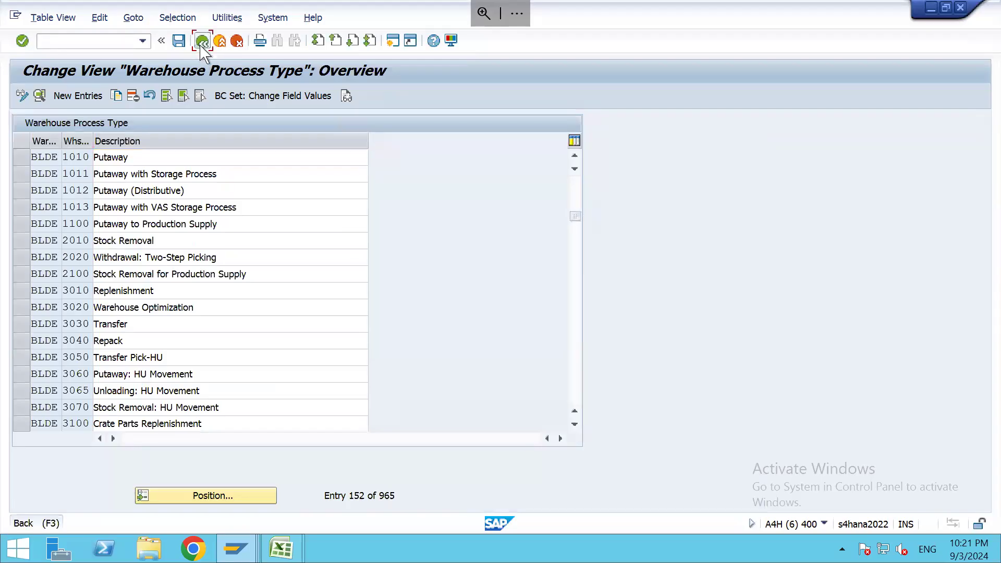
pyautogui.click(202, 41)
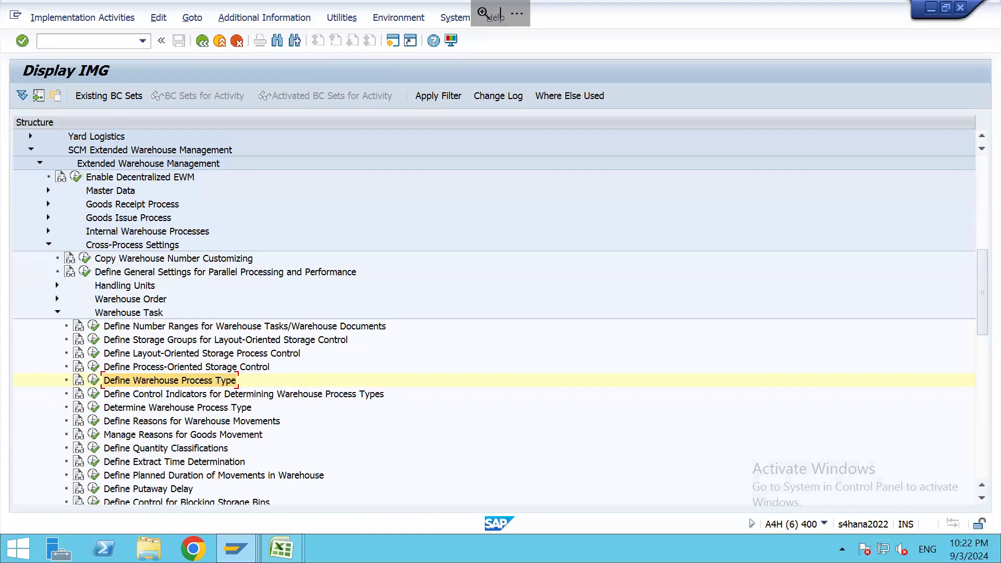
# Step: Switch to the SAP EWM Class Notes workbook in Excel, select empty cell P36 beside the warehouse diagram and save the workbook
pyautogui.moveTo(577, 544)
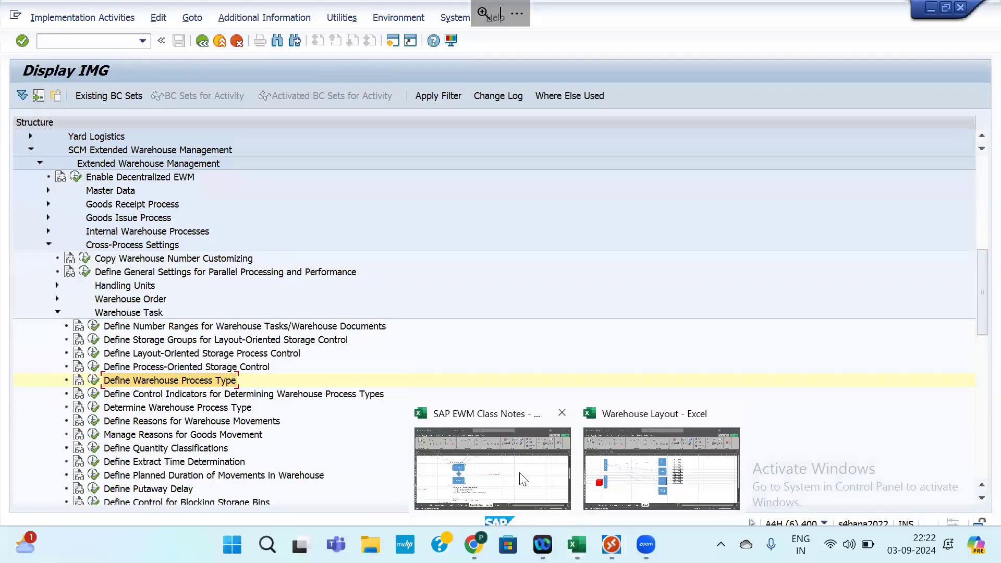
pyautogui.click(523, 478)
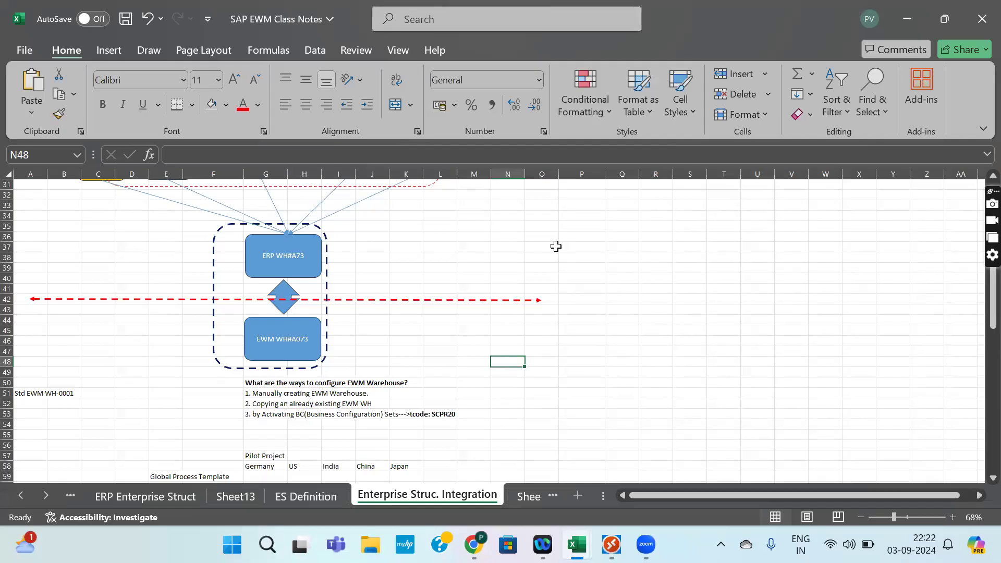
pyautogui.click(602, 236)
pyautogui.hotkey('ctrl', 's')
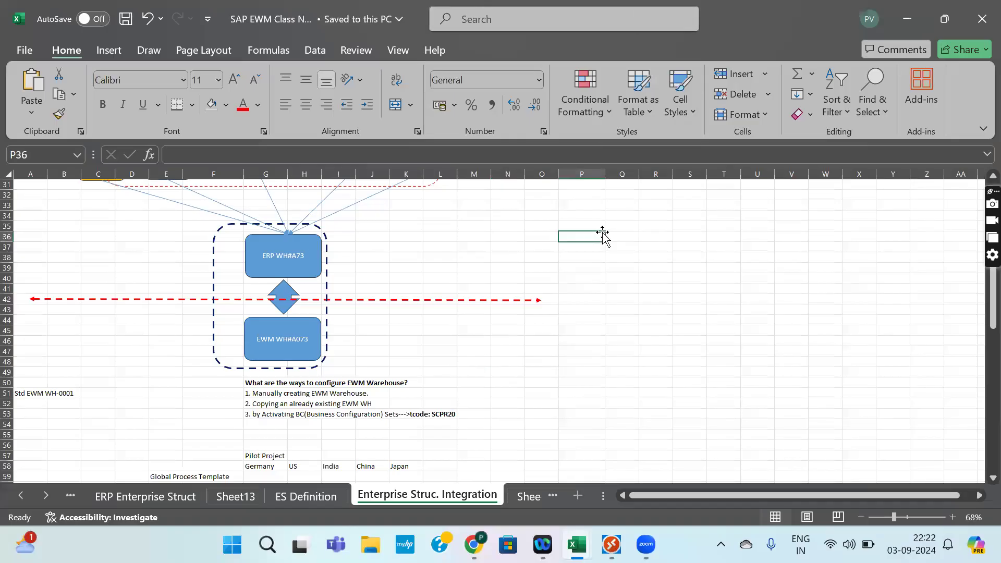